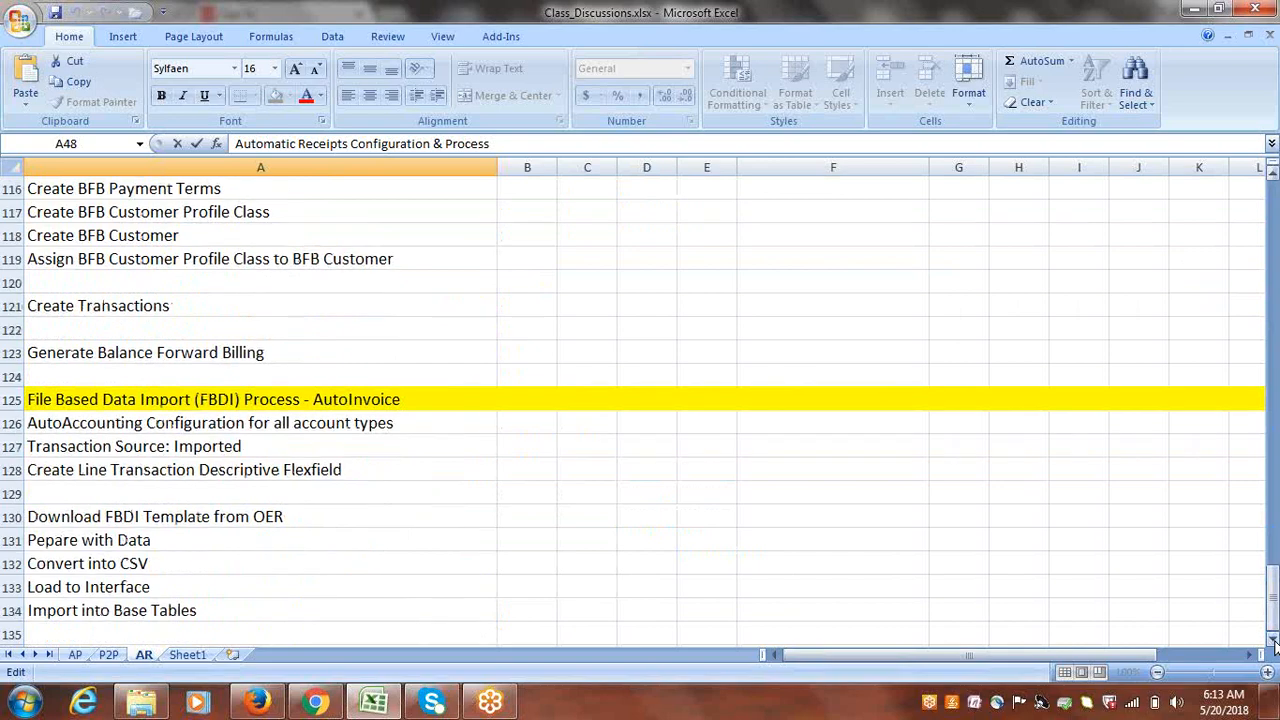
- Paste the Automatic Receipts heading into A136 and fill row 136 yellow
{"action": "left_click", "coordinate": [1273, 645]}
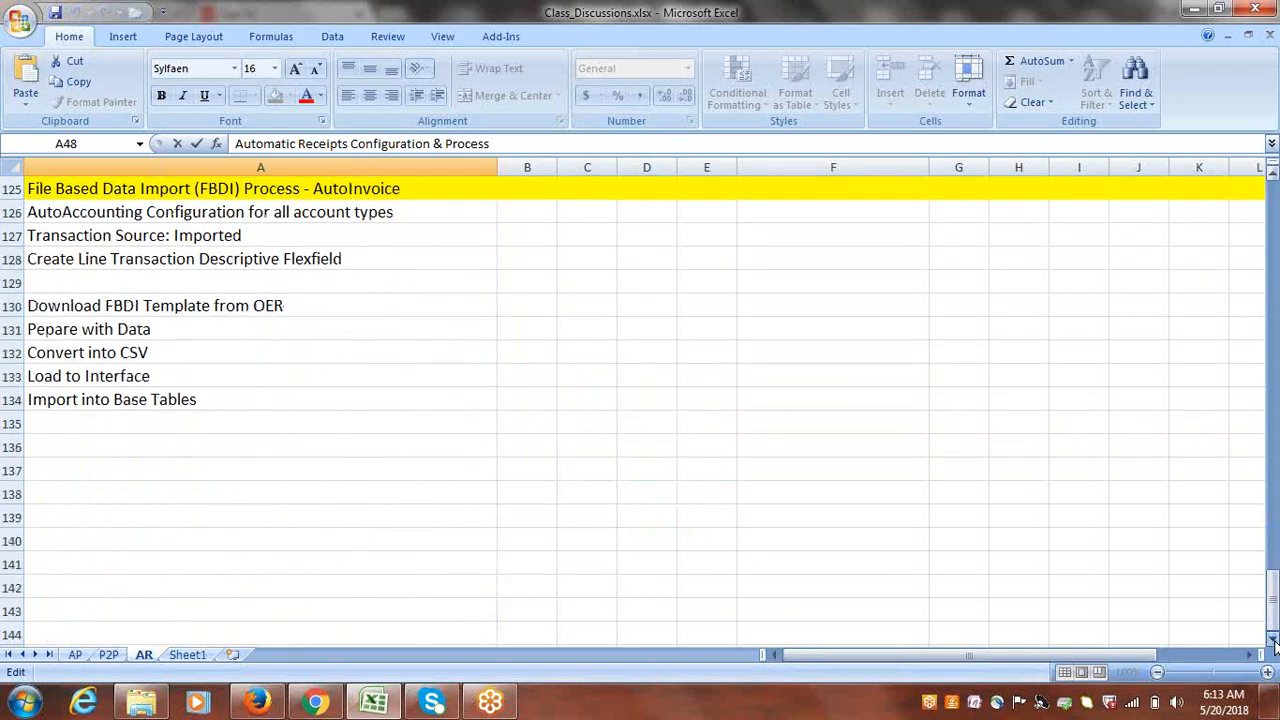
{"action": "left_click", "coordinate": [102, 452]}
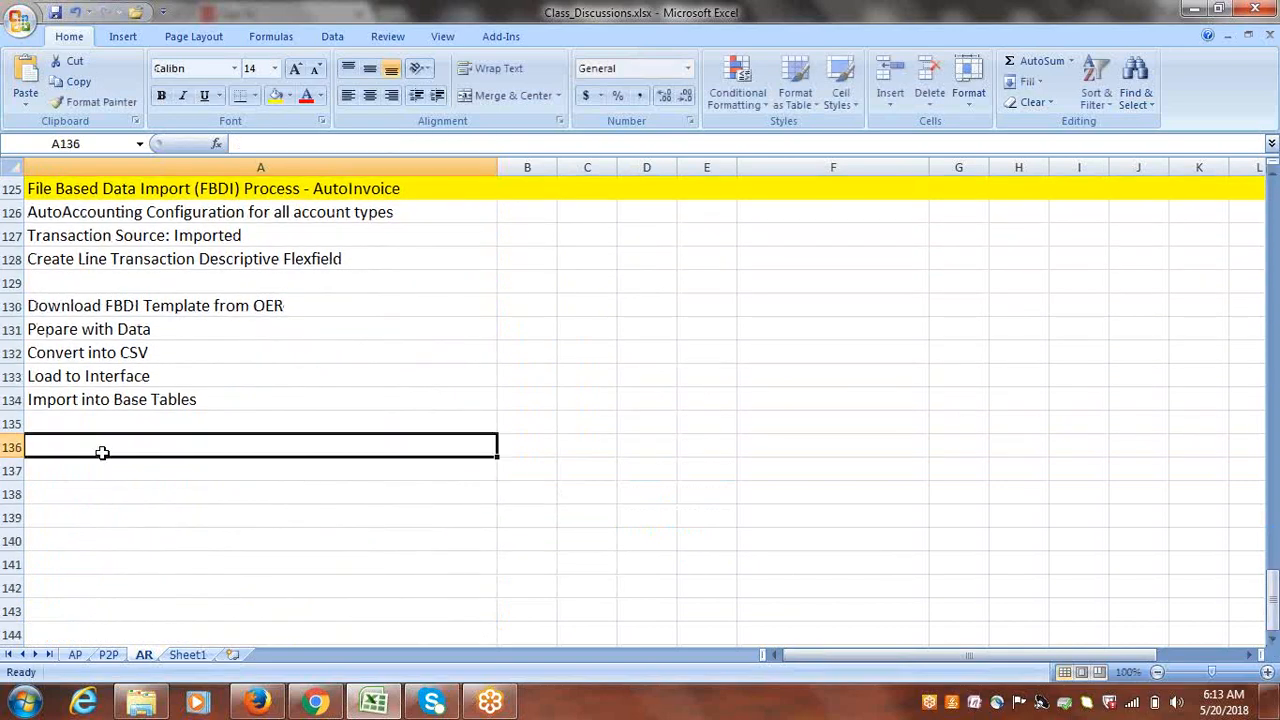
{"action": "type", "text": "Automatic Receipts"}
{"action": "left_click", "coordinate": [10, 447]}
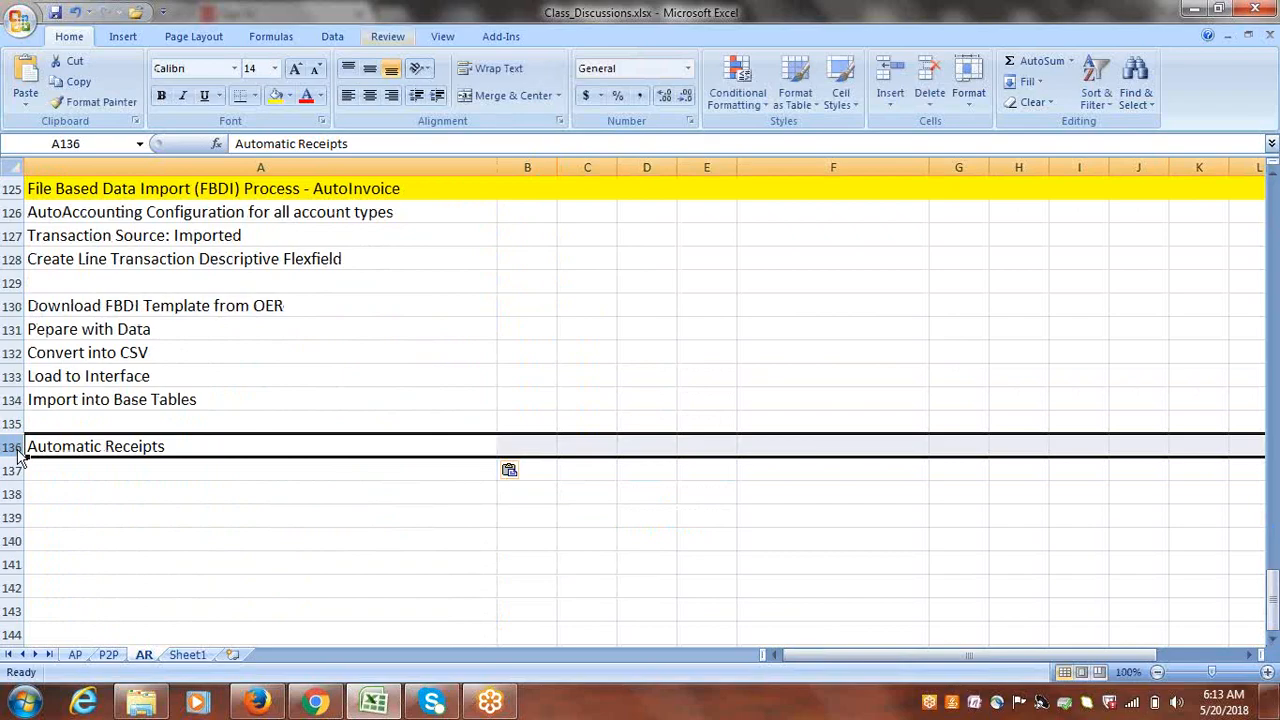
{"action": "left_click", "coordinate": [275, 95]}
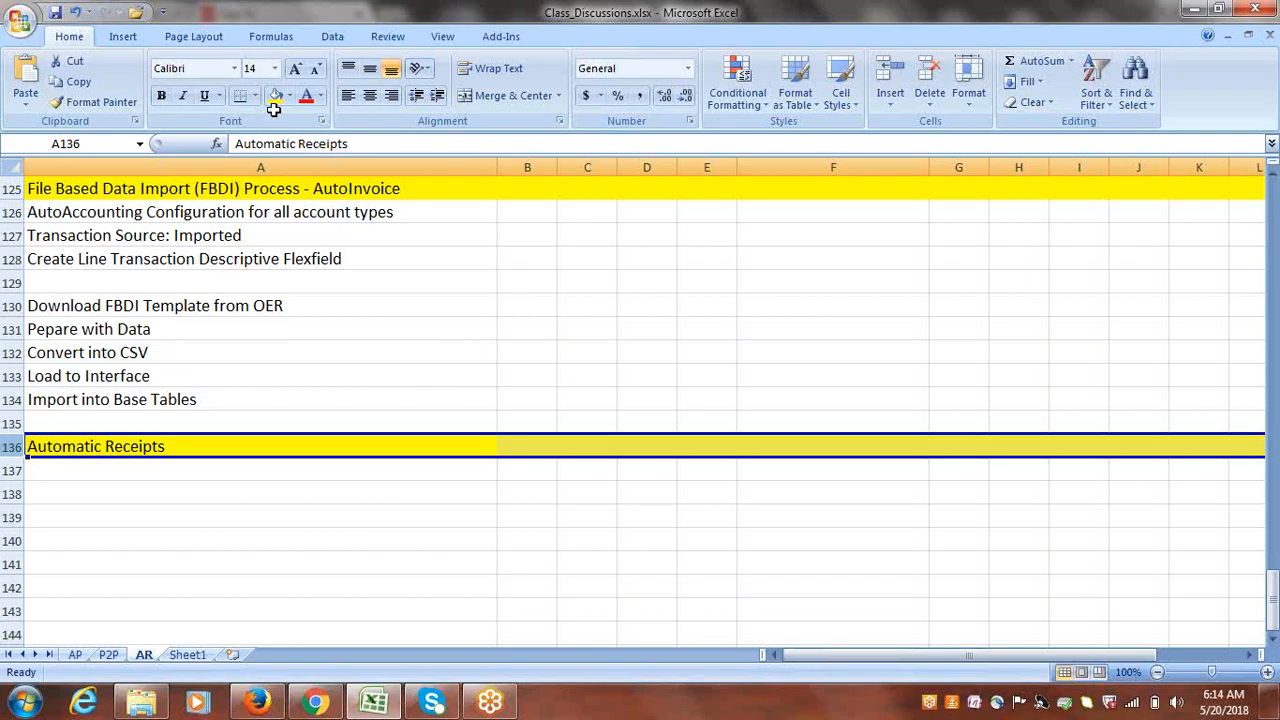
{"action": "left_click", "coordinate": [217, 473]}
- Enter 'Create Receipt Class & Method for Automatic Receipts', 'Set Sequencial Numbering at Ledger', 'Create Sequencial Numbering' in A137–A139 and save
{"action": "type", "text": "Cr"}
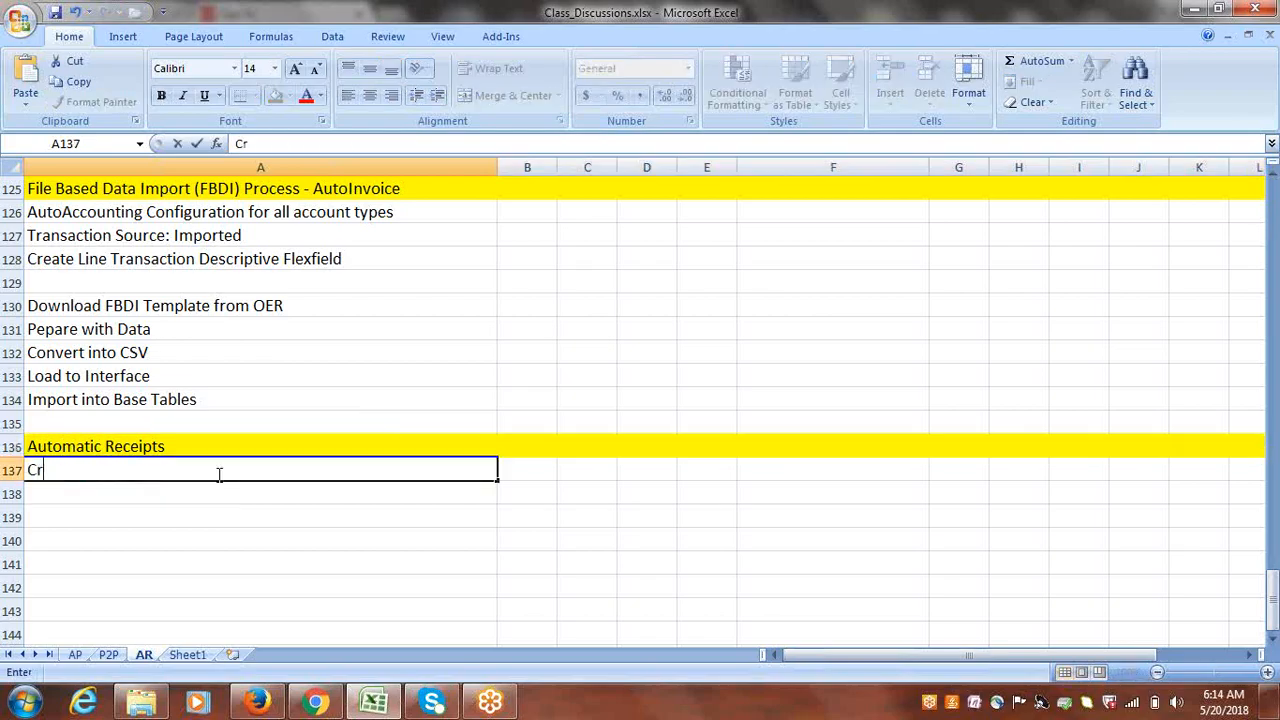
{"action": "type", "text": "eate Receip"}
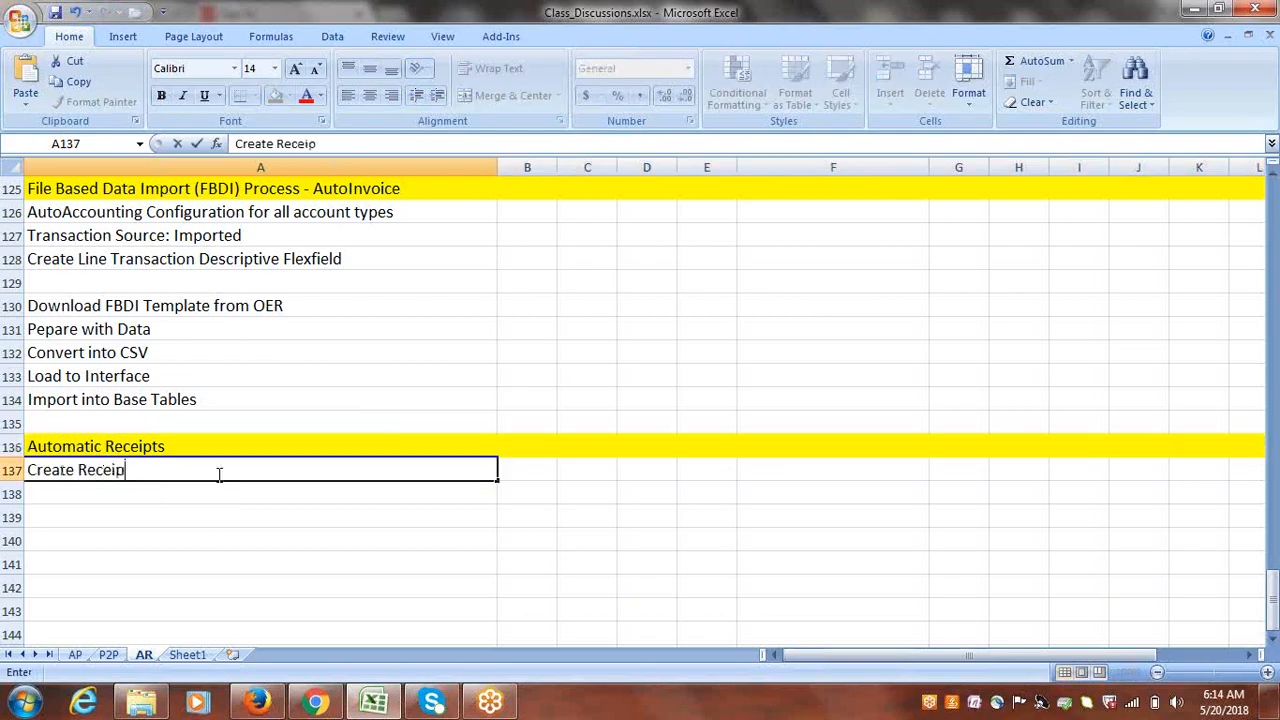
{"action": "type", "text": "t Class & Me"}
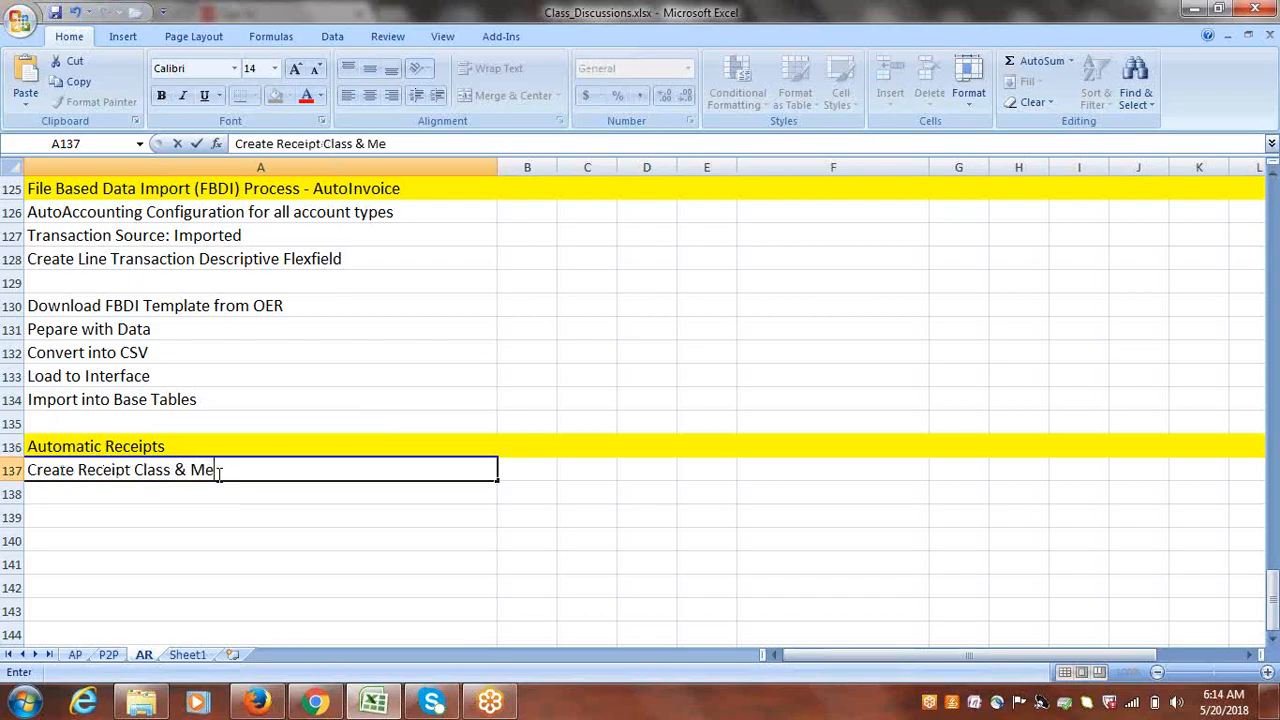
{"action": "type", "text": "thod for A"}
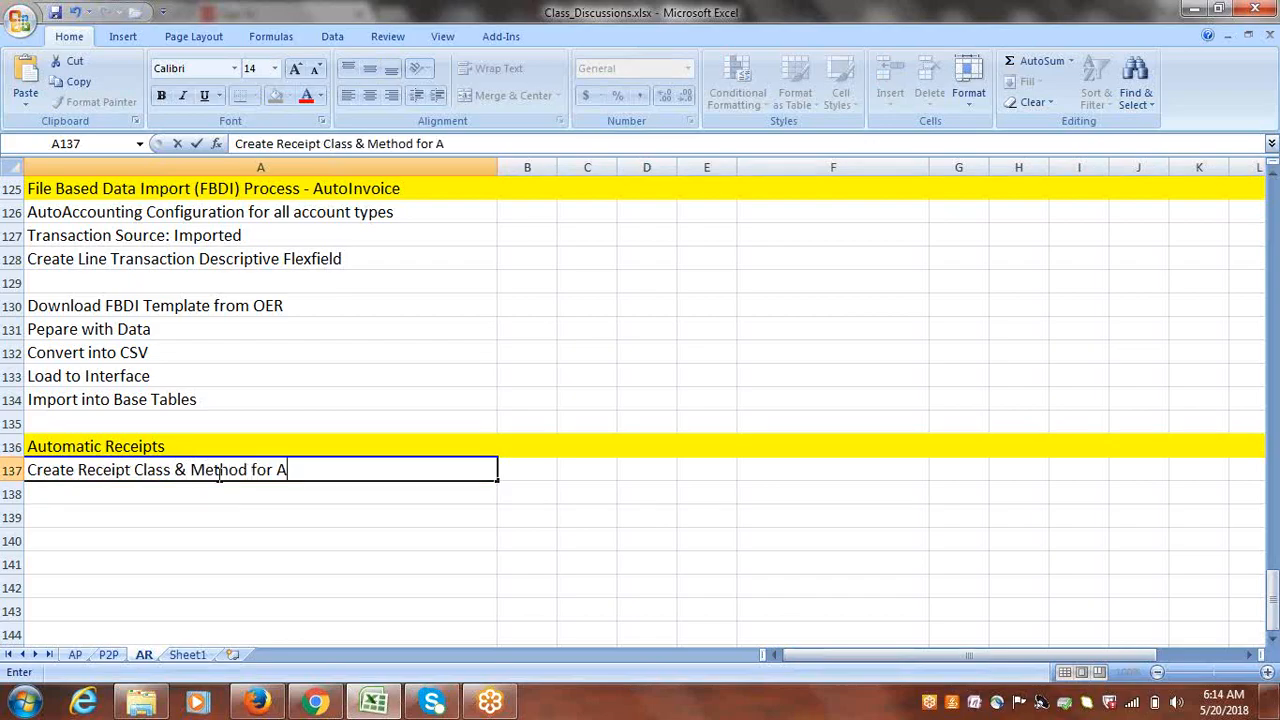
{"action": "type", "text": "utomatic R"}
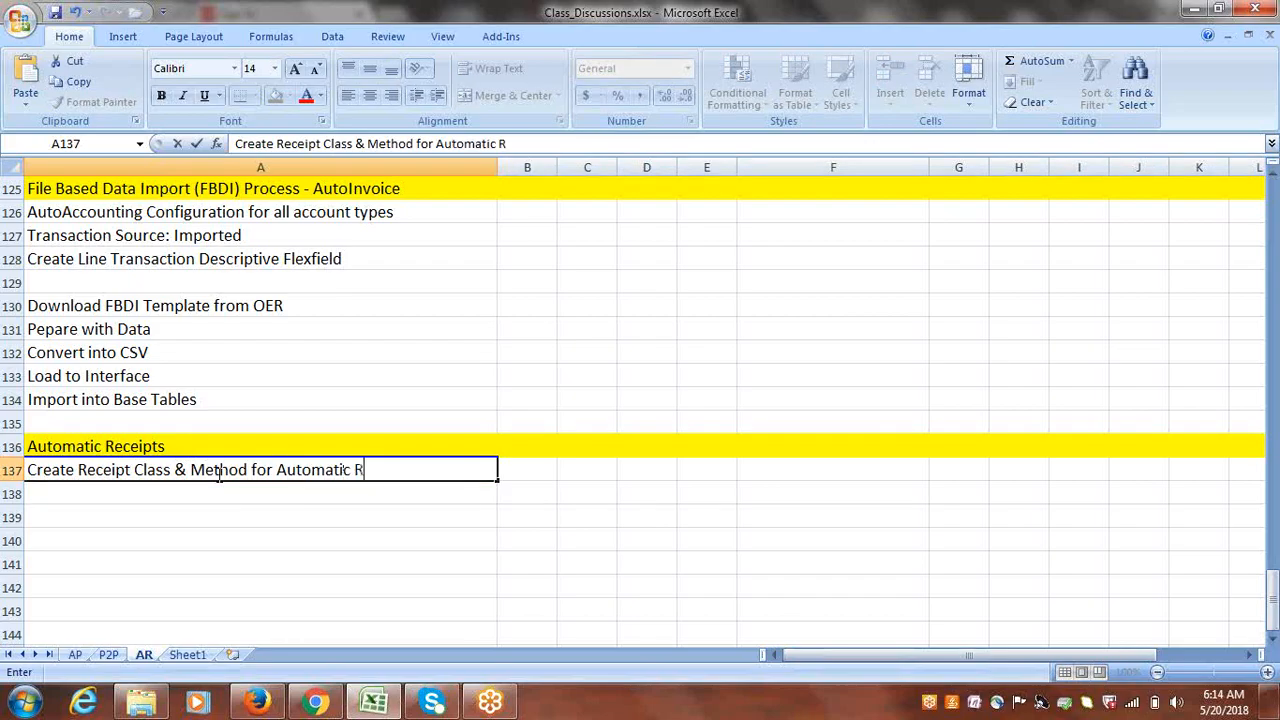
{"action": "type", "text": "eceipts"}
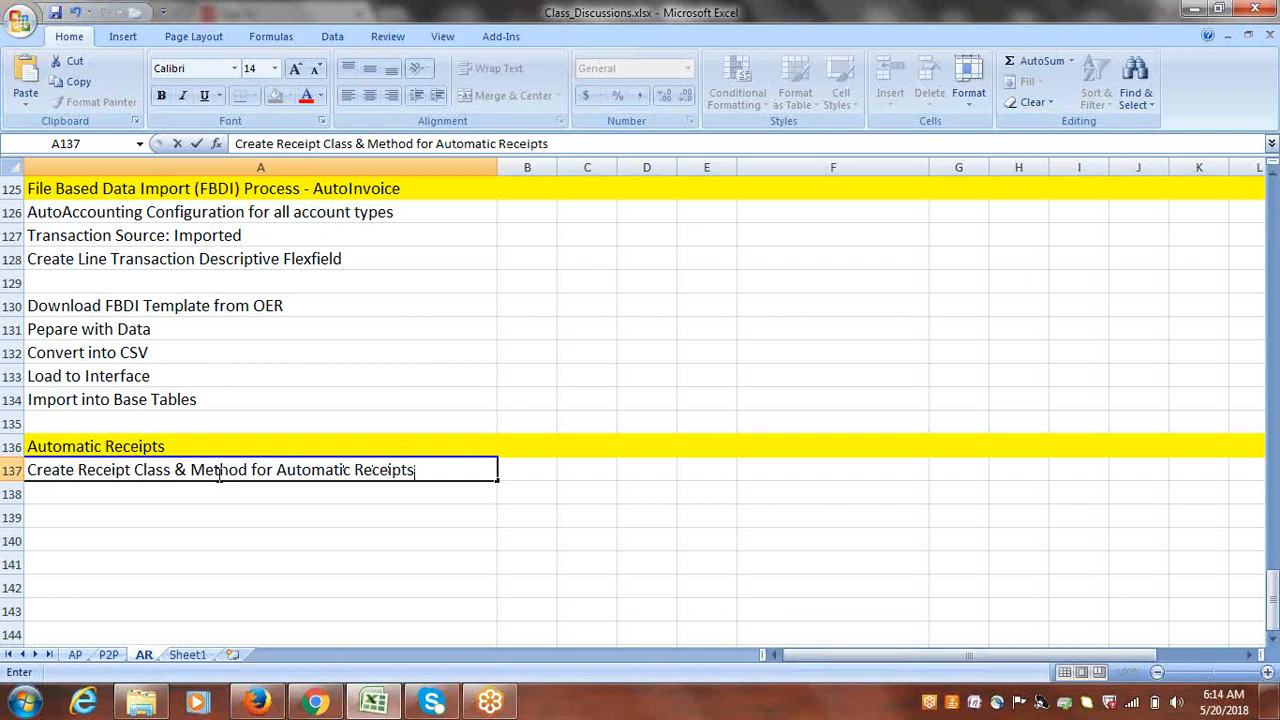
{"action": "key", "text": "ctrl+Return"}
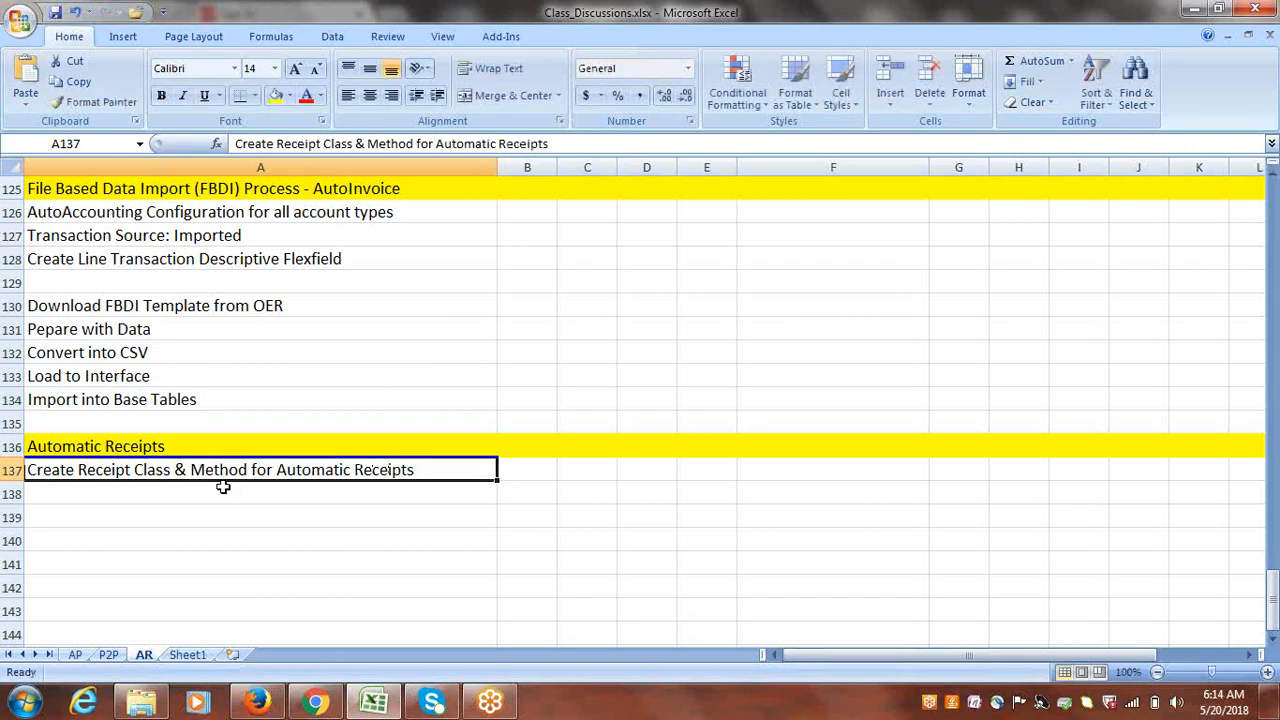
{"action": "left_click", "coordinate": [223, 490]}
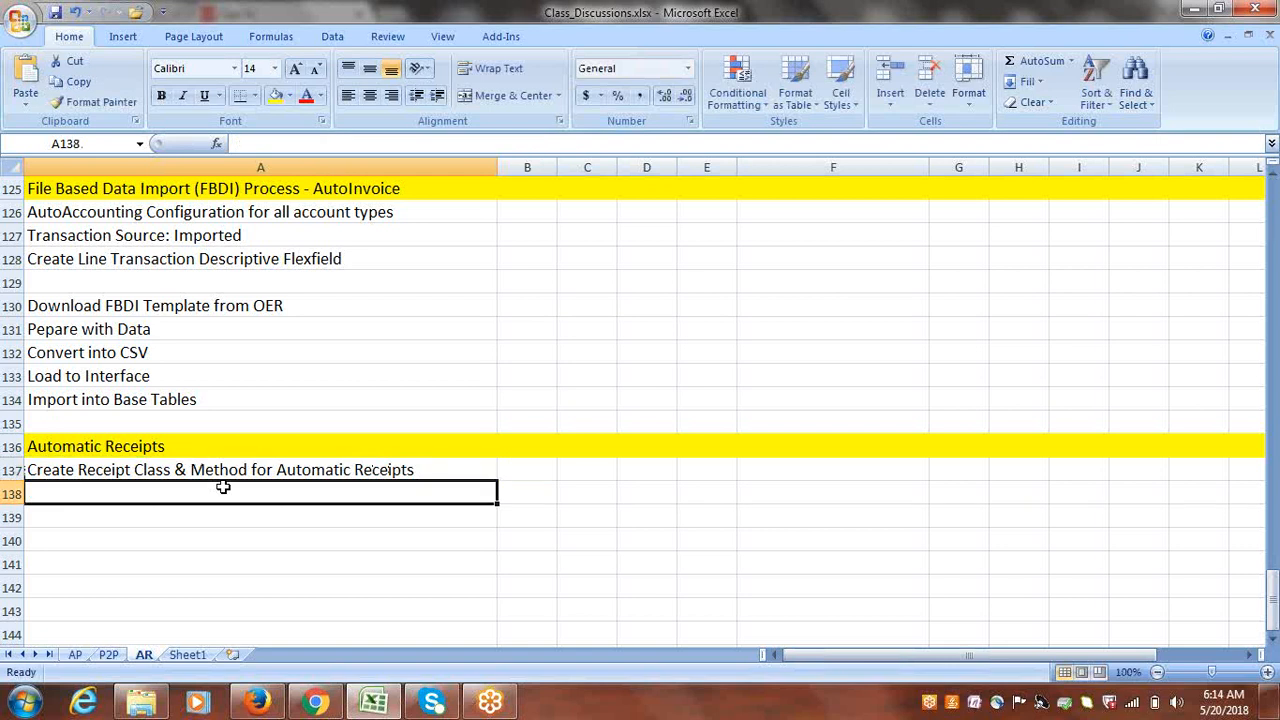
{"action": "type", "text": "Set Sequ"}
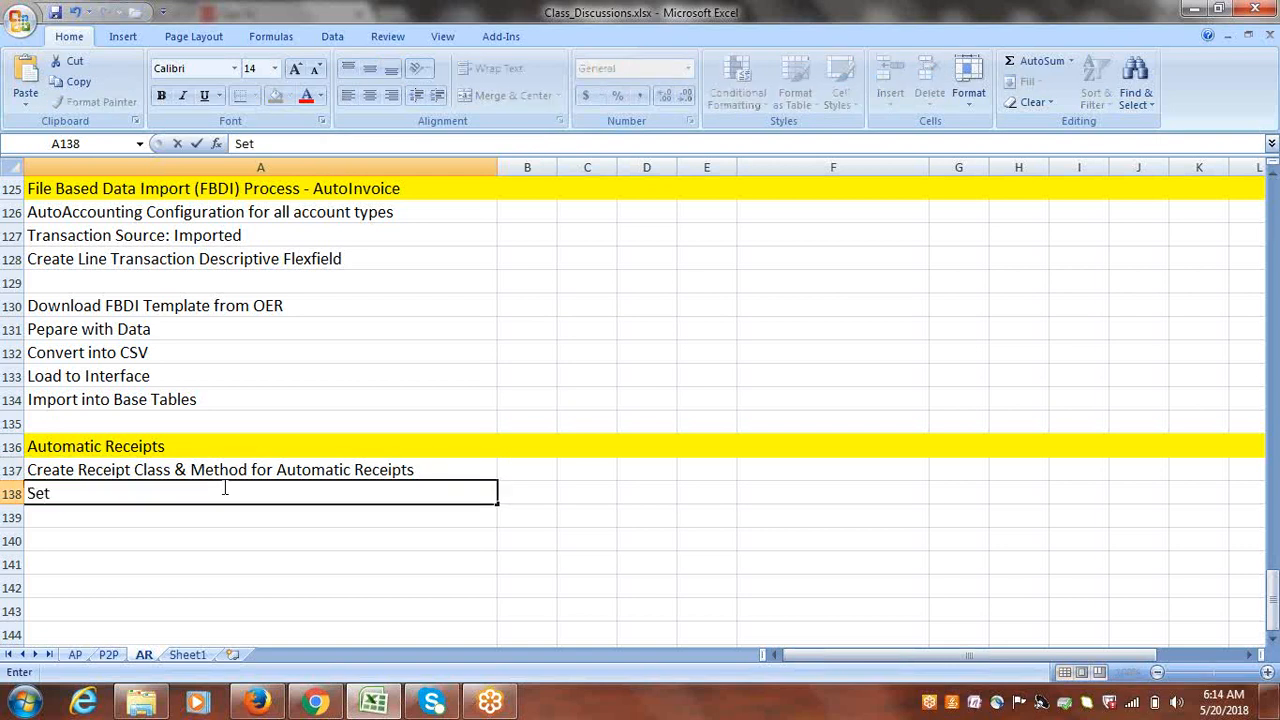
{"action": "type", "text": "encial Numbering"}
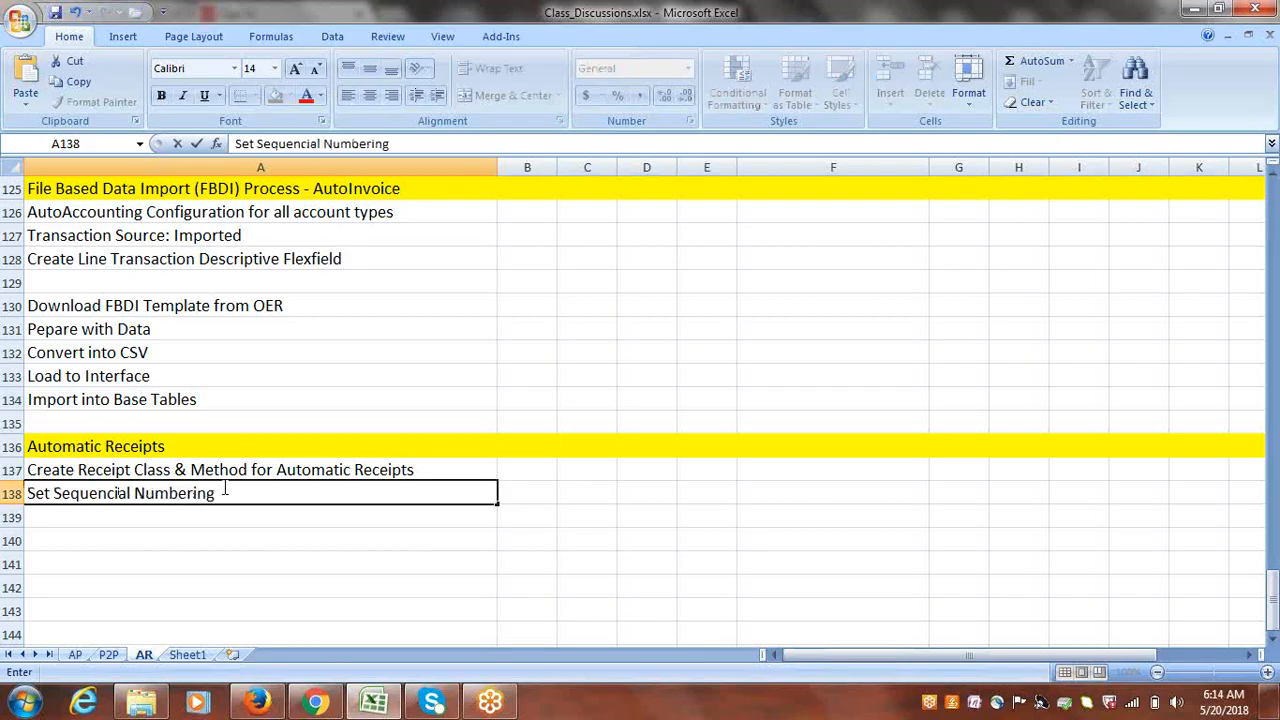
{"action": "type", "text": " at Ledger"}
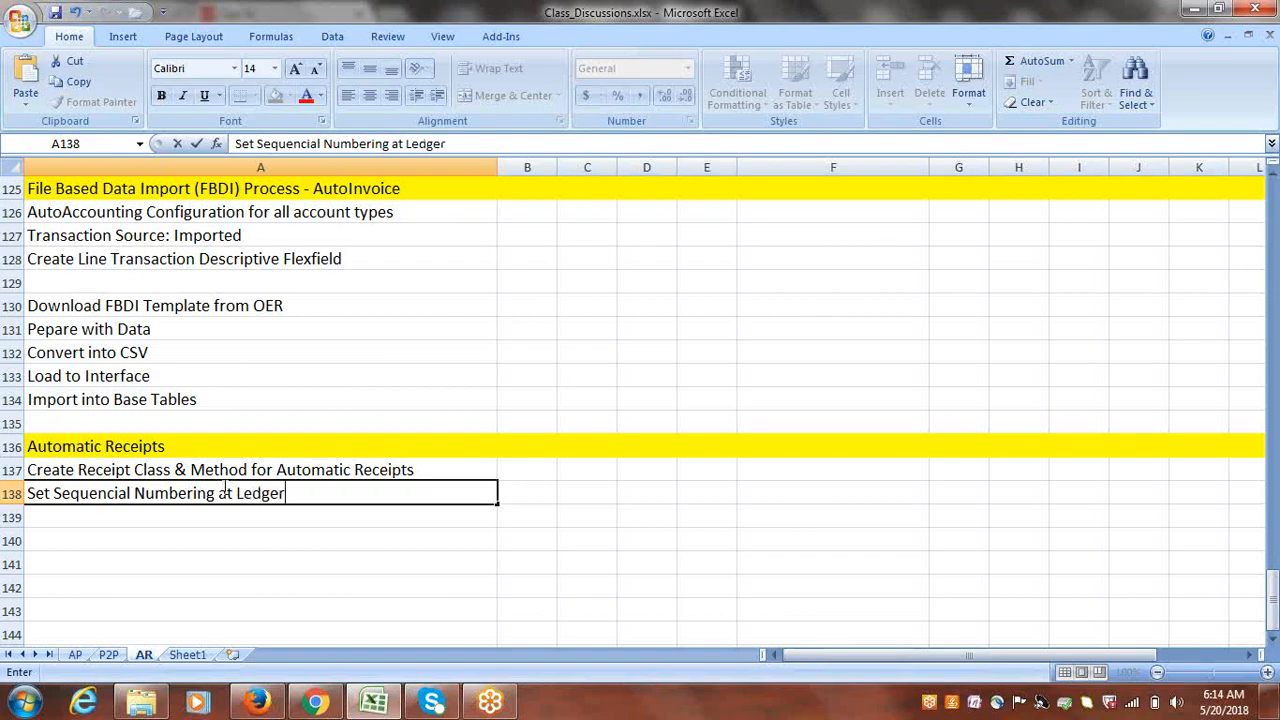
{"action": "key", "text": "ctrl+Return"}
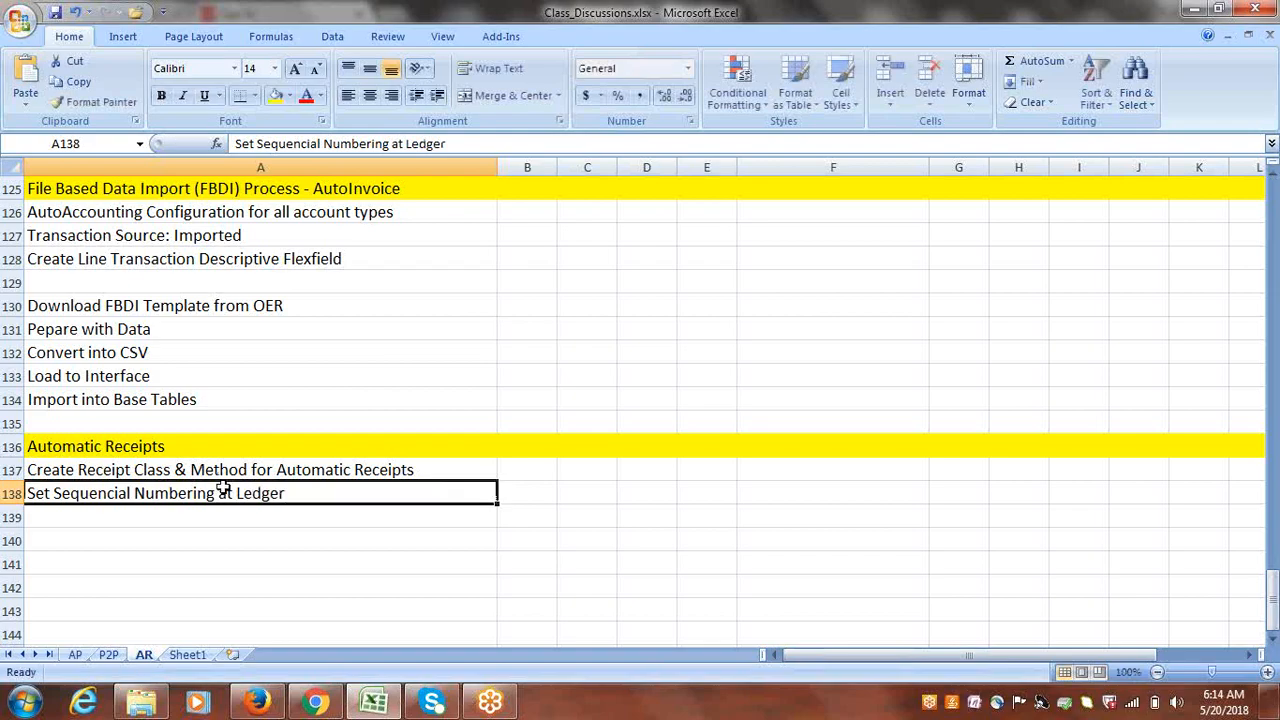
{"action": "left_click", "coordinate": [180, 514]}
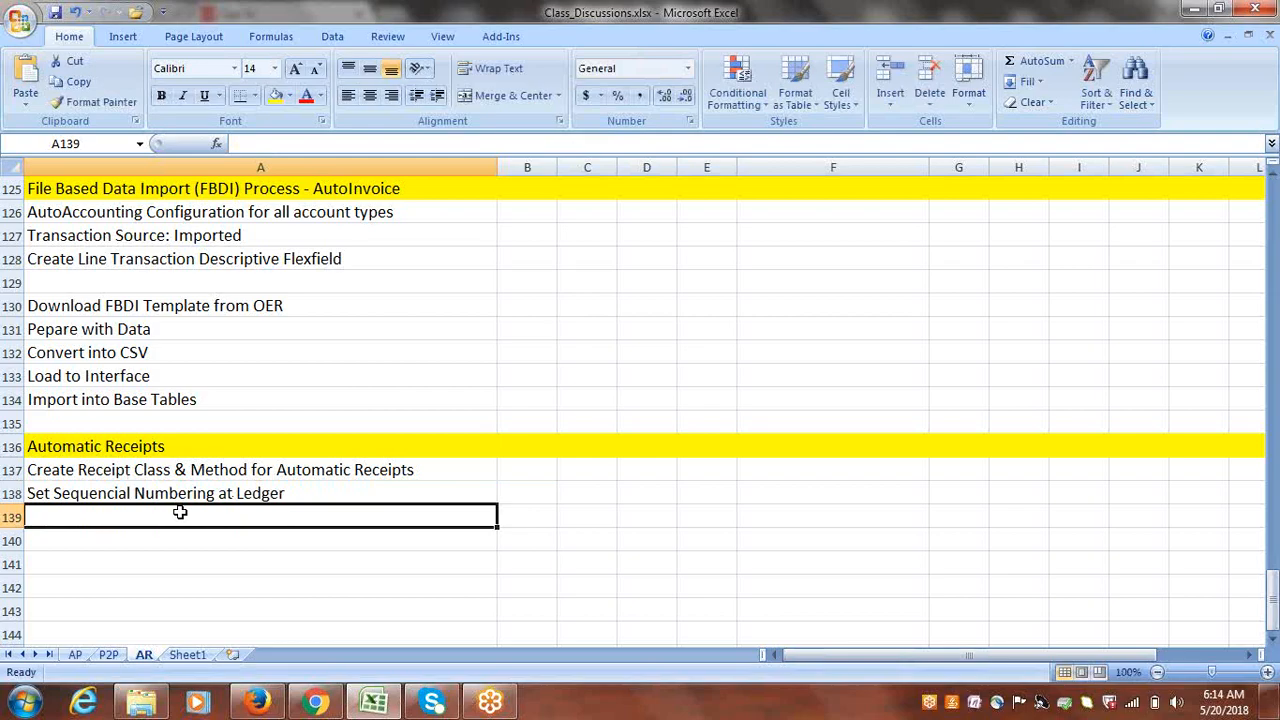
{"action": "type", "text": "Create "}
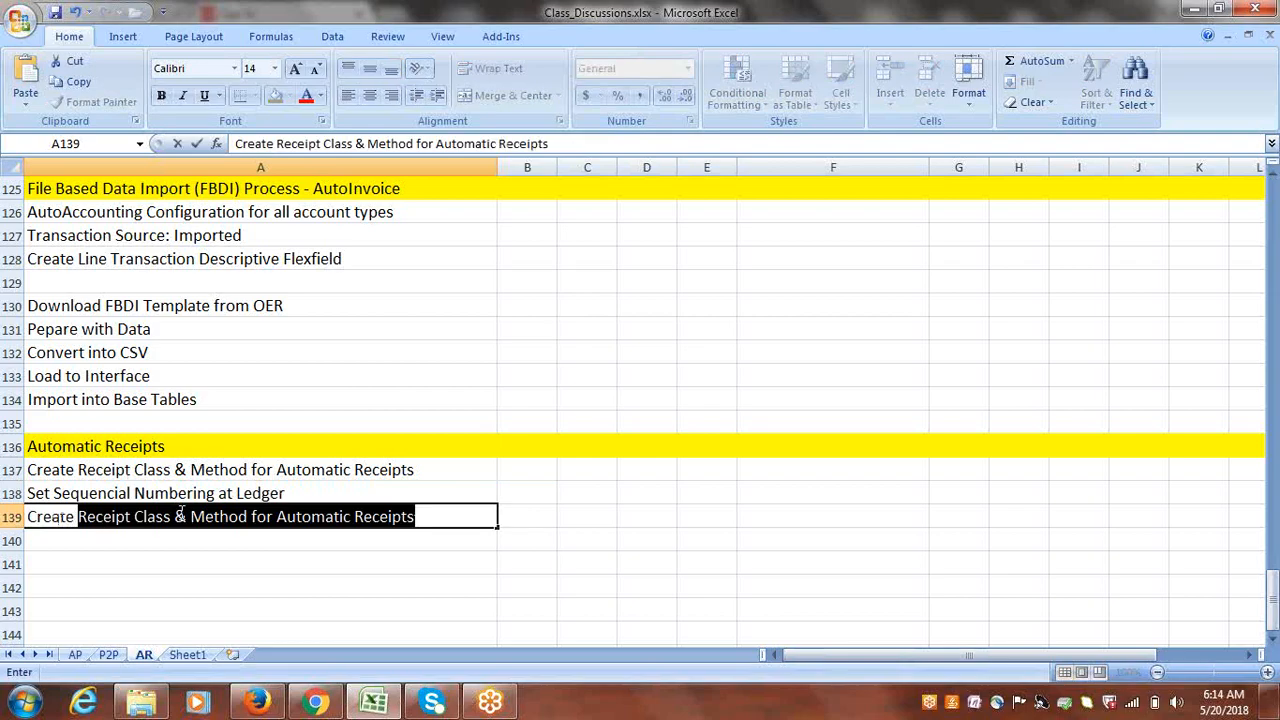
{"action": "type", "text": "Sequ"}
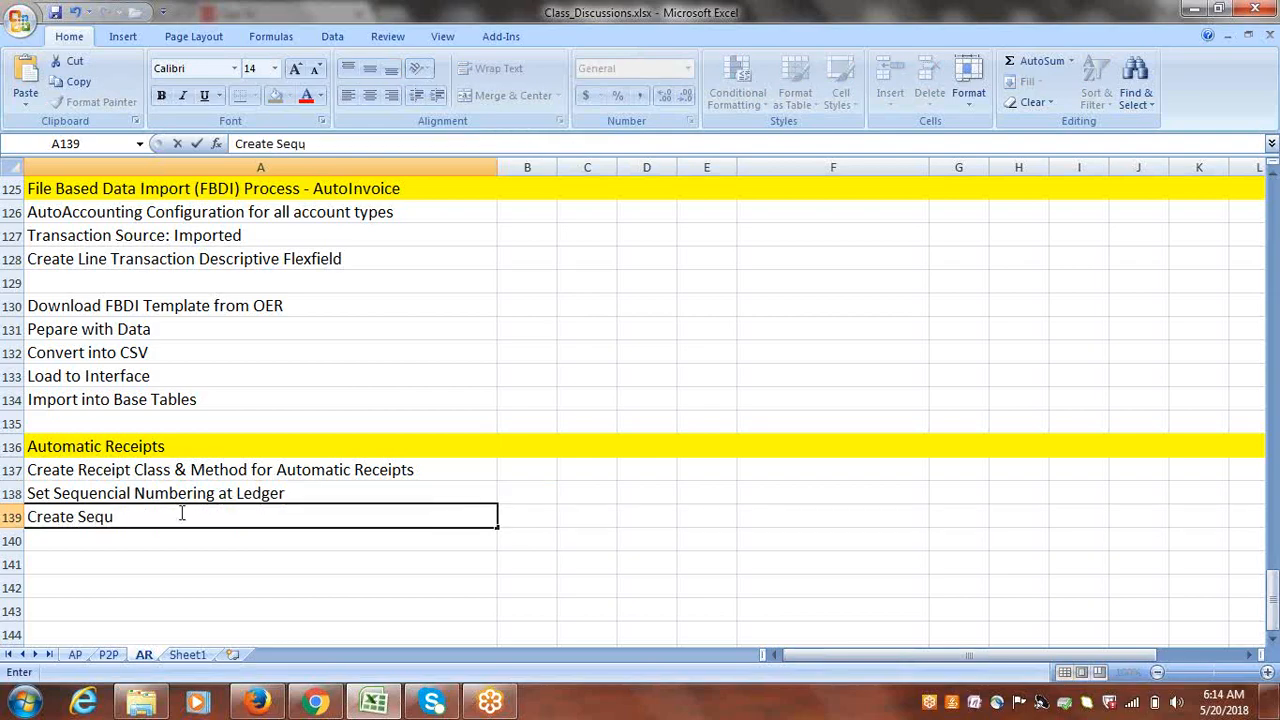
{"action": "type", "text": "encial Numb"}
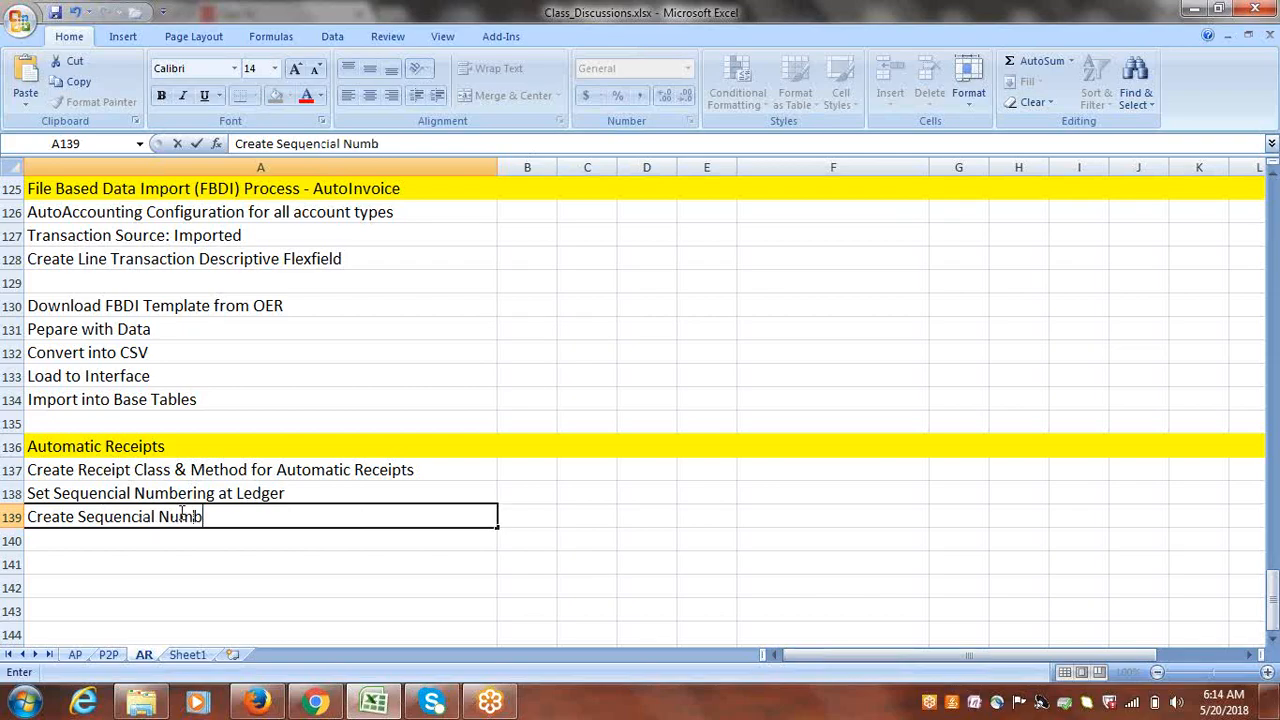
{"action": "type", "text": "ering"}
{"action": "key", "text": "ctrl+s"}
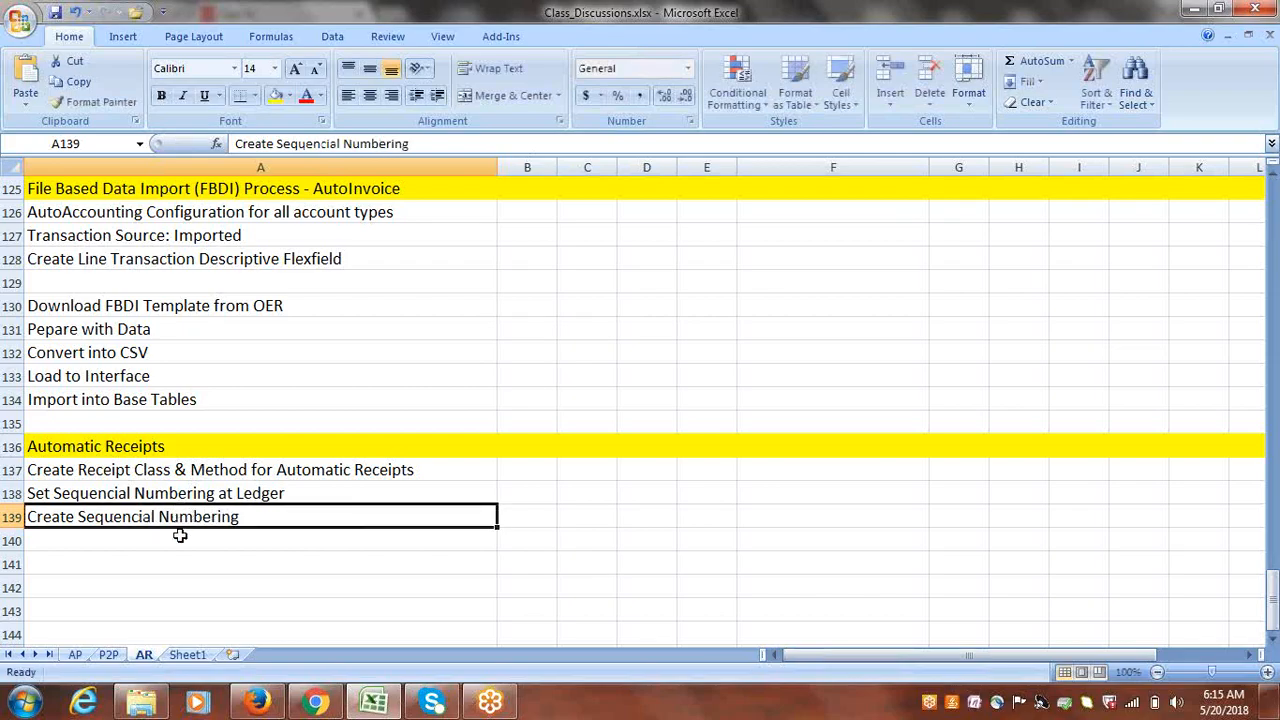
{"action": "left_click", "coordinate": [180, 536]}
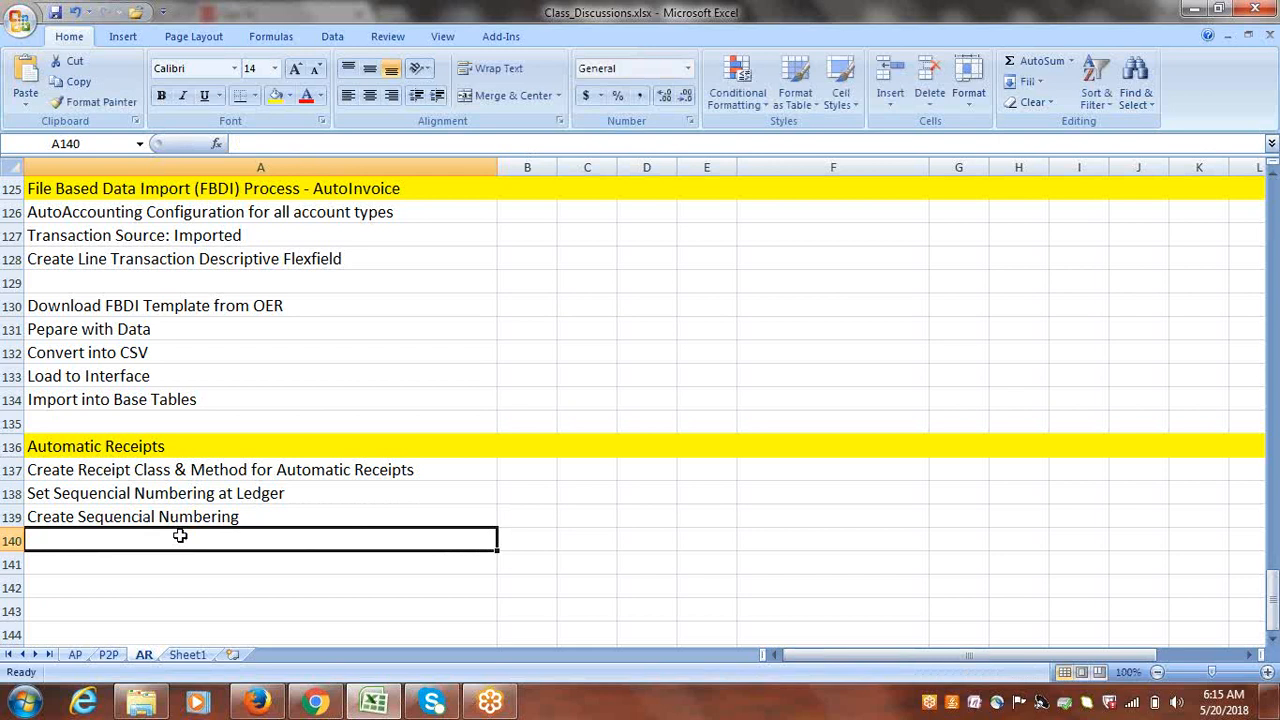
- Enter 'Assign Receipt Method to Customer, Add Customer Bank Account' in A140
{"action": "type", "text": "Create"}
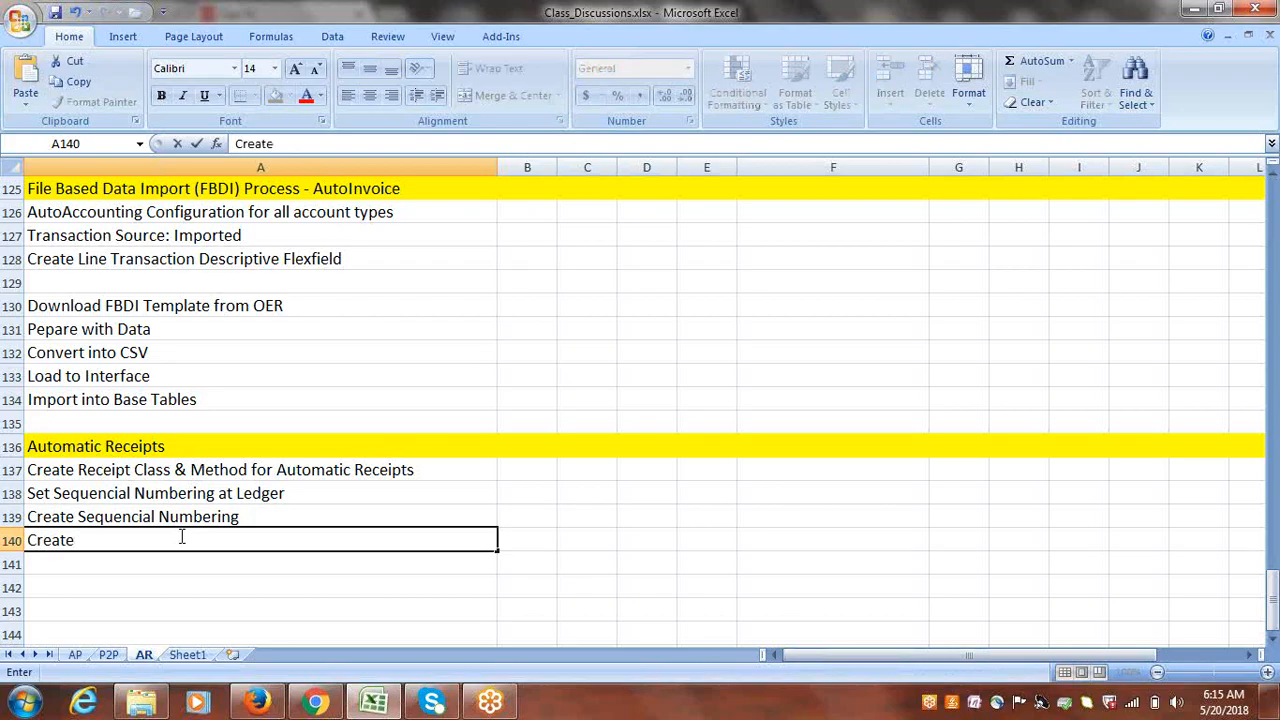
{"action": "key", "text": "BackSpace"}
{"action": "key", "text": "BackSpace"}
{"action": "key", "text": "BackSpace"}
{"action": "key", "text": "BackSpace"}
{"action": "key", "text": "BackSpace"}
{"action": "key", "text": "BackSpace"}
{"action": "type", "text": "Assign Rec"}
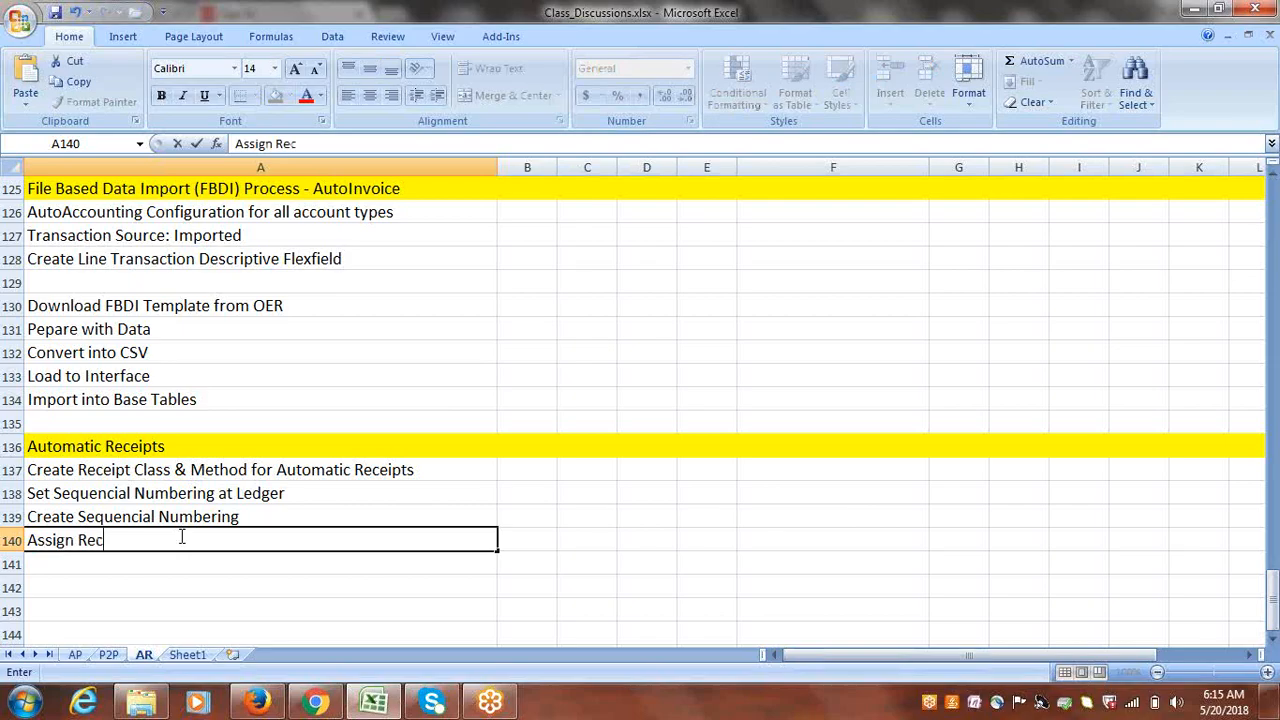
{"action": "type", "text": "eip"}
{"action": "key", "text": "BackSpace"}
{"action": "key", "text": "BackSpace"}
{"action": "key", "text": "BackSpace"}
{"action": "key", "text": "BackSpace"}
{"action": "key", "text": "BackSpace"}
{"action": "key", "text": "BackSpace"}
{"action": "type", "text": "Receipt Method"}
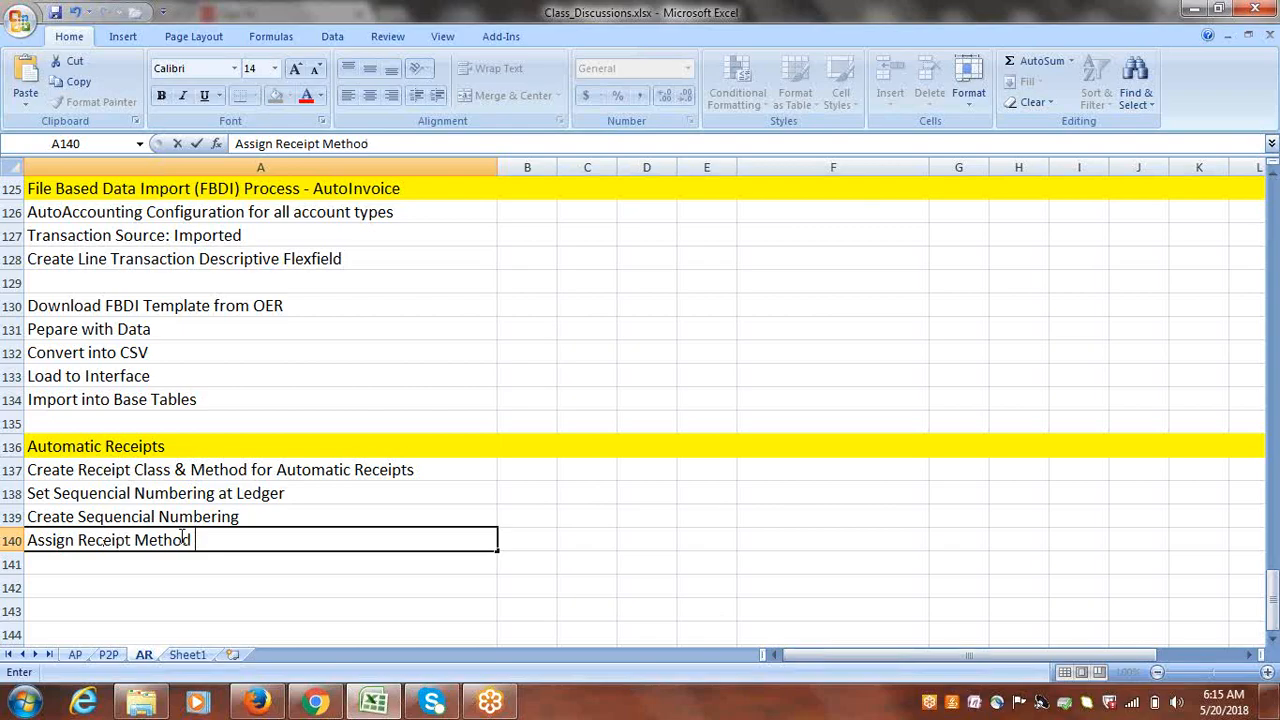
{"action": "type", "text": " to Customer"}
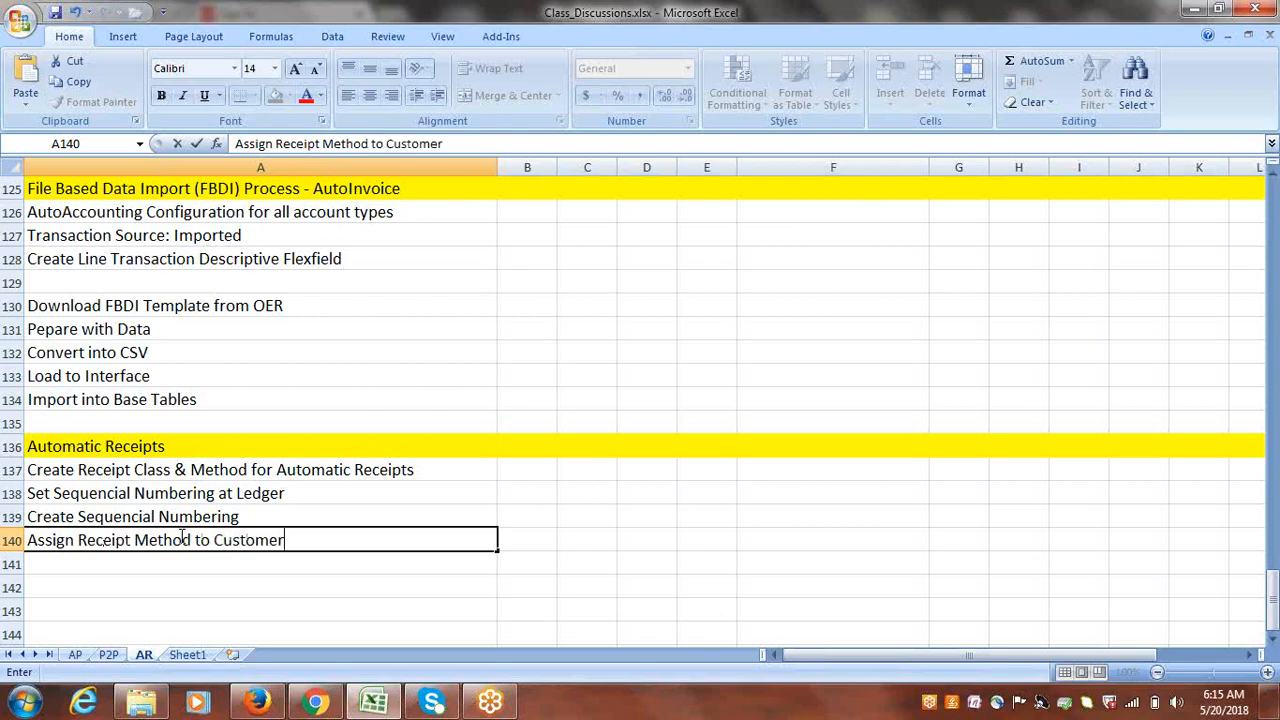
{"action": "type", "text": ", Add Custome"}
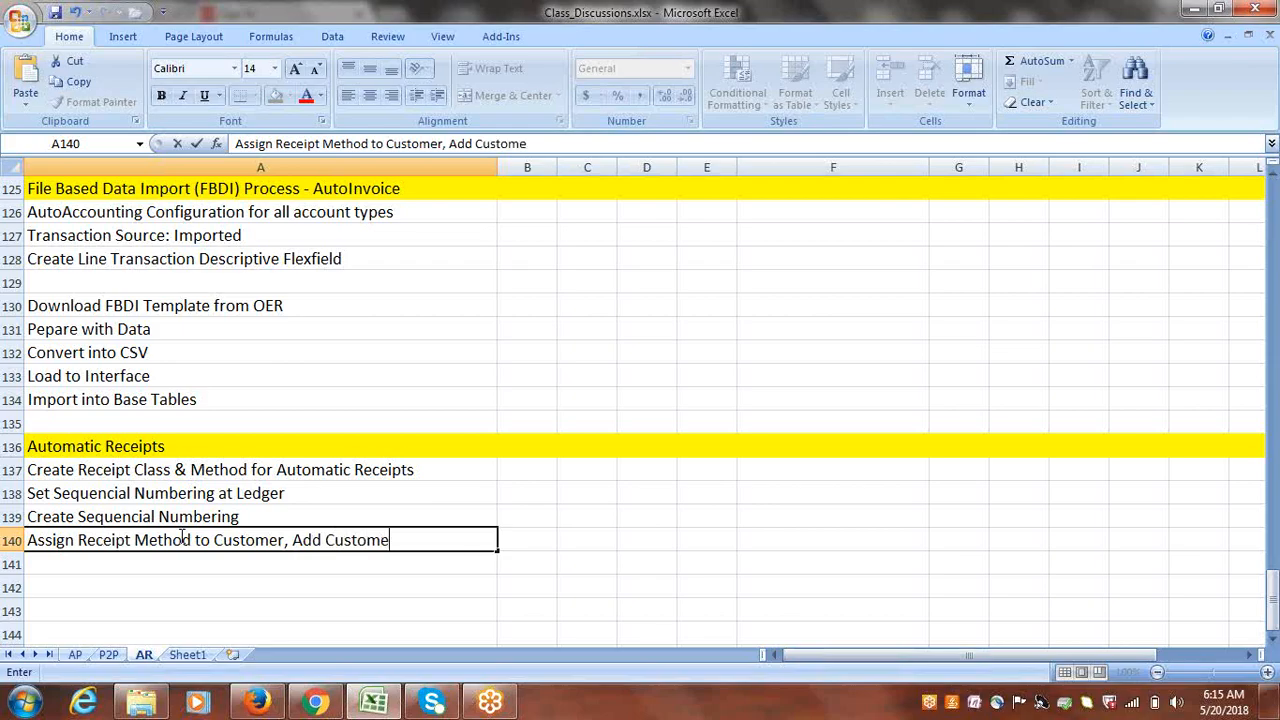
{"action": "type", "text": "r Bank Account"}
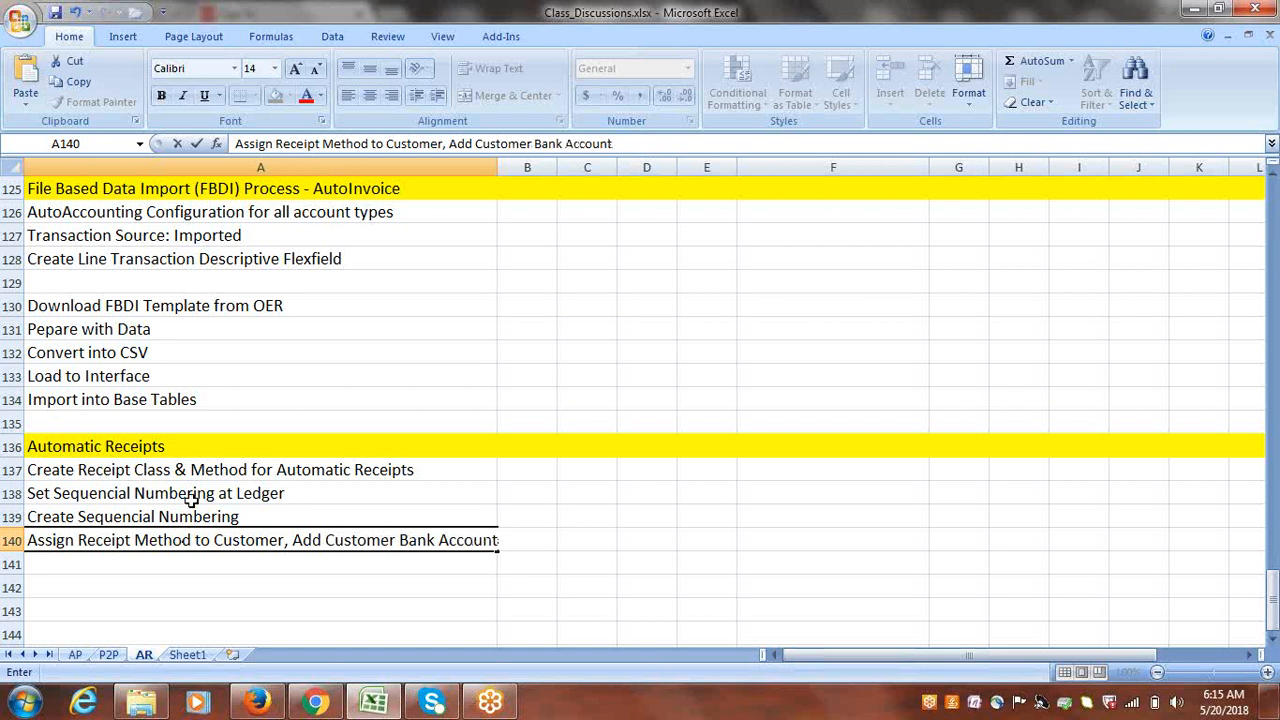
{"action": "left_click", "coordinate": [189, 564]}
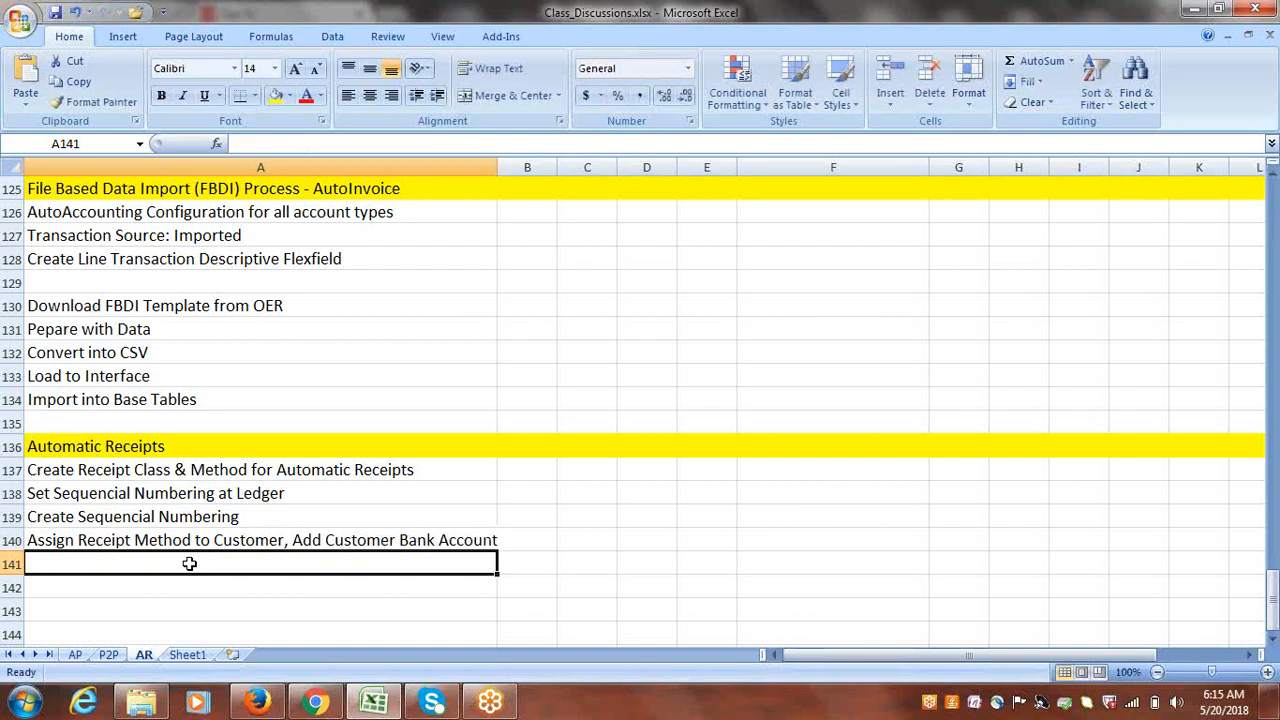
- Enter 'Add Business Unit to Internal Payee List' in A141
{"action": "type", "text": "Add"}
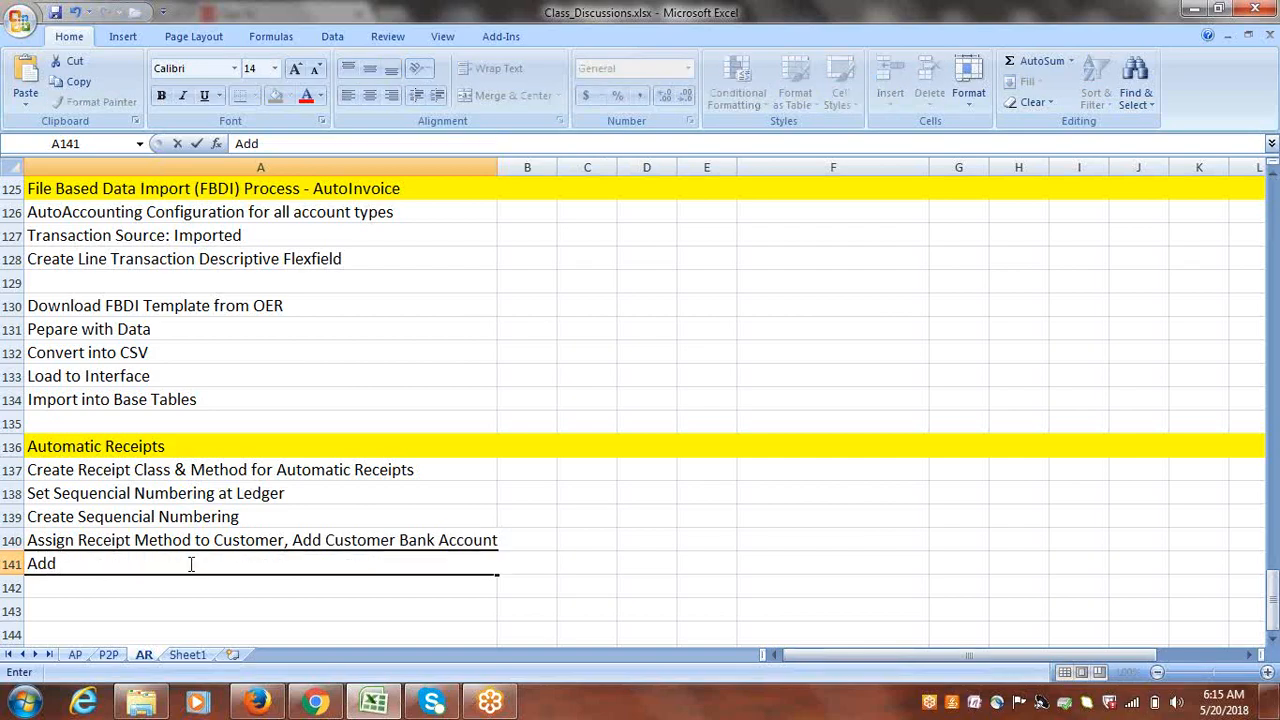
{"action": "type", "text": " Busines"}
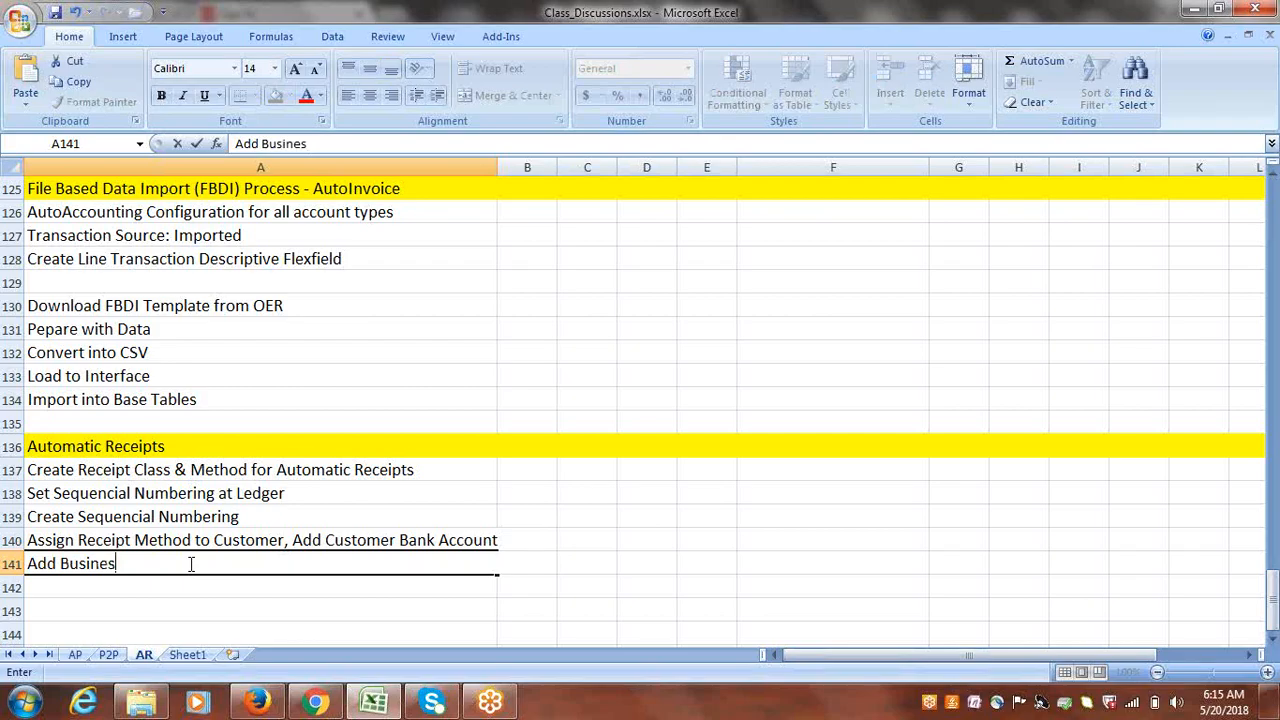
{"action": "type", "text": "s Unit to Internal"}
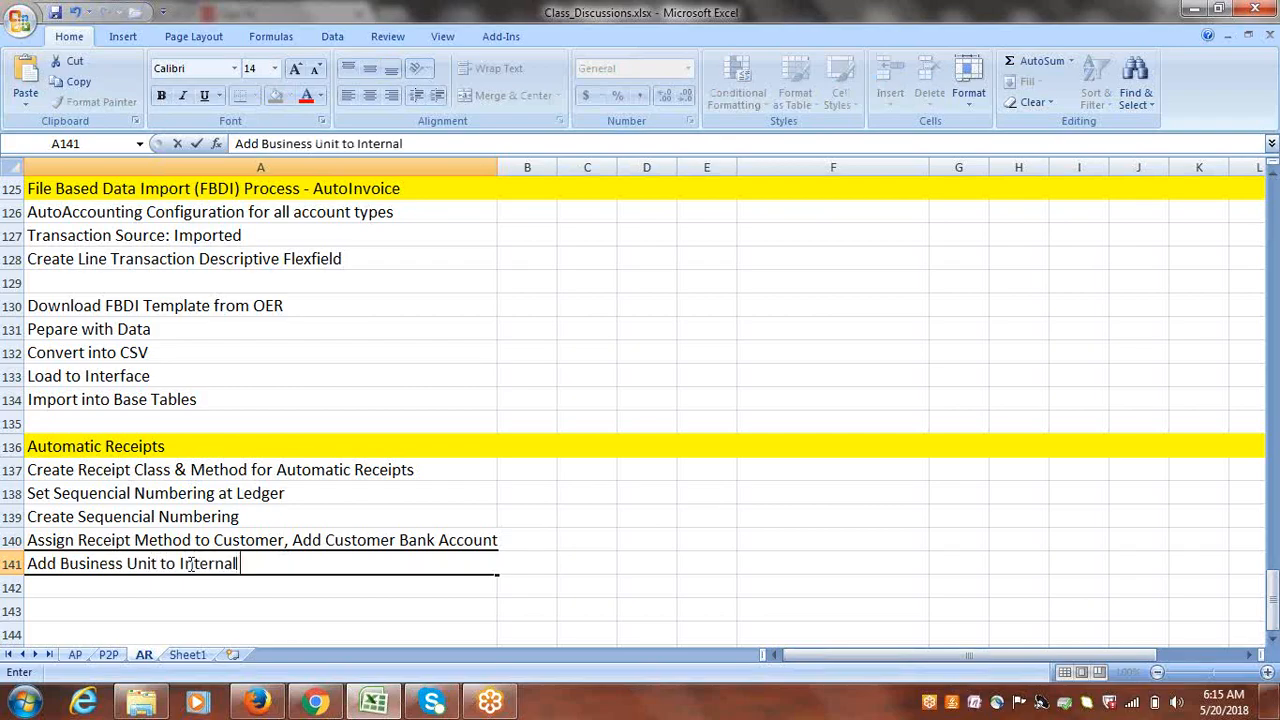
{"action": "type", "text": " Payee List"}
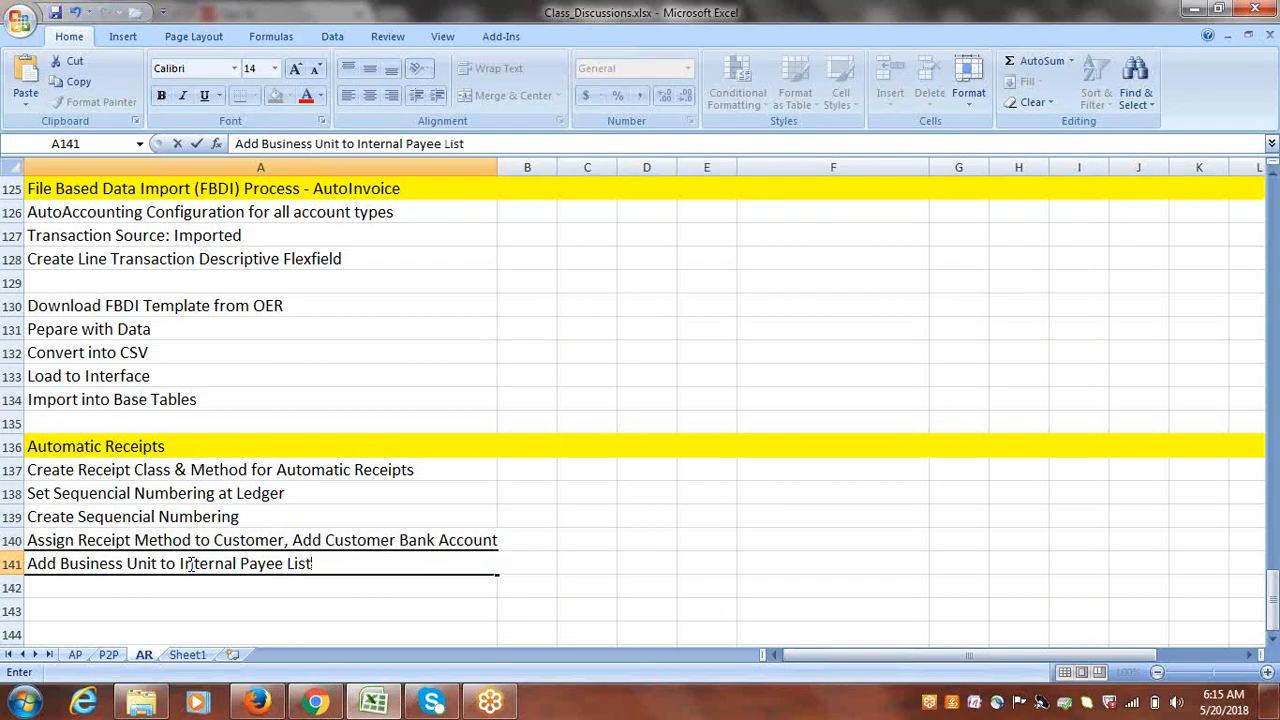
{"action": "key", "text": "ctrl+Return"}
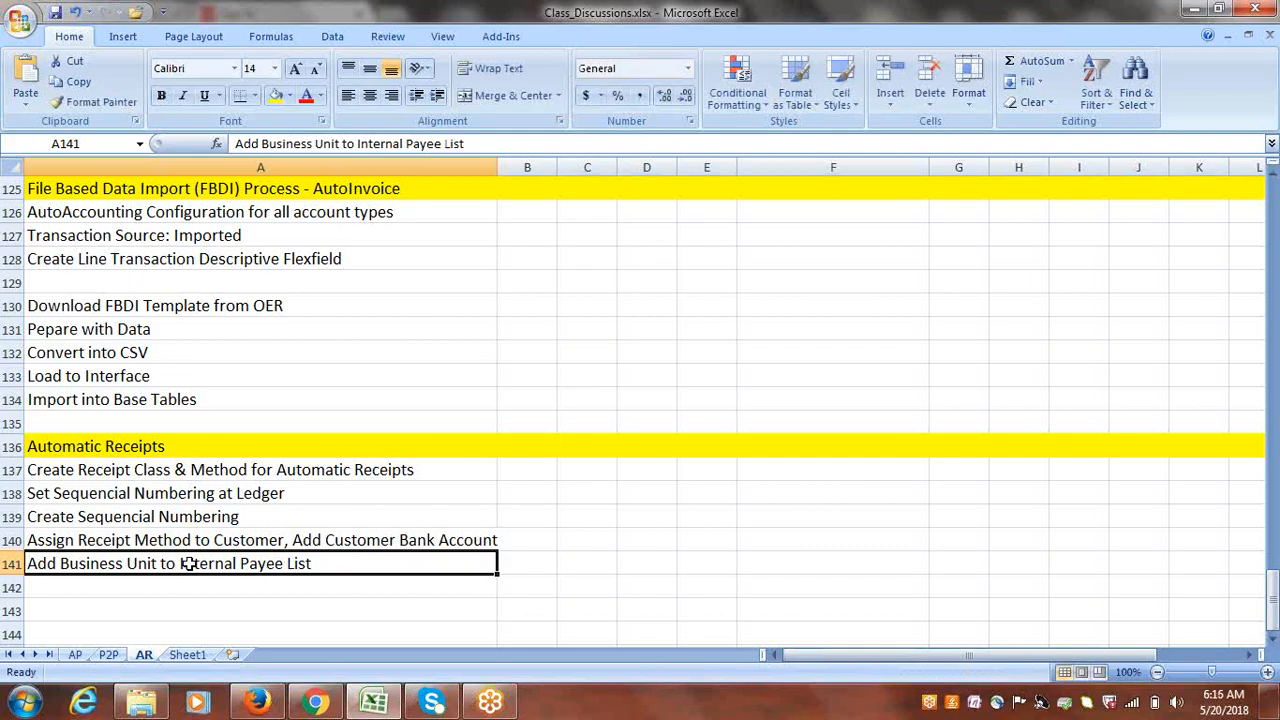
{"action": "left_click", "coordinate": [1272, 638]}
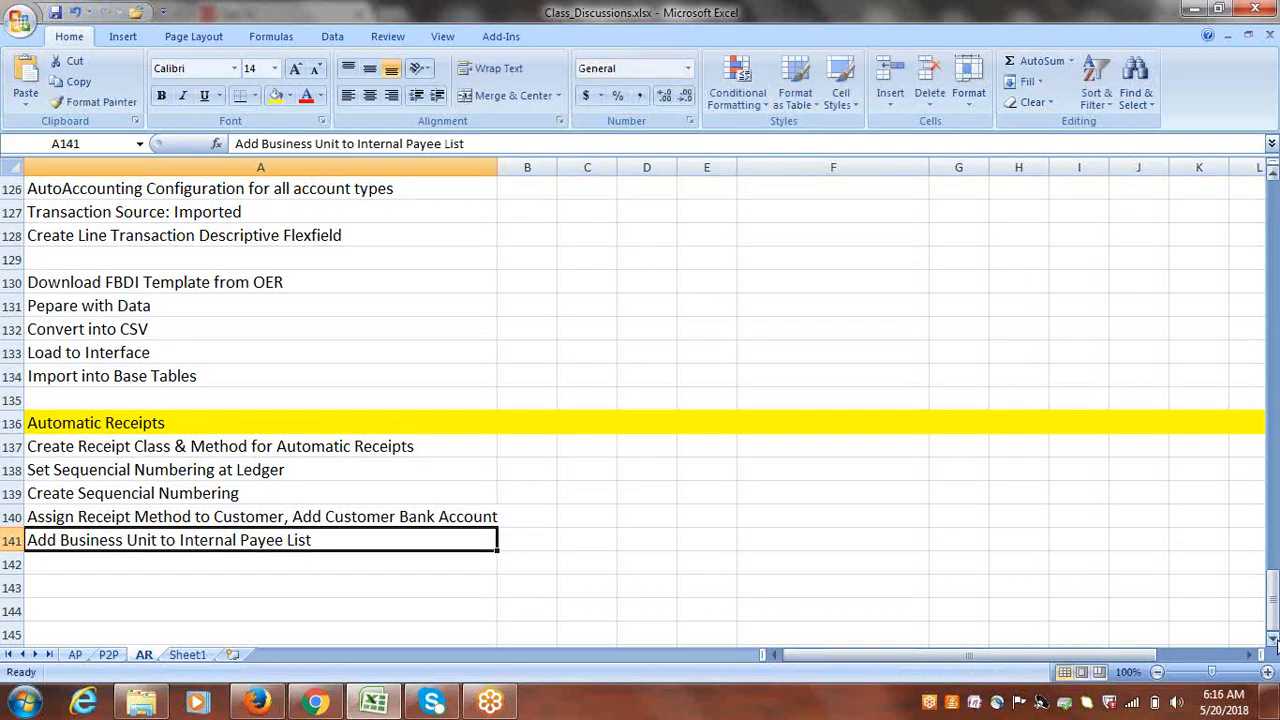
{"action": "left_click", "coordinate": [1272, 638]}
{"action": "left_click", "coordinate": [1272, 638]}
{"action": "left_click", "coordinate": [1272, 638]}
{"action": "left_click", "coordinate": [1272, 638]}
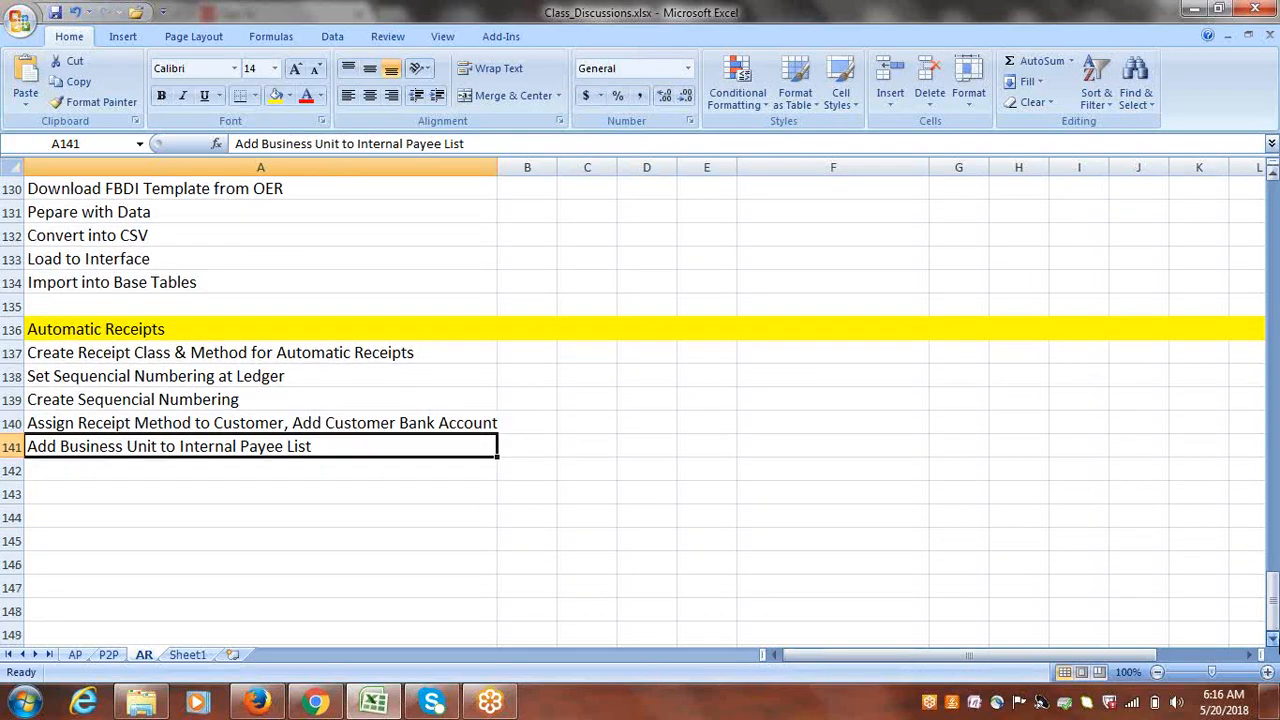
{"action": "left_click", "coordinate": [155, 493]}
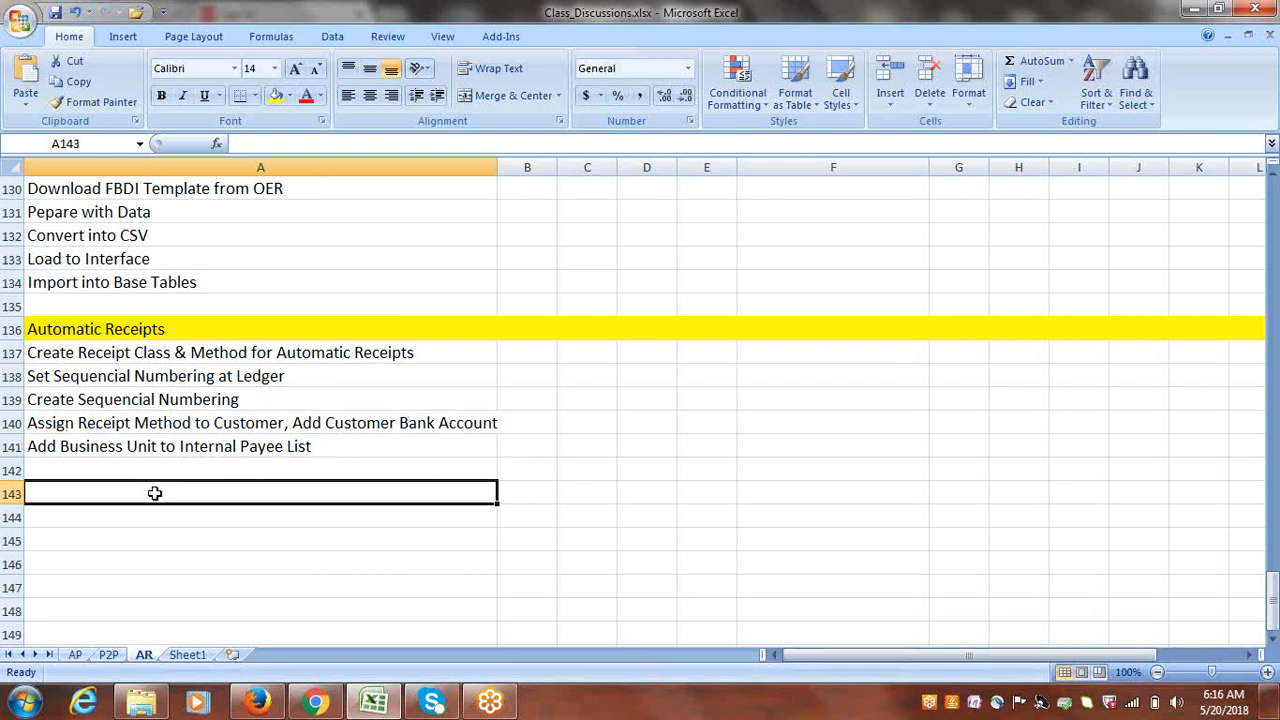
- Enter '2-3 Transaction' in A143 and 'Create Automatic Receipts' in A144
{"action": "type", "text": "2-3 T"}
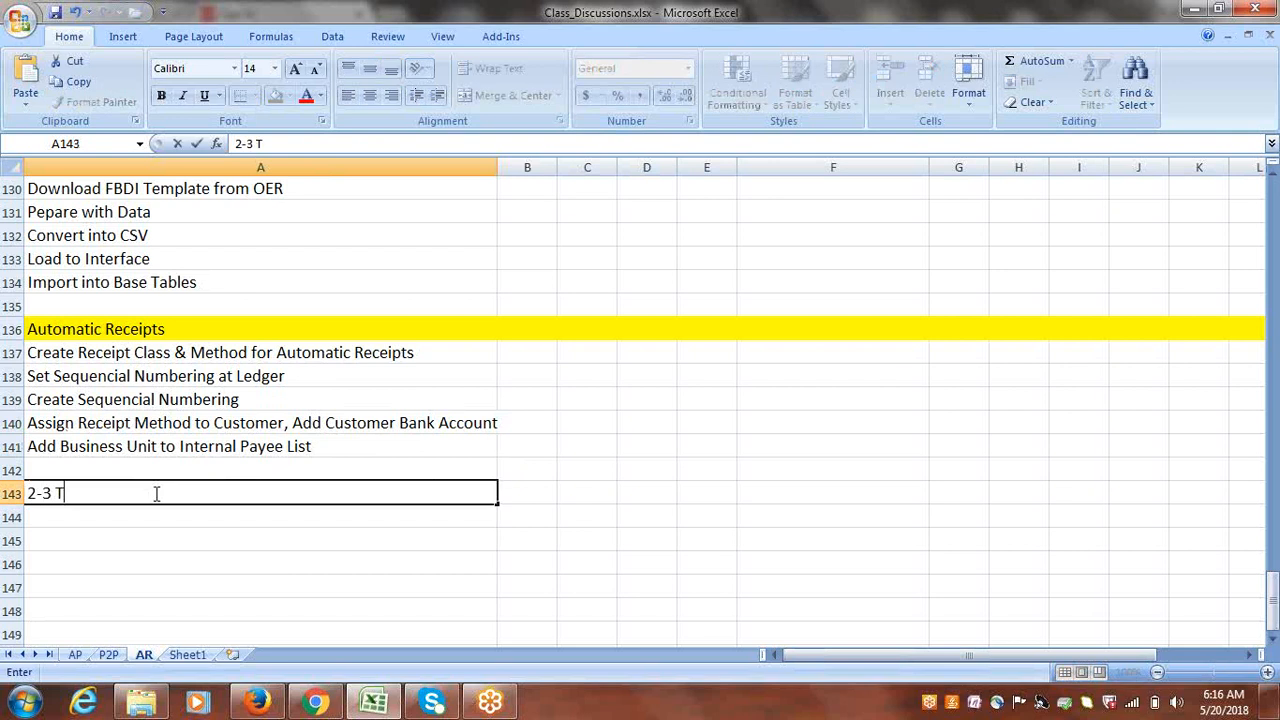
{"action": "type", "text": "ransaction"}
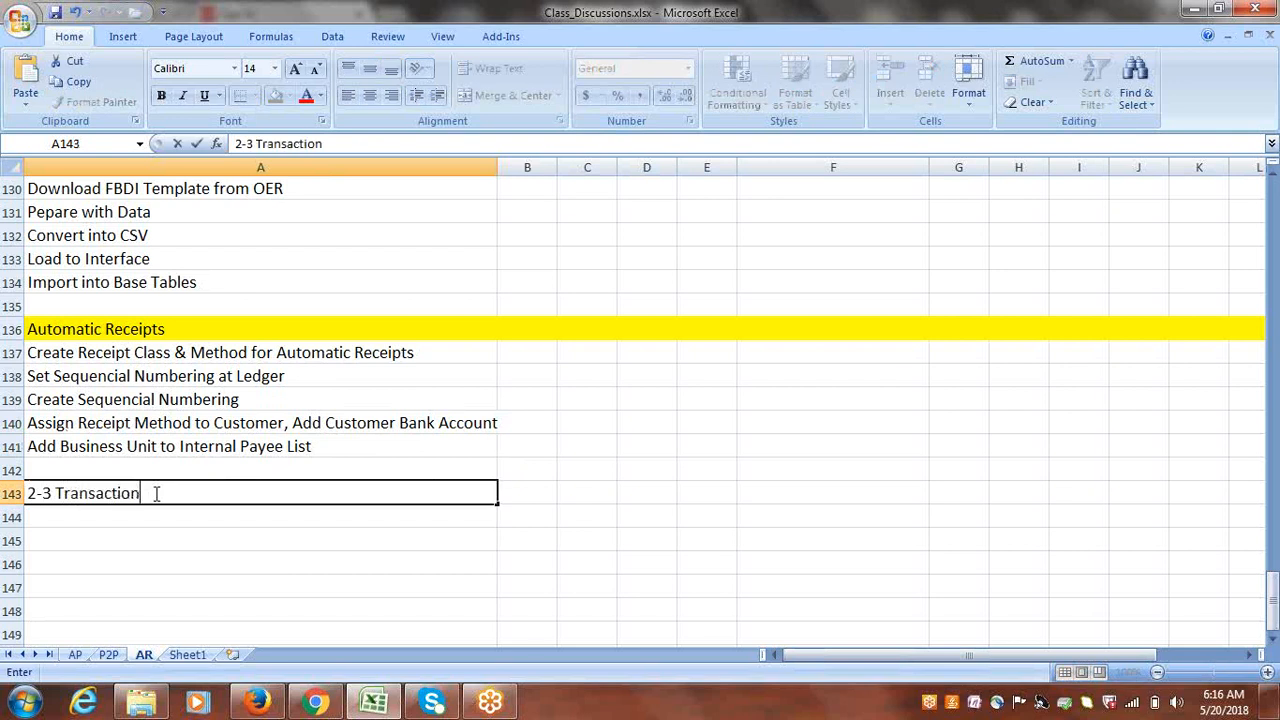
{"action": "left_click", "coordinate": [153, 518]}
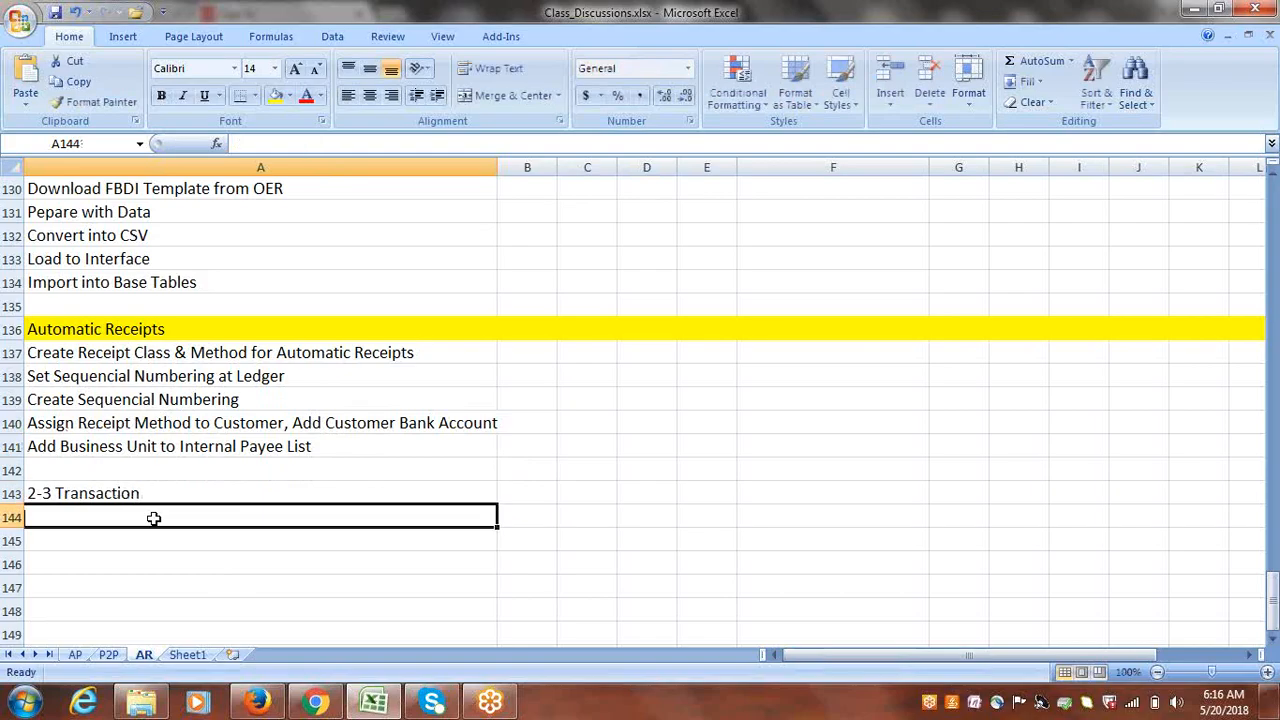
{"action": "type", "text": "Create"}
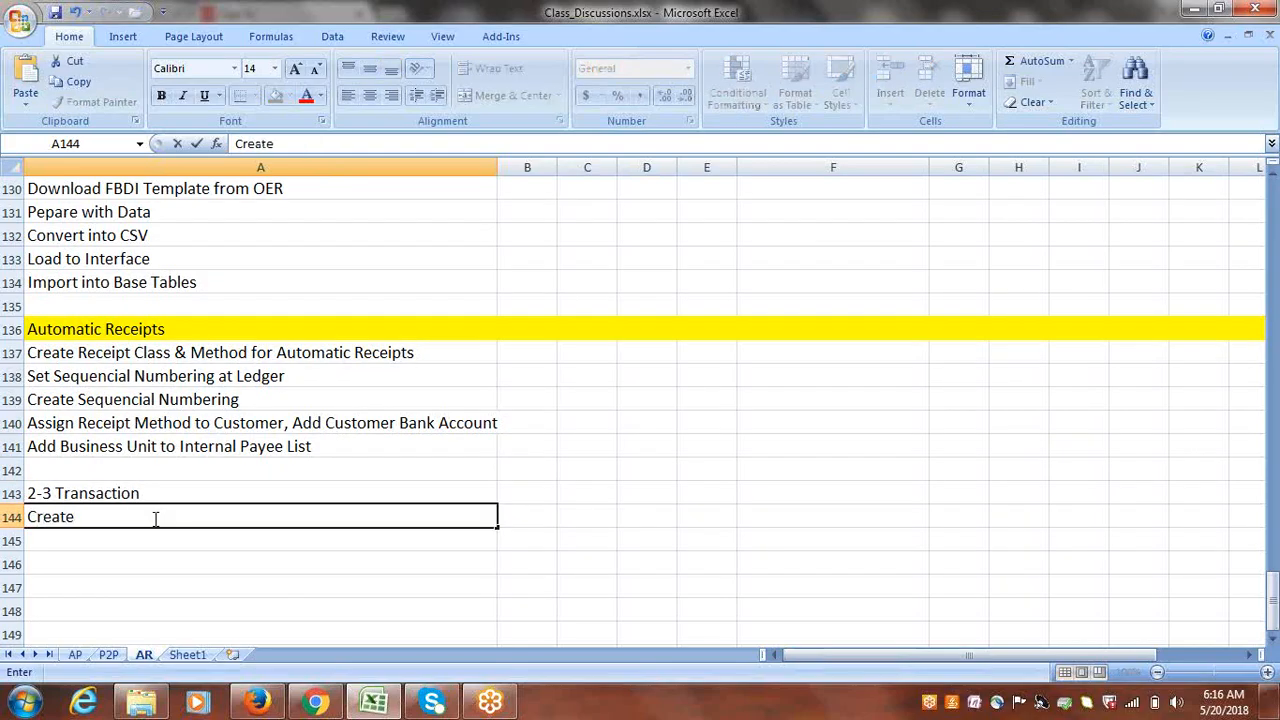
{"action": "type", "text": " R"}
{"action": "key", "text": "BackSpace"}
{"action": "type", "text": "a"}
{"action": "key", "text": "BackSpace"}
{"action": "type", "text": "Automatic Receipts"}
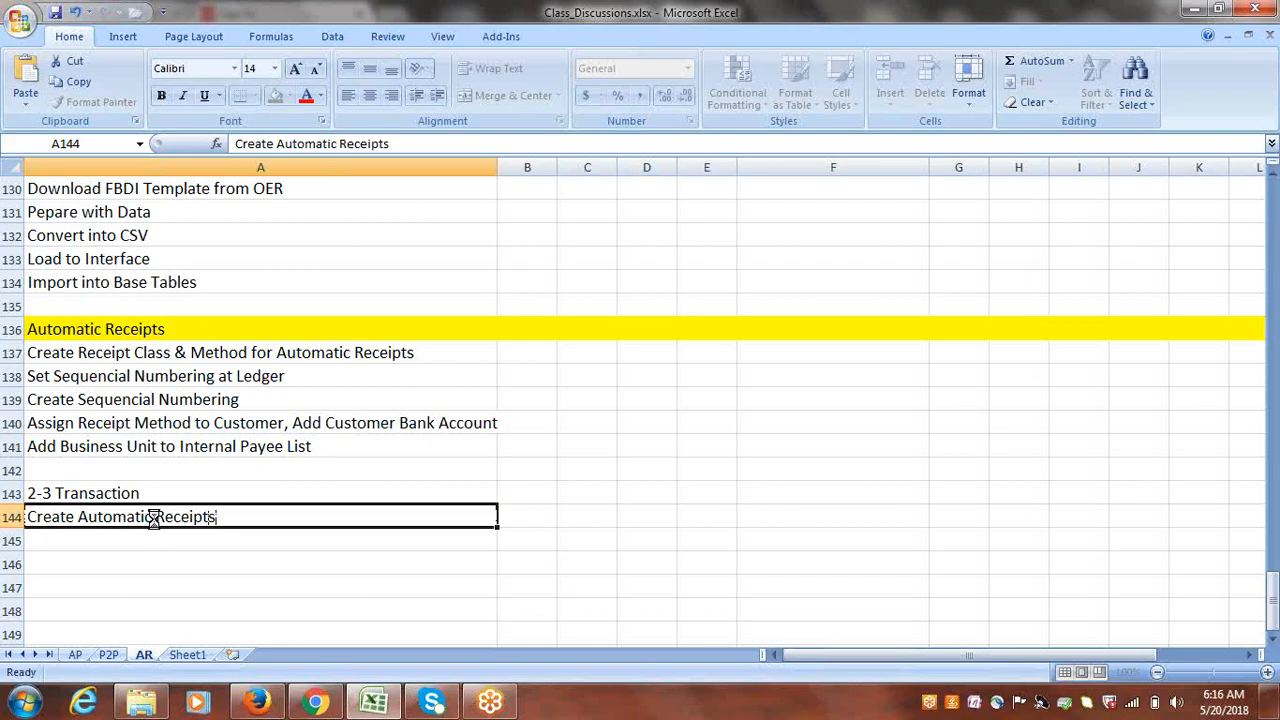
{"action": "left_click", "coordinate": [183, 487]}
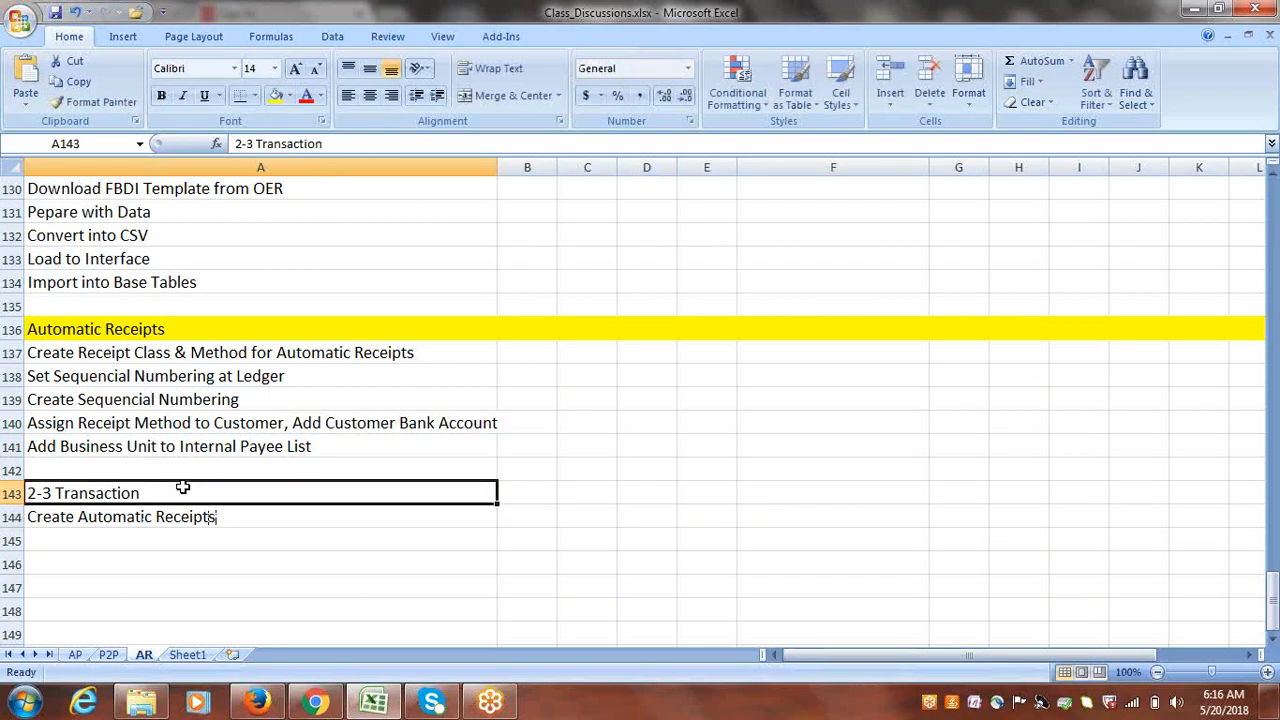
{"action": "left_click", "coordinate": [257, 702]}
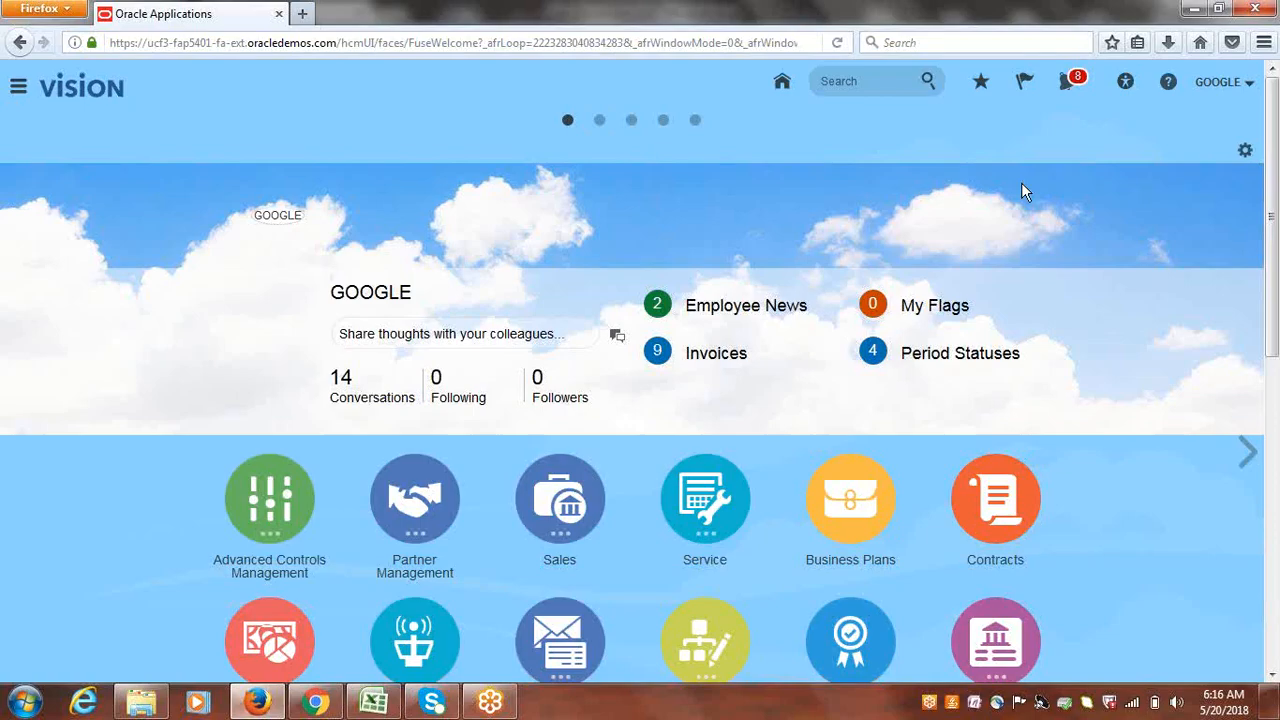
- Go to Setup and Maintenance's Manage Implementation Projects overview and open Google Implementation Project
{"action": "left_click", "coordinate": [1225, 85]}
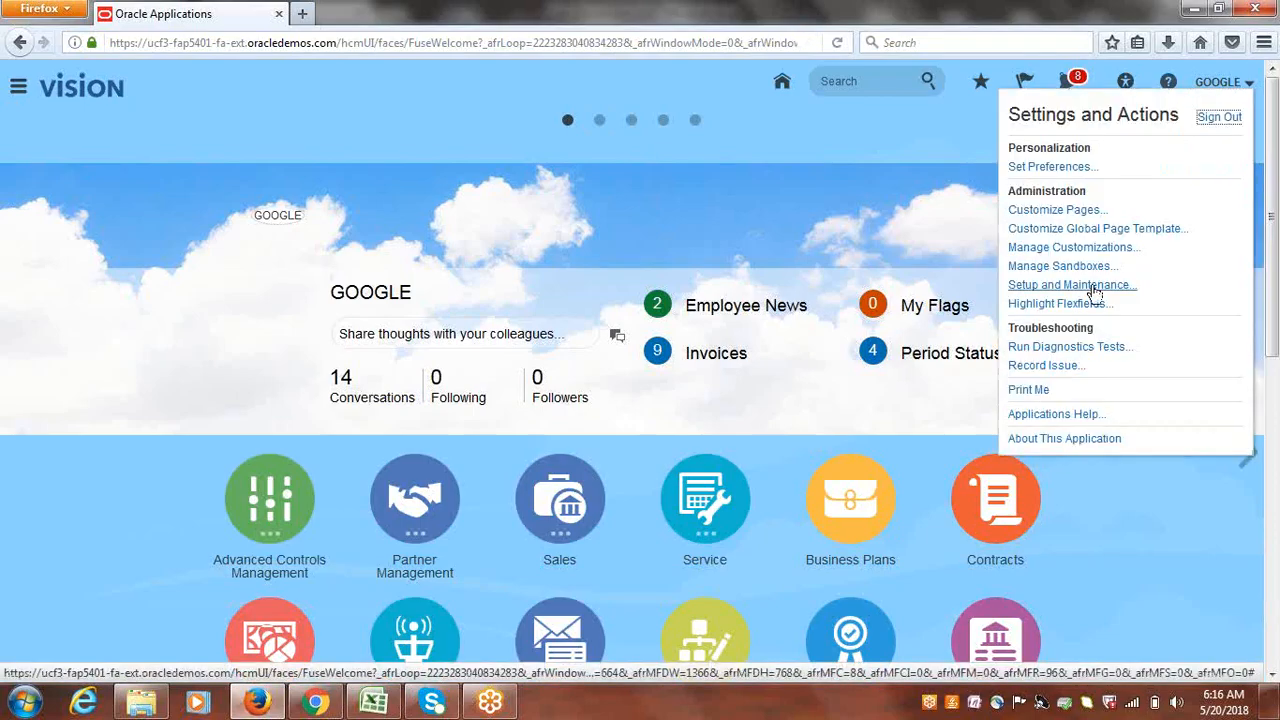
{"action": "left_click", "coordinate": [1093, 290]}
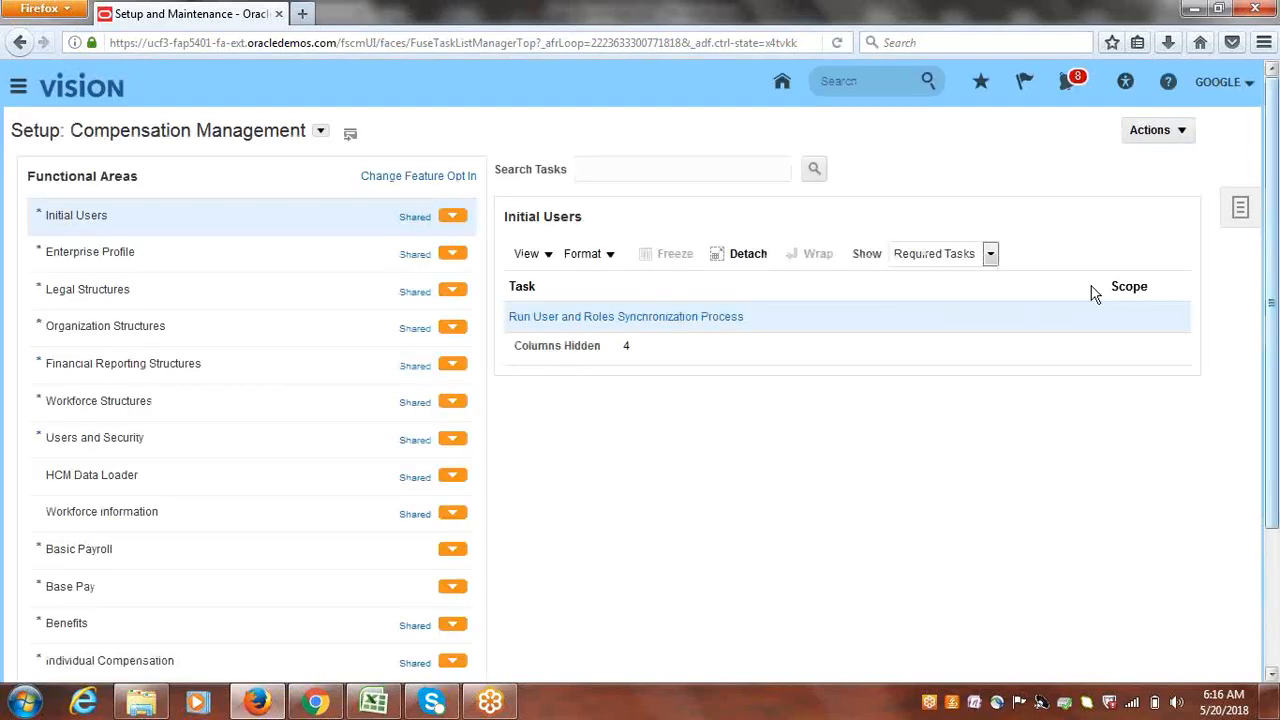
{"action": "left_click", "coordinate": [1242, 204]}
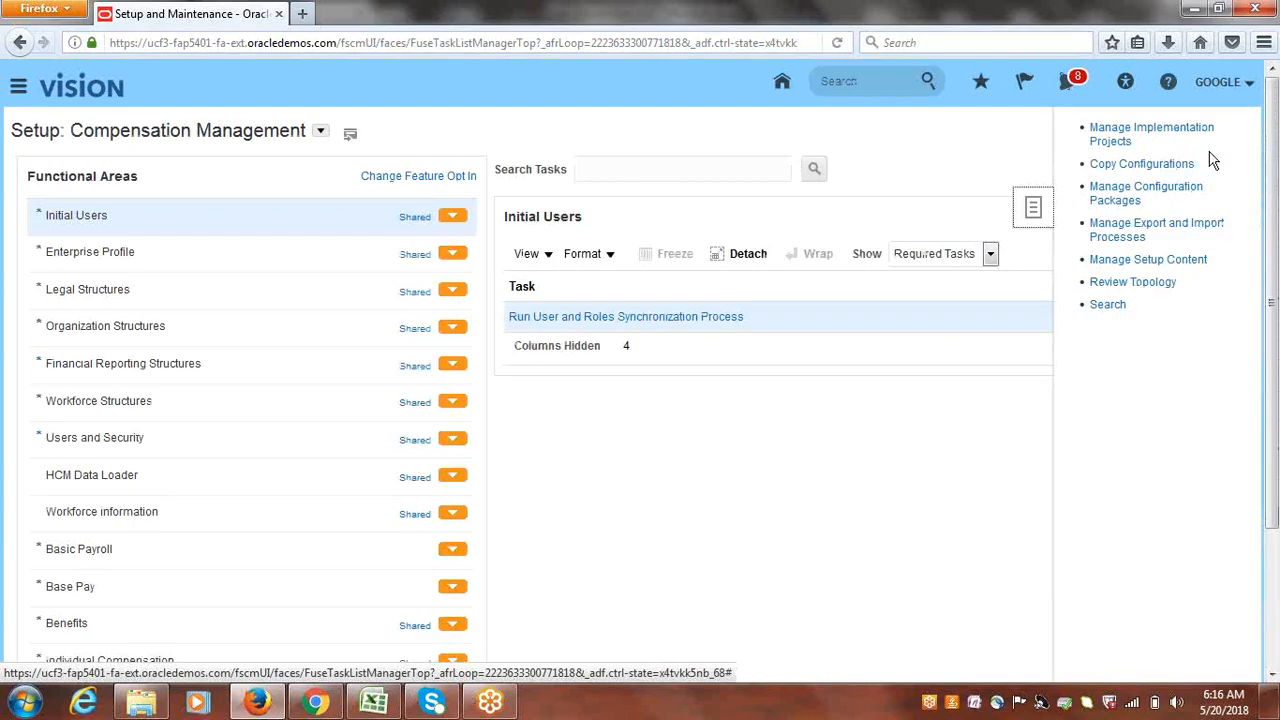
{"action": "left_click", "coordinate": [1150, 131]}
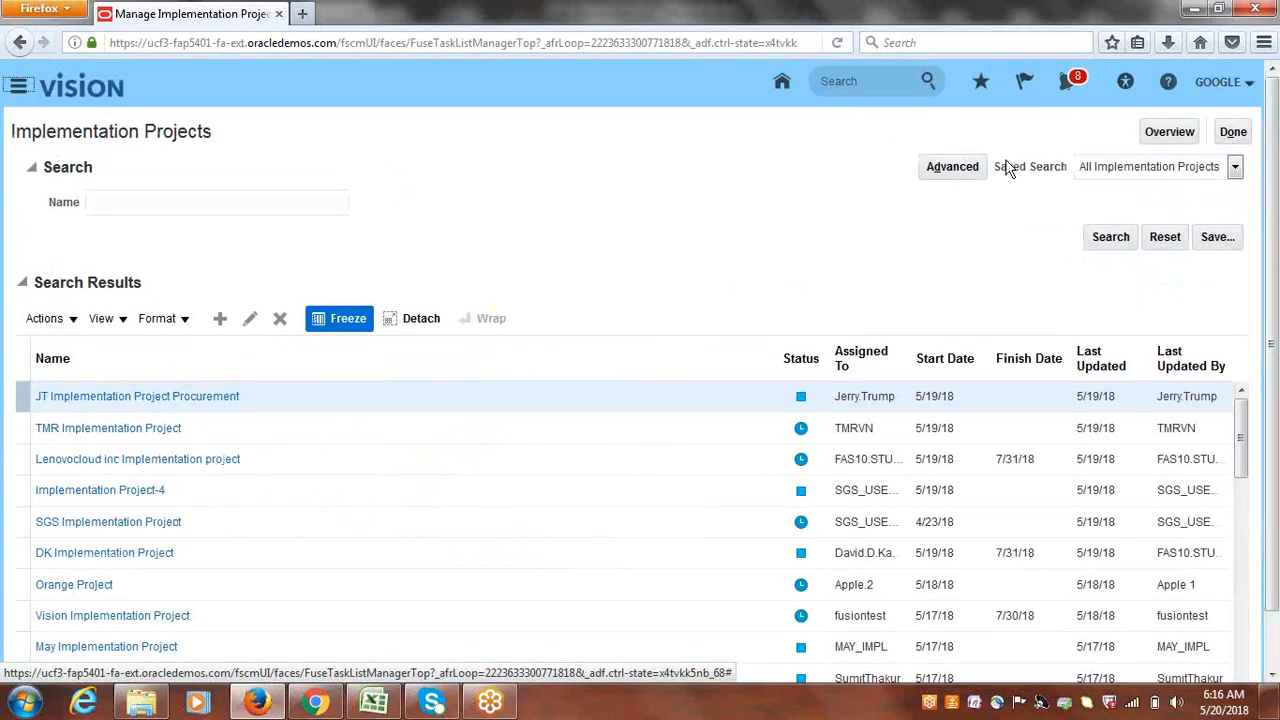
{"action": "left_click", "coordinate": [1167, 136]}
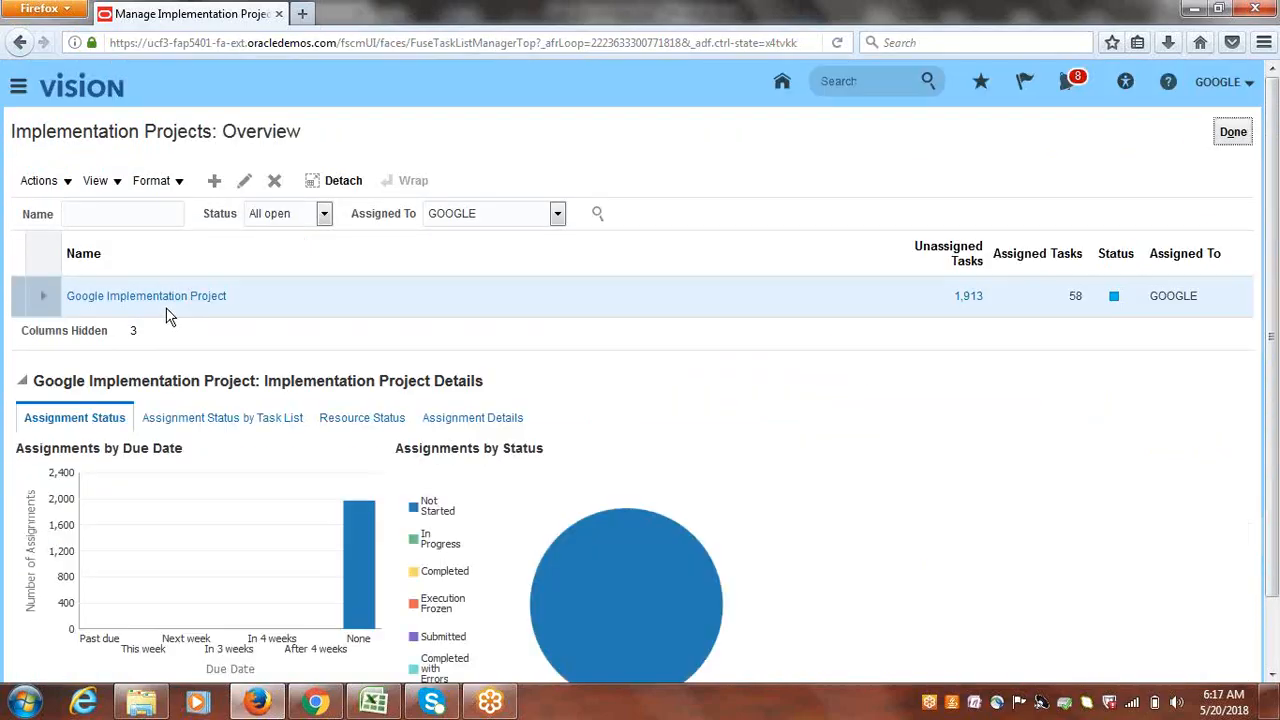
{"action": "left_click", "coordinate": [141, 301]}
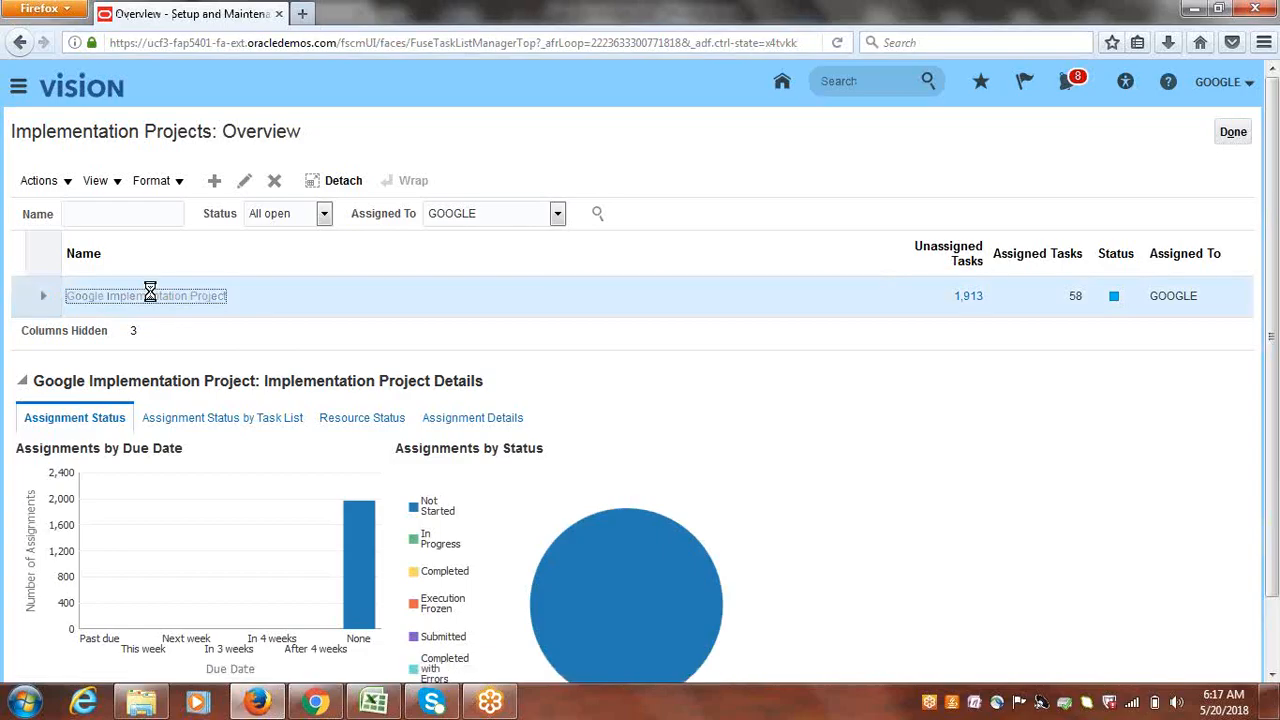
- Search the project's tasks for 'Receipt Classes' and go to Manage Receipt Classes and Methods
{"action": "left_click", "coordinate": [178, 355]}
{"action": "type", "text": "R"}
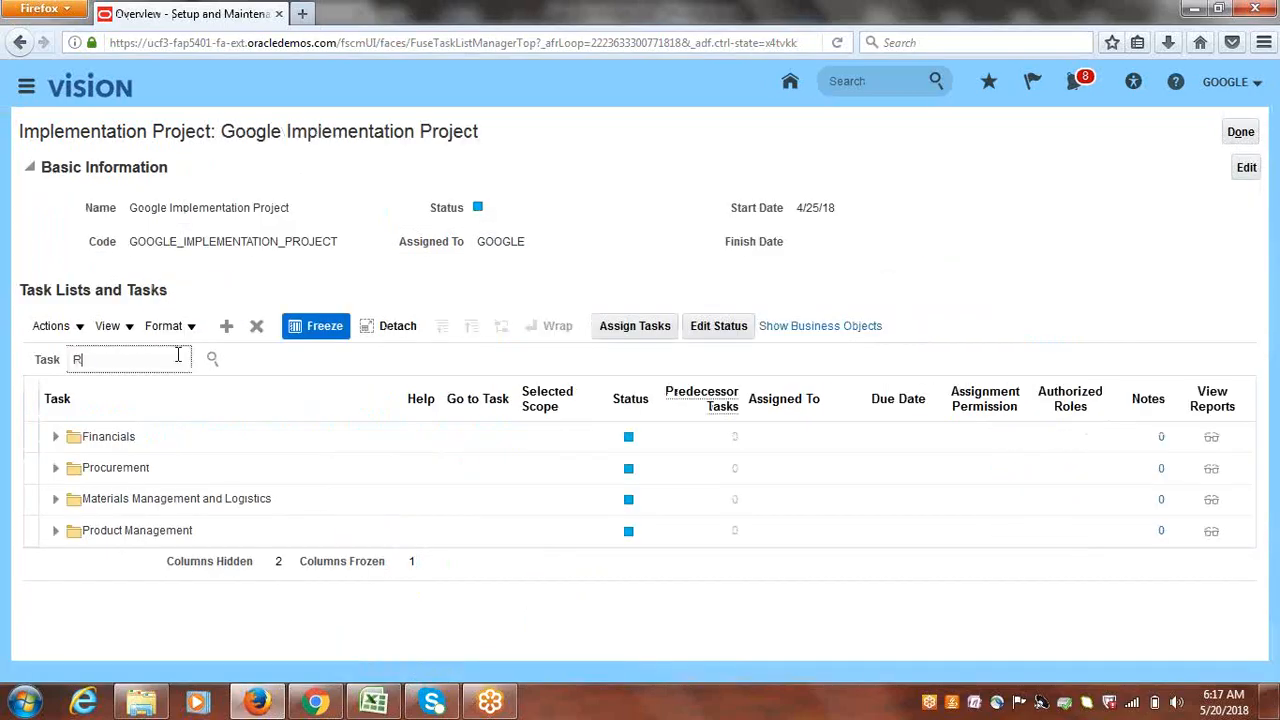
{"action": "type", "text": "eceipt Classes"}
{"action": "key", "text": "Return"}
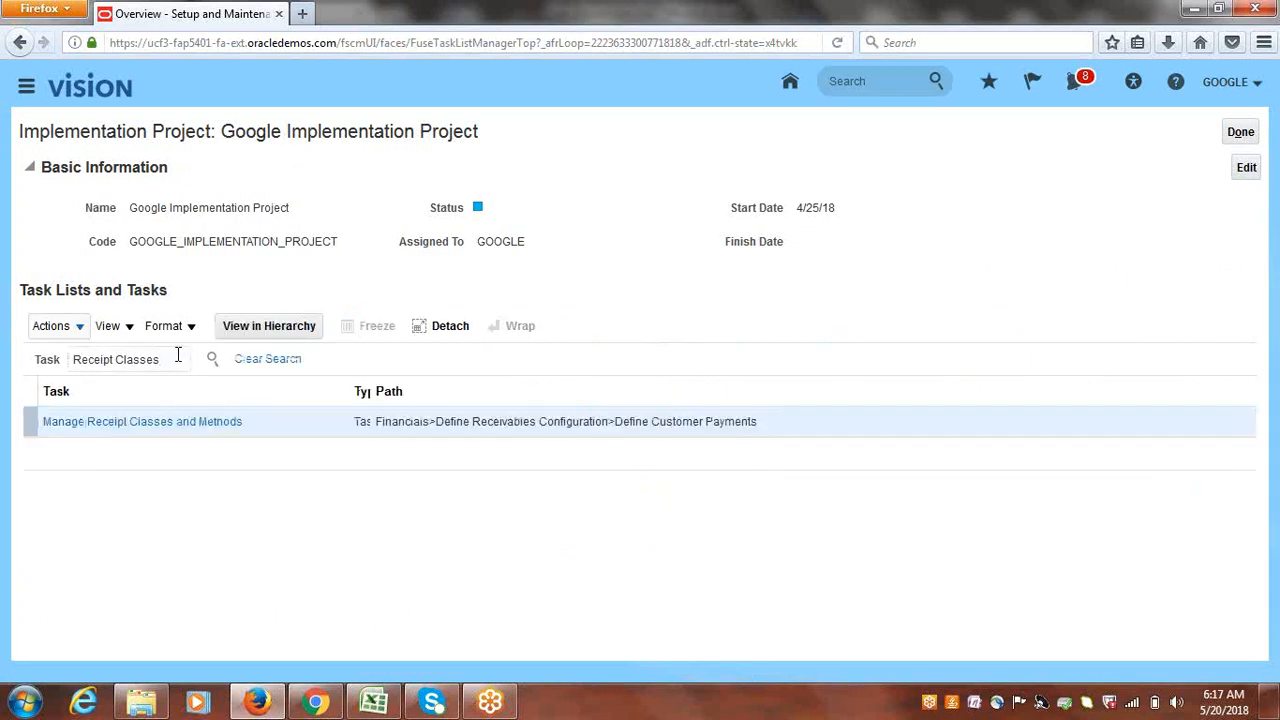
{"action": "left_click", "coordinate": [178, 427]}
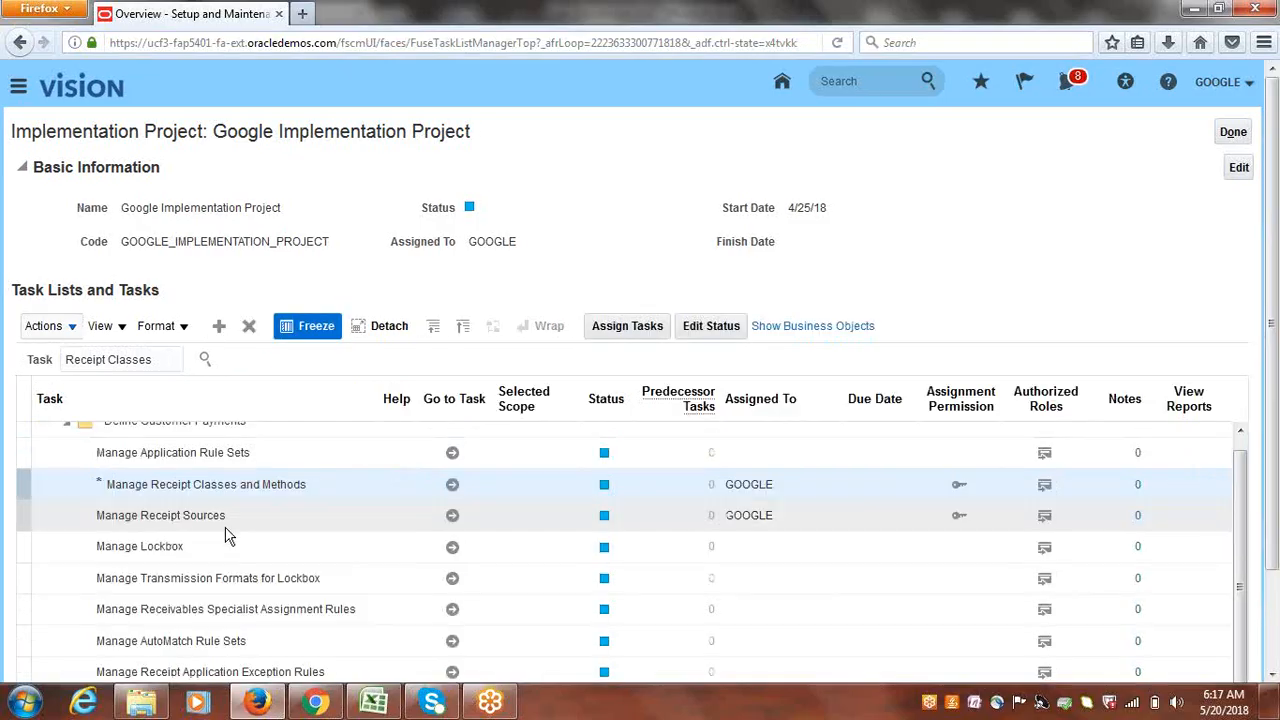
{"action": "left_click", "coordinate": [452, 486]}
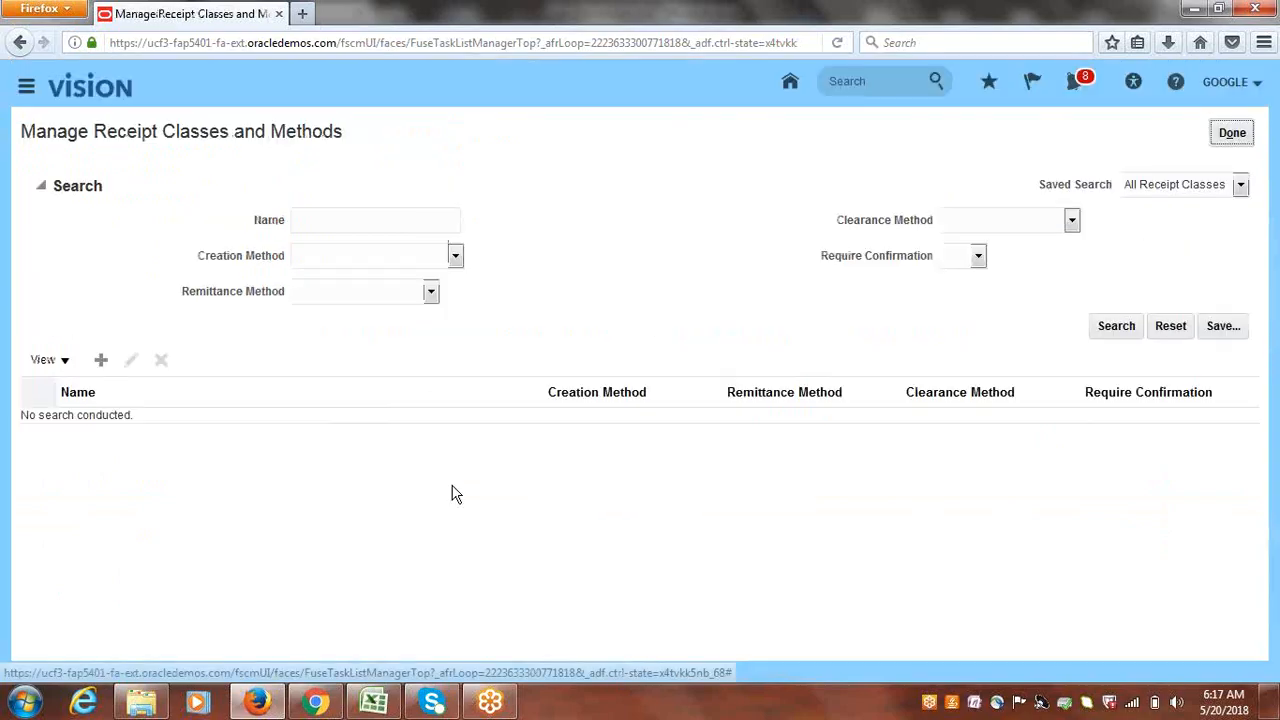
- Create receipt class 'Google Automatic' with Automatic creation method and add a receipt method row
{"action": "left_click", "coordinate": [101, 361]}
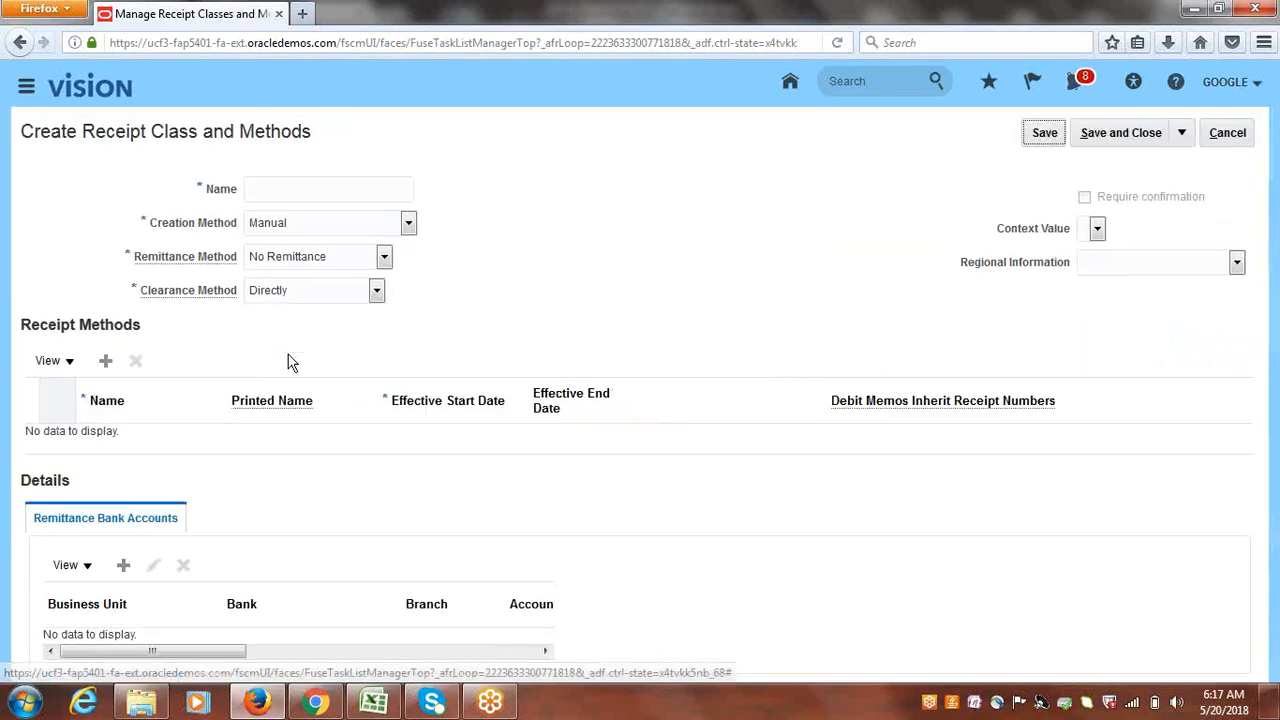
{"action": "left_click", "coordinate": [322, 191]}
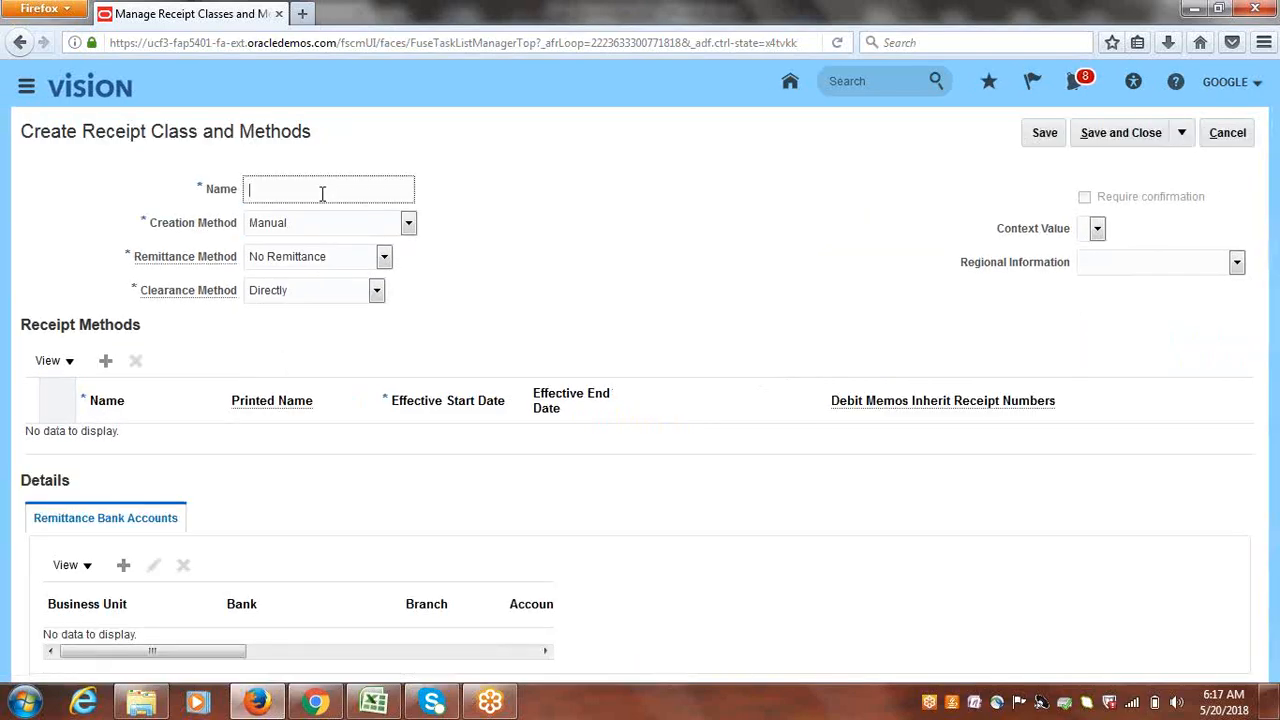
{"action": "type", "text": "Google Automatic"}
{"action": "left_click", "coordinate": [409, 224]}
{"action": "left_click", "coordinate": [295, 245]}
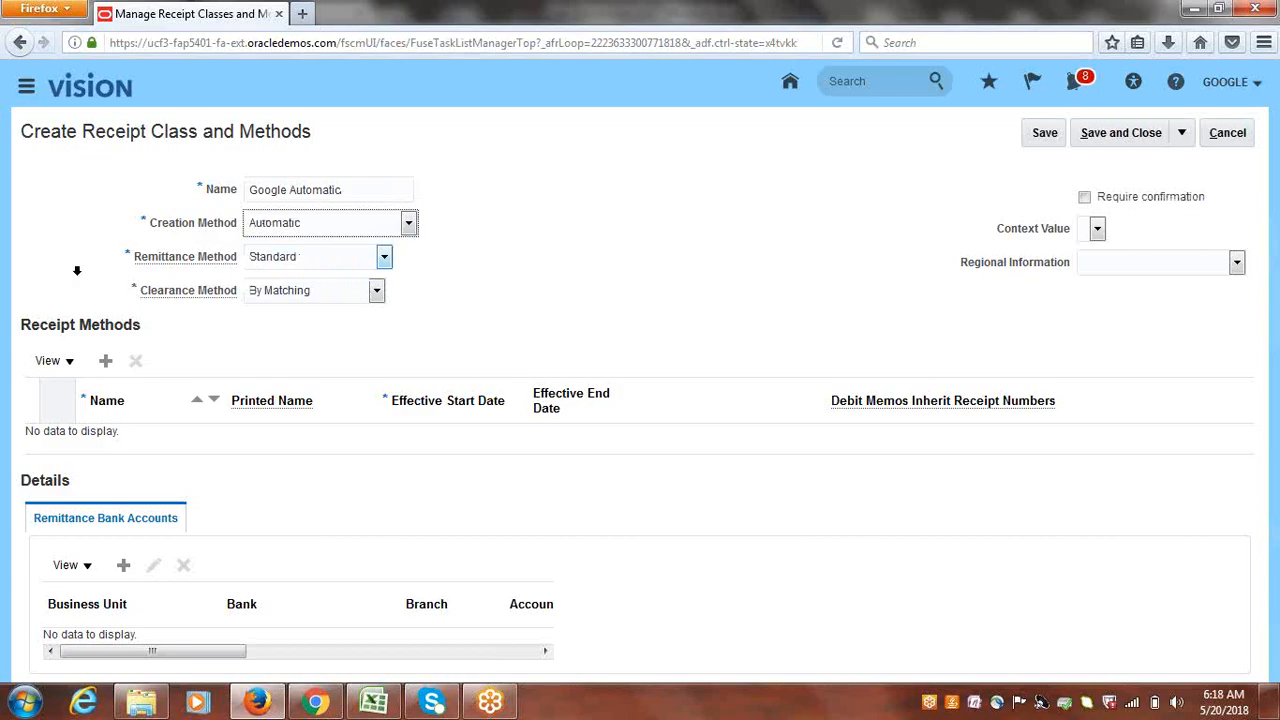
{"action": "left_click", "coordinate": [107, 361]}
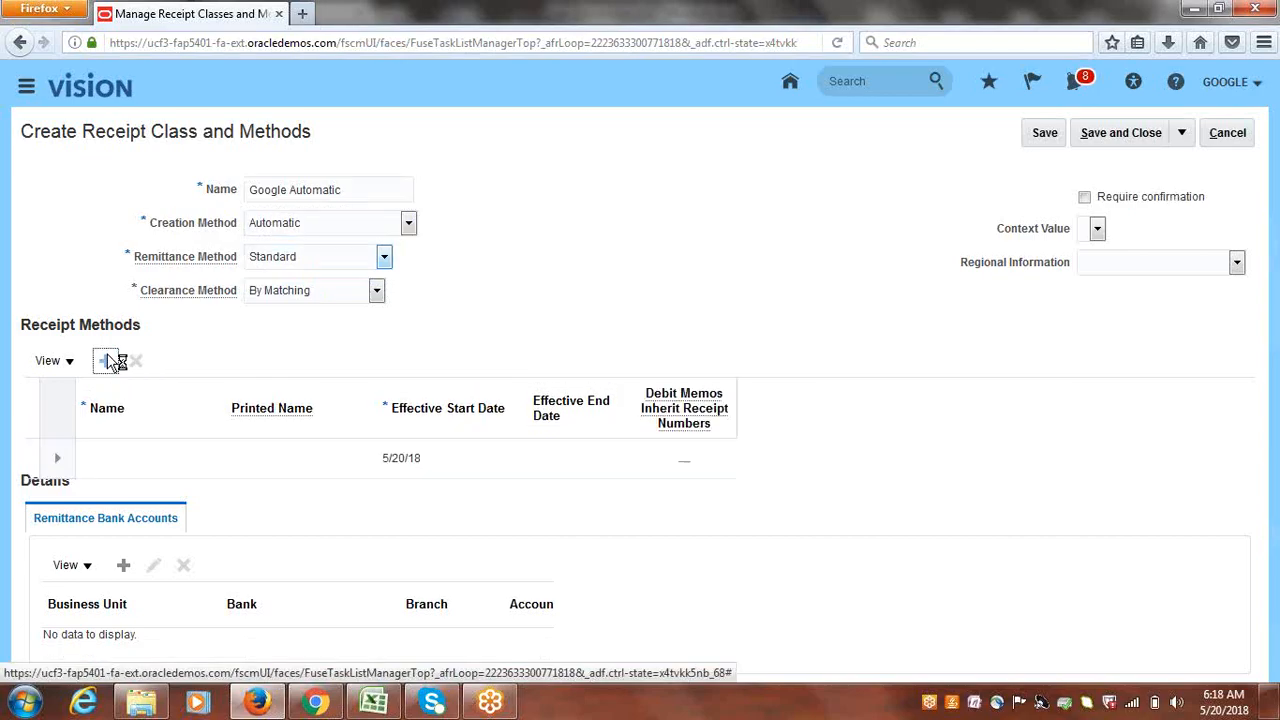
- Name the new receipt method 'Google Bank Transfers', letting the printed name fill in
{"action": "left_click", "coordinate": [258, 444]}
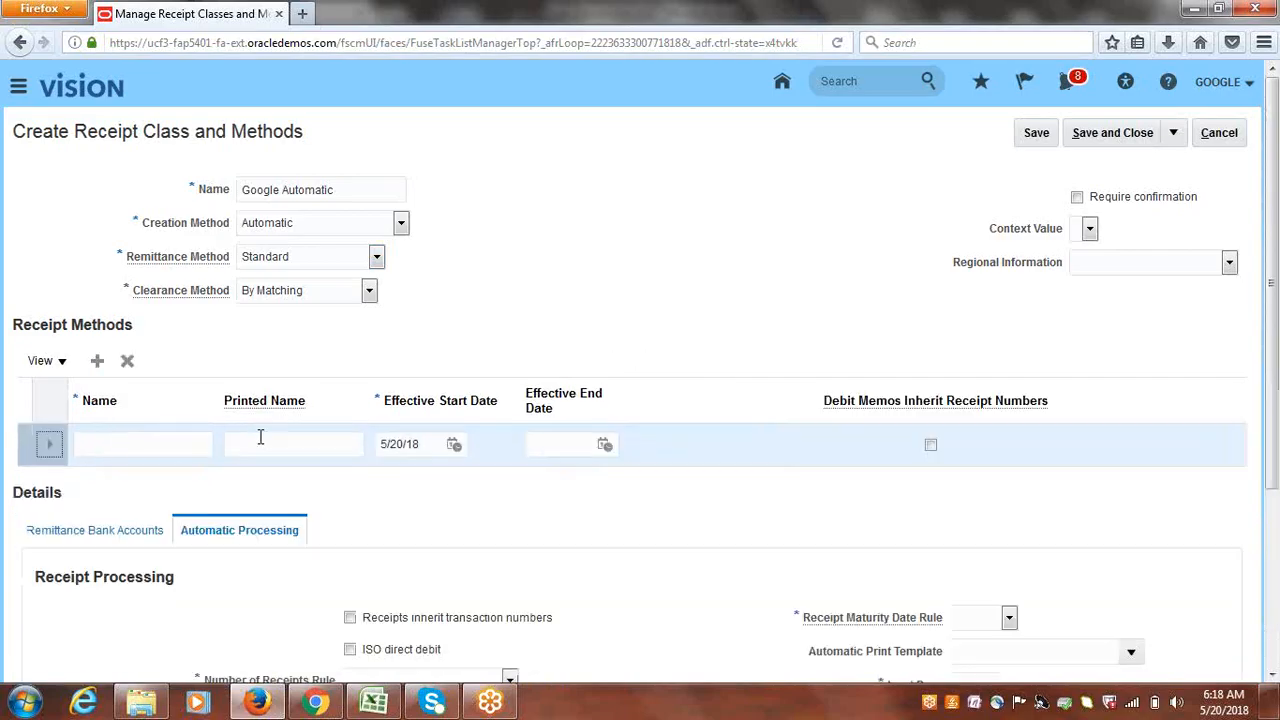
{"action": "left_click", "coordinate": [125, 430]}
{"action": "type", "text": "Googl"}
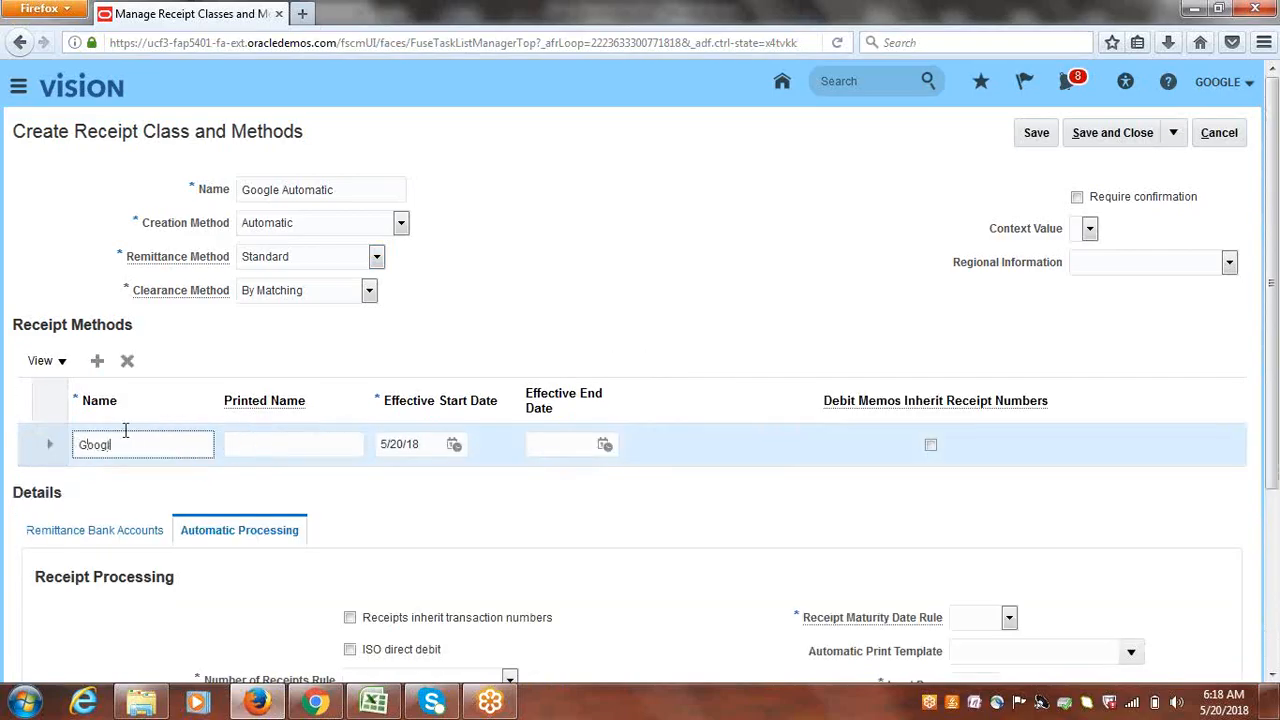
{"action": "type", "text": "e Bank Transfera"}
{"action": "key", "text": "BackSpace"}
{"action": "type", "text": "s"}
{"action": "key", "text": "Tab"}
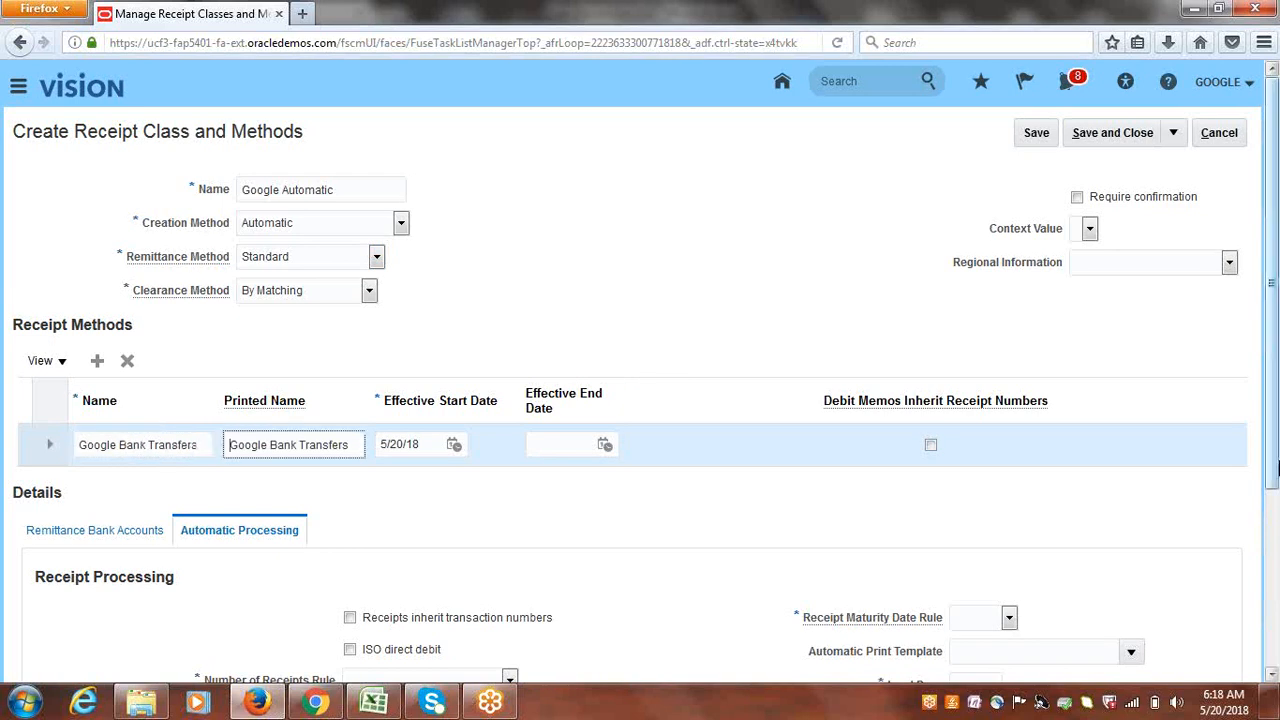
{"action": "left_click_drag", "start_coordinate": [1275, 290], "coordinate": [1276, 422]}
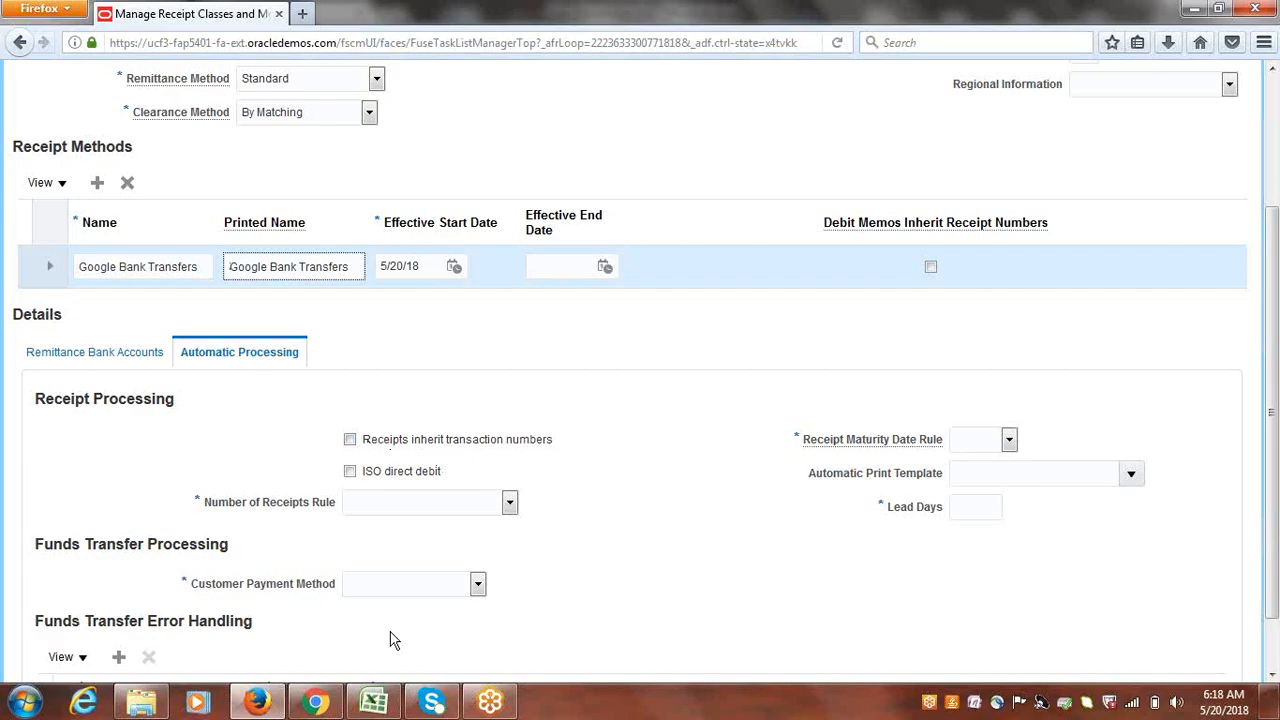
- Check the Excel checklist, then return to the receipt class page in the browser
{"action": "left_click", "coordinate": [376, 701]}
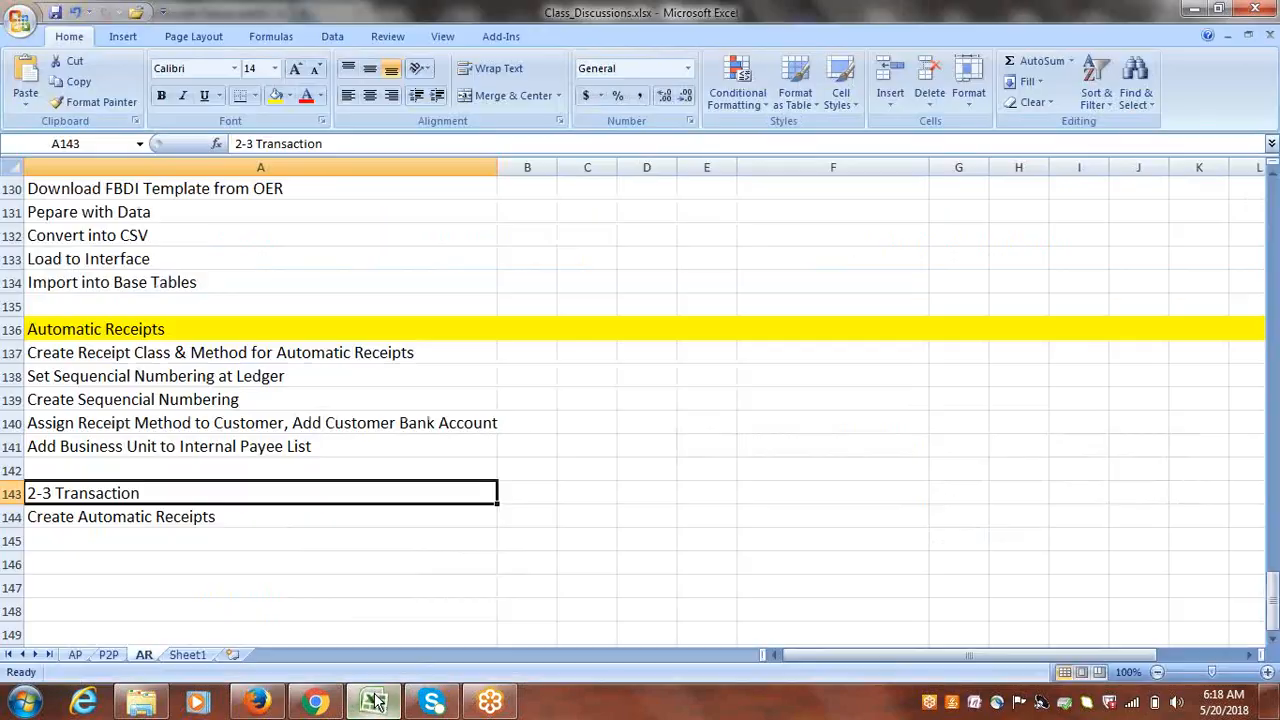
{"action": "left_click", "coordinate": [180, 399]}
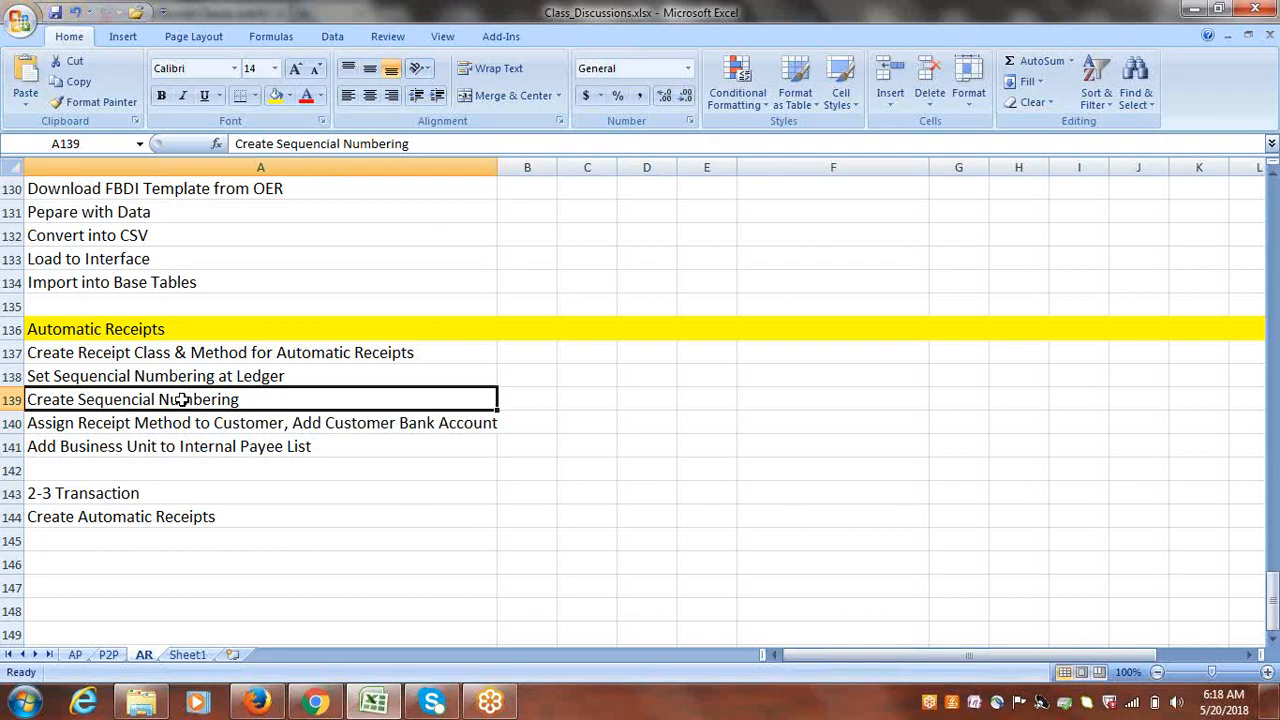
{"action": "key", "text": "alt+Tab"}
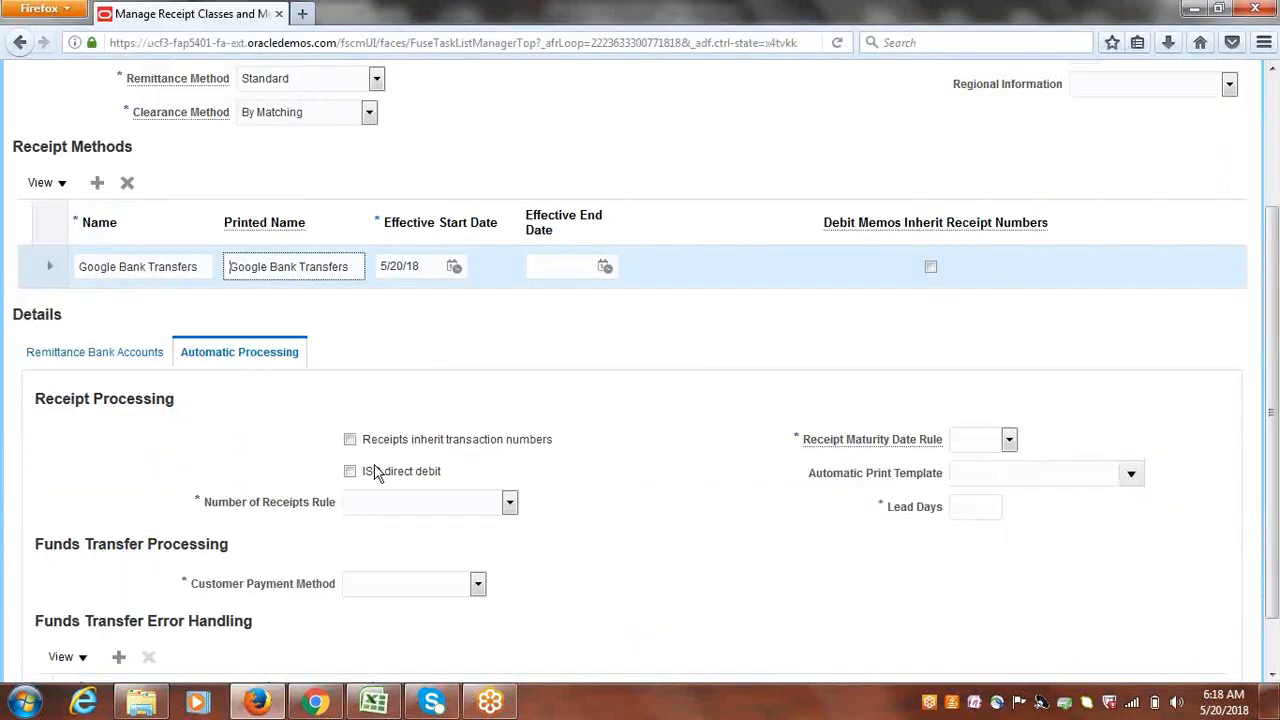
- Make receipts inherit transaction numbers, one receipt per invoice, paid by Bank Account Transfer
{"action": "left_click", "coordinate": [350, 441]}
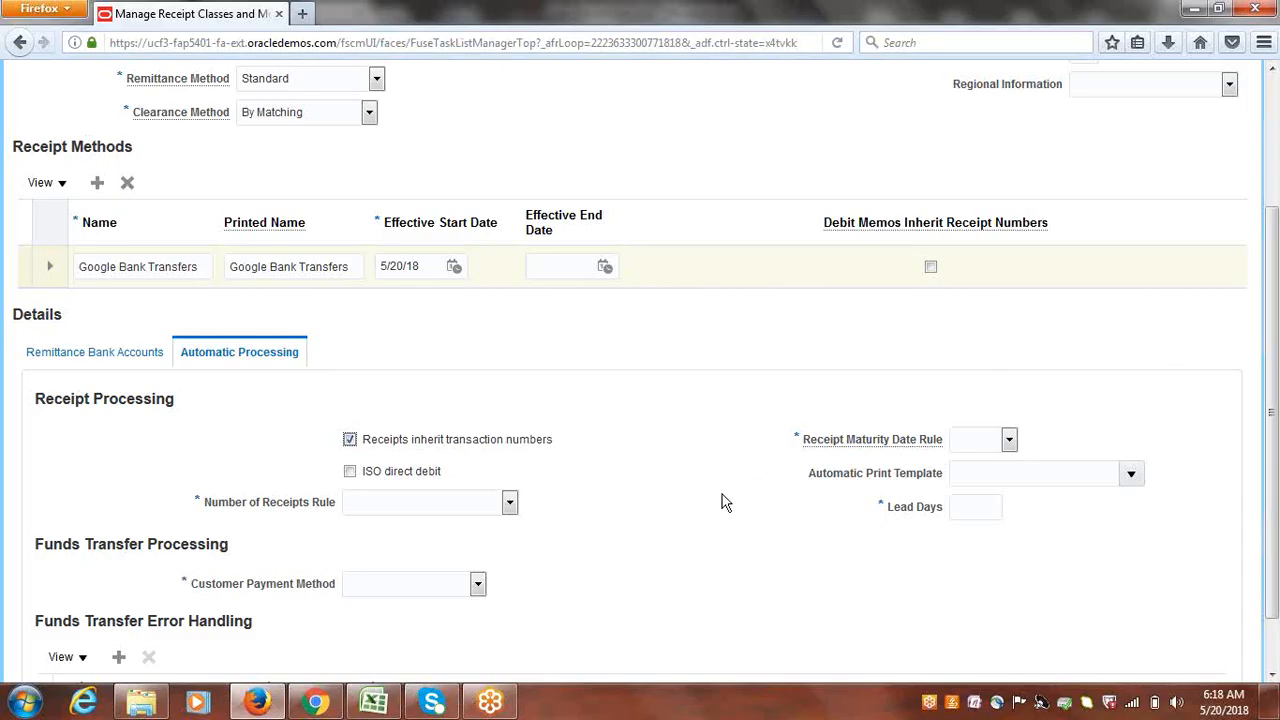
{"action": "left_click", "coordinate": [509, 503]}
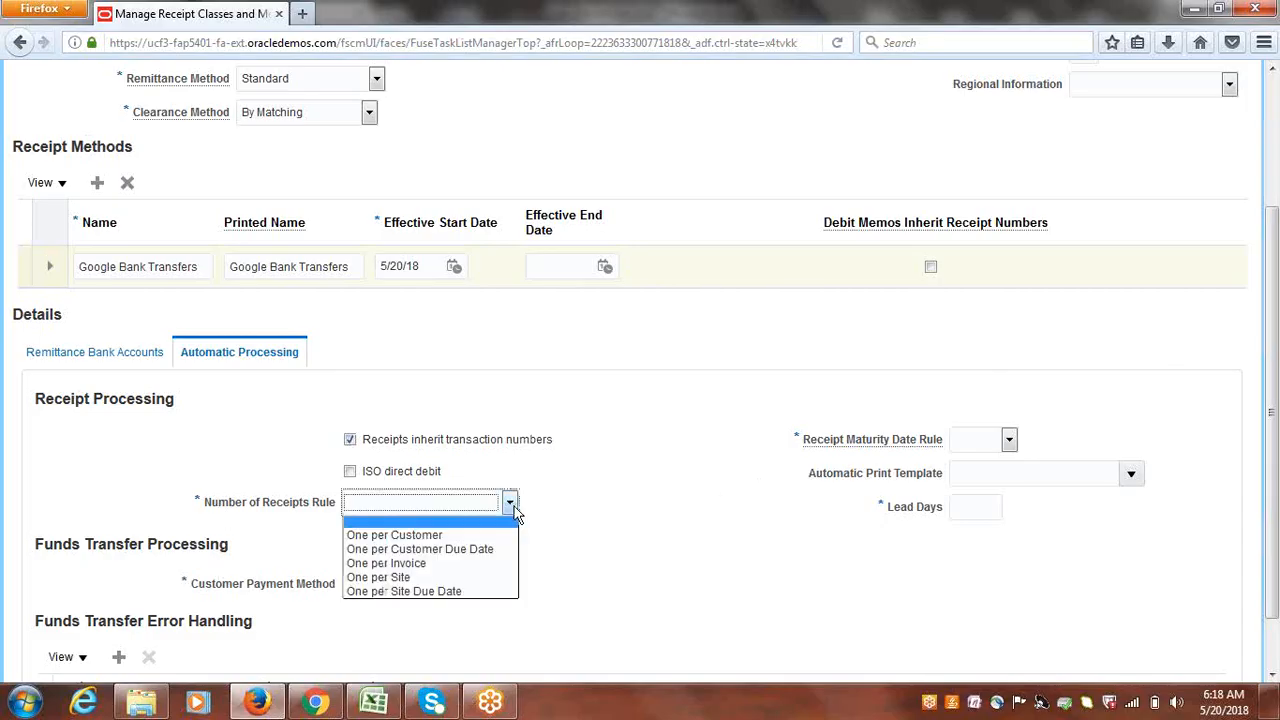
{"action": "left_click", "coordinate": [420, 565]}
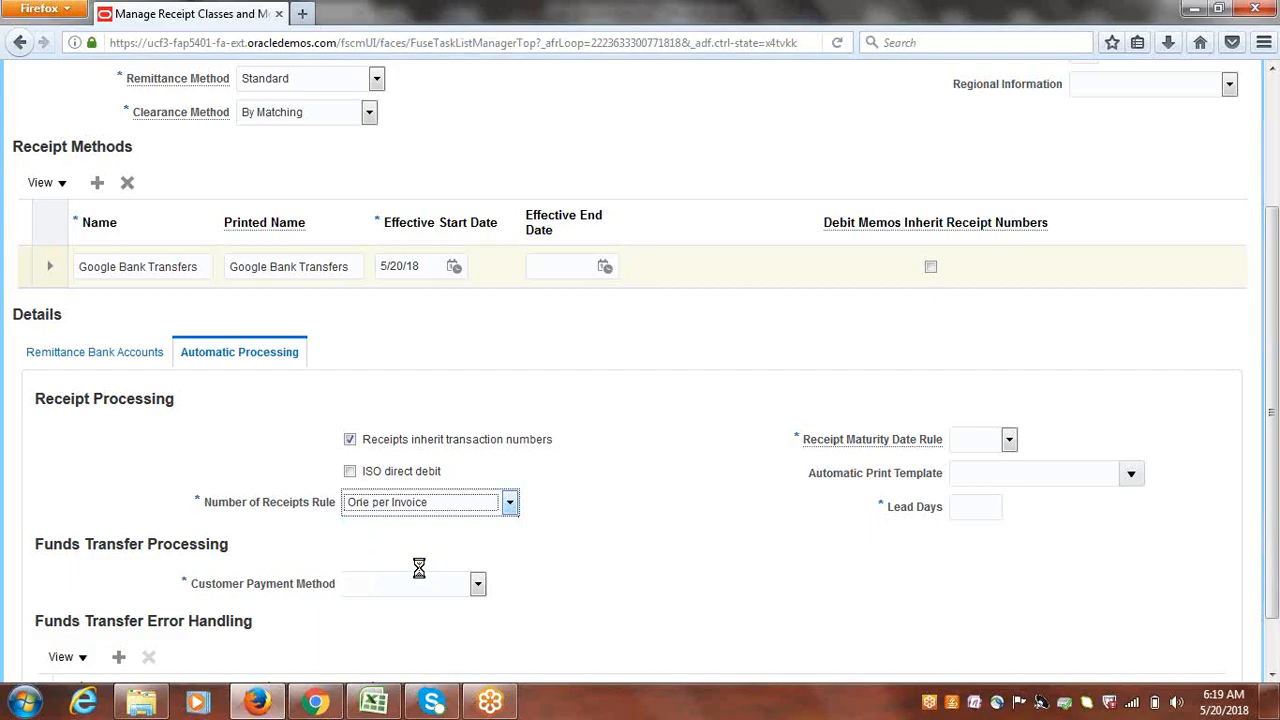
{"action": "left_click", "coordinate": [477, 586]}
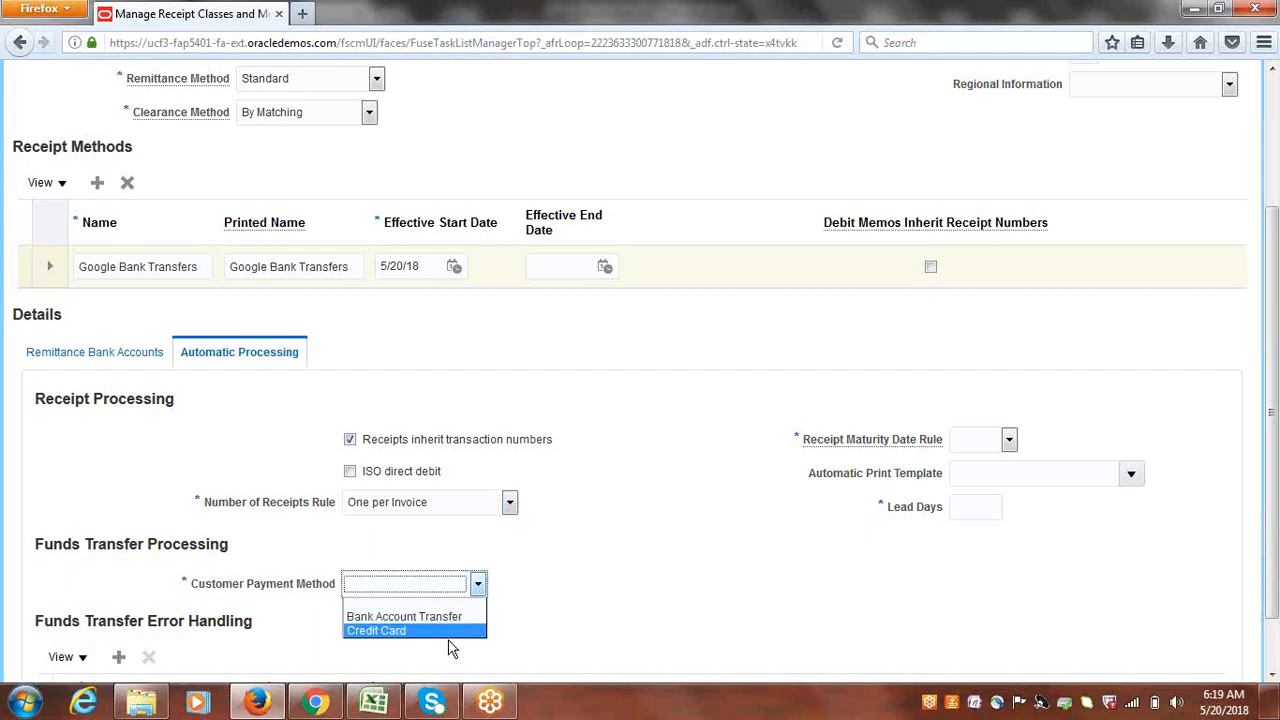
{"action": "left_click", "coordinate": [452, 617]}
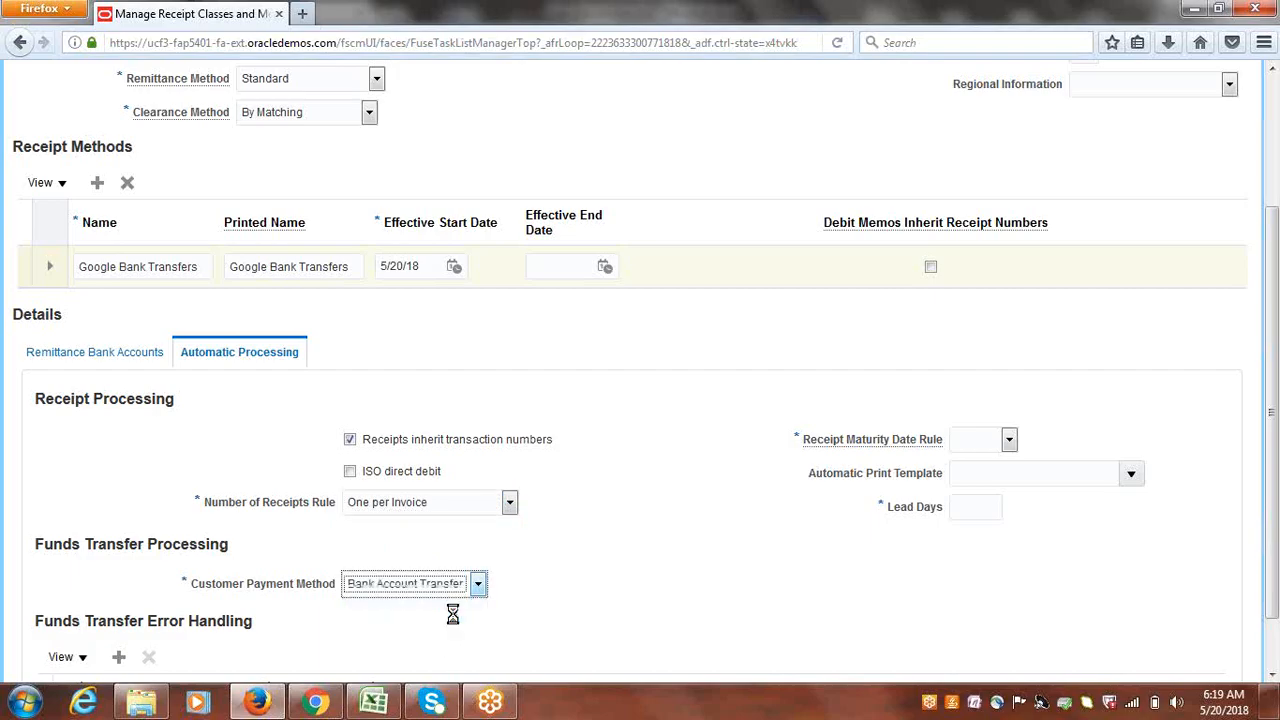
- Set the receipt maturity date rule to Earliest with 0 lead days
{"action": "left_click", "coordinate": [1009, 440]}
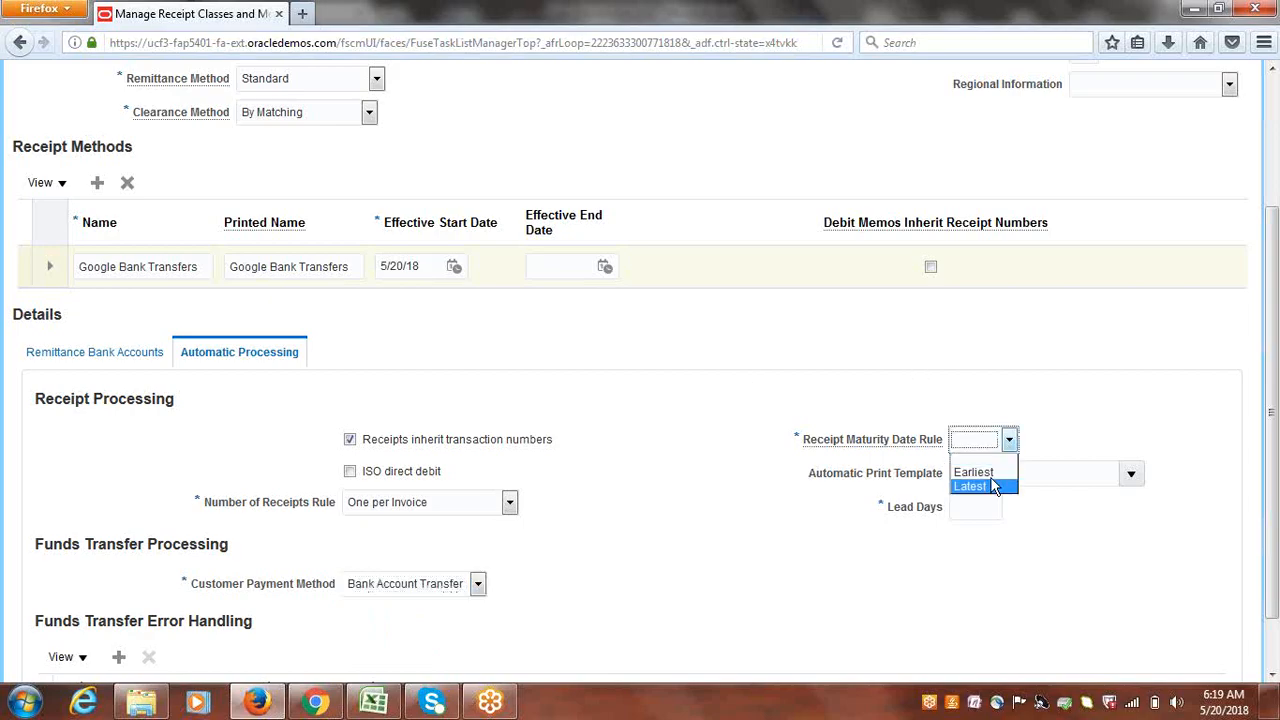
{"action": "left_click", "coordinate": [996, 471]}
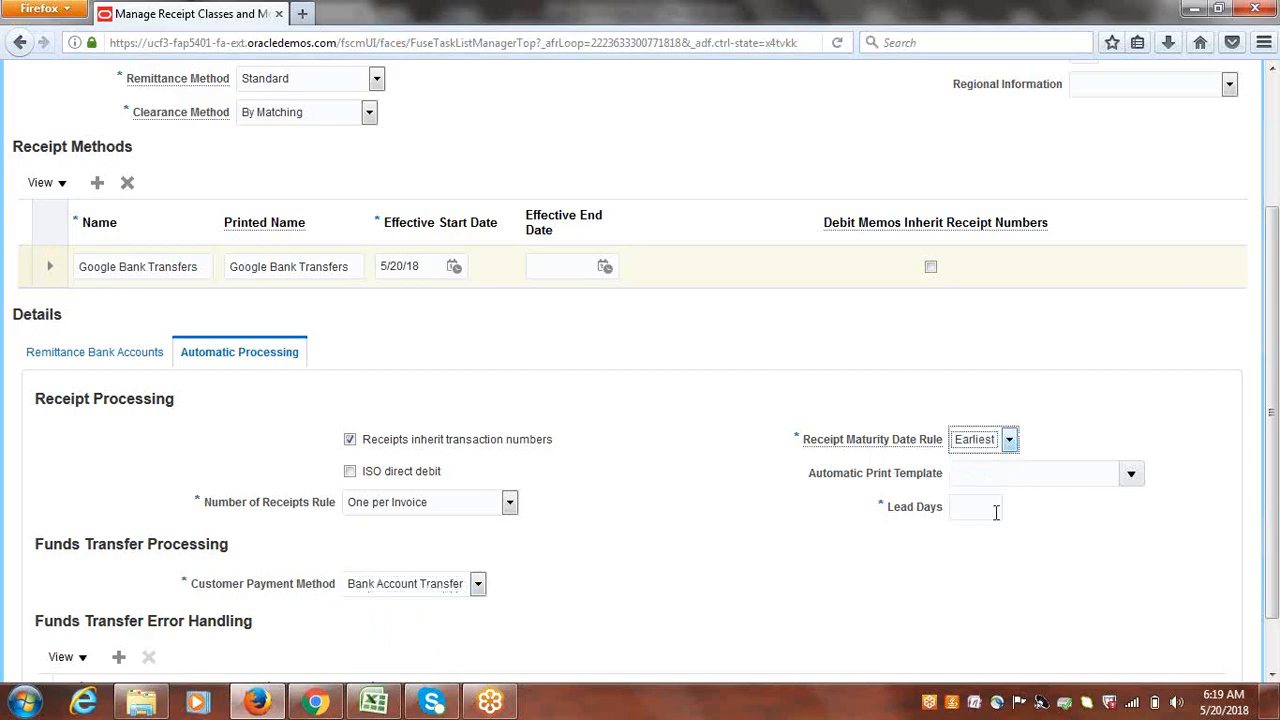
{"action": "left_click", "coordinate": [969, 508]}
{"action": "type", "text": "0"}
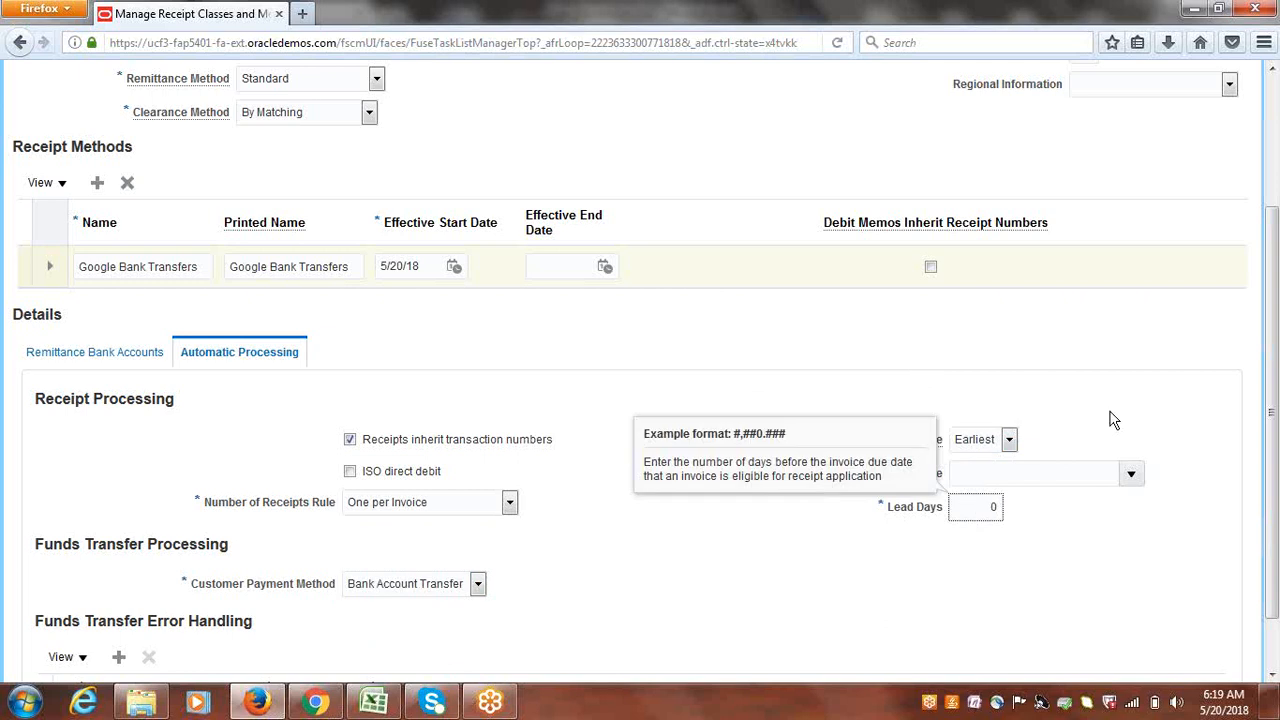
{"action": "left_click", "coordinate": [1109, 410]}
{"action": "left_click_drag", "start_coordinate": [1277, 322], "coordinate": [1251, 266]}
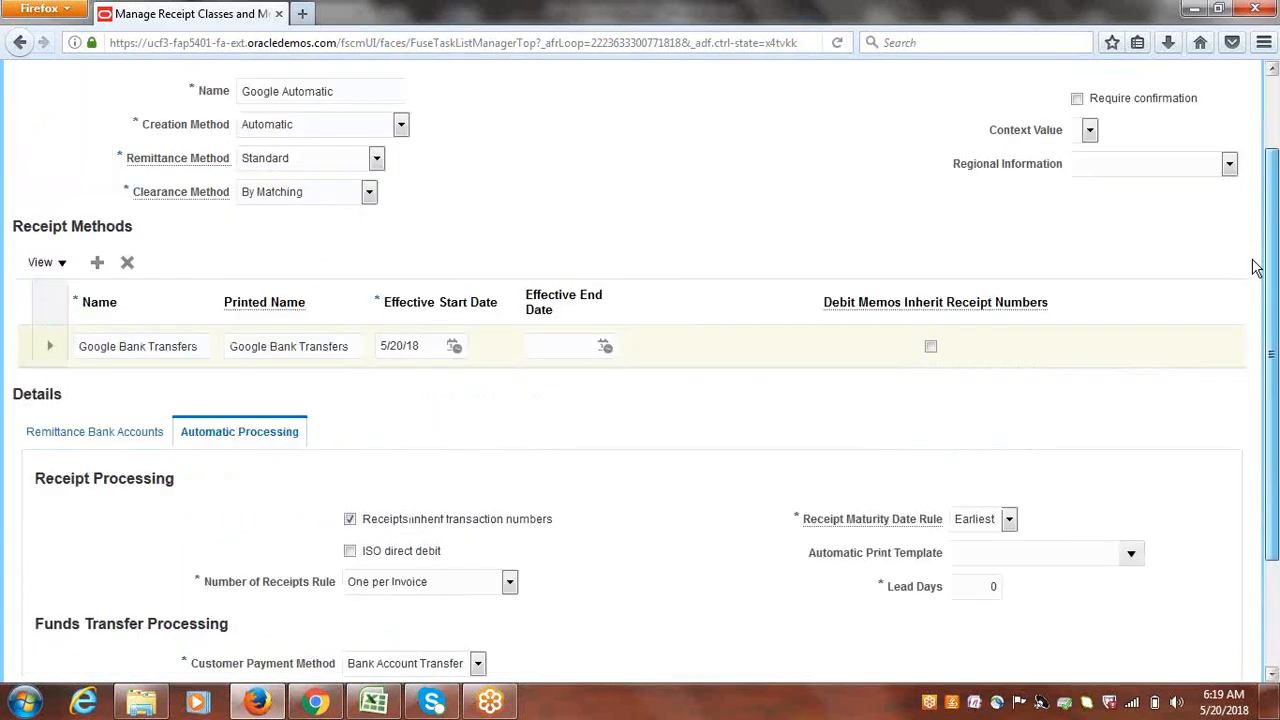
{"action": "left_click", "coordinate": [101, 445]}
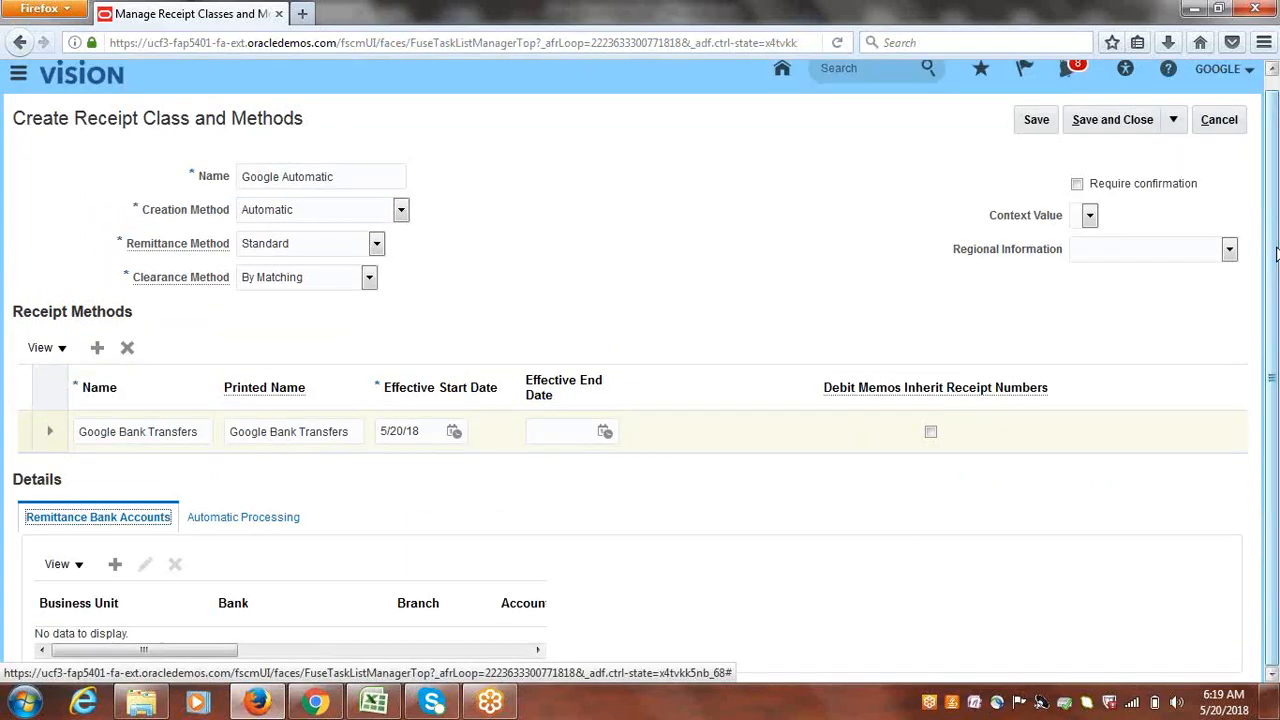
- Add a remittance account for Google US Business Unit, Google Bank, Google Corporate Account, minimum receipt 10
{"action": "left_click", "coordinate": [820, 292]}
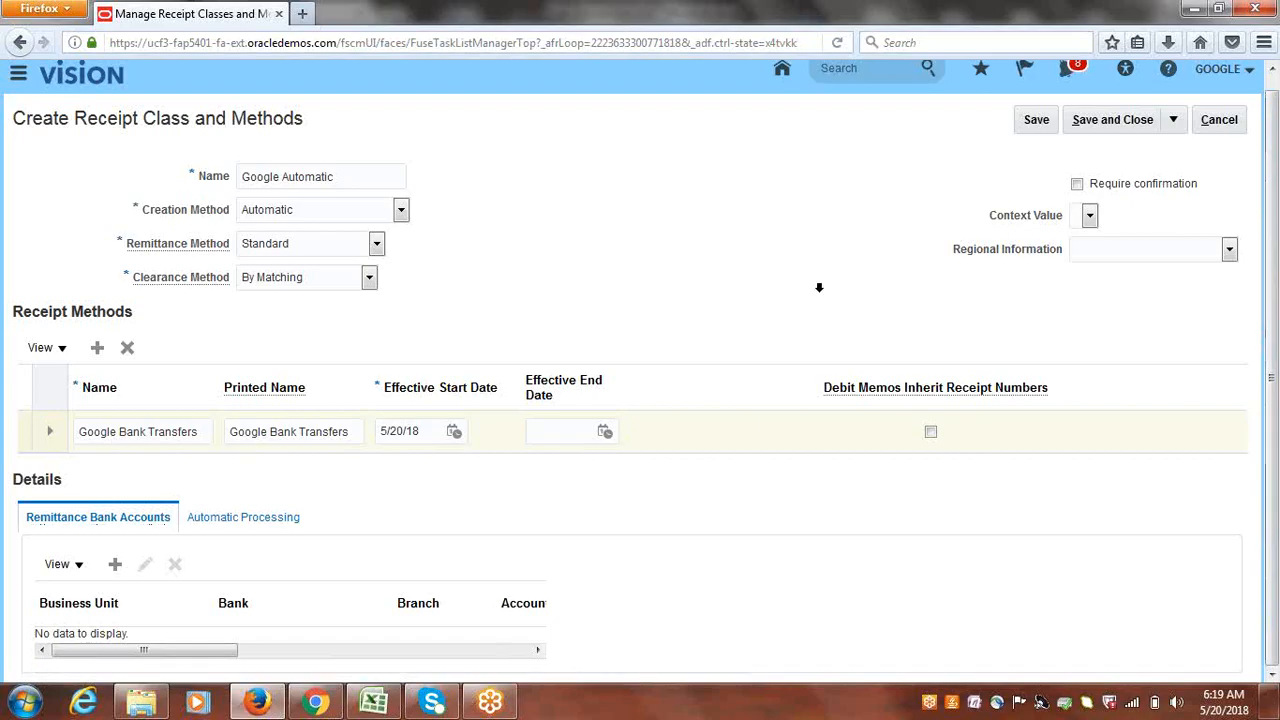
{"action": "left_click", "coordinate": [116, 567]}
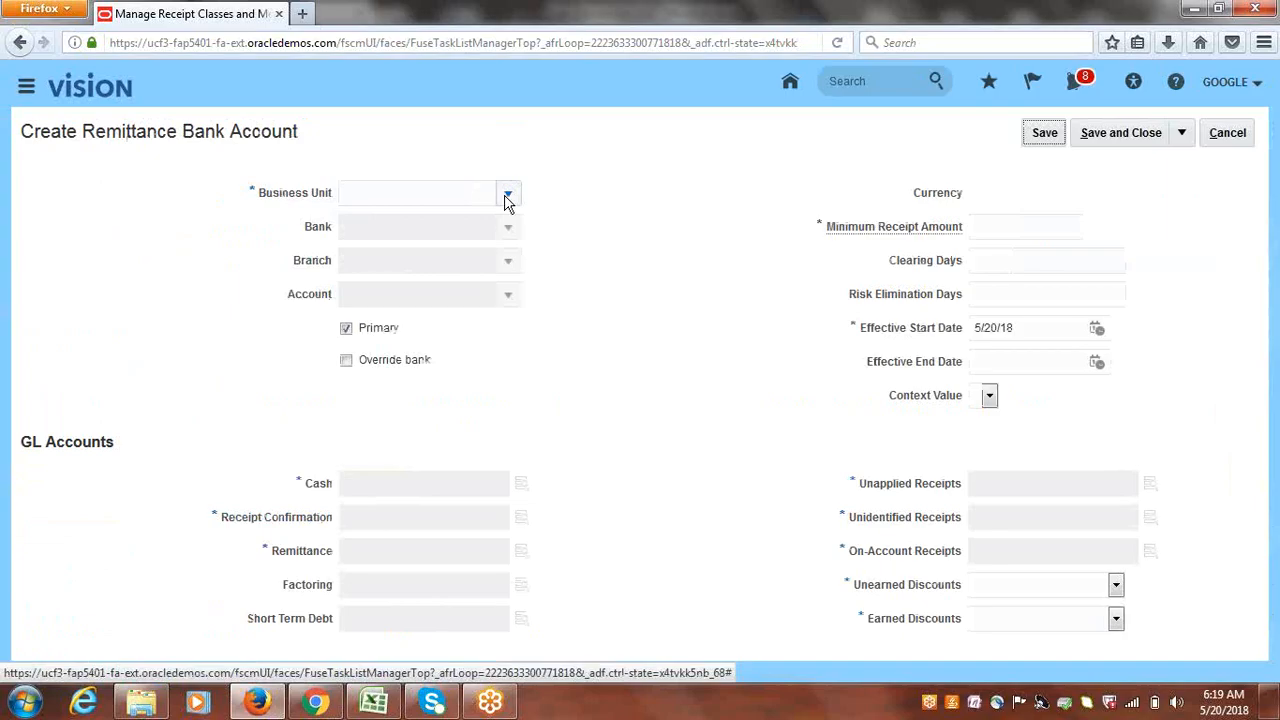
{"action": "left_click", "coordinate": [508, 196]}
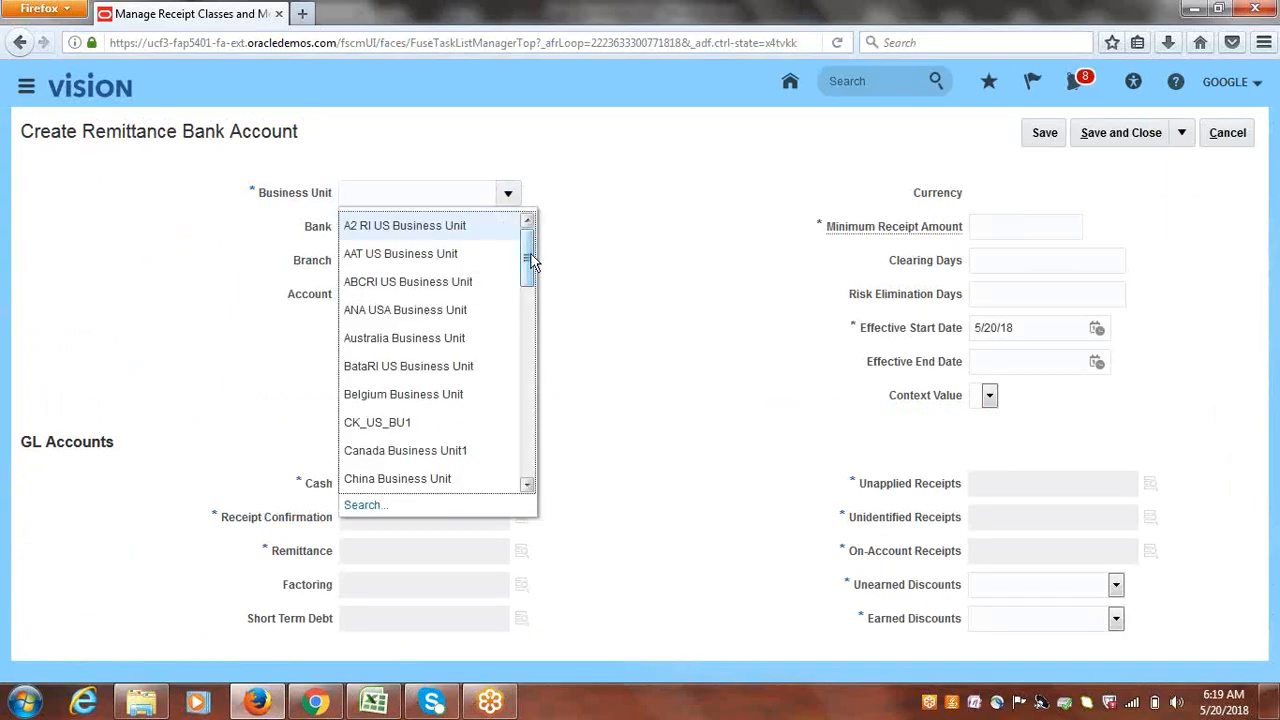
{"action": "left_click_drag", "start_coordinate": [531, 257], "coordinate": [536, 297]}
{"action": "left_click", "coordinate": [412, 404]}
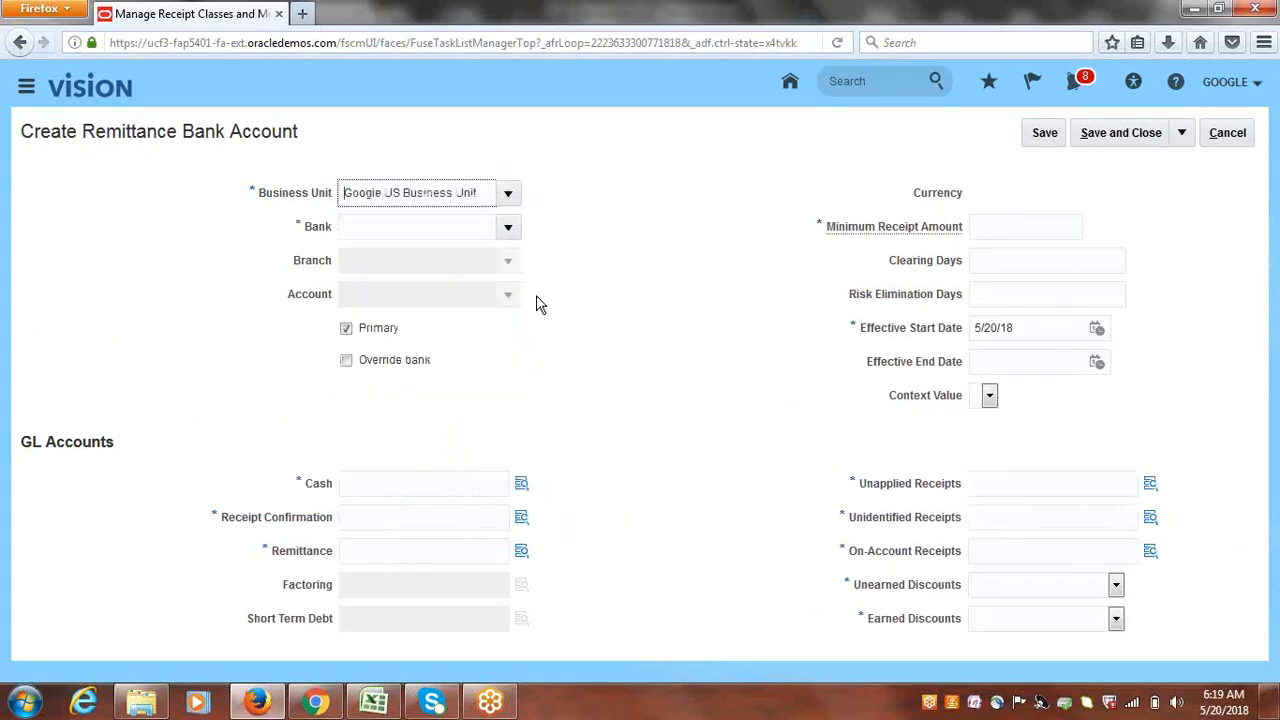
{"action": "left_click", "coordinate": [509, 230]}
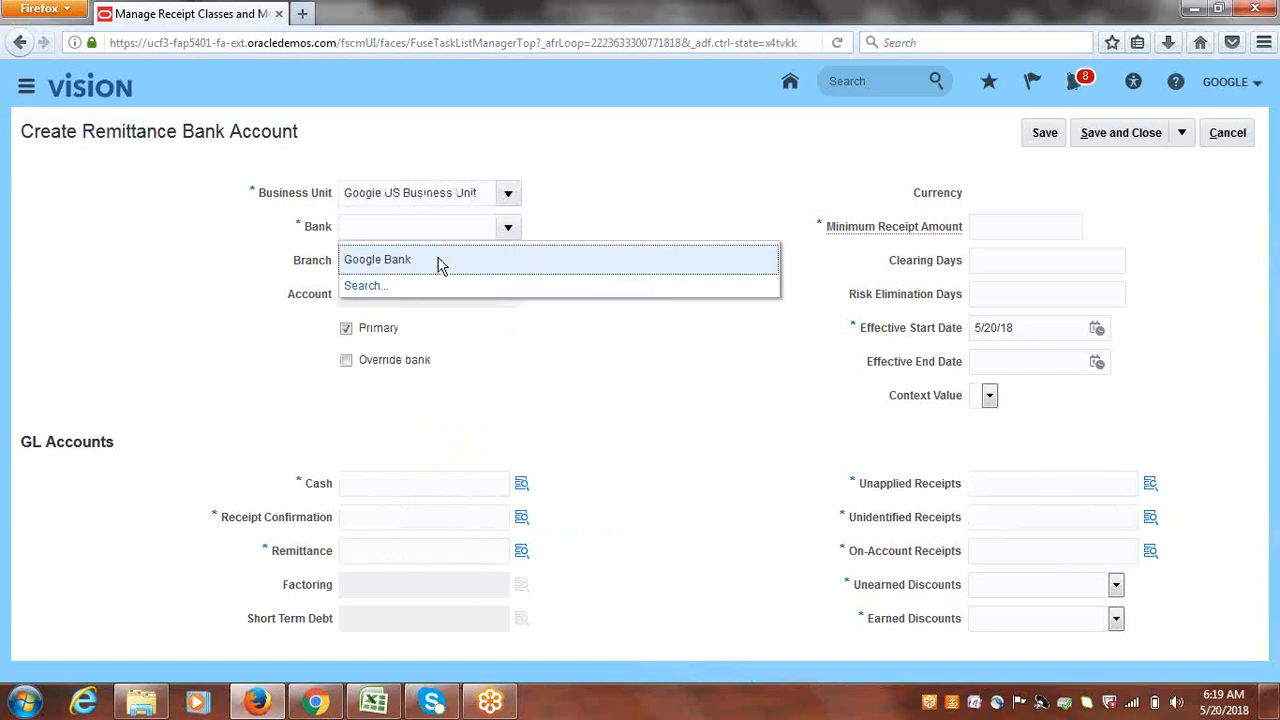
{"action": "left_click", "coordinate": [440, 265]}
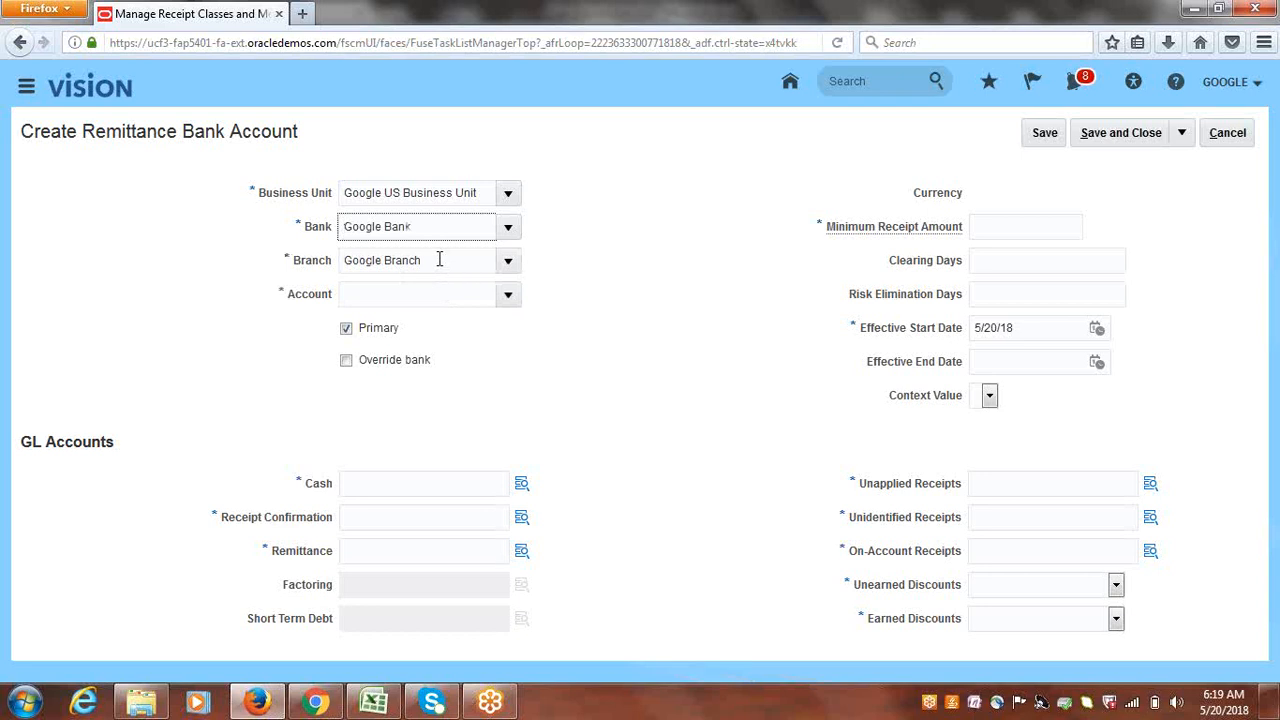
{"action": "left_click", "coordinate": [510, 295]}
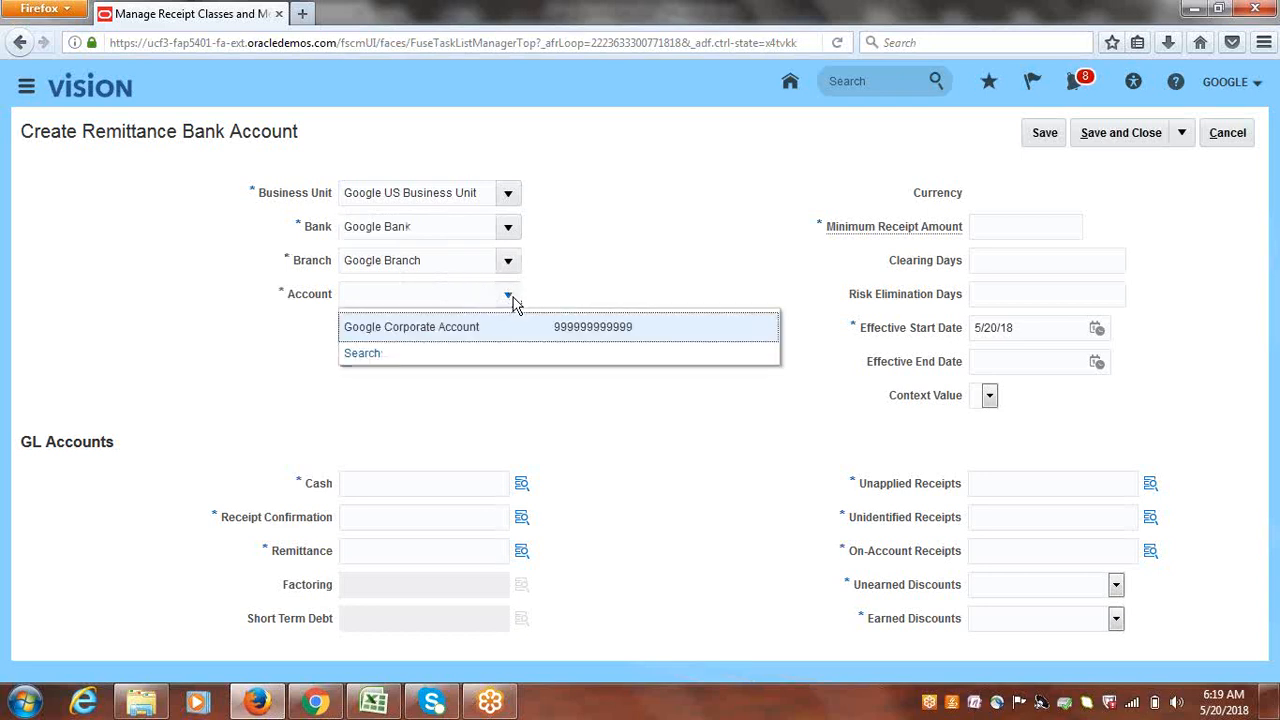
{"action": "left_click", "coordinate": [500, 322]}
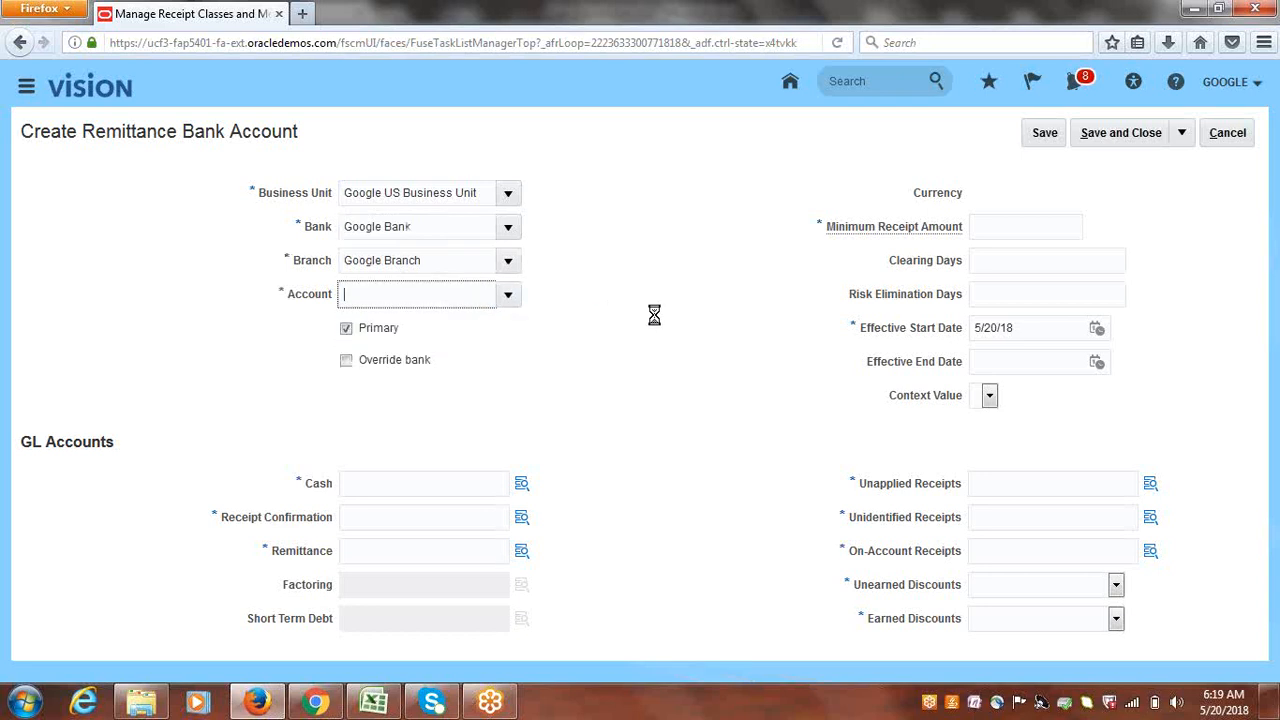
{"action": "left_click", "coordinate": [1016, 223]}
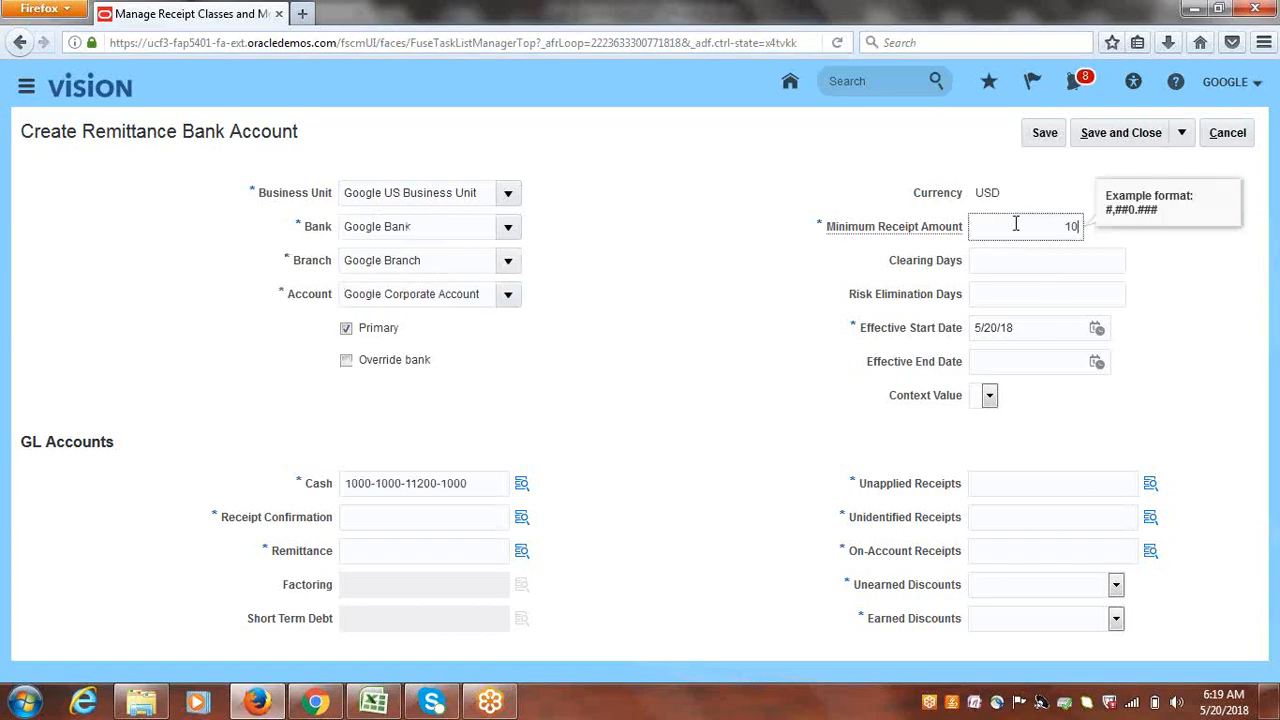
{"action": "left_click", "coordinate": [650, 368]}
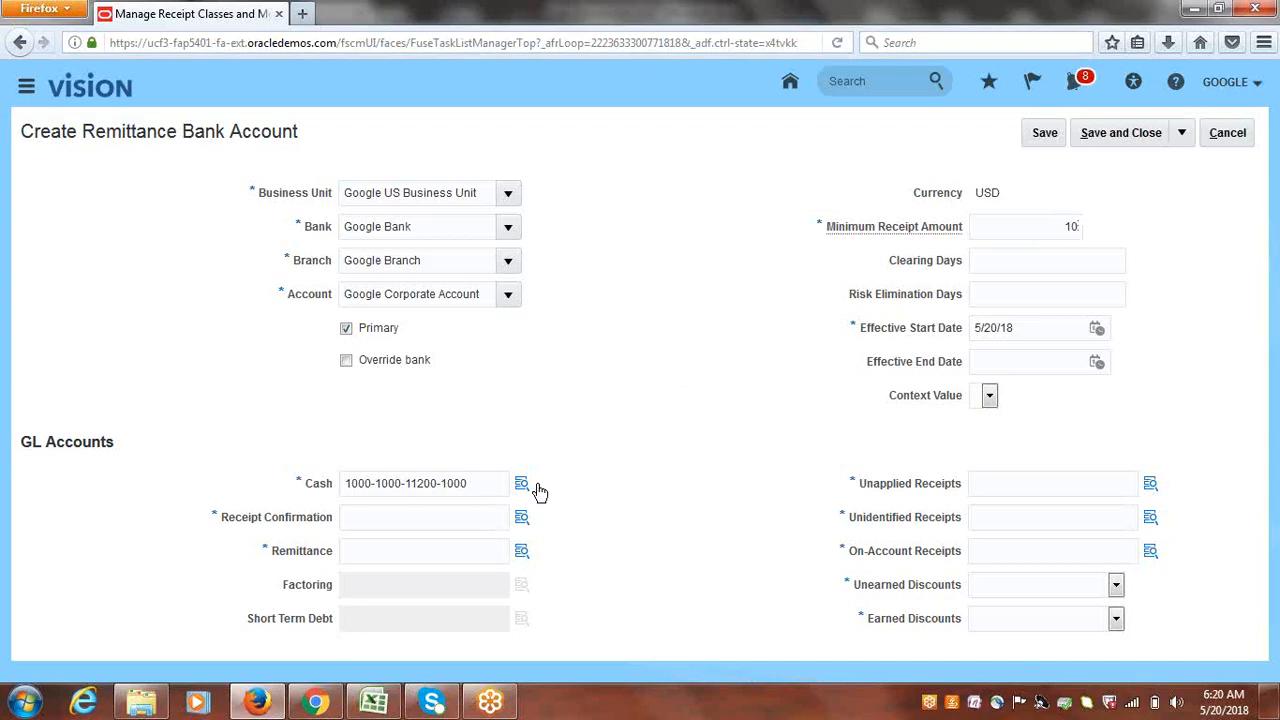
{"action": "left_click_drag", "start_coordinate": [505, 484], "coordinate": [312, 485]}
{"action": "key", "text": "ctrl+c"}
{"action": "left_click", "coordinate": [397, 517]}
{"action": "key", "text": "ctrl+v"}
{"action": "left_click", "coordinate": [389, 549]}
{"action": "key", "text": "ctrl+v"}
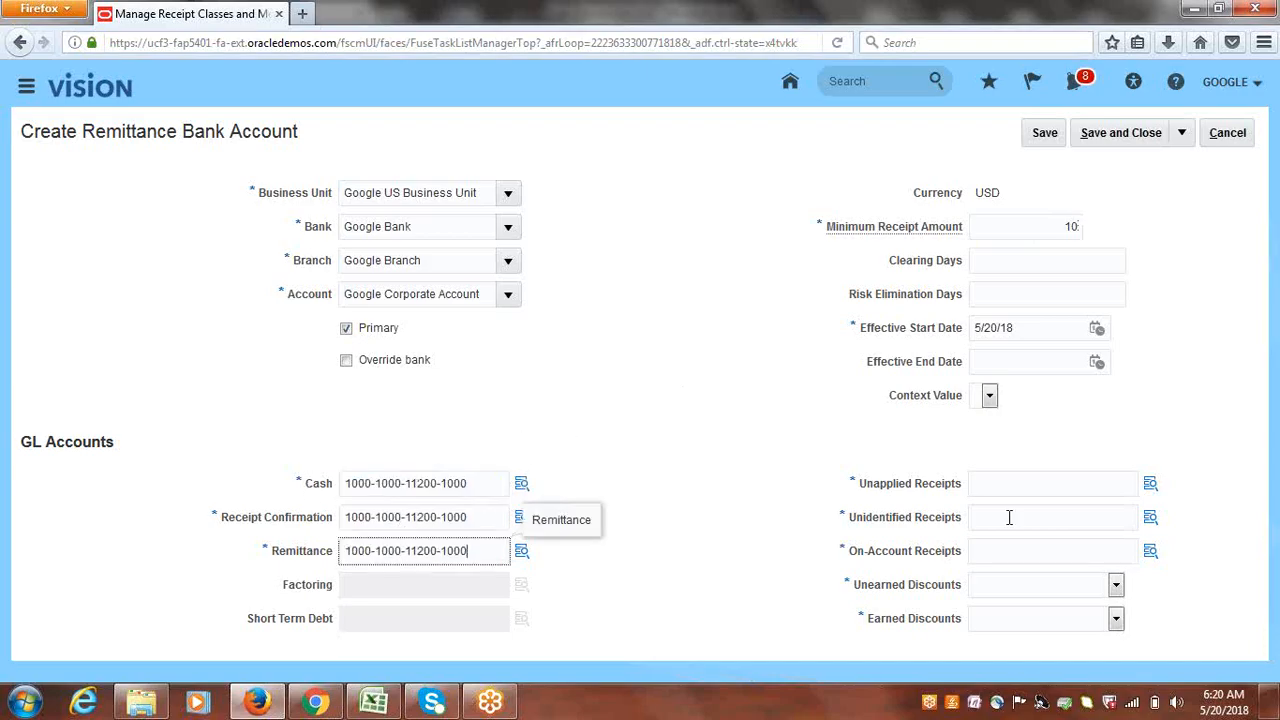
{"action": "left_click", "coordinate": [1020, 488]}
{"action": "key", "text": "ctrl+v"}
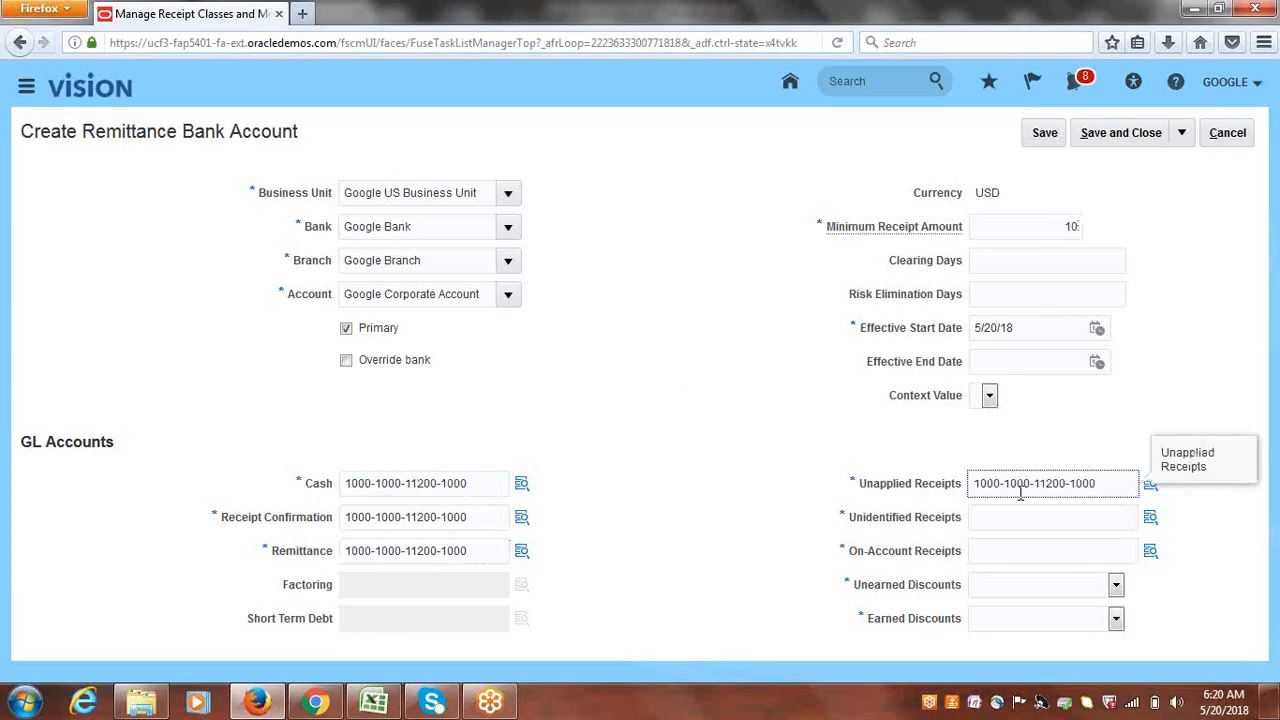
{"action": "left_click", "coordinate": [1046, 518]}
{"action": "key", "text": "ctrl+v"}
{"action": "left_click", "coordinate": [1020, 553]}
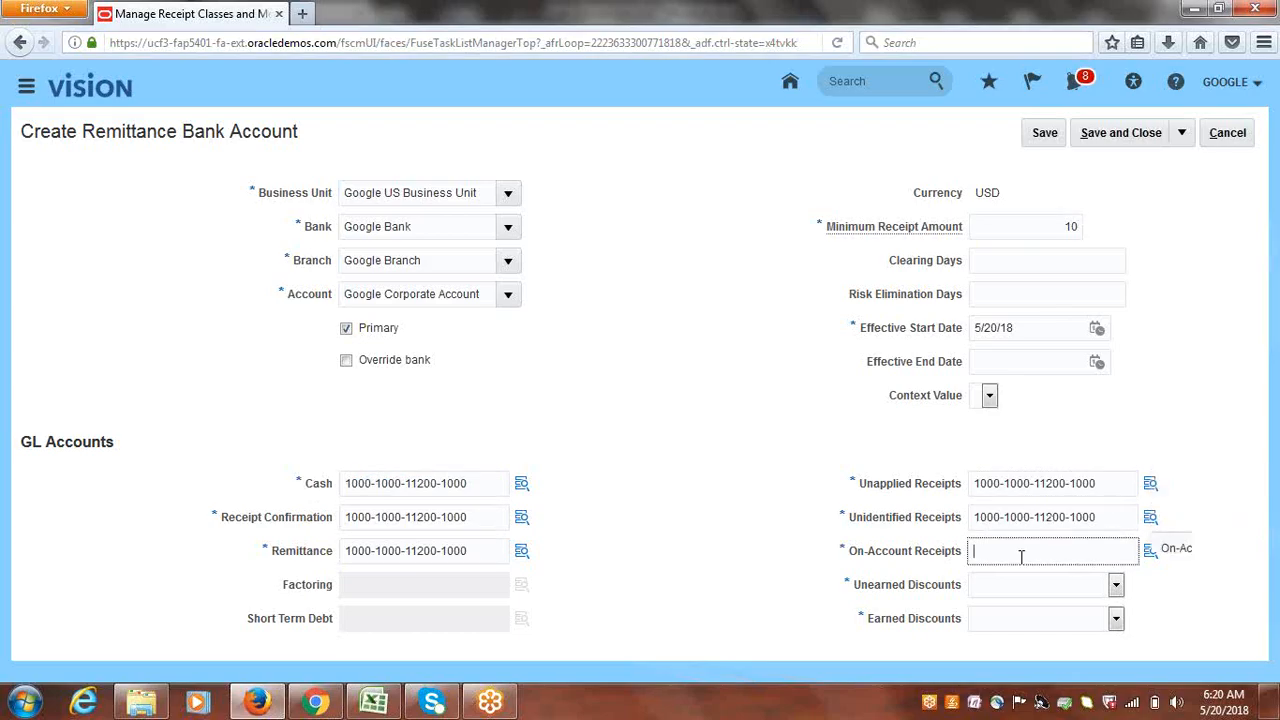
{"action": "key", "text": "ctrl+v"}
- Choose the Unearned Discount and Earned Discount accounts, then save the remittance bank account
{"action": "left_click", "coordinate": [1116, 584]}
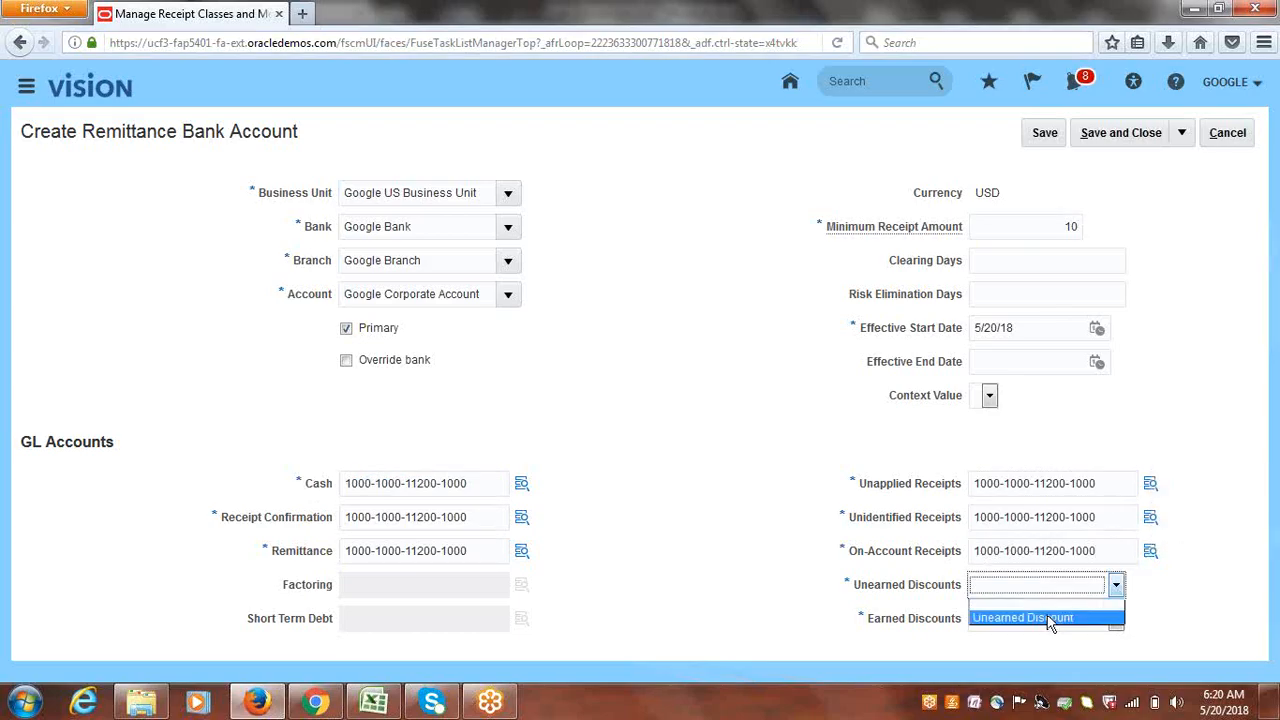
{"action": "left_click", "coordinate": [1050, 620]}
{"action": "left_click", "coordinate": [1116, 618]}
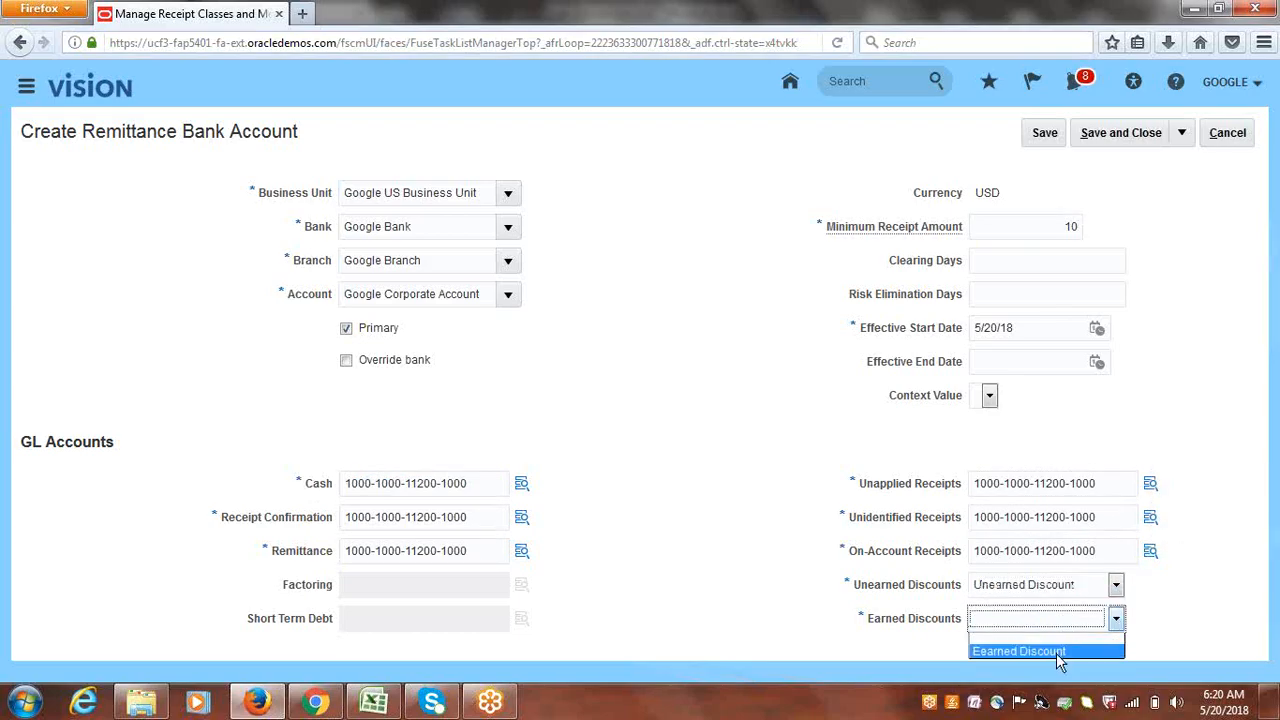
{"action": "left_click", "coordinate": [1050, 651]}
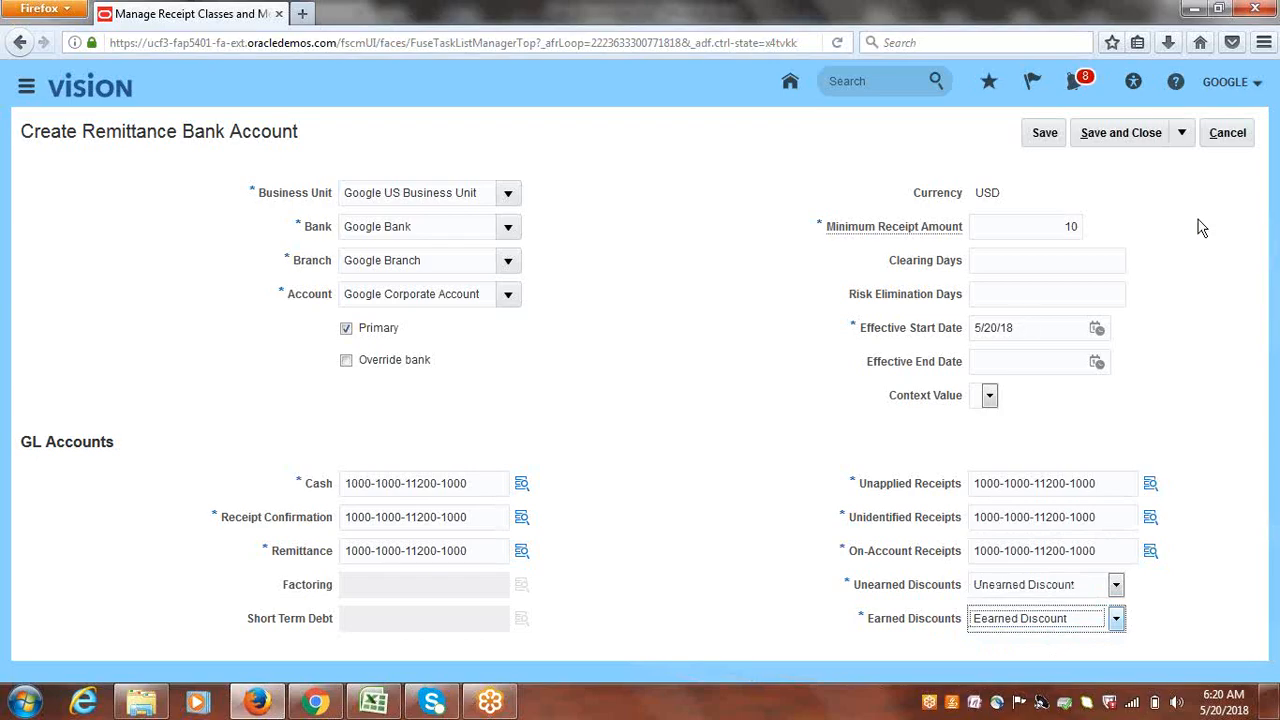
{"action": "left_click", "coordinate": [1135, 135]}
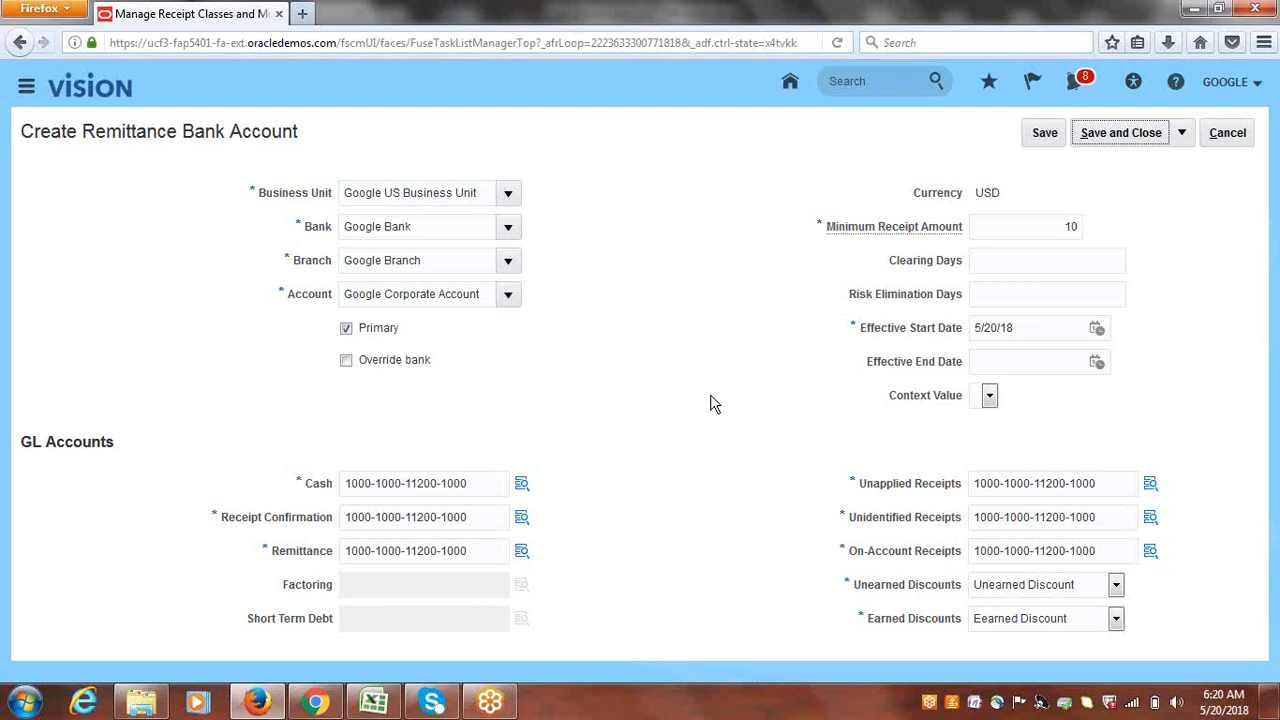
{"action": "left_click", "coordinate": [1122, 140]}
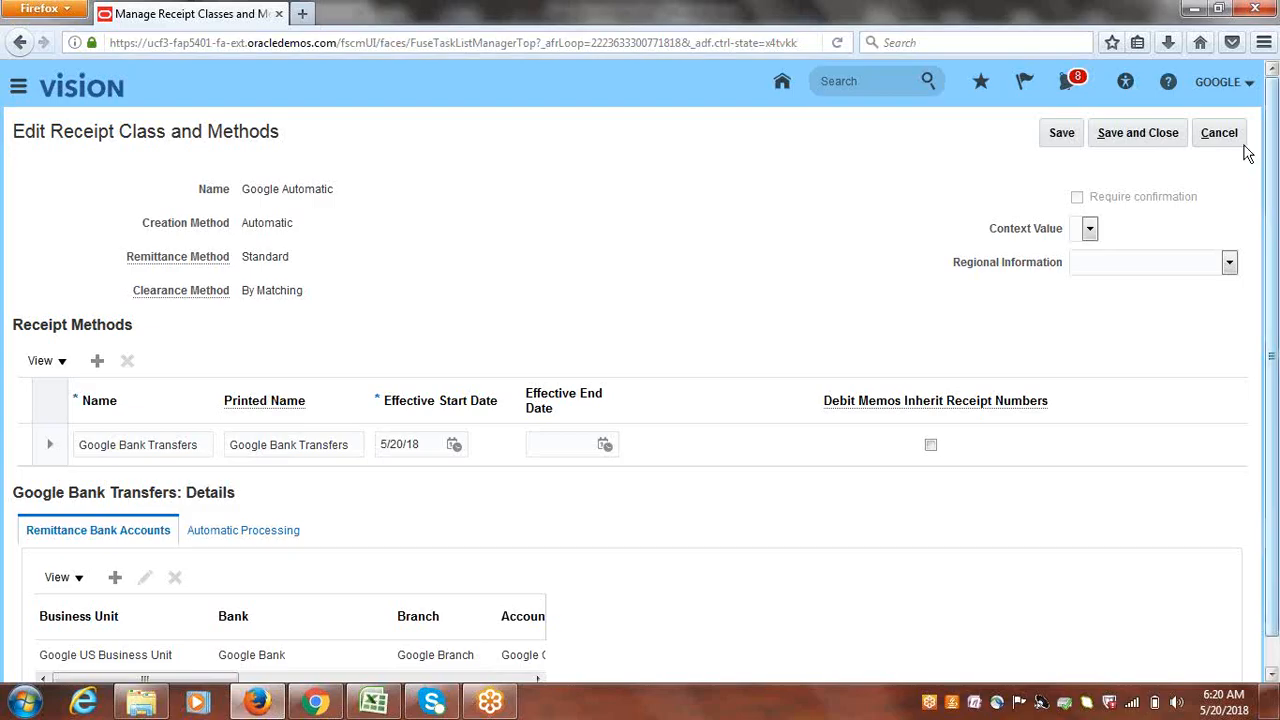
- Save and close the Google Automatic receipt class with its methods, then finish with Done
{"action": "left_click", "coordinate": [1132, 133]}
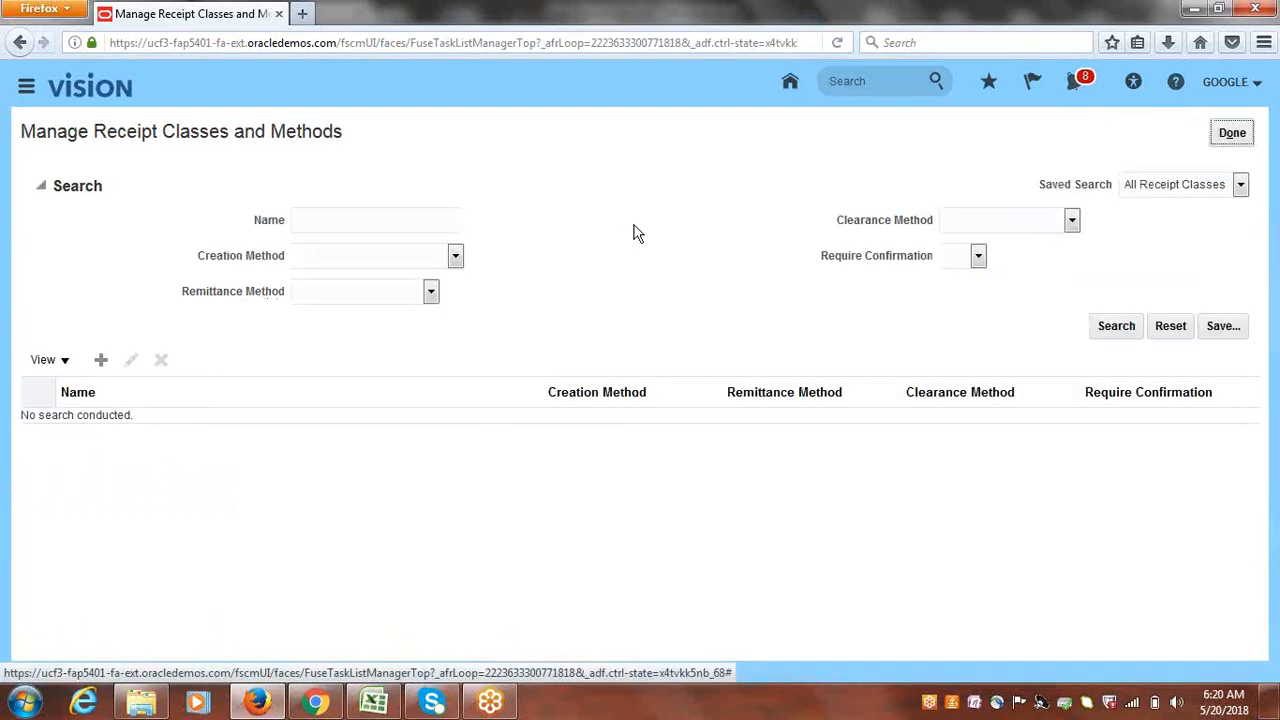
{"action": "left_click", "coordinate": [1232, 133]}
- In the Excel checklist, read the Create and Set Sequencial Numbering at Ledger steps, then return to Oracle
{"action": "left_click", "coordinate": [395, 708]}
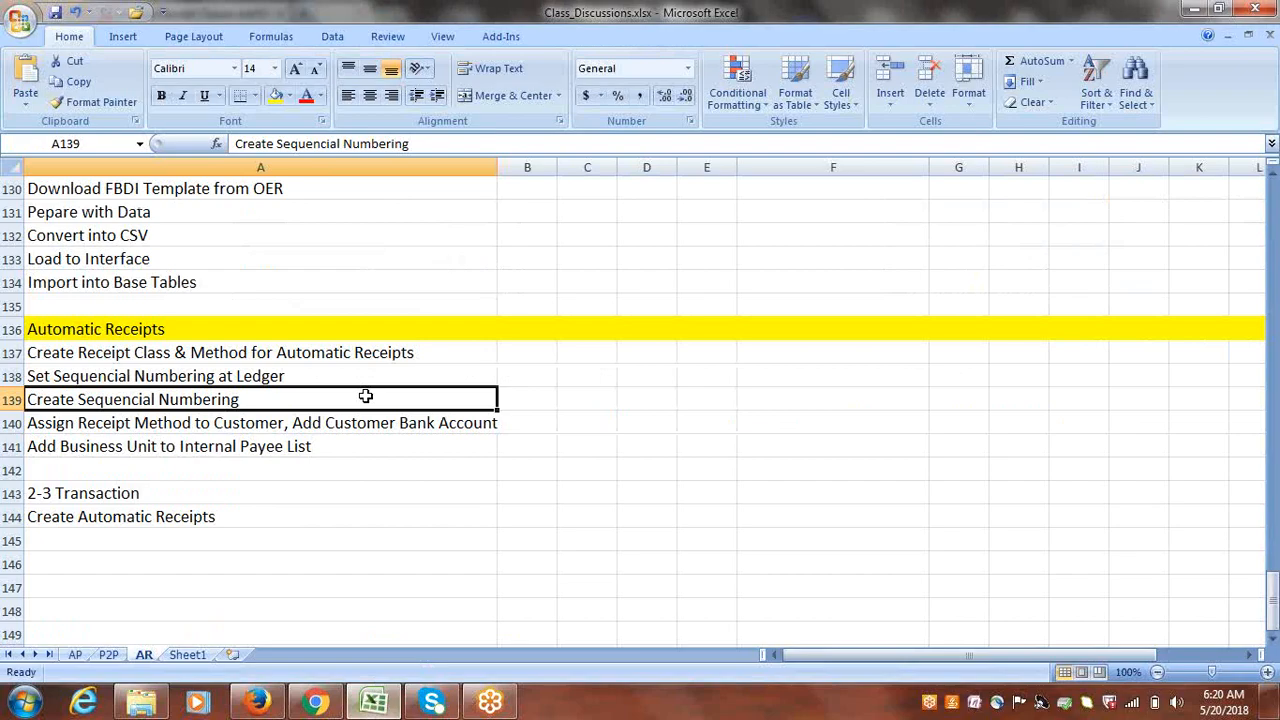
{"action": "left_click", "coordinate": [259, 349]}
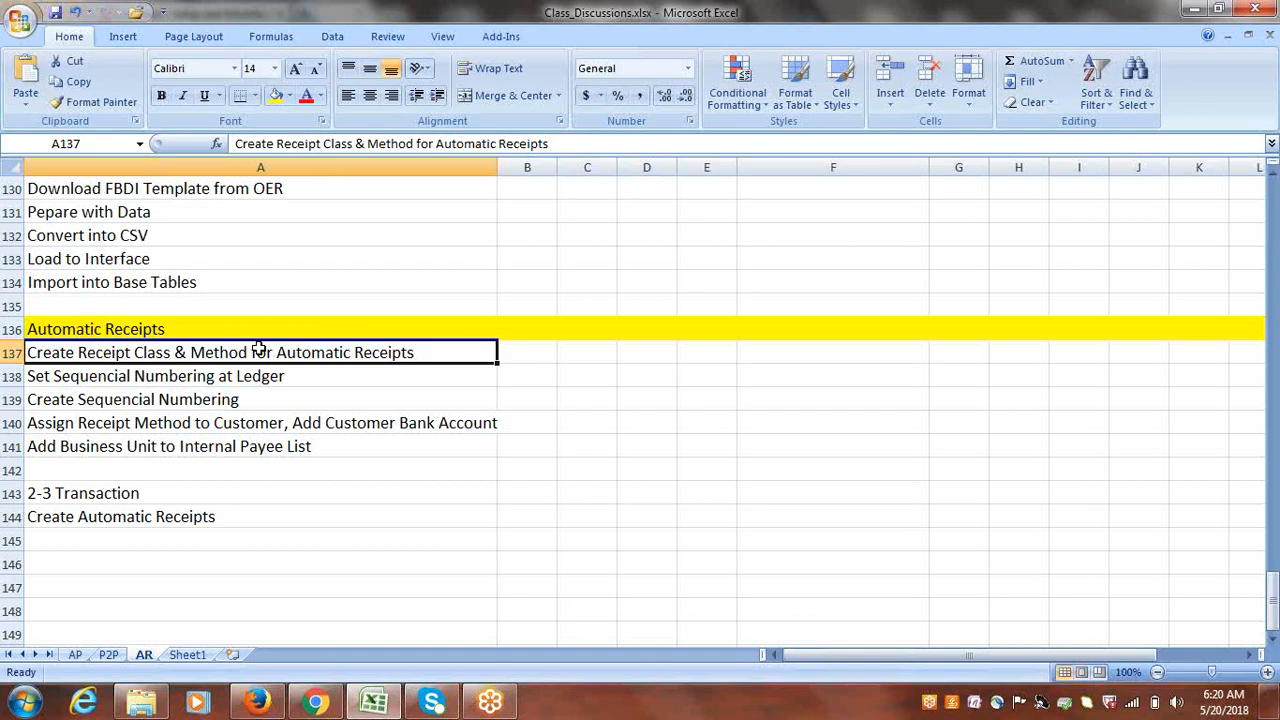
{"action": "left_click", "coordinate": [213, 402]}
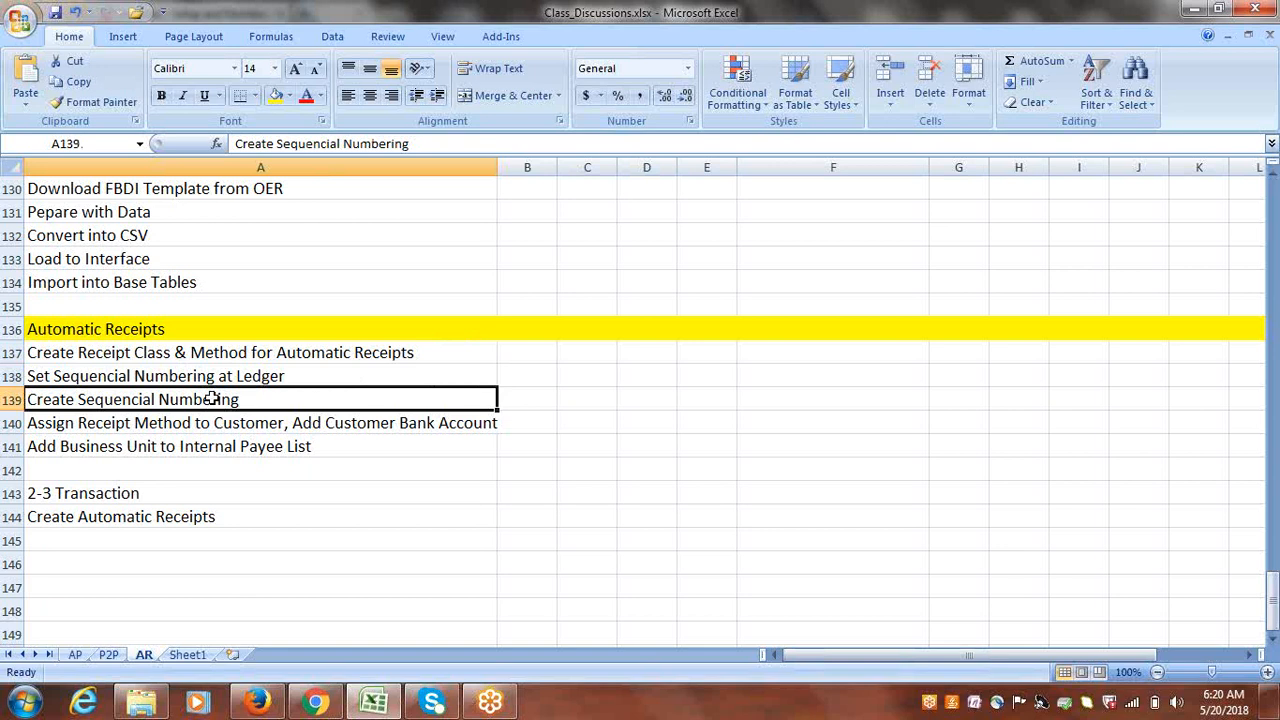
{"action": "left_click", "coordinate": [176, 377]}
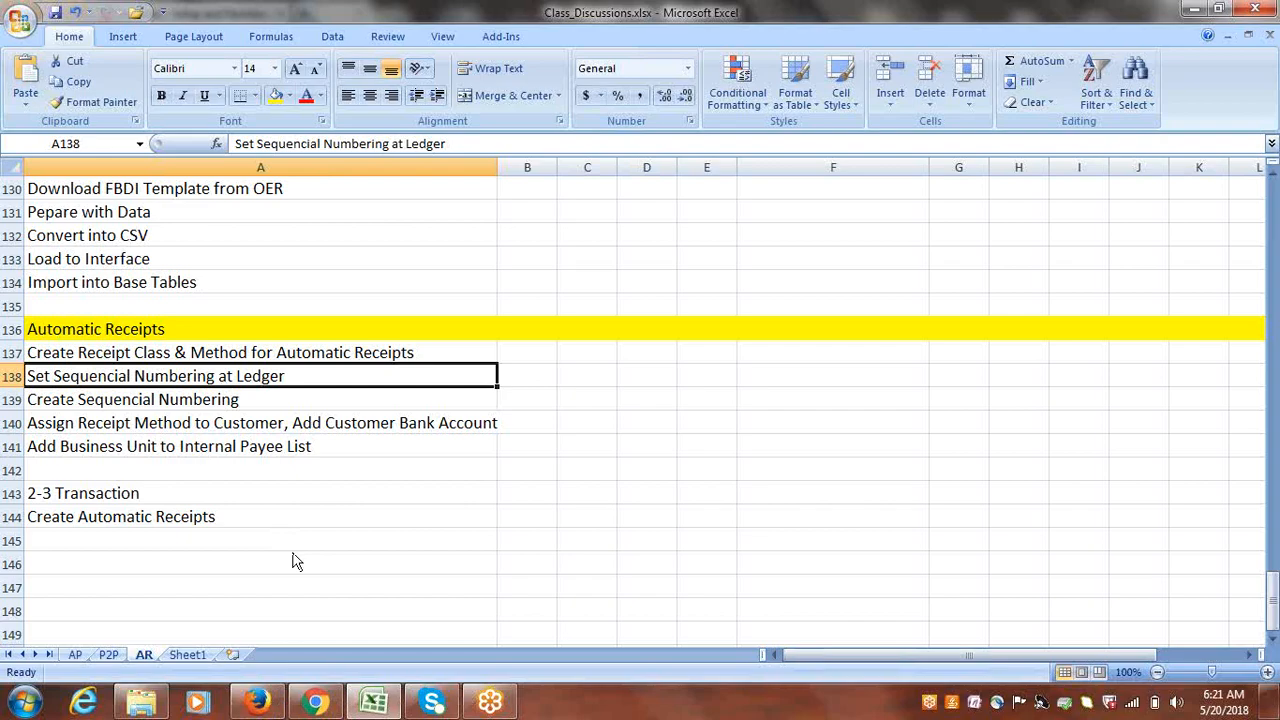
{"action": "left_click", "coordinate": [259, 706]}
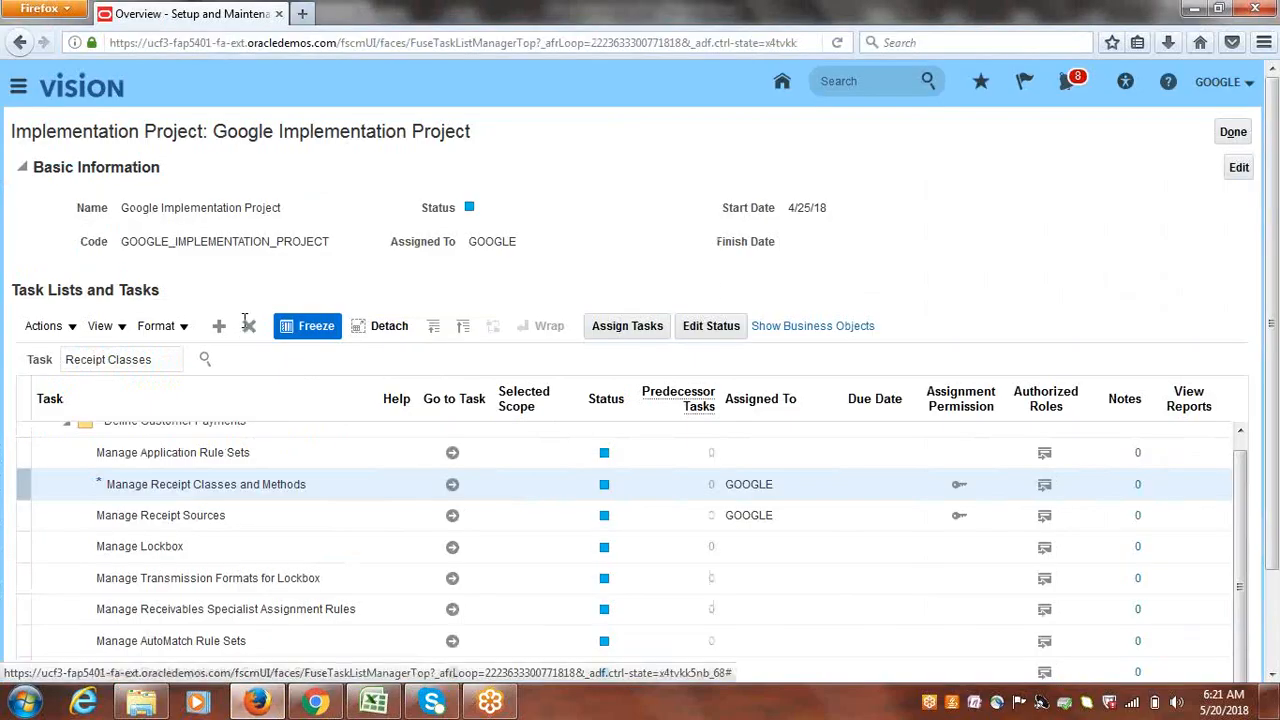
- Search the project tasks for specify ledger options and launch the Financials Specify Ledger Options task
{"action": "triple_click", "coordinate": [161, 361]}
{"action": "type", "text": "sc"}
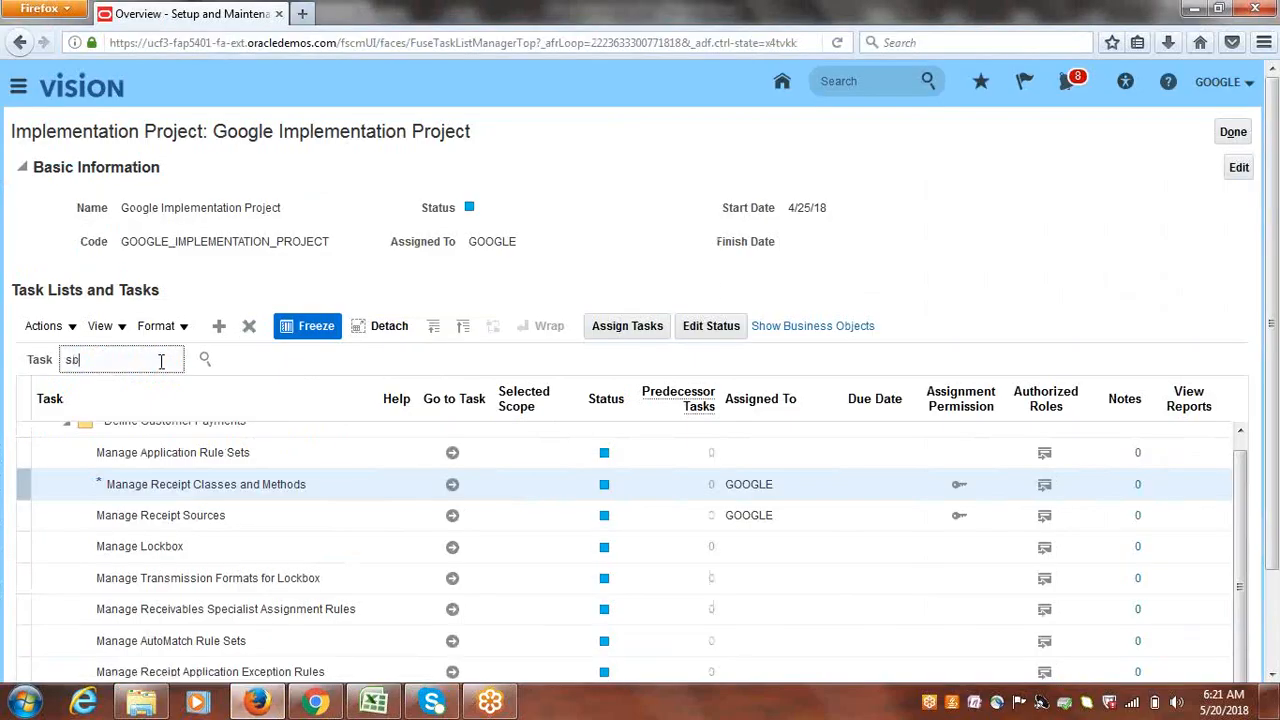
{"action": "type", "text": "ecify ledger options"}
{"action": "key", "text": "Return"}
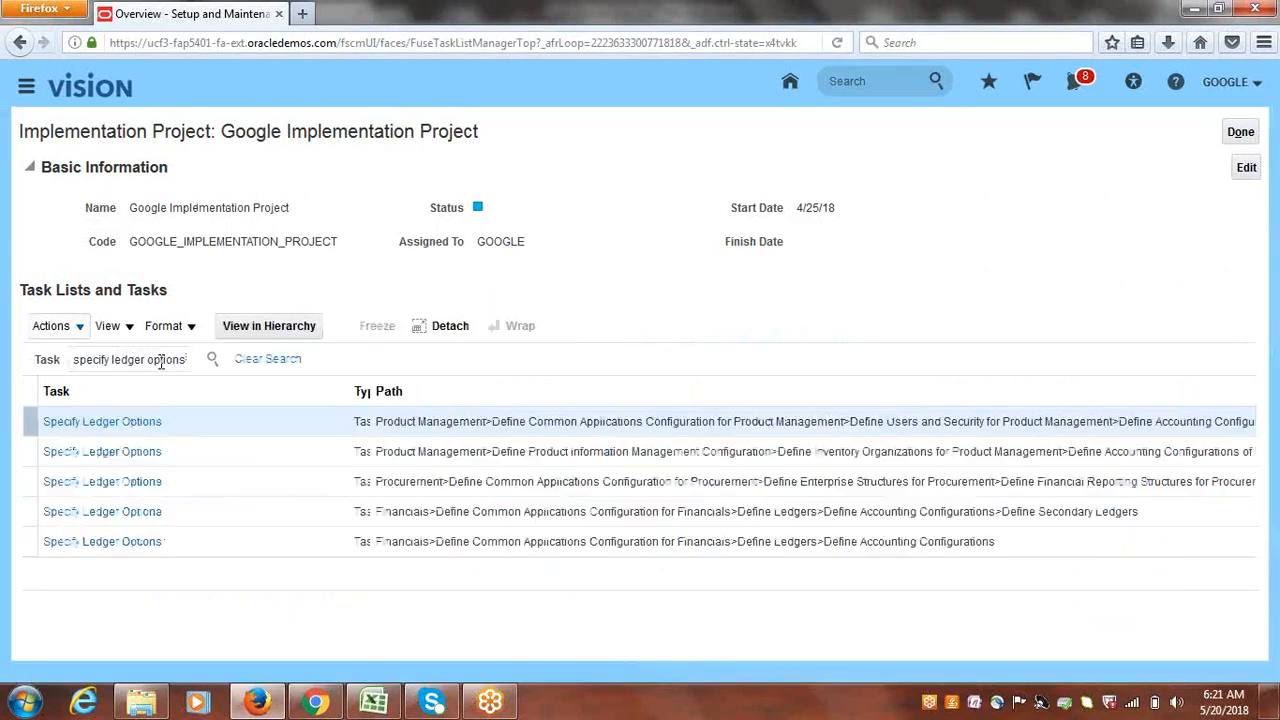
{"action": "left_click", "coordinate": [118, 545]}
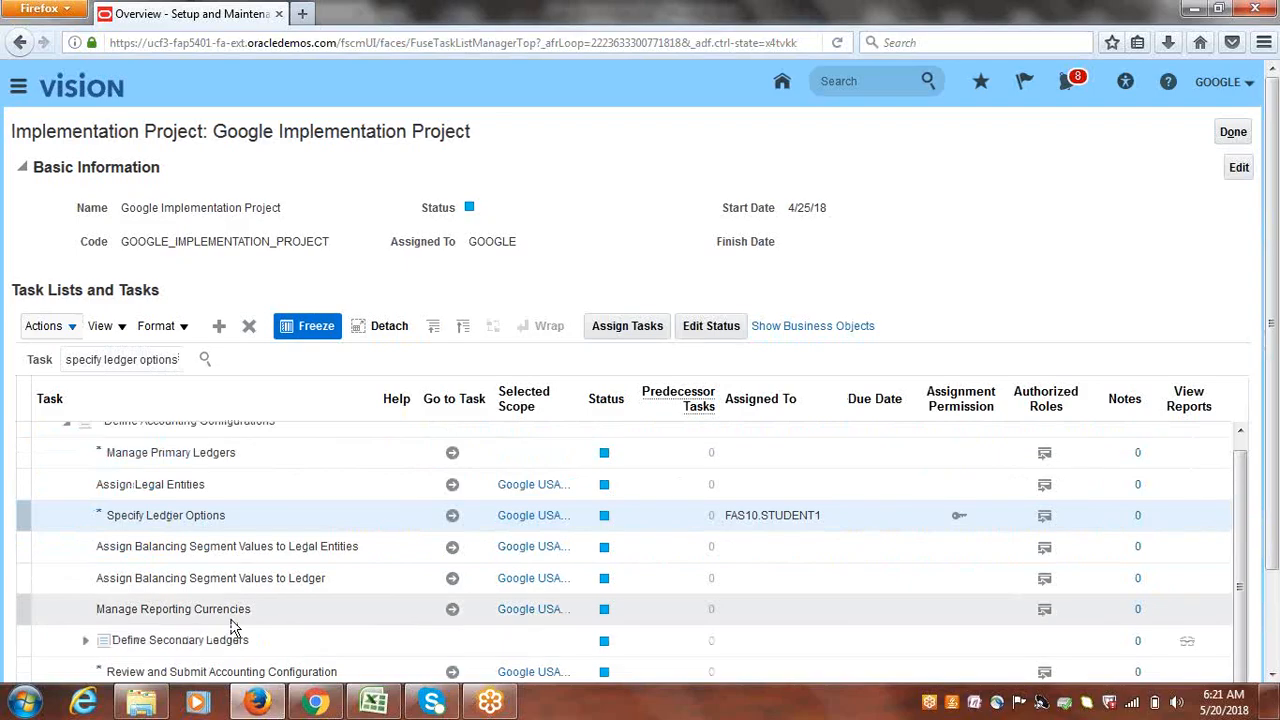
{"action": "left_click", "coordinate": [452, 518]}
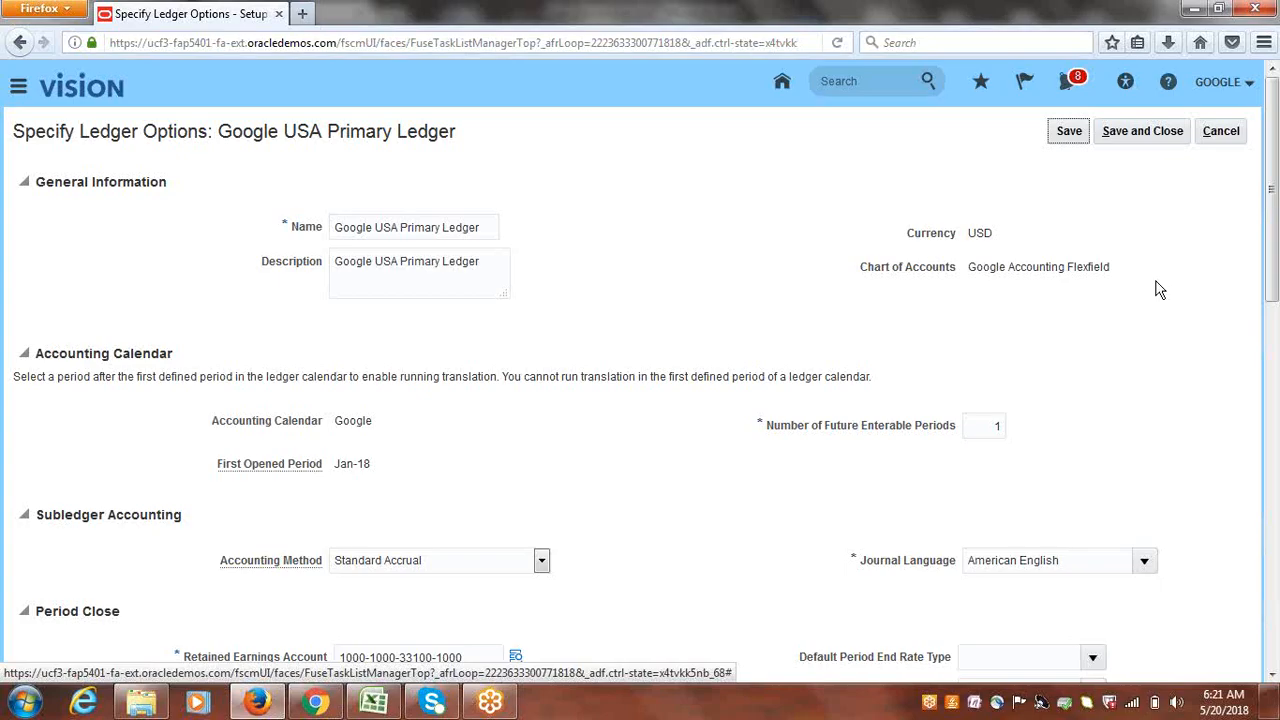
- Try Ledger and Legal entity sequencing, restore No sequencing, then check the Create Sequencial Numbering step in Excel
{"action": "scroll", "coordinate": [1276, 253], "scroll_direction": "down", "scroll_amount": 5}
{"action": "left_click_drag", "start_coordinate": [1276, 253], "coordinate": [1276, 495]}
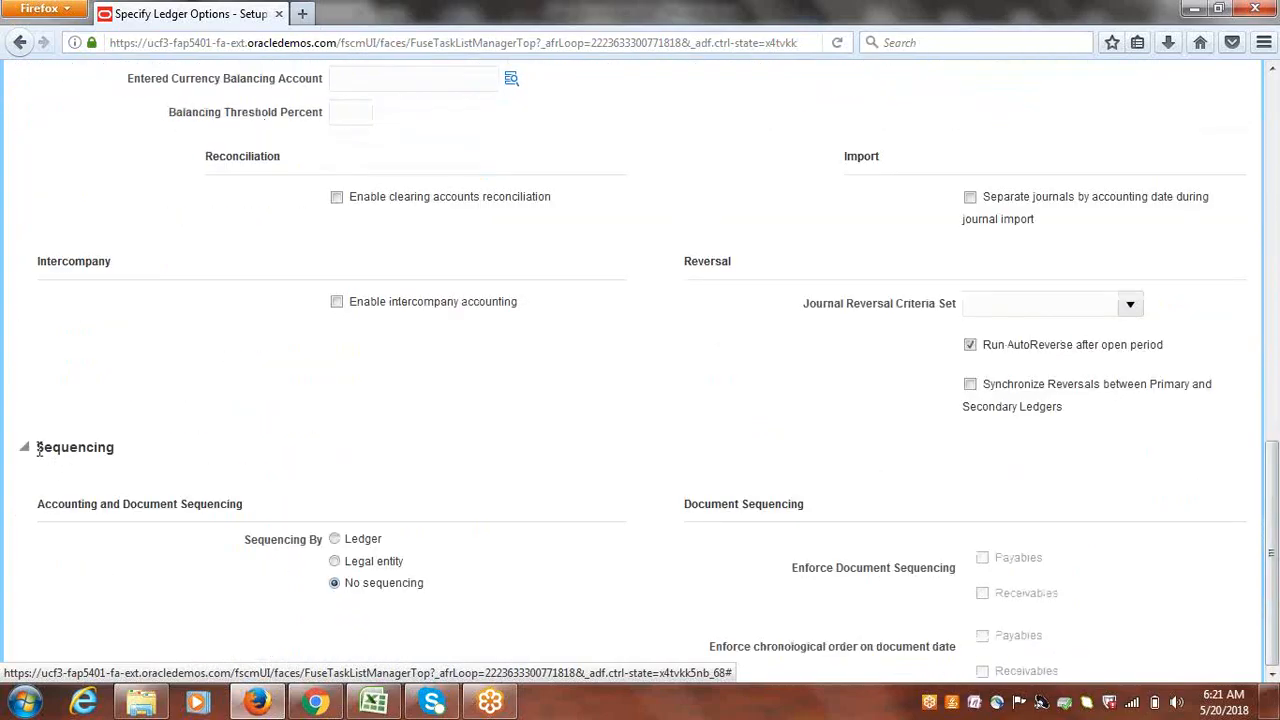
{"action": "left_click_drag", "start_coordinate": [36, 448], "coordinate": [133, 452]}
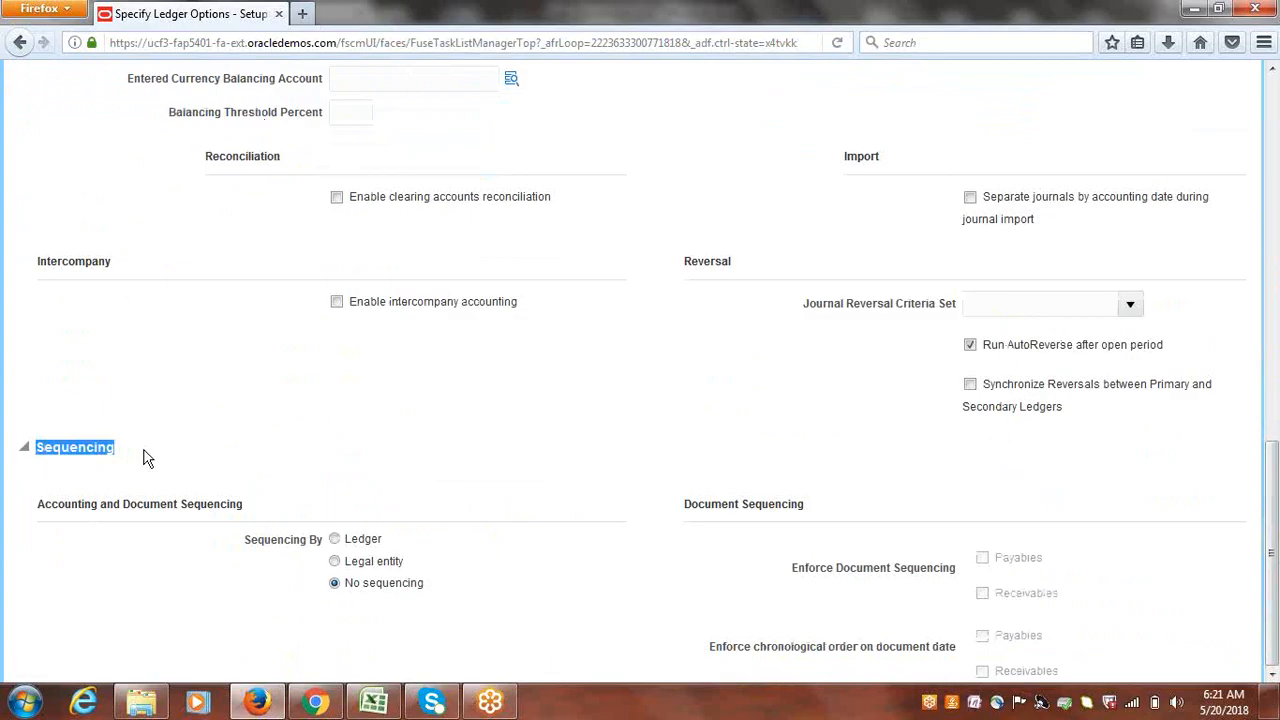
{"action": "left_click", "coordinate": [490, 466]}
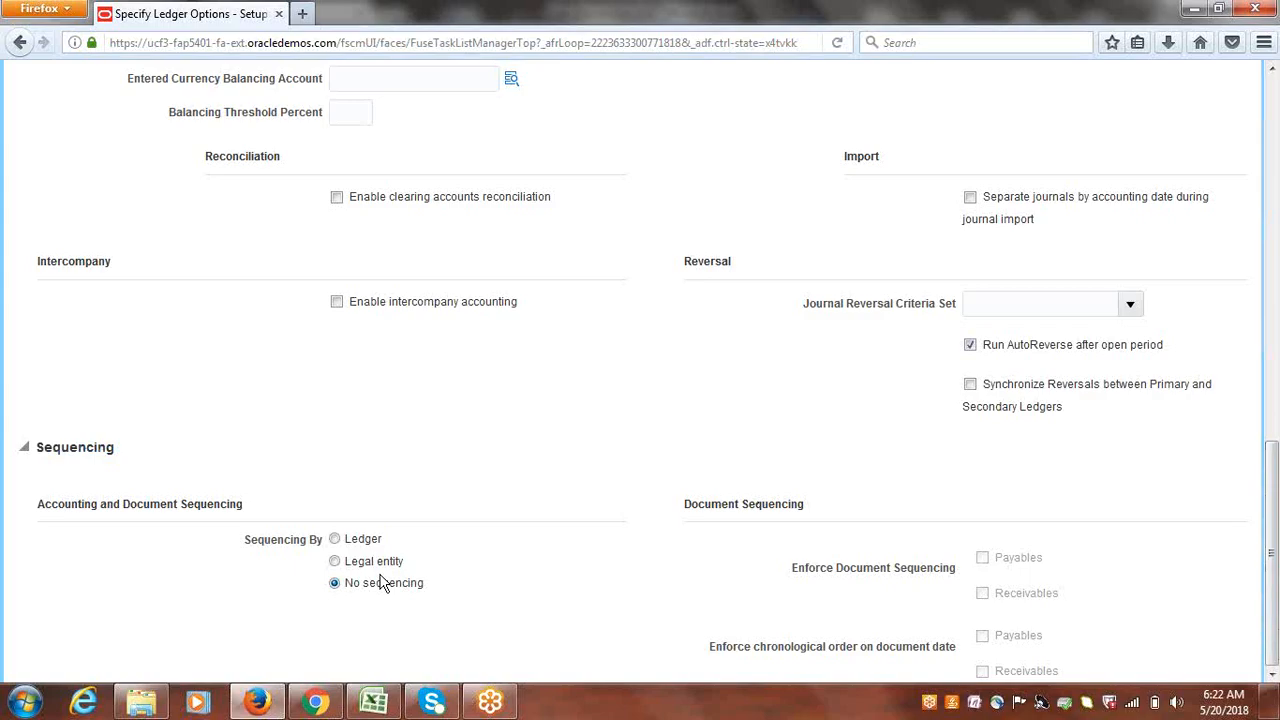
{"action": "left_click", "coordinate": [335, 540]}
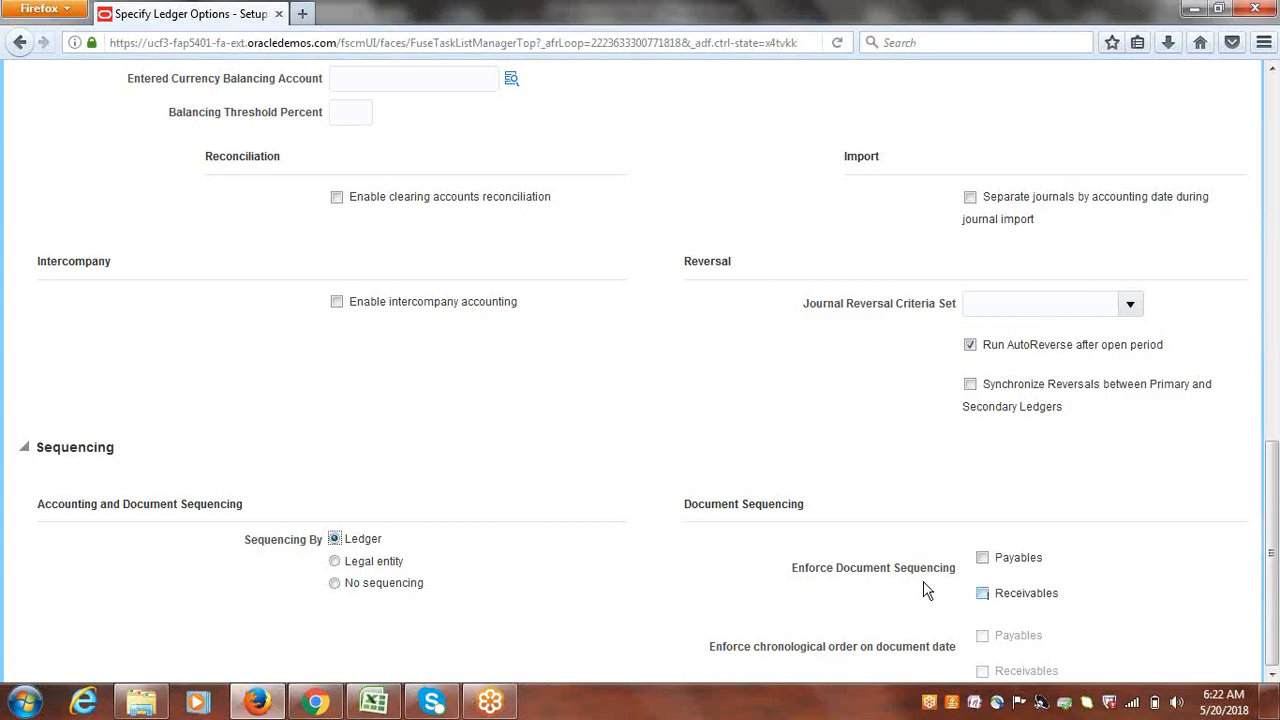
{"action": "left_click", "coordinate": [335, 561]}
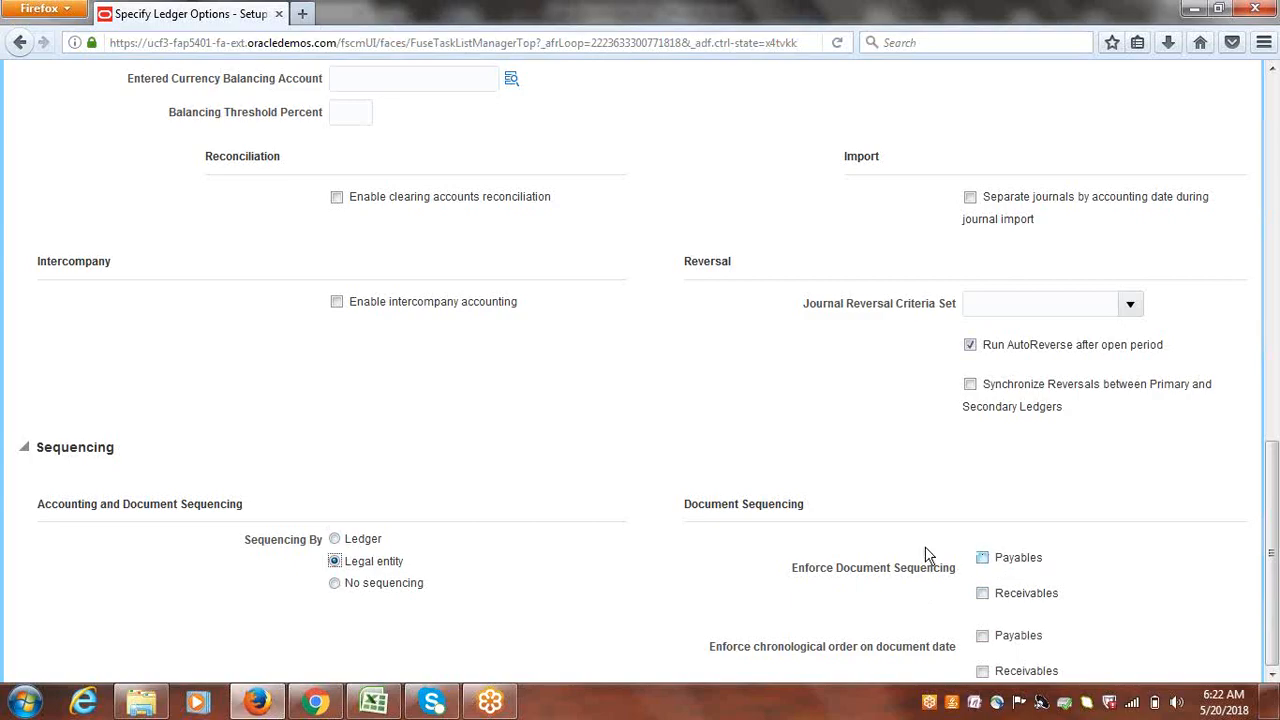
{"action": "mouse_move", "coordinate": [256, 700]}
{"action": "left_click", "coordinate": [337, 584]}
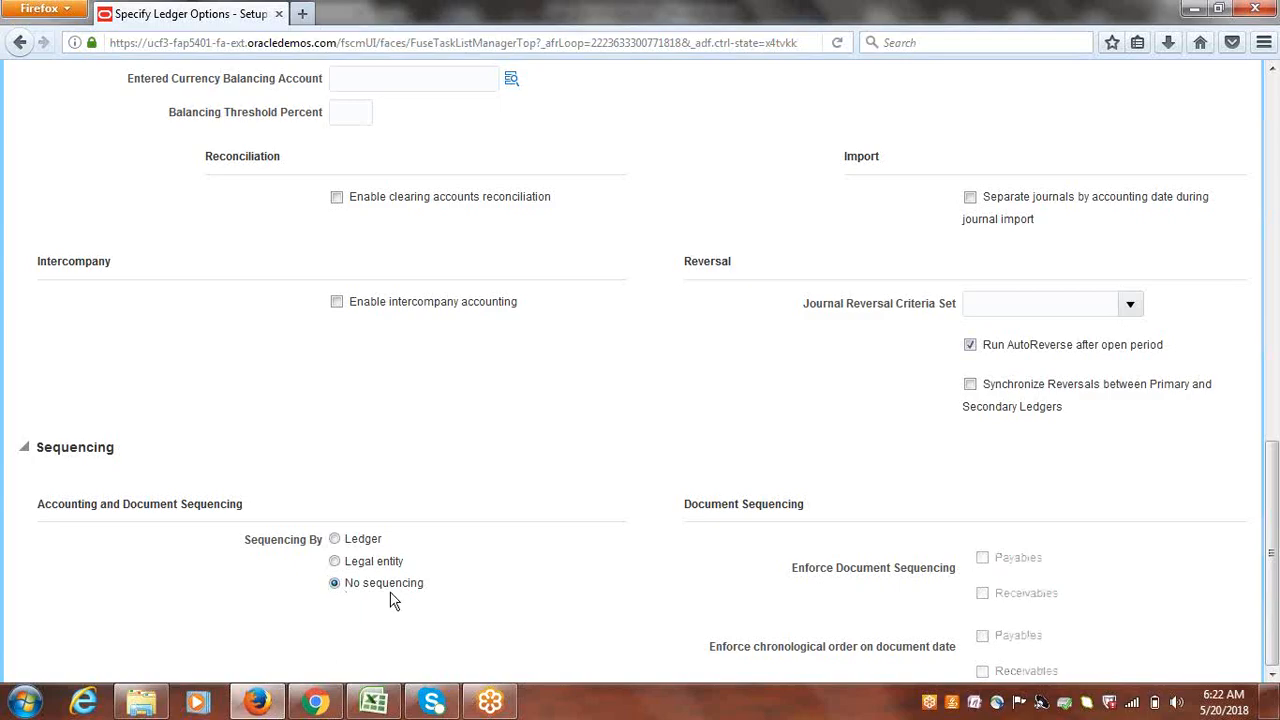
{"action": "left_click", "coordinate": [385, 702]}
{"action": "left_click", "coordinate": [190, 400]}
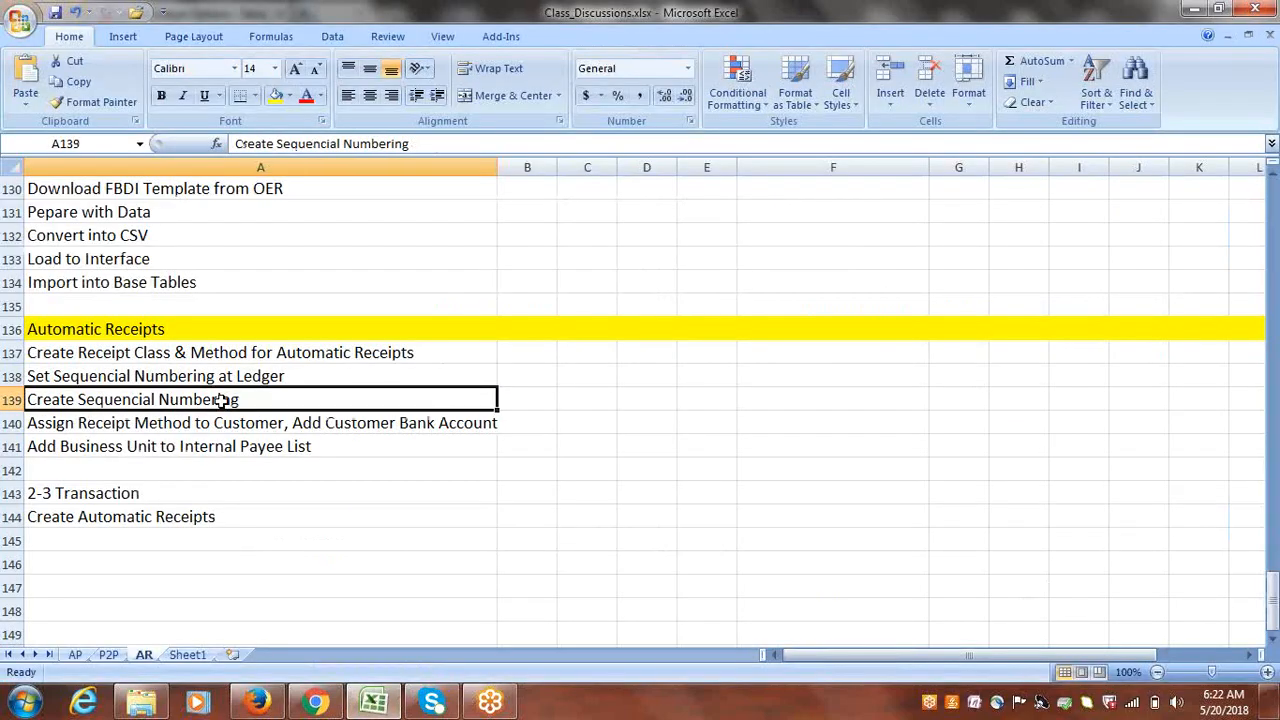
- Copy 'Sequencial Numbering' from Excel, cancel the ledger options, and search the tasks for it
{"action": "double_click", "coordinate": [222, 399]}
{"action": "left_click_drag", "start_coordinate": [242, 400], "coordinate": [79, 401]}
{"action": "key", "text": "ctrl+c"}
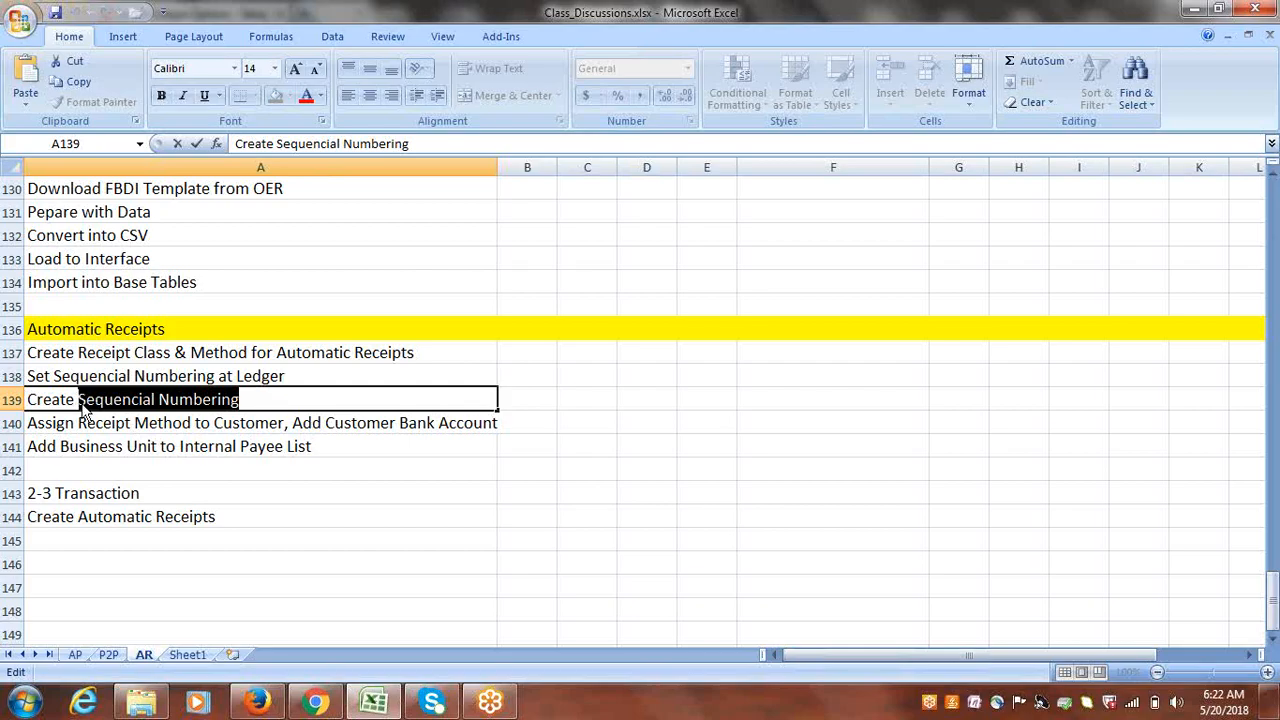
{"action": "left_click", "coordinate": [257, 702]}
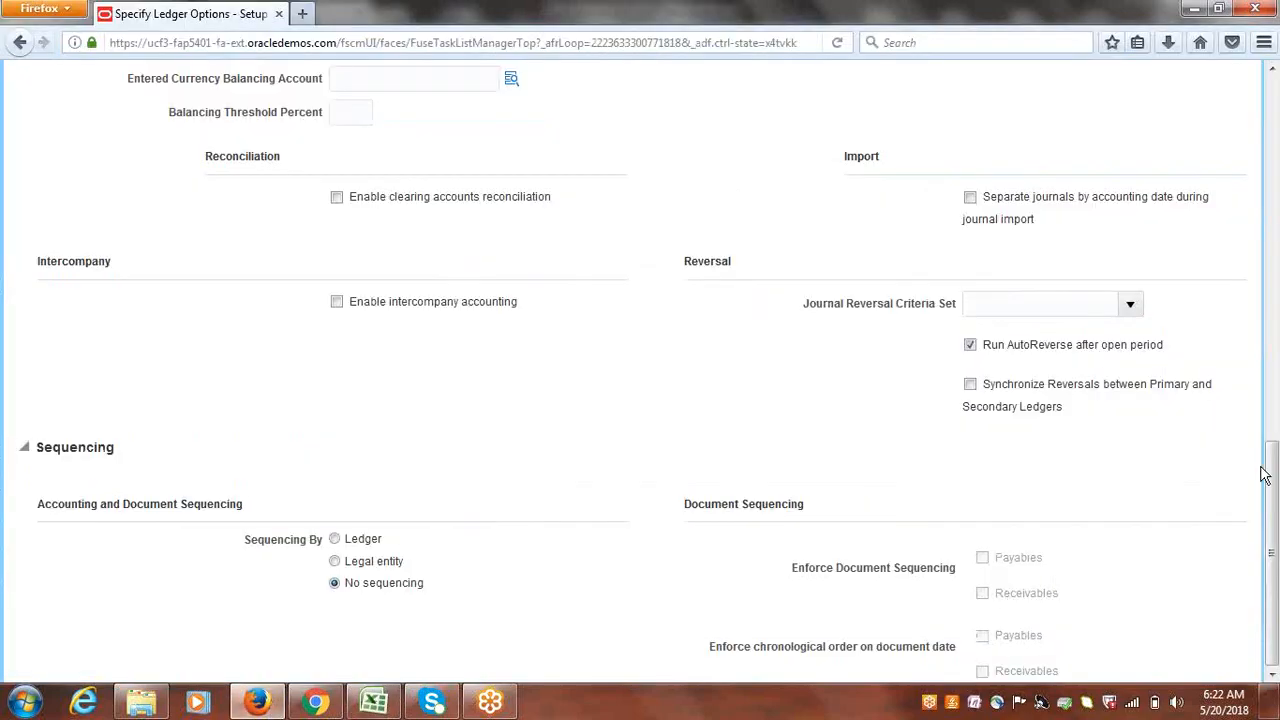
{"action": "left_click_drag", "start_coordinate": [1269, 471], "coordinate": [1274, 180]}
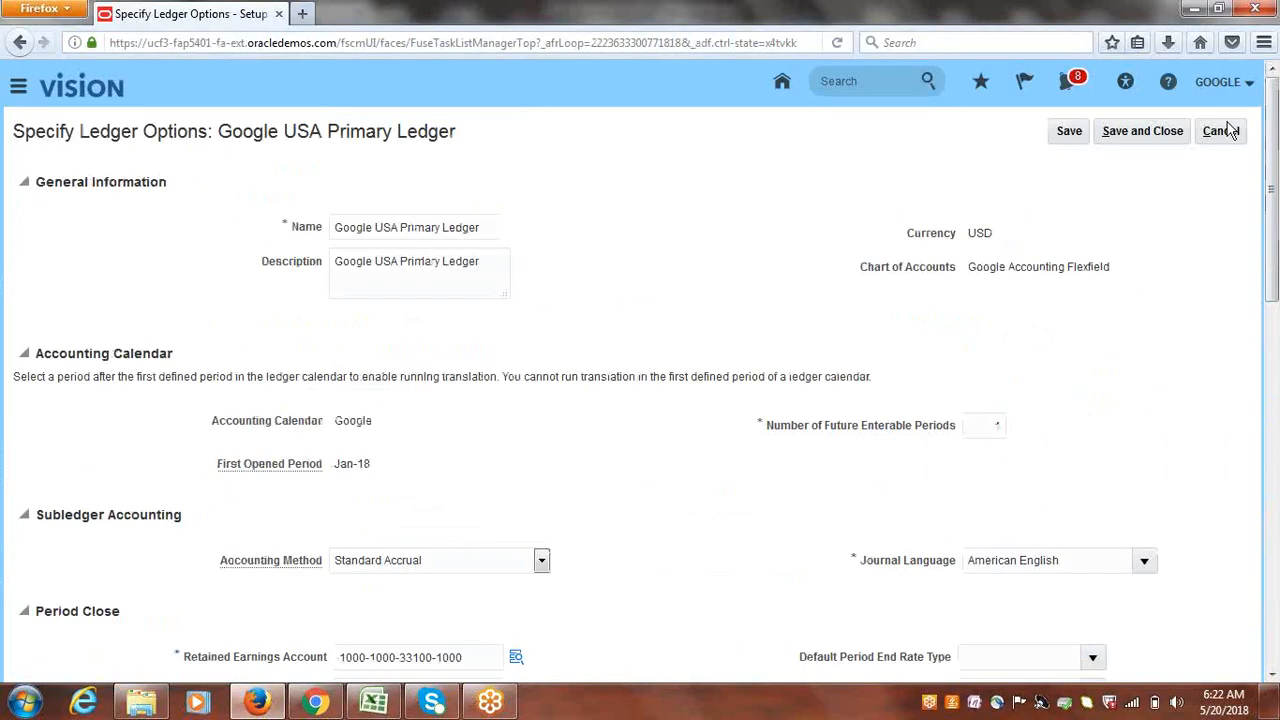
{"action": "left_click", "coordinate": [1222, 130]}
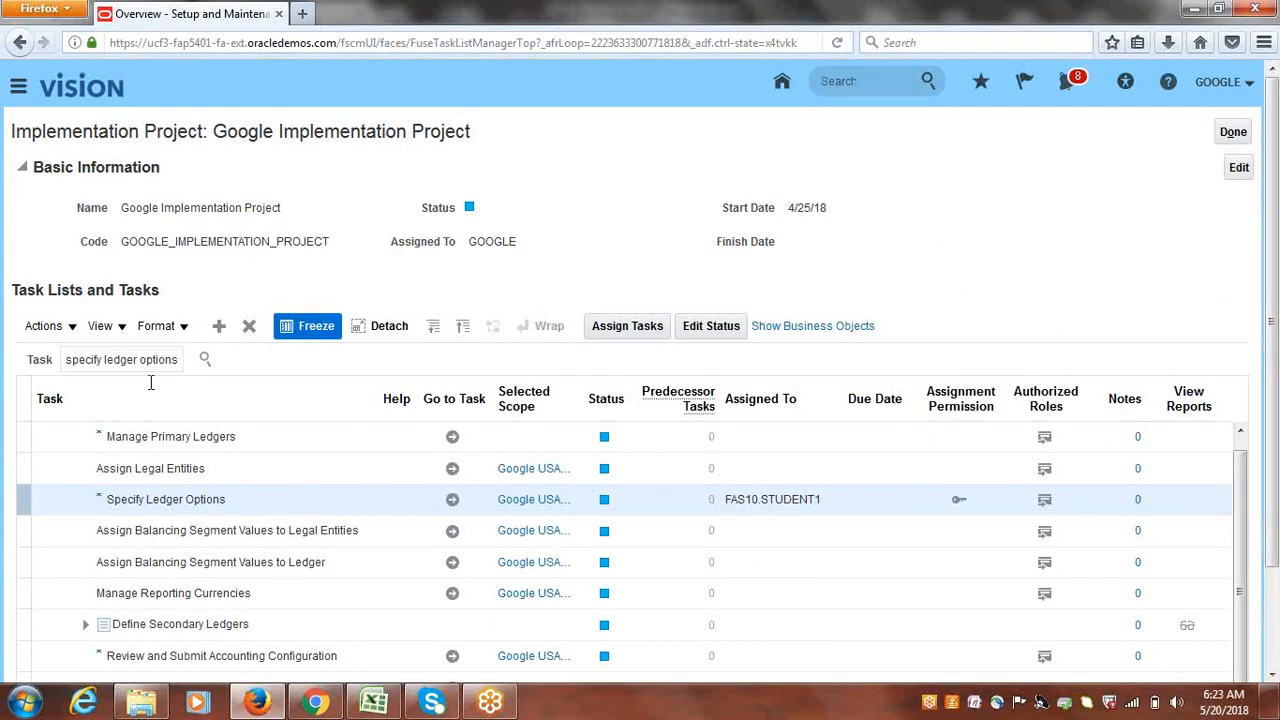
{"action": "key", "text": "ctrl+v"}
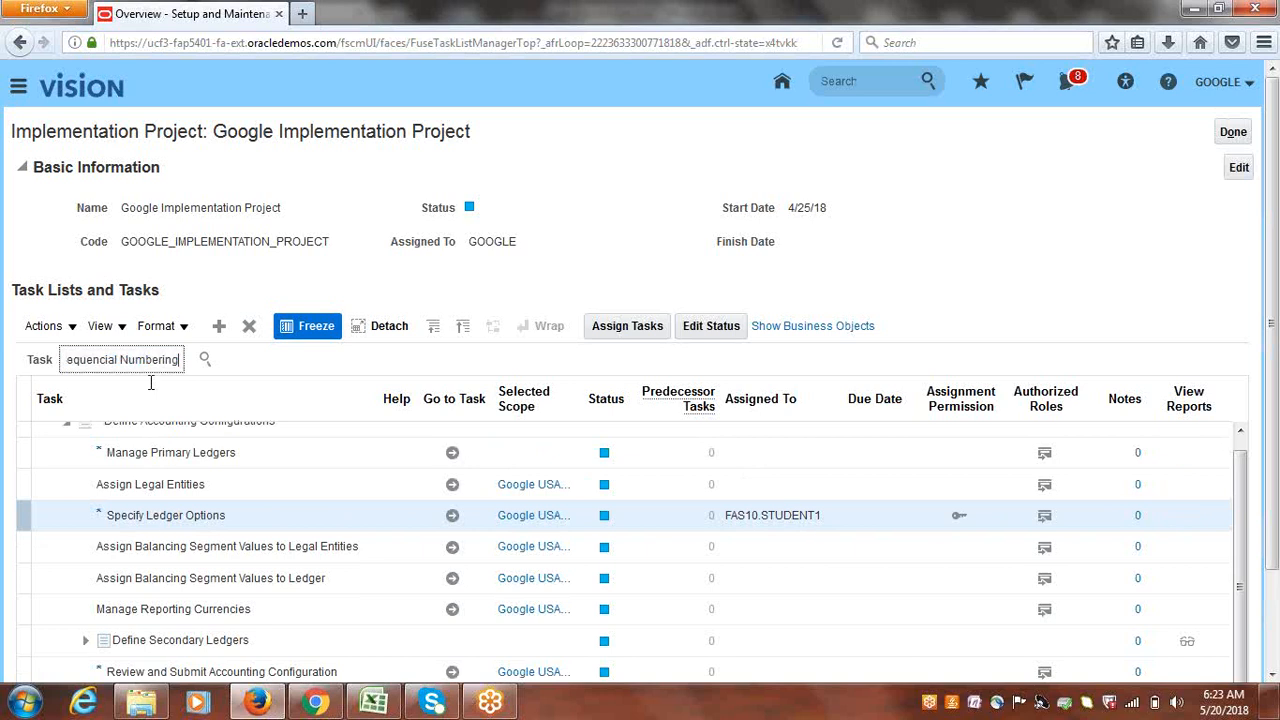
{"action": "key", "text": "Return"}
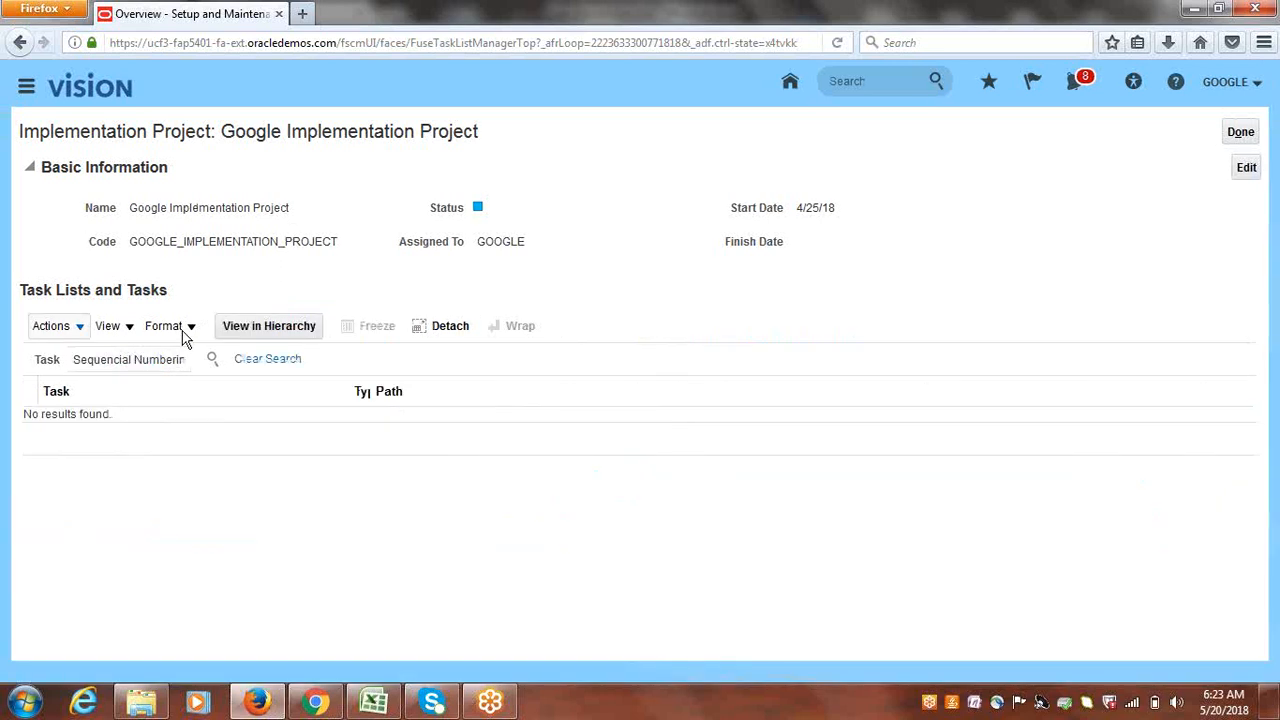
- Search tasks for 'Receivables Seq', then 'Document Se', and expand Manage Receivables Document Sequences
{"action": "triple_click", "coordinate": [188, 362]}
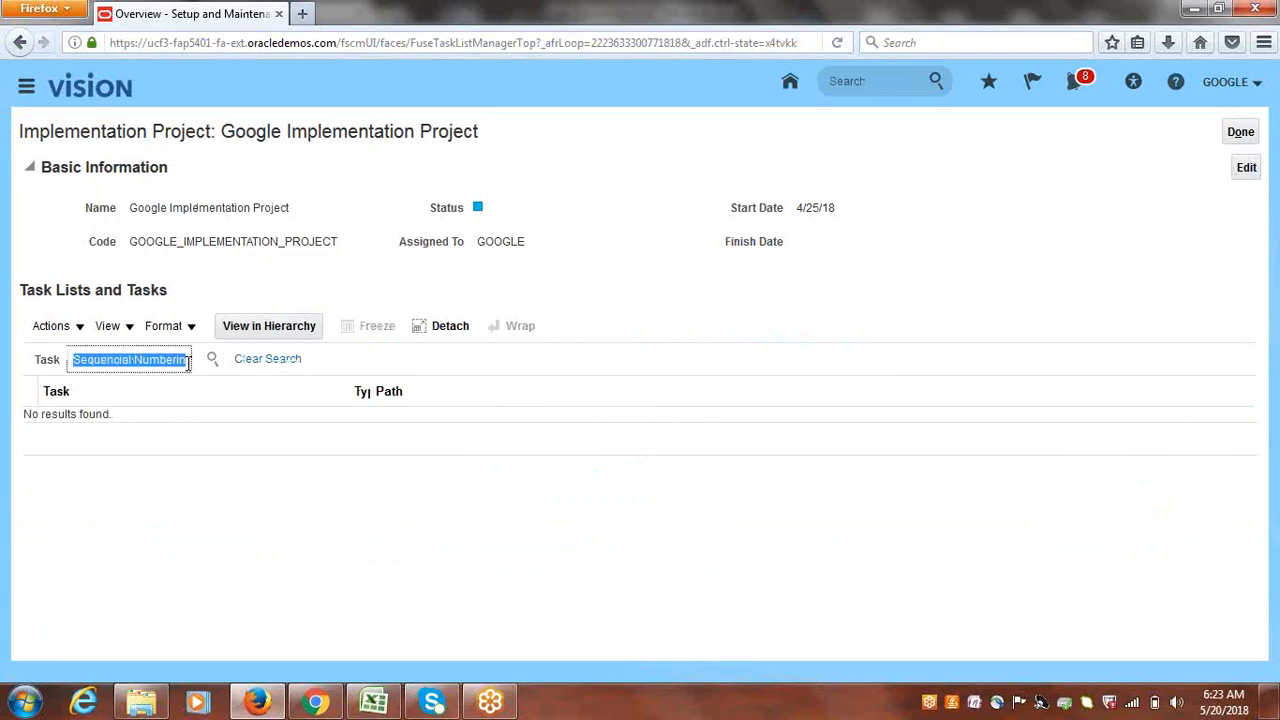
{"action": "type", "text": "Receivabl"}
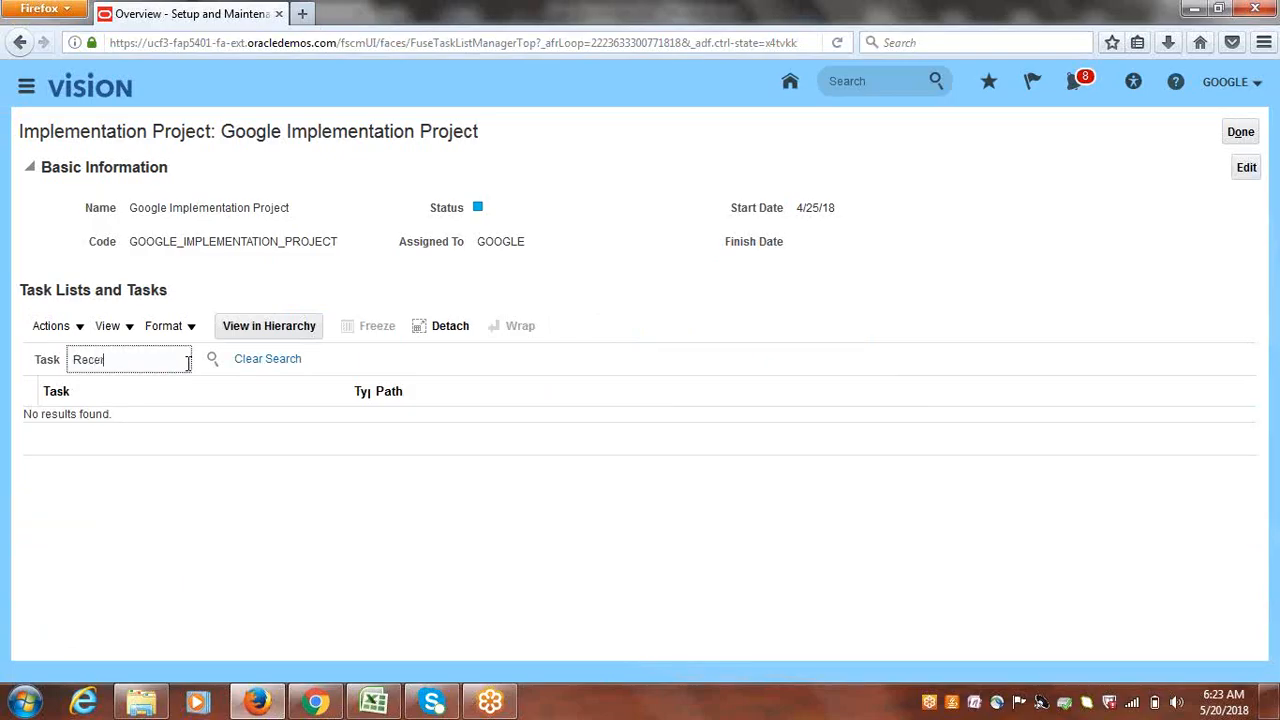
{"action": "type", "text": "e"}
{"action": "key", "text": "BackSpace"}
{"action": "key", "text": "BackSpace"}
{"action": "key", "text": "BackSpace"}
{"action": "key", "text": "BackSpace"}
{"action": "key", "text": "BackSpace"}
{"action": "key", "text": "BackSpace"}
{"action": "type", "text": "ivables Seq"}
{"action": "triple_click", "coordinate": [68, 360]}
{"action": "type", "text": "Document Se"}
{"action": "key", "text": "Return"}
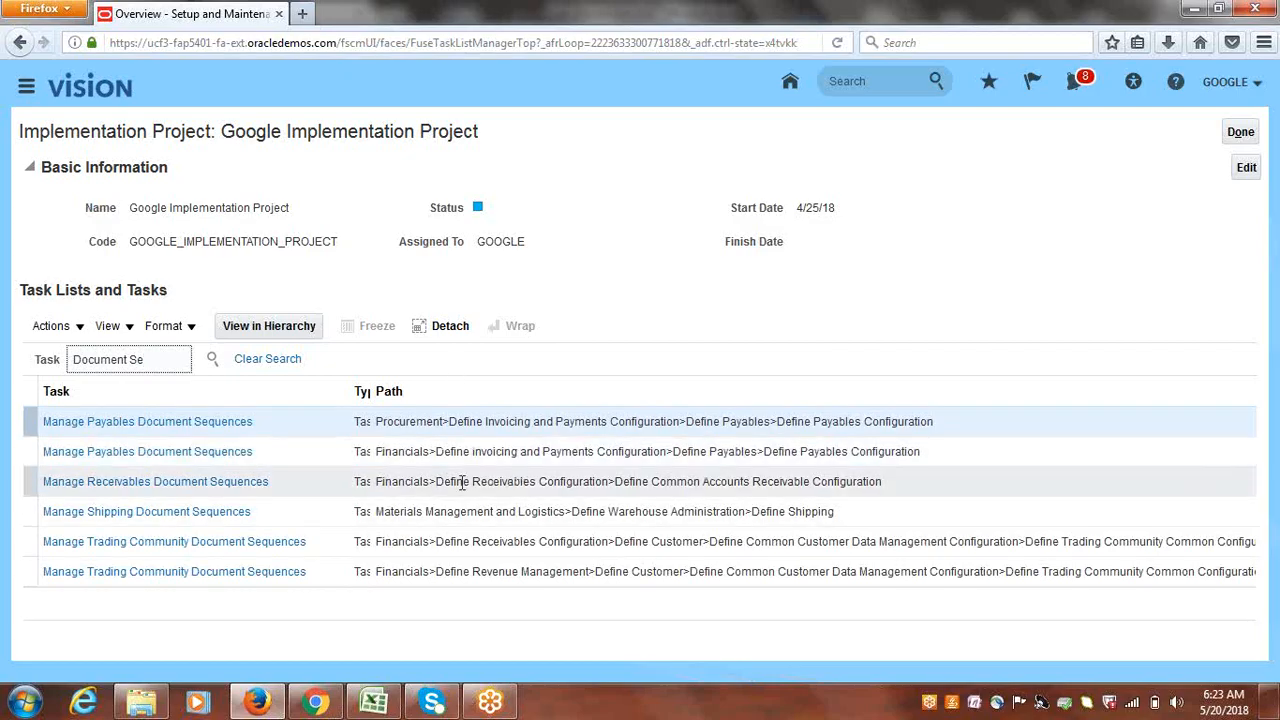
{"action": "left_click", "coordinate": [124, 484]}
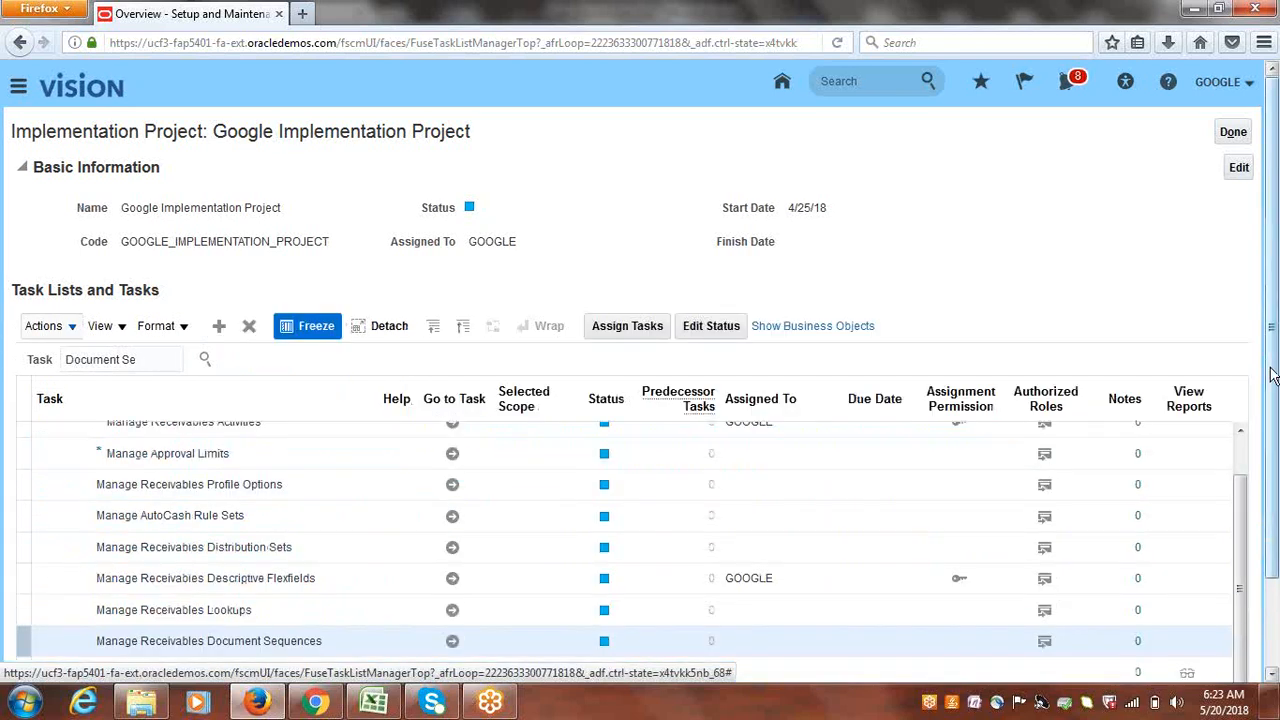
- Launch Manage Receivables Document Sequences, add a row to inspect sequence and determinant types, then cancel
{"action": "scroll", "coordinate": [1247, 470], "scroll_direction": "down", "scroll_amount": 2}
{"action": "scroll", "coordinate": [1247, 470], "scroll_direction": "down", "scroll_amount": 1}
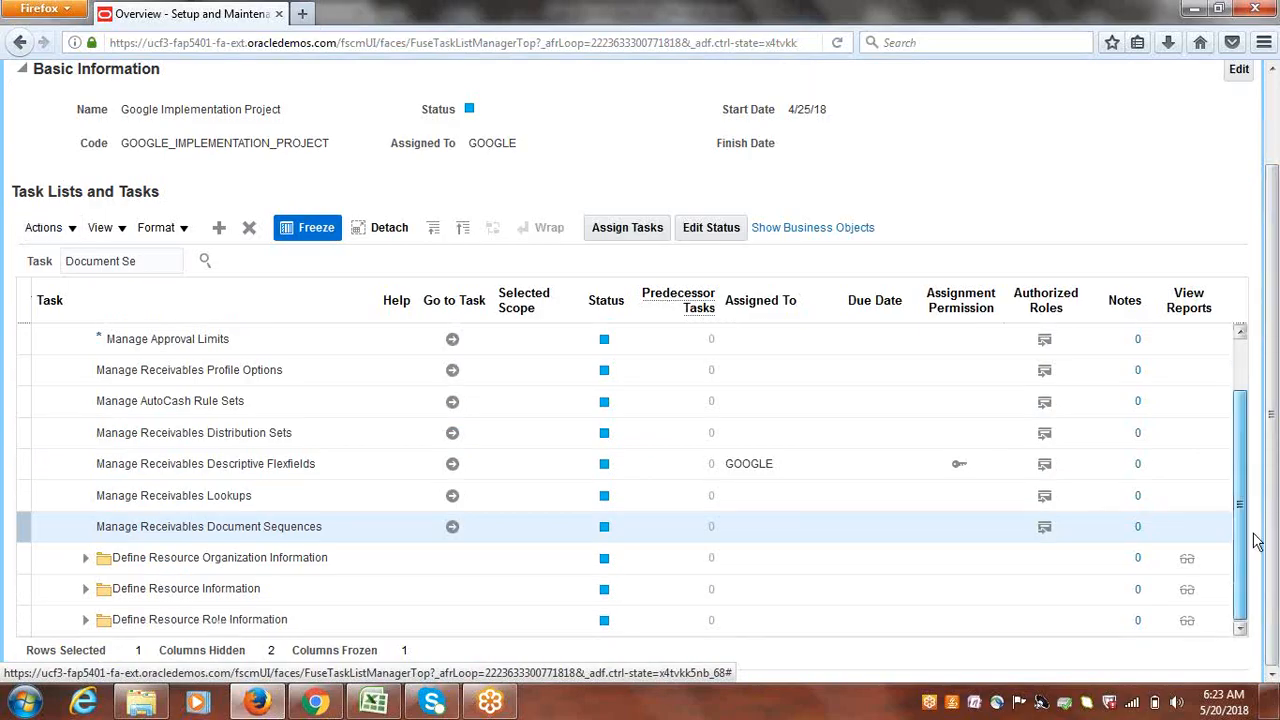
{"action": "left_click", "coordinate": [453, 528]}
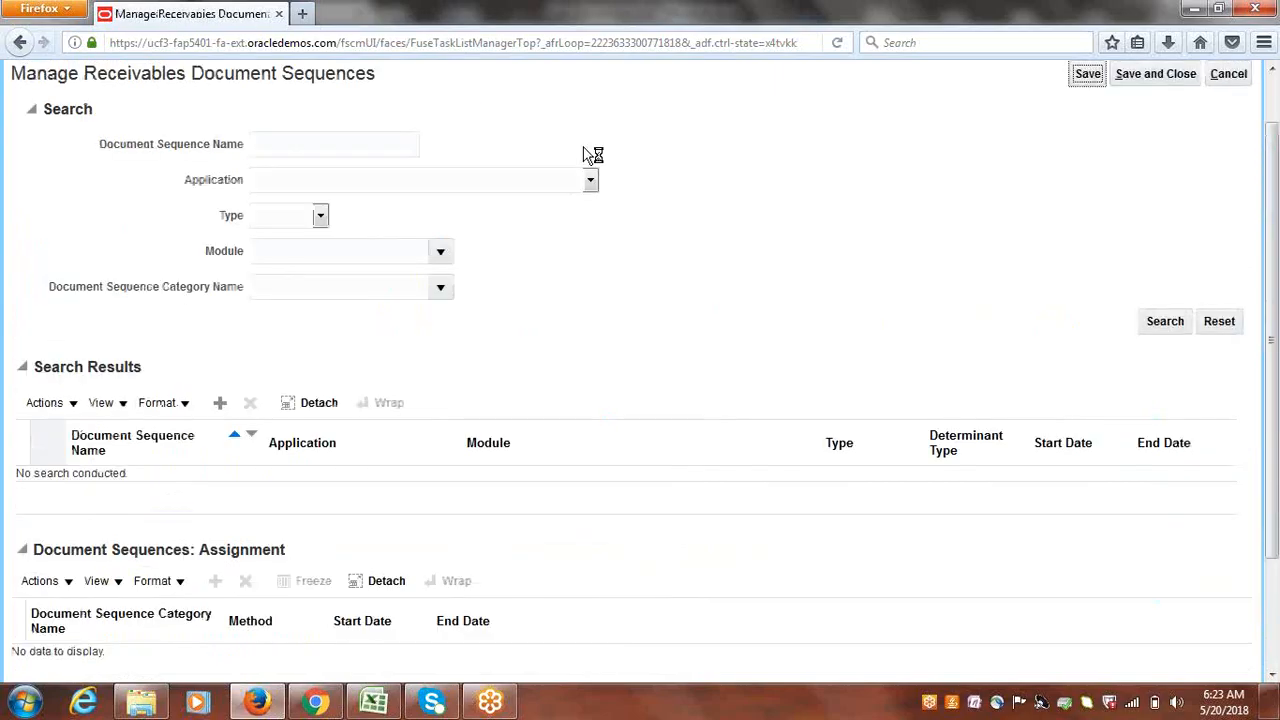
{"action": "left_click", "coordinate": [219, 402]}
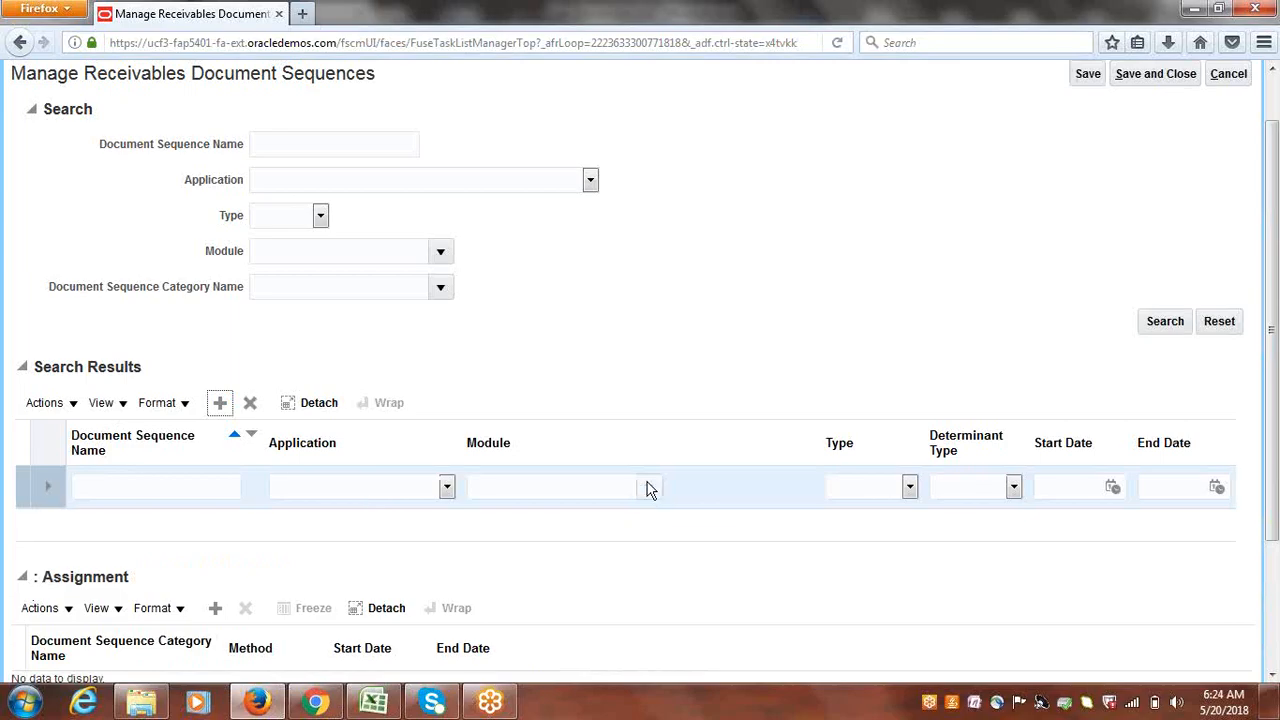
{"action": "left_click", "coordinate": [911, 487]}
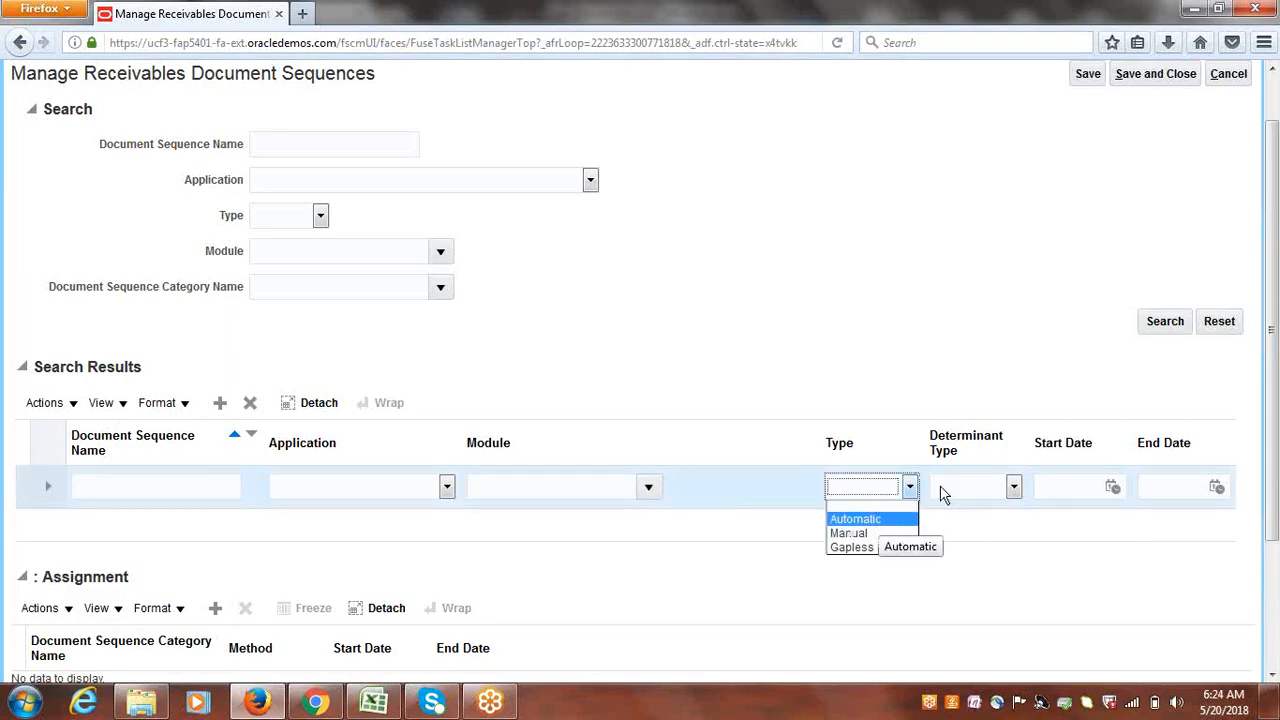
{"action": "left_click", "coordinate": [1014, 487]}
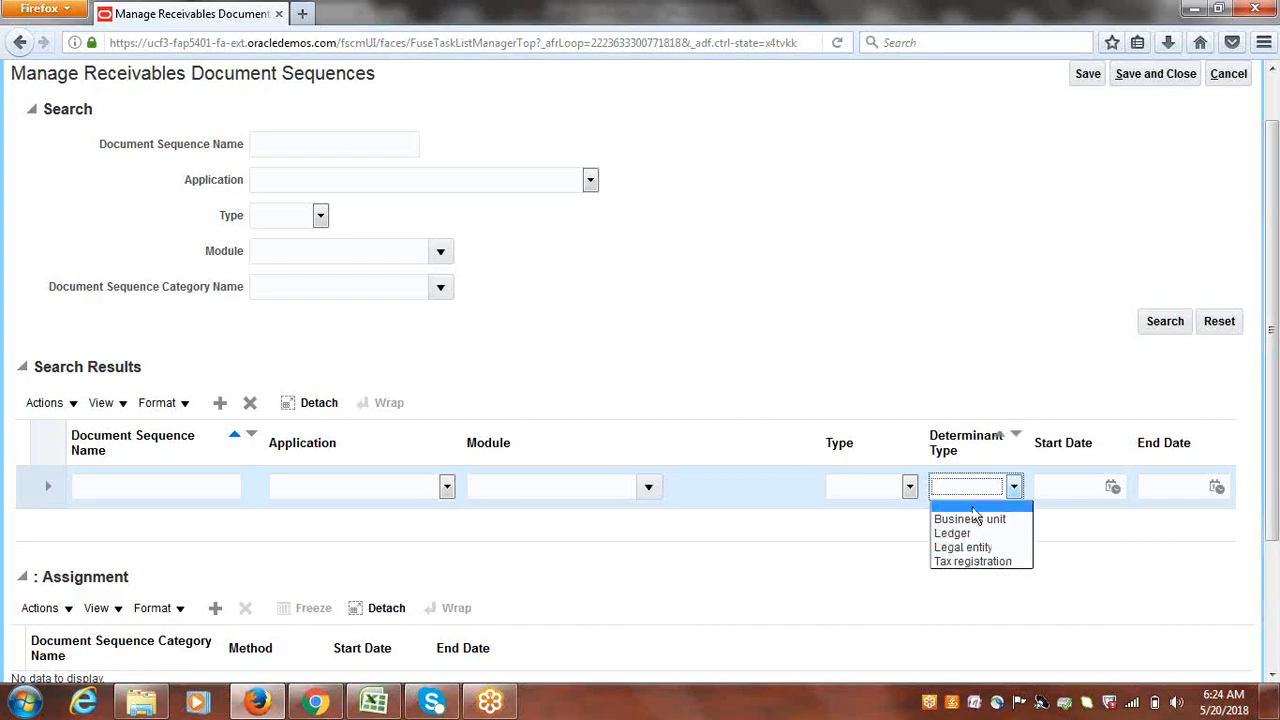
{"action": "left_click", "coordinate": [1004, 372]}
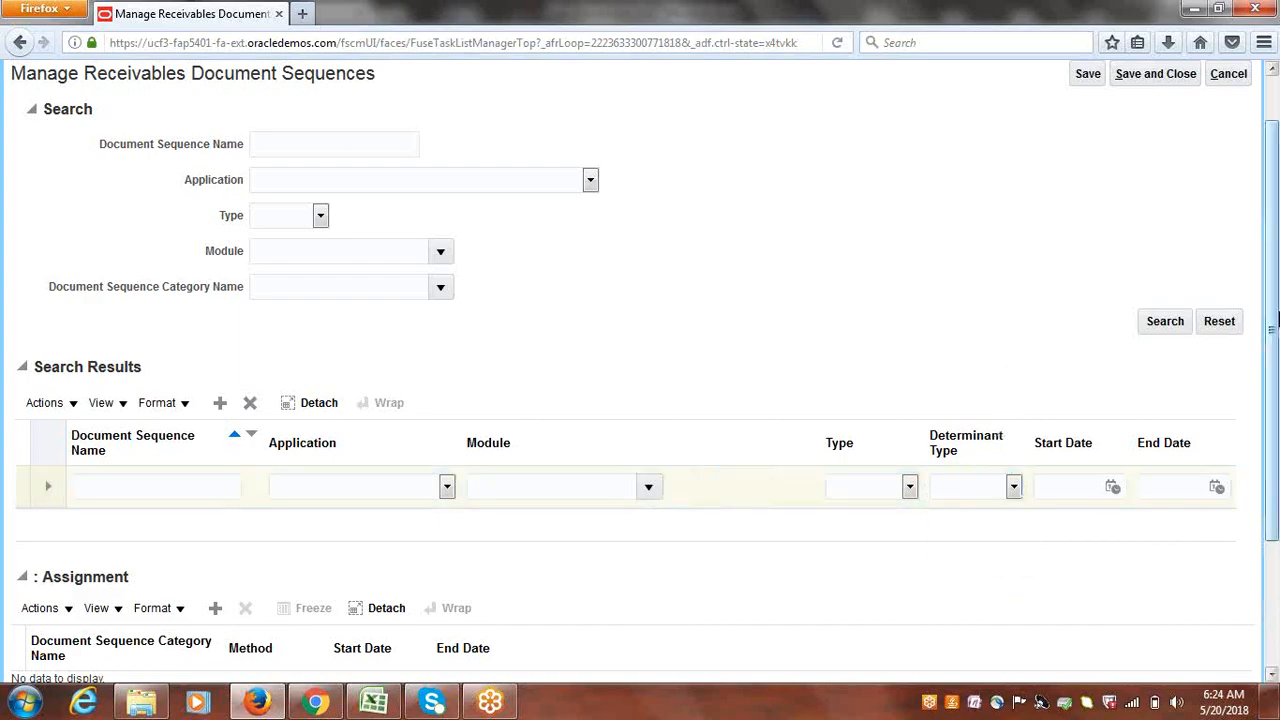
{"action": "scroll", "coordinate": [1276, 311], "scroll_direction": "down", "scroll_amount": 3}
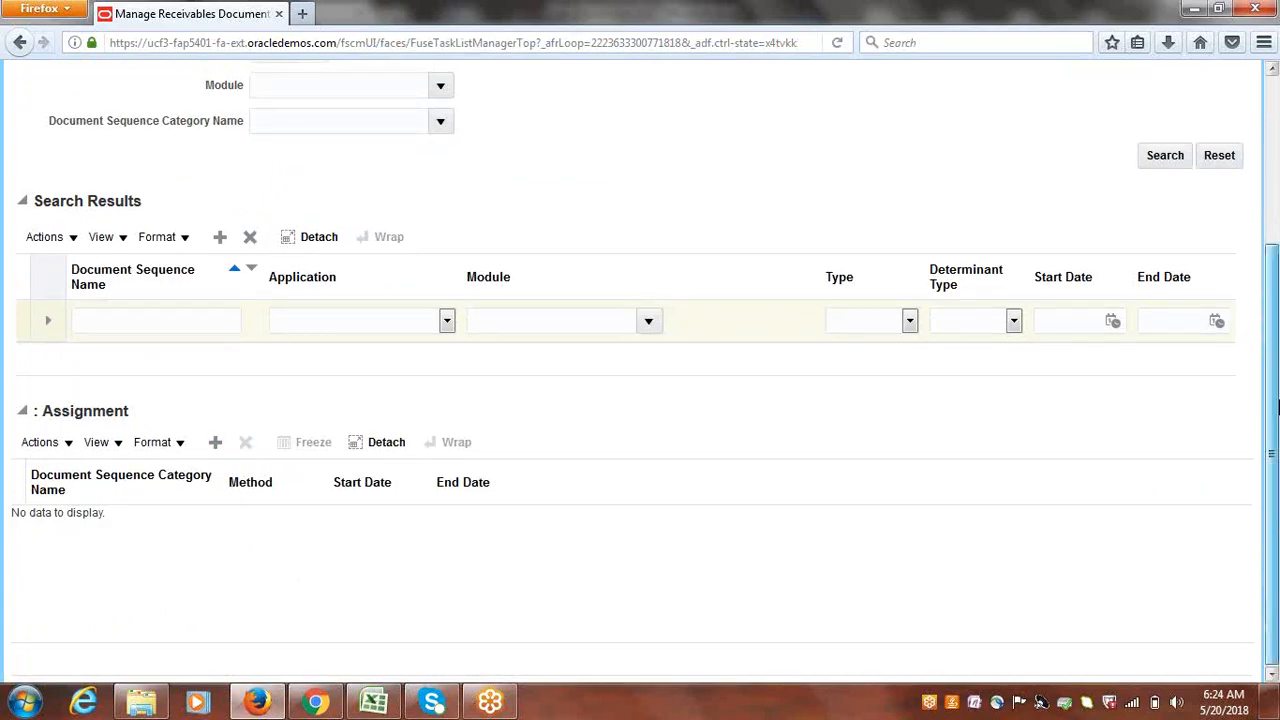
{"action": "scroll", "coordinate": [1276, 300], "scroll_direction": "up", "scroll_amount": 3}
{"action": "scroll", "coordinate": [1276, 300], "scroll_direction": "up", "scroll_amount": 1}
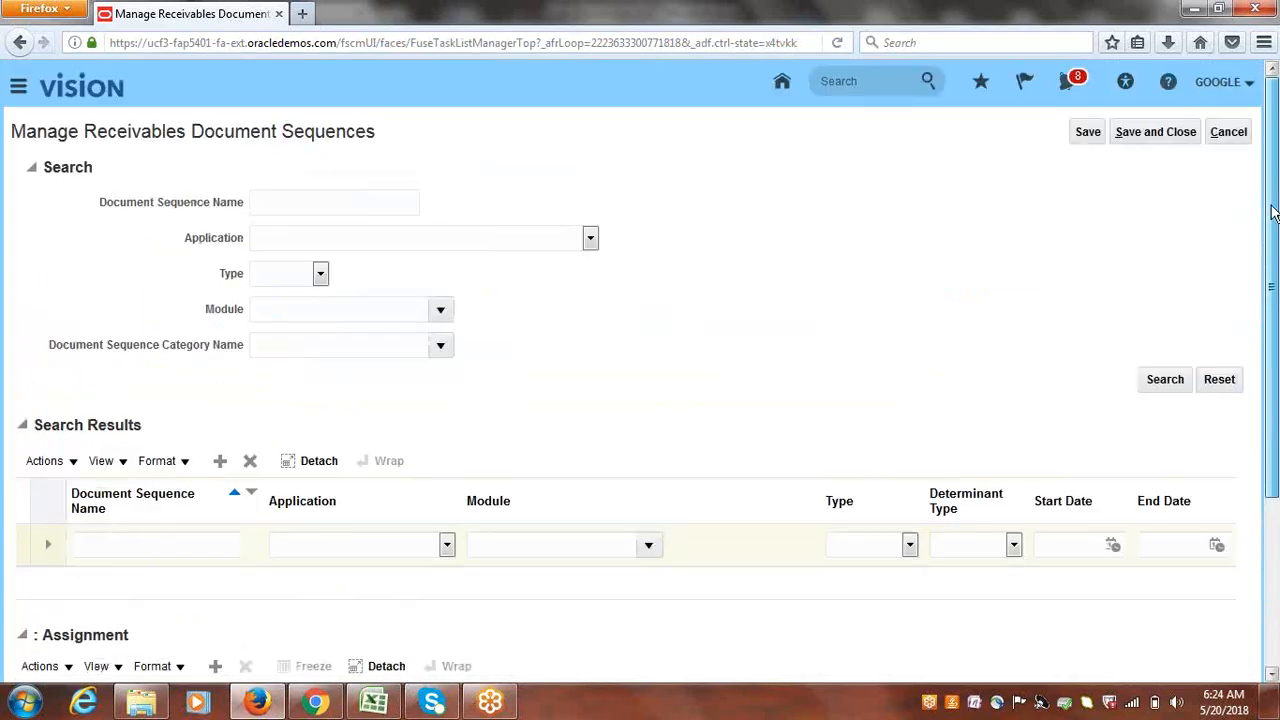
{"action": "left_click", "coordinate": [1242, 136]}
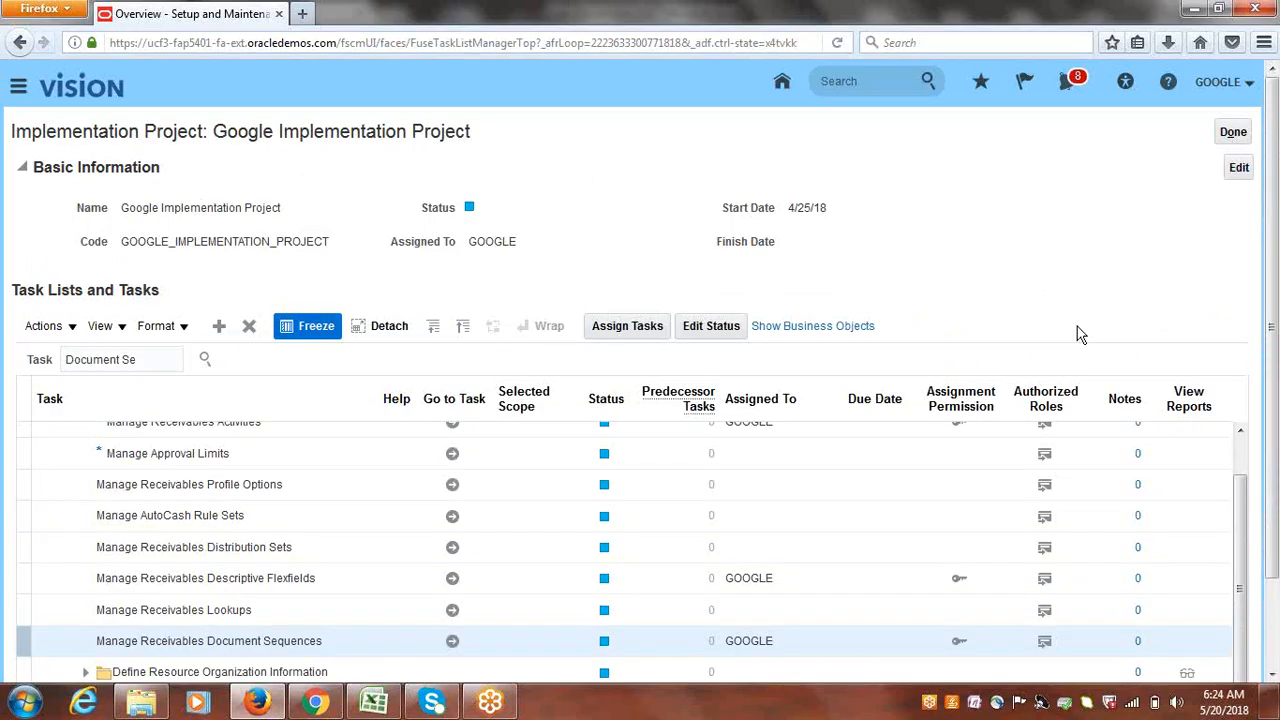
{"action": "left_click", "coordinate": [373, 703]}
{"action": "left_click", "coordinate": [282, 424]}
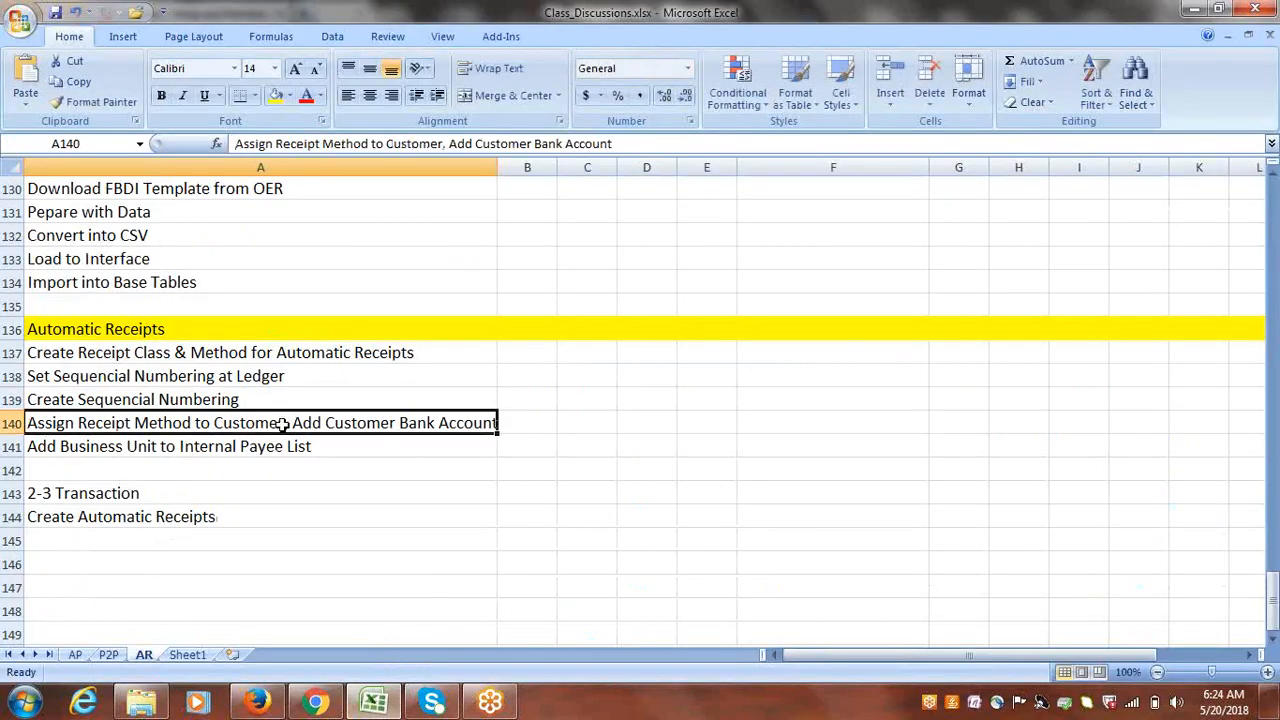
{"action": "left_click", "coordinate": [220, 376]}
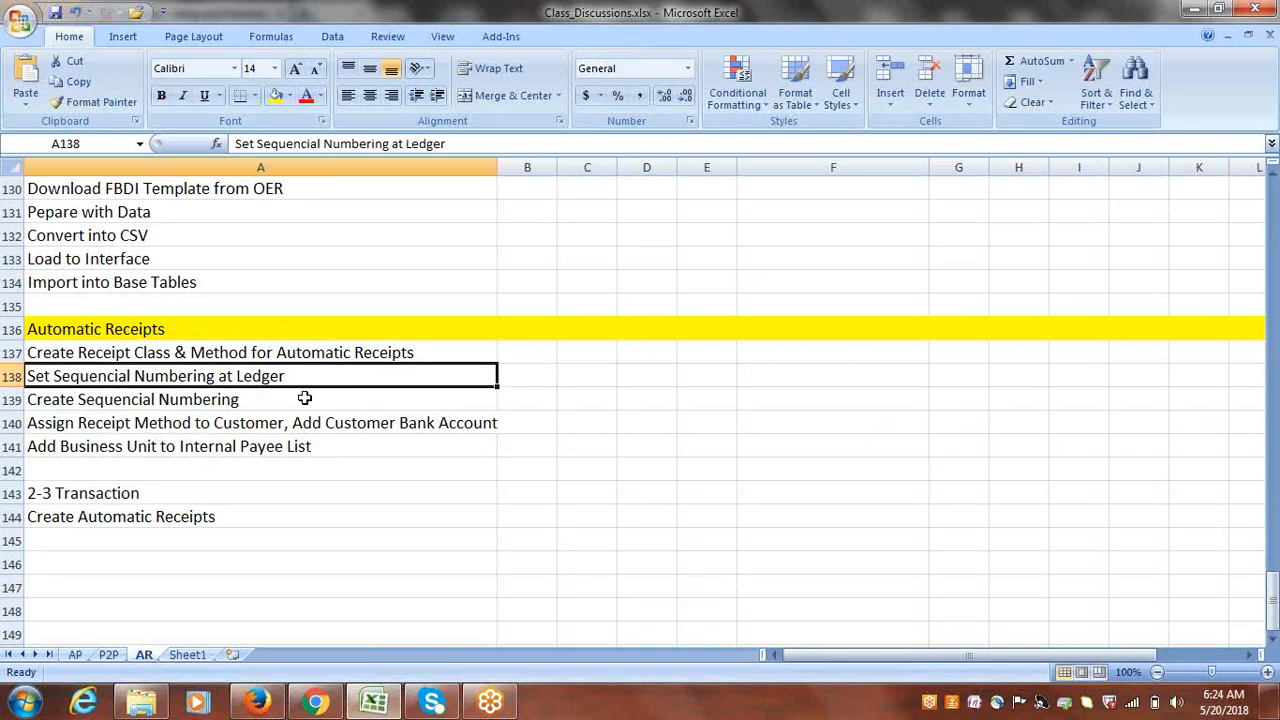
{"action": "left_click", "coordinate": [266, 401]}
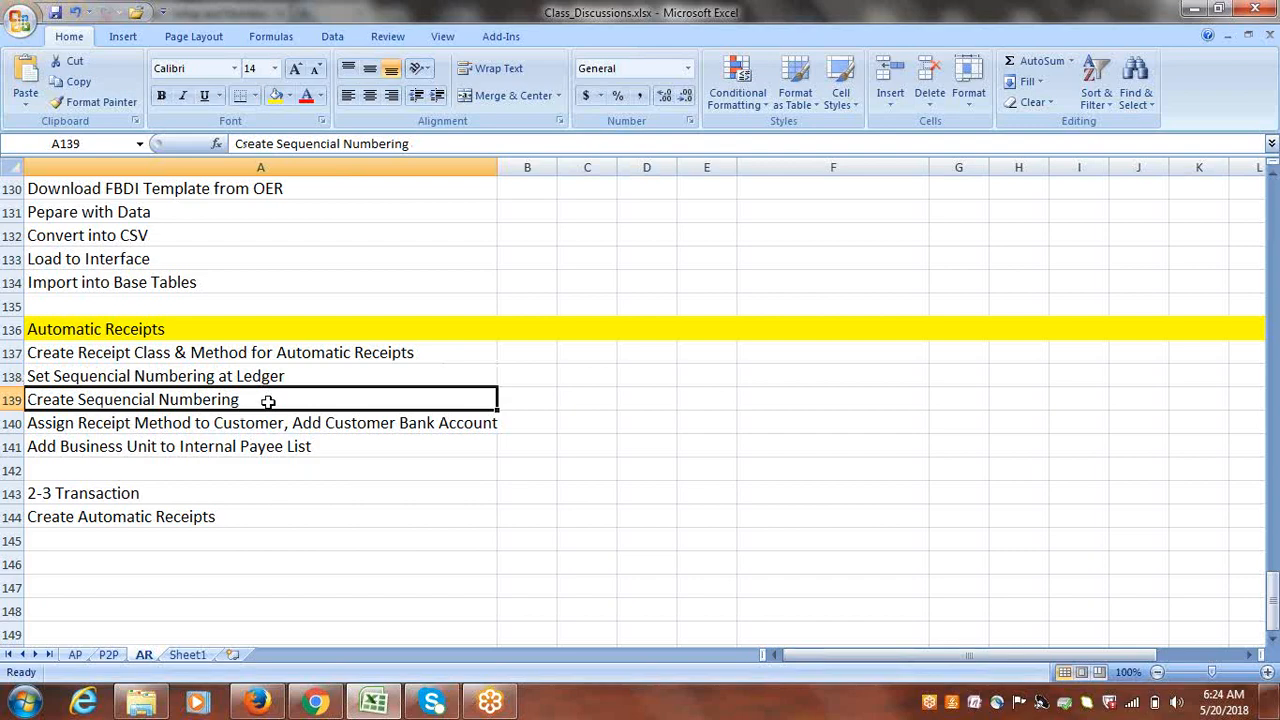
{"action": "left_click", "coordinate": [257, 352]}
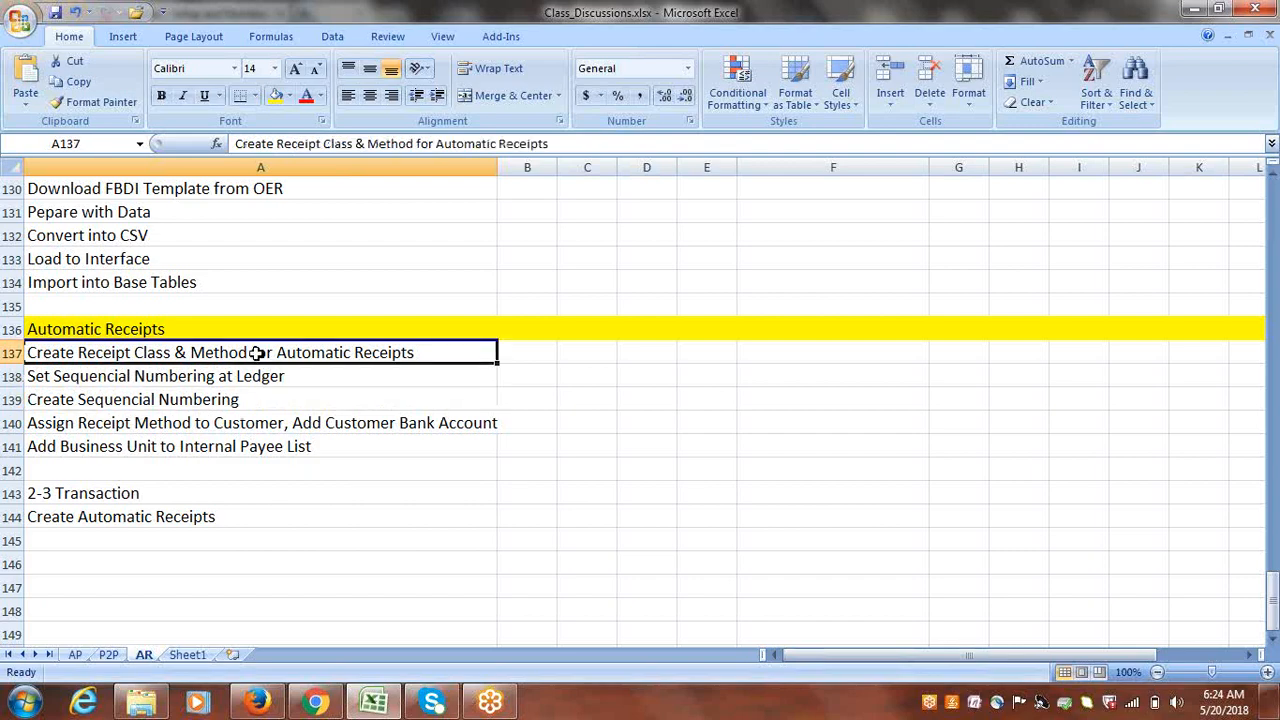
{"action": "left_click", "coordinate": [288, 424]}
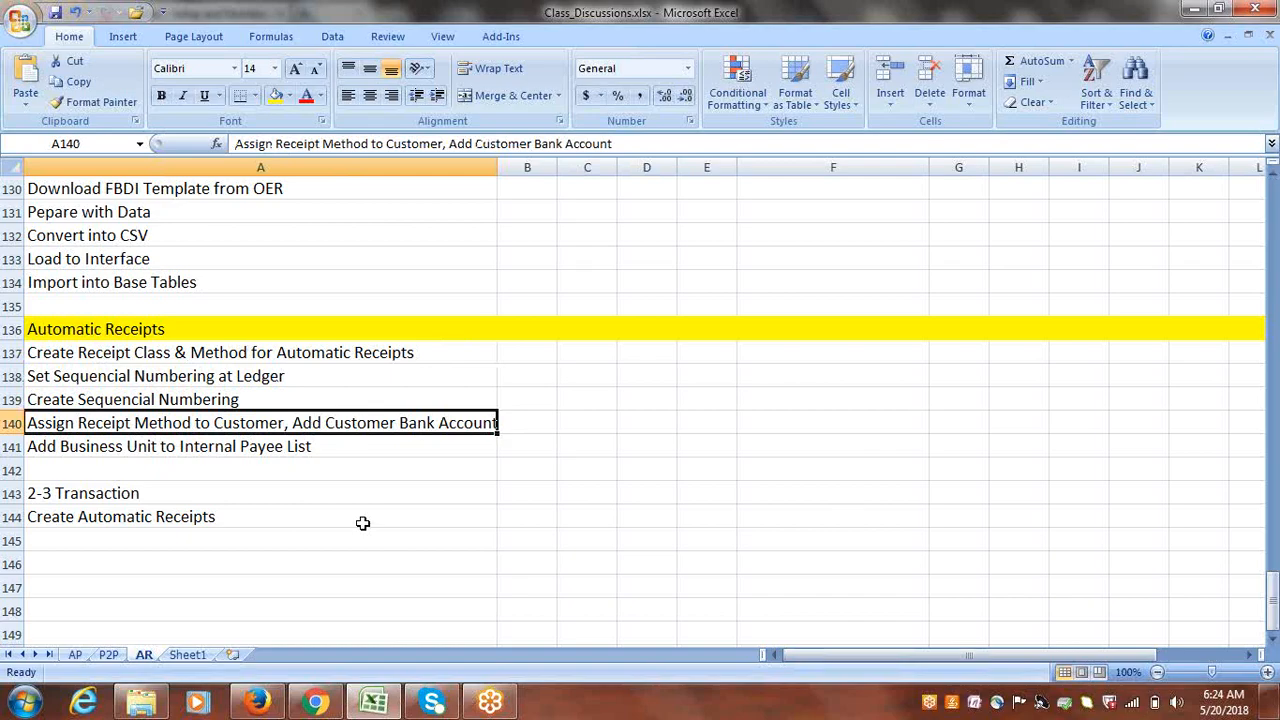
{"action": "left_click", "coordinate": [257, 702]}
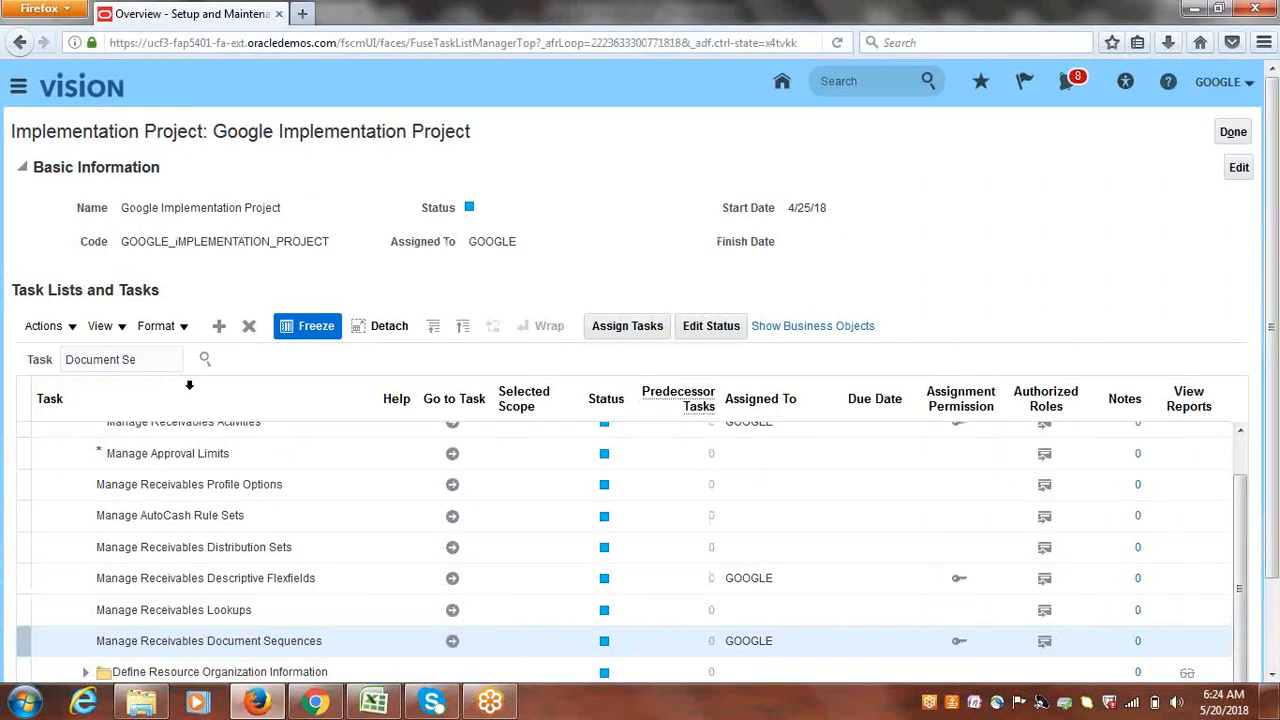
- Search the project tasks for 'manage custome' and launch the receivables Manage Customers task
{"action": "triple_click", "coordinate": [155, 374]}
{"action": "type", "text": "ma"}
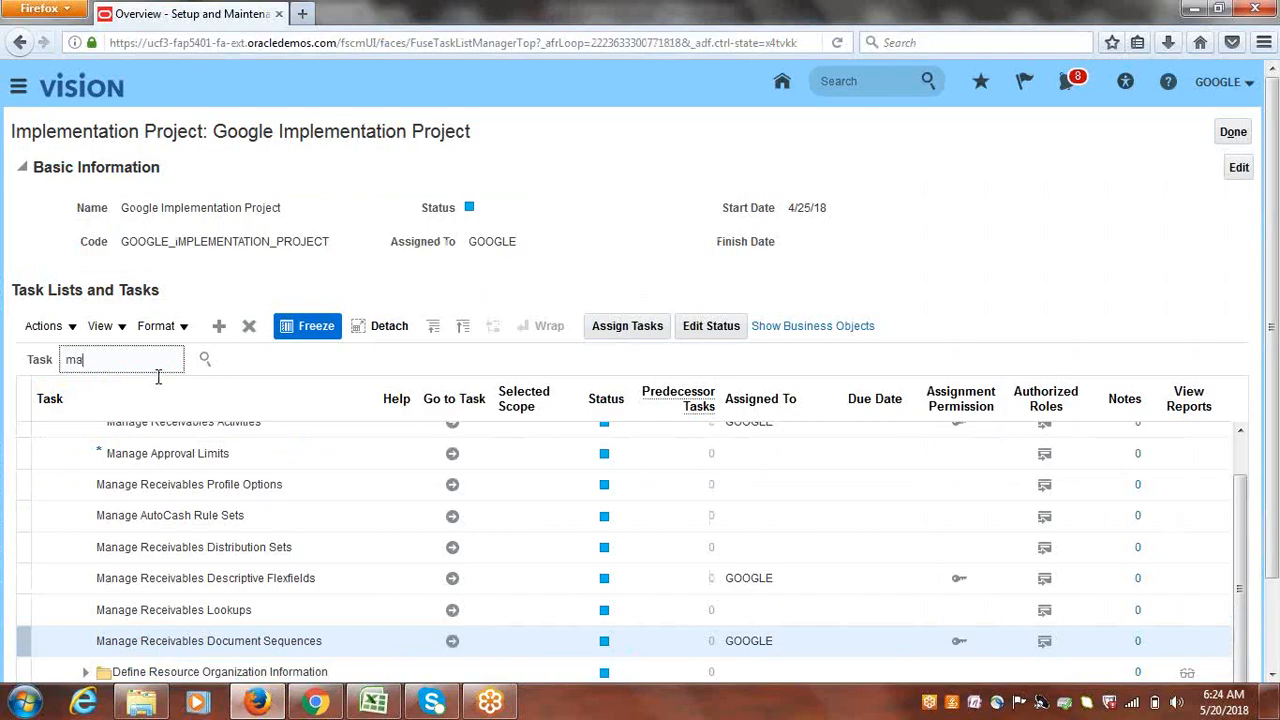
{"action": "type", "text": "nage customers"}
{"action": "key", "text": "Return"}
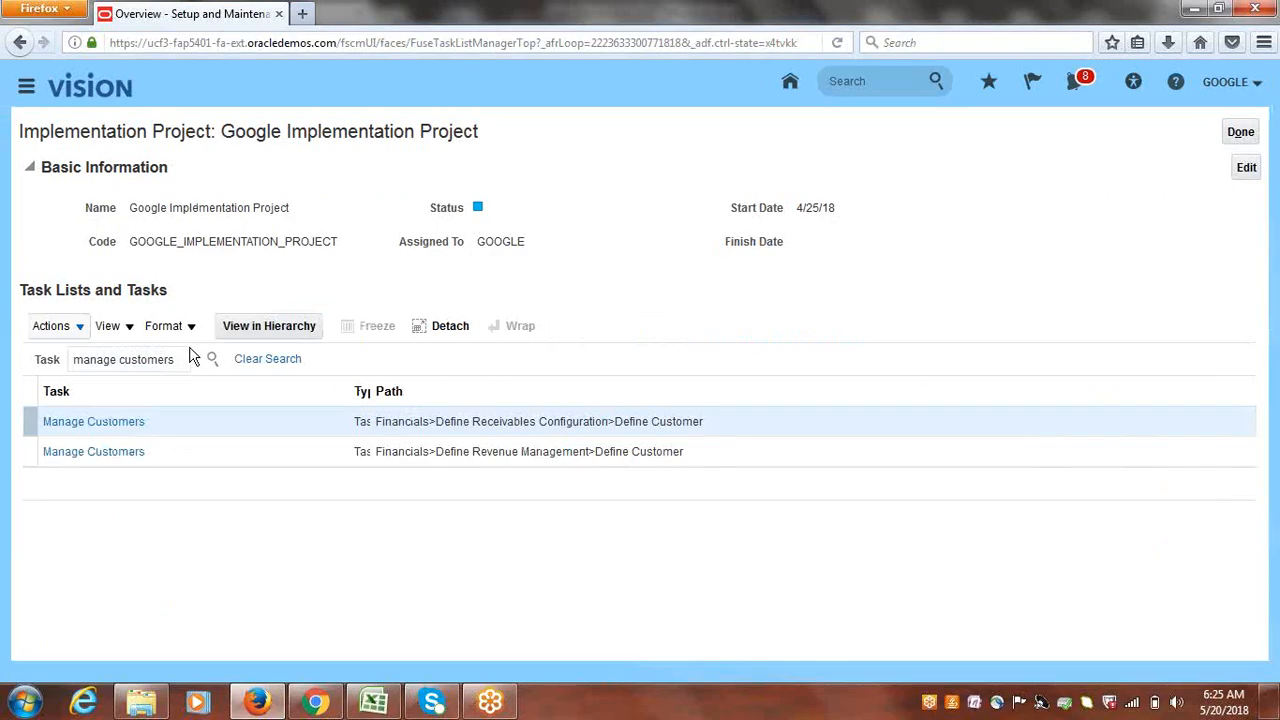
{"action": "left_click", "coordinate": [116, 424]}
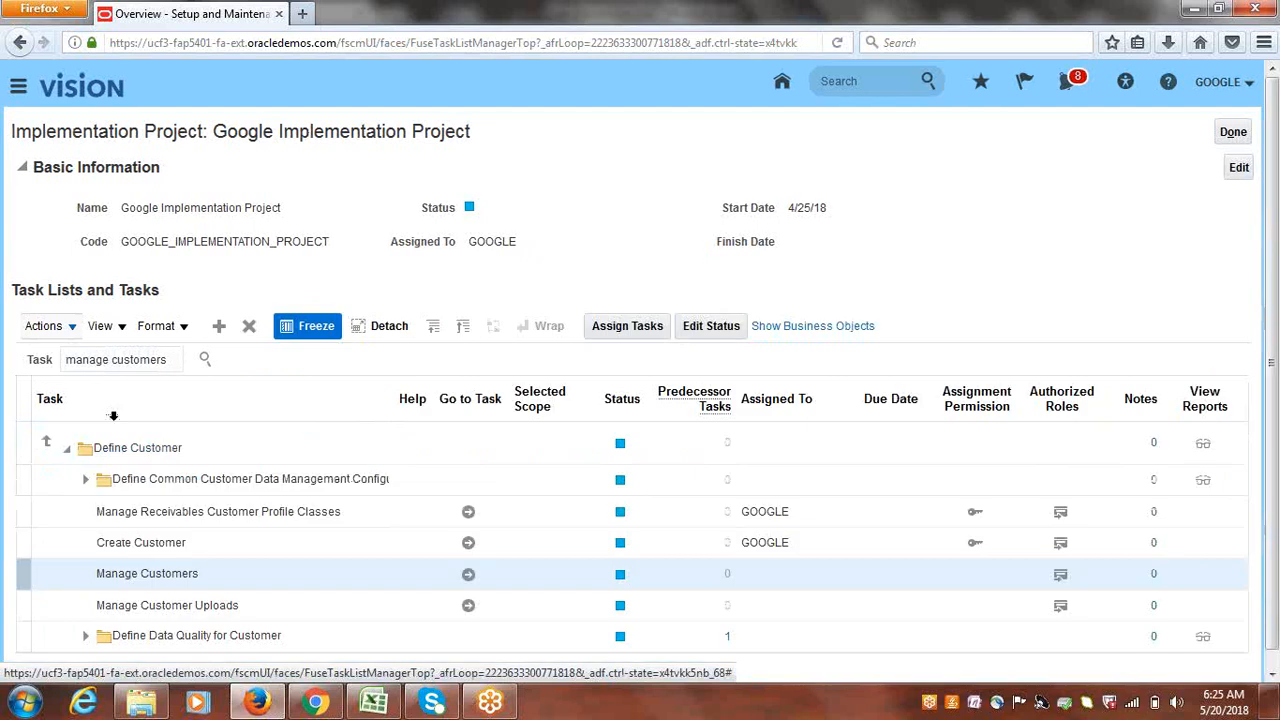
{"action": "left_click", "coordinate": [469, 575]}
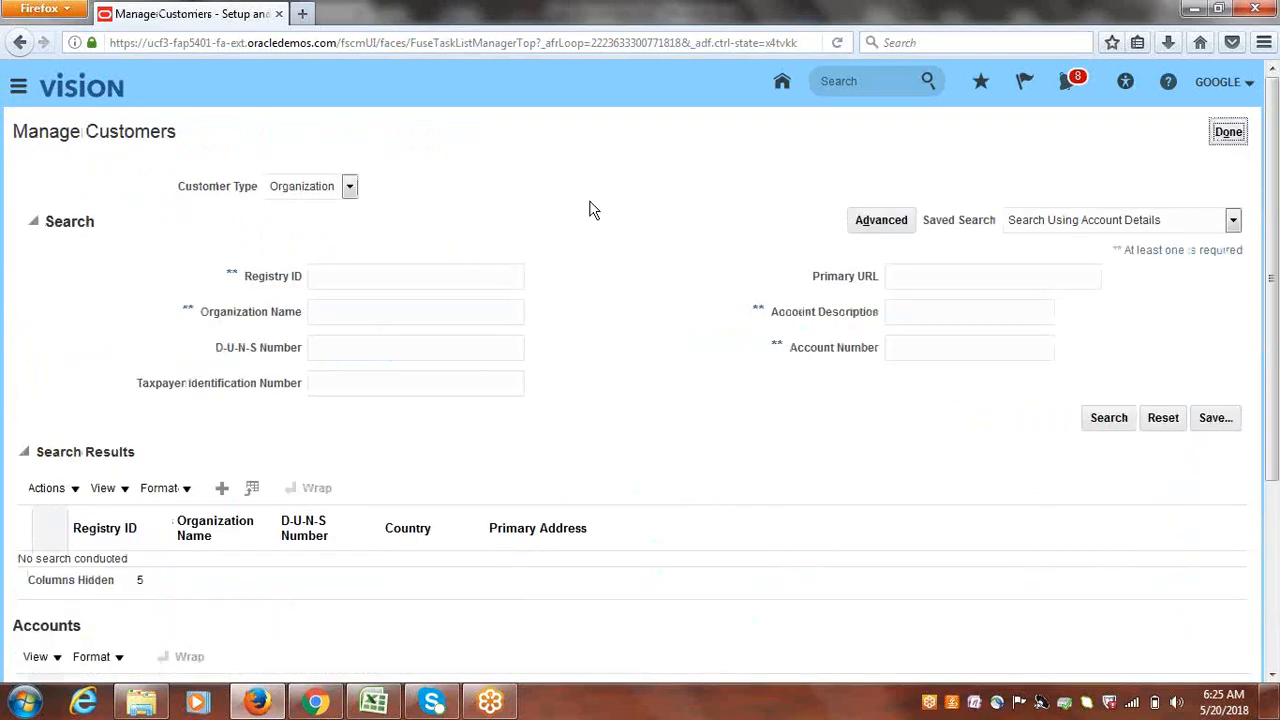
- Search organizations for 'Google Cu' and open the Google Customer-1 account's payment details
{"action": "left_click", "coordinate": [333, 311]}
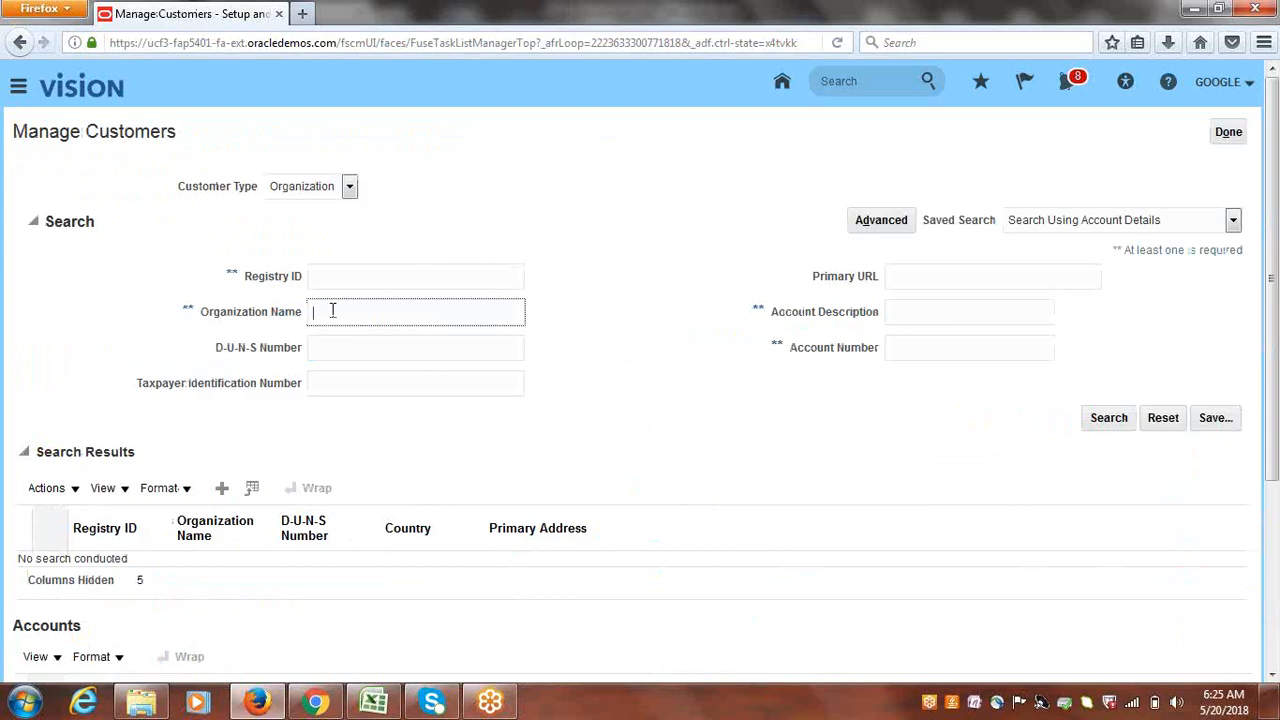
{"action": "type", "text": "Google Cu"}
{"action": "key", "text": "Return"}
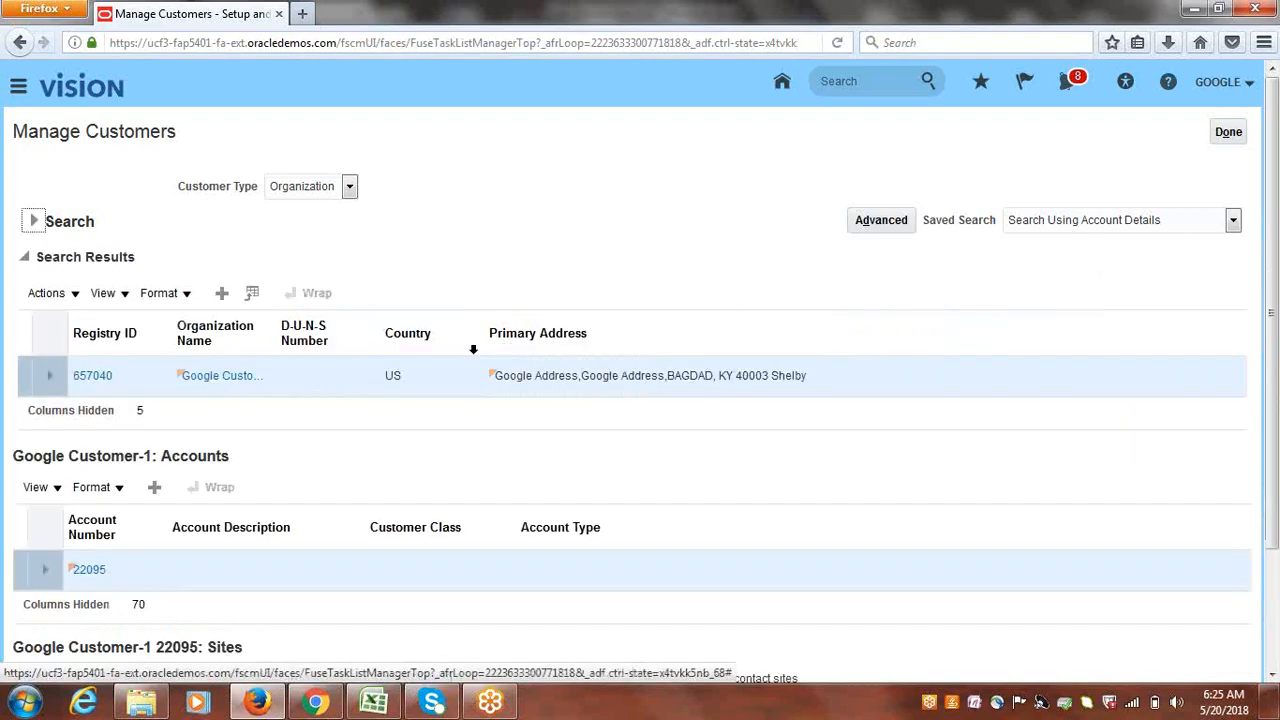
{"action": "scroll", "coordinate": [420, 450], "scroll_direction": "down", "scroll_amount": 3}
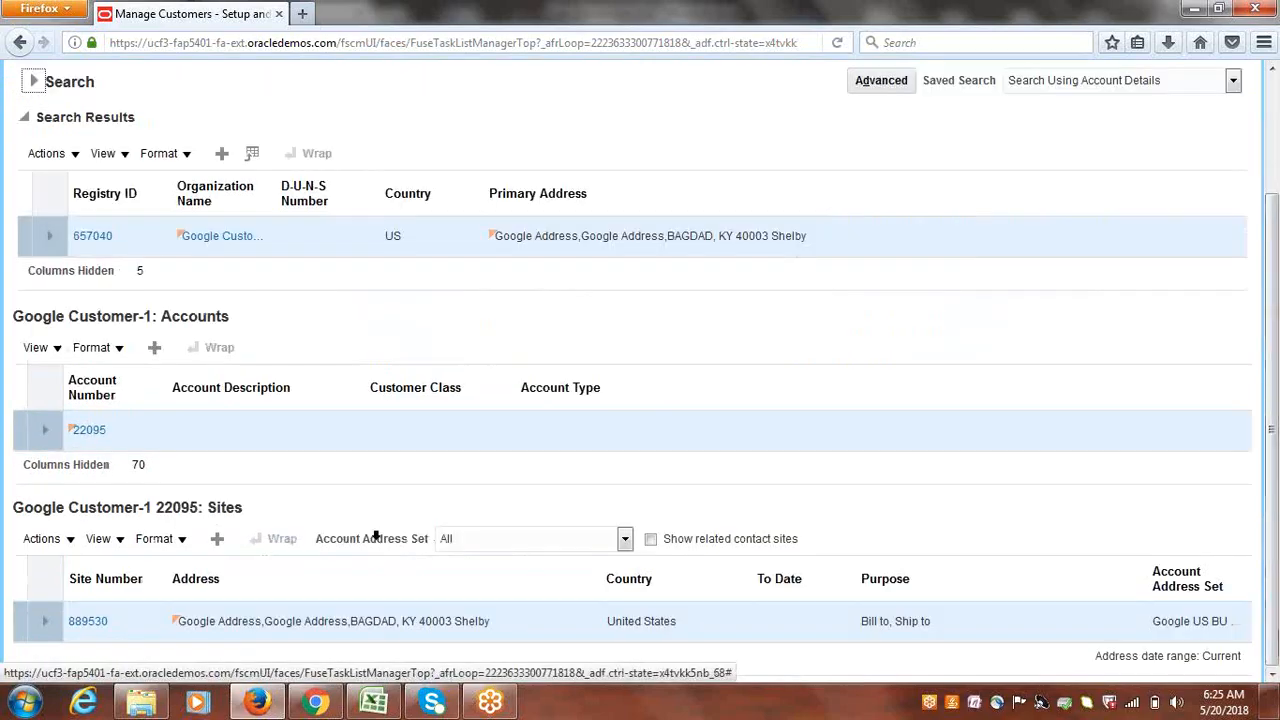
{"action": "left_click", "coordinate": [89, 430]}
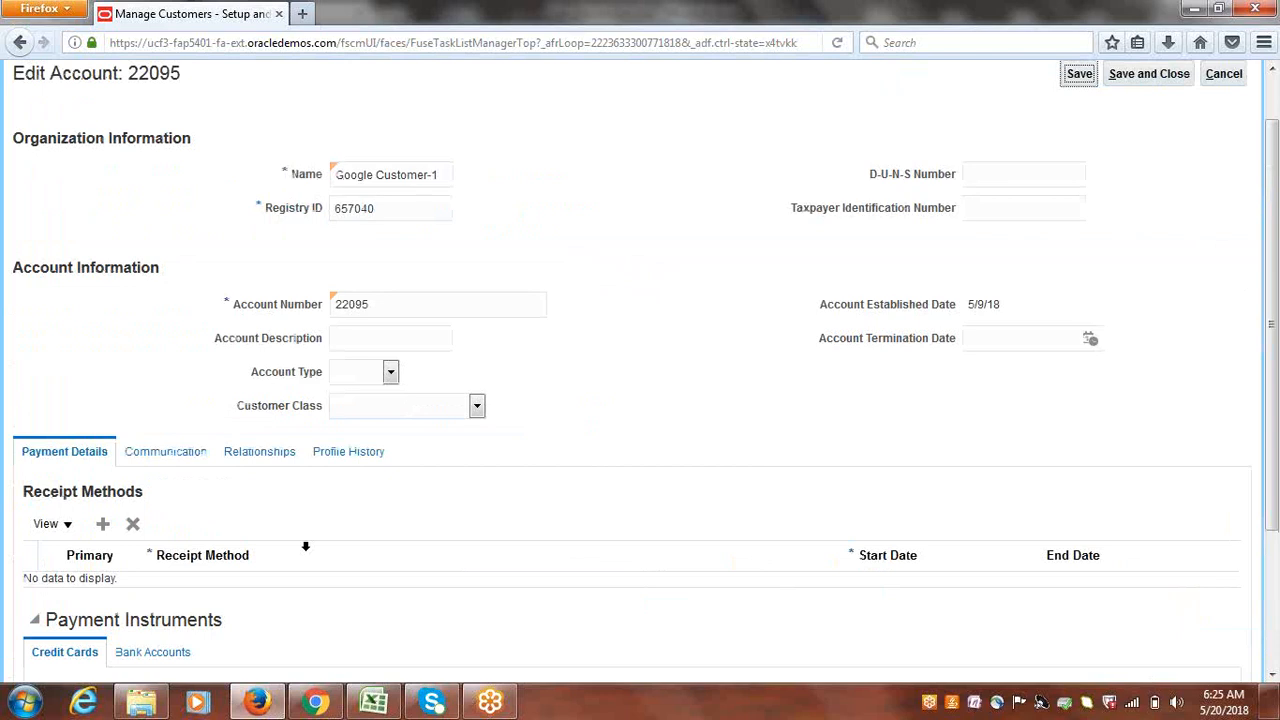
{"action": "left_click", "coordinate": [347, 455]}
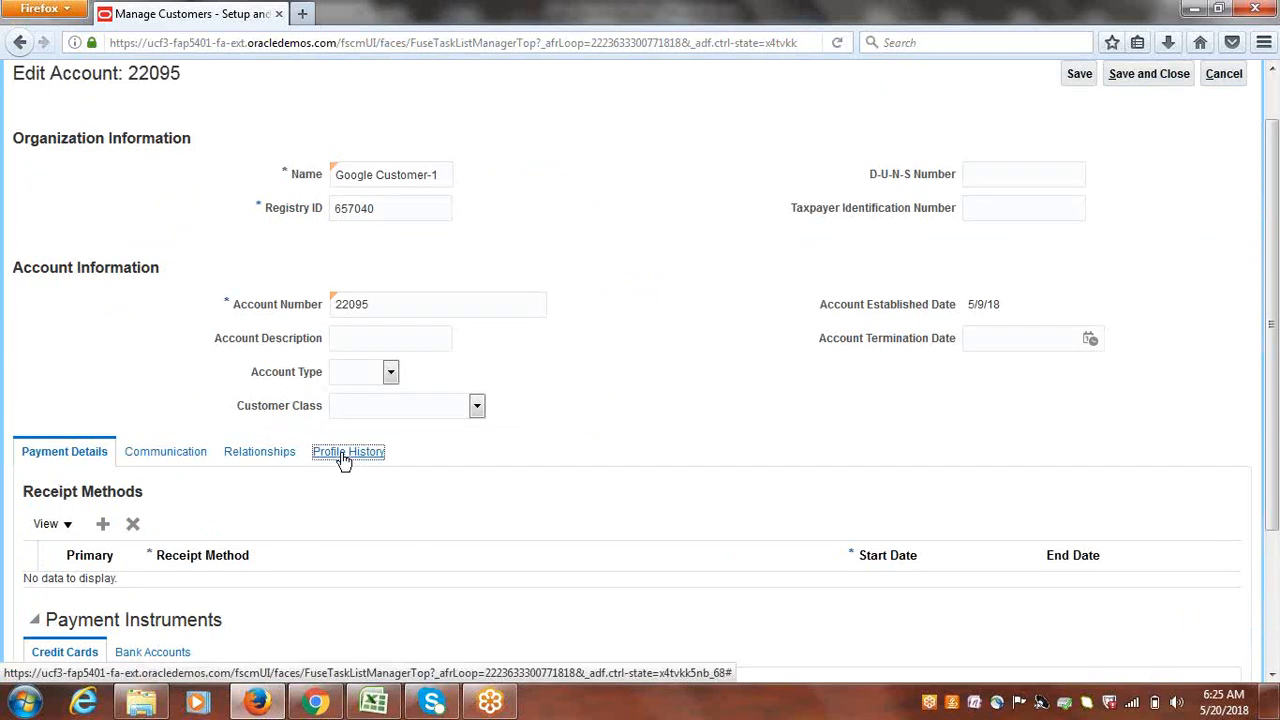
{"action": "left_click", "coordinate": [44, 455]}
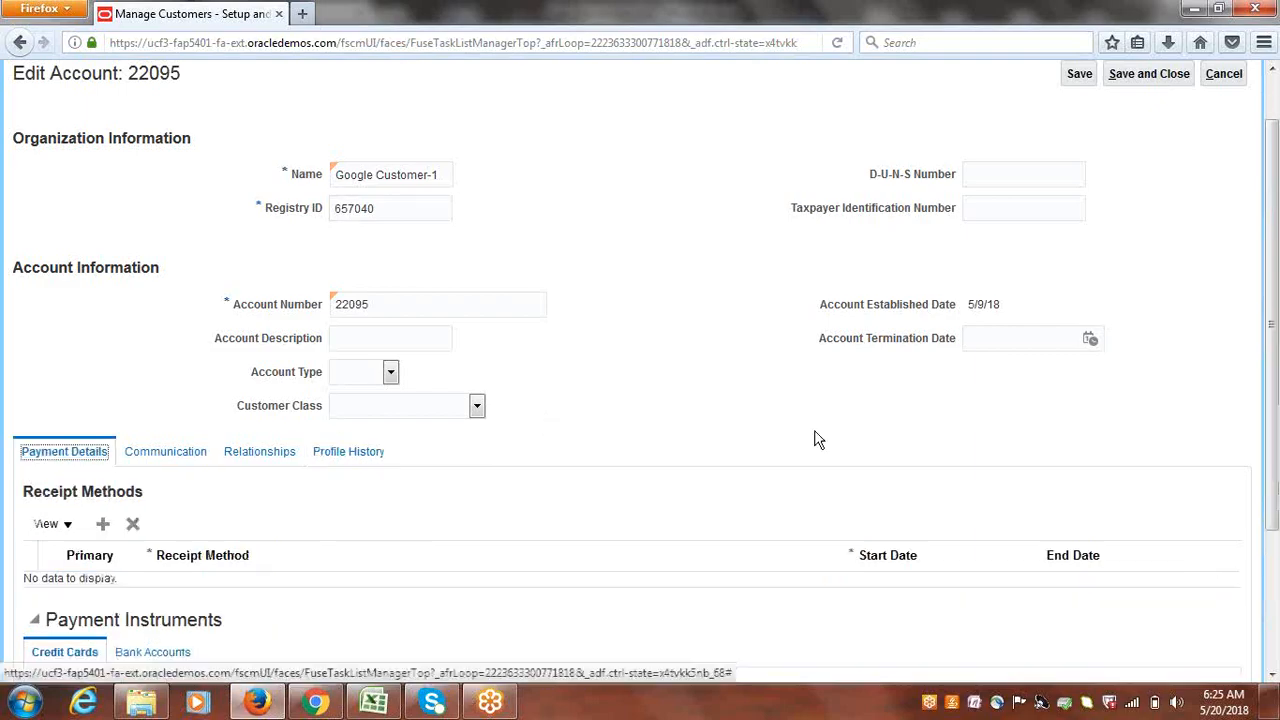
- Add Google Bank Transfers as the account's primary receipt method and show its bank accounts
{"action": "left_click_drag", "start_coordinate": [1275, 342], "coordinate": [1277, 514]}
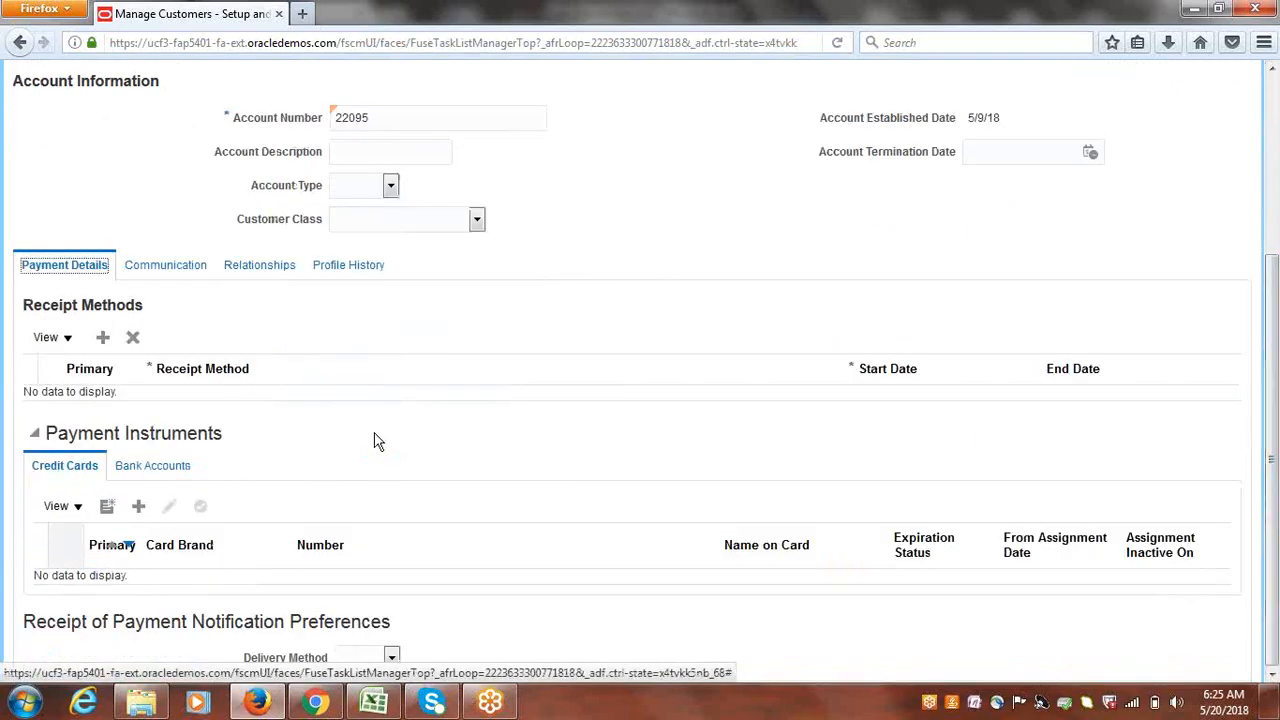
{"action": "left_click", "coordinate": [103, 337]}
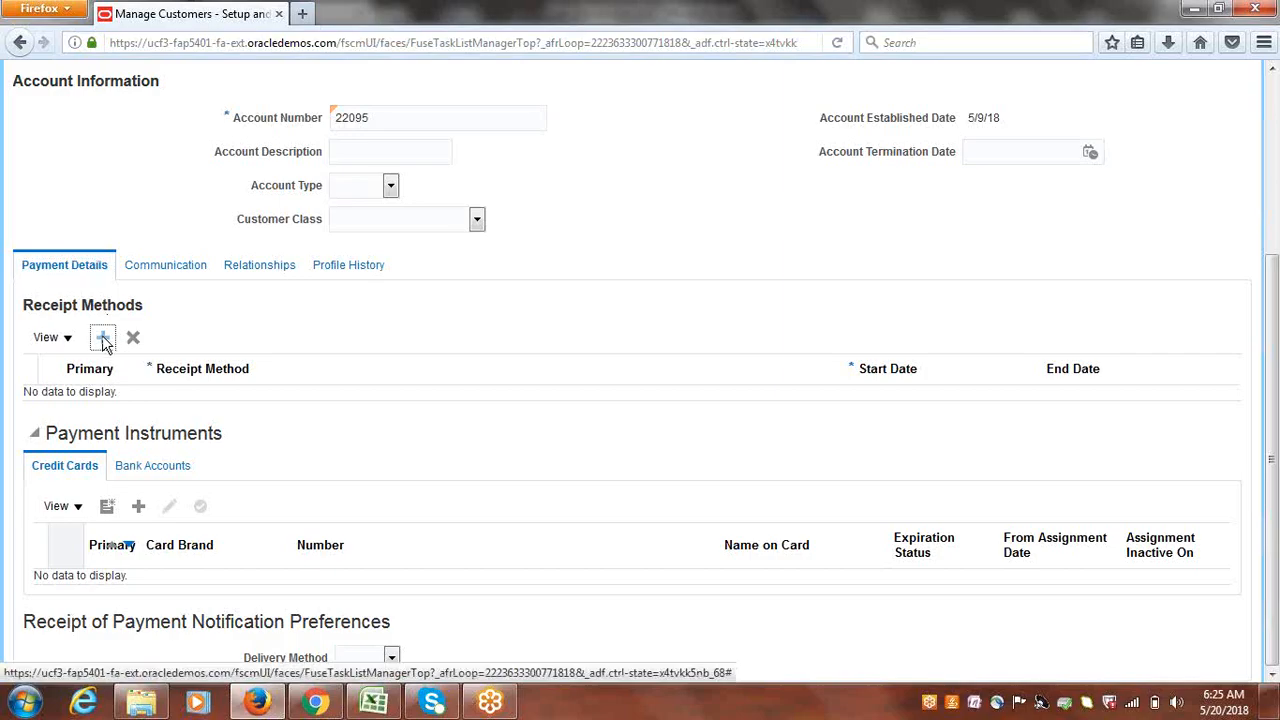
{"action": "left_click", "coordinate": [588, 407]}
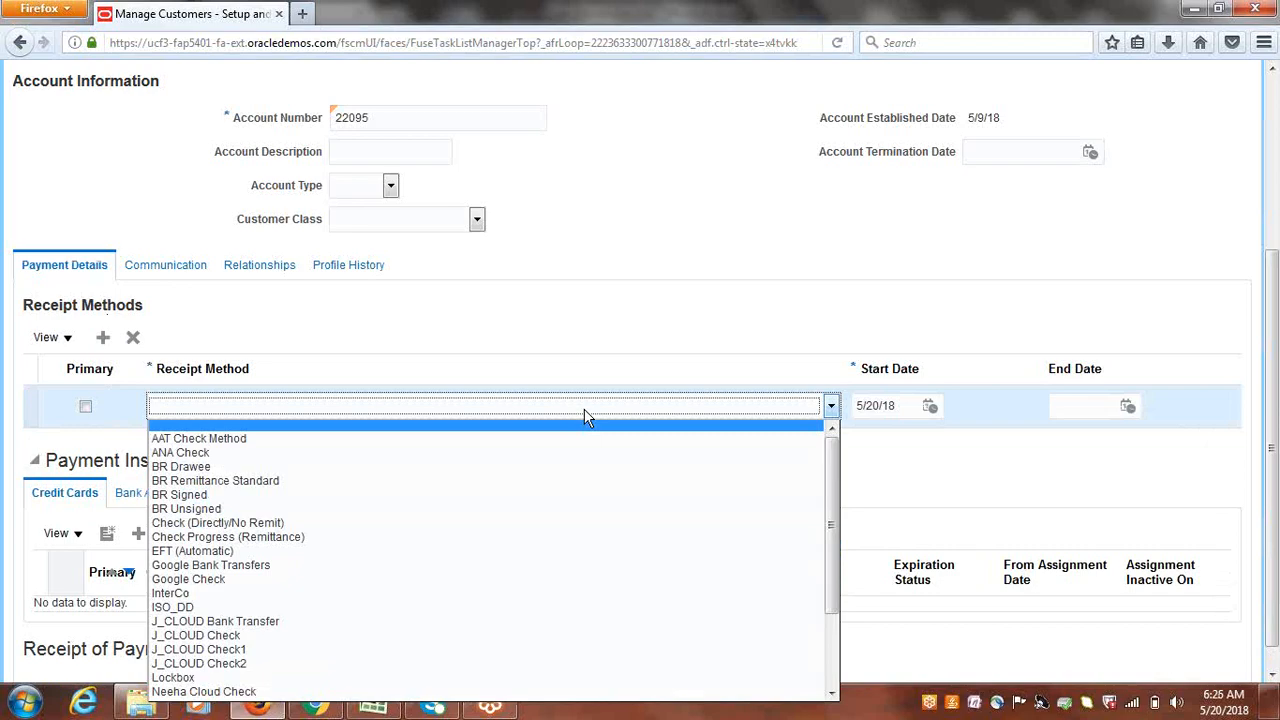
{"action": "left_click", "coordinate": [250, 565]}
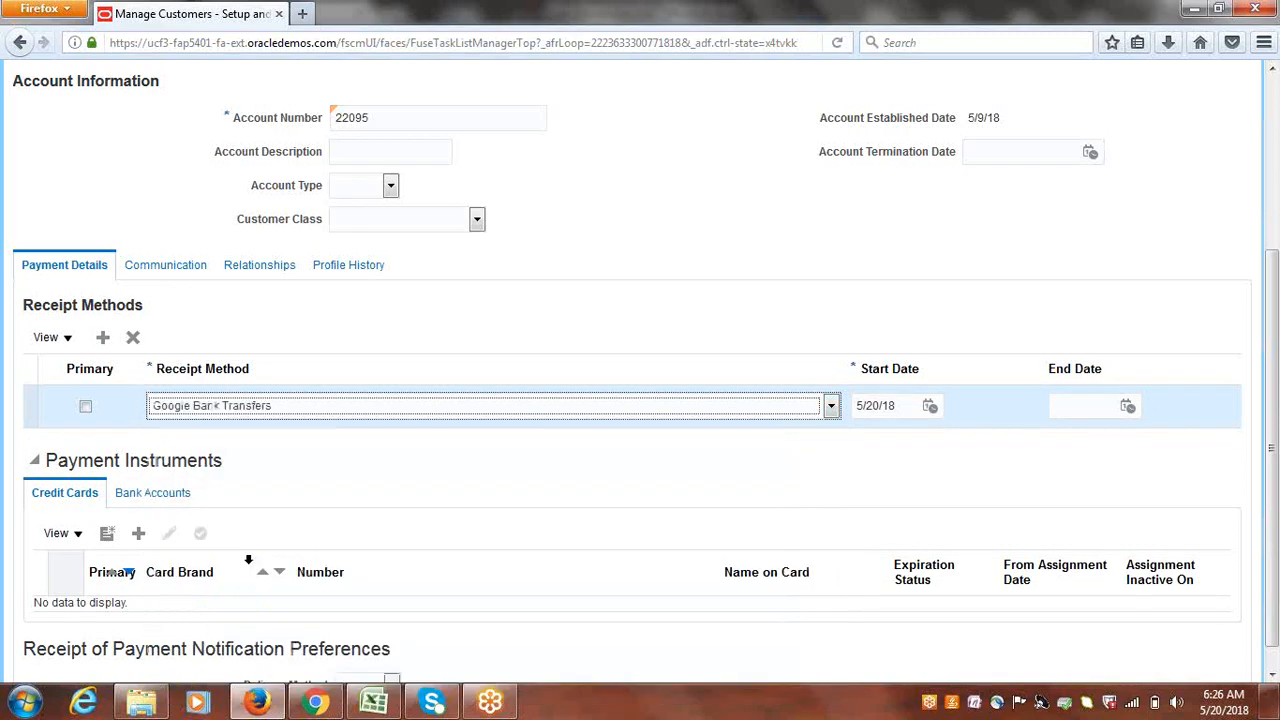
{"action": "left_click", "coordinate": [82, 415]}
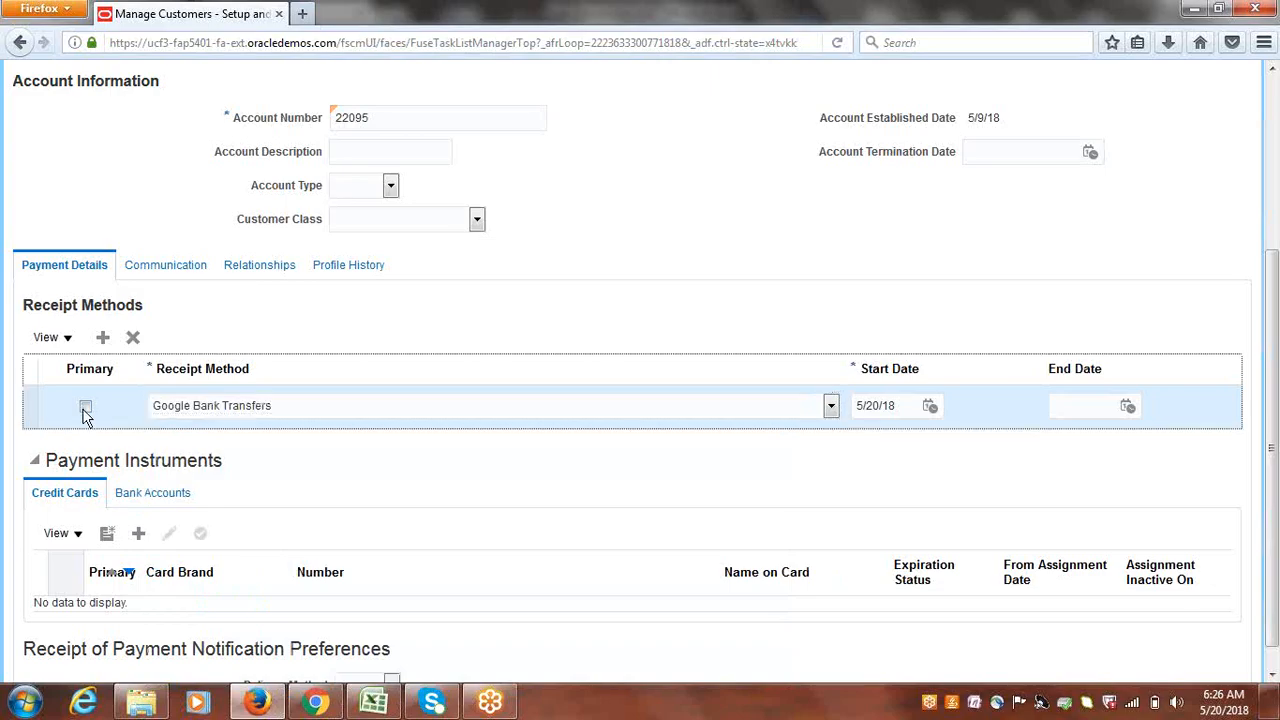
{"action": "left_click", "coordinate": [85, 409]}
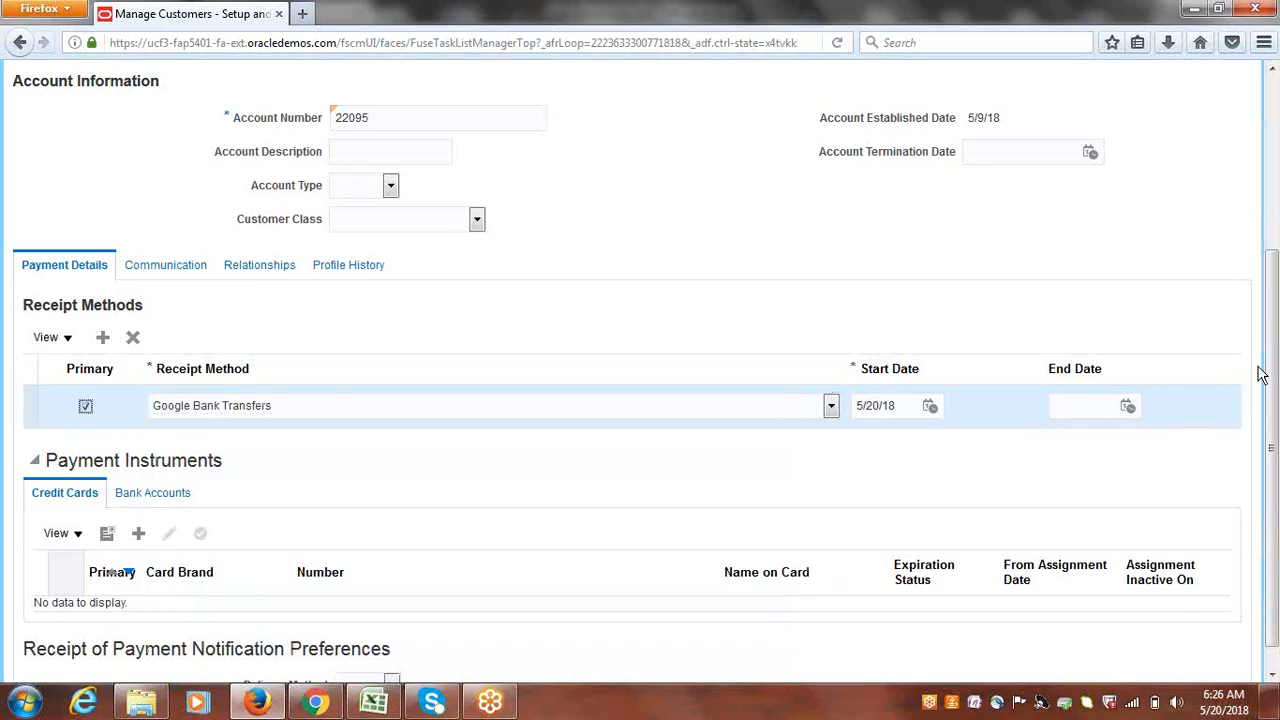
{"action": "scroll", "coordinate": [1270, 352], "scroll_direction": "down", "scroll_amount": 2}
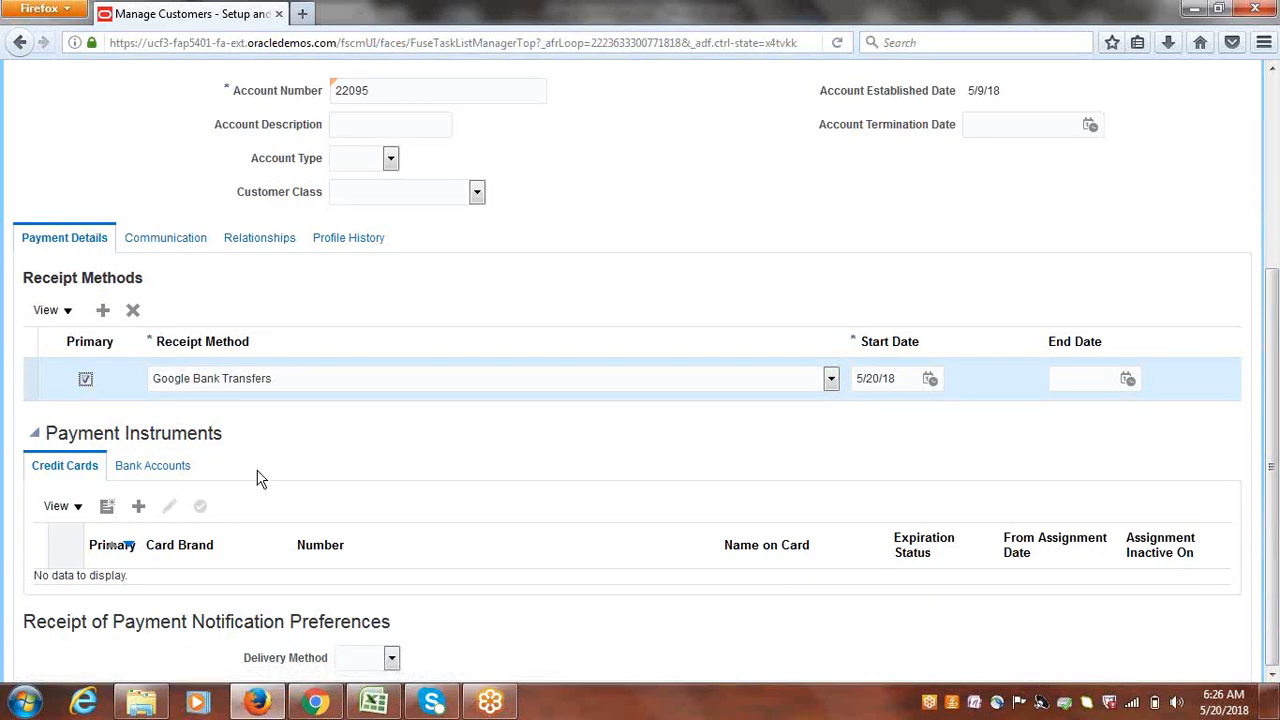
{"action": "left_click", "coordinate": [165, 475]}
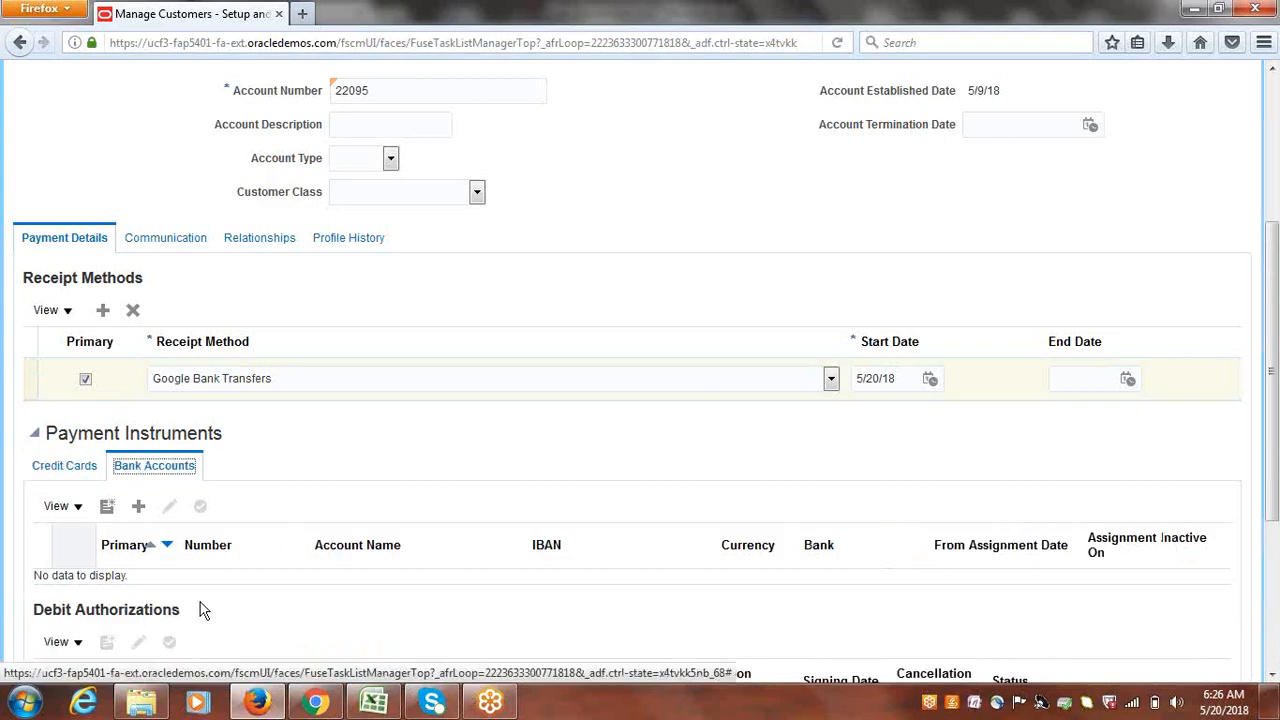
- Start a new customer bank account with United States as the country, found by code US
{"action": "left_click", "coordinate": [108, 508]}
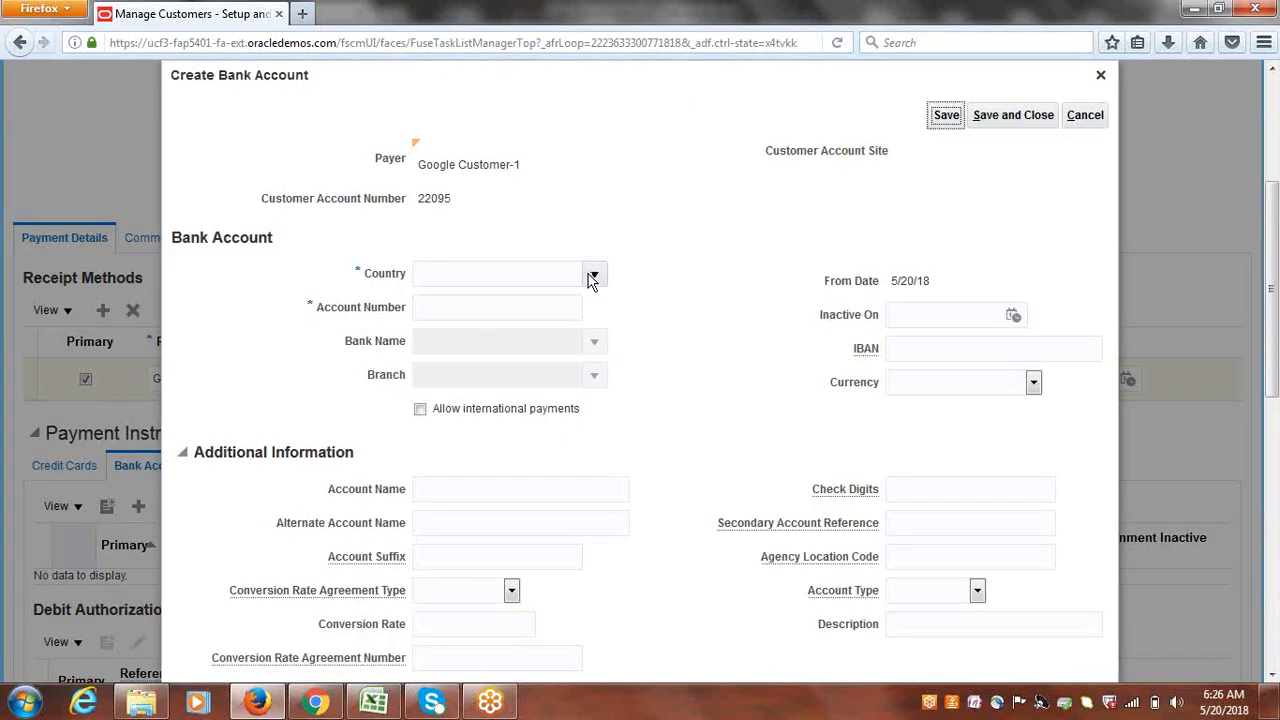
{"action": "left_click", "coordinate": [592, 278]}
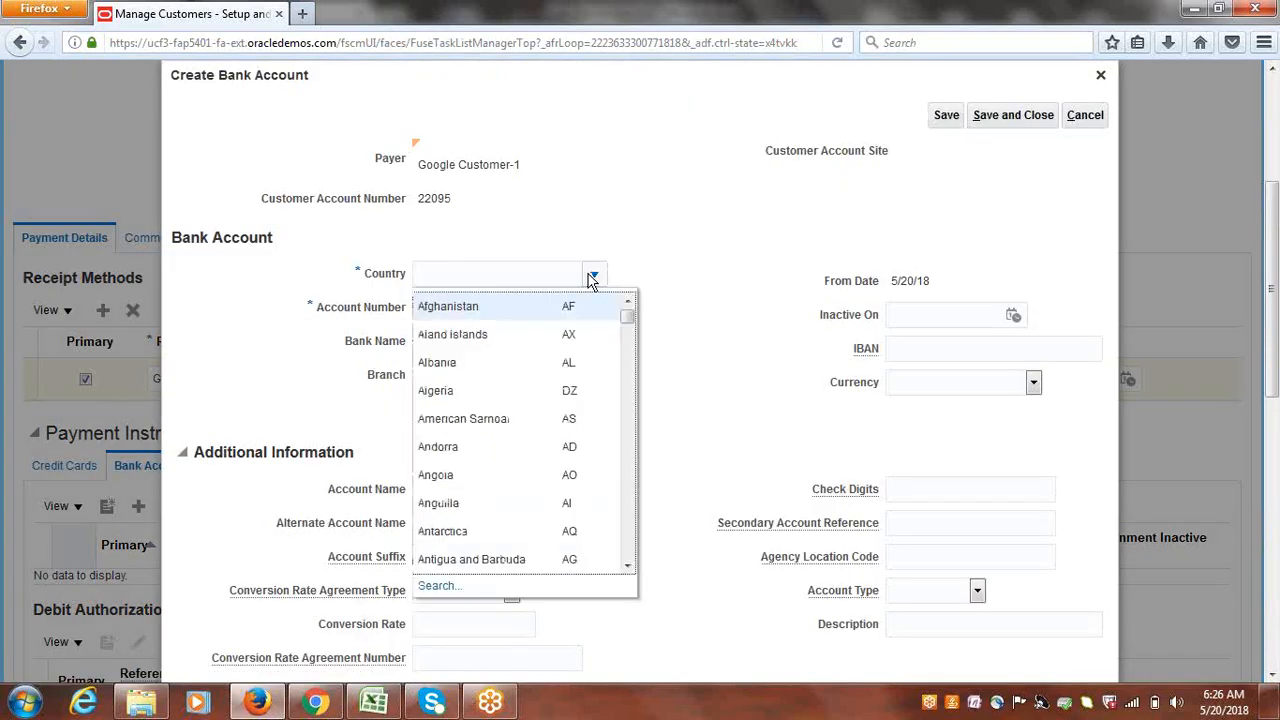
{"action": "left_click", "coordinate": [459, 586]}
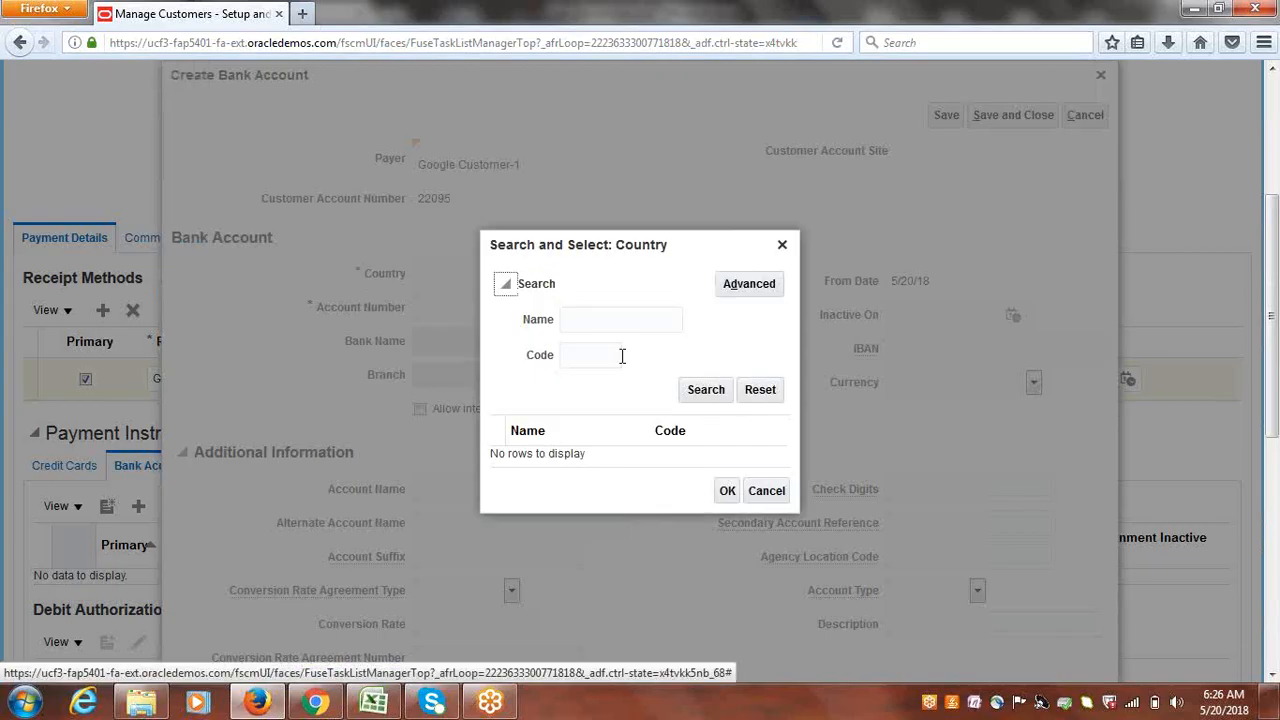
{"action": "left_click", "coordinate": [617, 357]}
{"action": "type", "text": "US"}
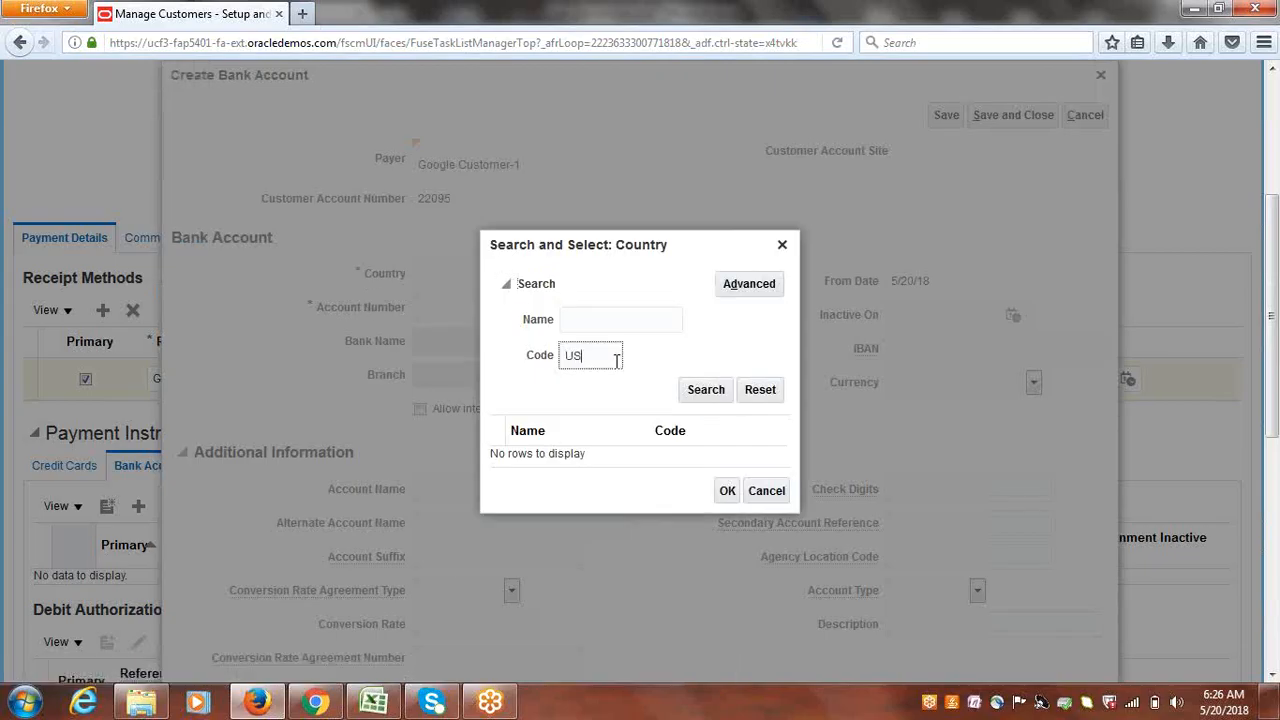
{"action": "left_click", "coordinate": [718, 394]}
{"action": "left_click", "coordinate": [565, 454]}
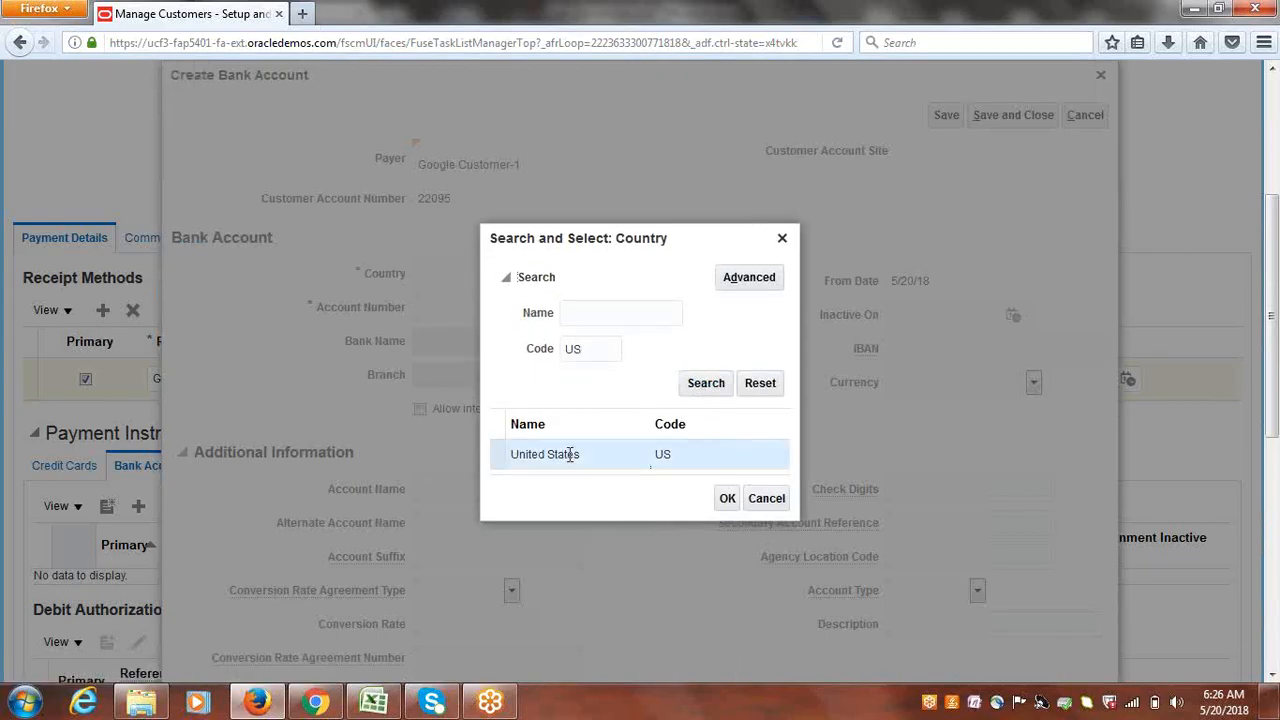
{"action": "left_click", "coordinate": [728, 500]}
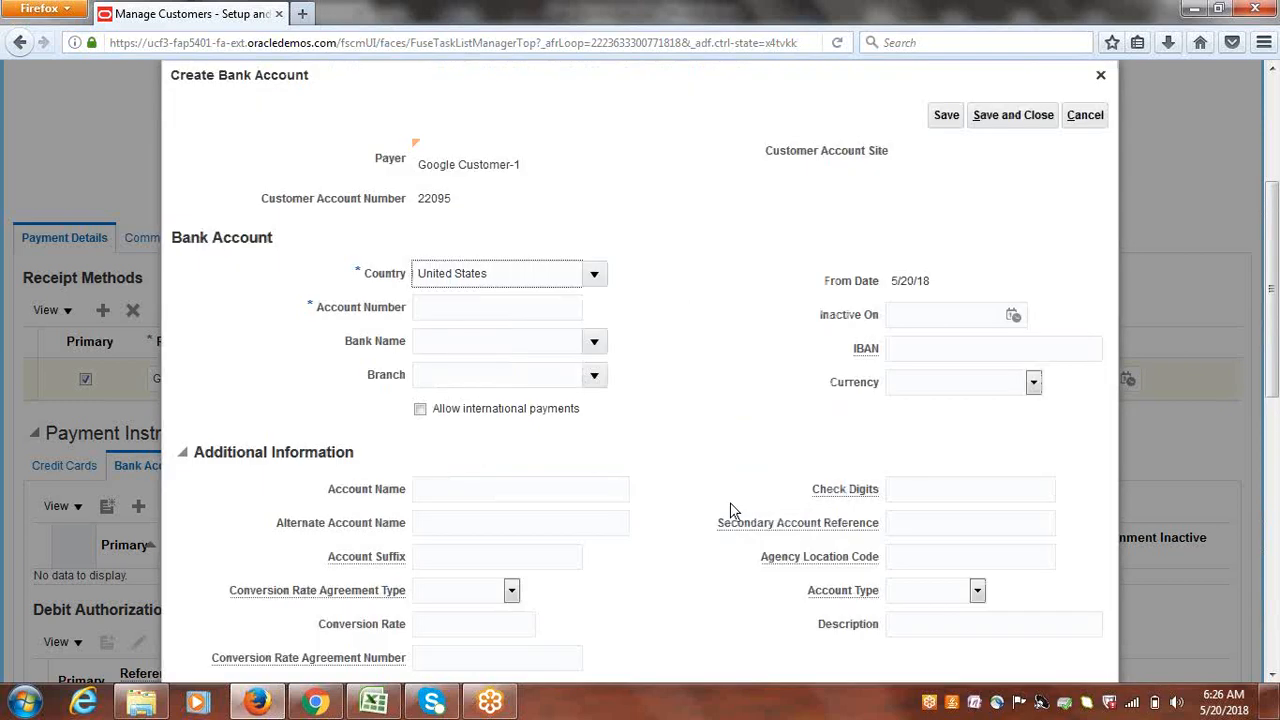
- Enter the bank account number and select Google Bank with Google Branch
{"action": "left_click", "coordinate": [516, 314]}
{"action": "type", "text": "8"}
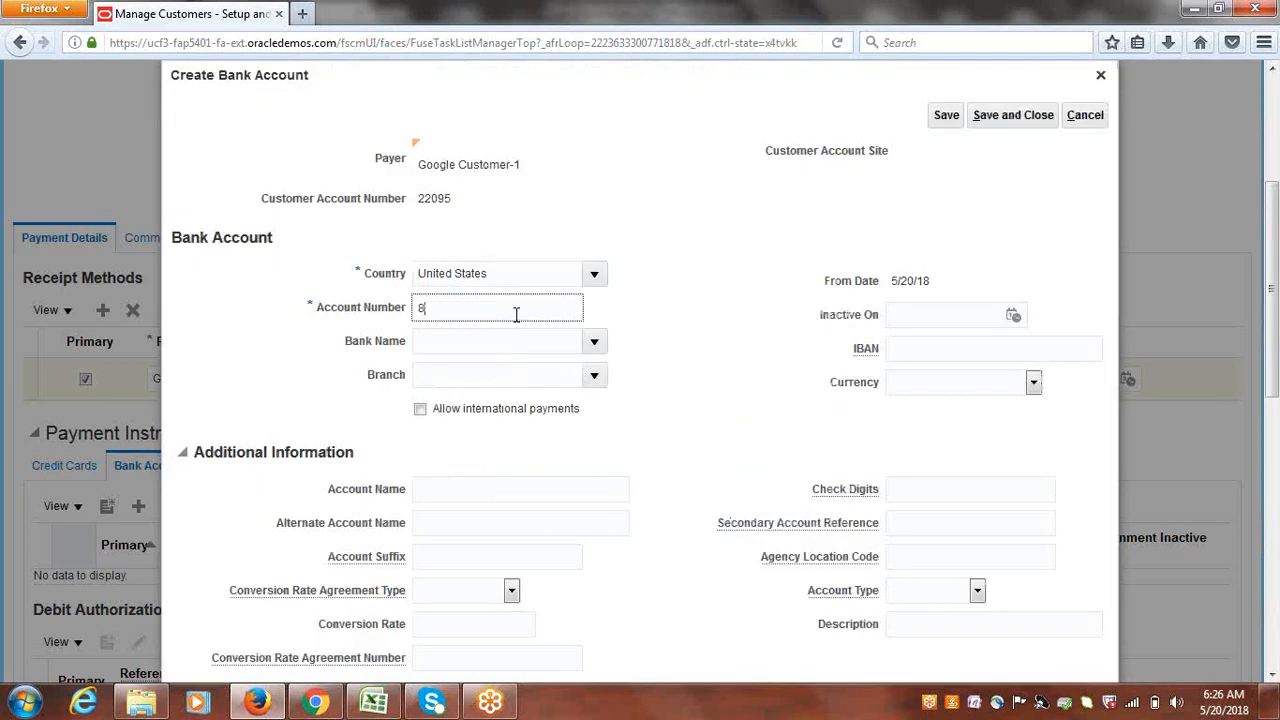
{"action": "type", "text": "888888887777777777"}
{"action": "key", "text": "BackSpace"}
{"action": "key", "text": "BackSpace"}
{"action": "key", "text": "Tab"}
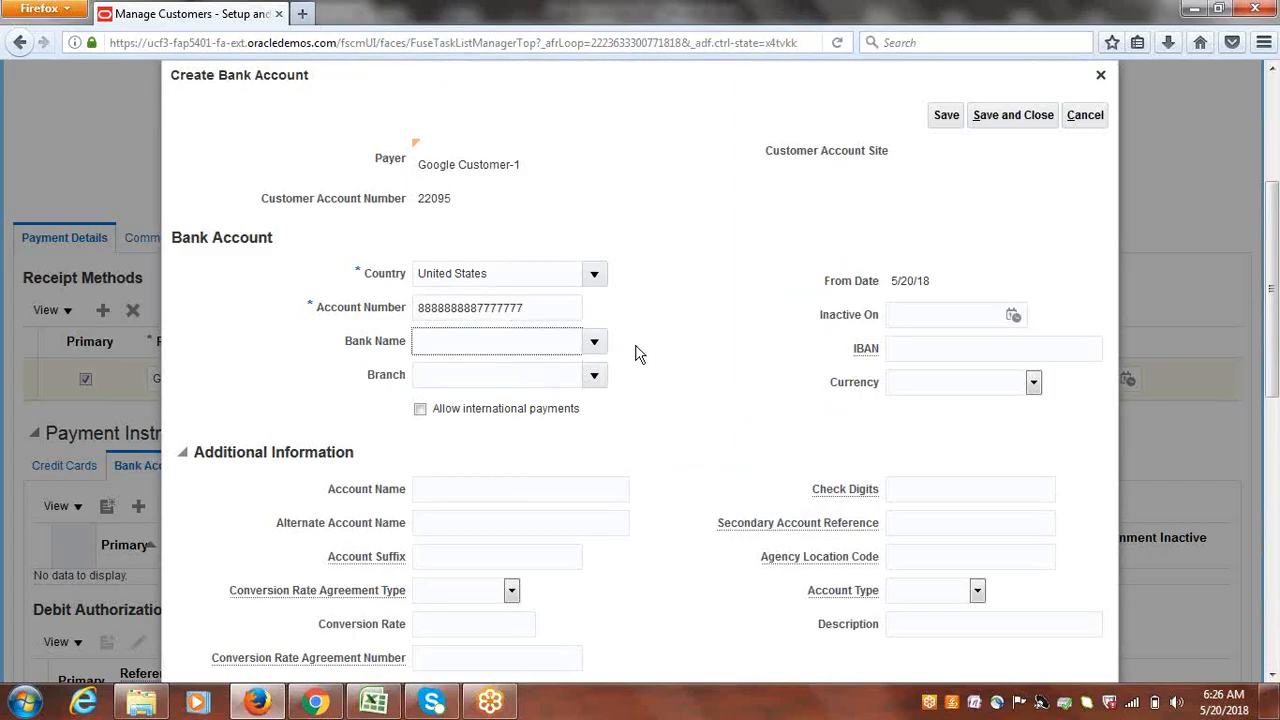
{"action": "left_click", "coordinate": [594, 342]}
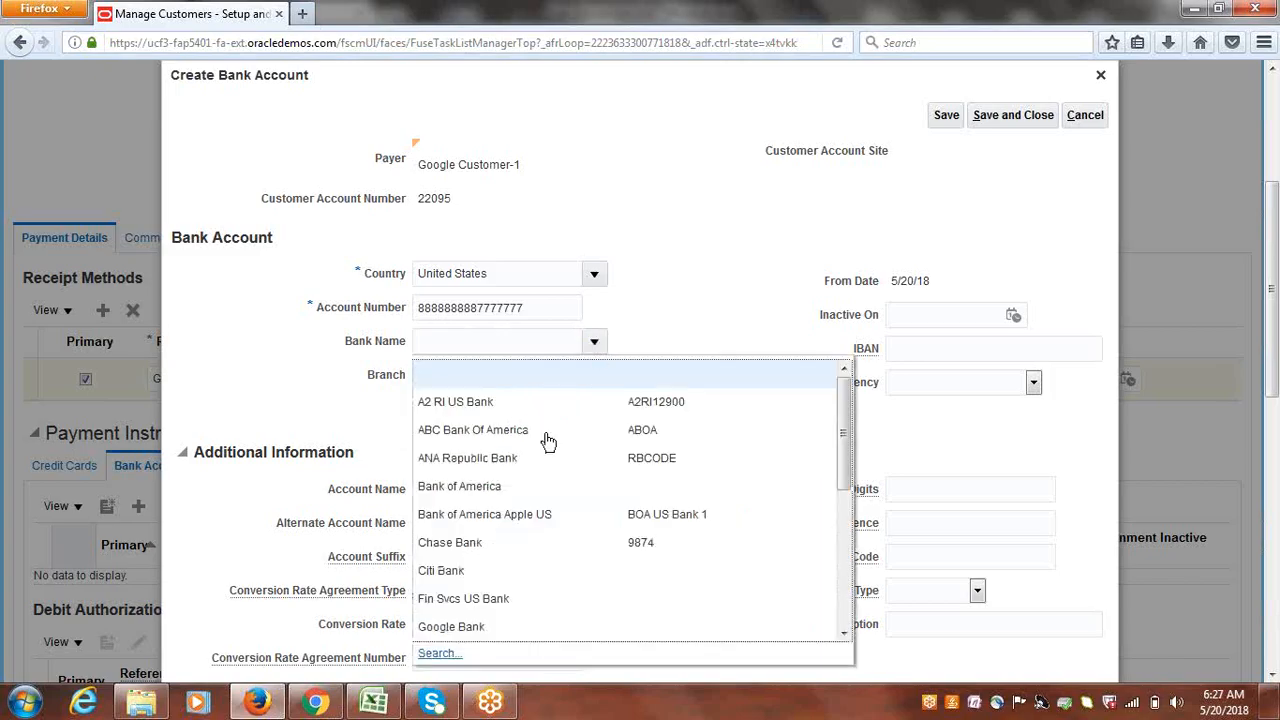
{"action": "left_click", "coordinate": [457, 626]}
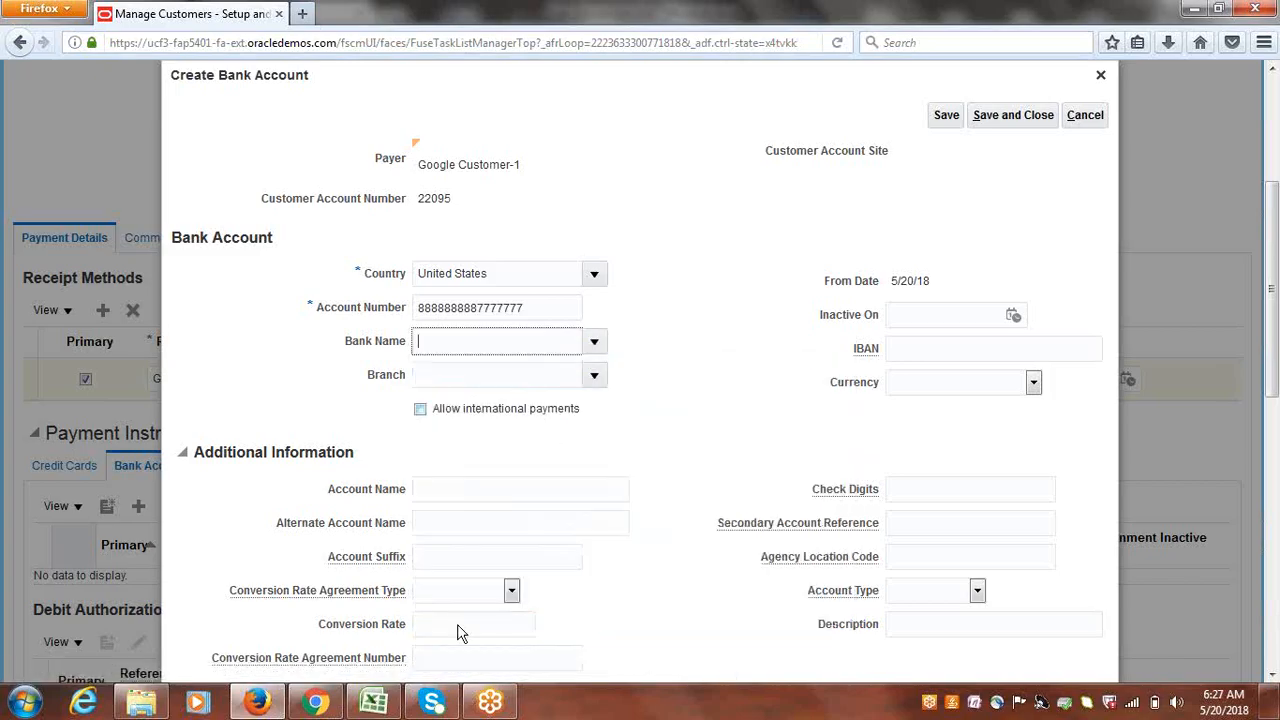
{"action": "left_click", "coordinate": [593, 380]}
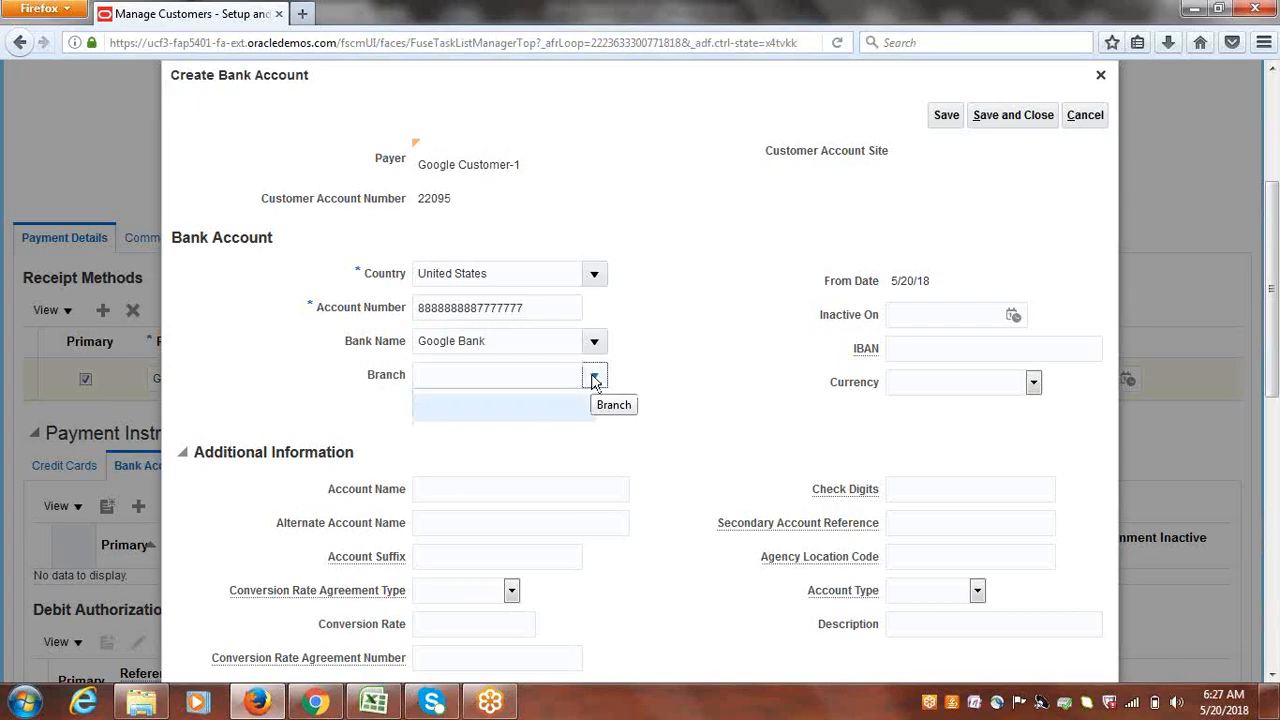
{"action": "left_click", "coordinate": [538, 430]}
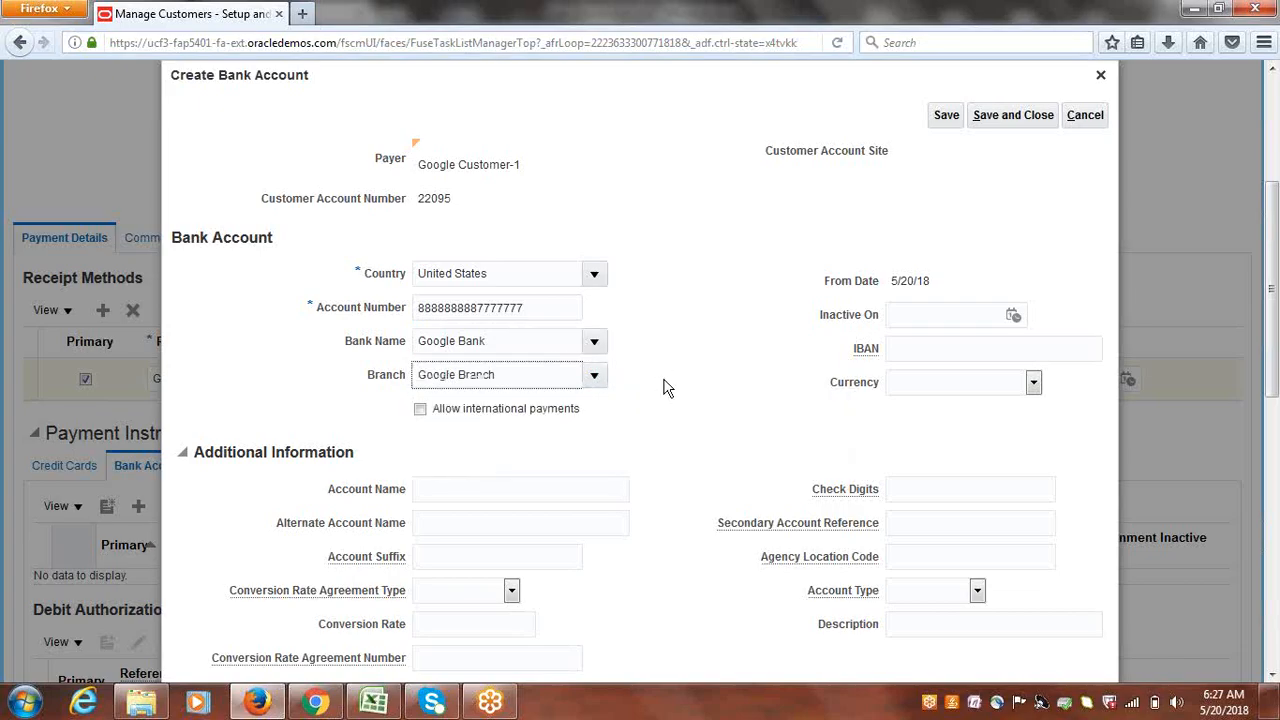
- Name the account 'Google Customer Account', save it, and dismiss the confirmation
{"action": "left_click_drag", "start_coordinate": [1274, 218], "coordinate": [1274, 276]}
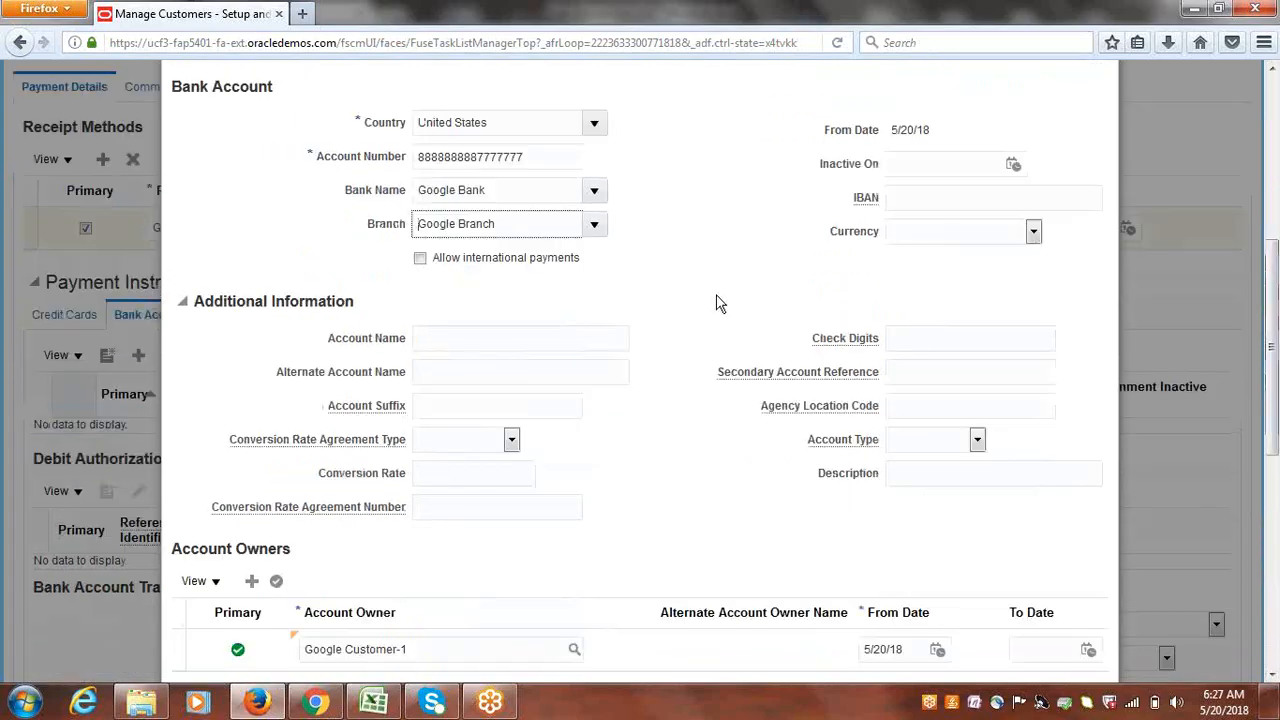
{"action": "left_click", "coordinate": [497, 340]}
{"action": "type", "text": "g"}
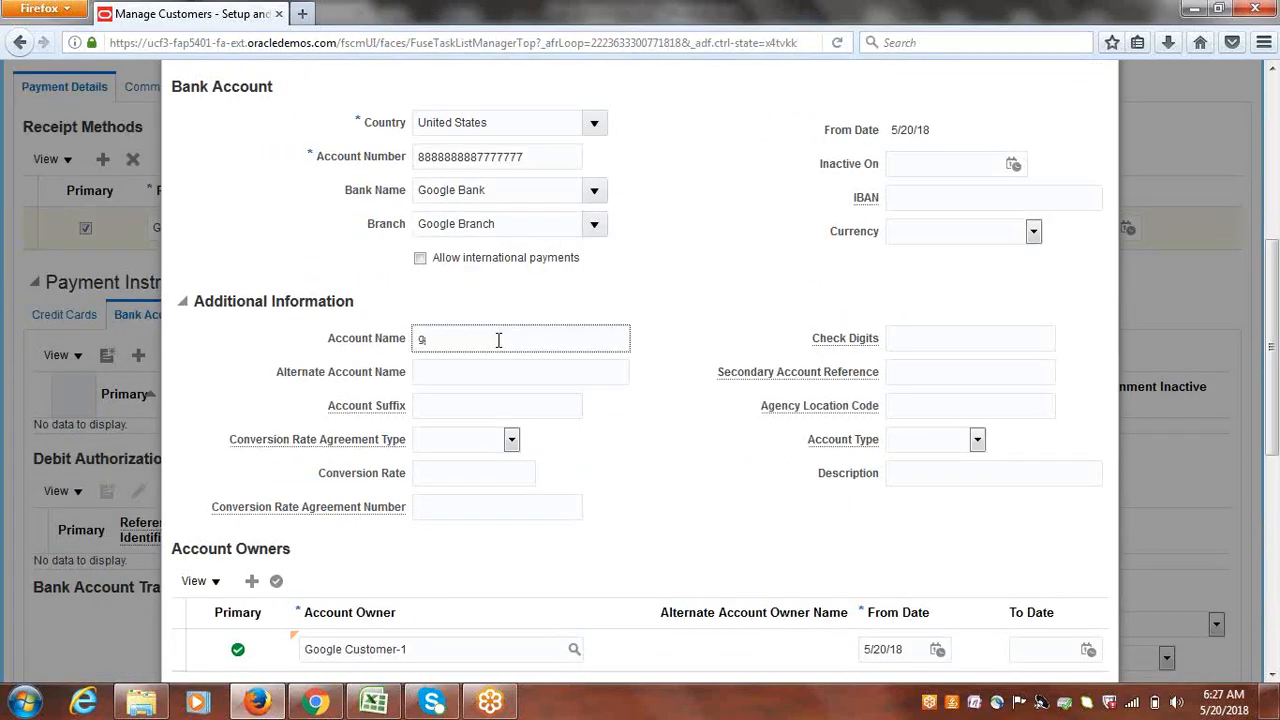
{"action": "key", "text": "BackSpace"}
{"action": "type", "text": "Google Customer Account"}
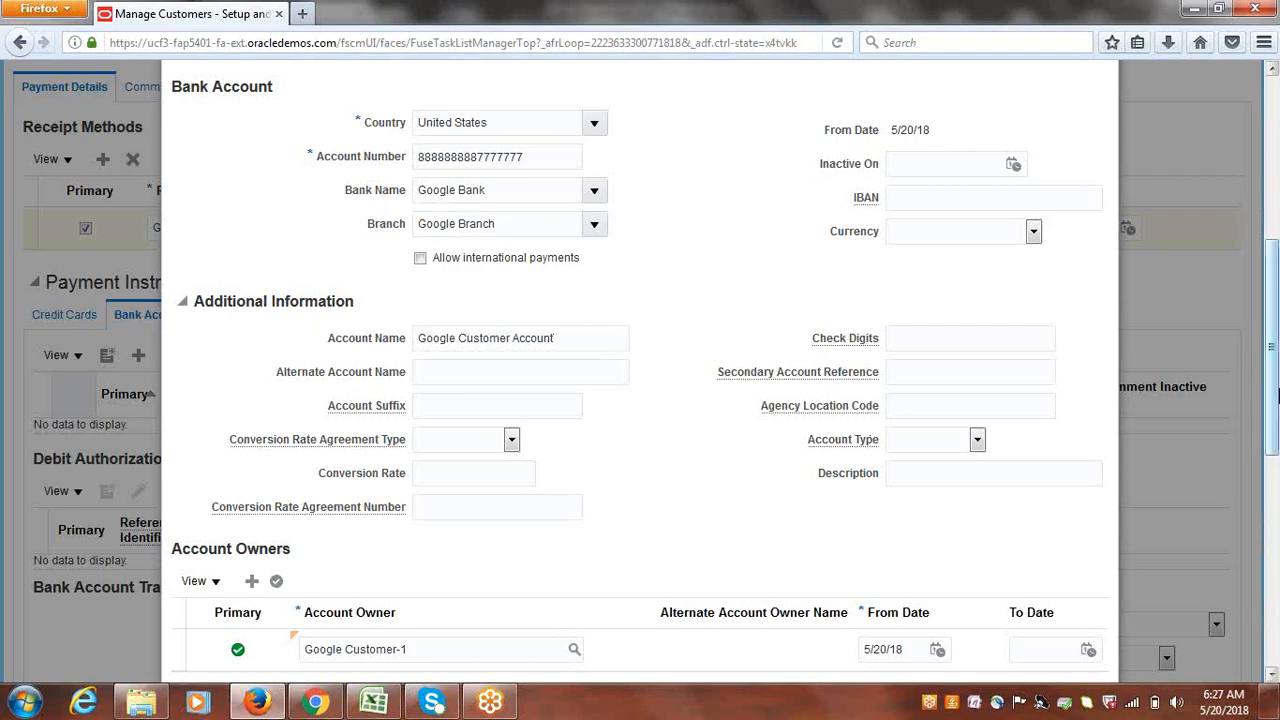
{"action": "left_click_drag", "start_coordinate": [1275, 395], "coordinate": [1271, 222]}
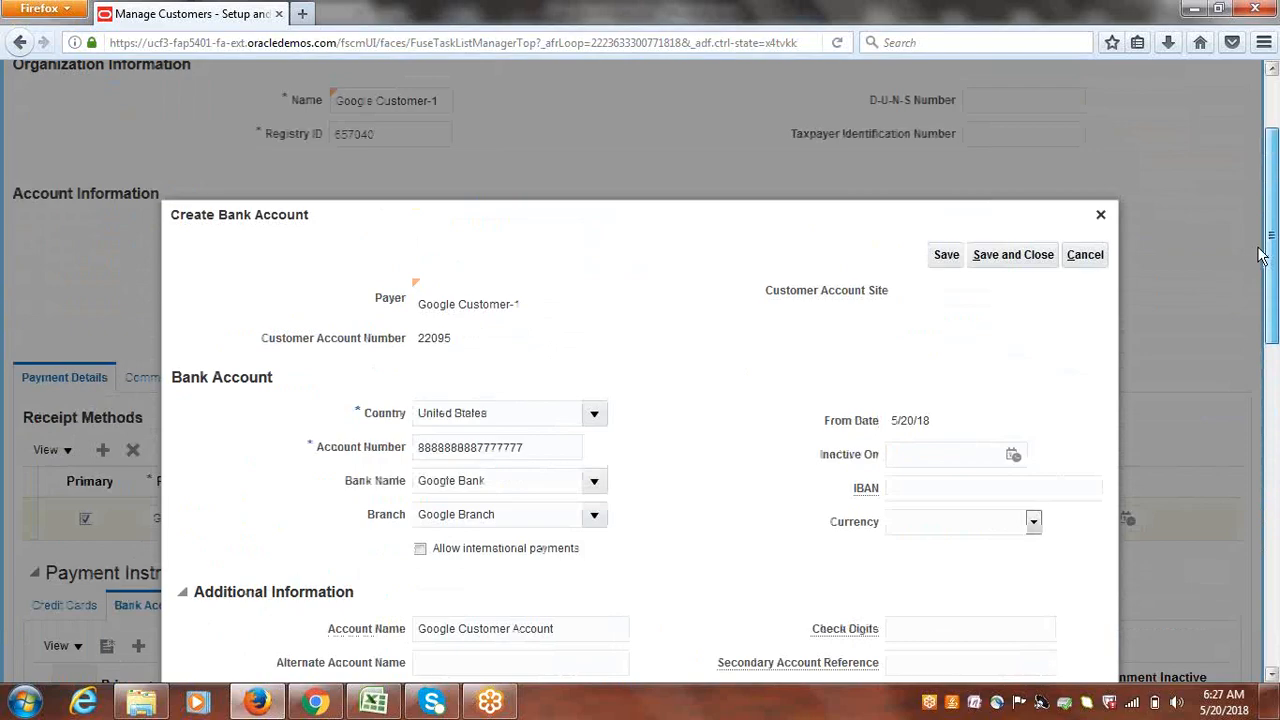
{"action": "left_click", "coordinate": [1013, 257]}
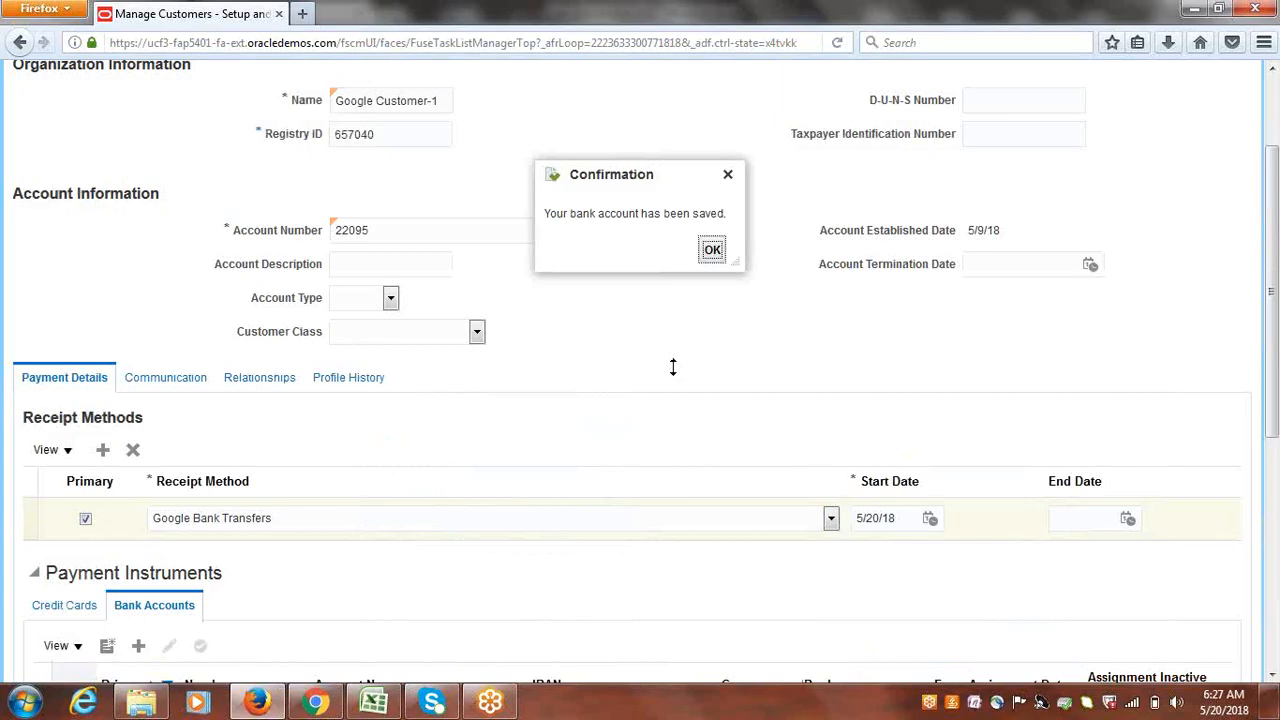
{"action": "left_click", "coordinate": [712, 249]}
- Save and close the customer account listing Google Bank, then open site 889530 for editing
{"action": "left_click_drag", "start_coordinate": [1272, 290], "coordinate": [1277, 690]}
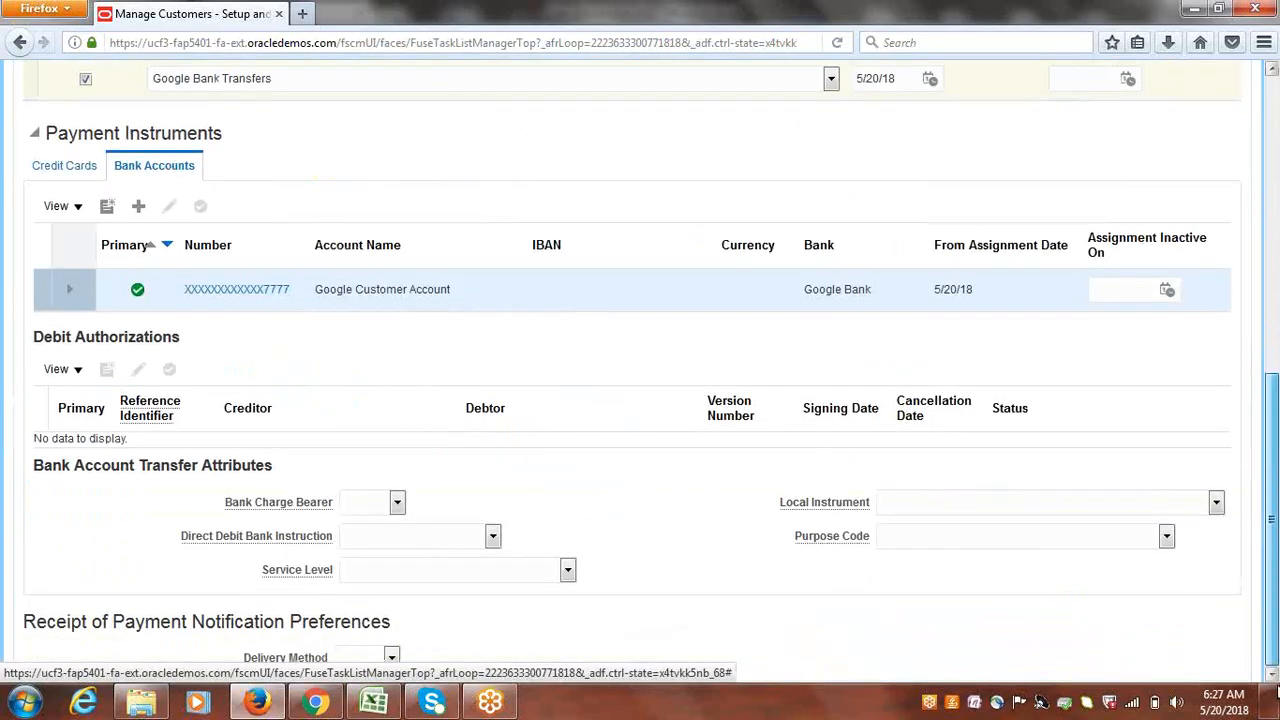
{"action": "scroll", "coordinate": [1262, 508], "scroll_direction": "up", "scroll_amount": 2}
{"action": "scroll", "coordinate": [1262, 508], "scroll_direction": "up", "scroll_amount": 8}
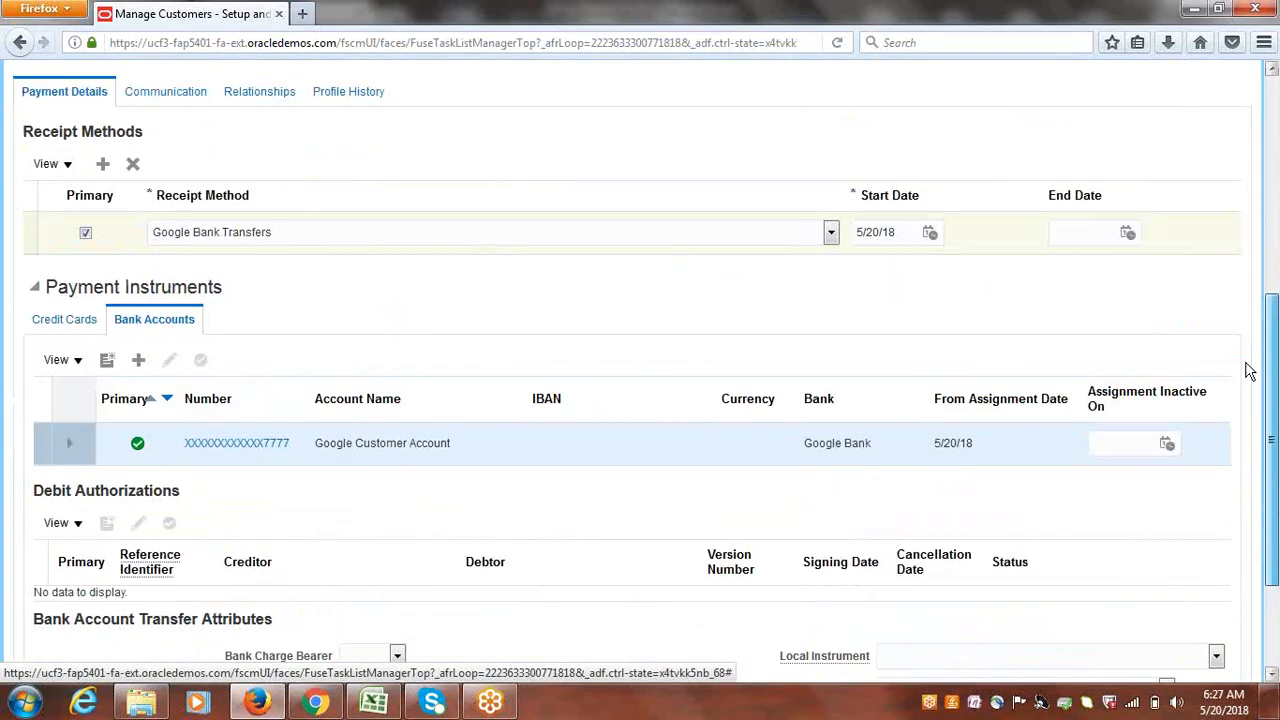
{"action": "left_click", "coordinate": [1149, 133]}
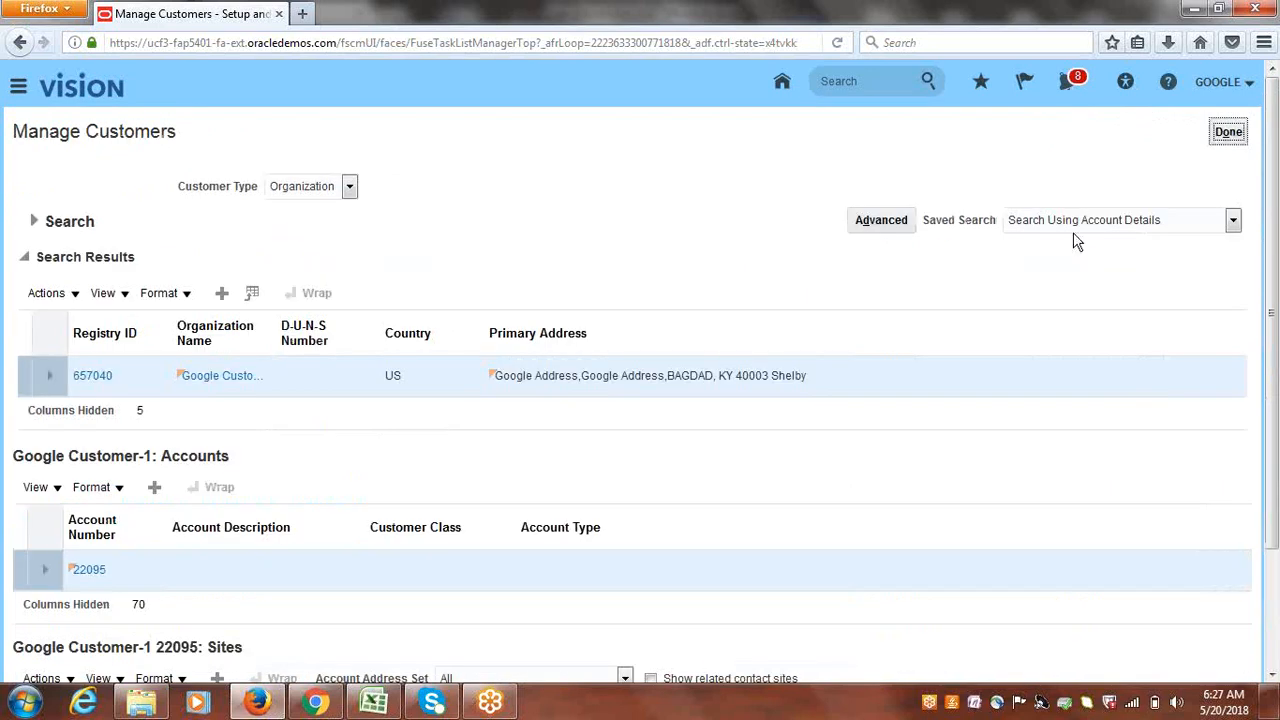
{"action": "scroll", "coordinate": [1276, 219], "scroll_direction": "down", "scroll_amount": 3}
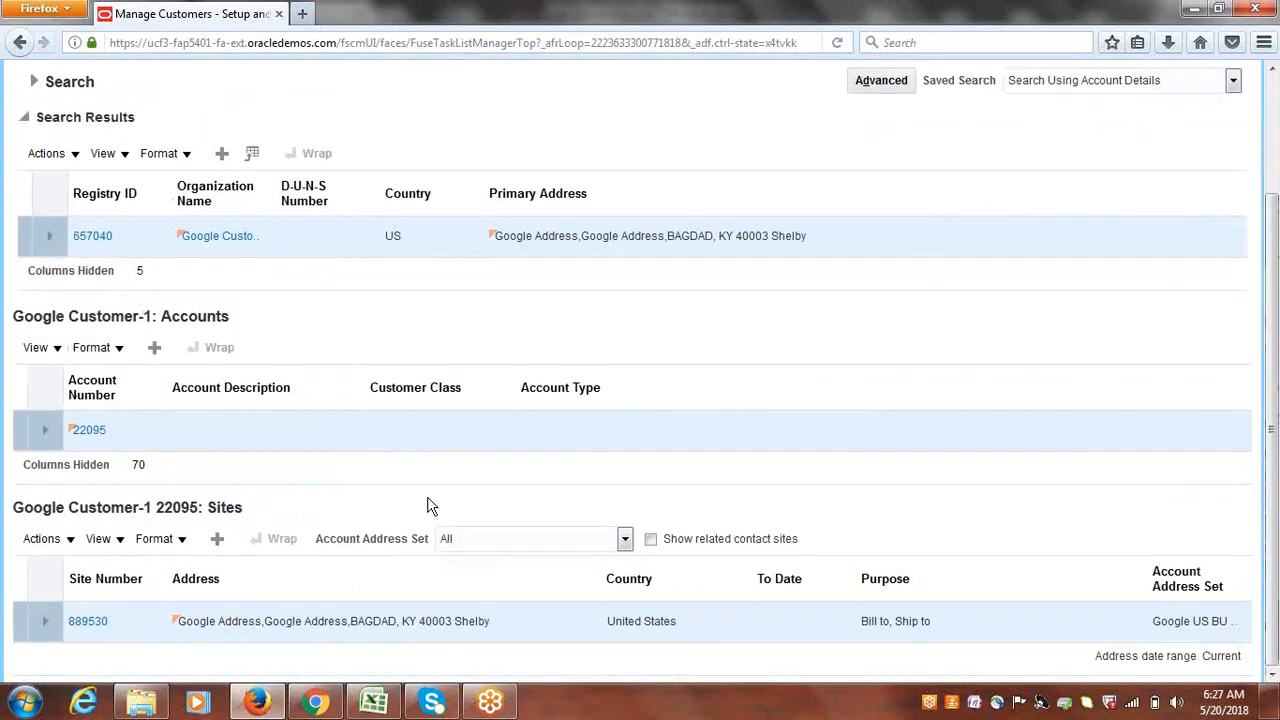
{"action": "left_click", "coordinate": [88, 622]}
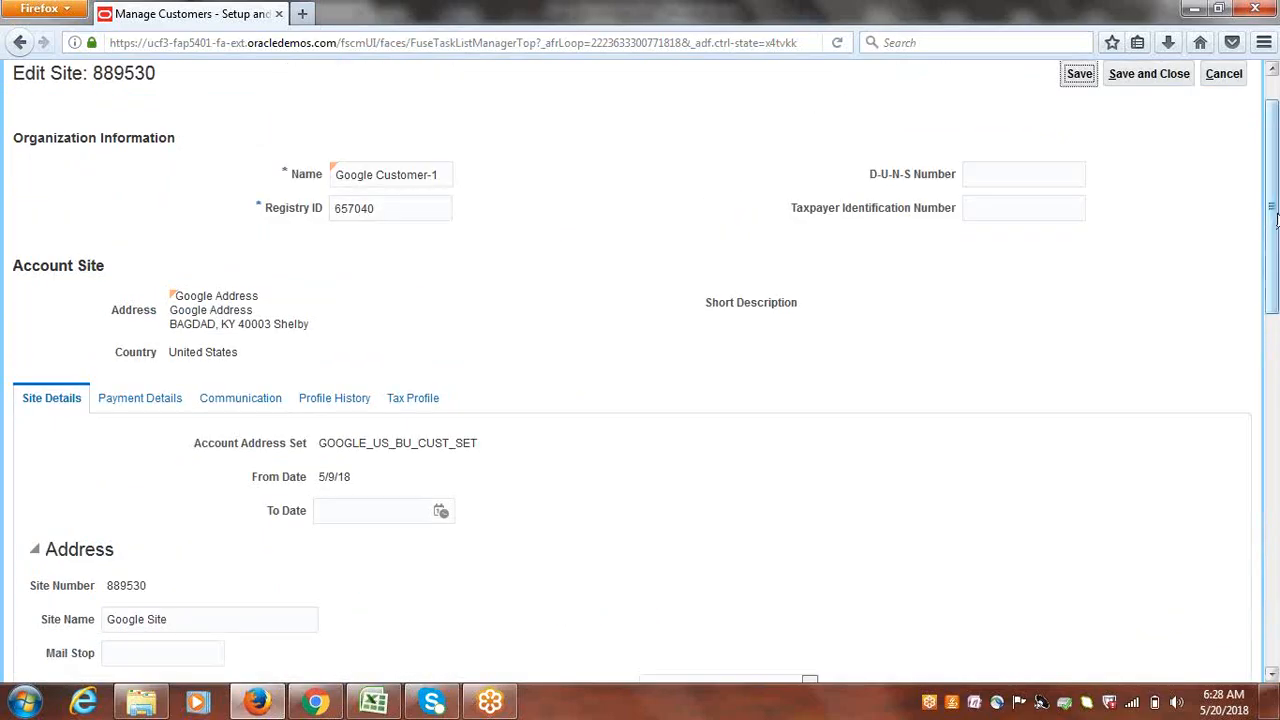
- Add Google Bank Transfers as site 889530's primary receipt method, then view the site's bank accounts
{"action": "left_click_drag", "start_coordinate": [1277, 219], "coordinate": [1277, 277]}
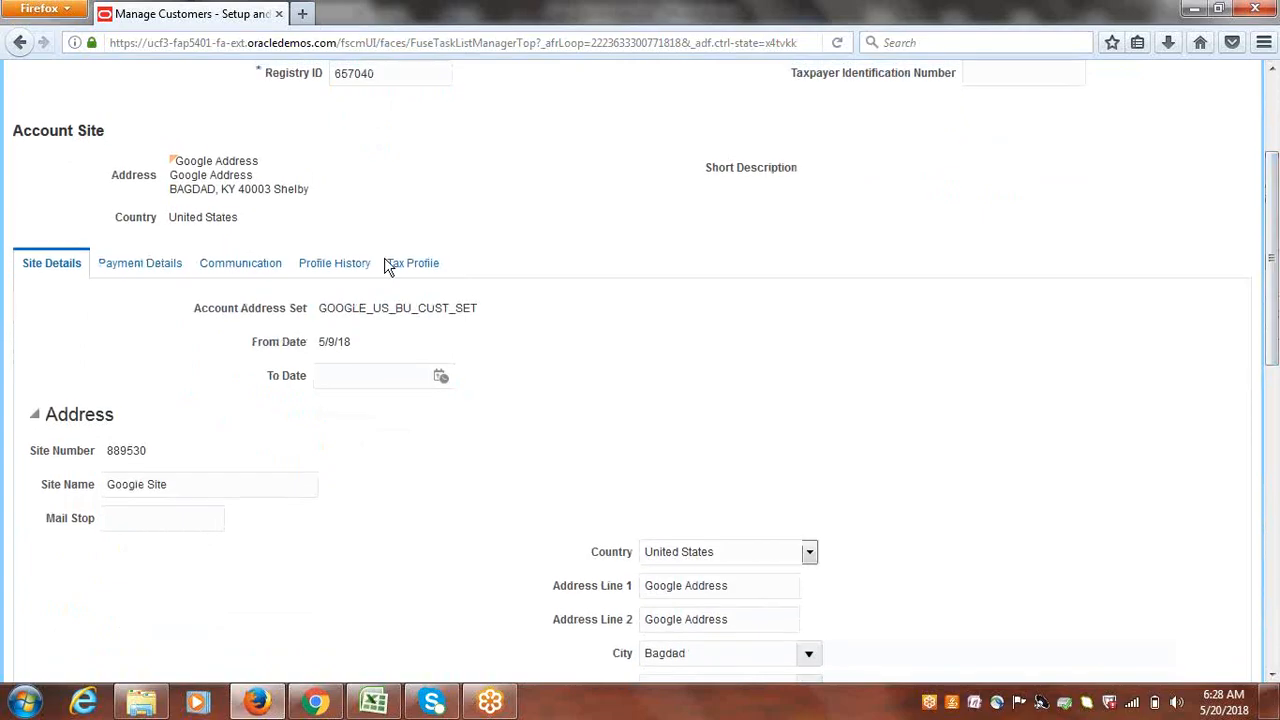
{"action": "left_click", "coordinate": [130, 265]}
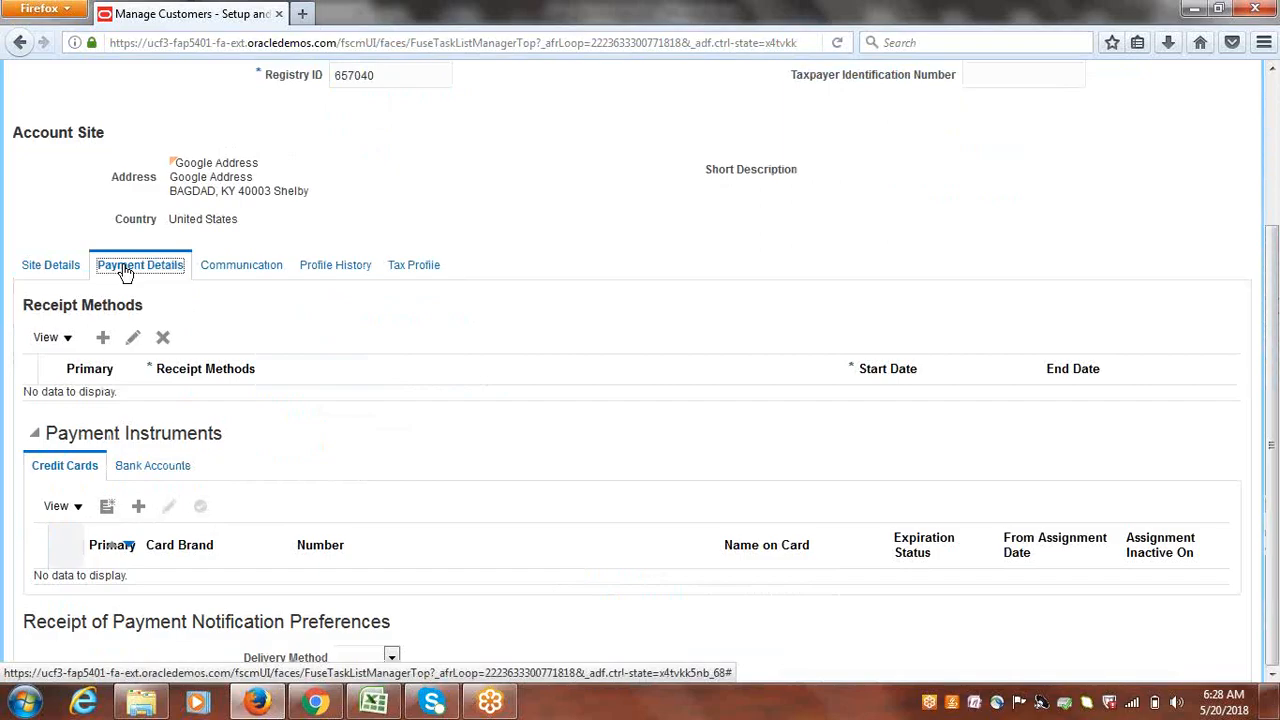
{"action": "left_click", "coordinate": [103, 339]}
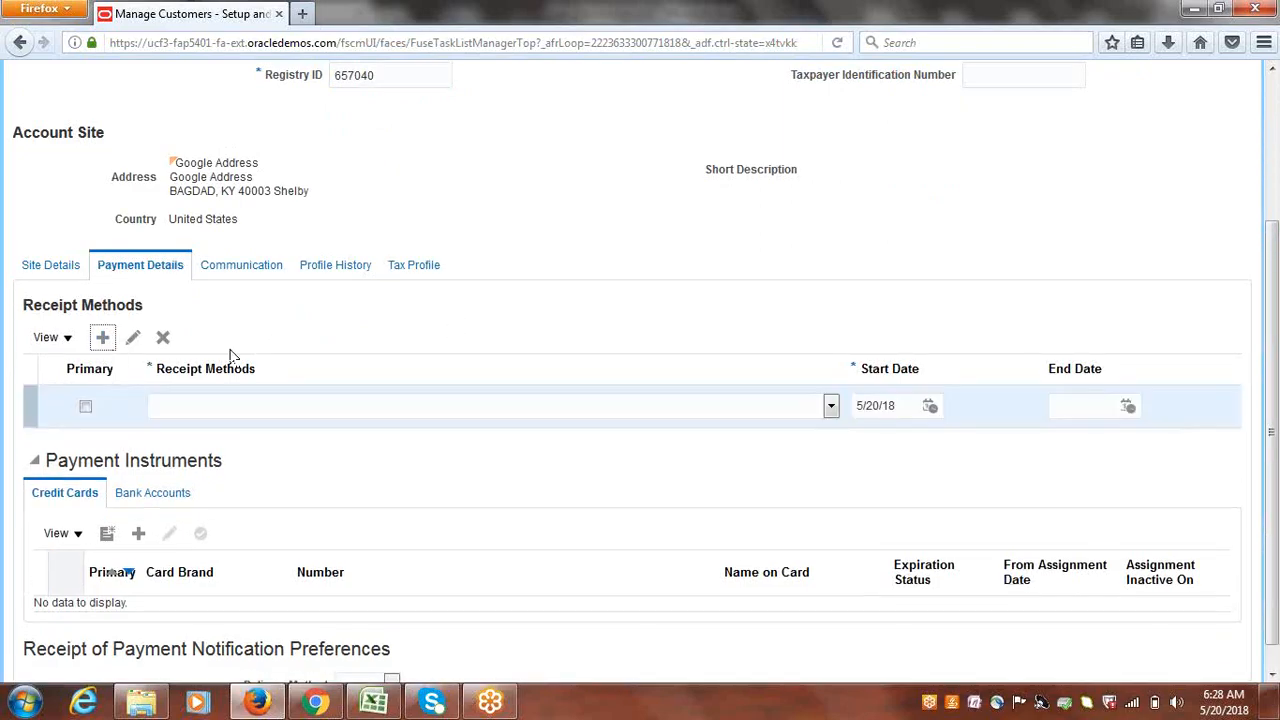
{"action": "left_click", "coordinate": [325, 410]}
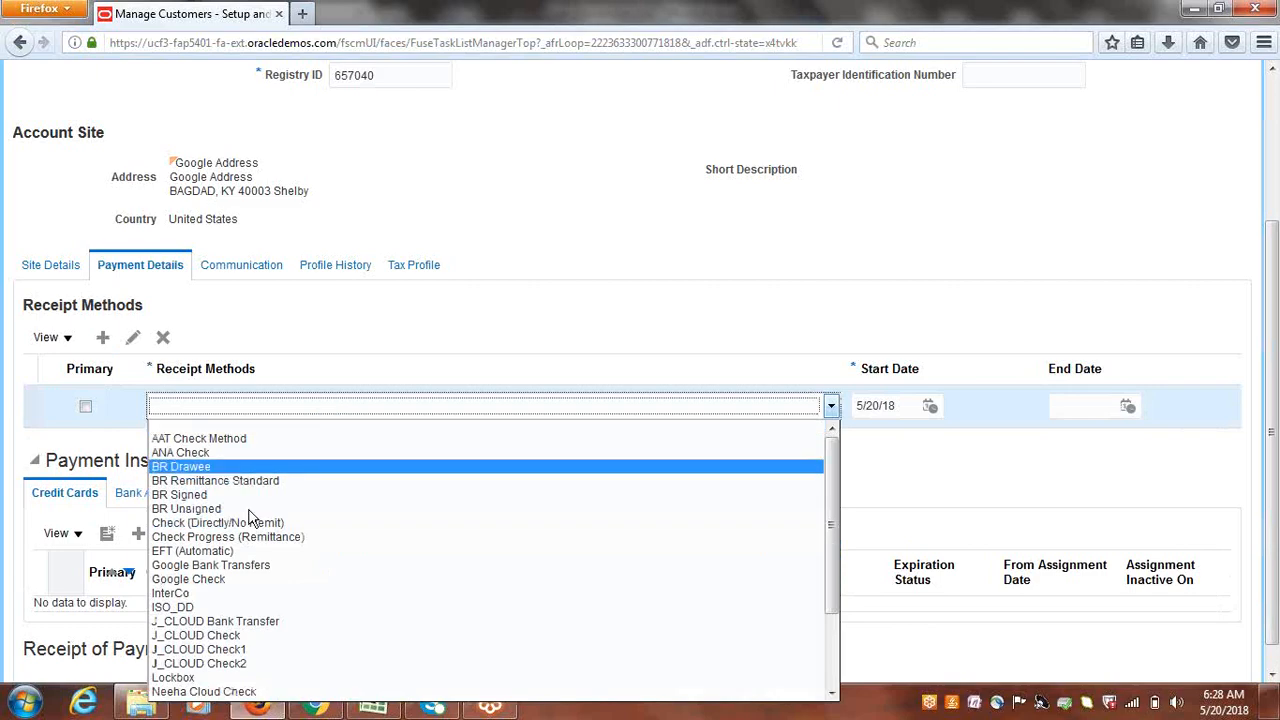
{"action": "left_click", "coordinate": [239, 566]}
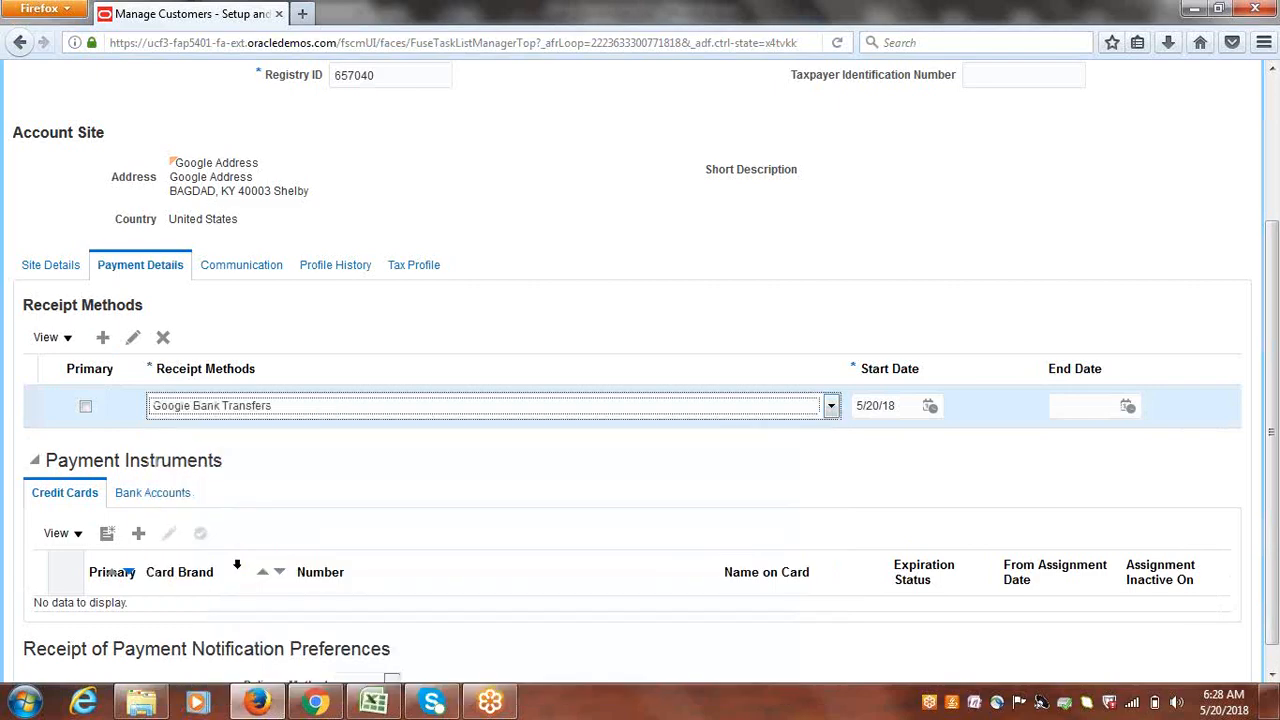
{"action": "left_click", "coordinate": [85, 406]}
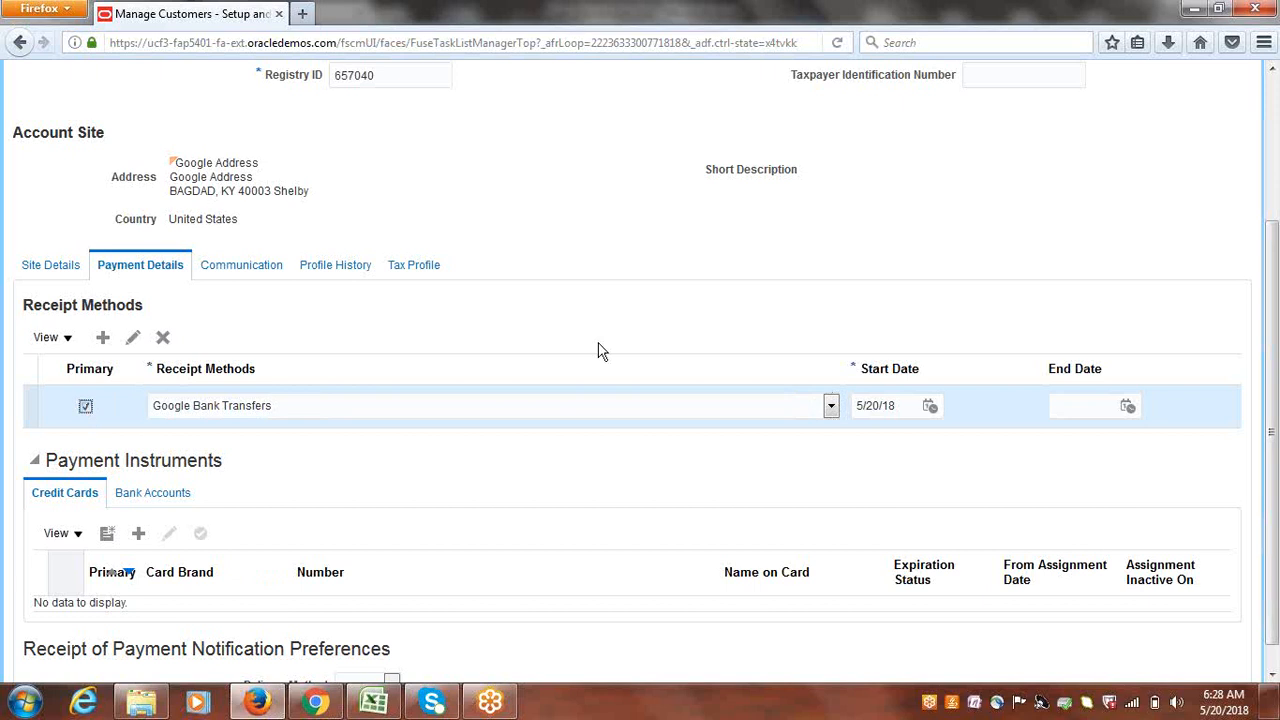
{"action": "scroll", "coordinate": [1272, 450], "scroll_direction": "down", "scroll_amount": 1}
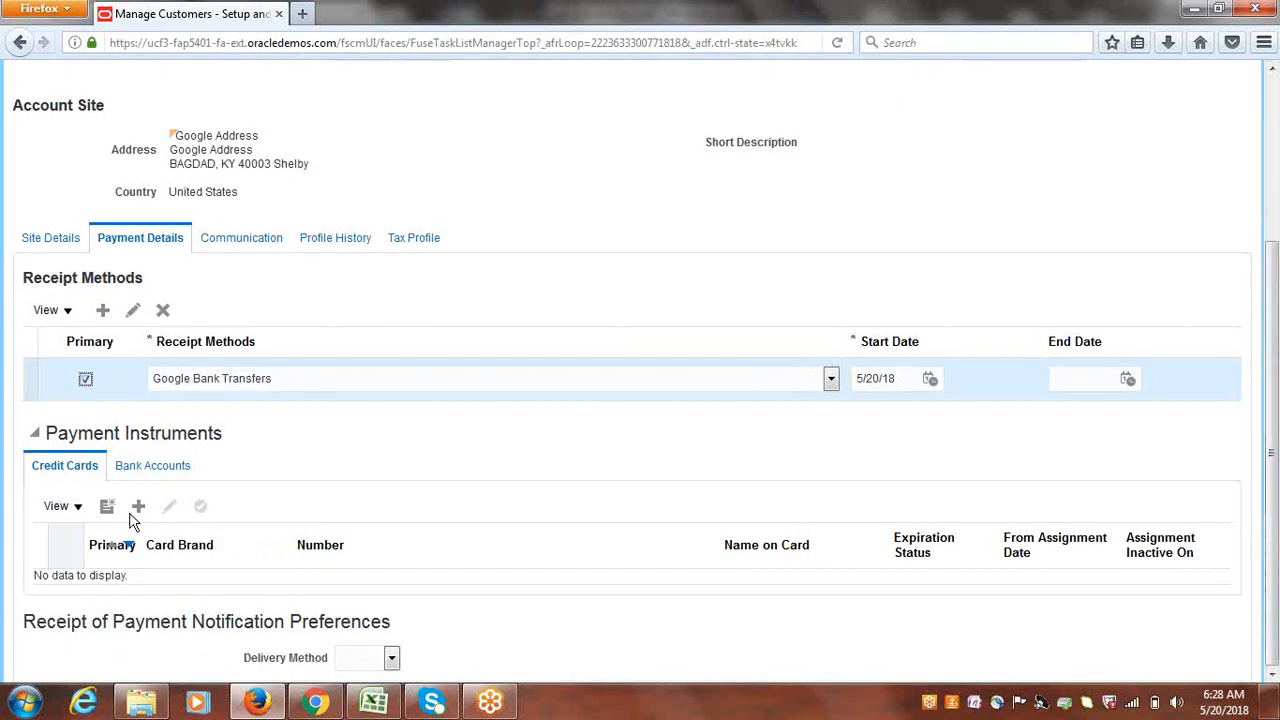
{"action": "left_click", "coordinate": [157, 468]}
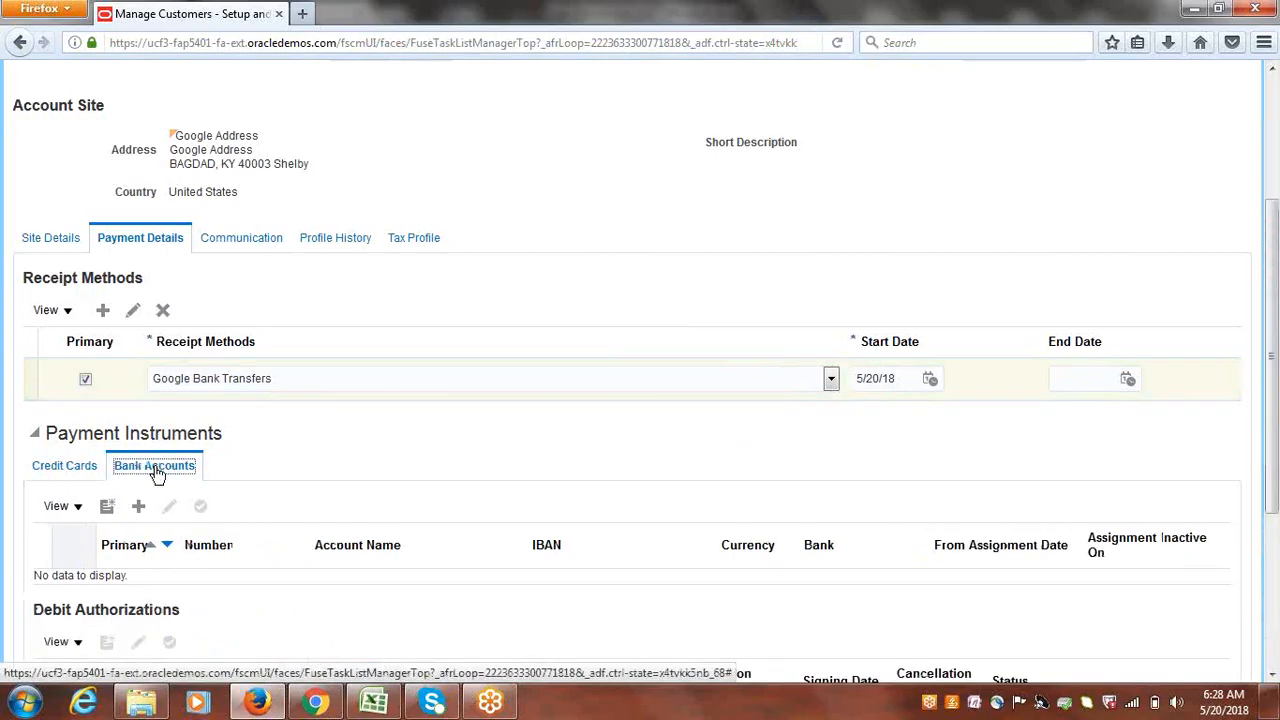
- Add the existing Google Bank account ending 7777 to site 889530
{"action": "left_click", "coordinate": [140, 510]}
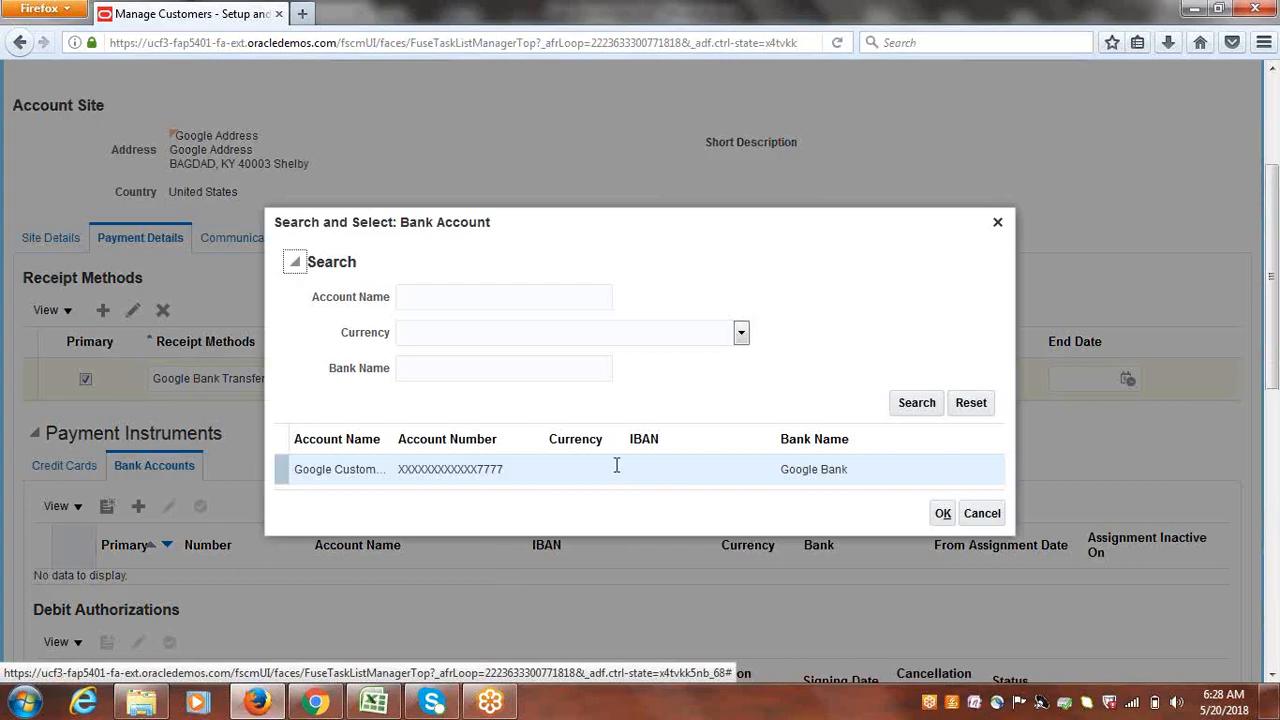
{"action": "left_click", "coordinate": [282, 470]}
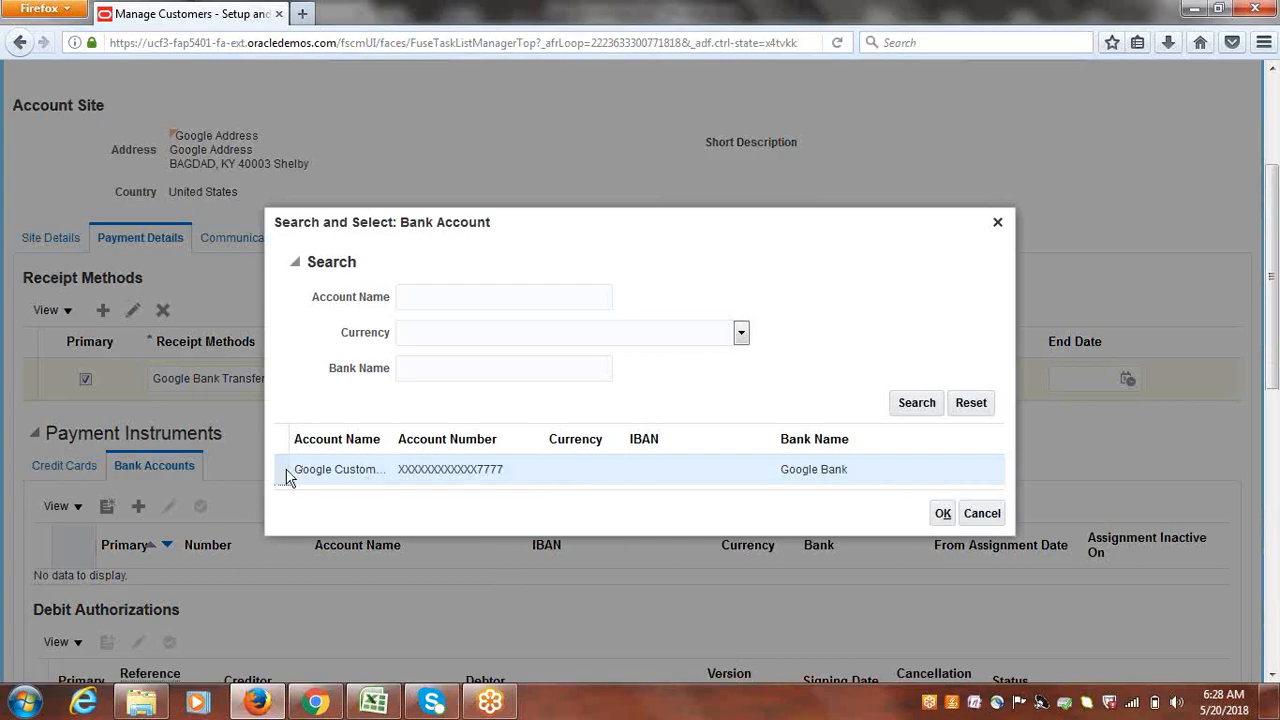
{"action": "left_click", "coordinate": [943, 515]}
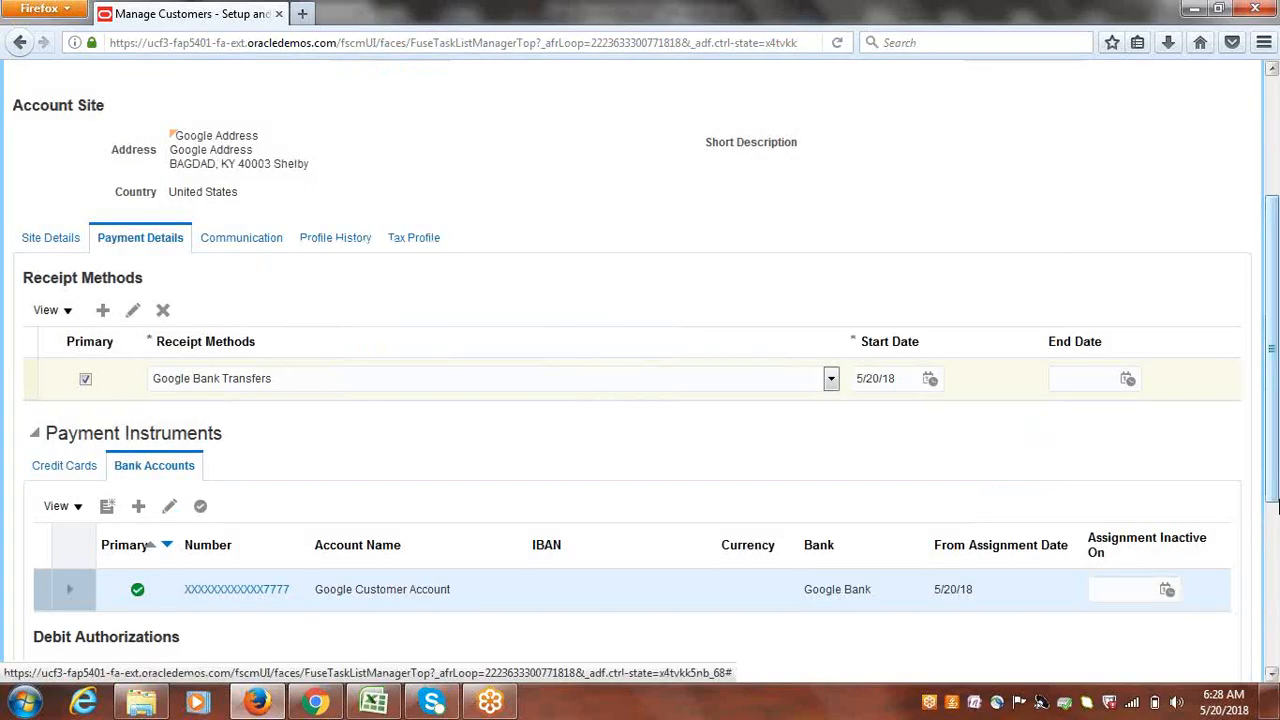
- Save and close the site, finish Manage Customers, and return to Excel's checklist at cell A141
{"action": "left_click_drag", "start_coordinate": [1270, 449], "coordinate": [1266, 286]}
{"action": "left_click", "coordinate": [1160, 136]}
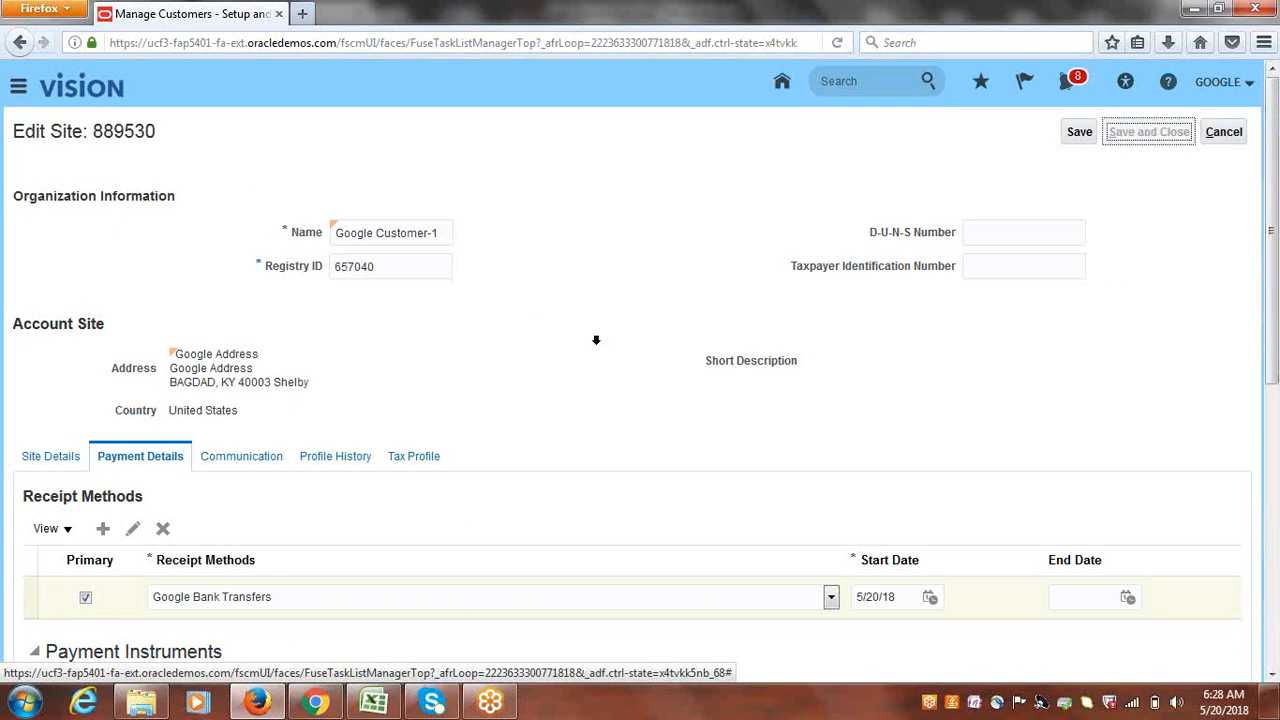
{"action": "left_click", "coordinate": [1220, 140]}
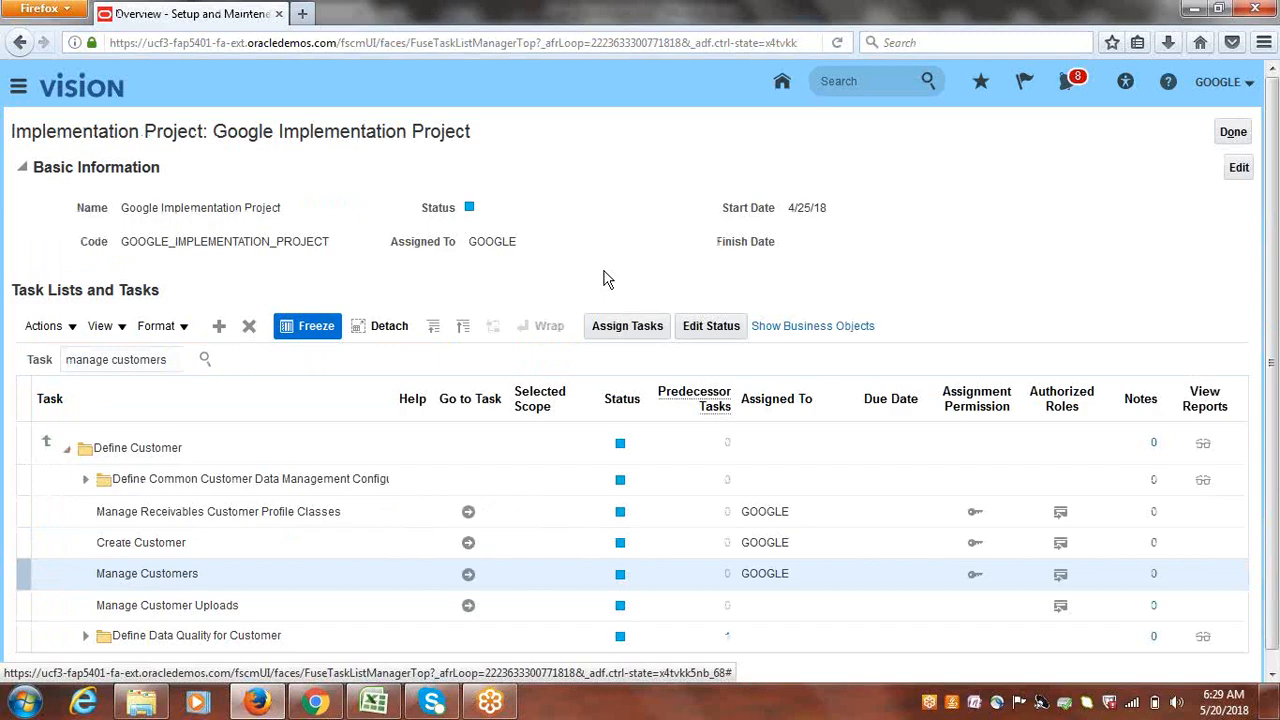
{"action": "left_click", "coordinate": [385, 713]}
{"action": "left_click", "coordinate": [253, 443]}
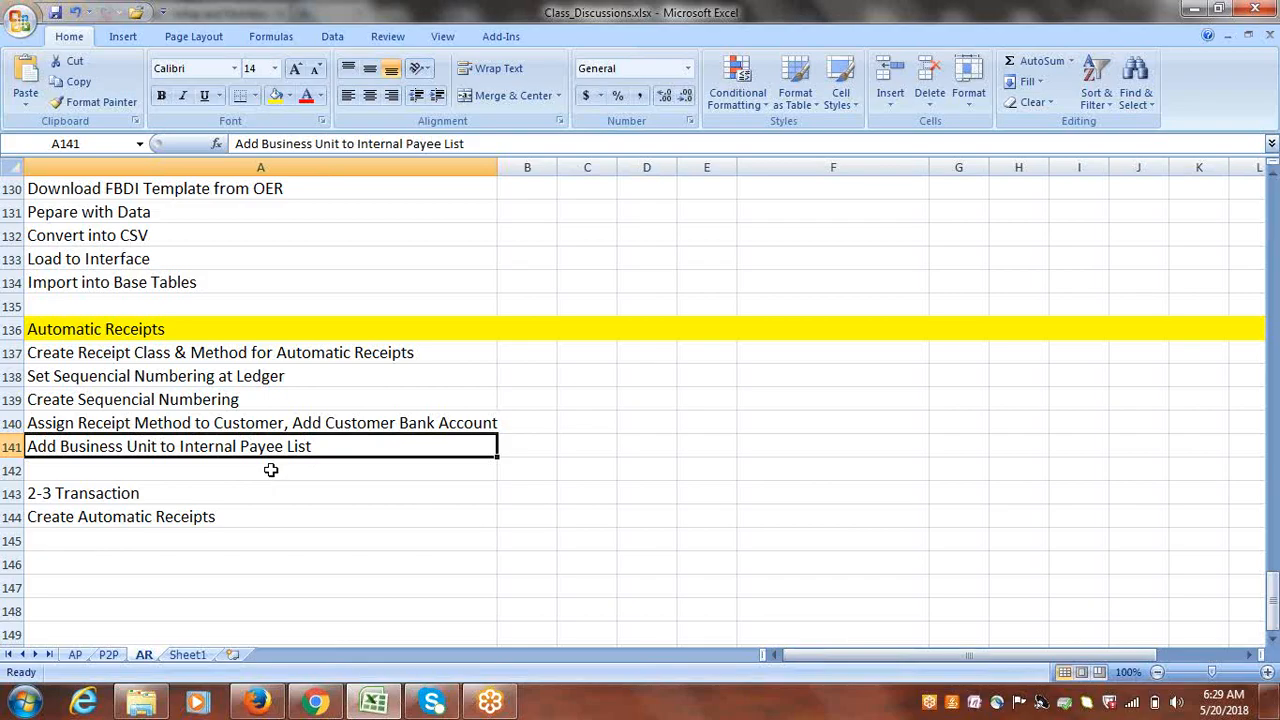
- Search the project's tasks for 'internal paye' and launch the Manage Internal Payees task
{"action": "left_click", "coordinate": [257, 702]}
{"action": "double_click", "coordinate": [170, 357]}
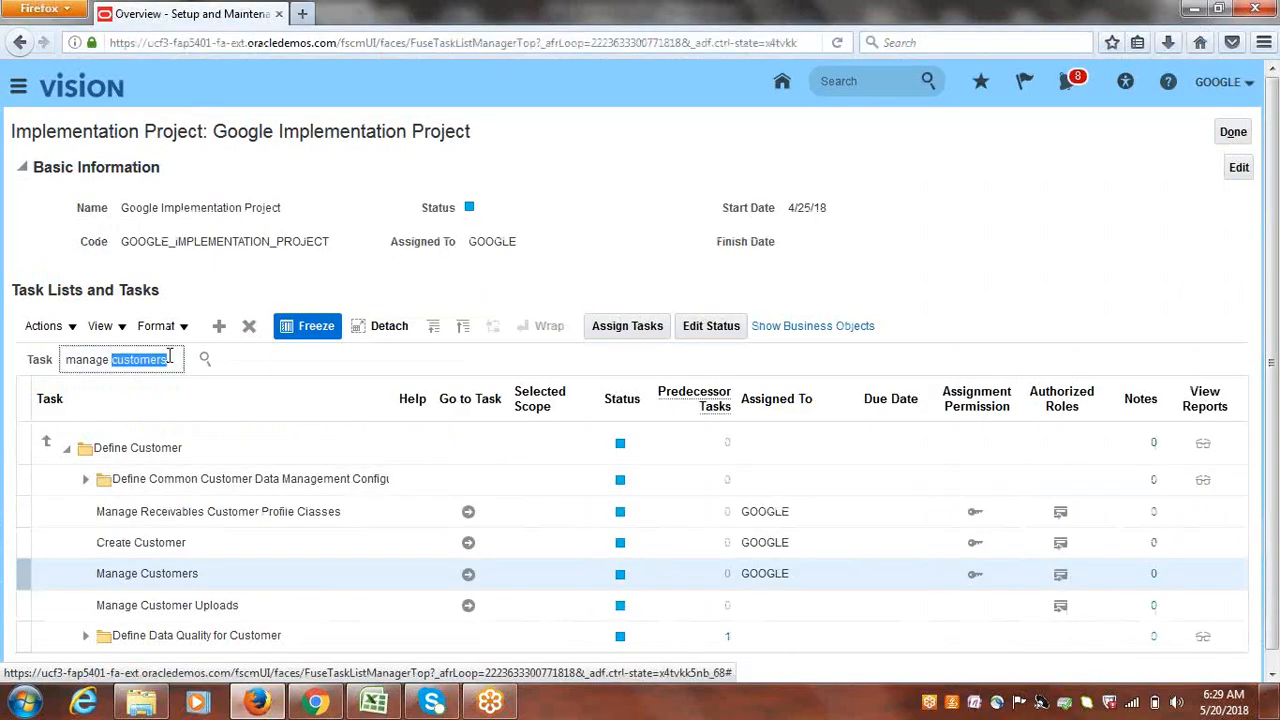
{"action": "triple_click", "coordinate": [170, 357]}
{"action": "type", "text": "intern"}
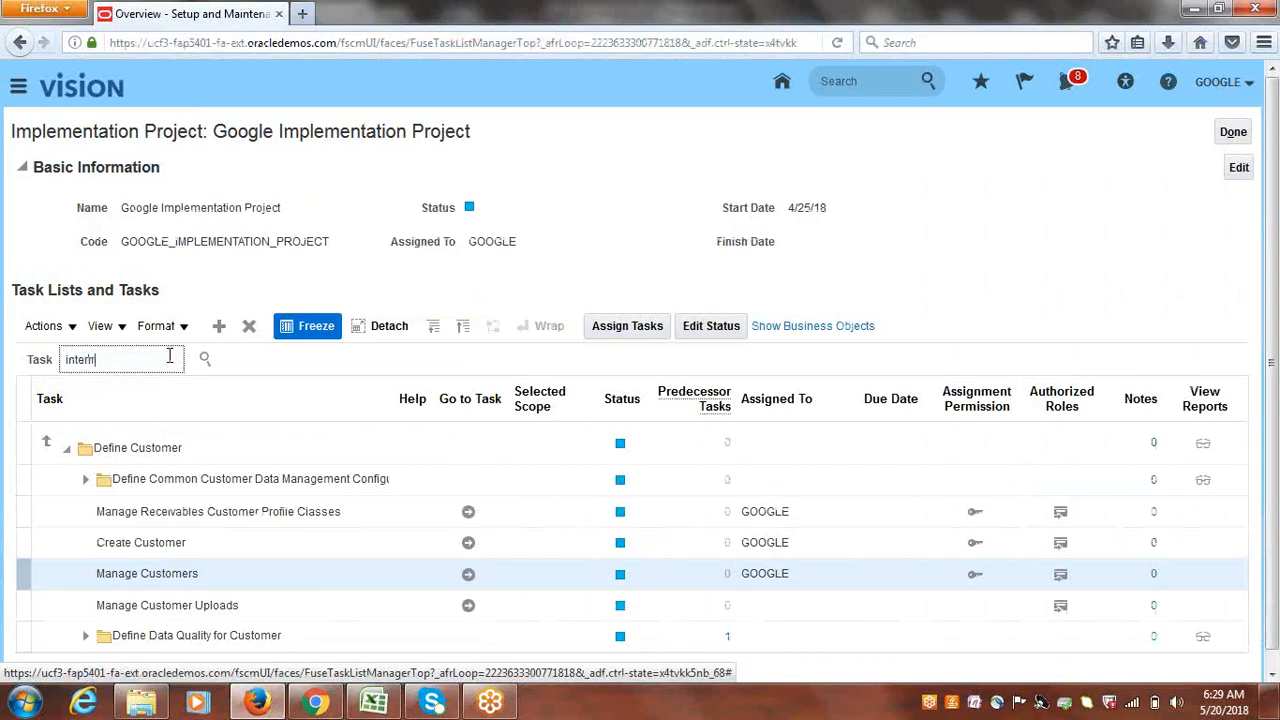
{"action": "type", "text": "al paye"}
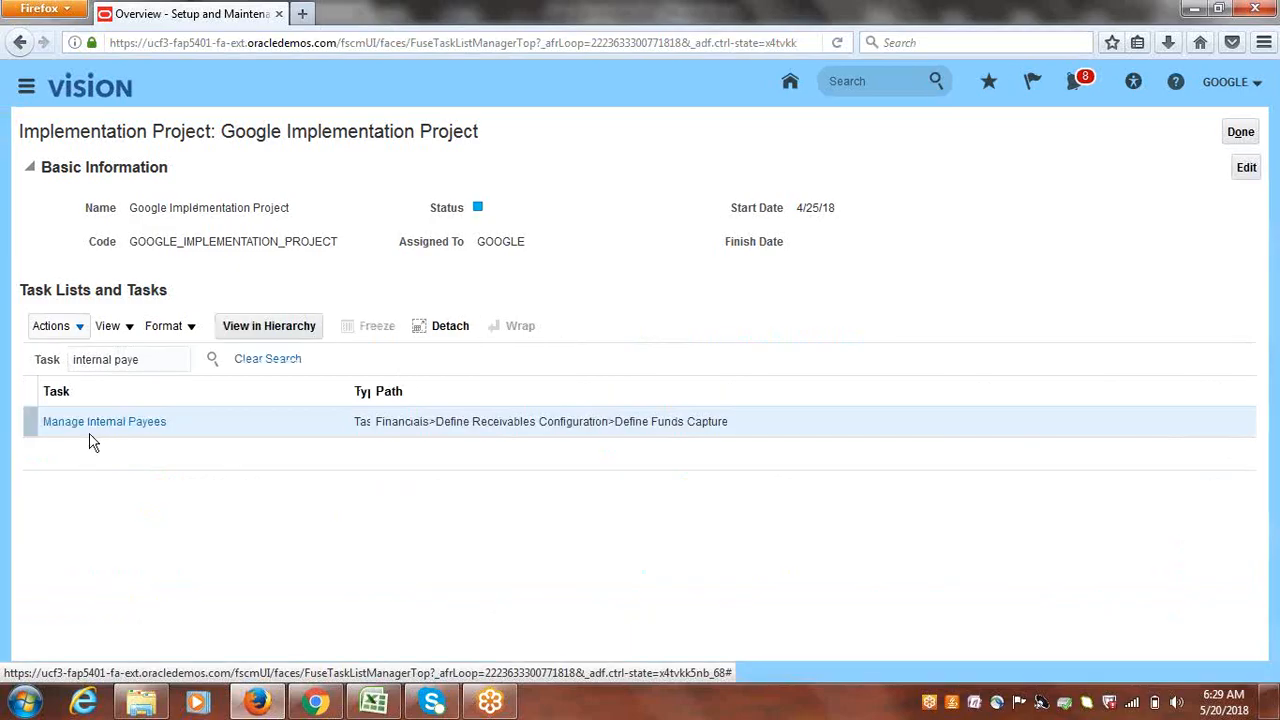
{"action": "left_click", "coordinate": [90, 424]}
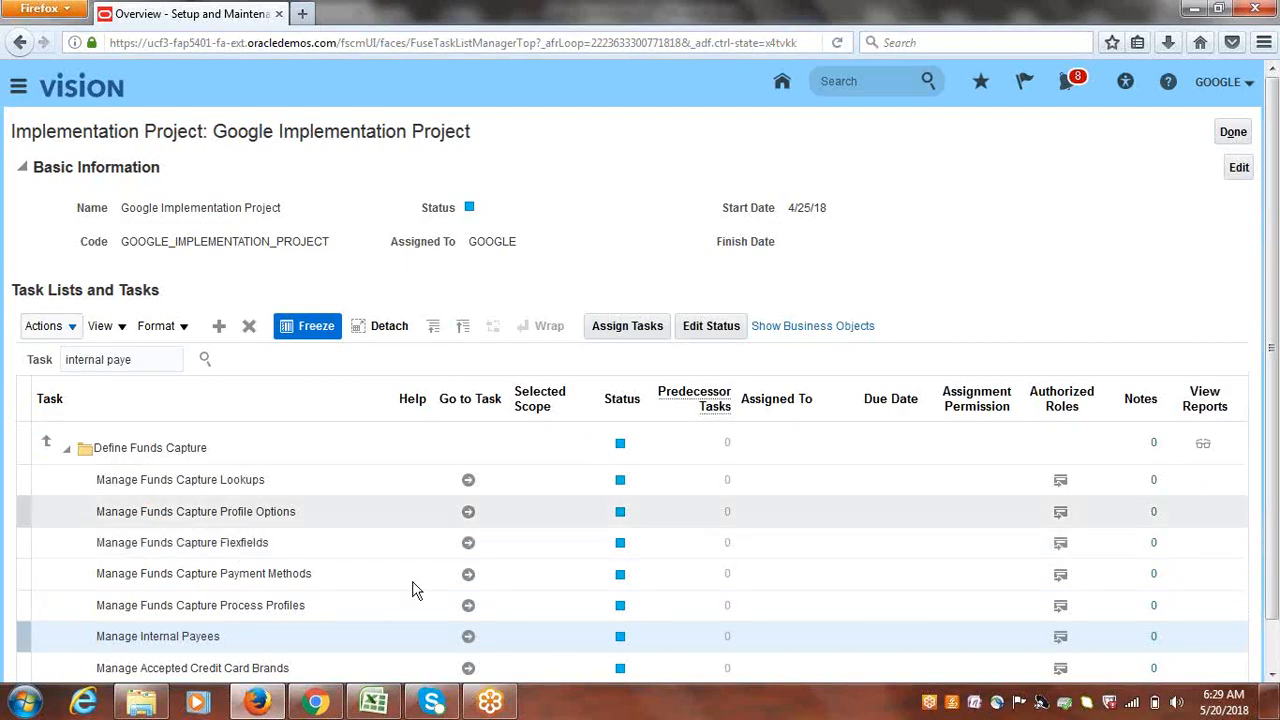
{"action": "left_click", "coordinate": [469, 638]}
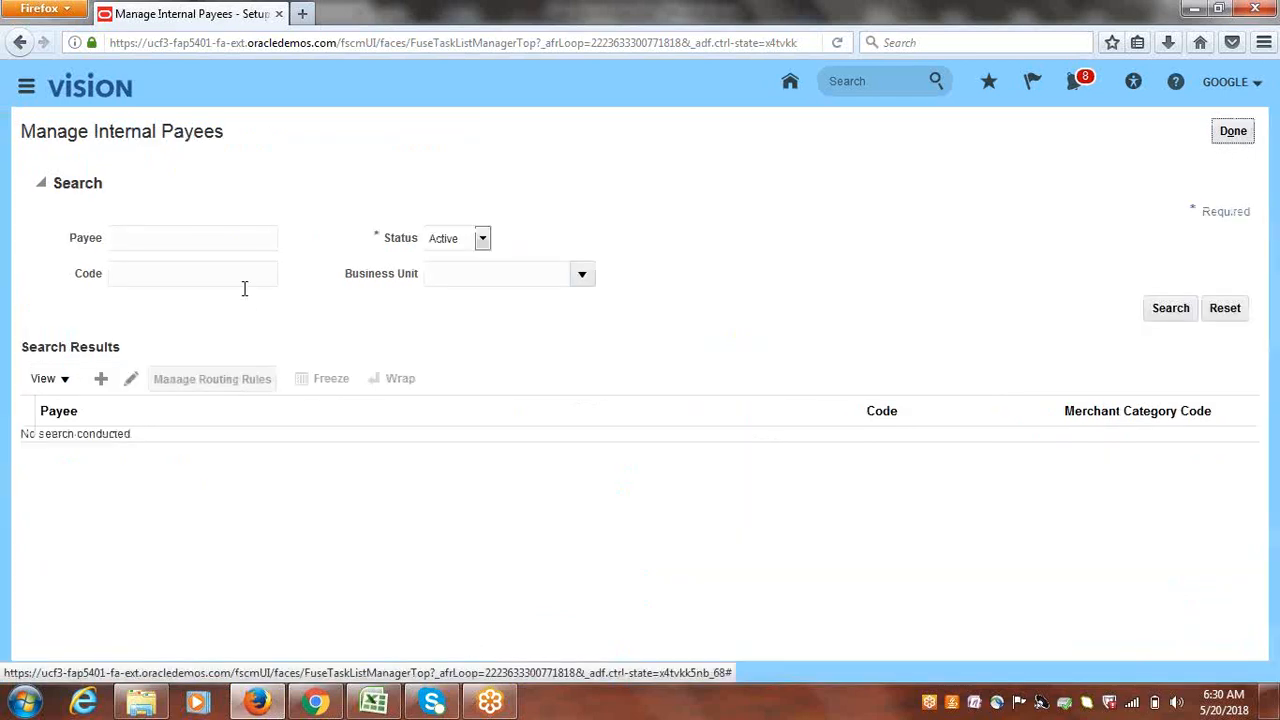
- List the active internal payees and open Vision Online for editing
{"action": "left_click", "coordinate": [1176, 310]}
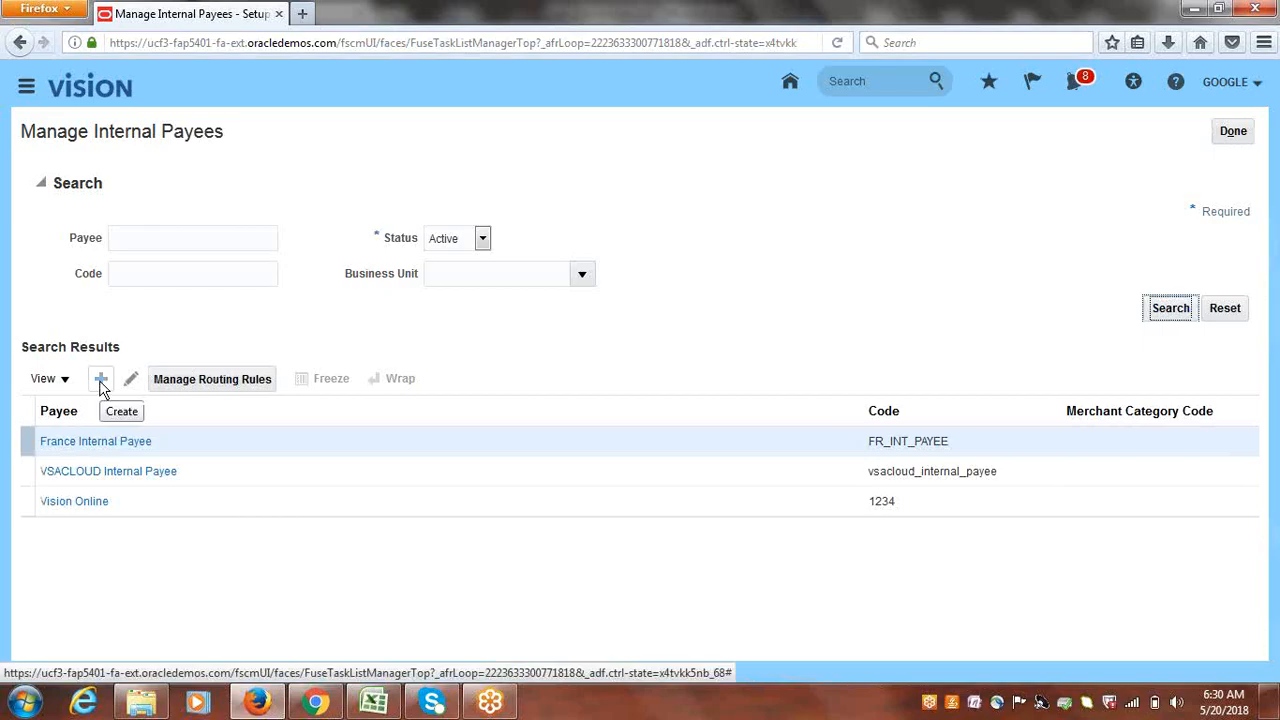
{"action": "left_click", "coordinate": [93, 506]}
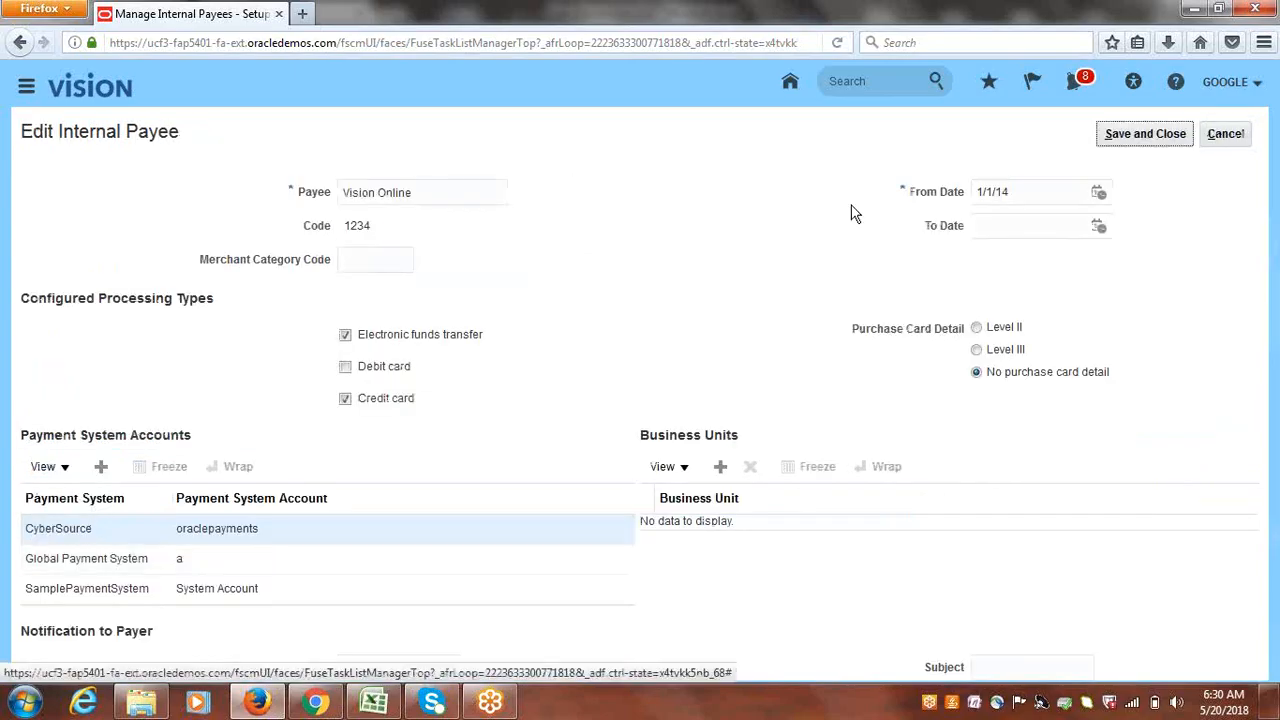
{"action": "left_click", "coordinate": [720, 470]}
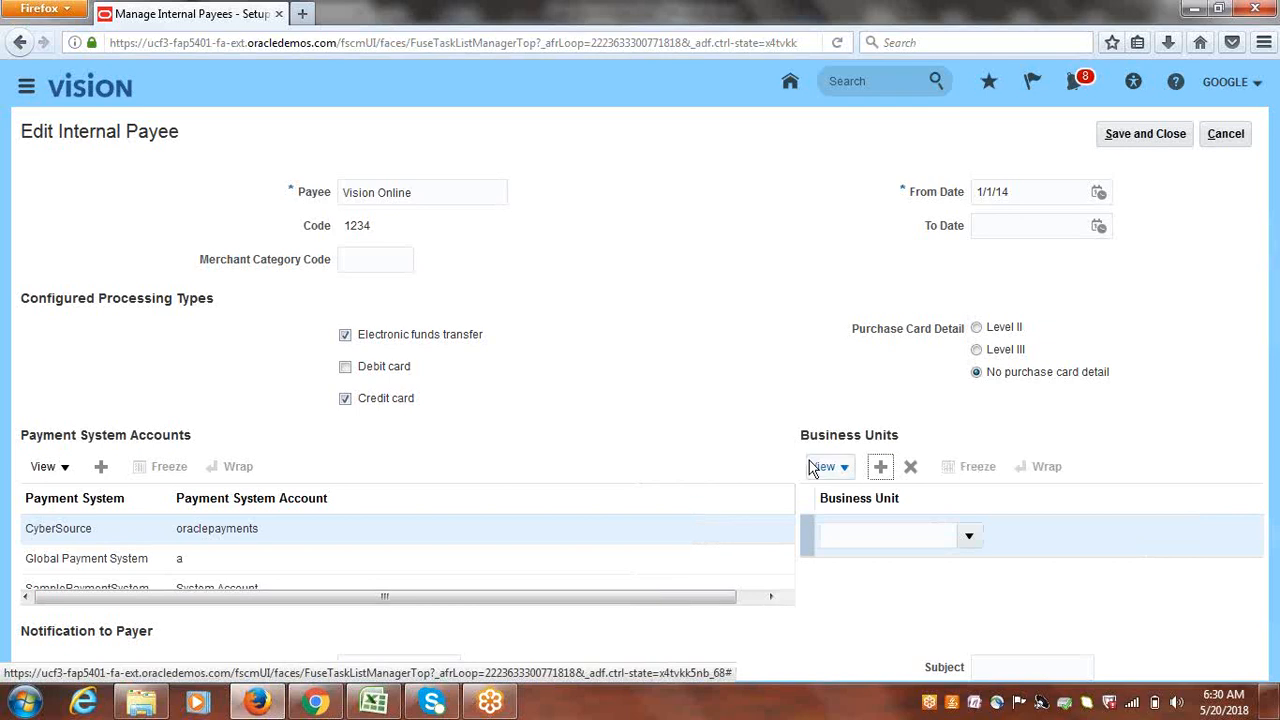
{"action": "left_click", "coordinate": [910, 466]}
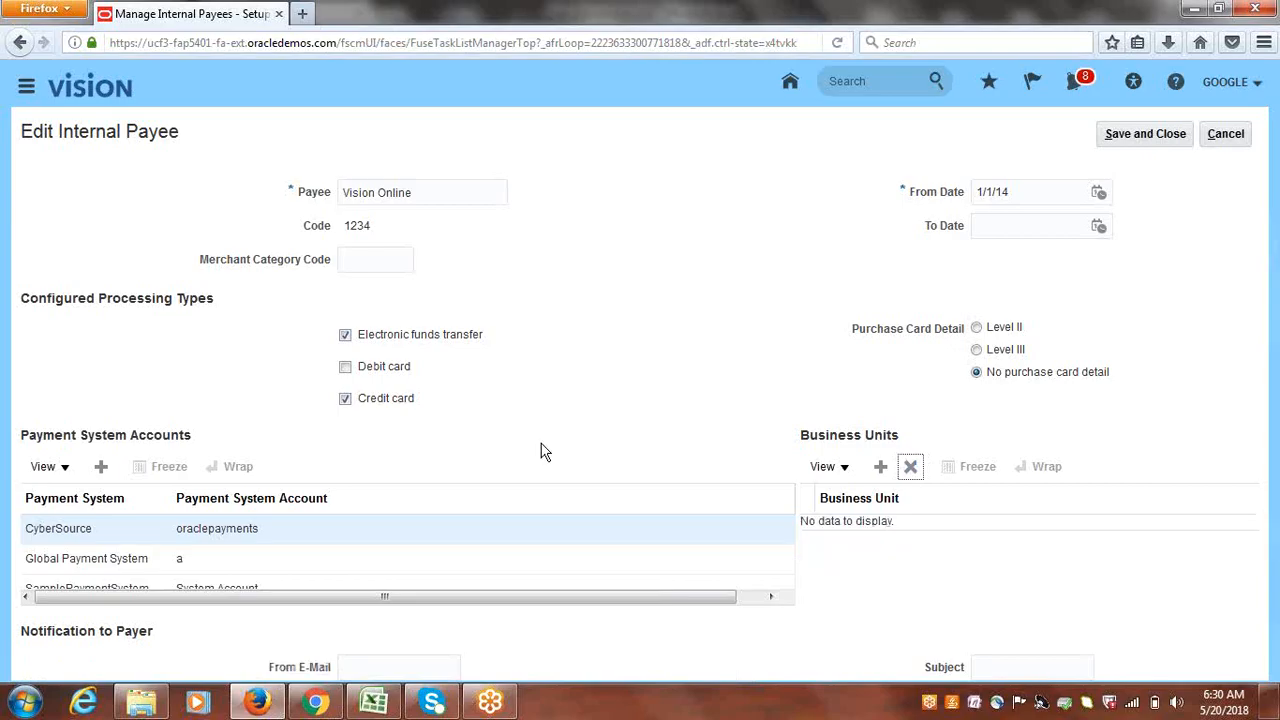
- Add Google US Business Unit to the Global Payment System account of Vision Online
{"action": "left_click", "coordinate": [109, 571]}
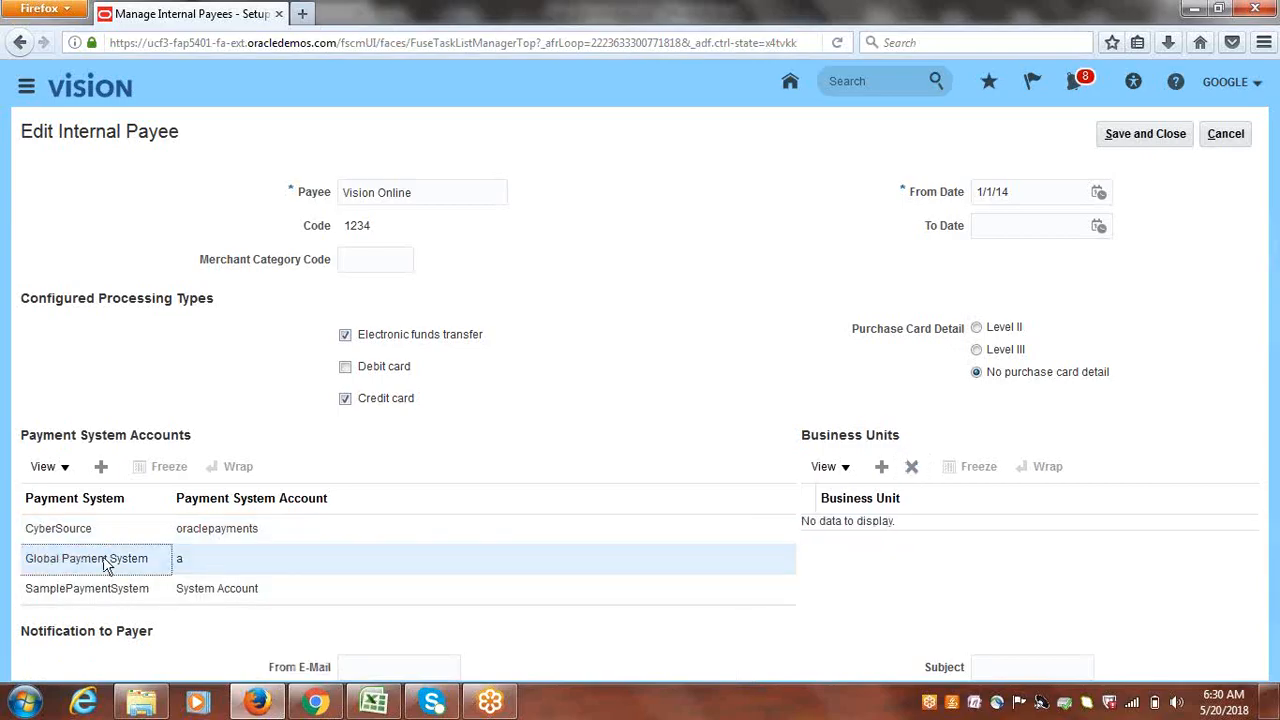
{"action": "left_click", "coordinate": [21, 566]}
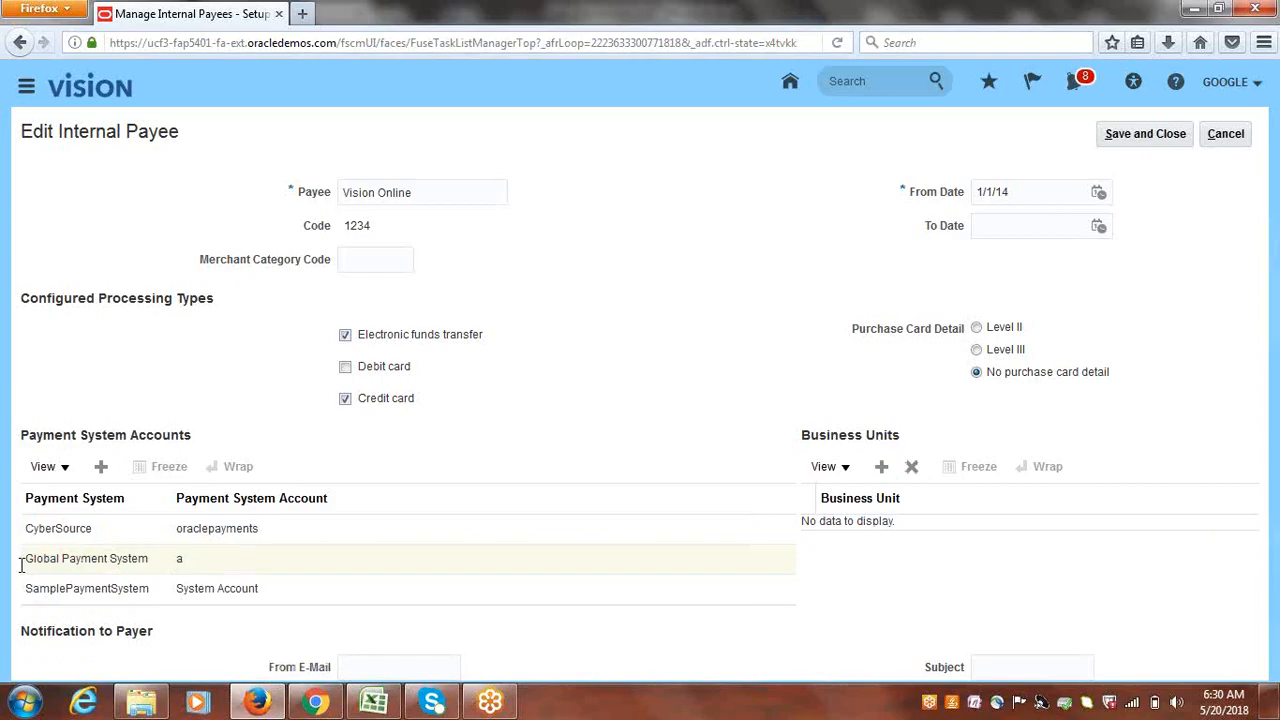
{"action": "left_click", "coordinate": [84, 566]}
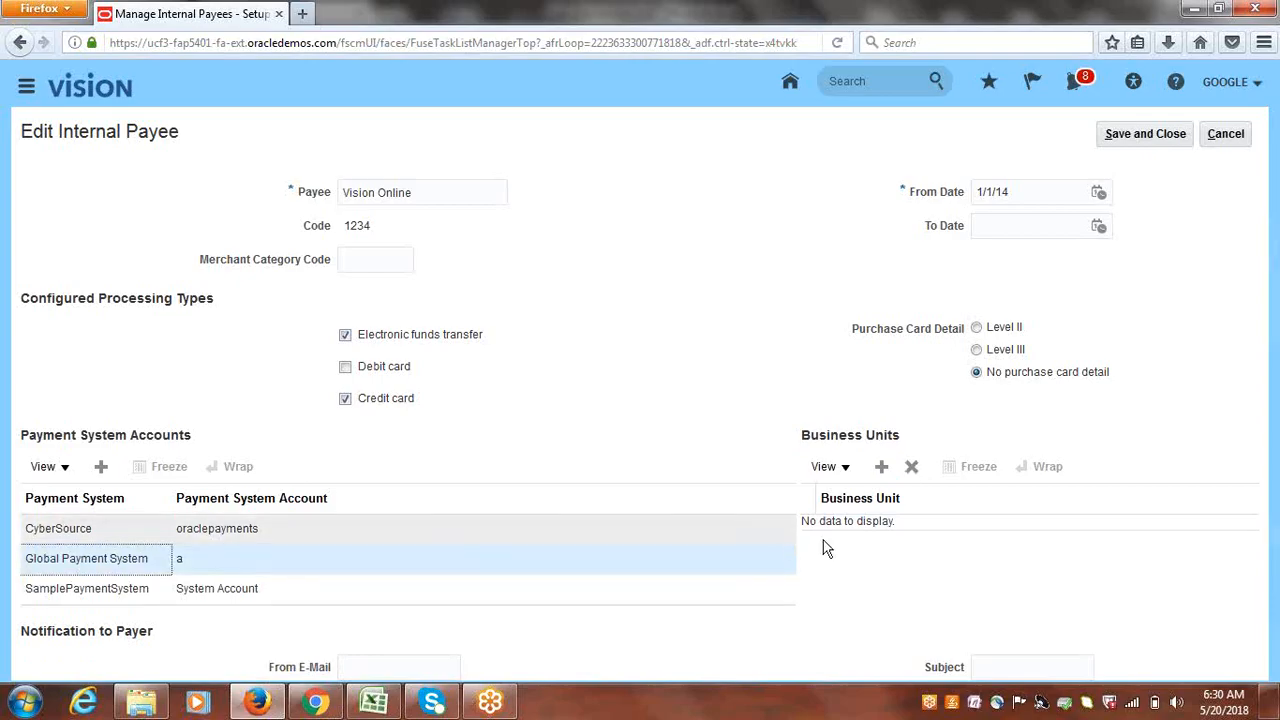
{"action": "left_click", "coordinate": [882, 468]}
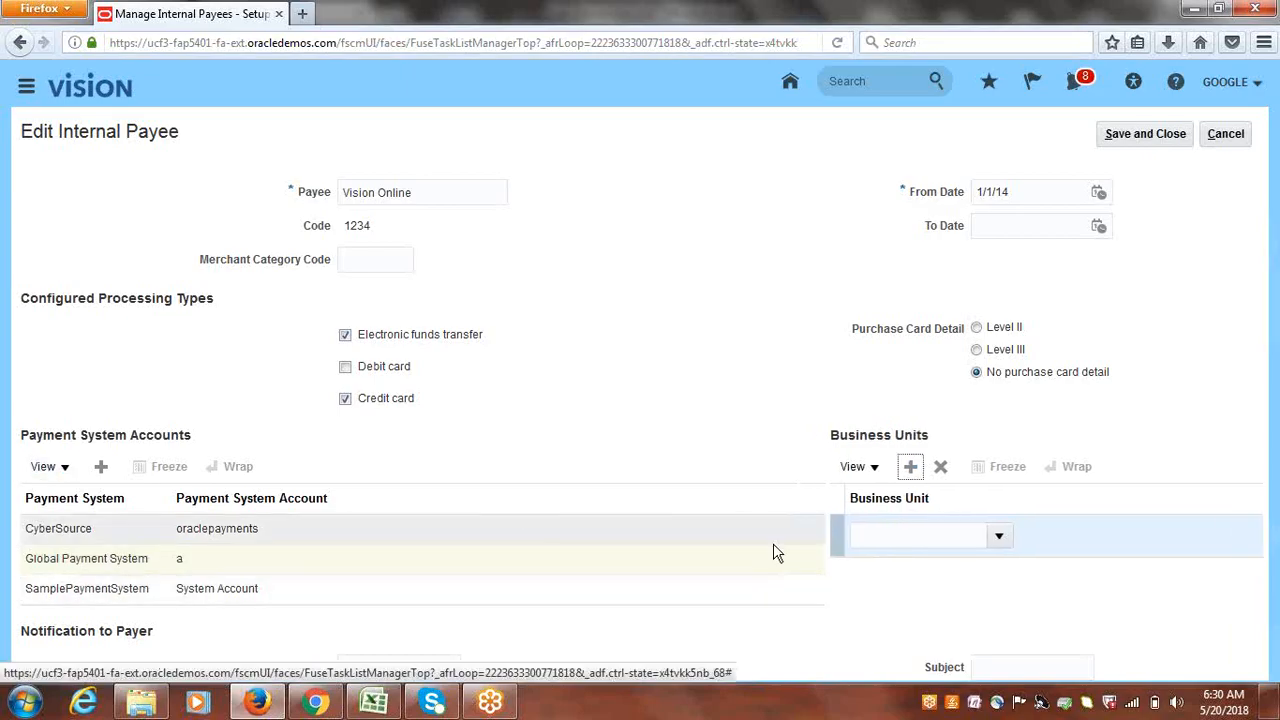
{"action": "left_click", "coordinate": [998, 536]}
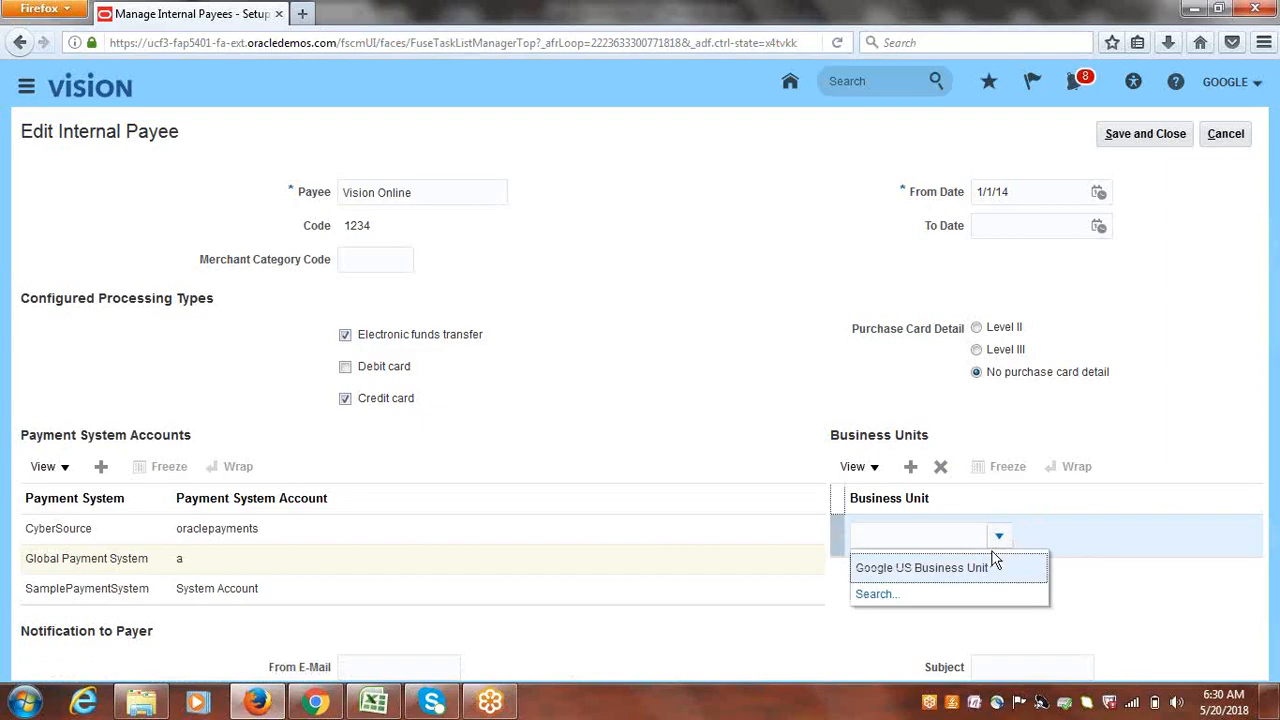
{"action": "left_click", "coordinate": [930, 567]}
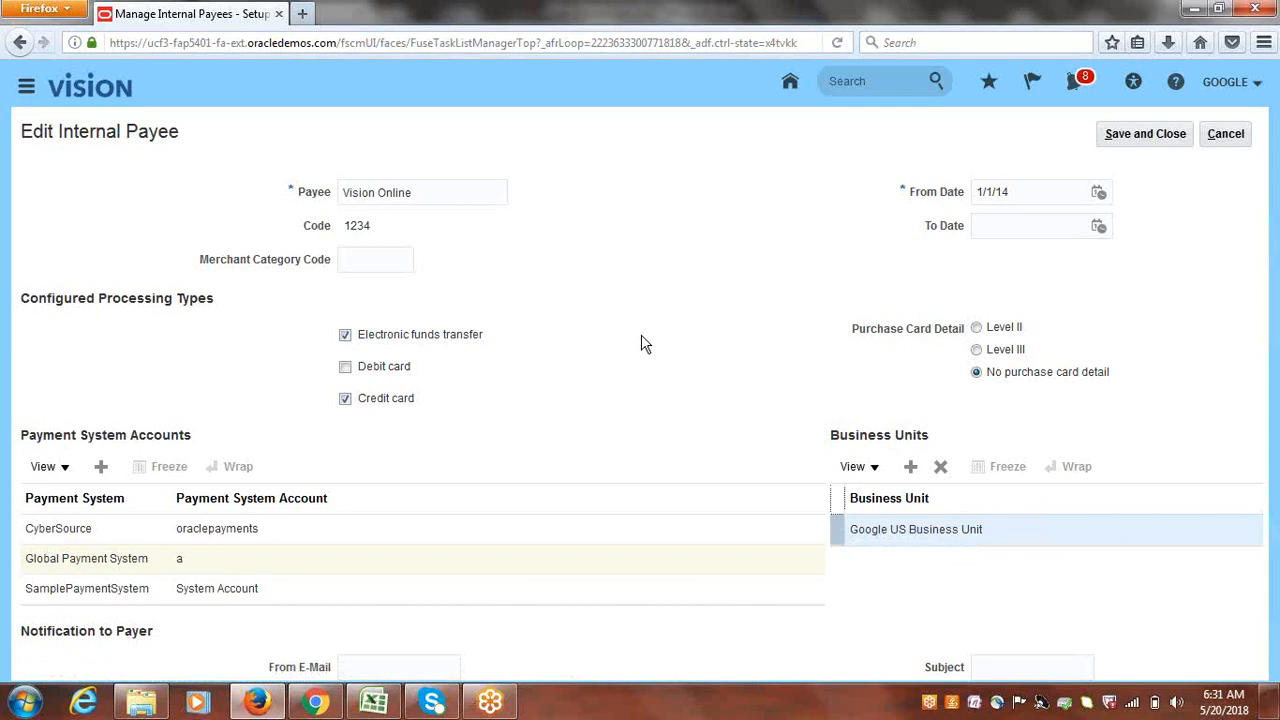
- Save and close the payee, check the Create Automatic Receipts notes, and return to the project
{"action": "left_click", "coordinate": [1139, 145]}
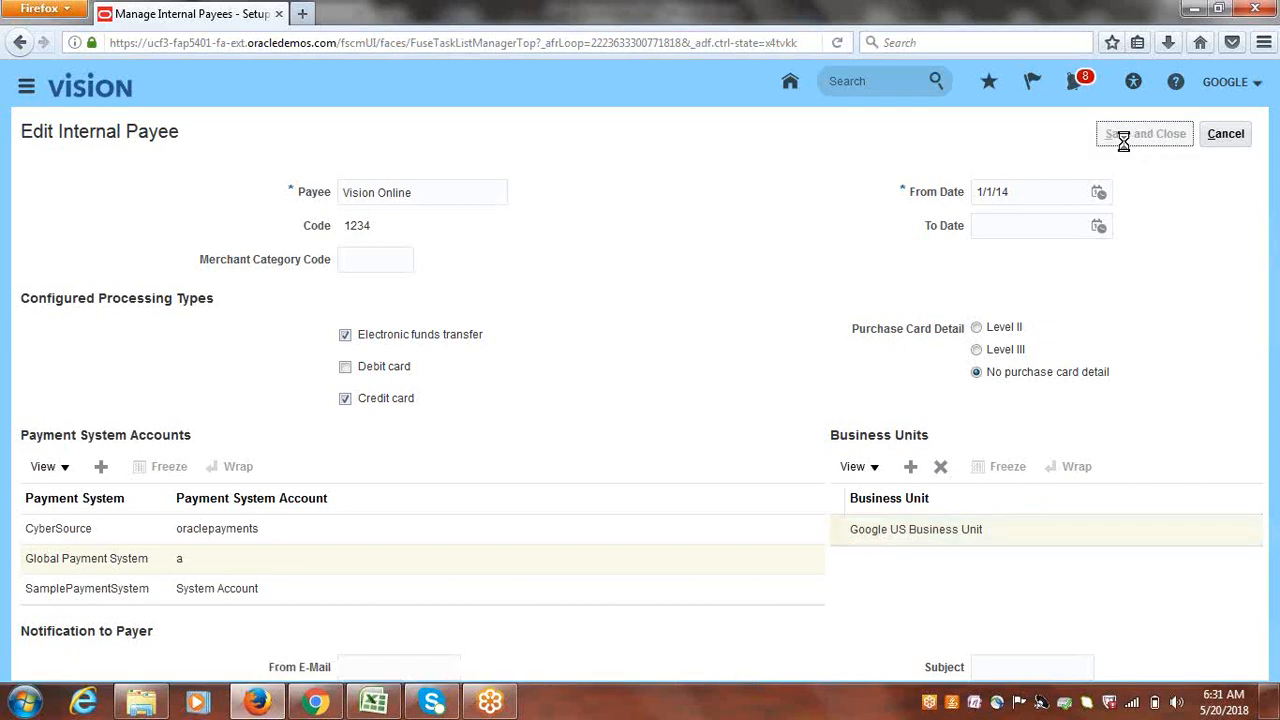
{"action": "left_click", "coordinate": [698, 255]}
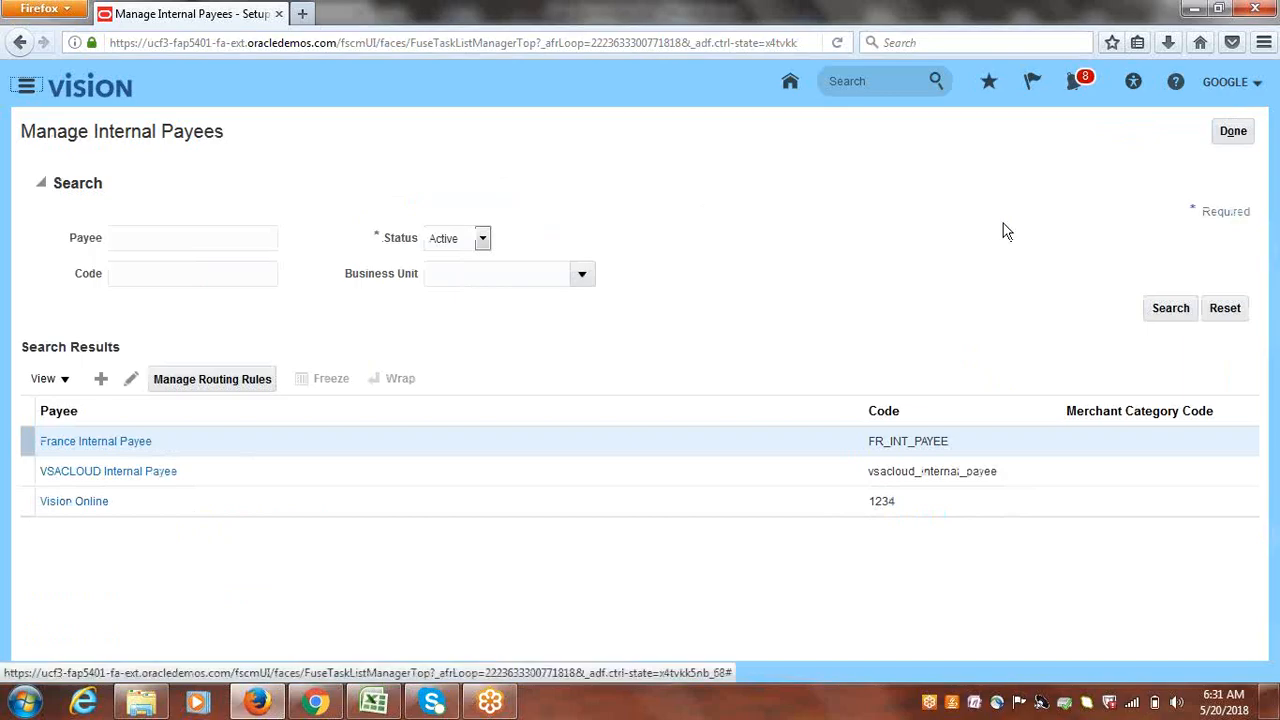
{"action": "left_click", "coordinate": [1233, 131]}
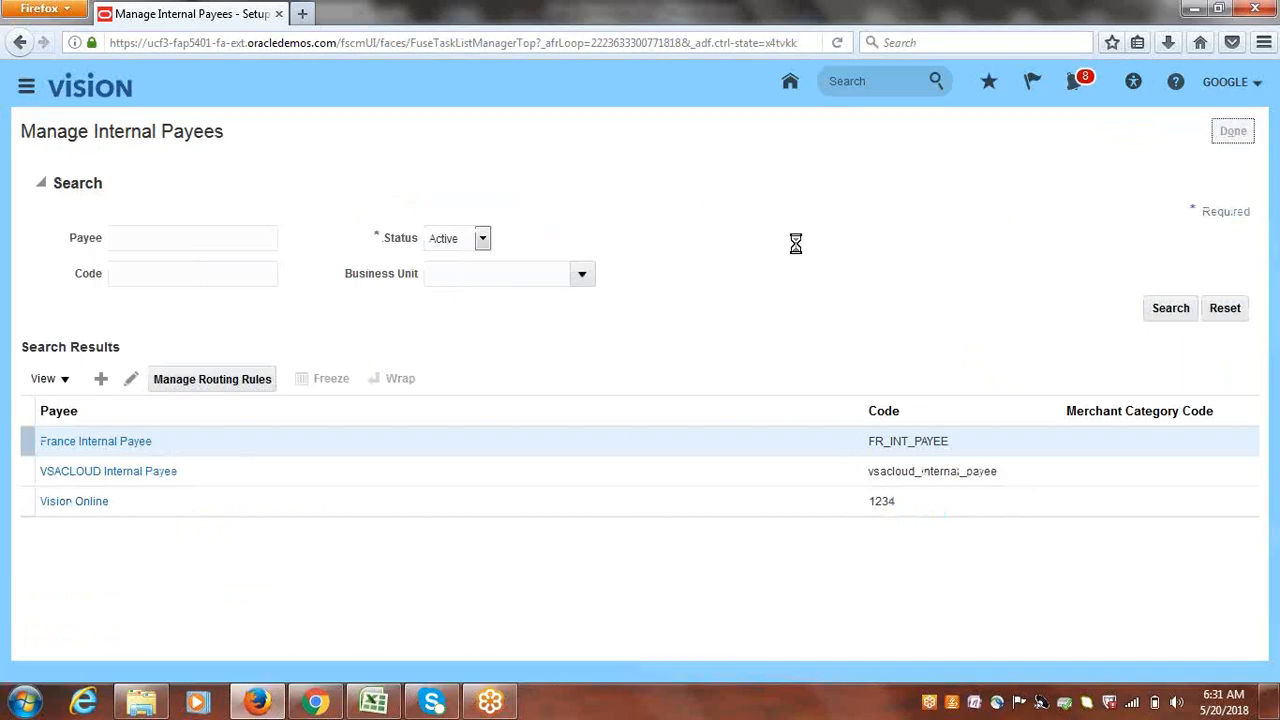
{"action": "left_click", "coordinate": [373, 703]}
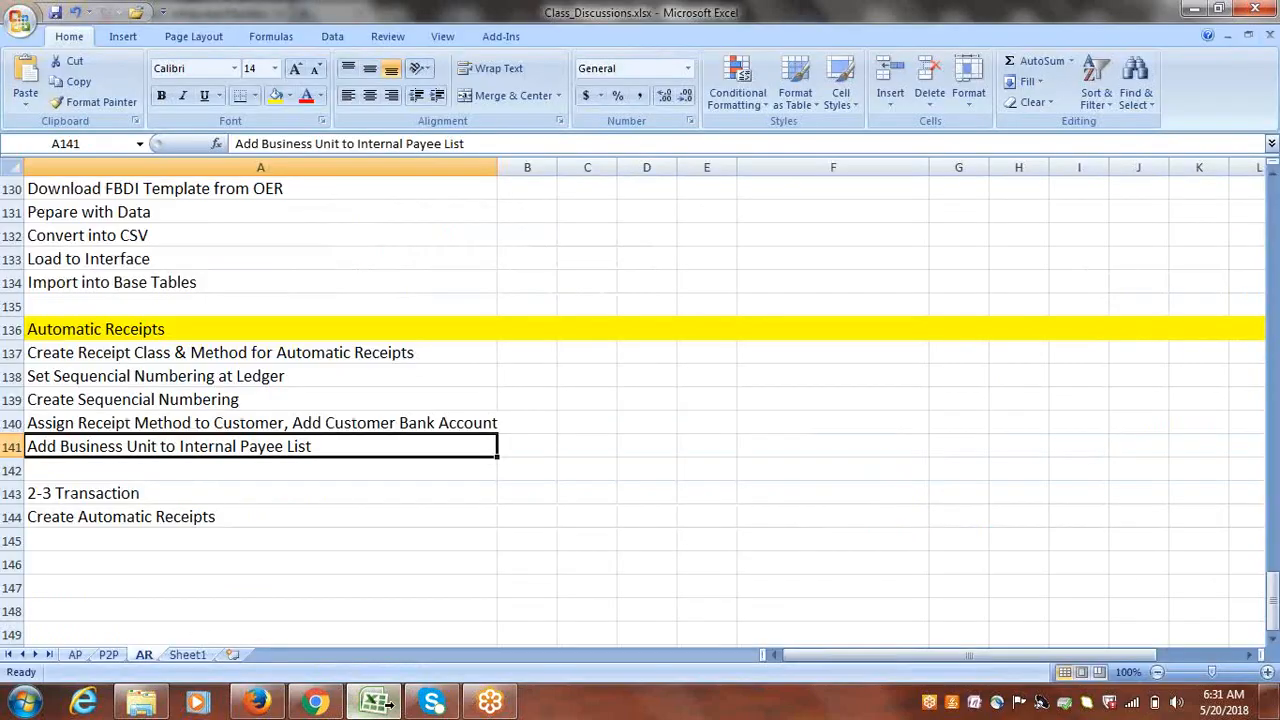
{"action": "left_click", "coordinate": [101, 497]}
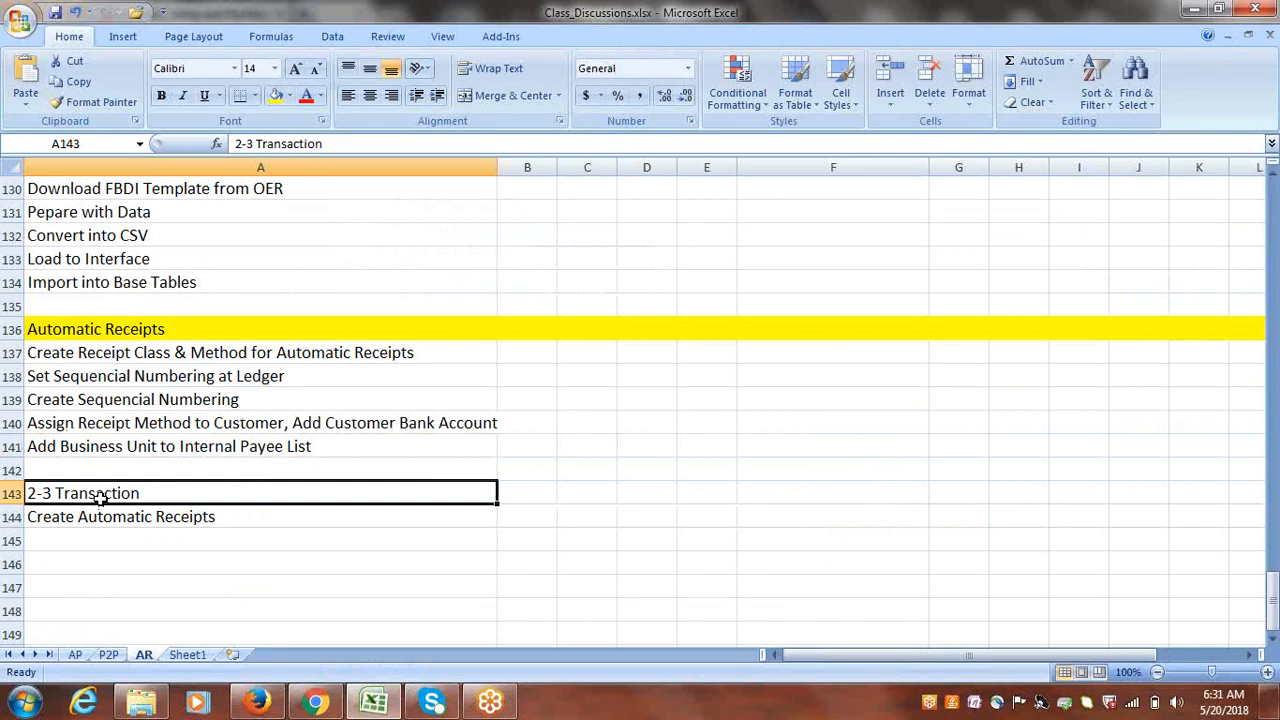
{"action": "left_click", "coordinate": [122, 514]}
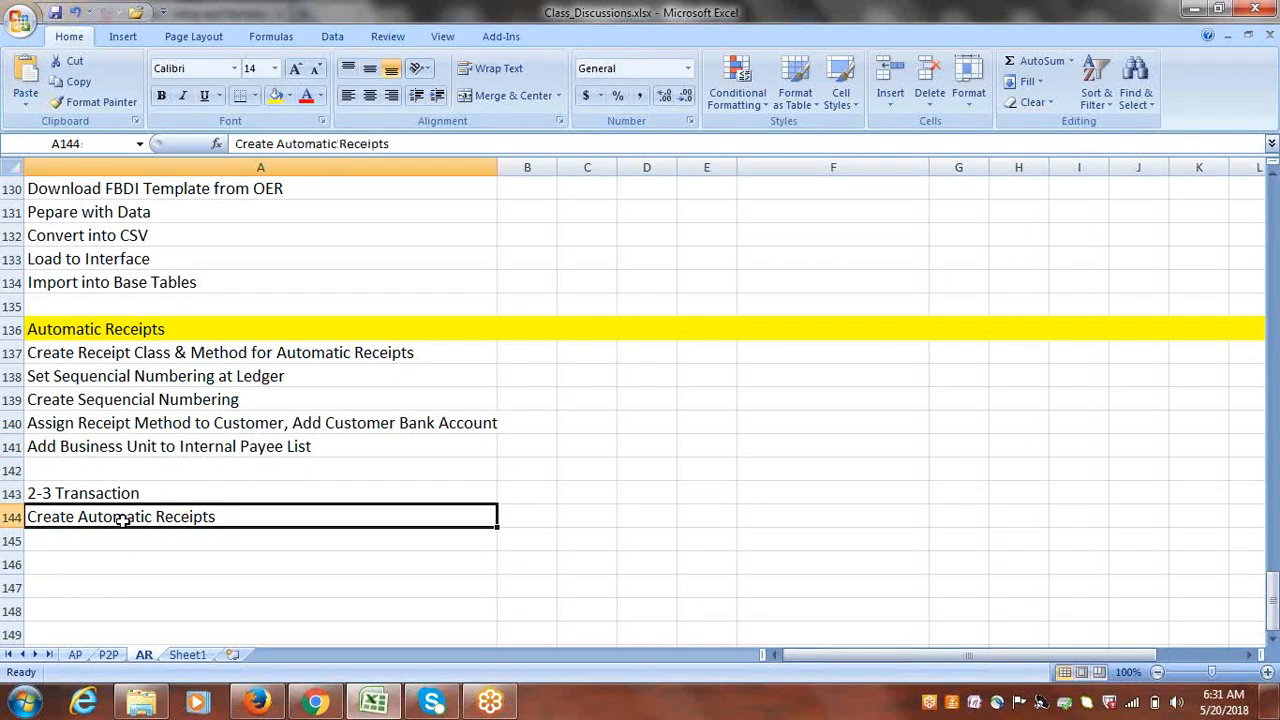
{"action": "left_click", "coordinate": [257, 703]}
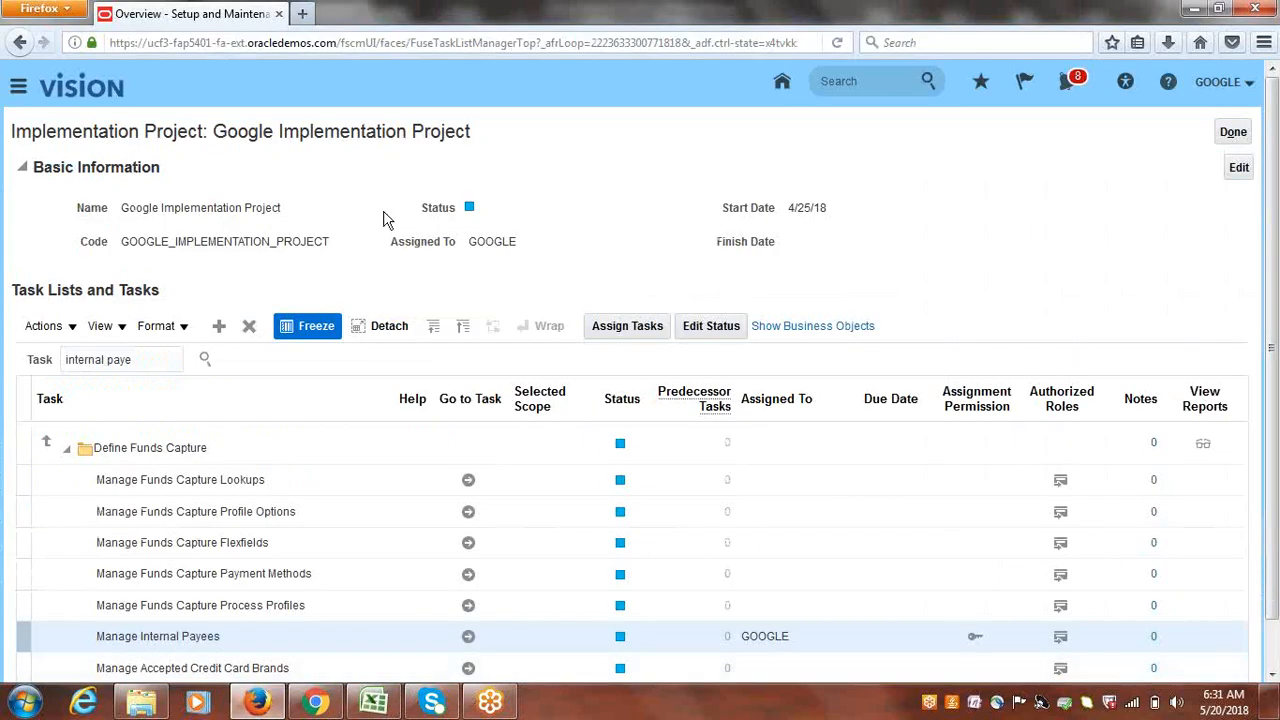
- Go to the Receivables Billing work area and start a new transaction from Tasks
{"action": "left_click", "coordinate": [18, 86]}
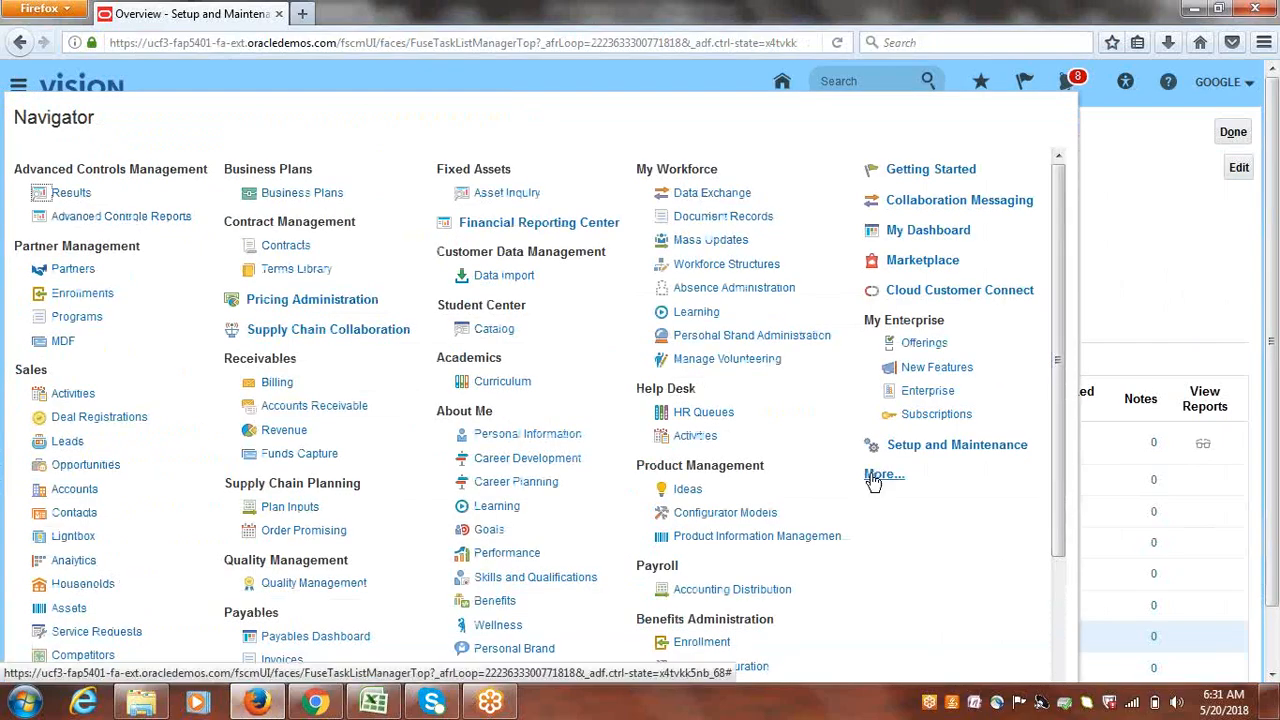
{"action": "left_click", "coordinate": [279, 384]}
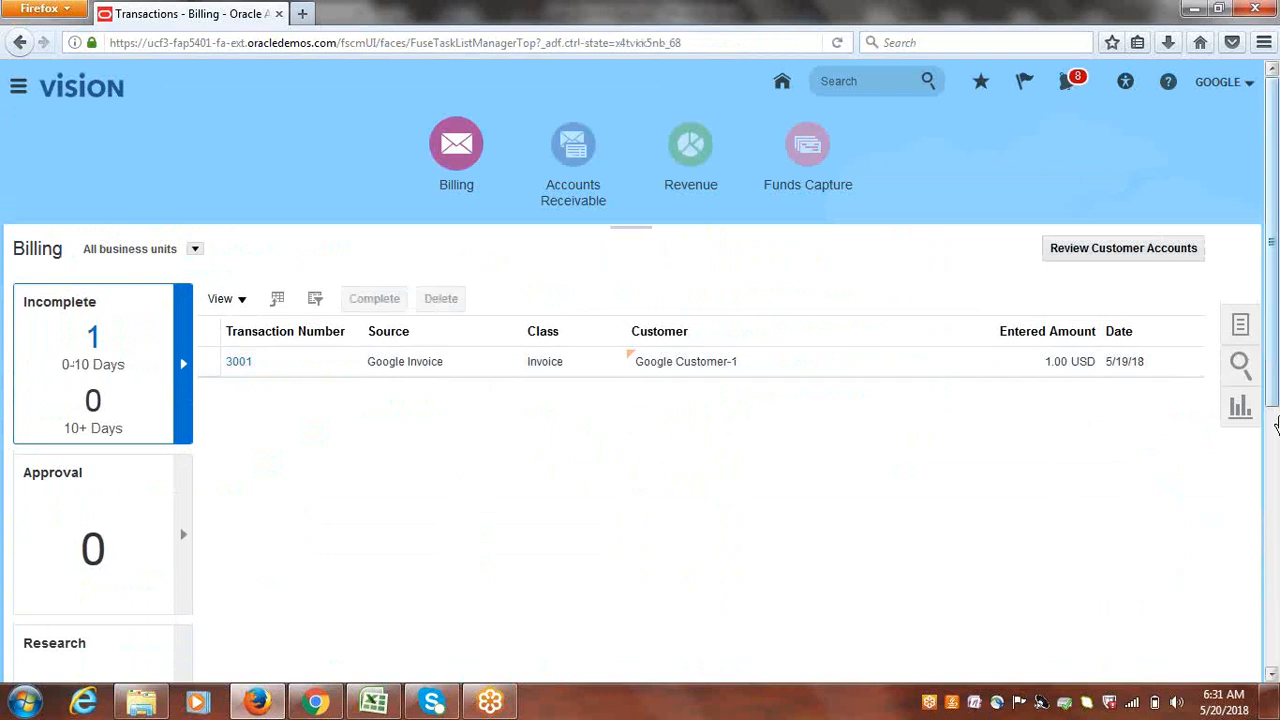
{"action": "left_click", "coordinate": [1237, 326]}
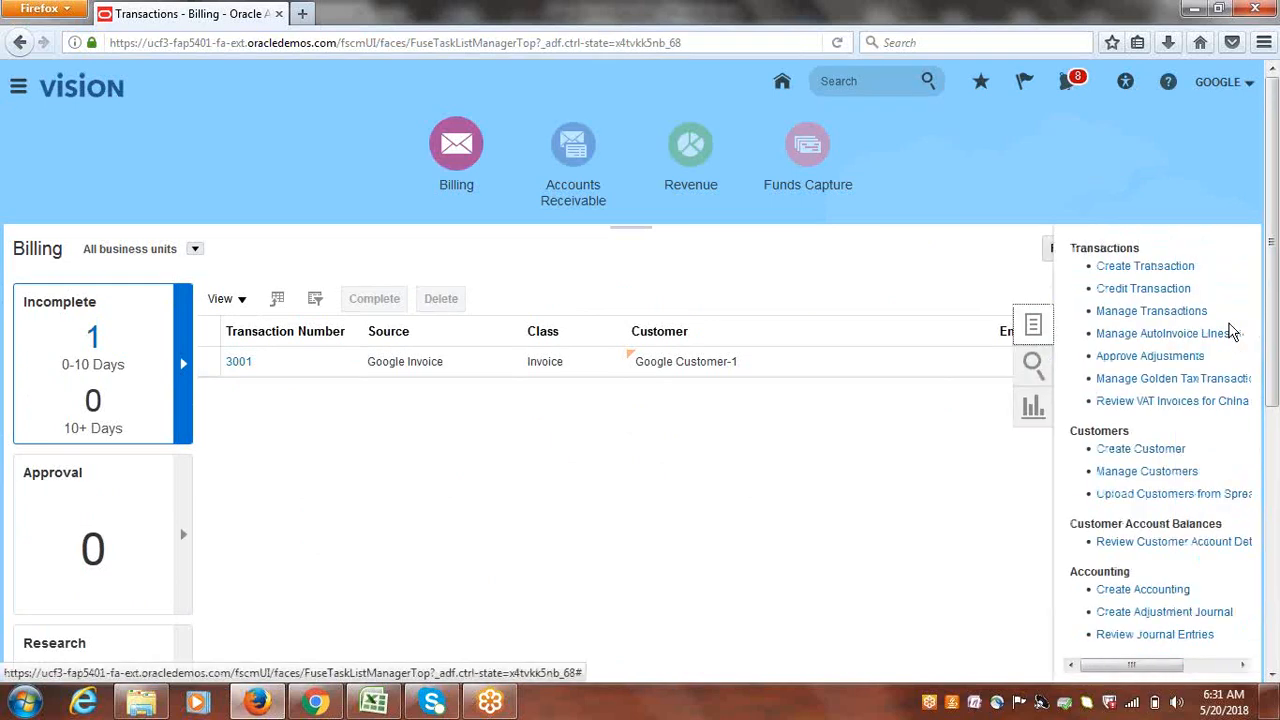
{"action": "left_click", "coordinate": [1118, 265]}
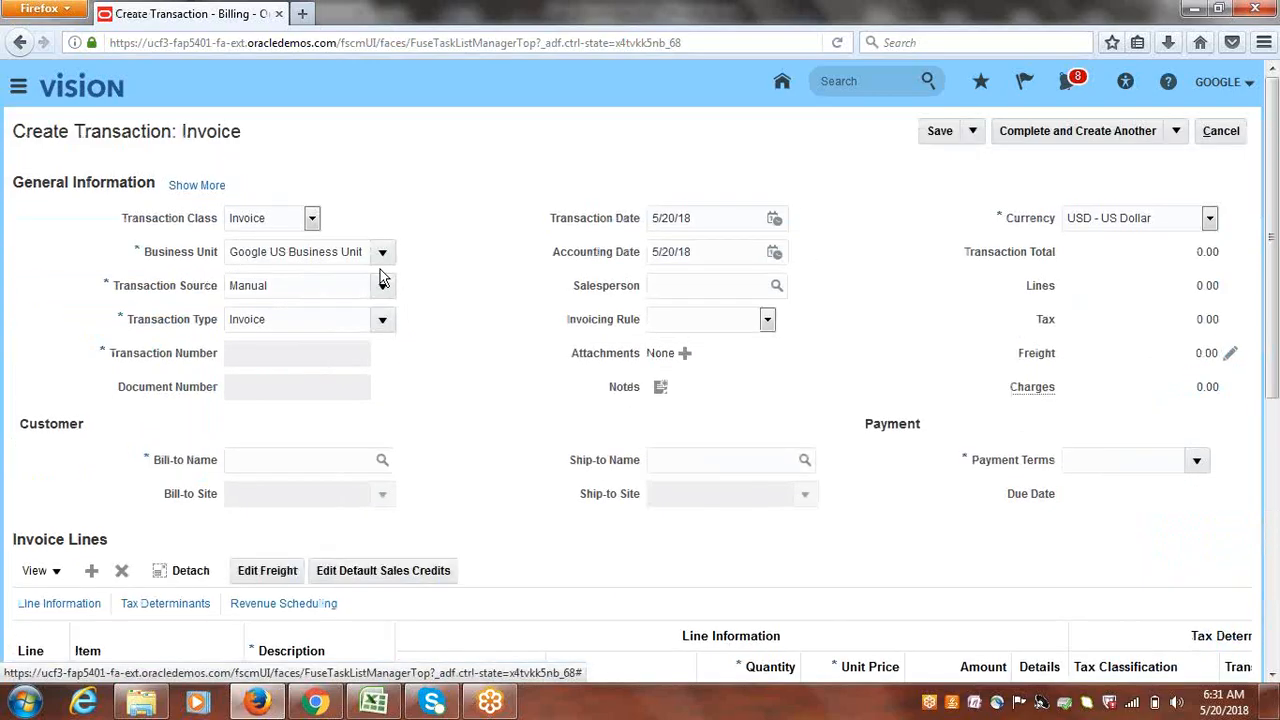
- Set the invoice source to Google Invoice and the bill-to customer to Google Customer-1
{"action": "left_click", "coordinate": [382, 285]}
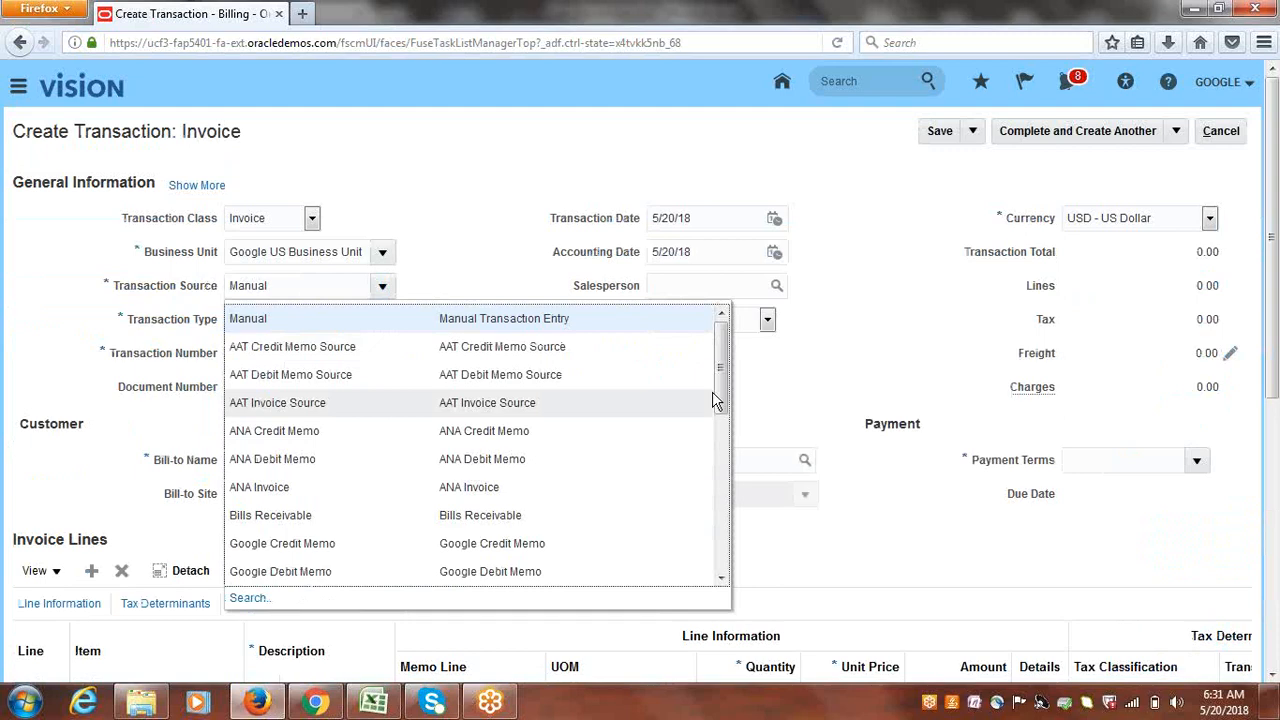
{"action": "scroll", "coordinate": [714, 400], "scroll_direction": "down", "scroll_amount": 2}
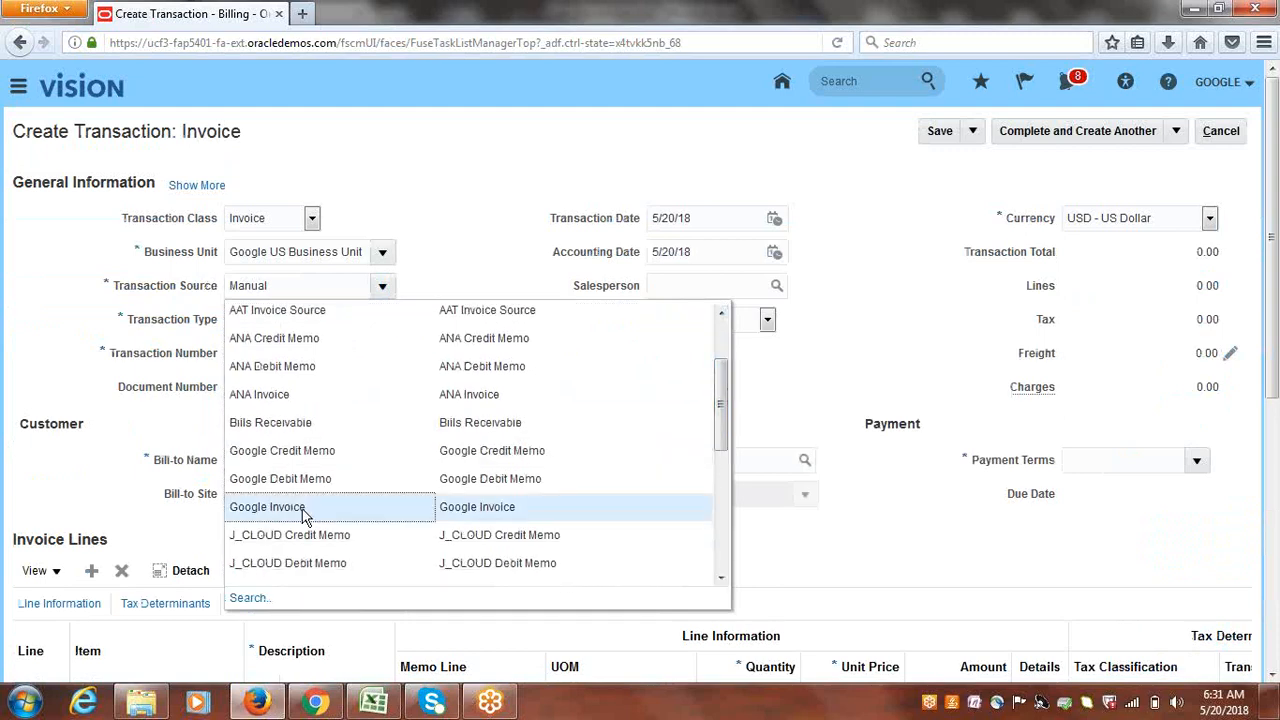
{"action": "left_click", "coordinate": [305, 512]}
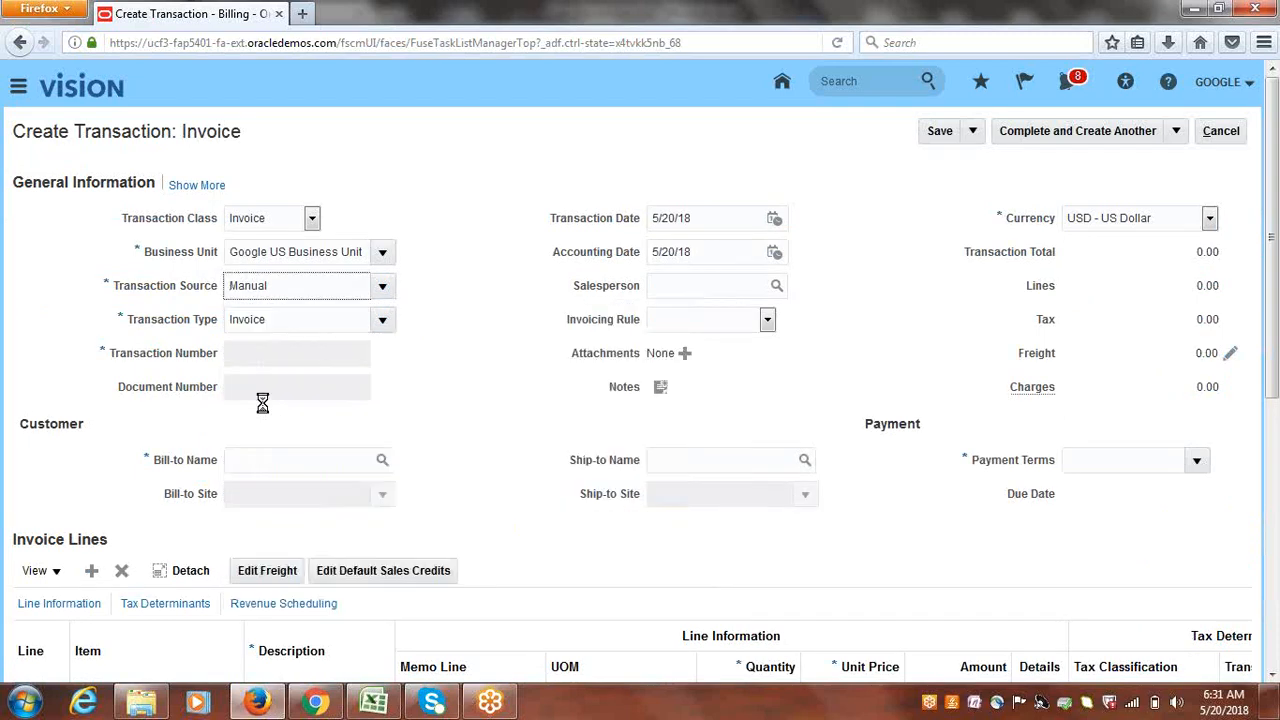
{"action": "left_click", "coordinate": [300, 462]}
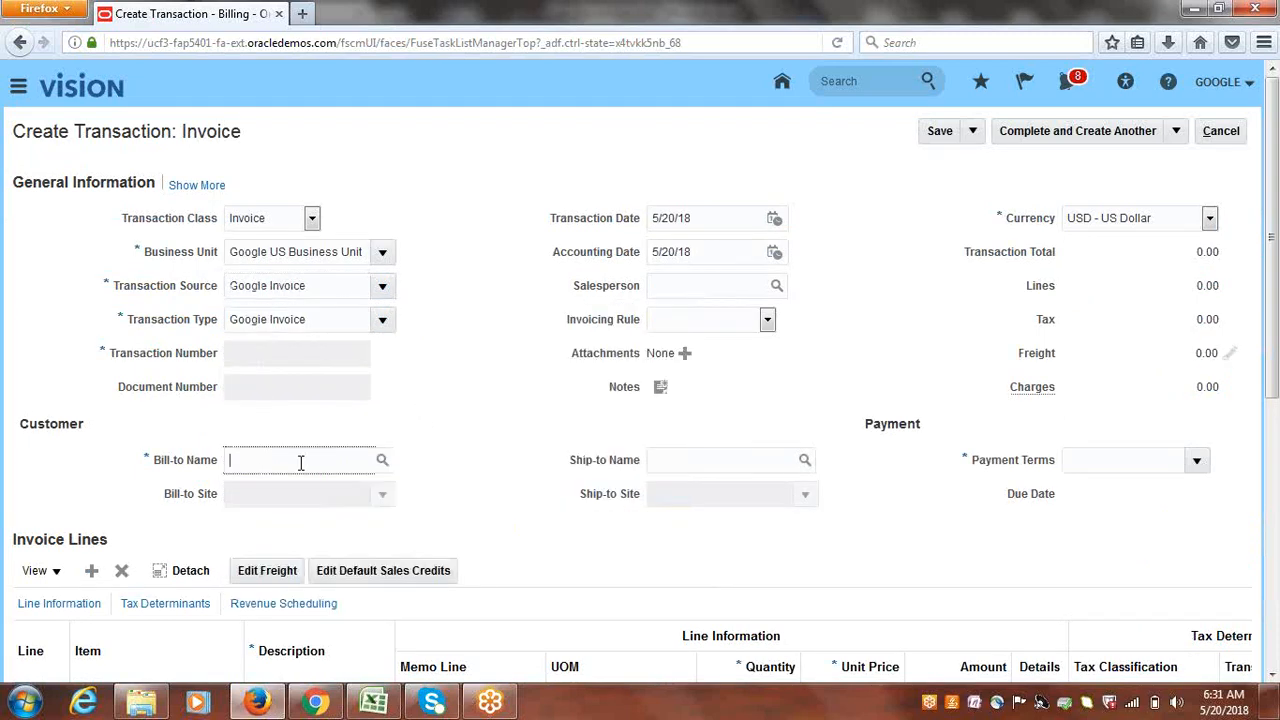
{"action": "type", "text": "google cu"}
{"action": "key", "text": "Tab"}
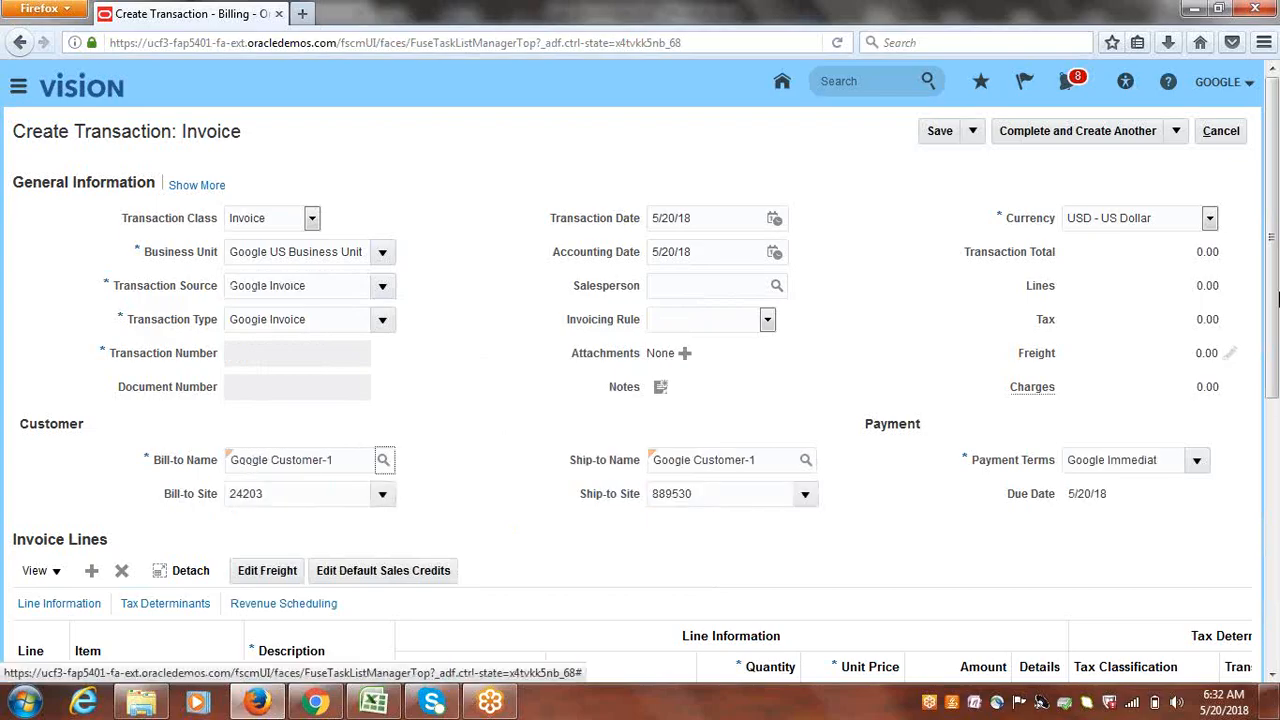
{"action": "left_click_drag", "start_coordinate": [1276, 244], "coordinate": [1274, 378]}
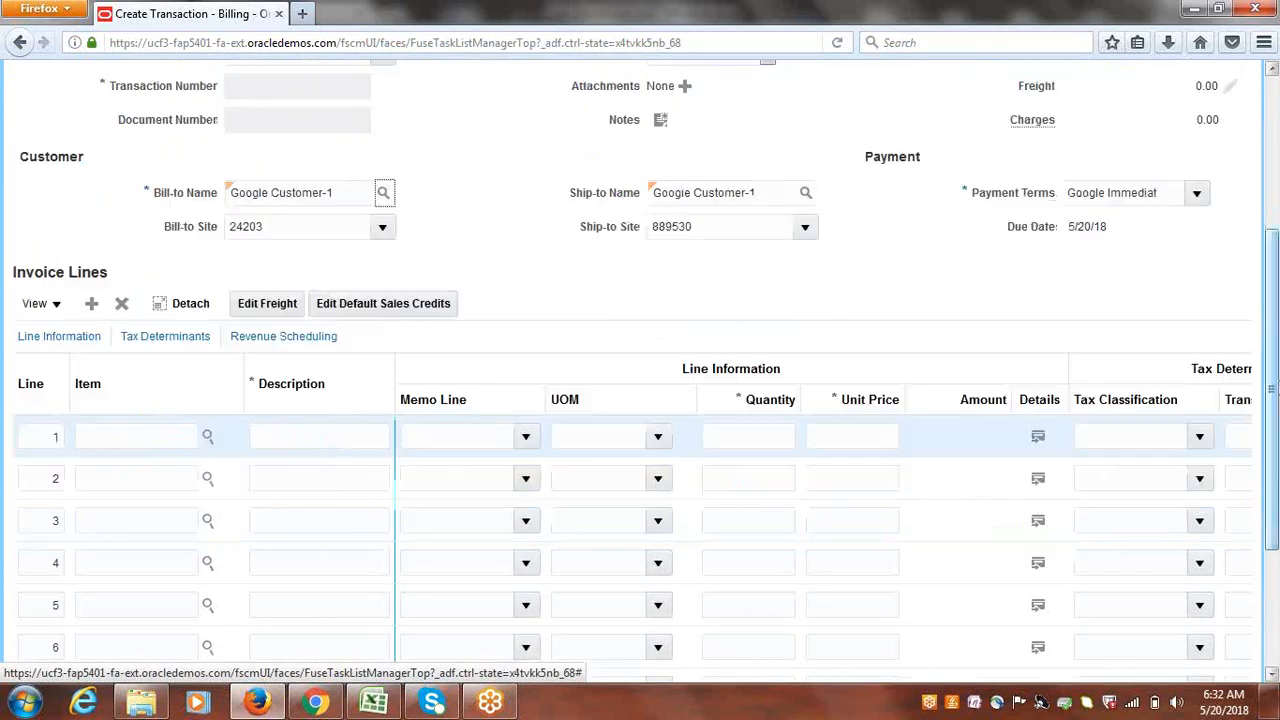
- Add line 1 'goods', quantity 1 at 5000, and complete the invoice, creating another
{"action": "left_click", "coordinate": [340, 437]}
{"action": "type", "text": "goo"}
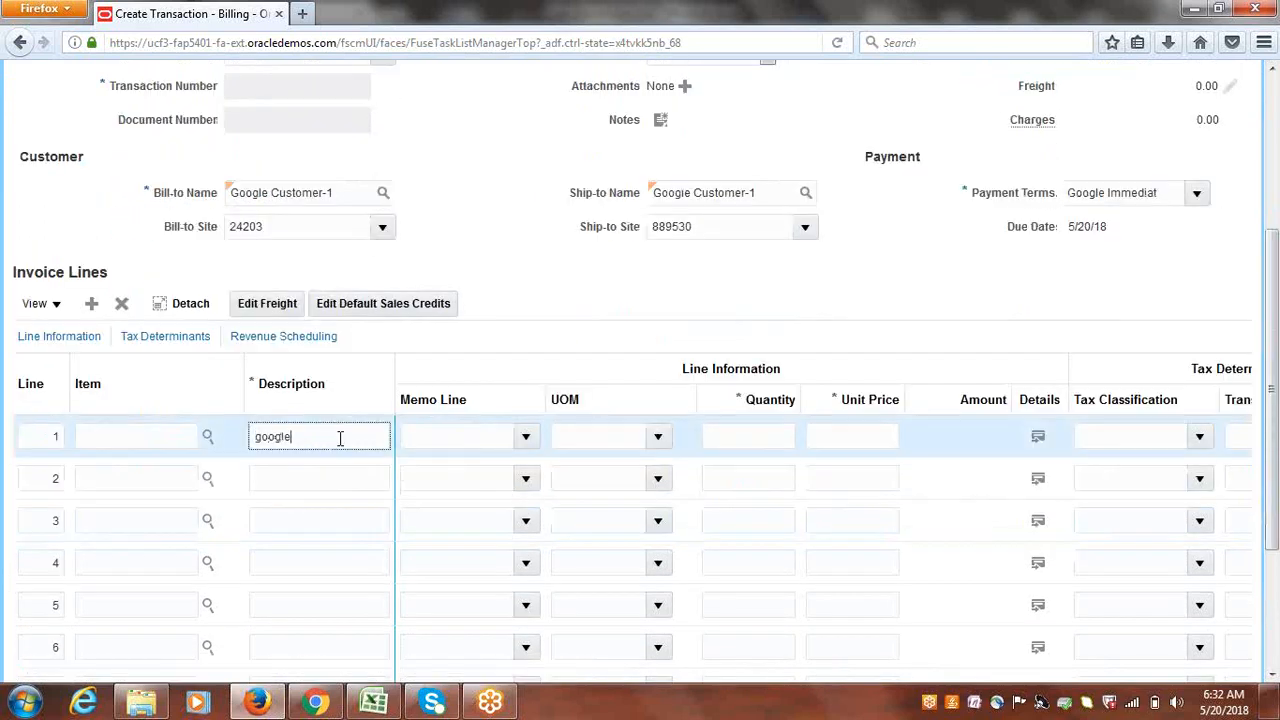
{"action": "type", "text": "gl"}
{"action": "key", "text": "BackSpace"}
{"action": "key", "text": "BackSpace"}
{"action": "key", "text": "BackSpace"}
{"action": "key", "text": "BackSpace"}
{"action": "key", "text": "BackSpace"}
{"action": "type", "text": "goods"}
{"action": "key", "text": "Tab"}
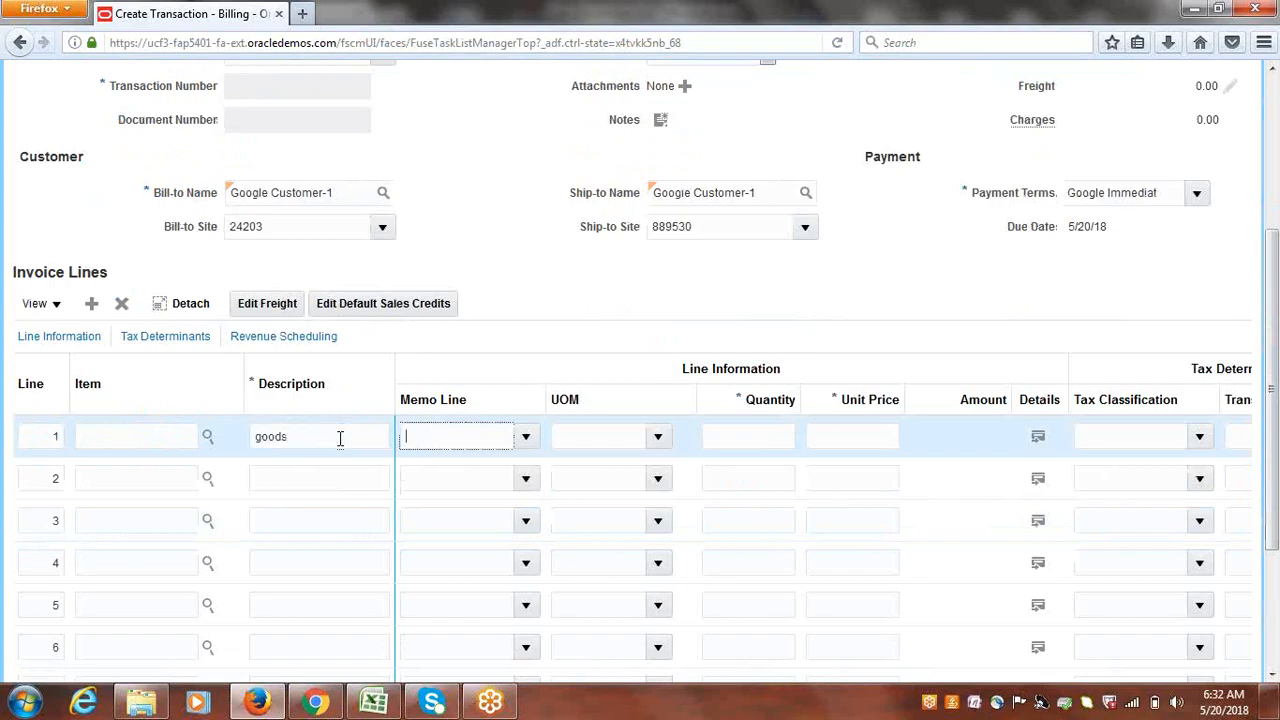
{"action": "key", "text": "Tab"}
{"action": "left_click", "coordinate": [764, 436]}
{"action": "type", "text": "1"}
{"action": "key", "text": "Tab"}
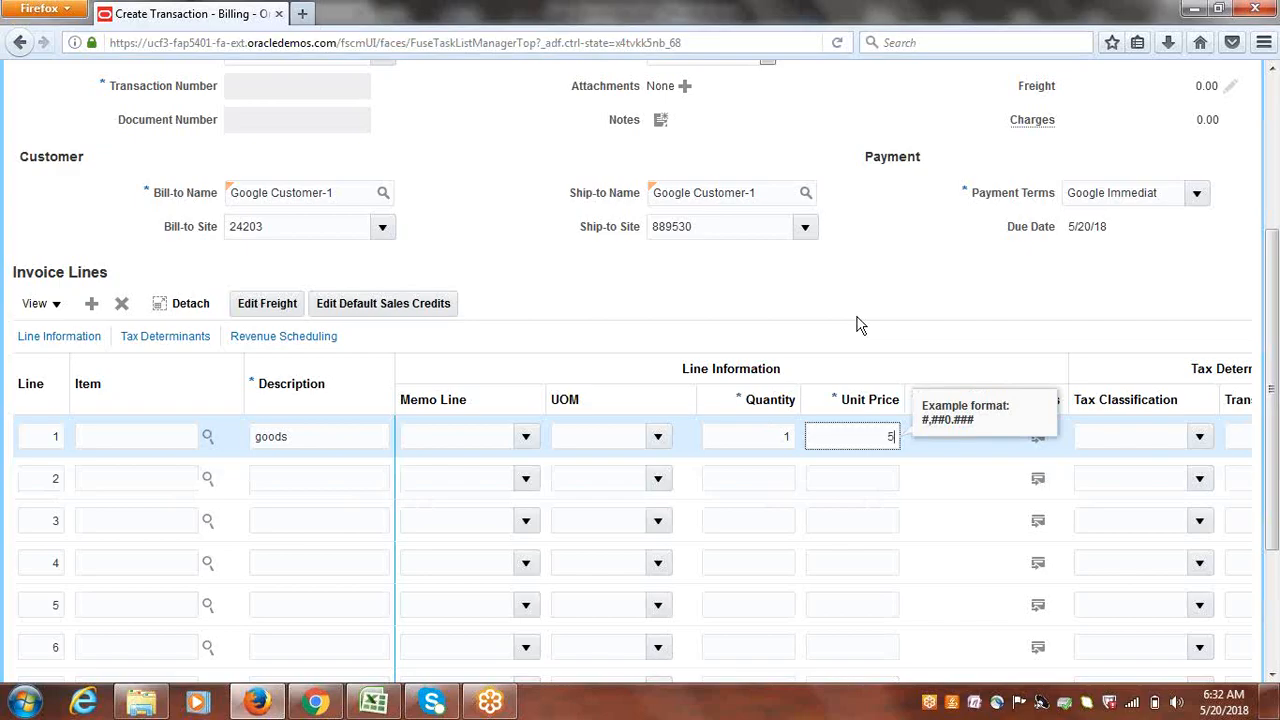
{"action": "type", "text": "5000"}
{"action": "key", "text": "Tab"}
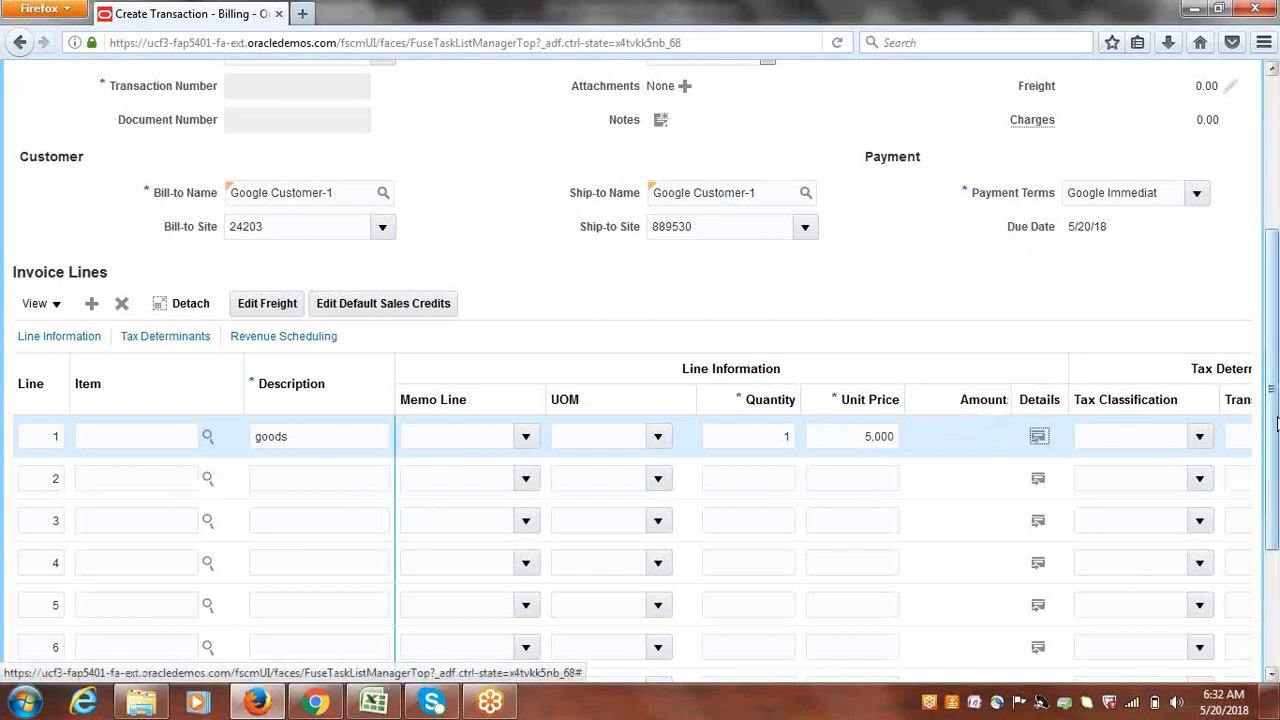
{"action": "left_click_drag", "start_coordinate": [1278, 480], "coordinate": [1268, 260]}
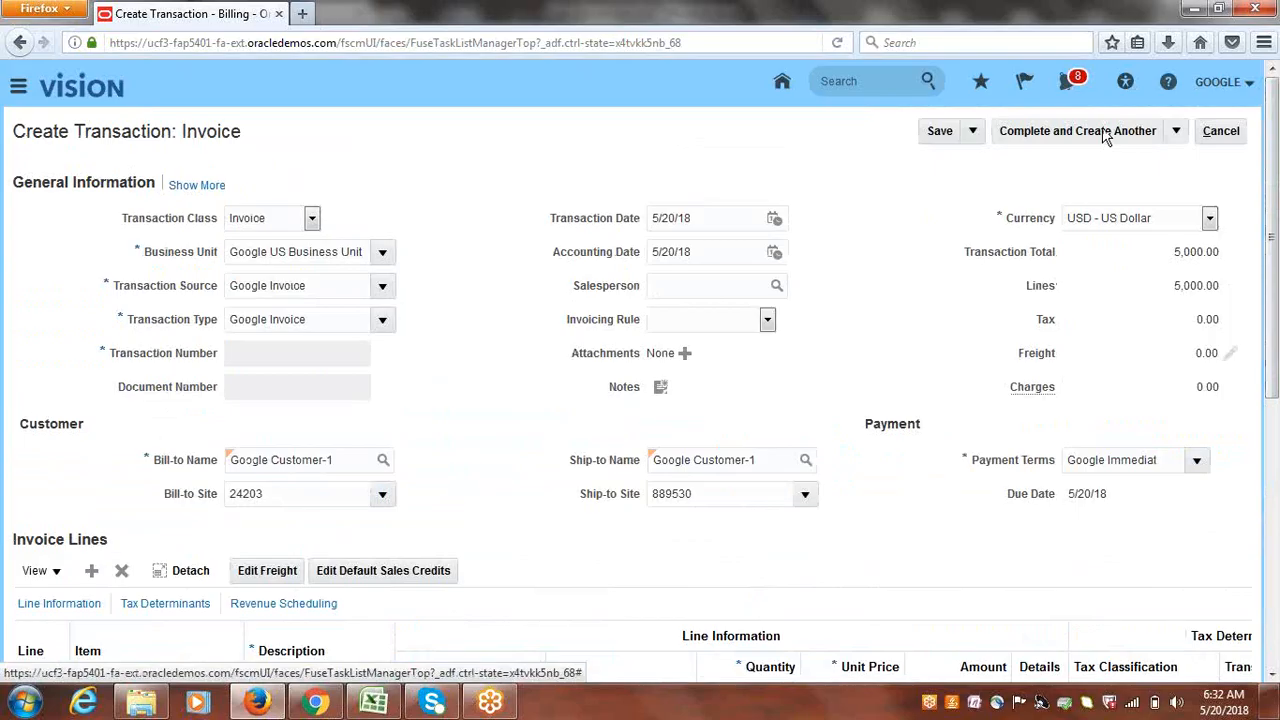
{"action": "left_click", "coordinate": [1068, 137]}
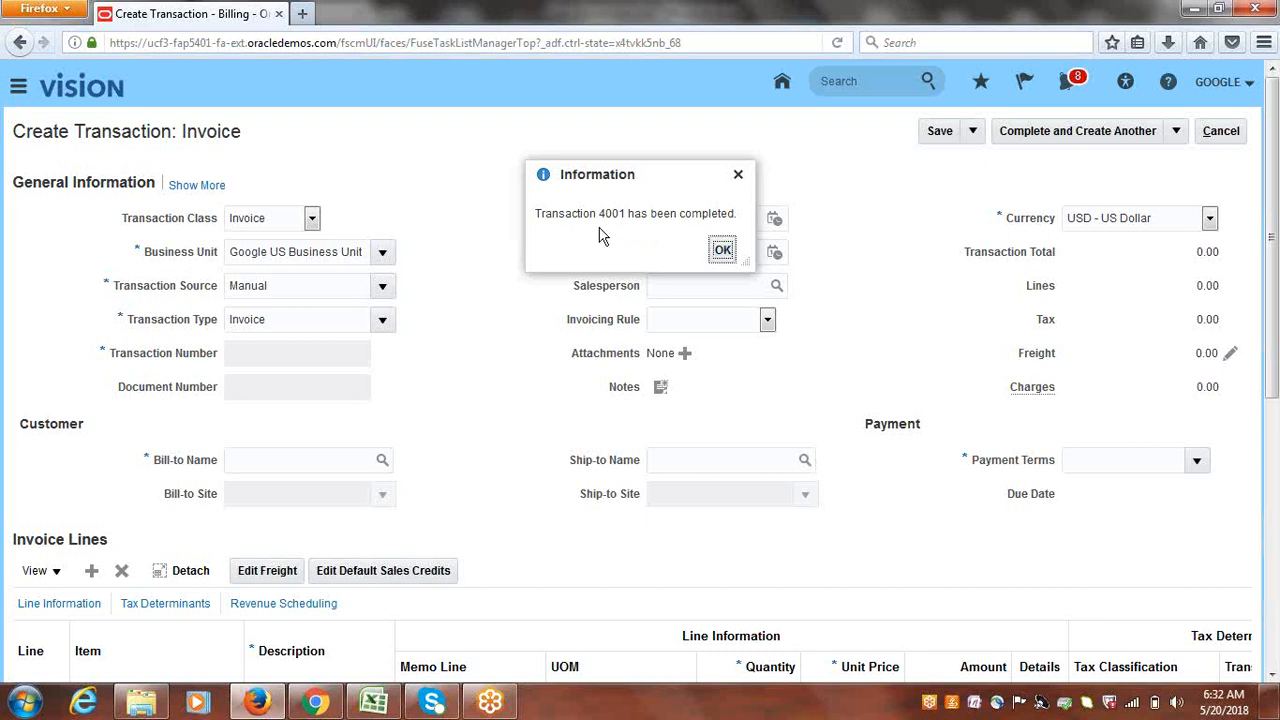
- Note transaction number 4001, then discard the blank follow-up invoice without saving
{"action": "left_click_drag", "start_coordinate": [598, 214], "coordinate": [625, 218]}
{"action": "left_click", "coordinate": [723, 250]}
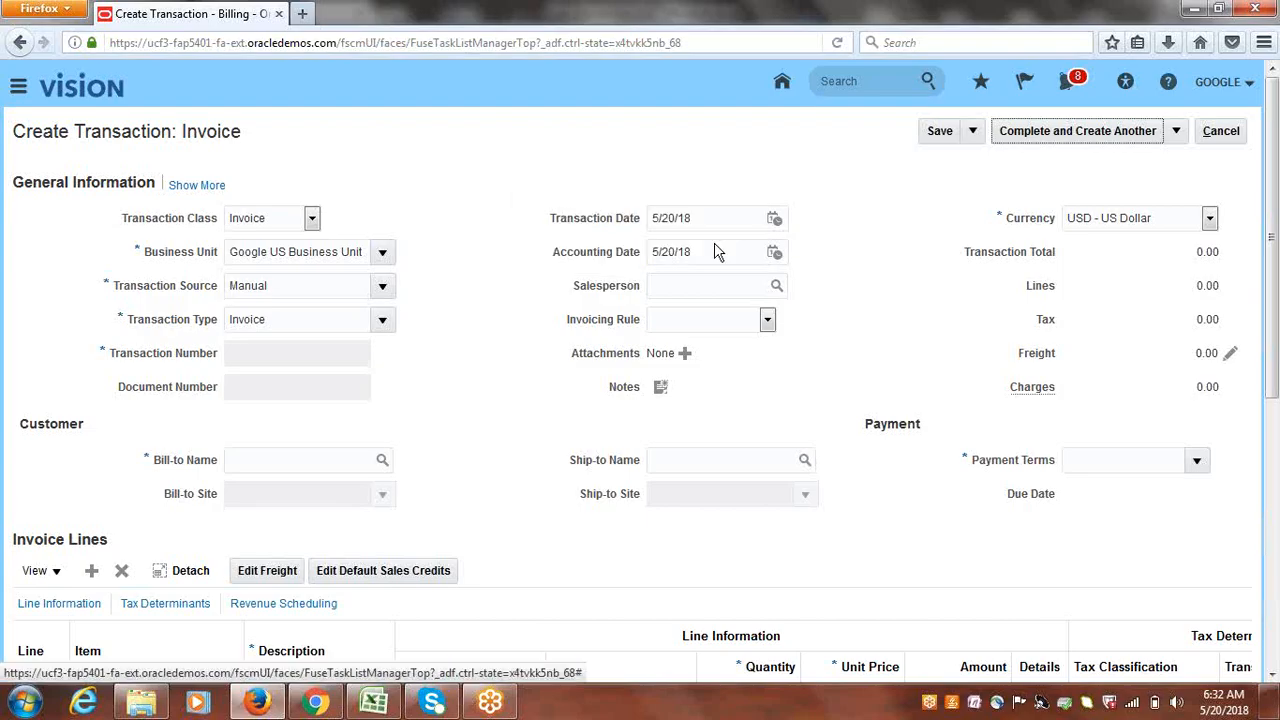
{"action": "left_click", "coordinate": [1233, 132]}
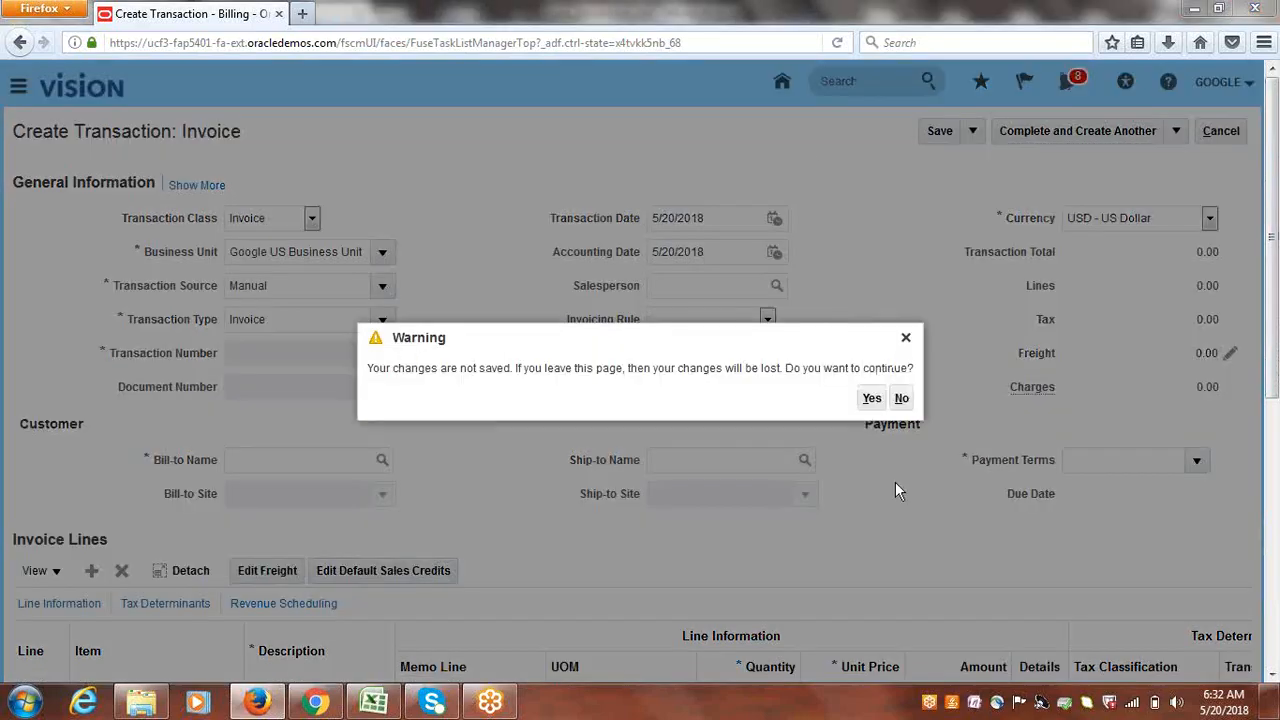
{"action": "left_click", "coordinate": [871, 398]}
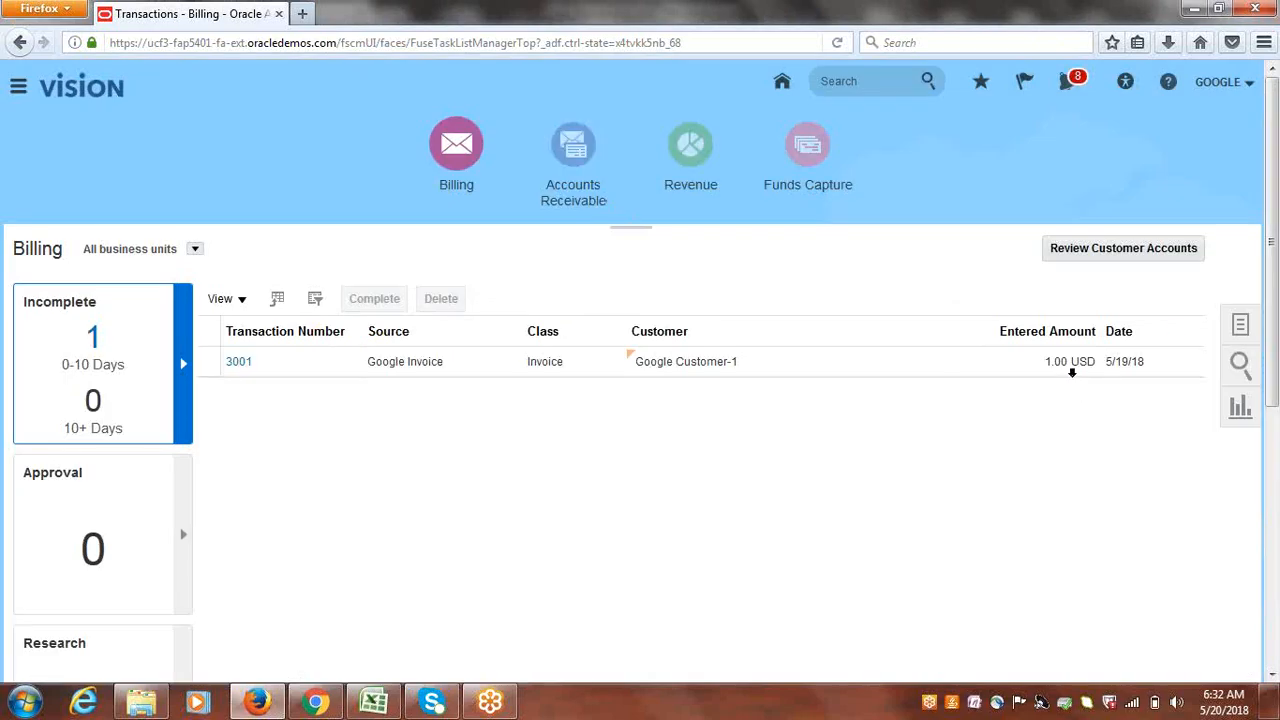
{"action": "left_click", "coordinate": [1243, 328]}
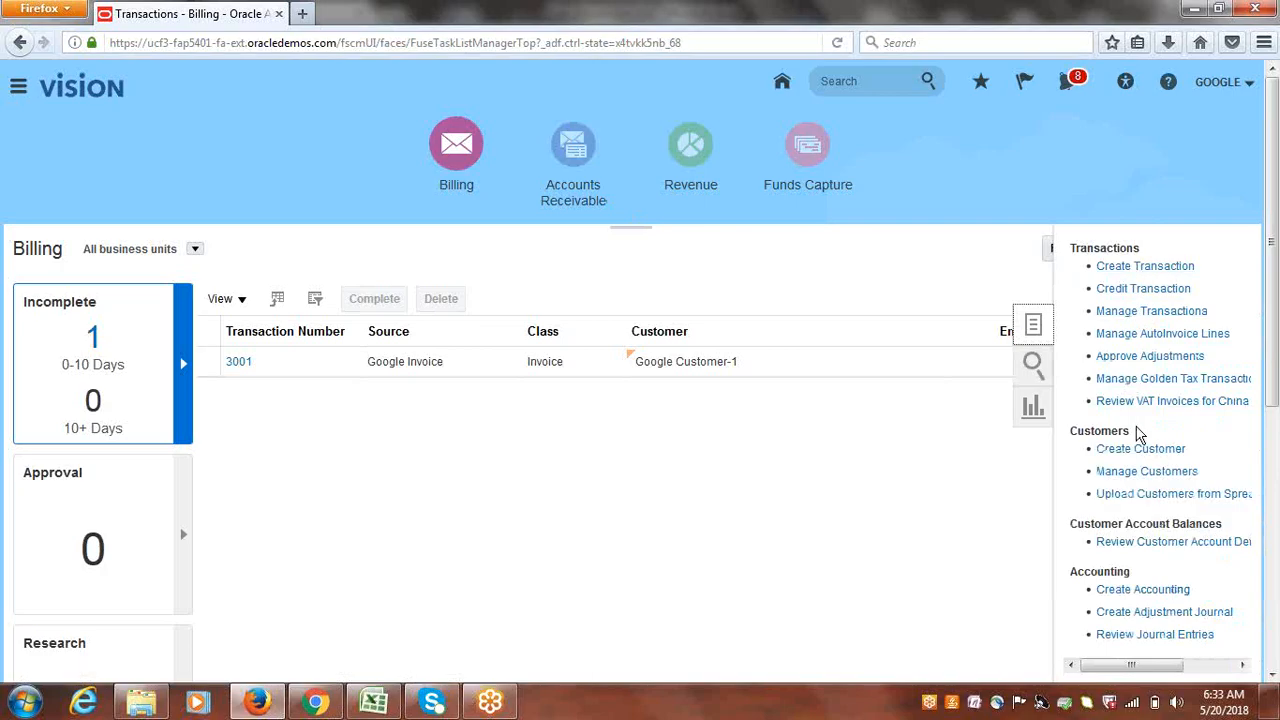
- Search Manage Transactions for transaction number 4001 and open the invoice
{"action": "left_click", "coordinate": [1137, 314]}
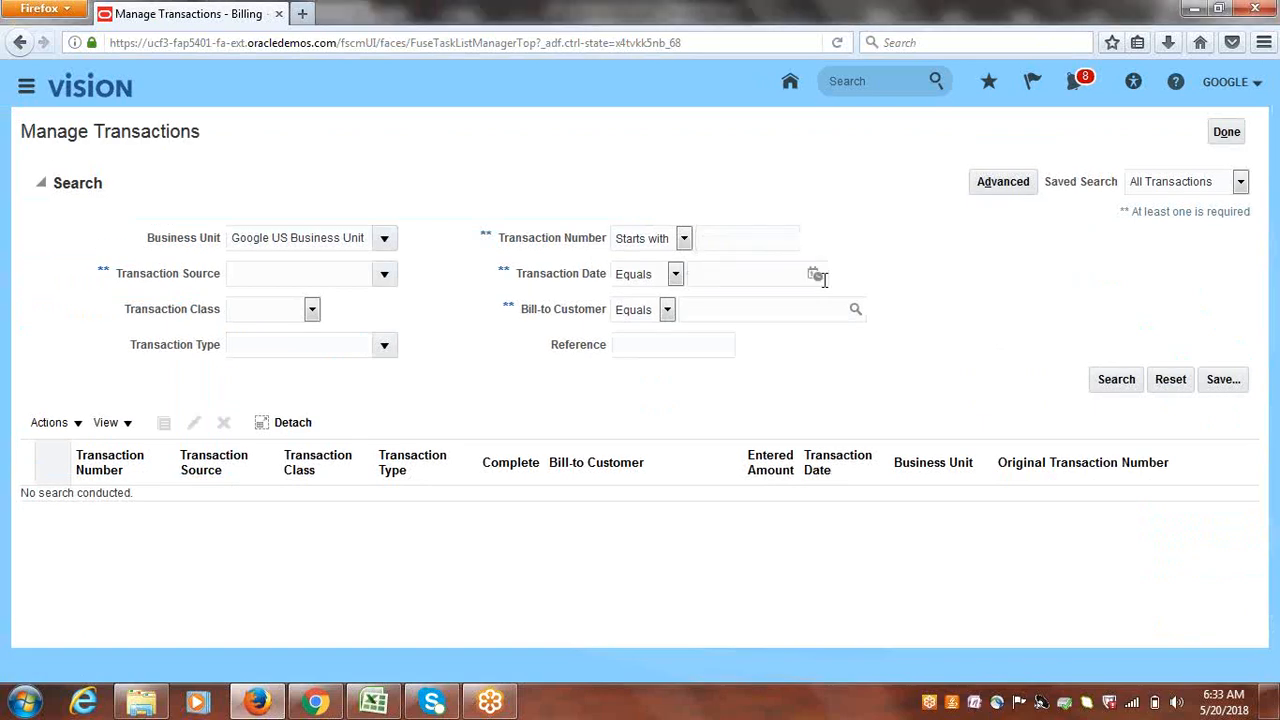
{"action": "type", "text": "4001"}
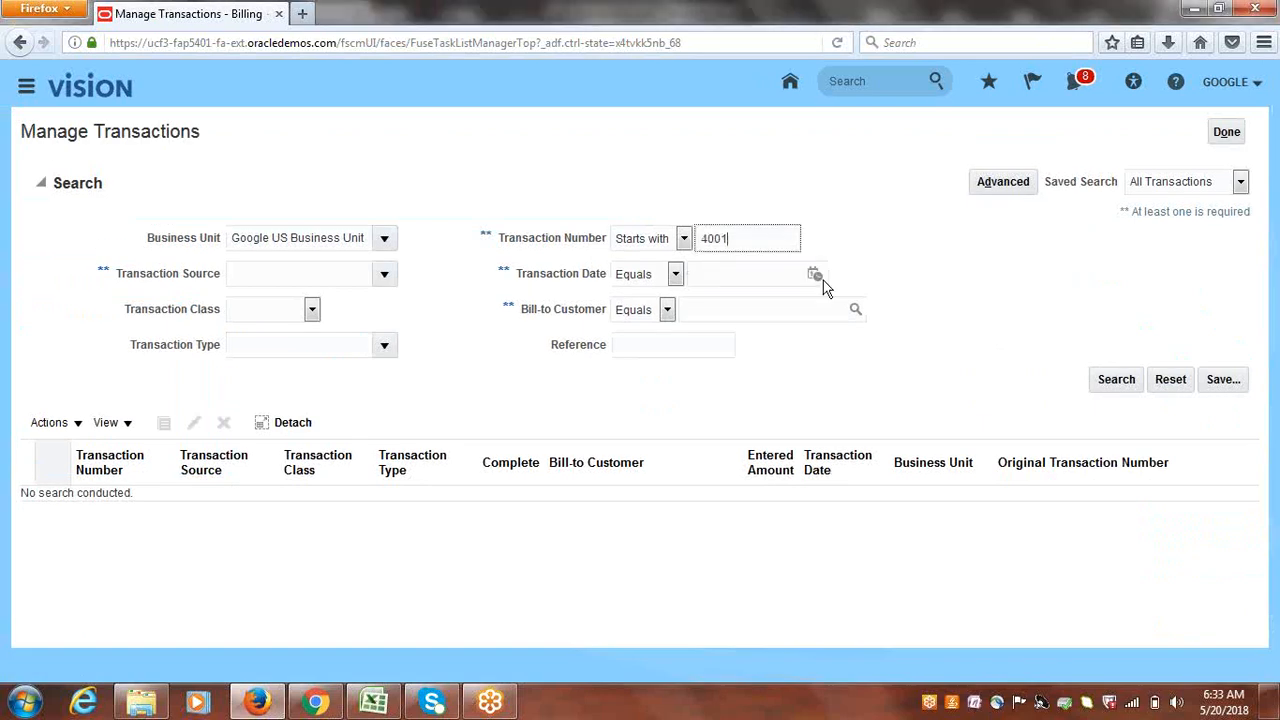
{"action": "key", "text": "Return"}
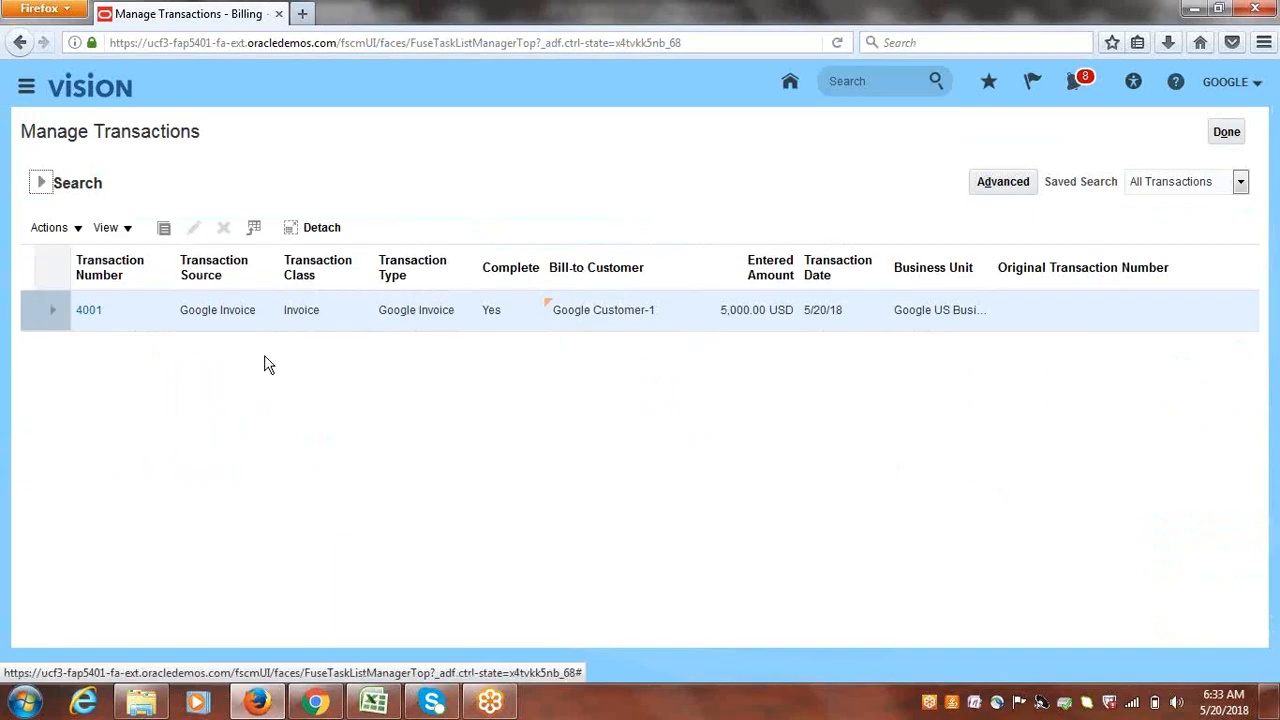
{"action": "left_click", "coordinate": [88, 310]}
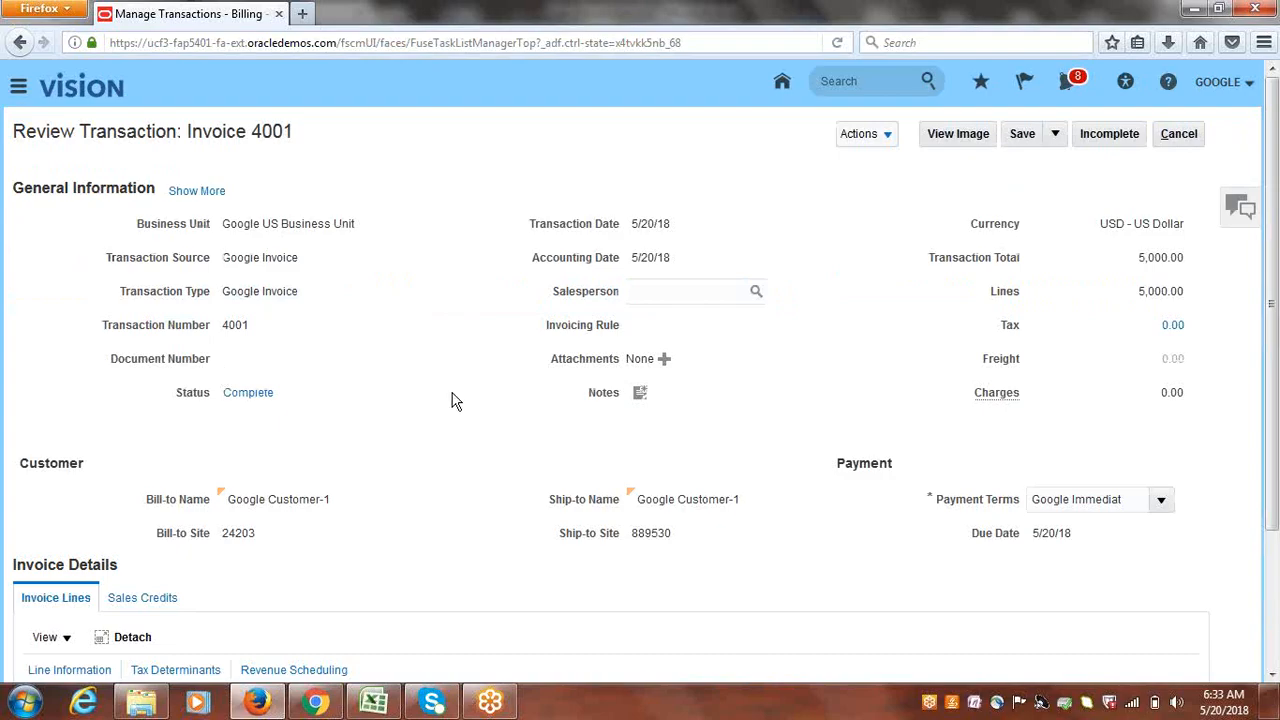
- Expand invoice 4001's general information and show its Payment details
{"action": "left_click", "coordinate": [890, 142]}
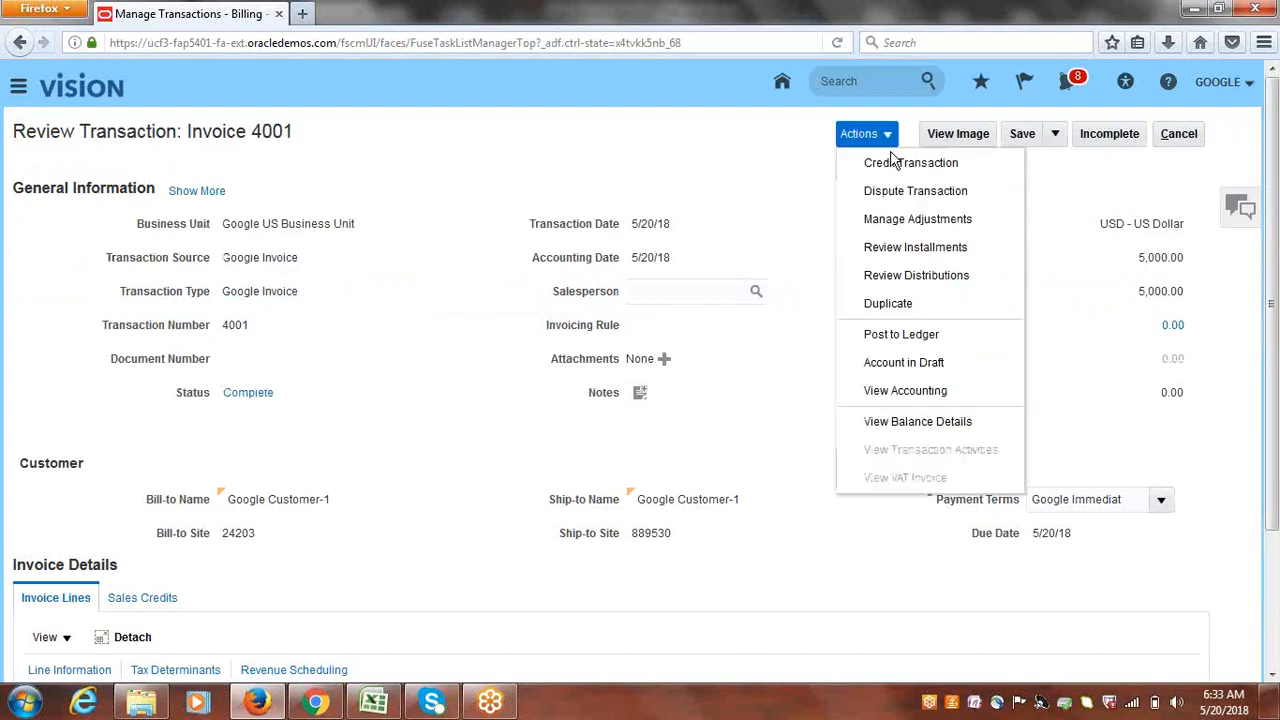
{"action": "left_click", "coordinate": [556, 192]}
{"action": "left_click", "coordinate": [198, 191]}
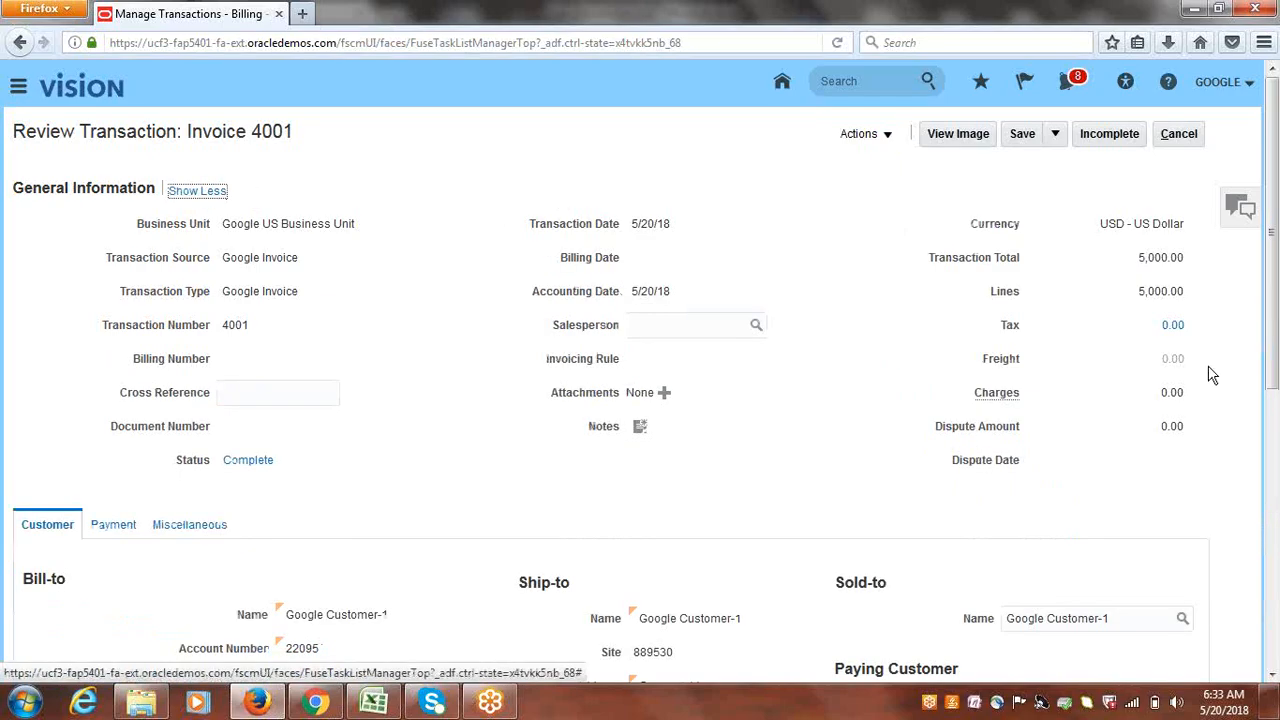
{"action": "left_click_drag", "start_coordinate": [1274, 270], "coordinate": [1275, 385]}
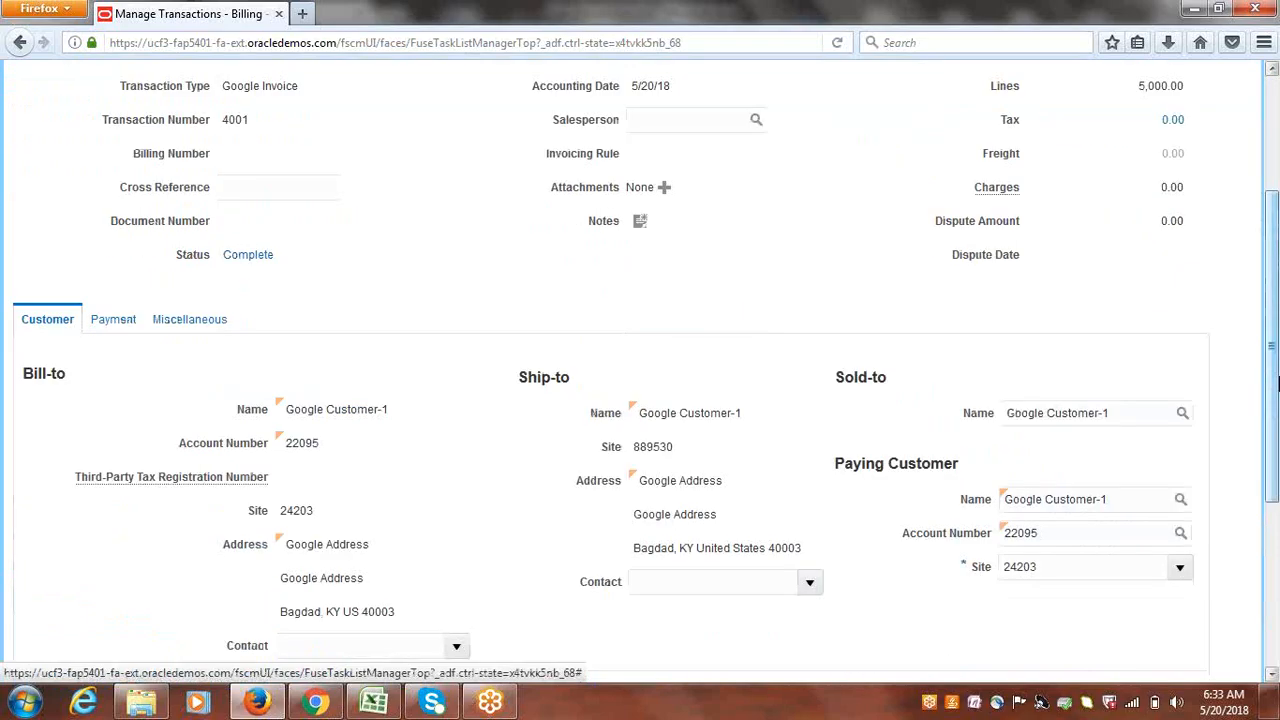
{"action": "left_click", "coordinate": [110, 321]}
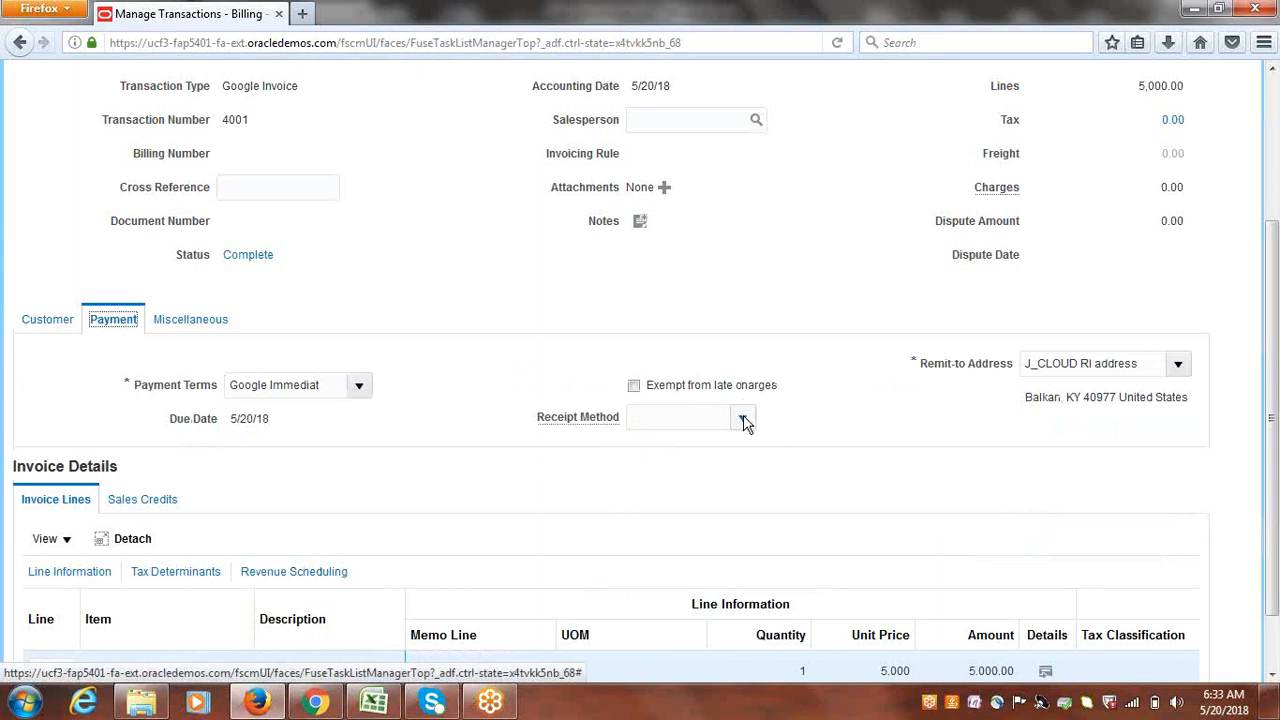
- Set invoice 4001's receipt method to Google Bank Transfers, save, and close the review
{"action": "left_click", "coordinate": [743, 420]}
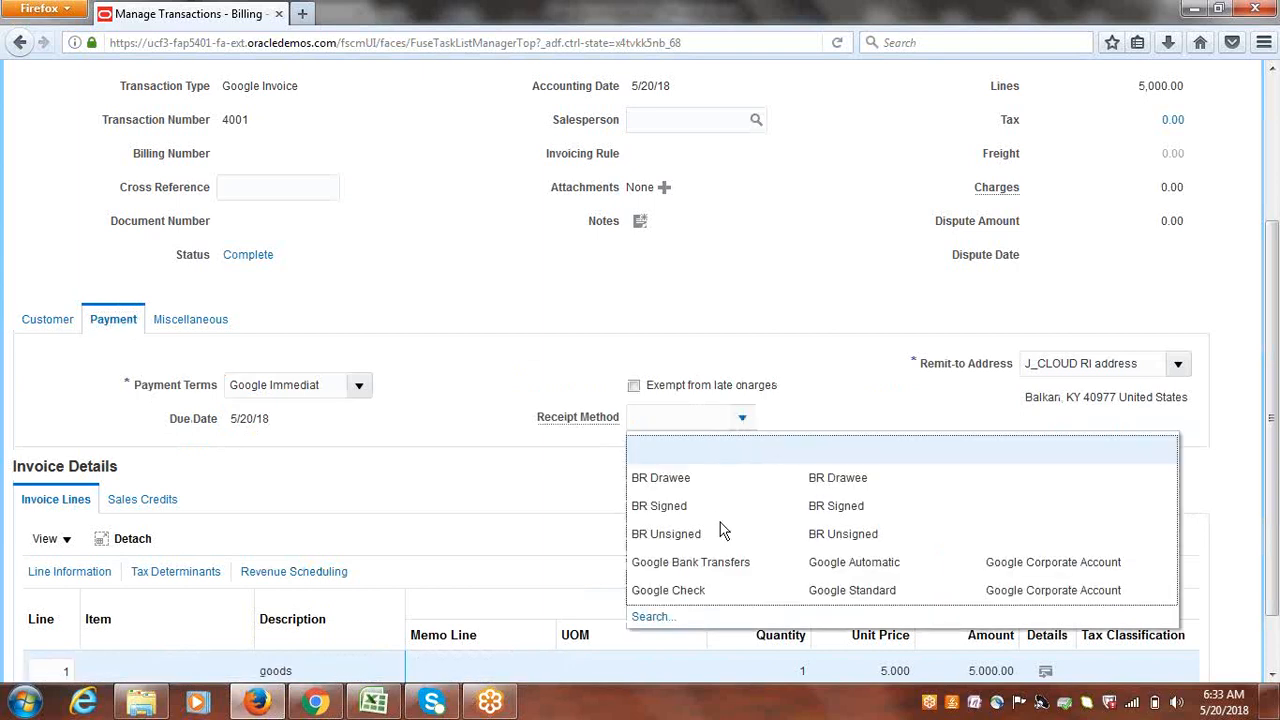
{"action": "left_click", "coordinate": [707, 564]}
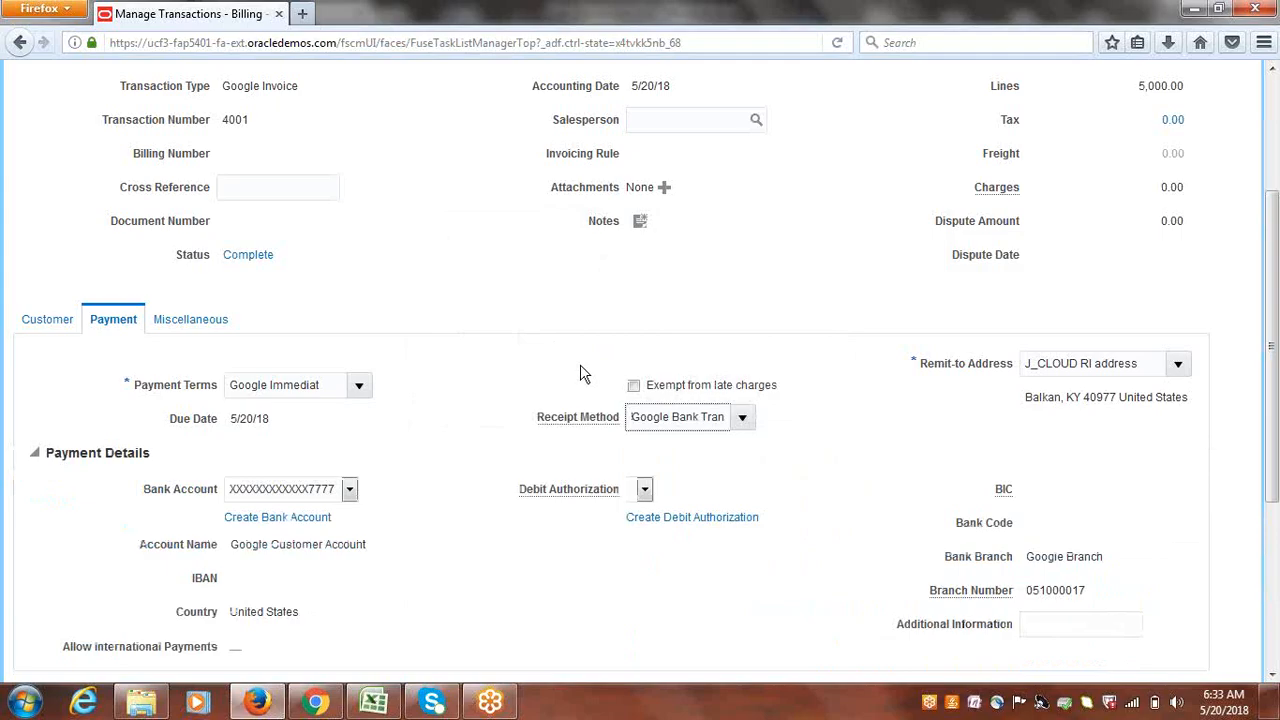
{"action": "scroll", "coordinate": [1276, 390], "scroll_direction": "up", "scroll_amount": 4}
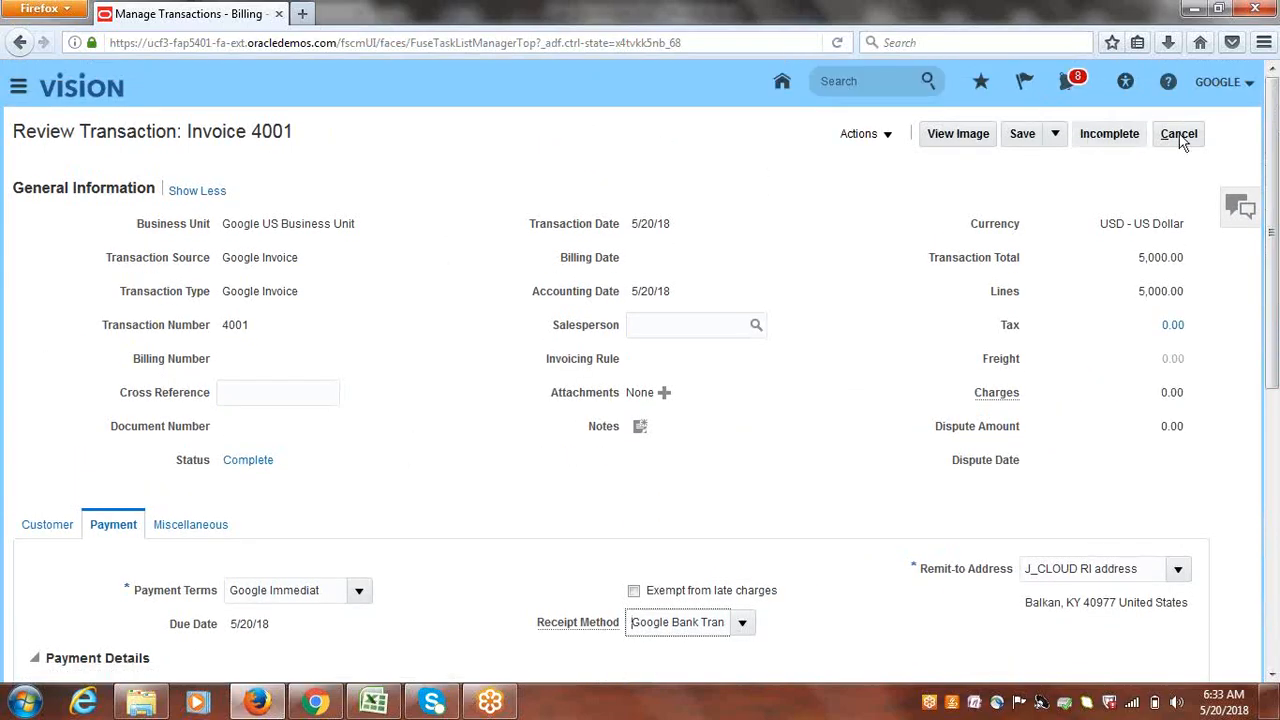
{"action": "left_click", "coordinate": [1022, 140]}
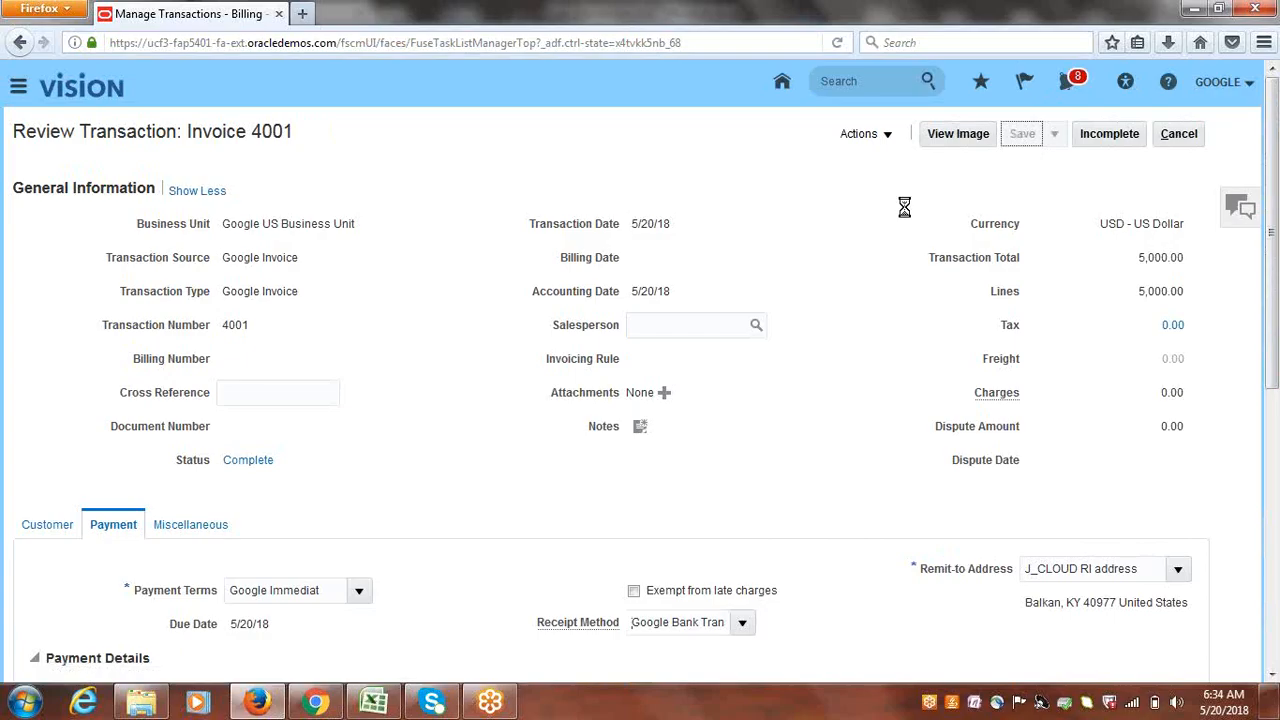
{"action": "left_click", "coordinate": [1198, 140]}
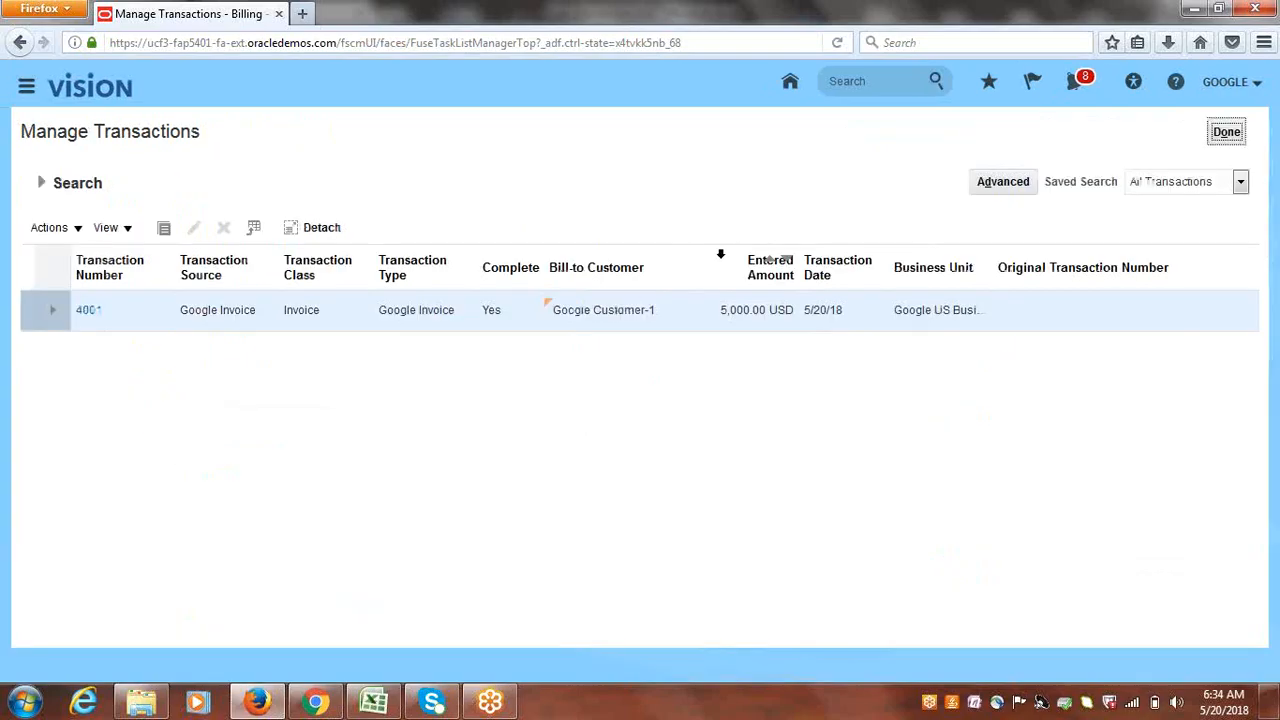
- Start a new Google Invoice transaction billed to Google Customer-1
{"action": "left_click", "coordinate": [1230, 135]}
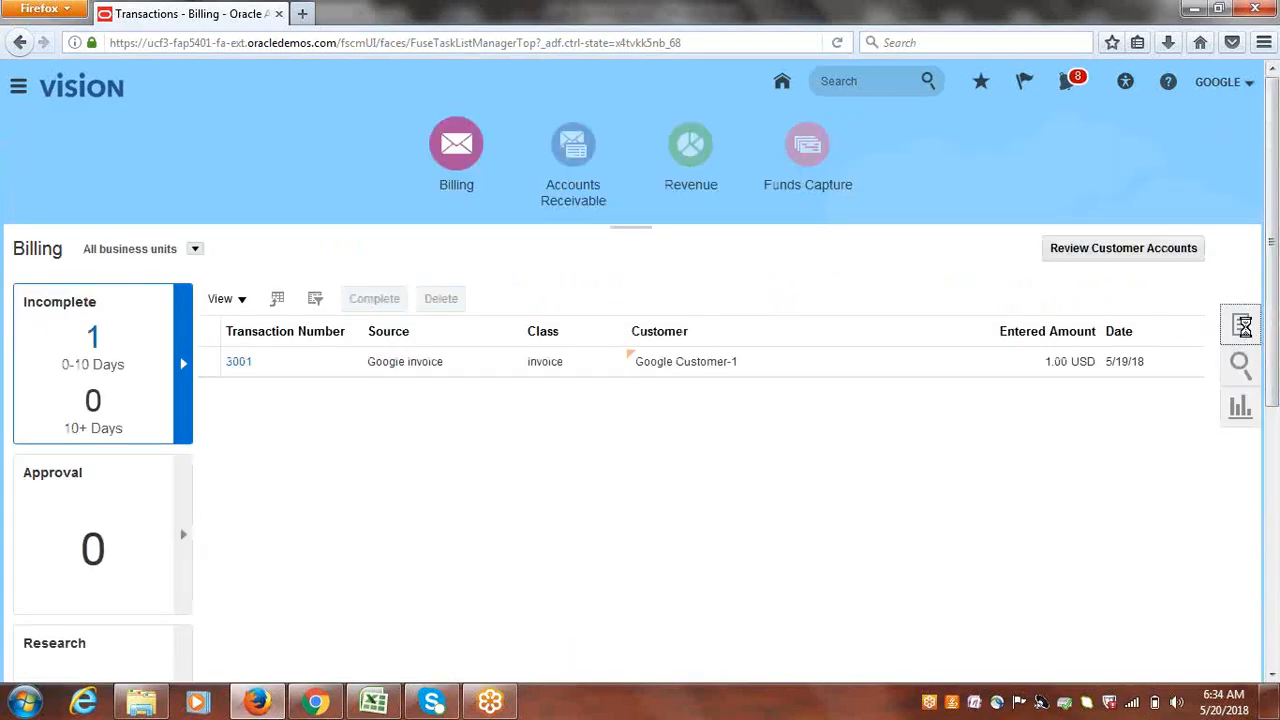
{"action": "left_click", "coordinate": [1243, 330]}
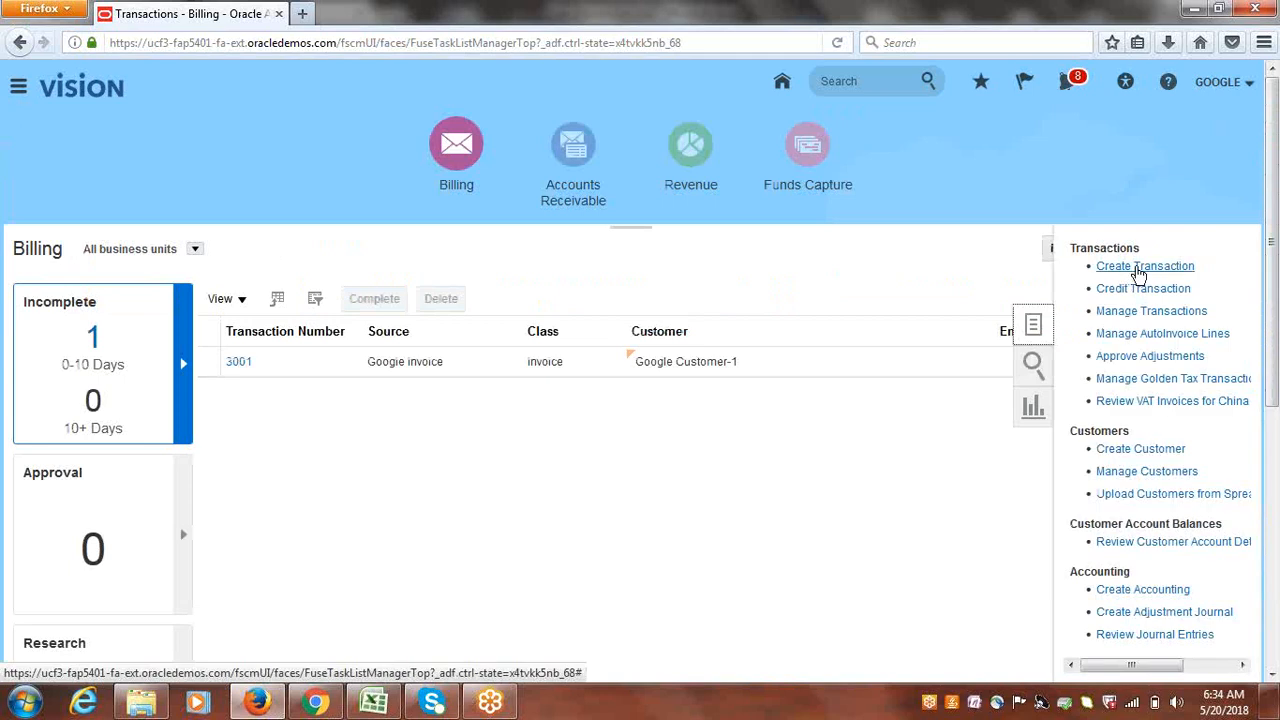
{"action": "left_click", "coordinate": [1136, 267]}
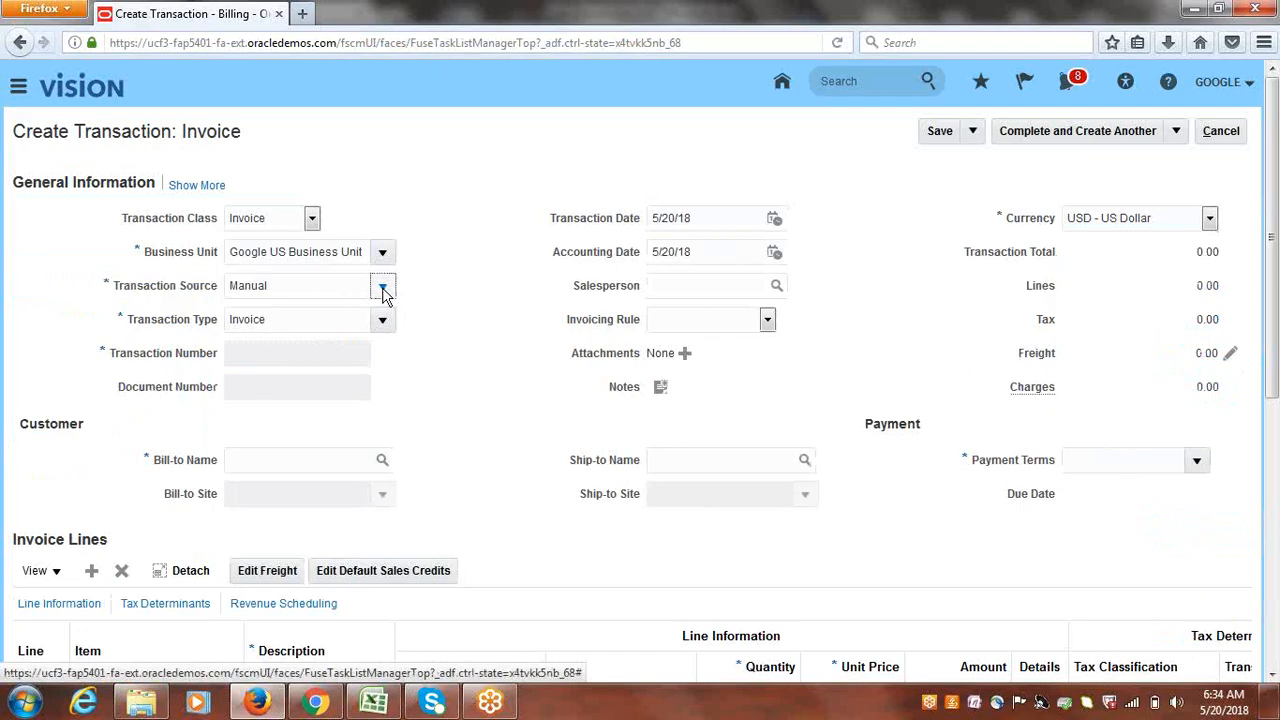
{"action": "left_click", "coordinate": [383, 288]}
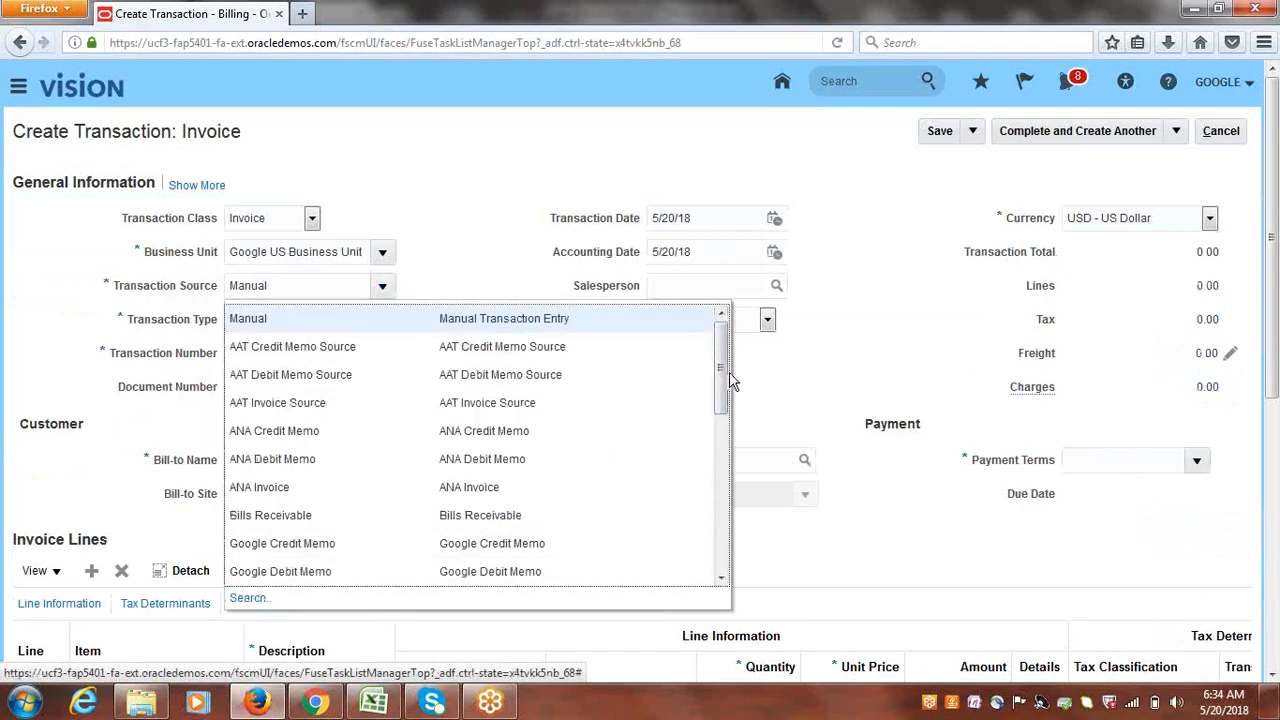
{"action": "left_click_drag", "start_coordinate": [729, 376], "coordinate": [723, 400]}
{"action": "left_click", "coordinate": [289, 545]}
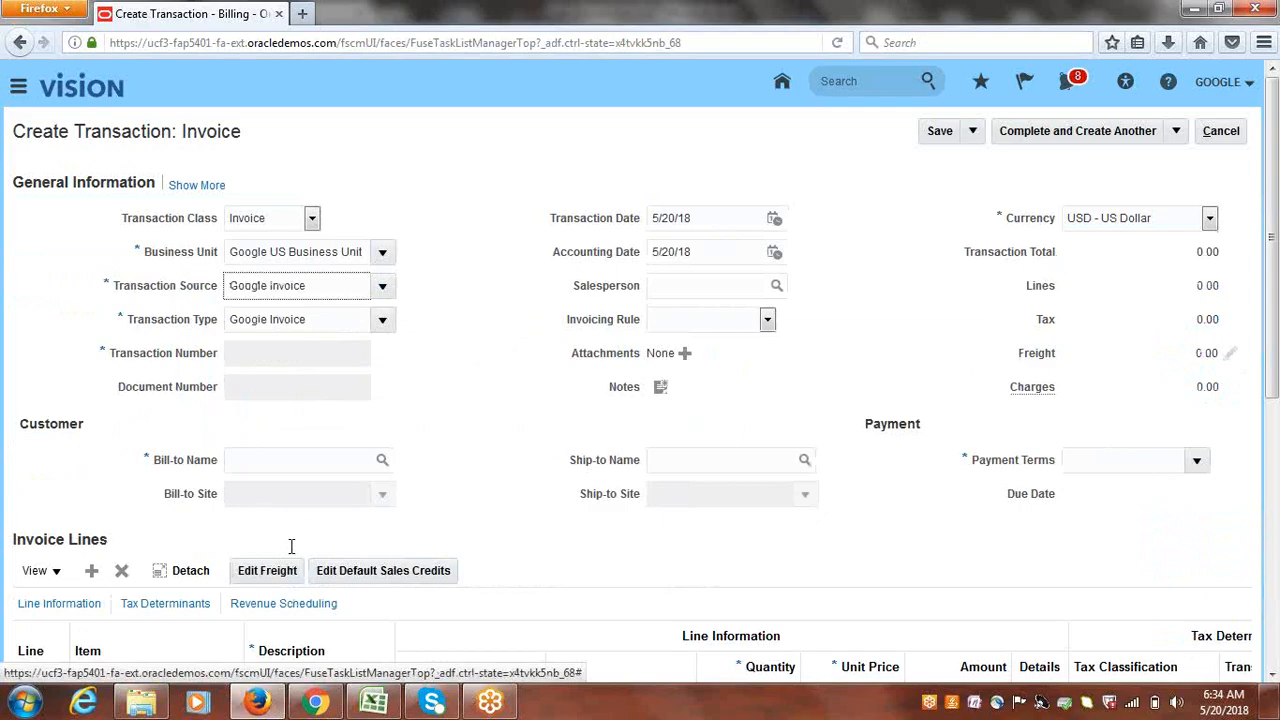
{"action": "left_click", "coordinate": [329, 458]}
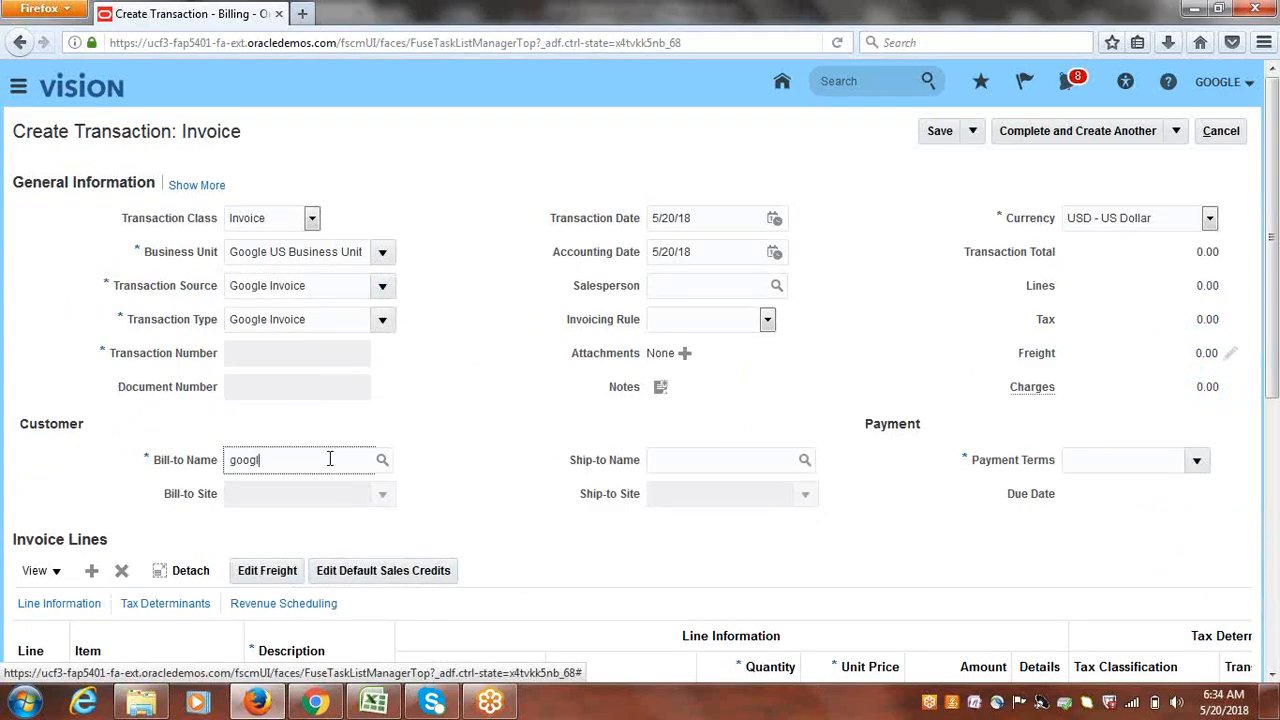
{"action": "type", "text": "google cu"}
{"action": "key", "text": "Tab"}
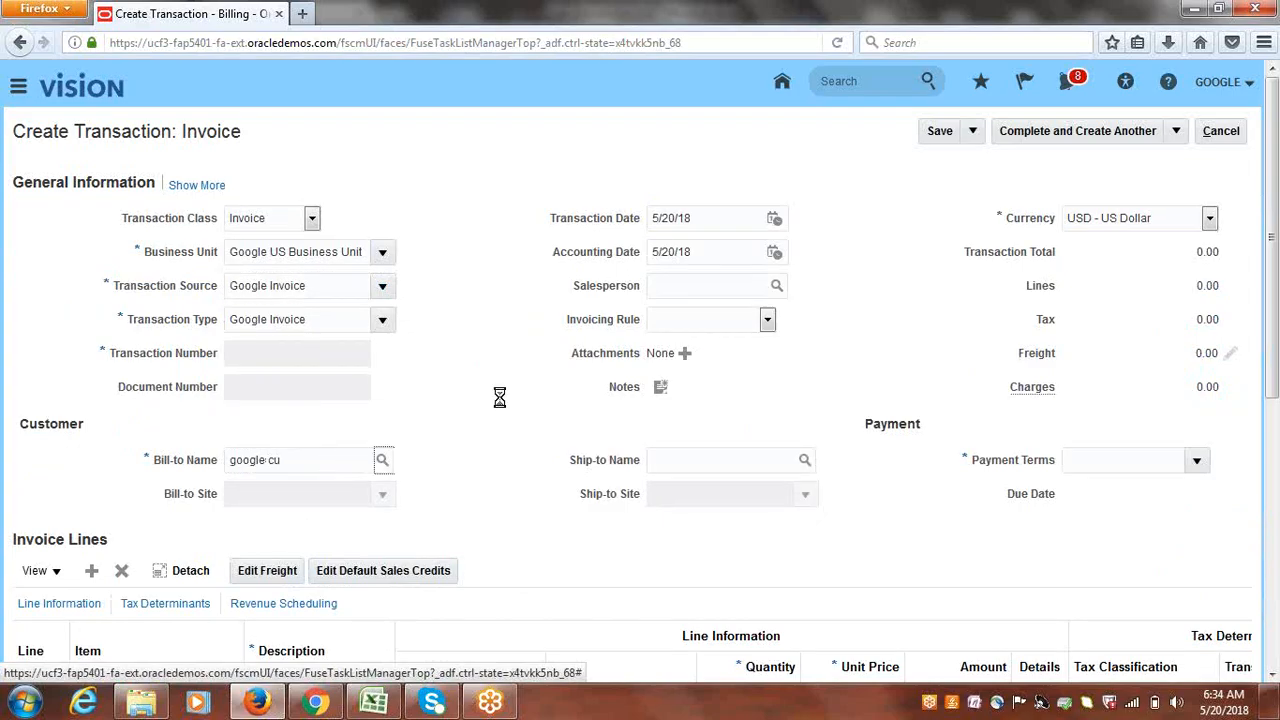
{"action": "left_click_drag", "start_coordinate": [1275, 240], "coordinate": [1276, 362]}
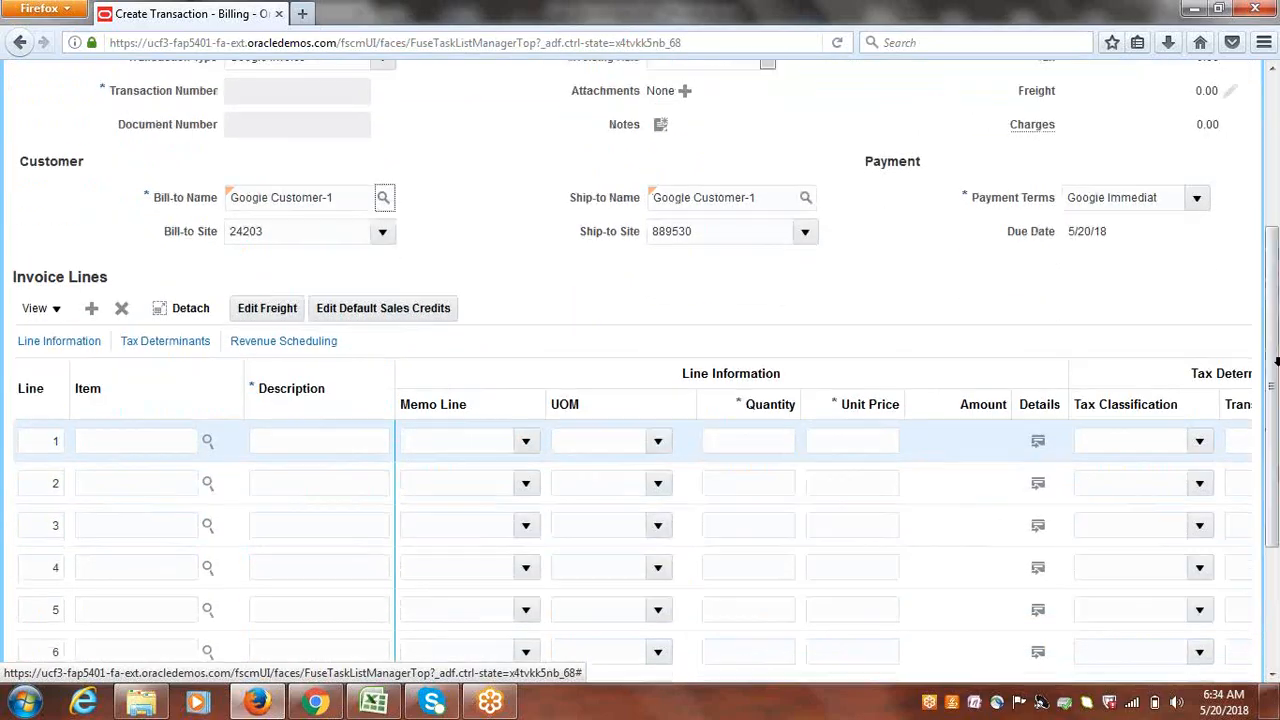
- Add invoice line 1 Services, quantity 1 at unit price 10,000
{"action": "left_click", "coordinate": [318, 443]}
{"action": "type", "text": "Google"}
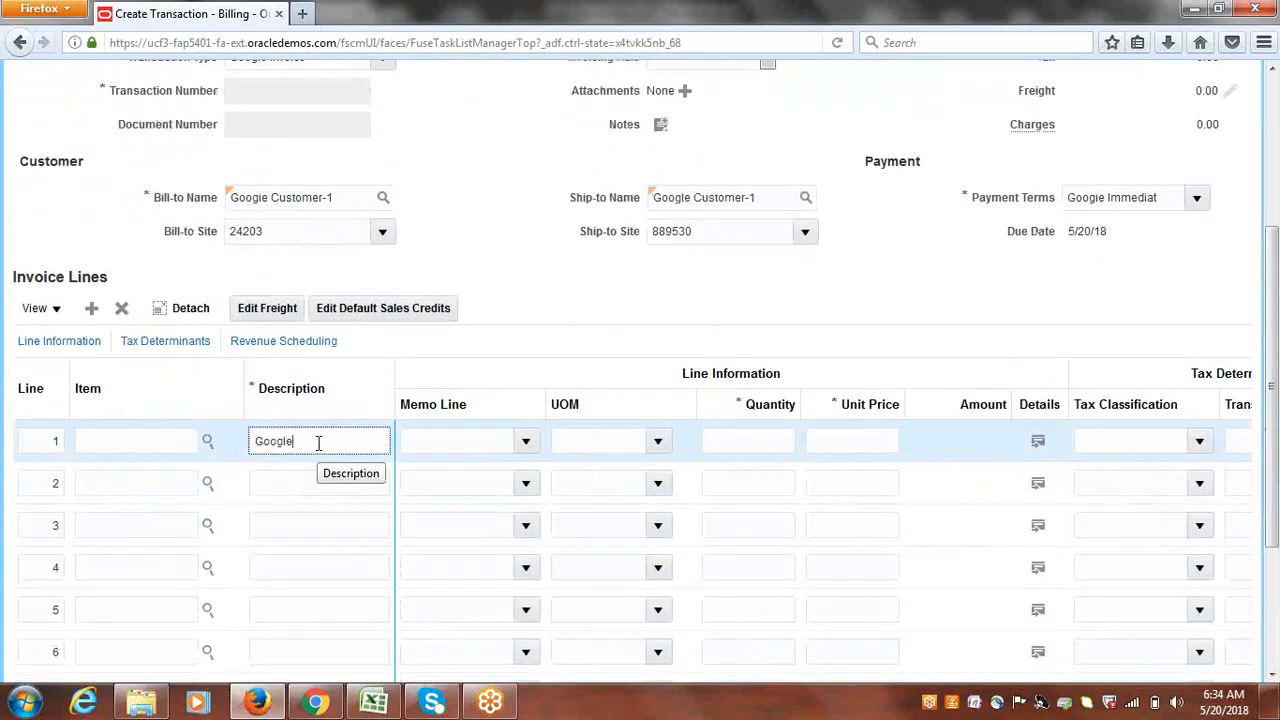
{"action": "key", "text": "BackSpace"}
{"action": "key", "text": "BackSpace"}
{"action": "key", "text": "BackSpace"}
{"action": "key", "text": "BackSpace"}
{"action": "key", "text": "BackSpace"}
{"action": "left_click", "coordinate": [789, 434]}
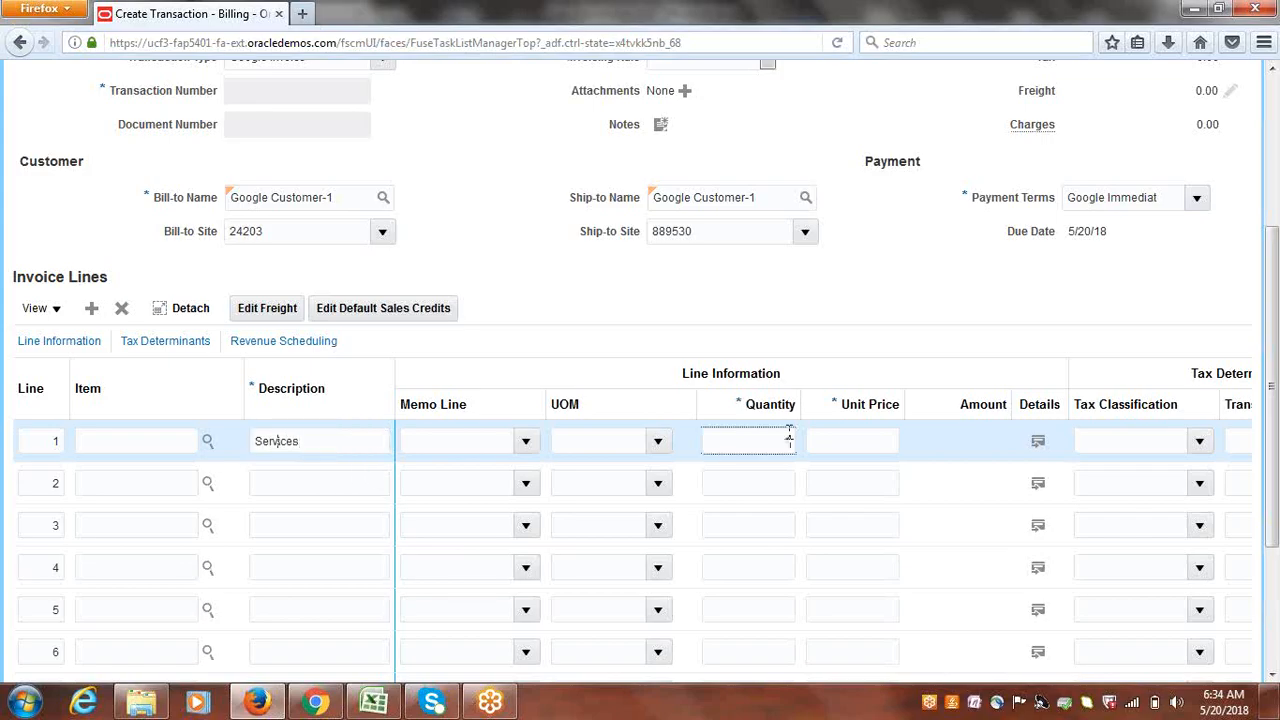
{"action": "key", "text": "Tab"}
{"action": "type", "text": "10."}
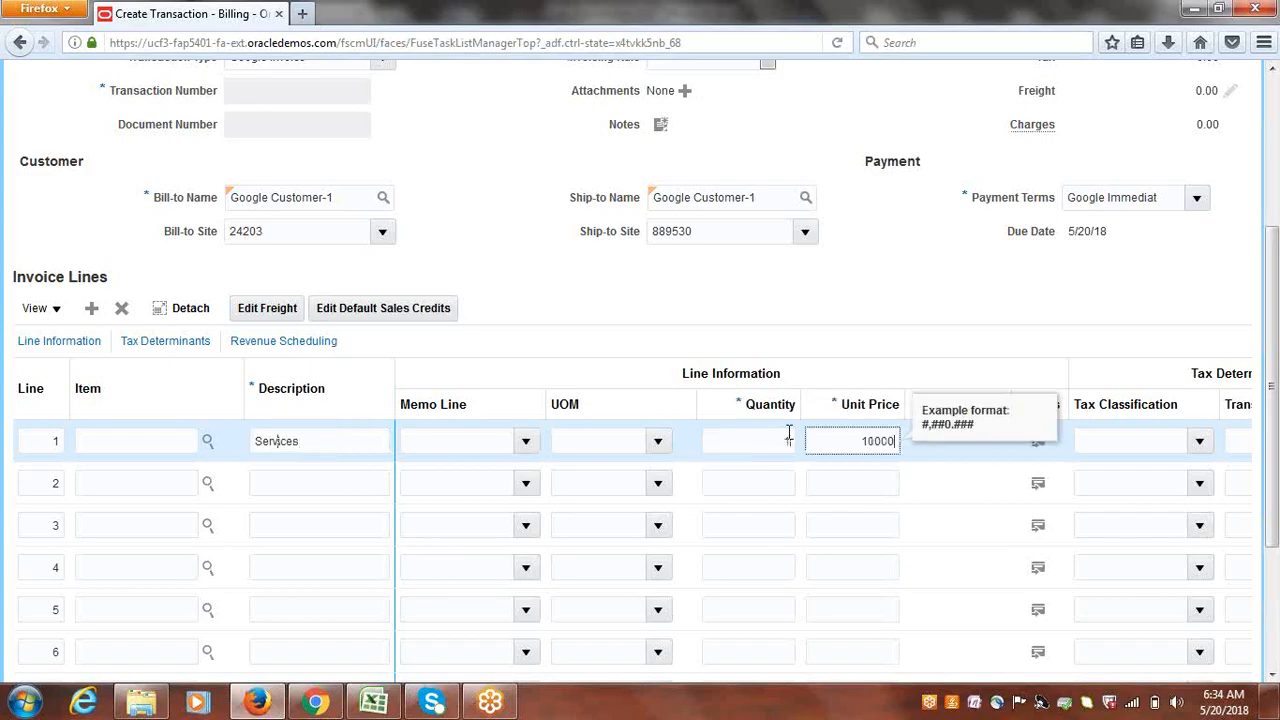
{"action": "type", "text": "000"}
{"action": "key", "text": "Tab"}
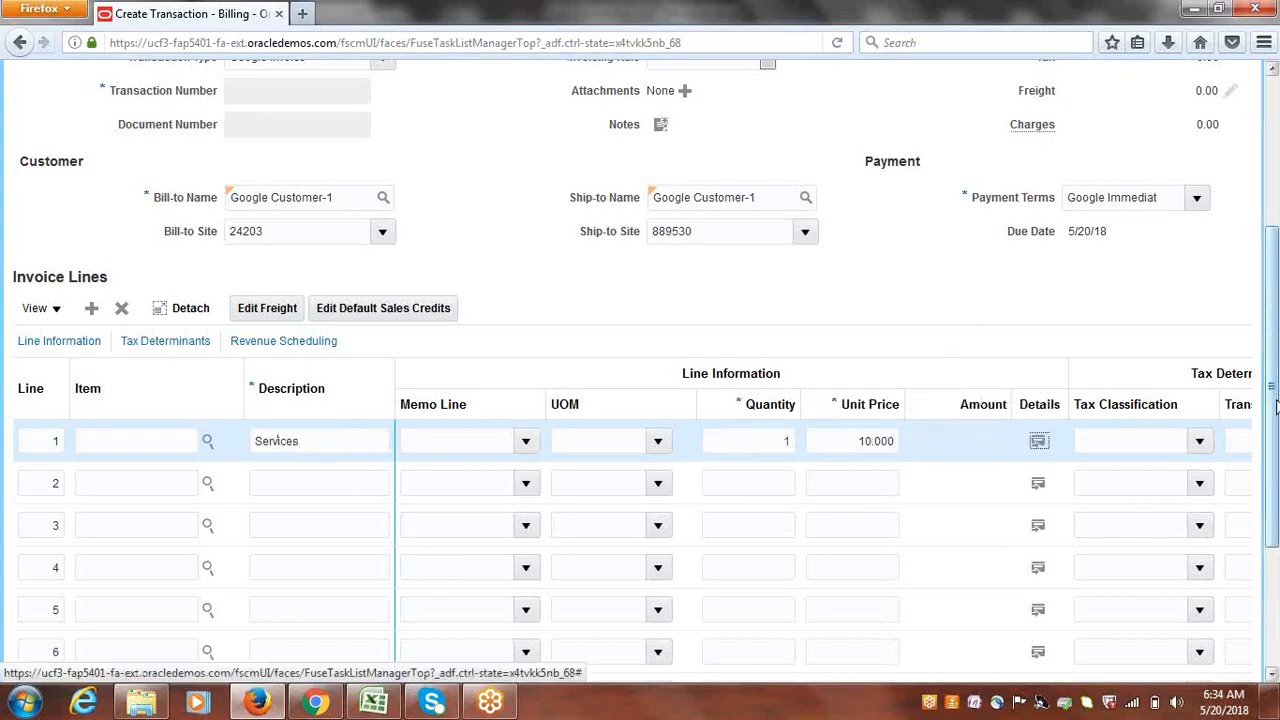
{"action": "scroll", "coordinate": [1275, 405], "scroll_direction": "up", "scroll_amount": 5}
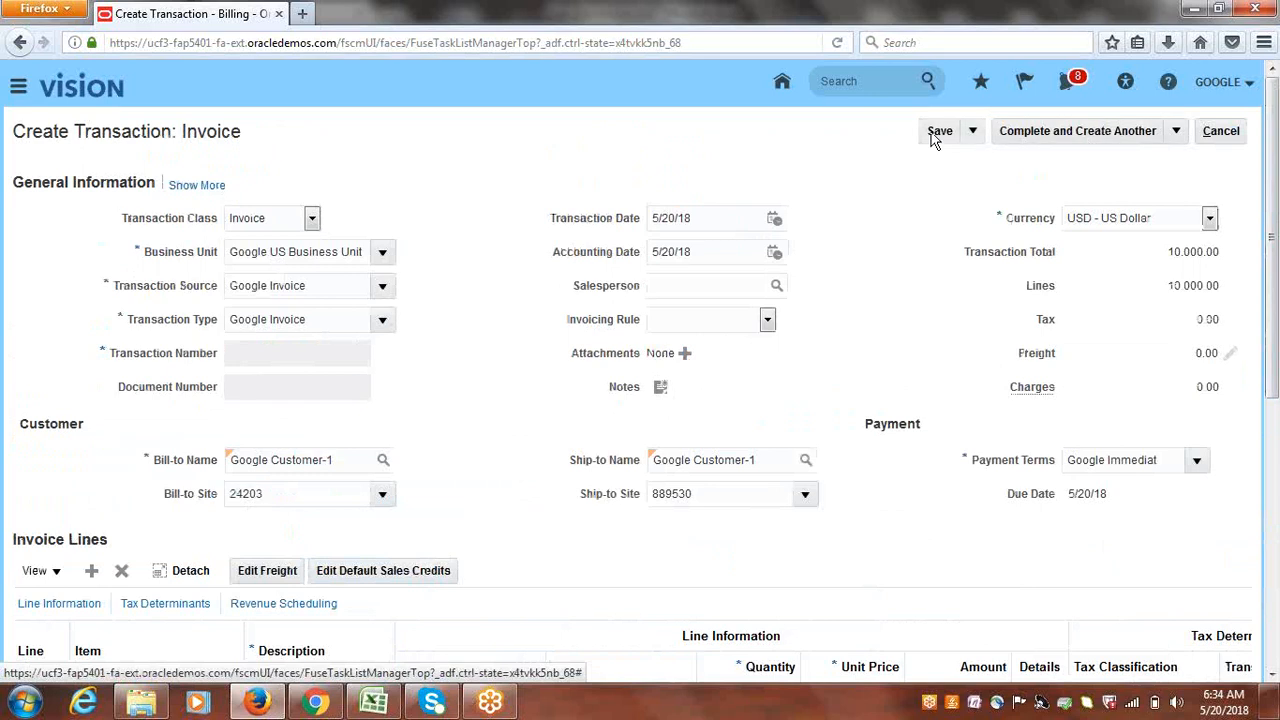
- Show the new invoice's general and payment details and save it as Invoice 4002
{"action": "left_click", "coordinate": [204, 186]}
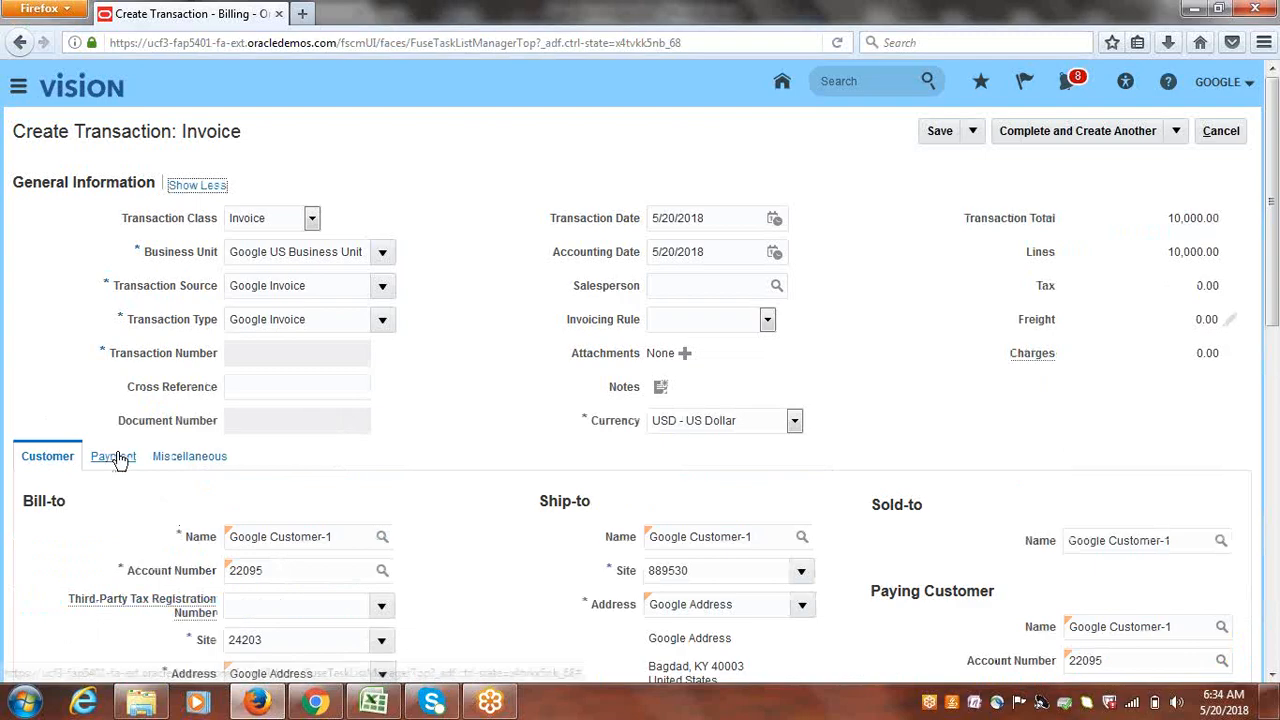
{"action": "left_click", "coordinate": [115, 457]}
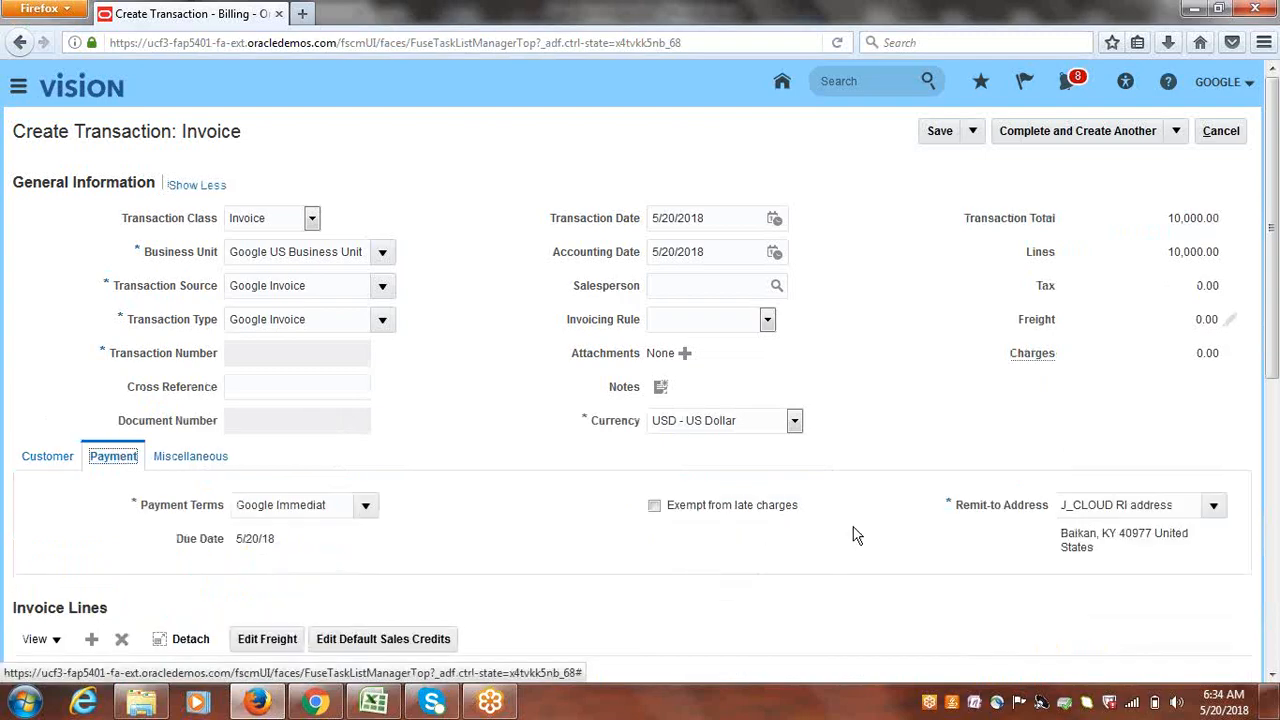
{"action": "left_click", "coordinate": [940, 132]}
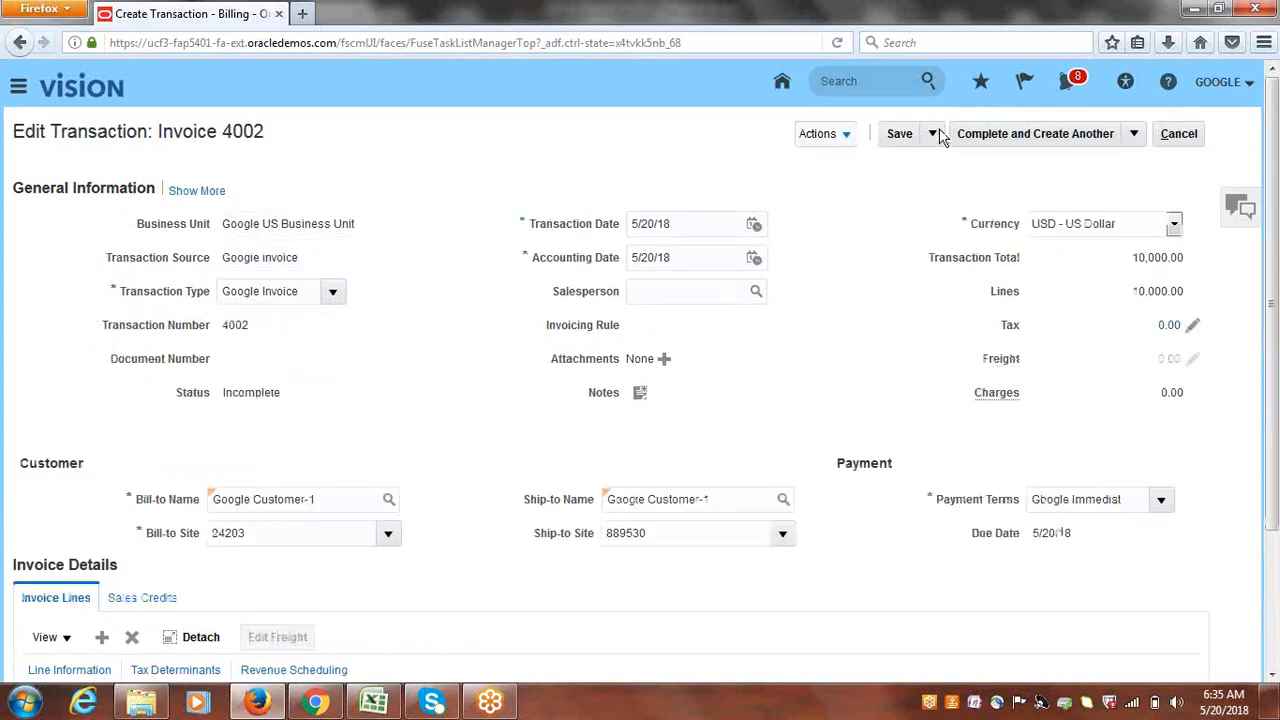
- Review Invoice 4002's payment details and save it again
{"action": "left_click", "coordinate": [197, 192]}
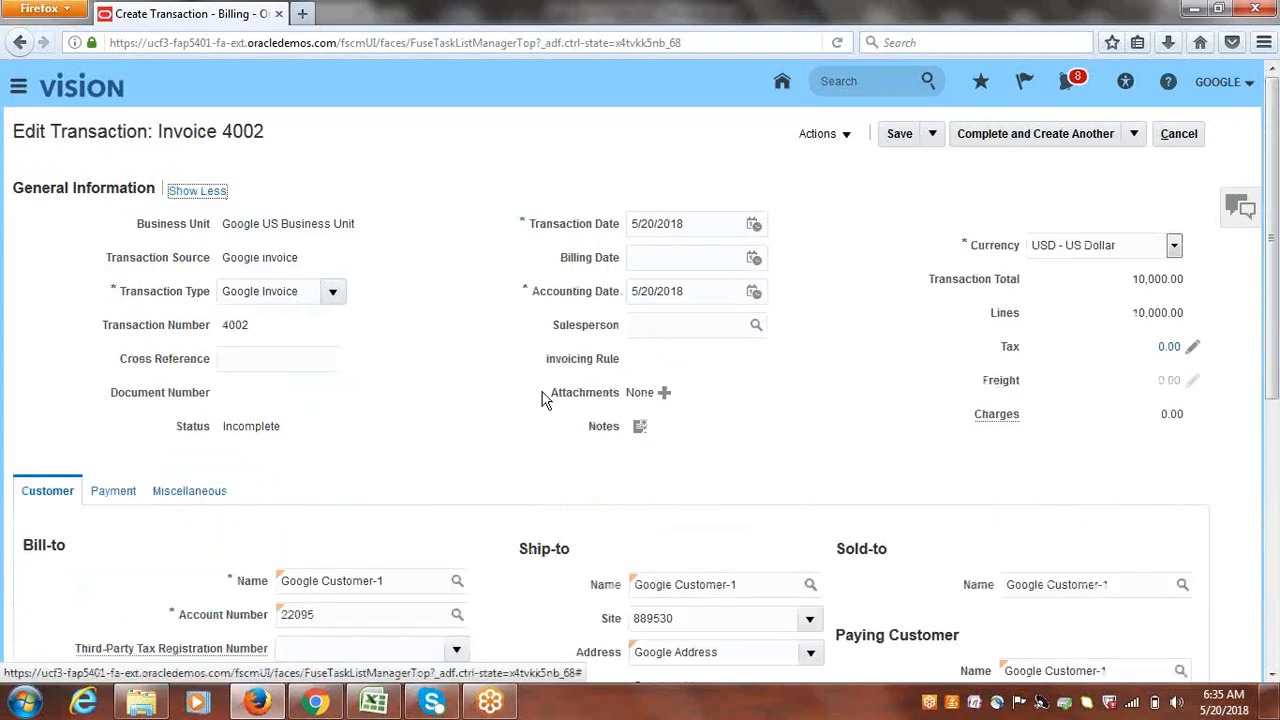
{"action": "left_click", "coordinate": [103, 491]}
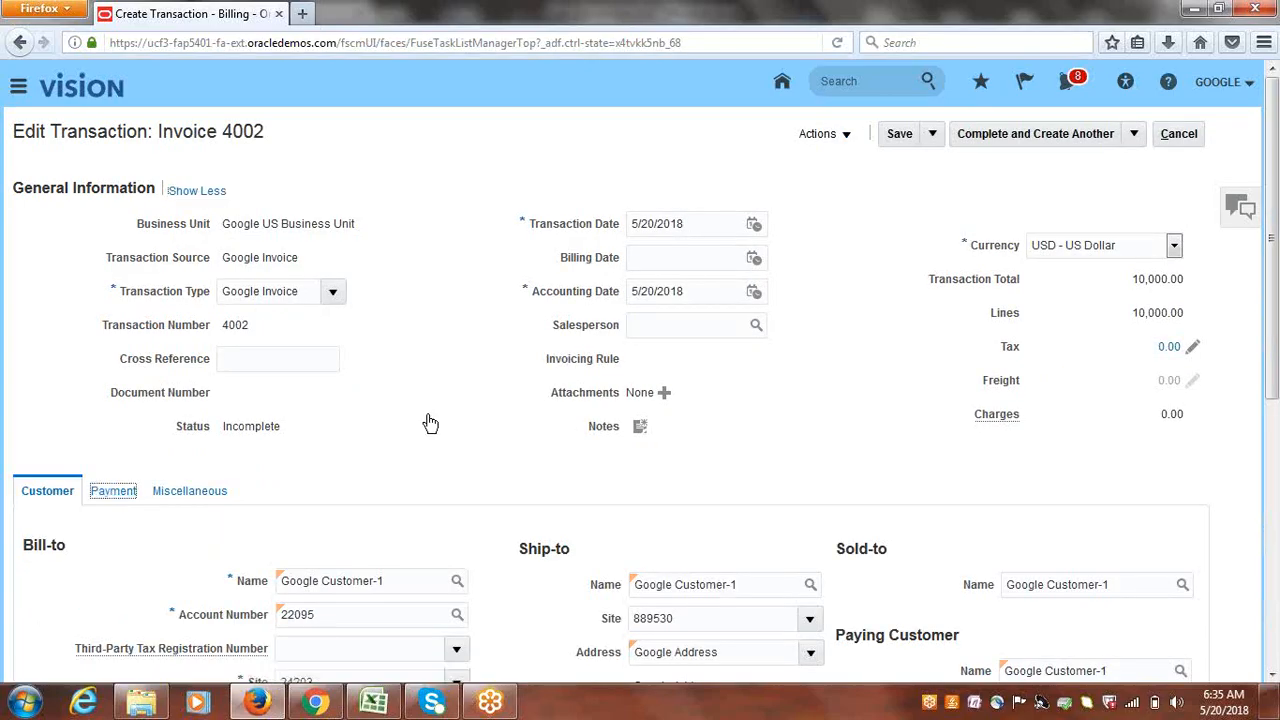
{"action": "left_click_drag", "start_coordinate": [1274, 280], "coordinate": [1278, 399]}
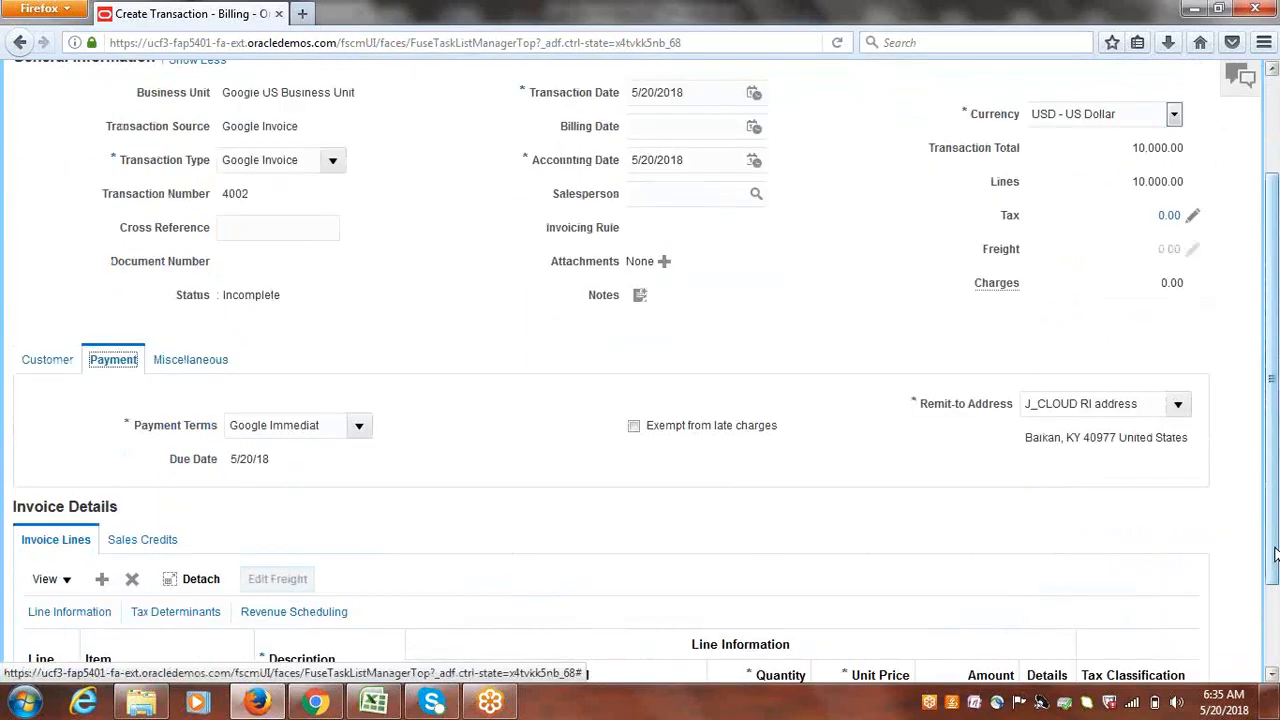
{"action": "left_click_drag", "start_coordinate": [1275, 555], "coordinate": [1191, 443]}
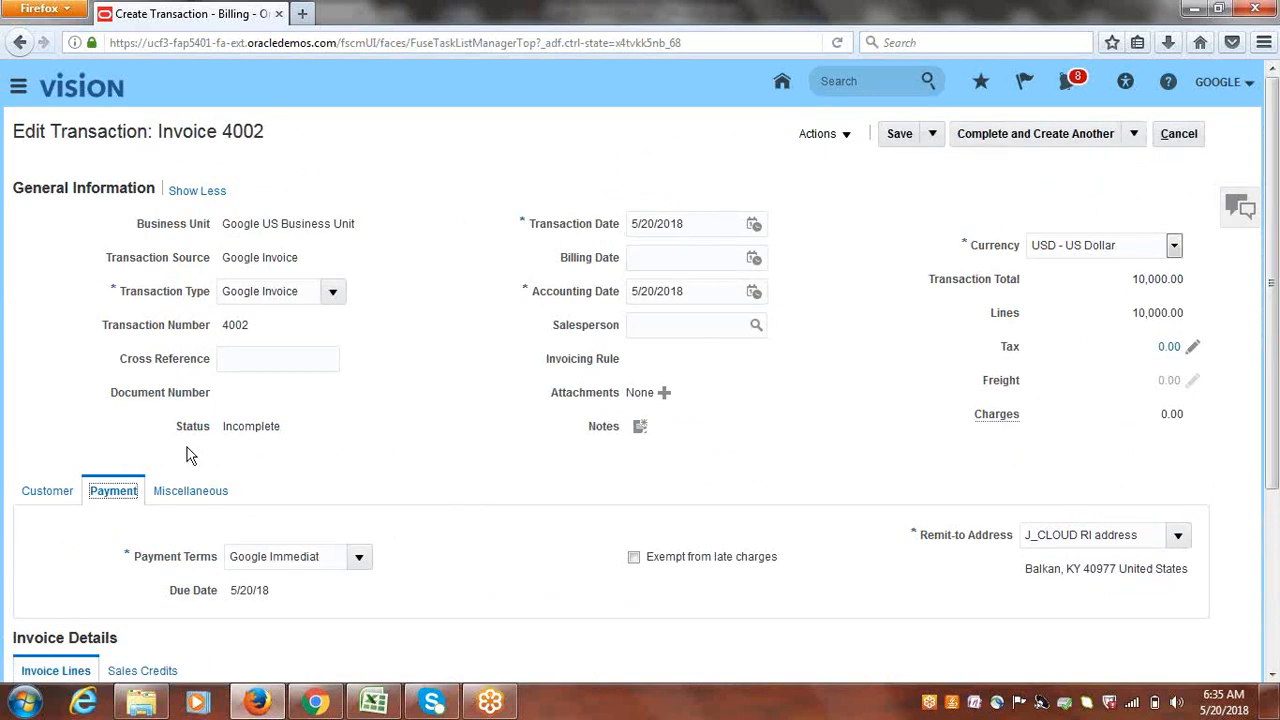
{"action": "left_click", "coordinate": [903, 135]}
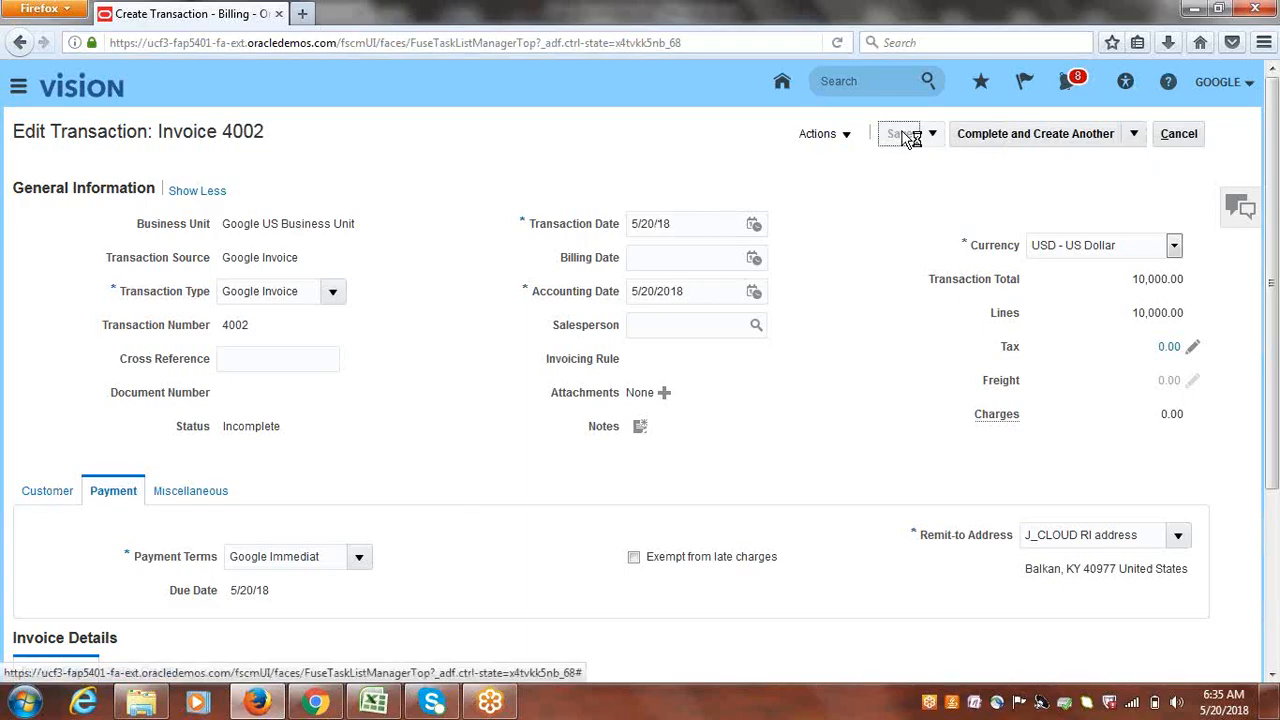
{"action": "left_click", "coordinate": [904, 134]}
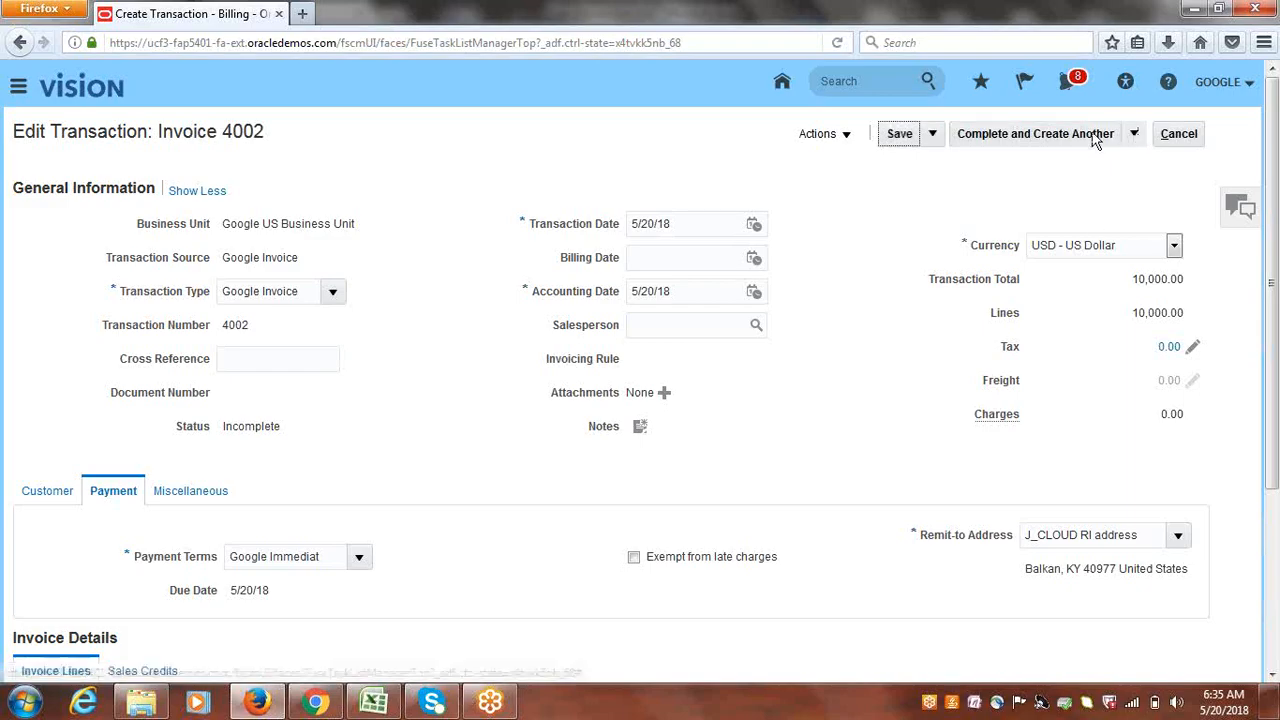
- Complete and review invoice 4002, set Google Bank Transfers as receipt method, save, and exit
{"action": "left_click", "coordinate": [1135, 135]}
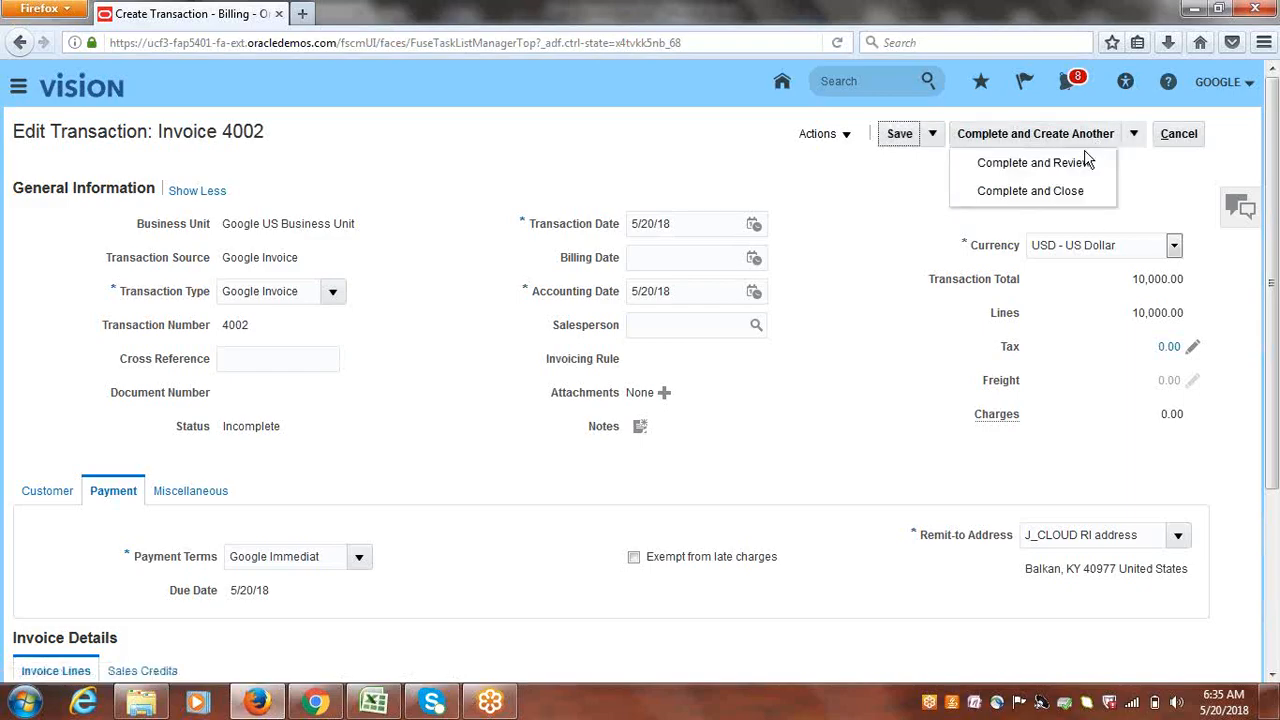
{"action": "left_click", "coordinate": [1054, 166]}
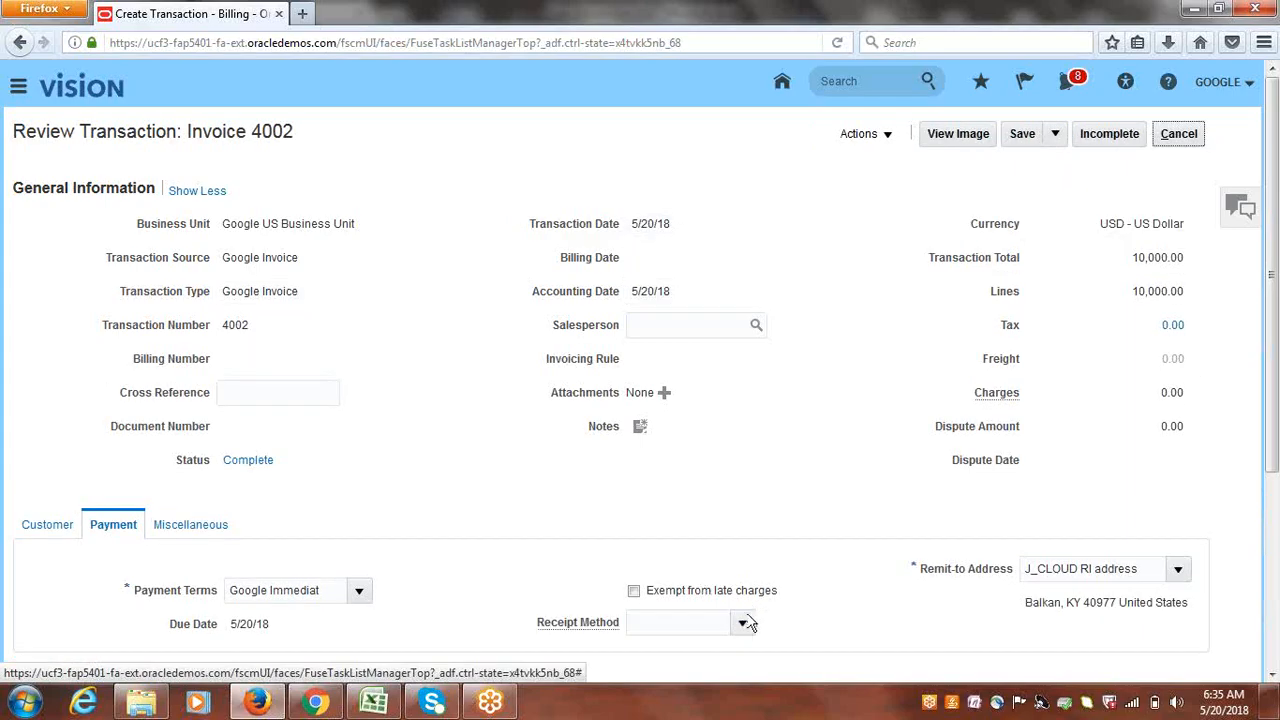
{"action": "left_click", "coordinate": [742, 622]}
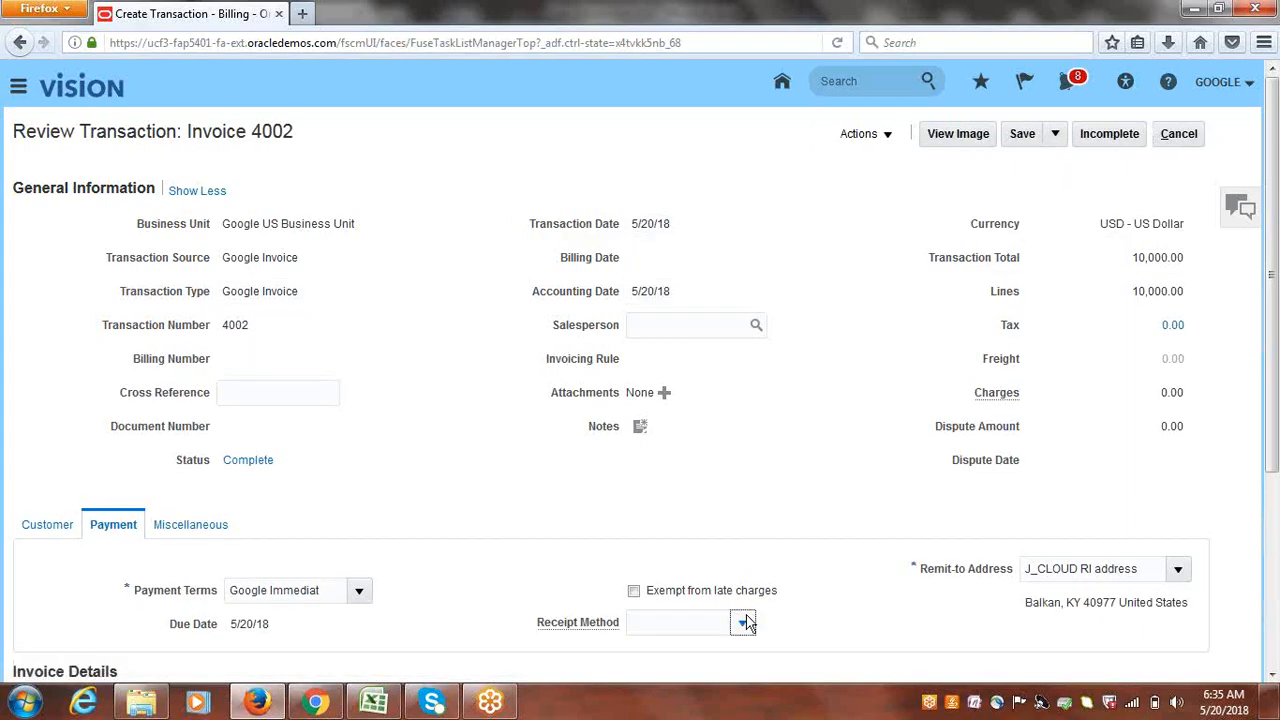
{"action": "left_click", "coordinate": [698, 540]}
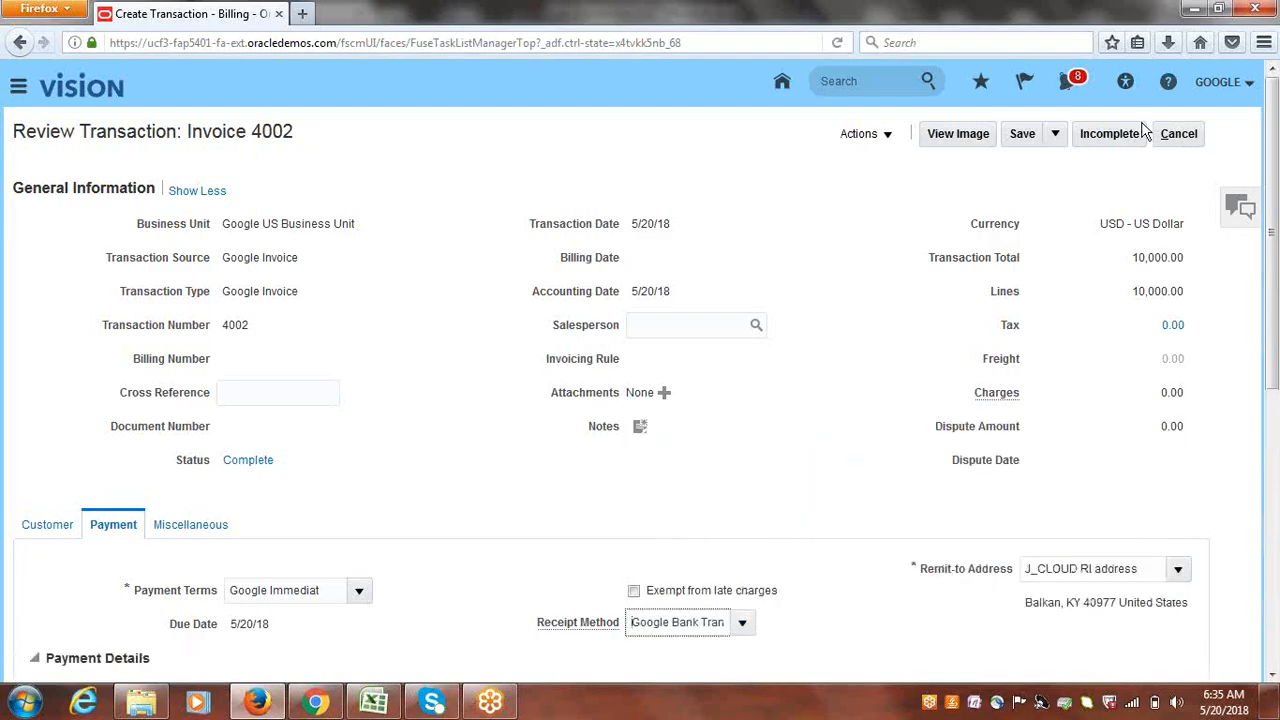
{"action": "left_click", "coordinate": [1030, 137]}
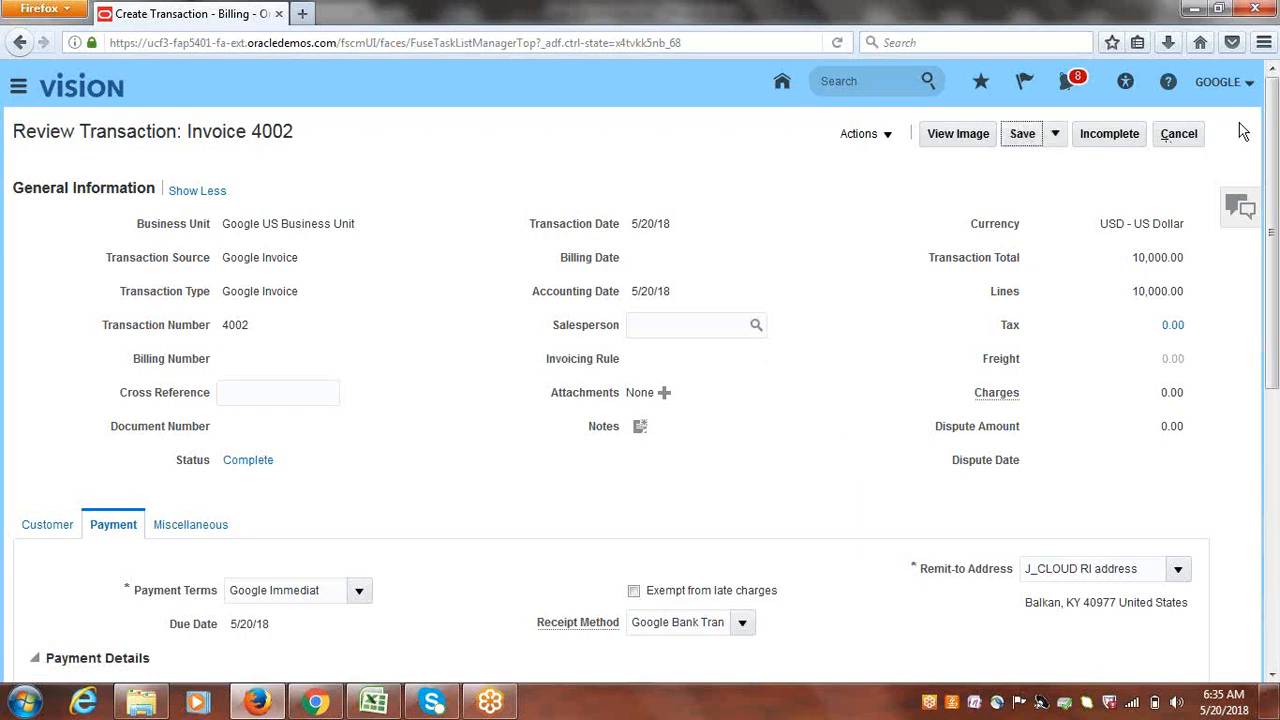
{"action": "left_click", "coordinate": [1200, 134]}
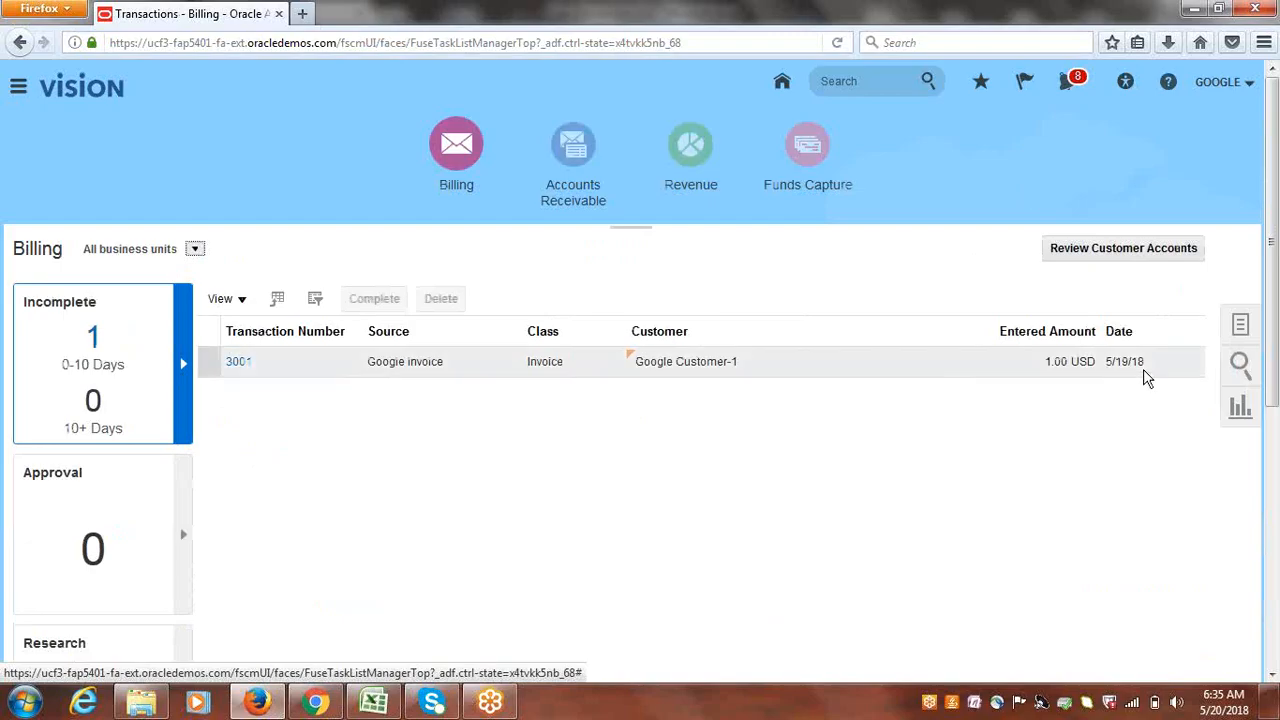
- Start a new transaction with source Google Invoice and look up the bill-to customer
{"action": "left_click", "coordinate": [1248, 325]}
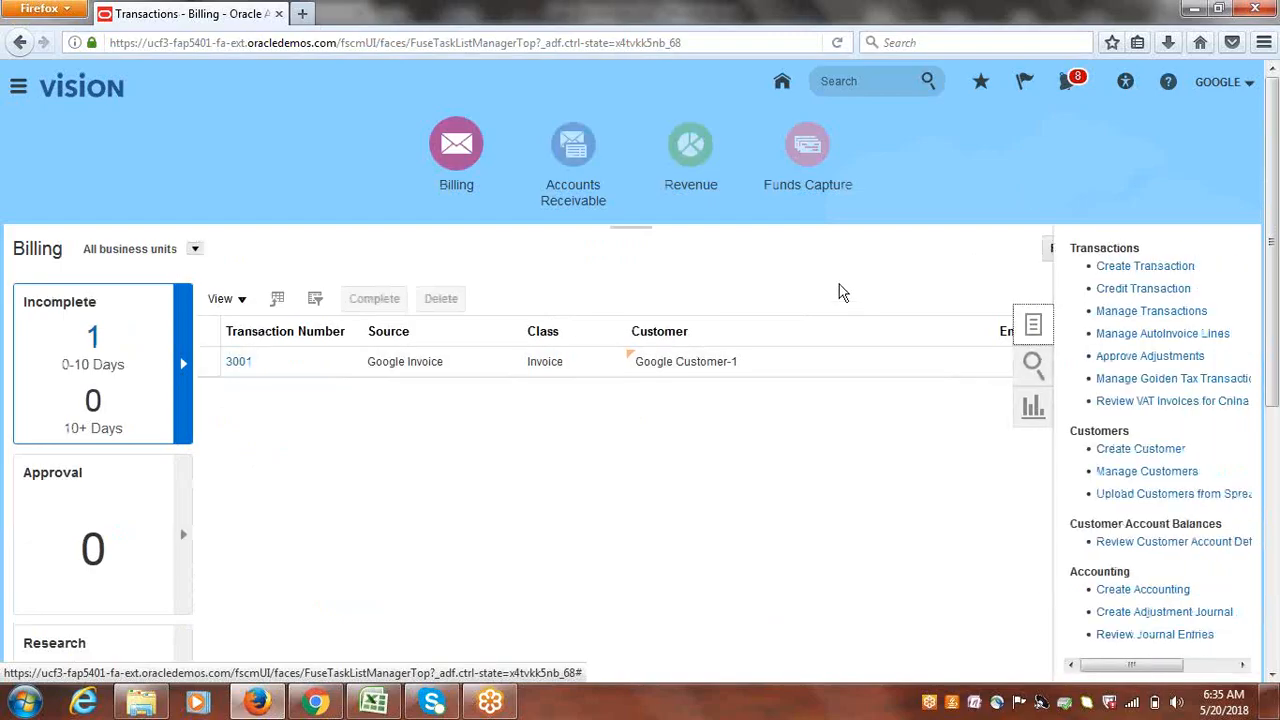
{"action": "left_click", "coordinate": [1132, 272]}
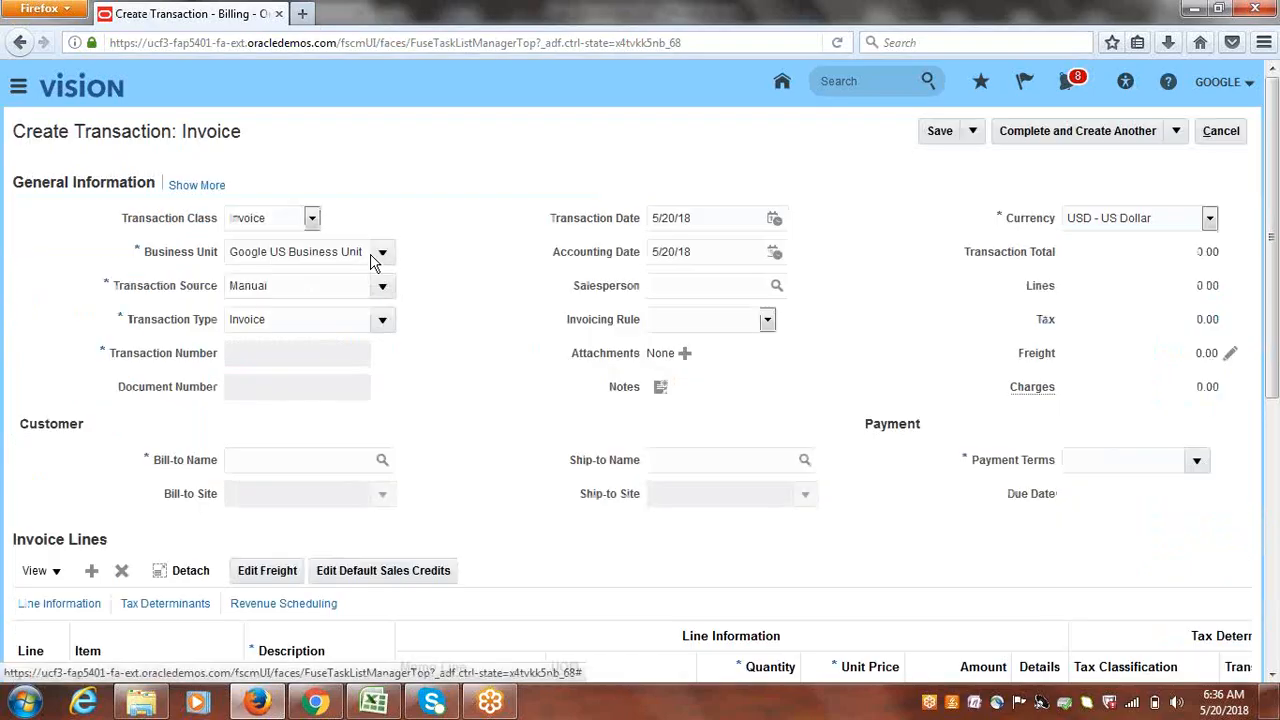
{"action": "left_click", "coordinate": [382, 288]}
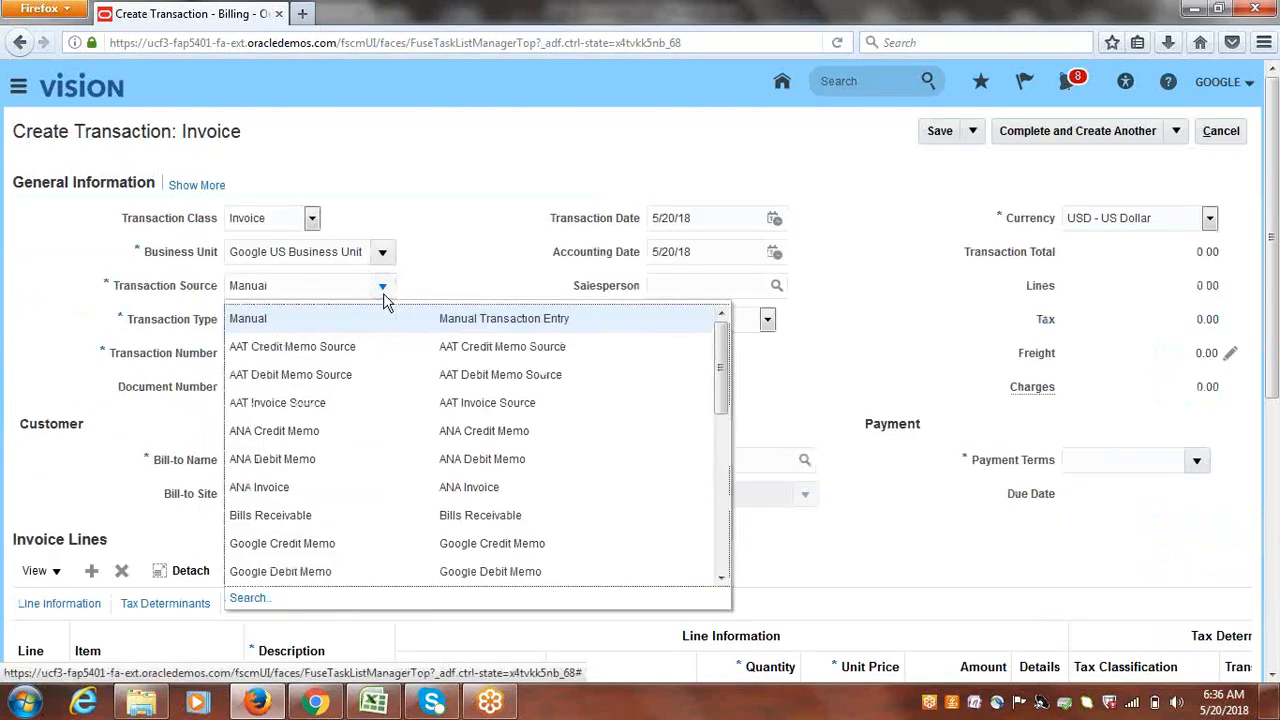
{"action": "left_click_drag", "start_coordinate": [723, 395], "coordinate": [727, 419]}
{"action": "left_click", "coordinate": [291, 552]}
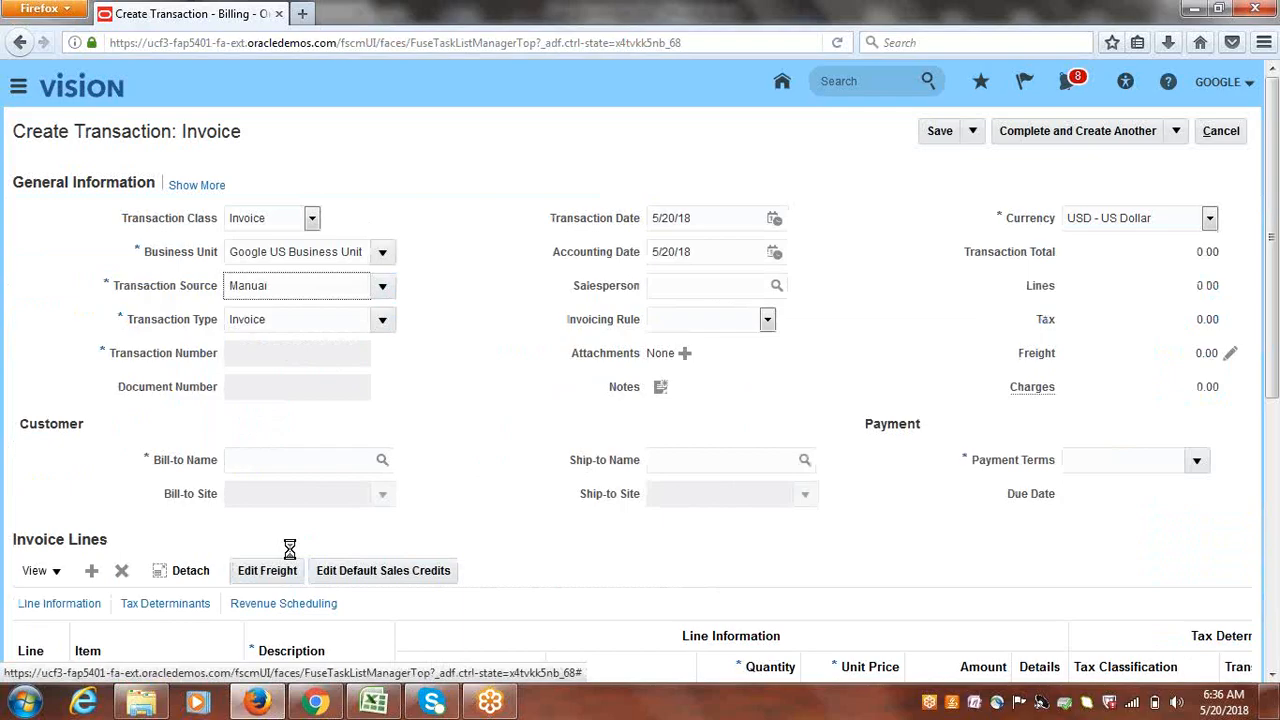
{"action": "left_click", "coordinate": [298, 458]}
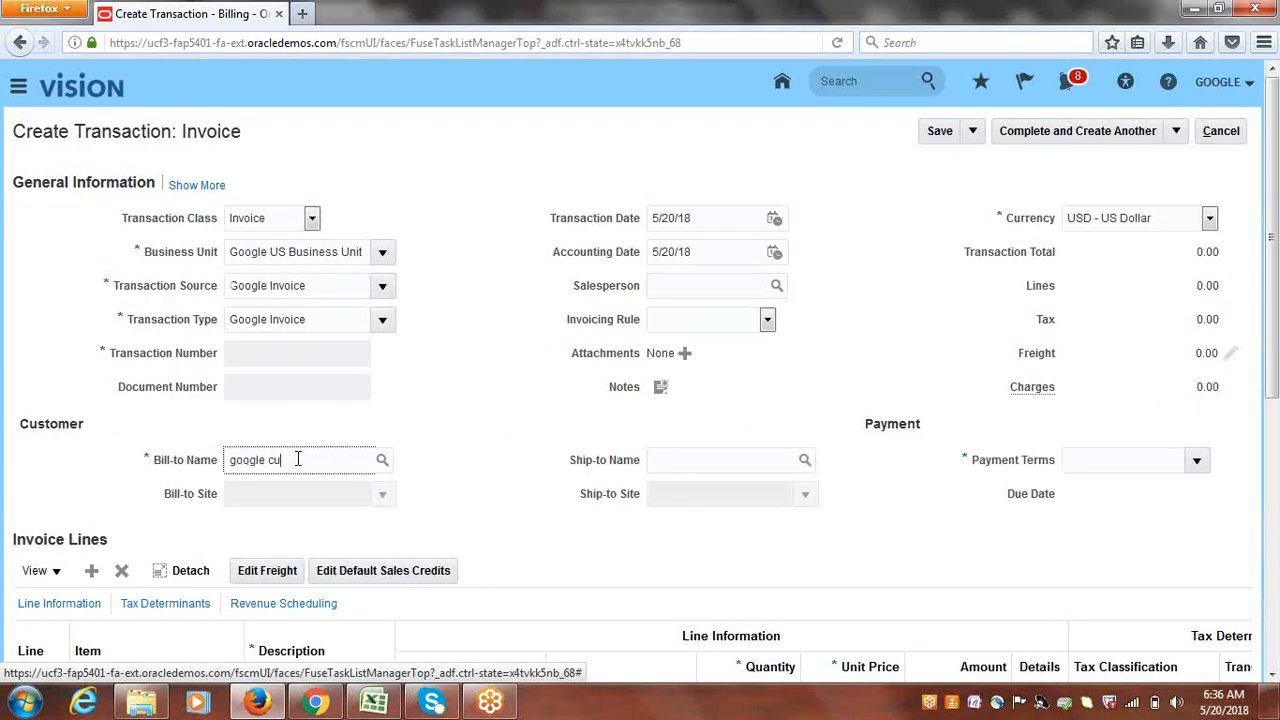
{"action": "key", "text": "Tab"}
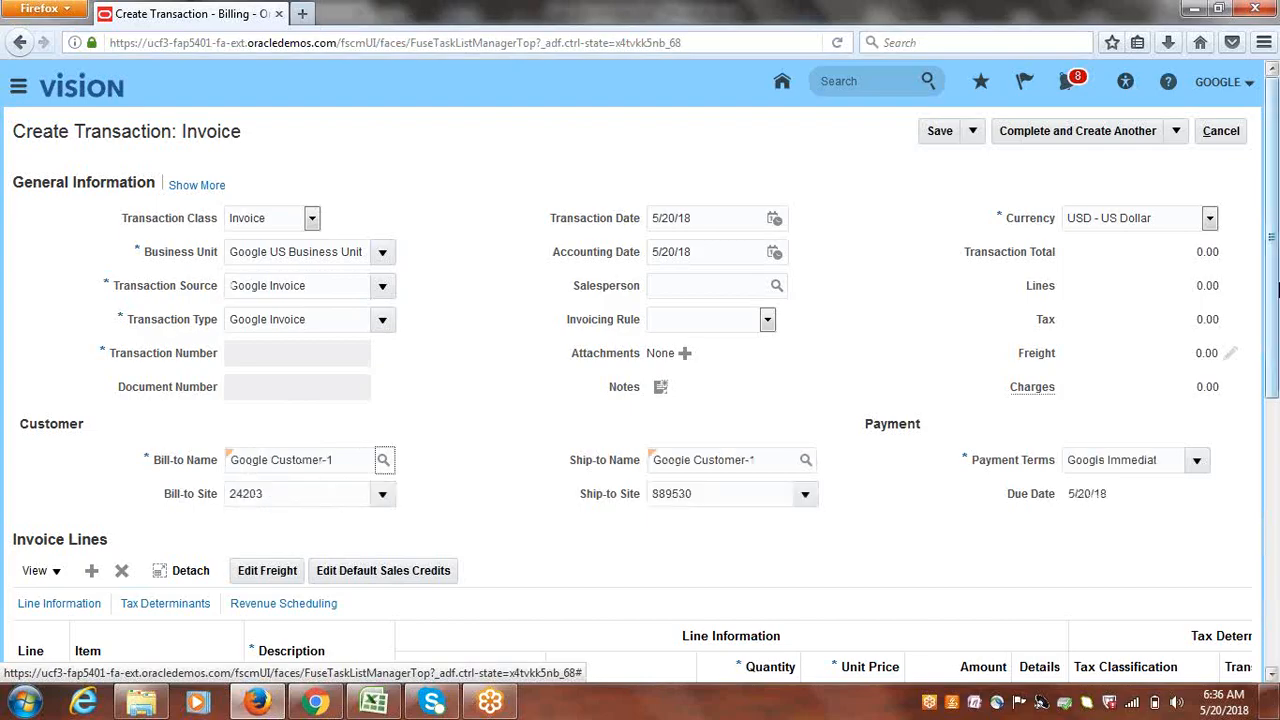
{"action": "left_click_drag", "start_coordinate": [1273, 275], "coordinate": [1273, 414]}
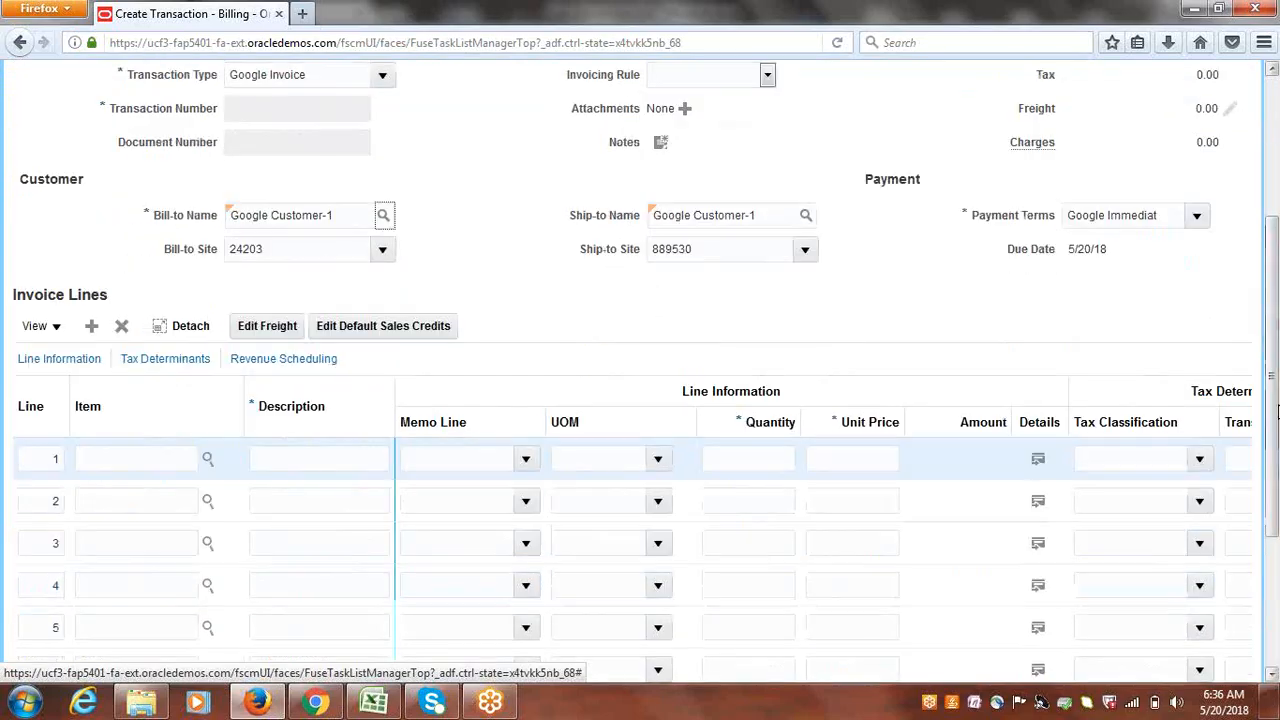
- Enter invoice line 1 as Goods, quantity 1, unit price 25,000
{"action": "left_click", "coordinate": [349, 458]}
{"action": "type", "text": "Goo"}
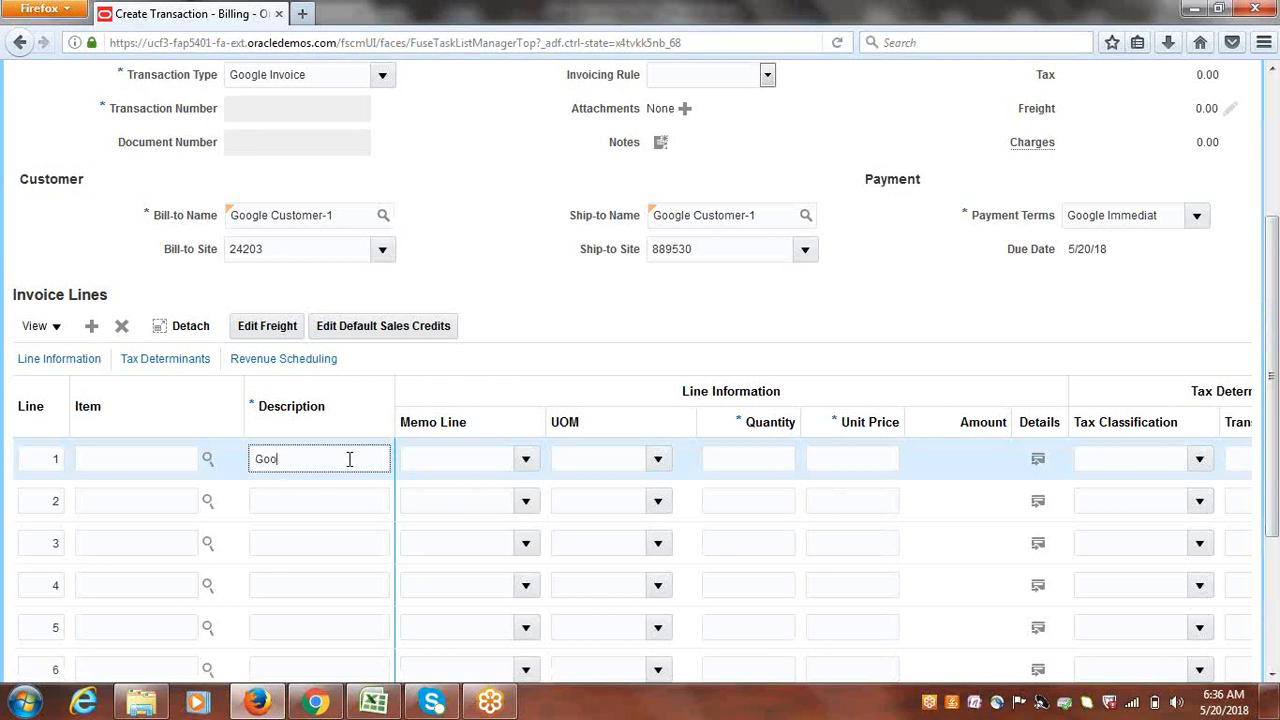
{"action": "type", "text": "ds"}
{"action": "key", "text": "Tab"}
{"action": "key", "text": "Tab"}
{"action": "key", "text": "Tab"}
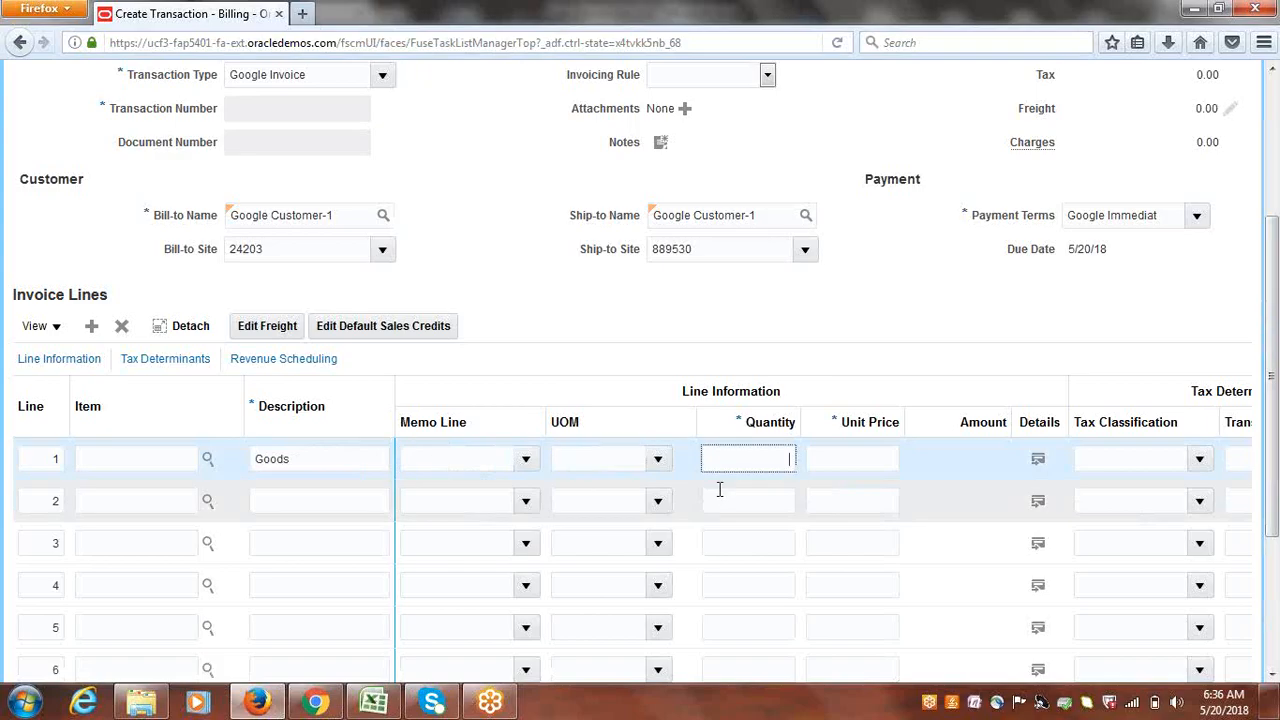
{"action": "type", "text": "1"}
{"action": "key", "text": "Tab"}
{"action": "type", "text": "25,"}
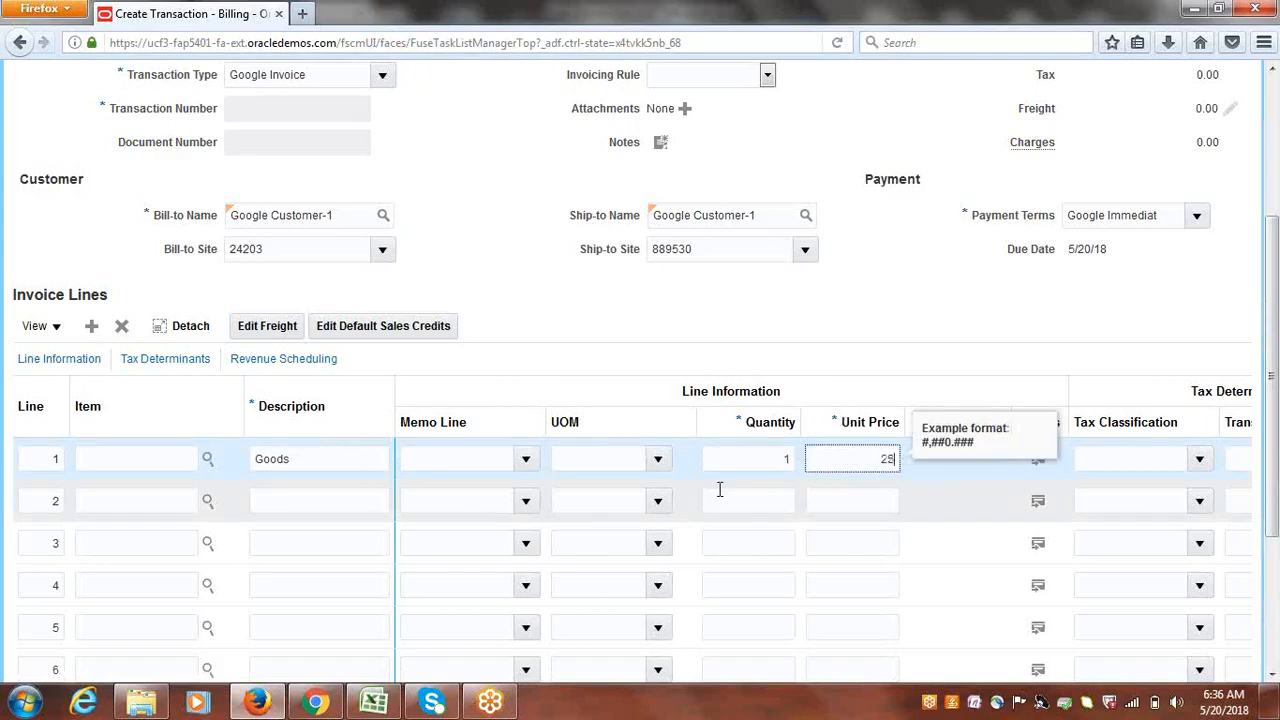
{"action": "type", "text": "000"}
{"action": "left_click", "coordinate": [824, 452]}
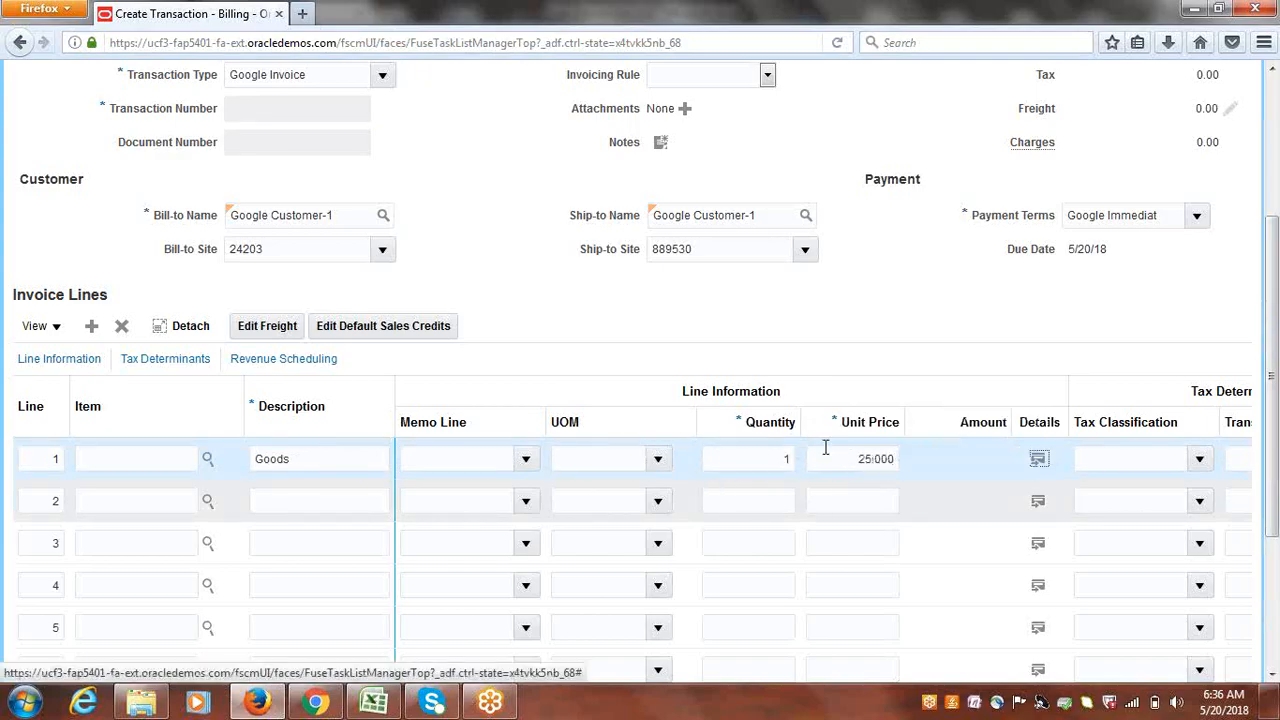
{"action": "left_click_drag", "start_coordinate": [1275, 472], "coordinate": [1275, 322]}
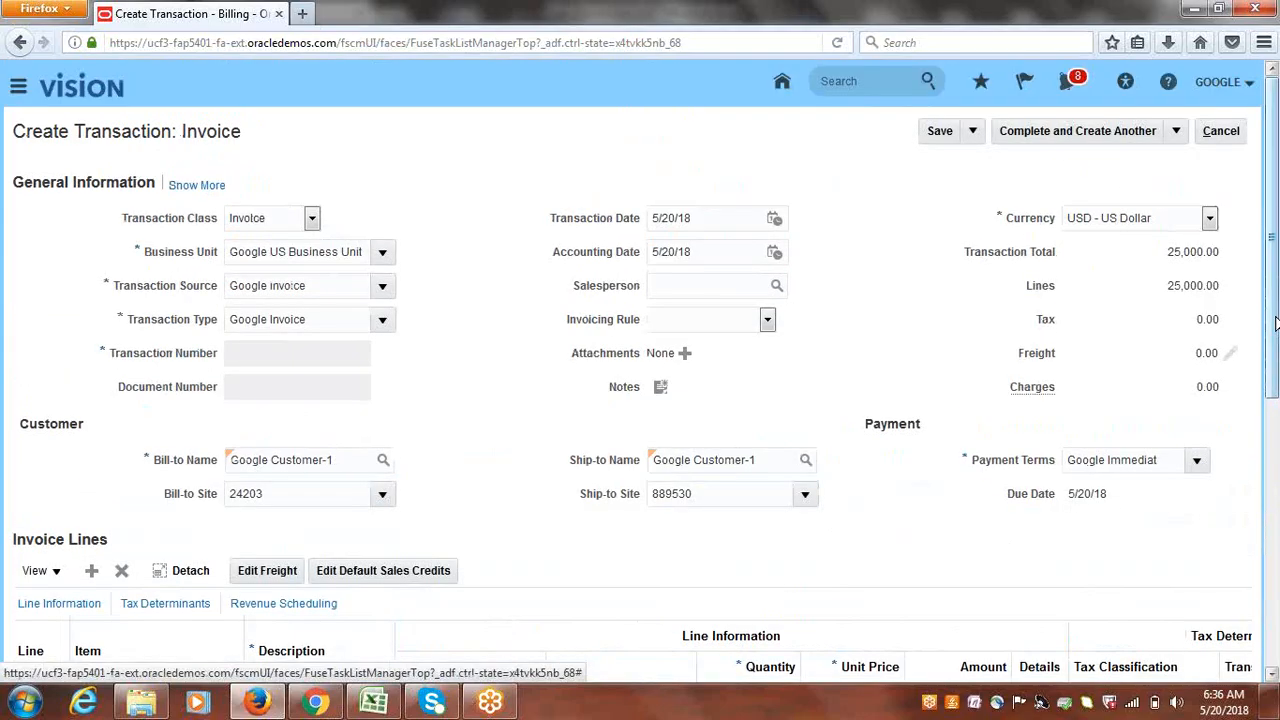
- Complete and review invoice 4003, set Google Bank Transfers as receipt method, save, and exit
{"action": "left_click", "coordinate": [1178, 132]}
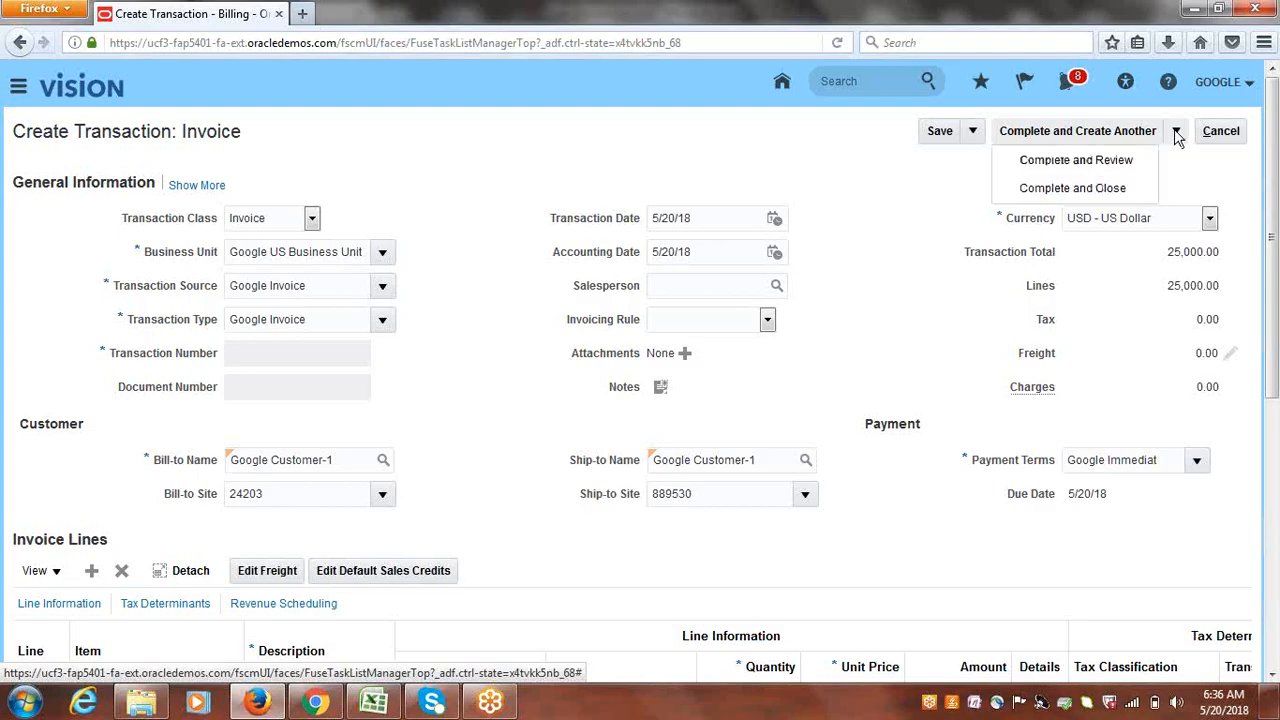
{"action": "left_click", "coordinate": [1088, 162]}
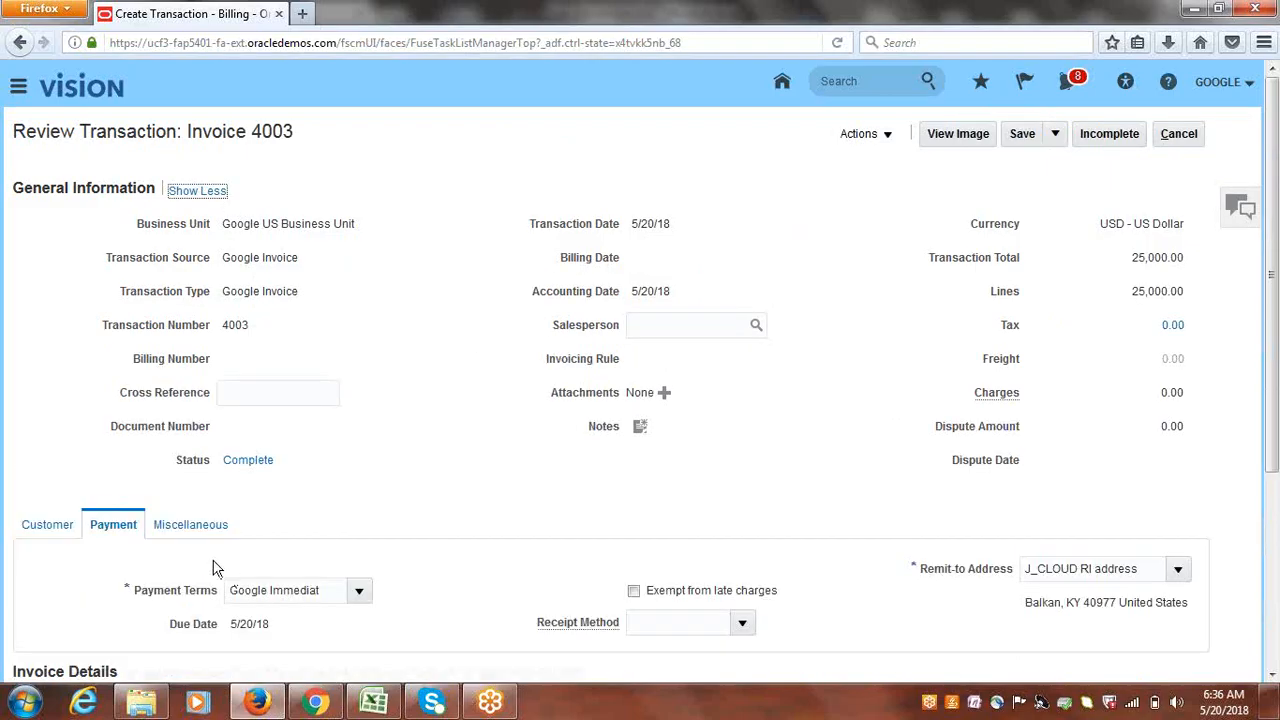
{"action": "left_click", "coordinate": [741, 622]}
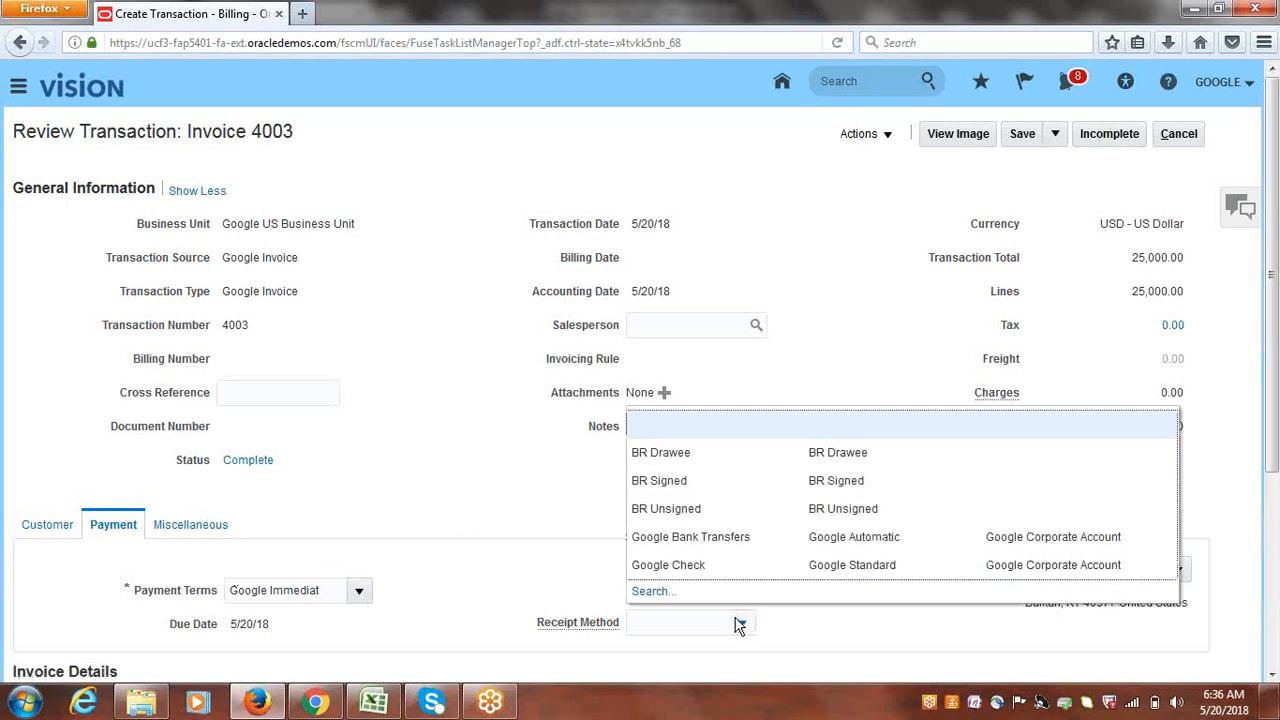
{"action": "left_click", "coordinate": [682, 538]}
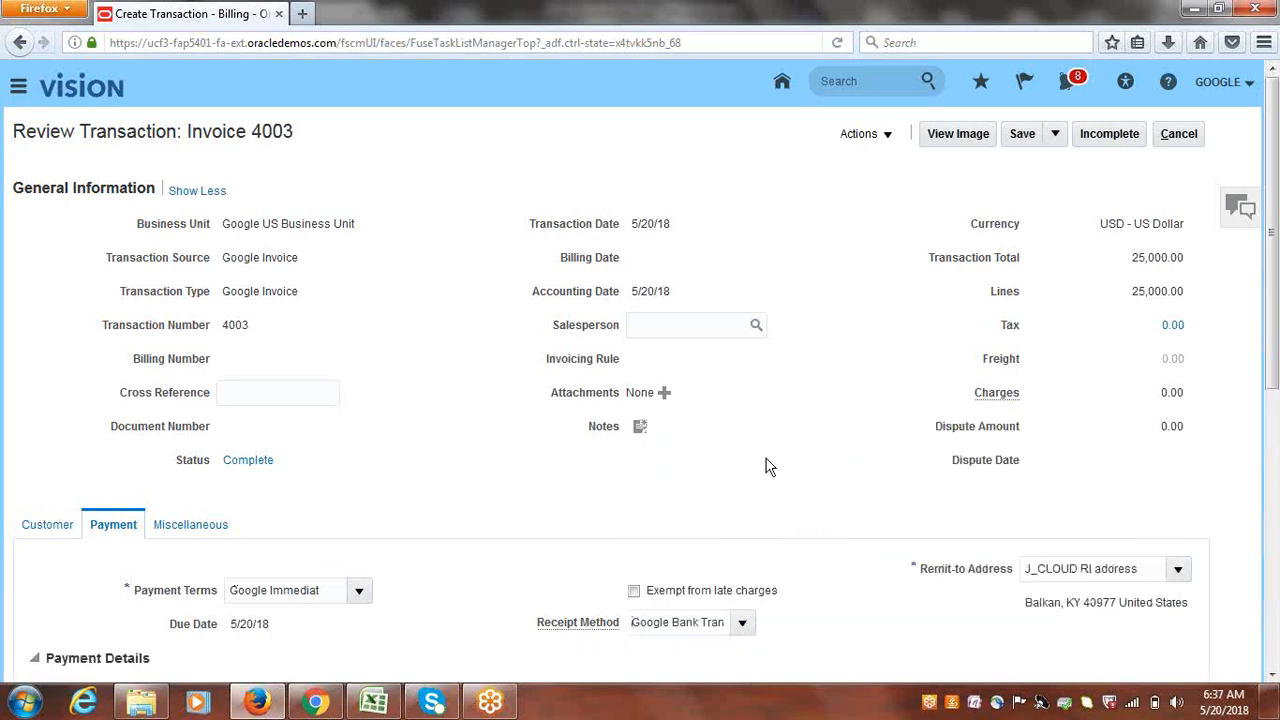
{"action": "left_click", "coordinate": [1024, 140]}
{"action": "left_click", "coordinate": [947, 182]}
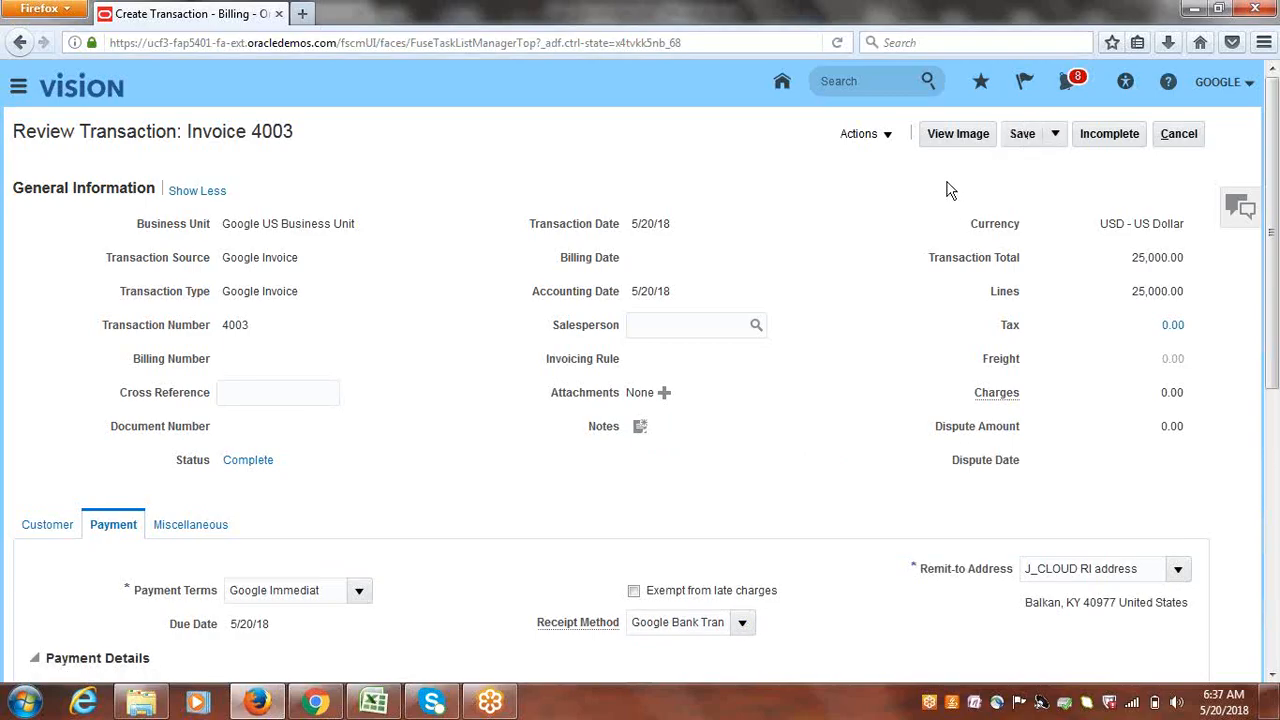
{"action": "left_click", "coordinate": [1178, 134]}
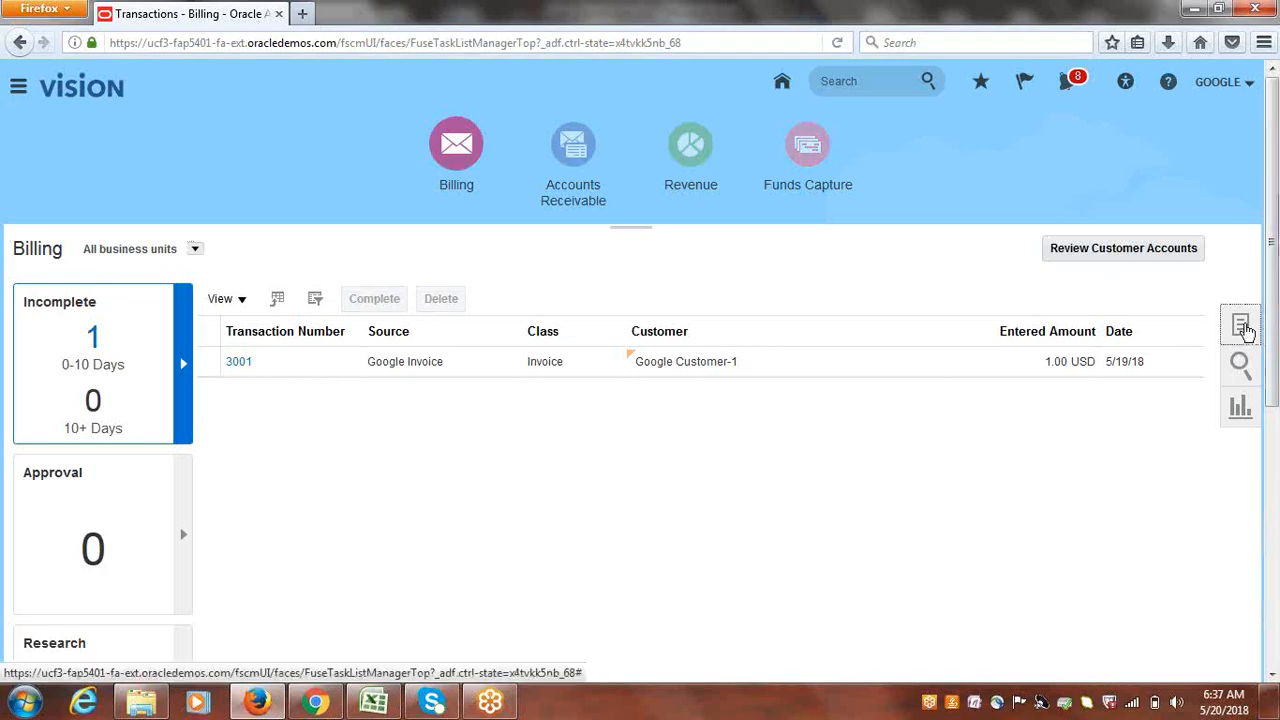
- Switch from Billing to Accounts Receivable and choose Create Automatic Receipts from the task list
{"action": "left_click", "coordinate": [1242, 328]}
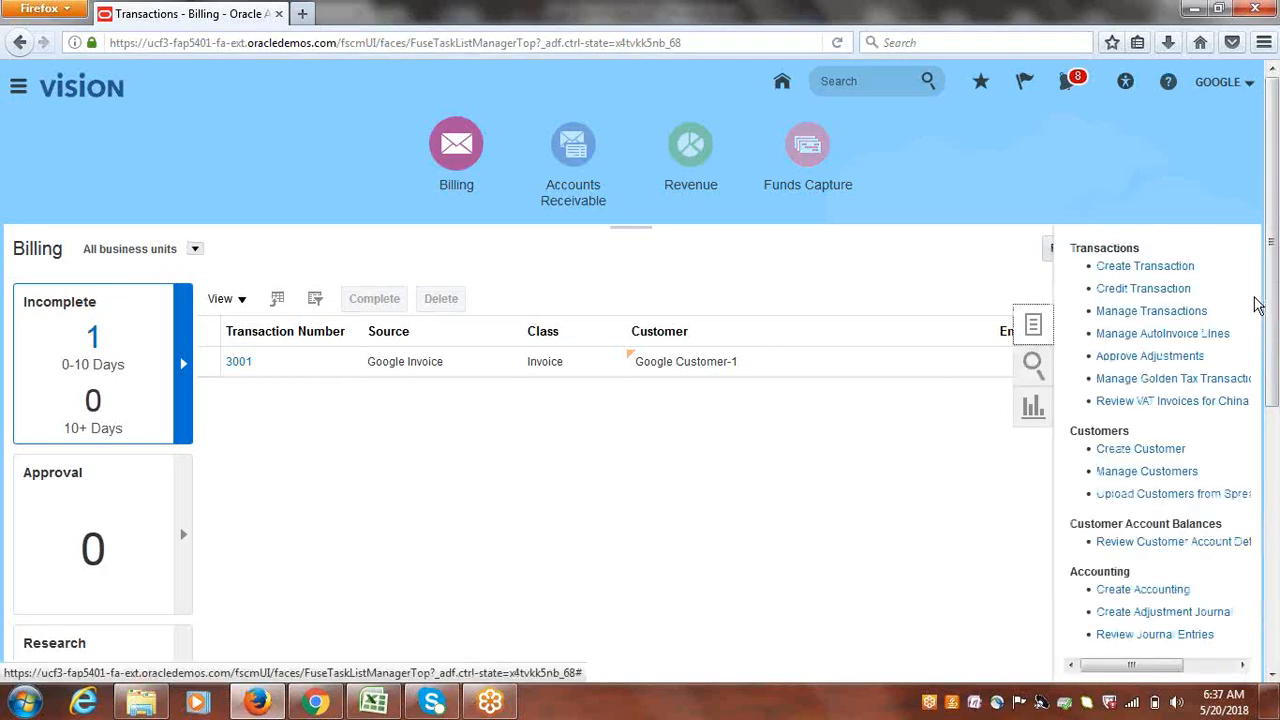
{"action": "left_click", "coordinate": [583, 150]}
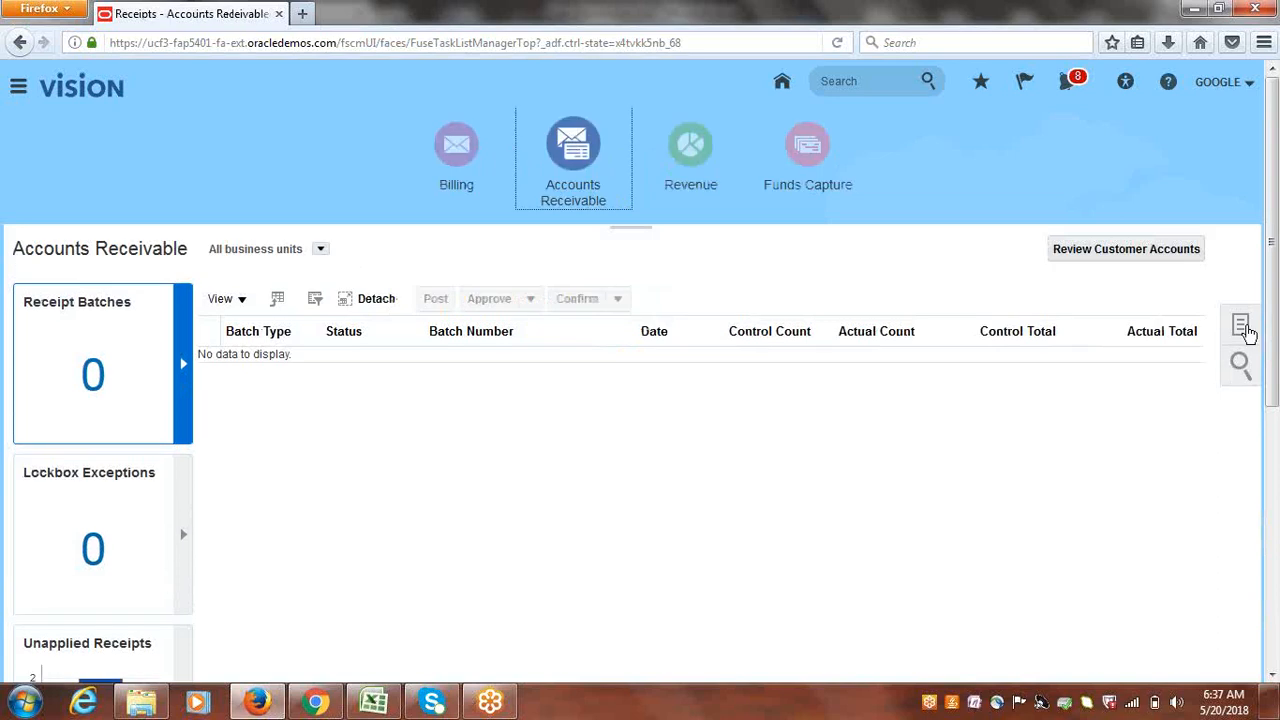
{"action": "left_click", "coordinate": [1241, 326]}
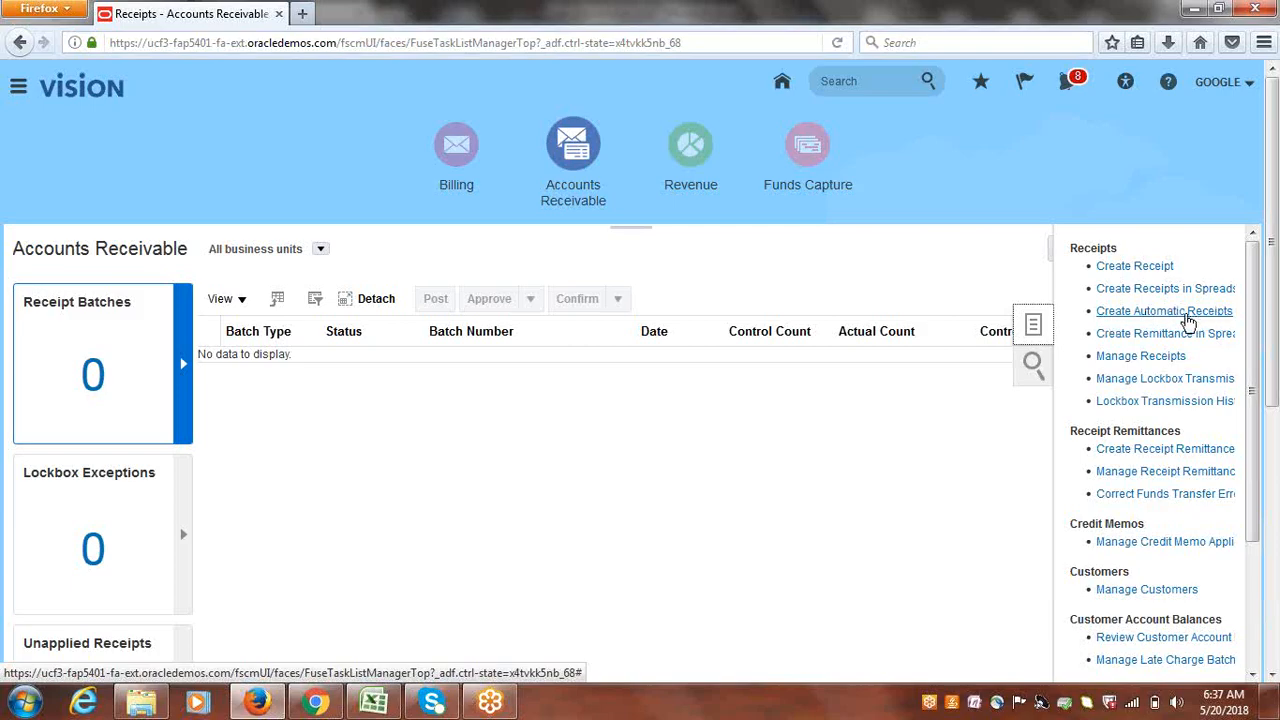
{"action": "left_click", "coordinate": [1188, 320]}
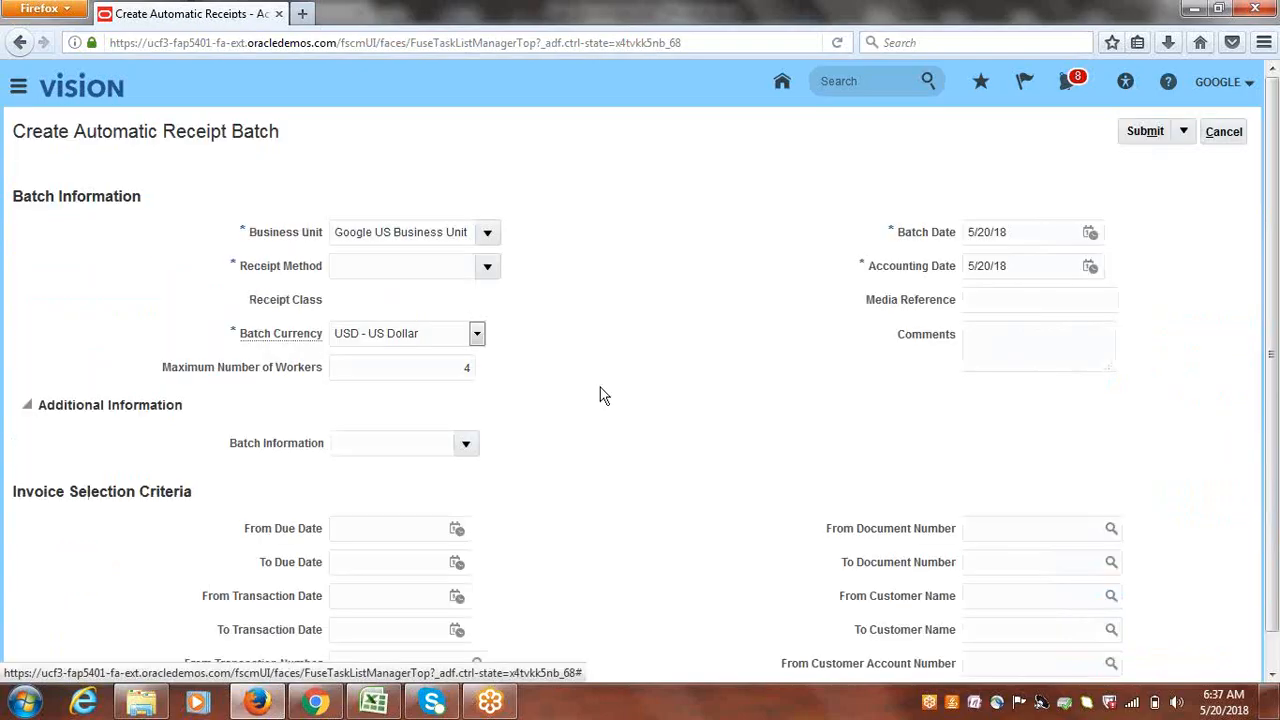
- Choose Google Bank Transfers as the receipt method and submit the automatic receipt batch
{"action": "left_click", "coordinate": [488, 268]}
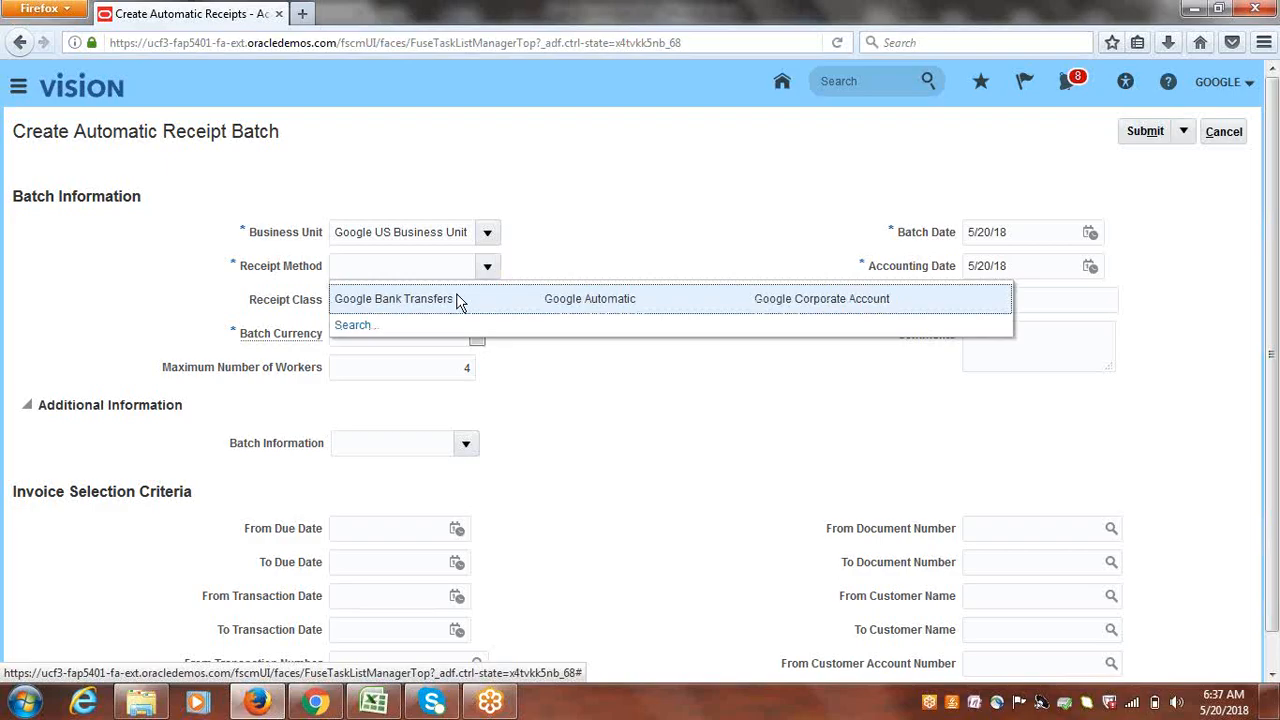
{"action": "left_click", "coordinate": [457, 299]}
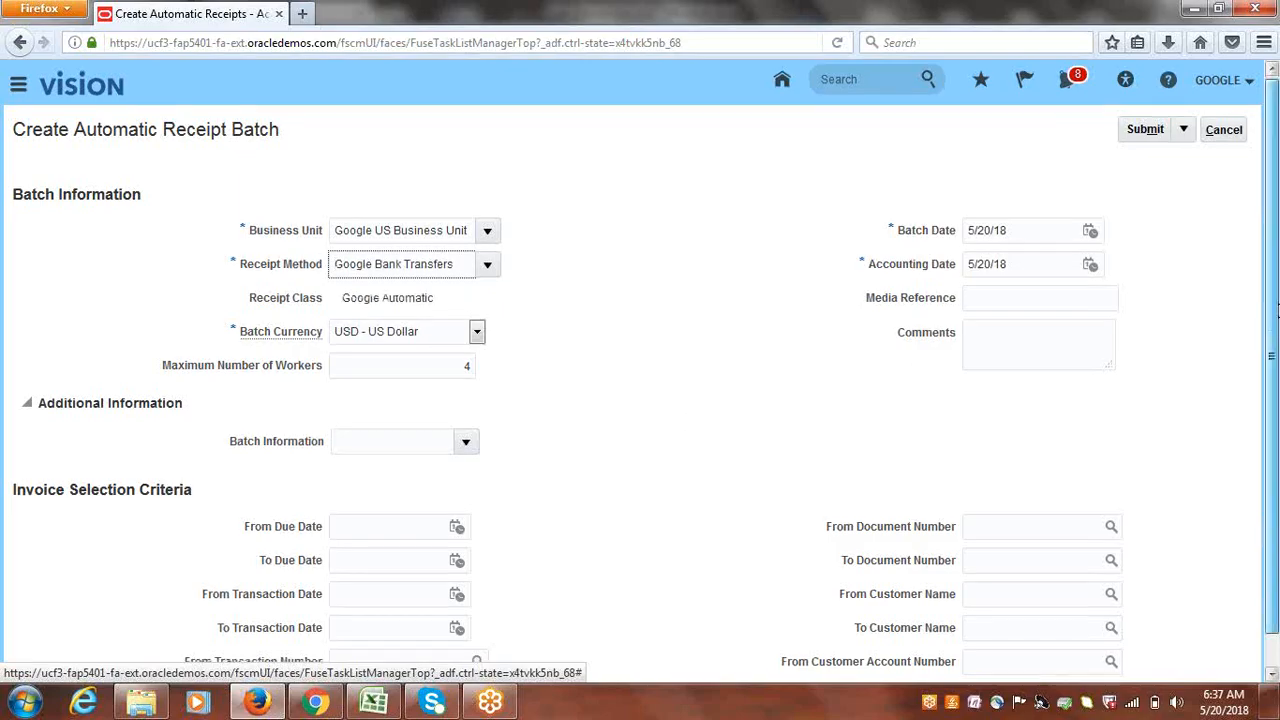
{"action": "scroll", "coordinate": [1278, 266], "scroll_direction": "down", "scroll_amount": 1}
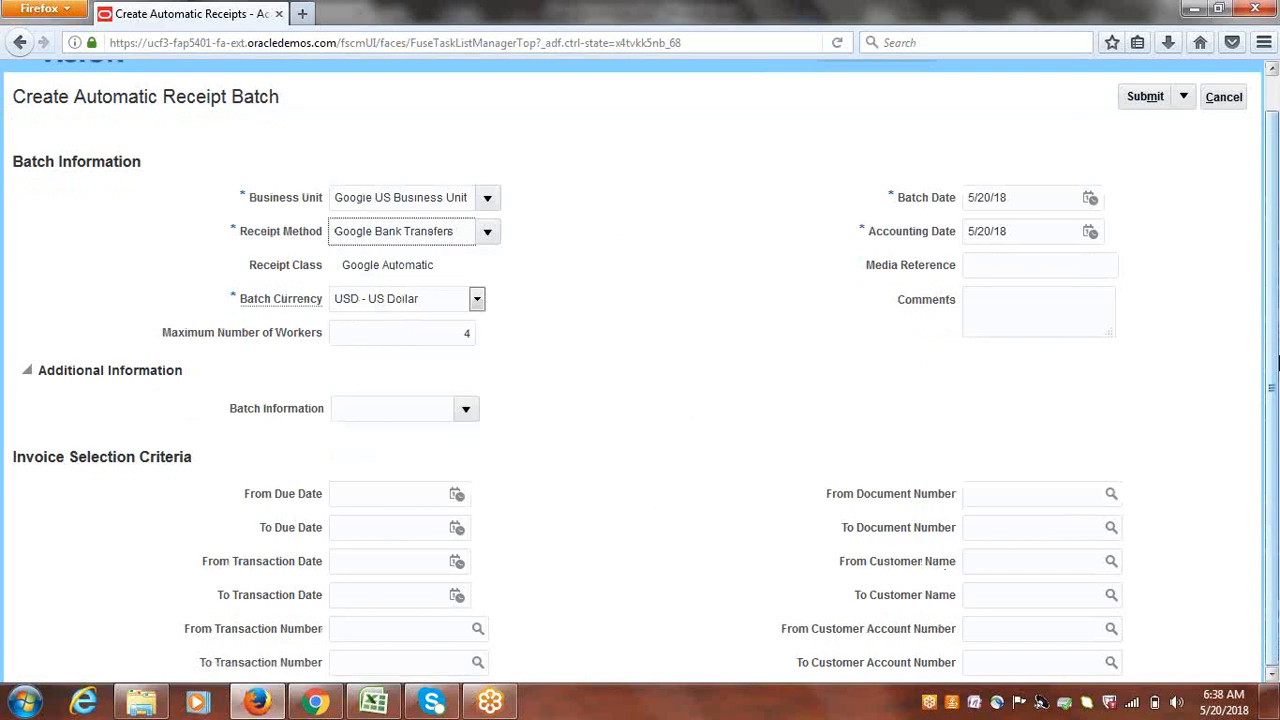
{"action": "left_click", "coordinate": [1147, 97]}
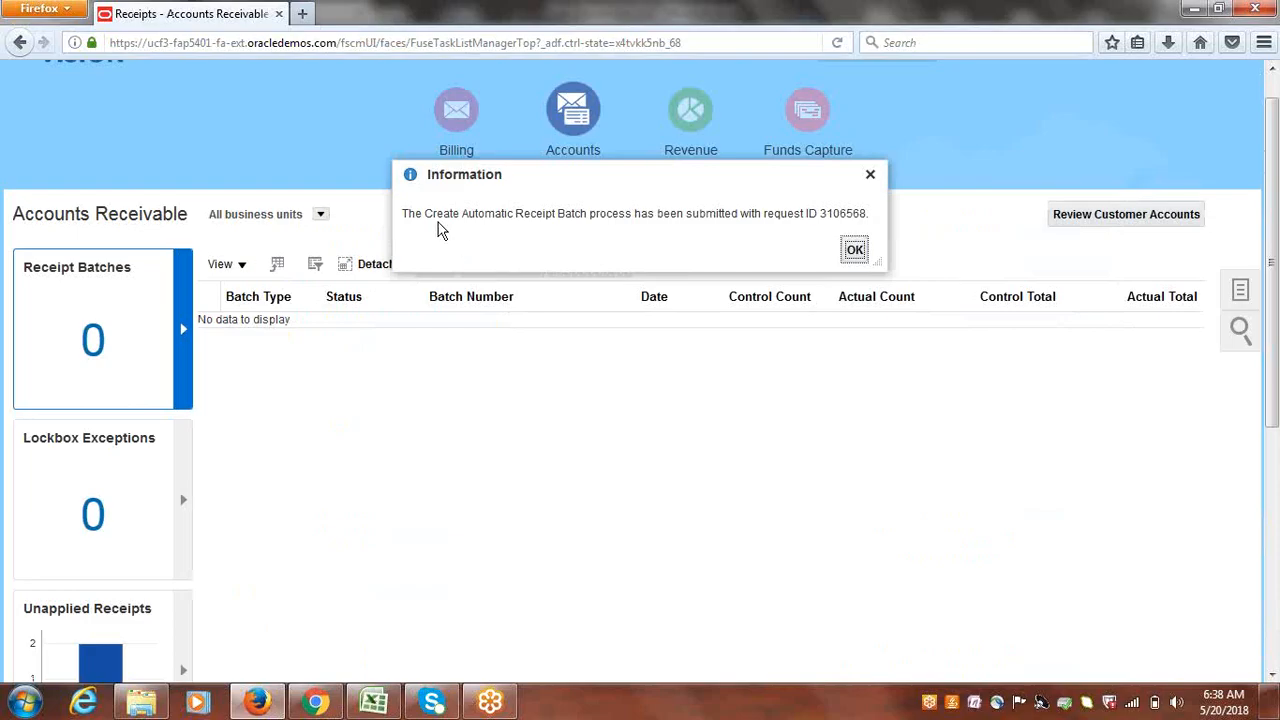
- Dismiss the submission notice and reload Accounts Receivable via Billing to show batch 1002 pending approval
{"action": "left_click_drag", "start_coordinate": [425, 214], "coordinate": [766, 220]}
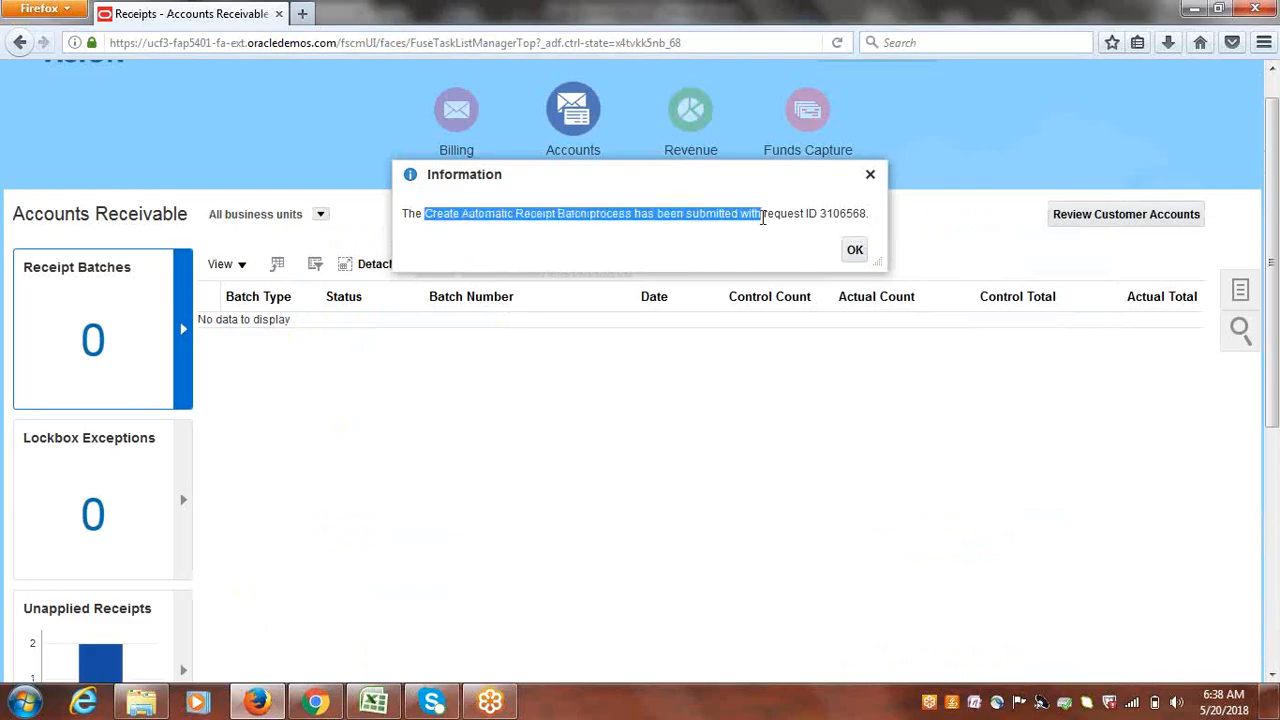
{"action": "left_click", "coordinate": [855, 251]}
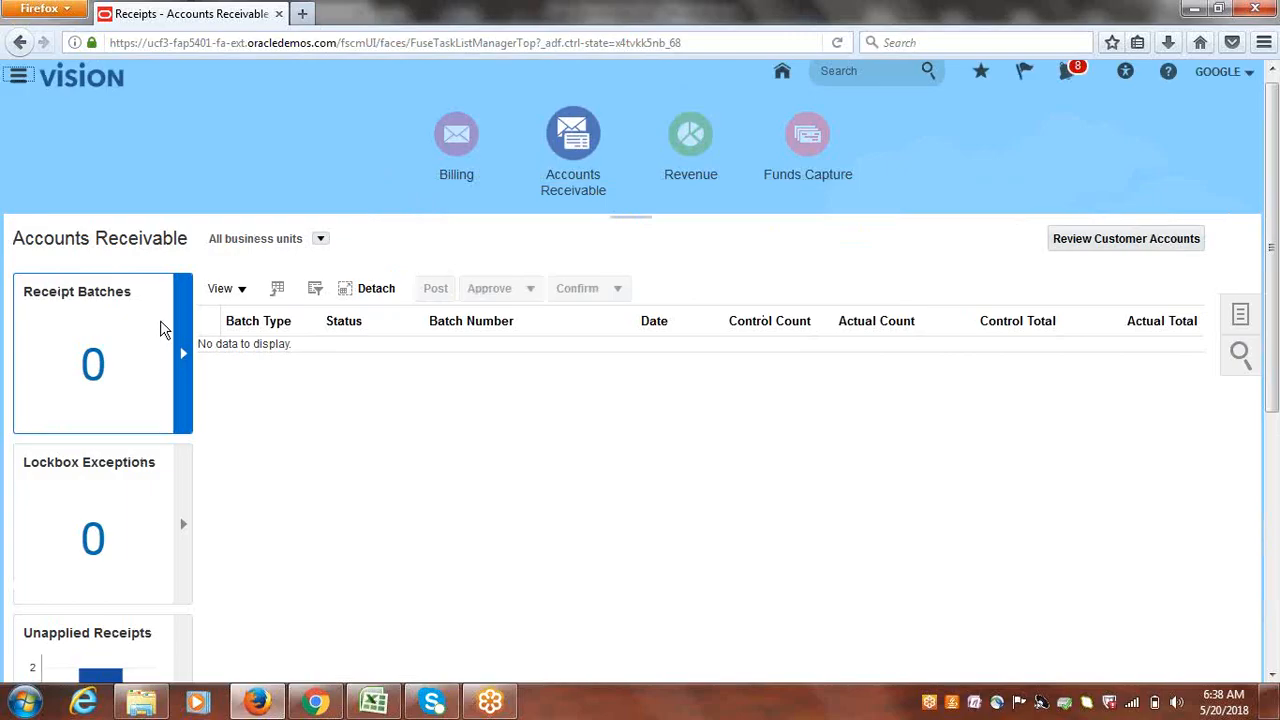
{"action": "left_click", "coordinate": [454, 152]}
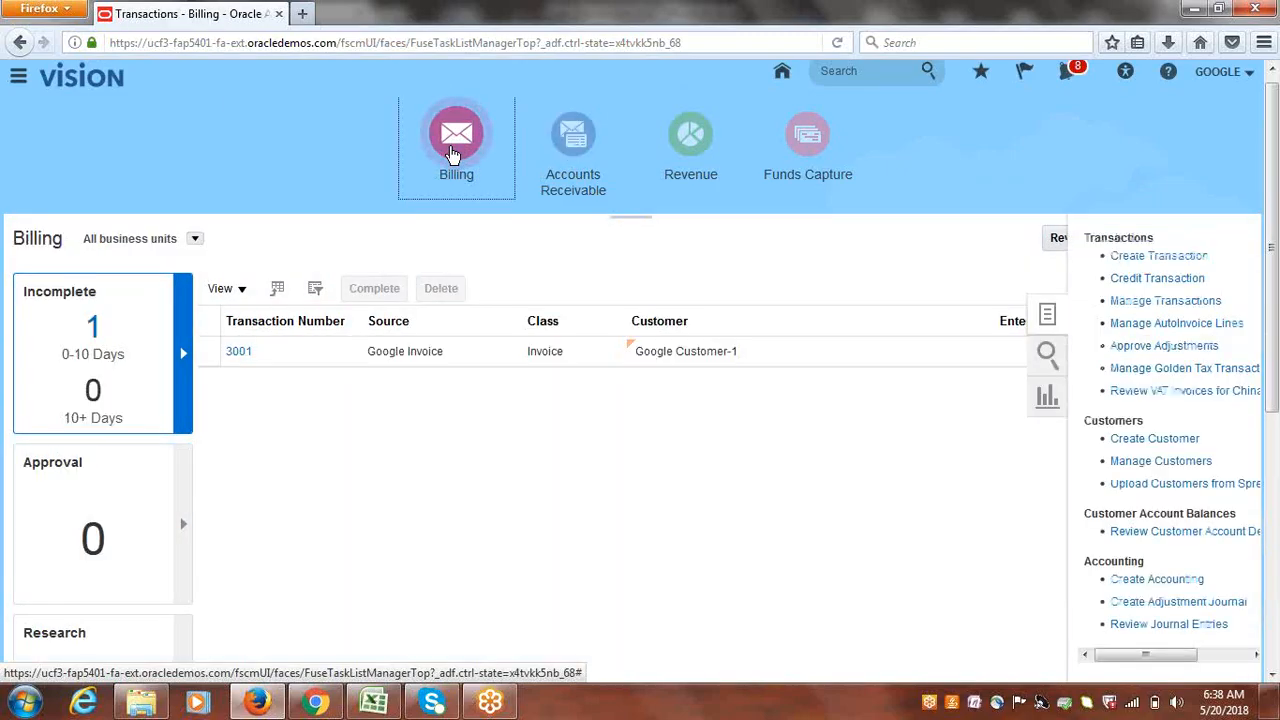
{"action": "left_click", "coordinate": [578, 134]}
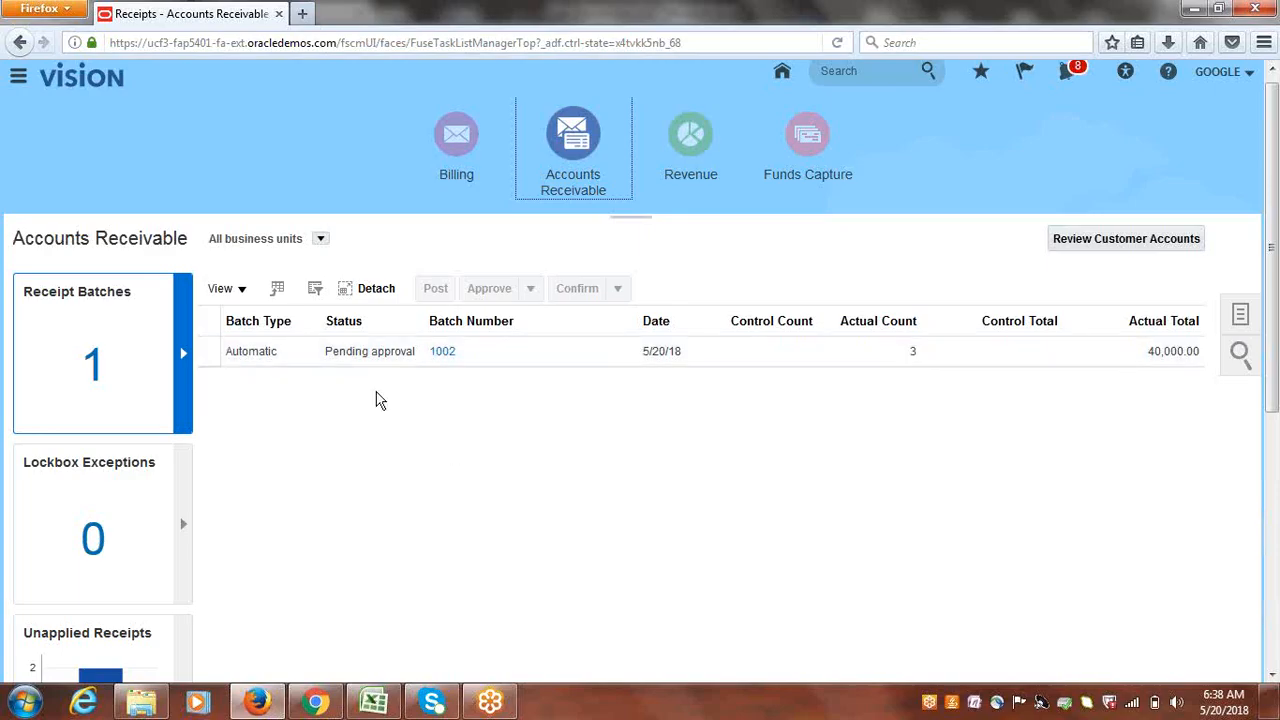
- Open automatic receipt batch 1002 (40,000.00), approve it, and dismiss the confirmation notice
{"action": "left_click", "coordinate": [443, 356]}
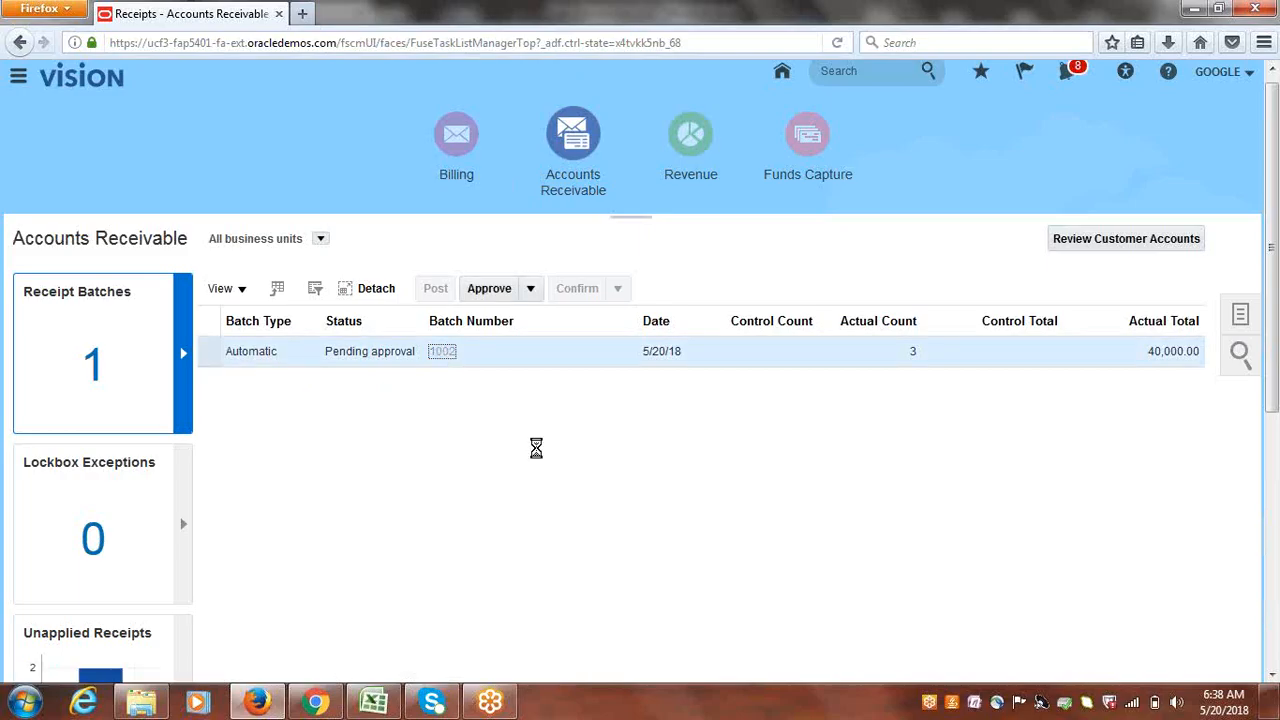
{"action": "left_click_drag", "start_coordinate": [1277, 350], "coordinate": [1273, 379]}
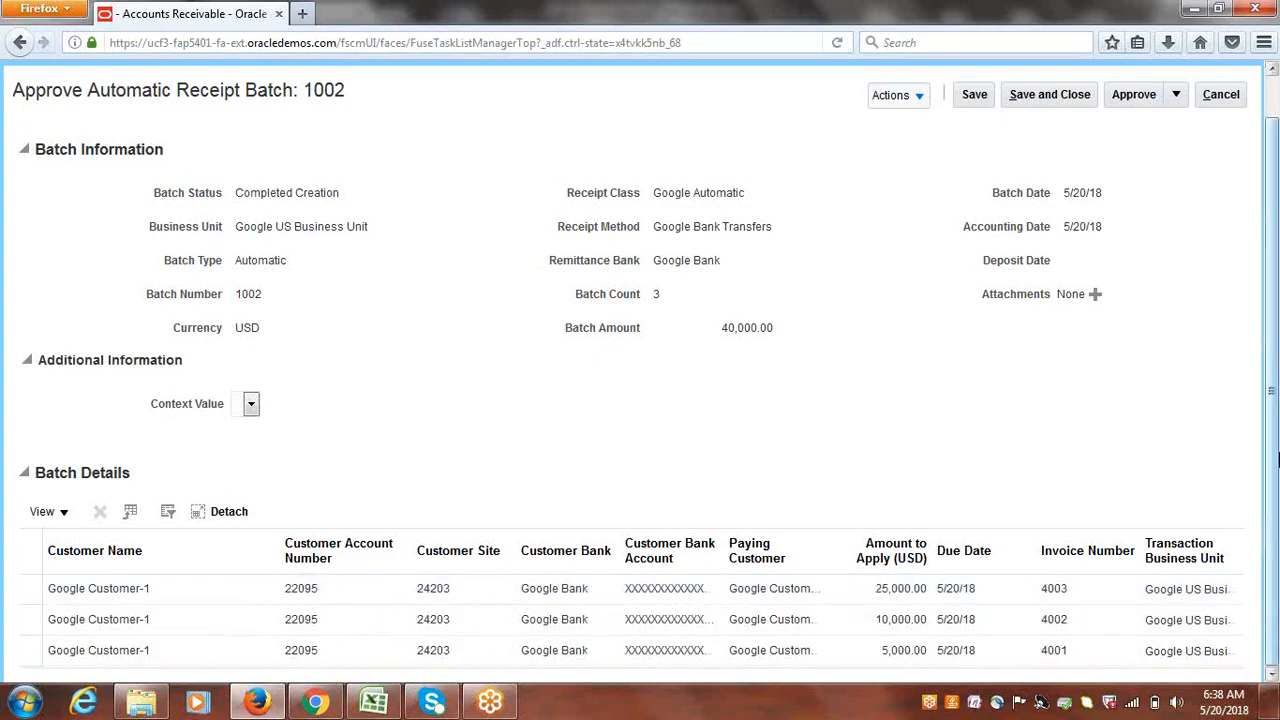
{"action": "scroll", "coordinate": [1277, 475], "scroll_direction": "up", "scroll_amount": 1}
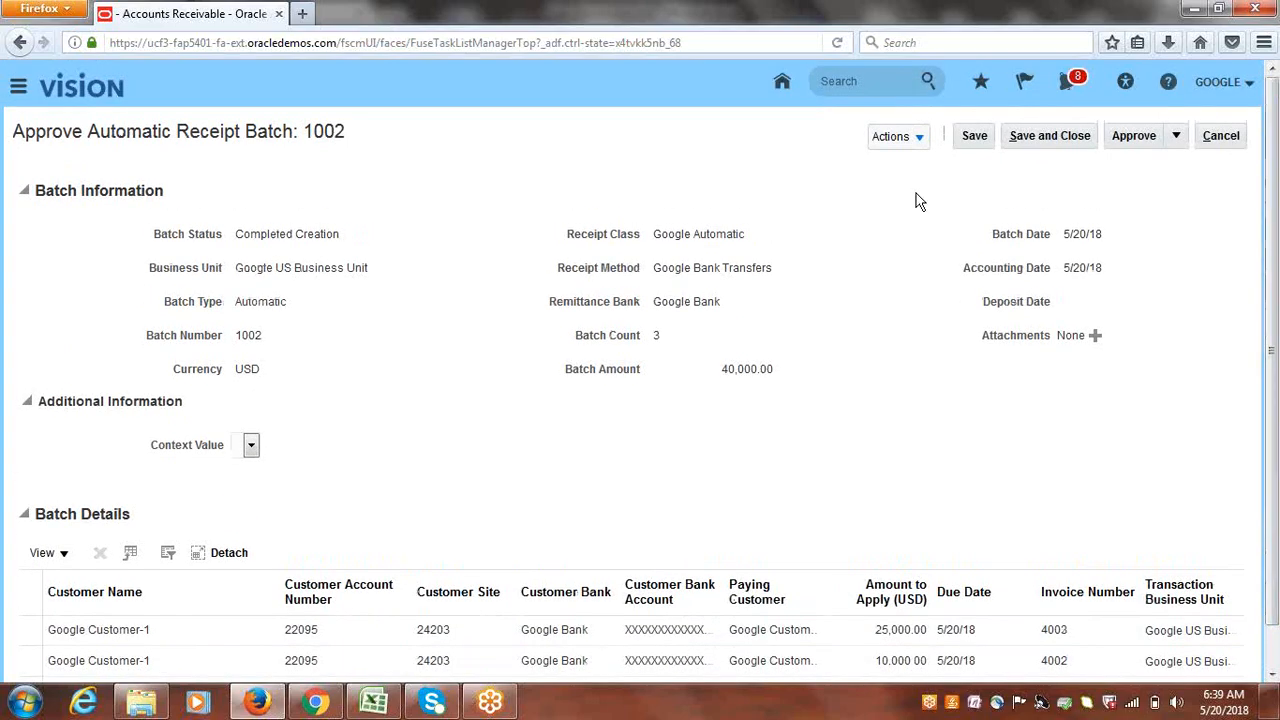
{"action": "left_click", "coordinate": [1132, 138]}
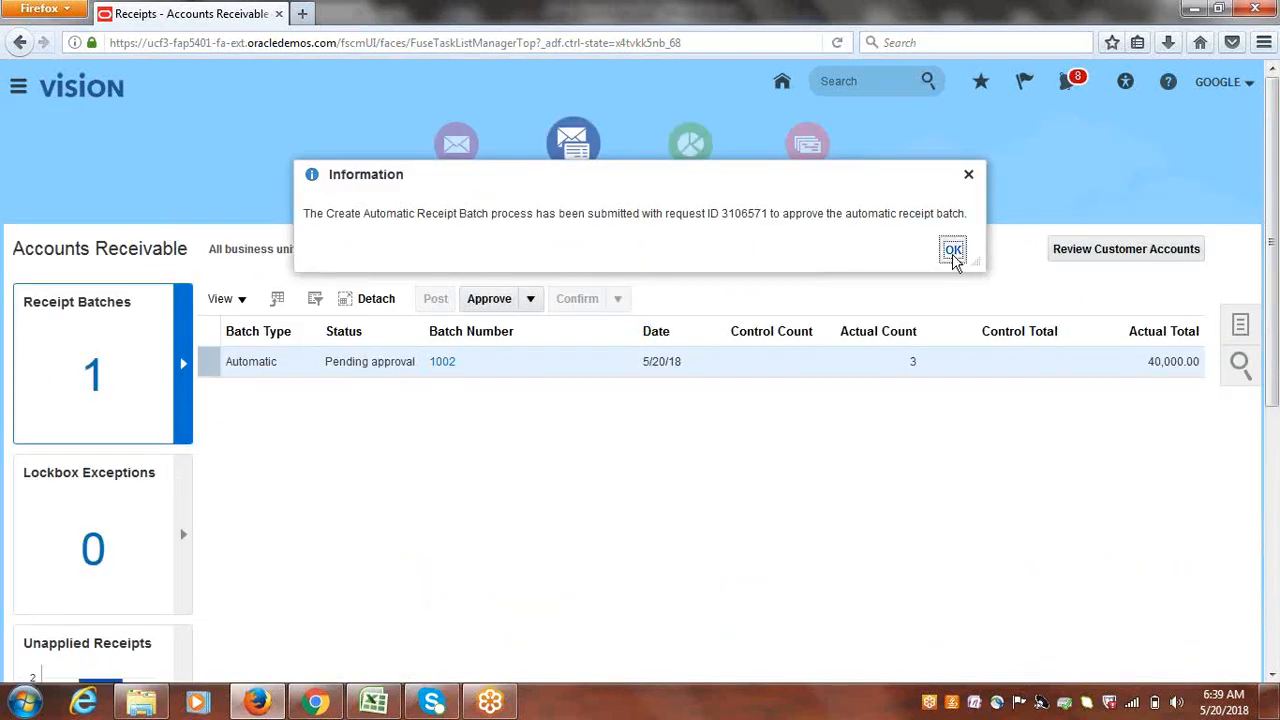
{"action": "left_click", "coordinate": [953, 250]}
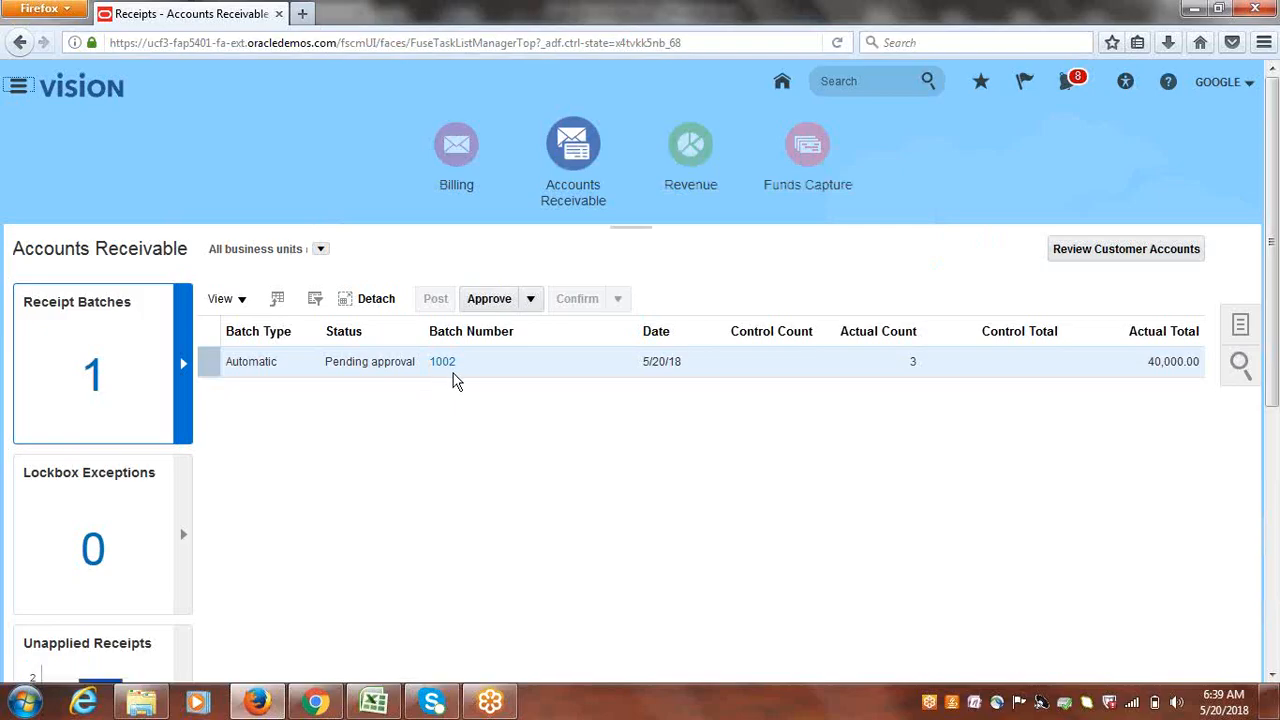
- Reload Accounts Receivable via Billing, then open Manage Receipts and enter the Batch Number field
{"action": "left_click", "coordinate": [455, 143]}
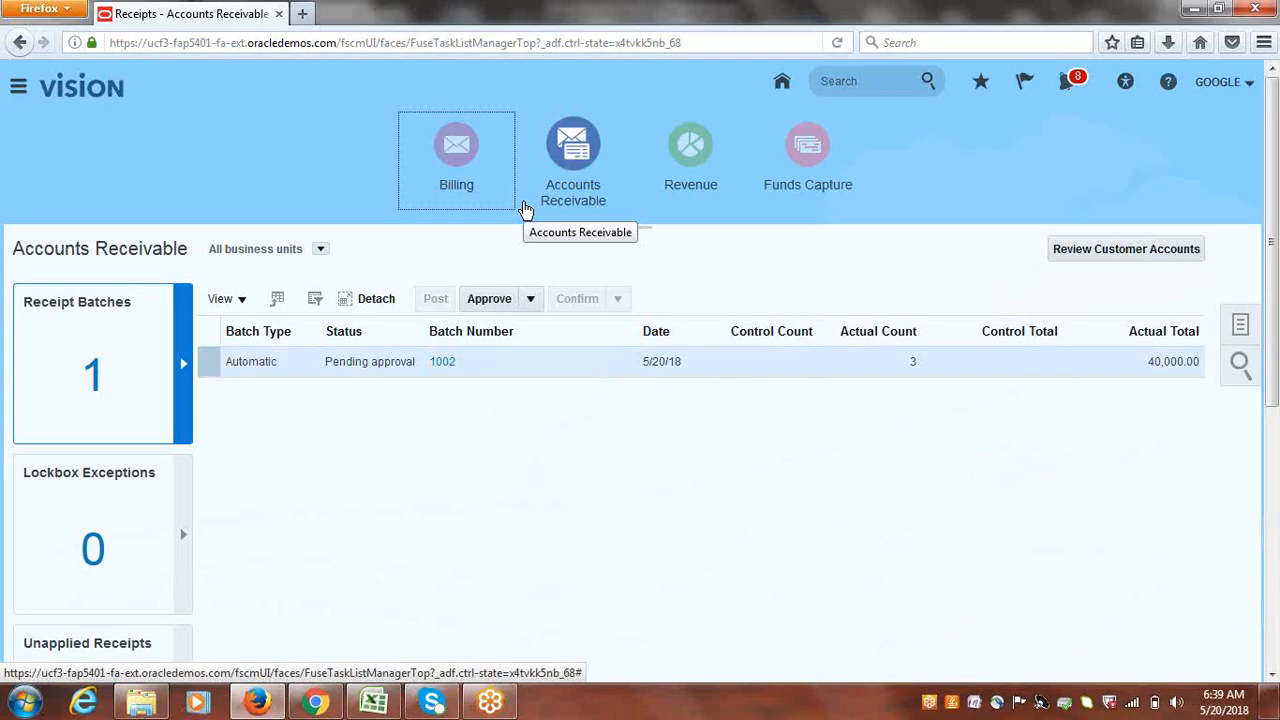
{"action": "left_click", "coordinate": [572, 160]}
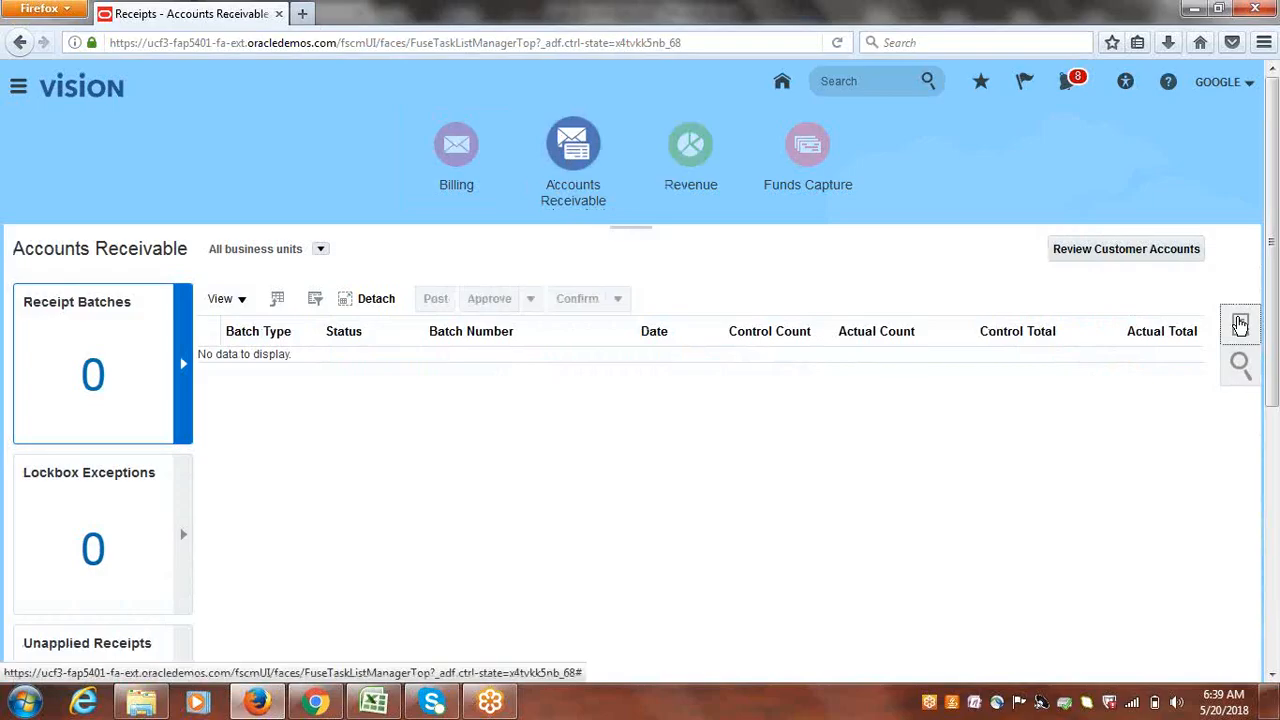
{"action": "left_click", "coordinate": [1240, 324]}
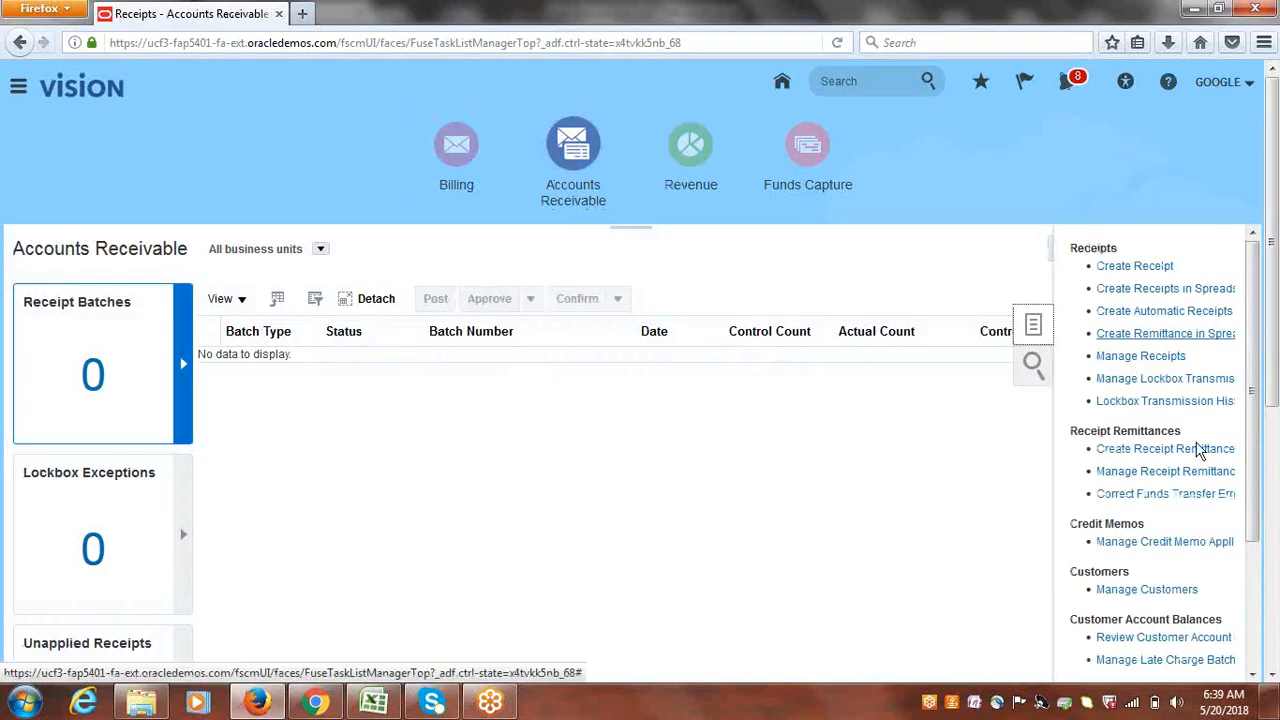
{"action": "left_click", "coordinate": [1155, 357]}
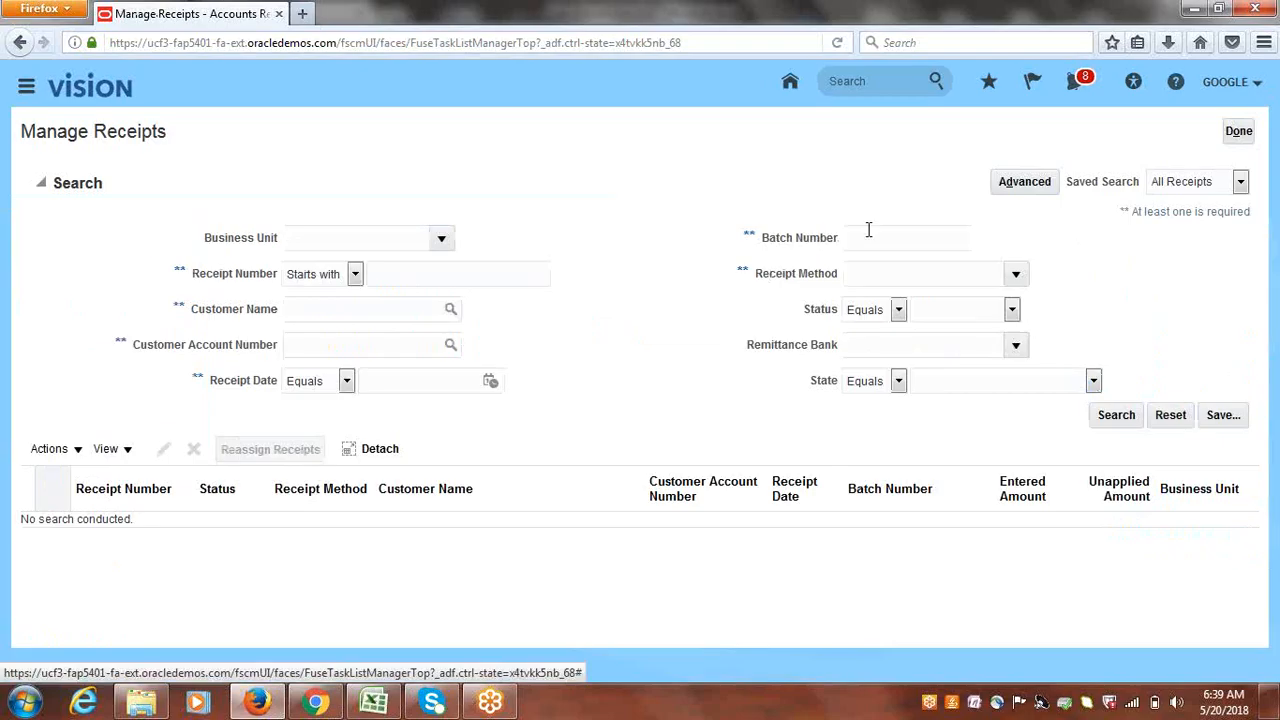
{"action": "left_click", "coordinate": [868, 234]}
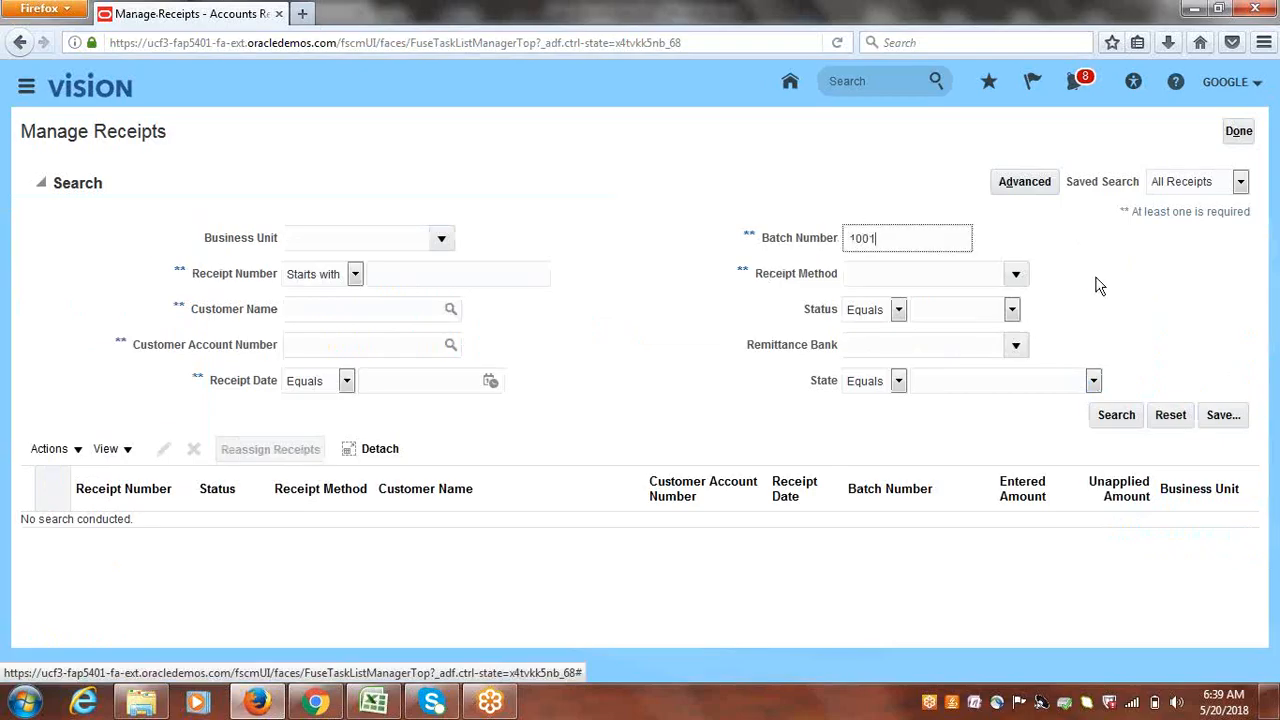
- Search receipts by batch number 1002, then clear the Batch Number criterion
{"action": "left_click", "coordinate": [1116, 414]}
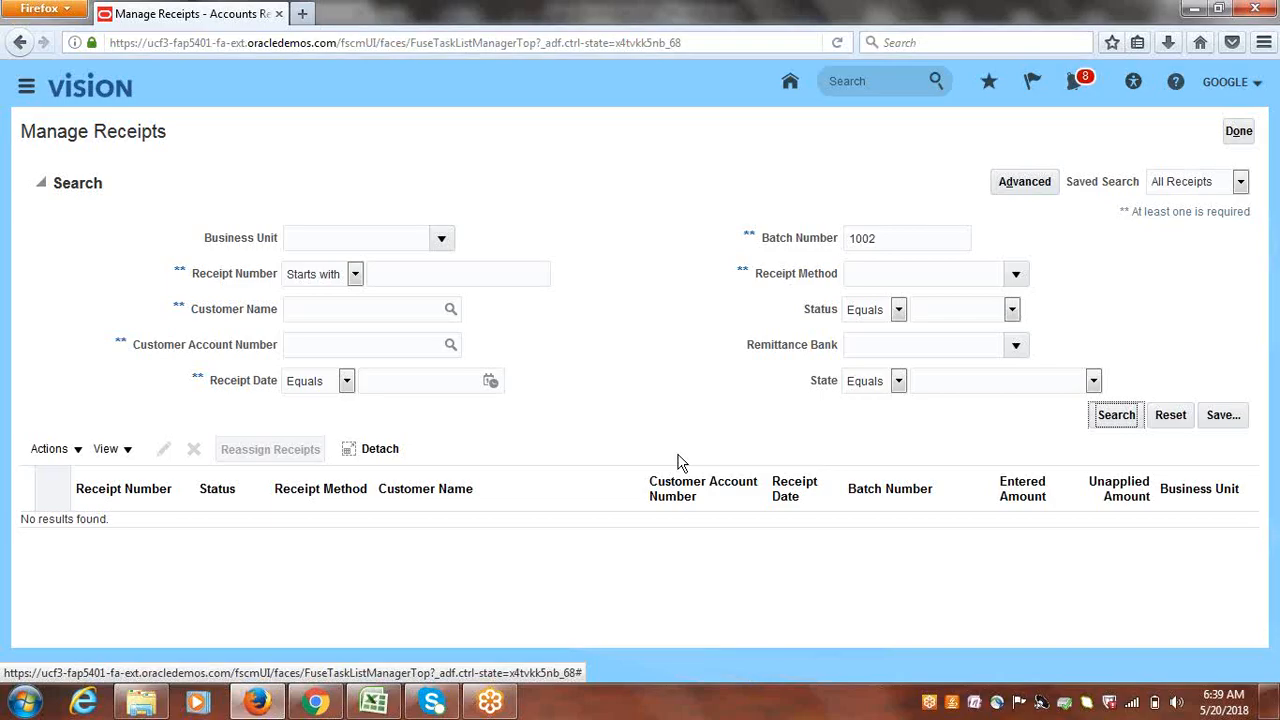
{"action": "left_click", "coordinate": [1115, 418]}
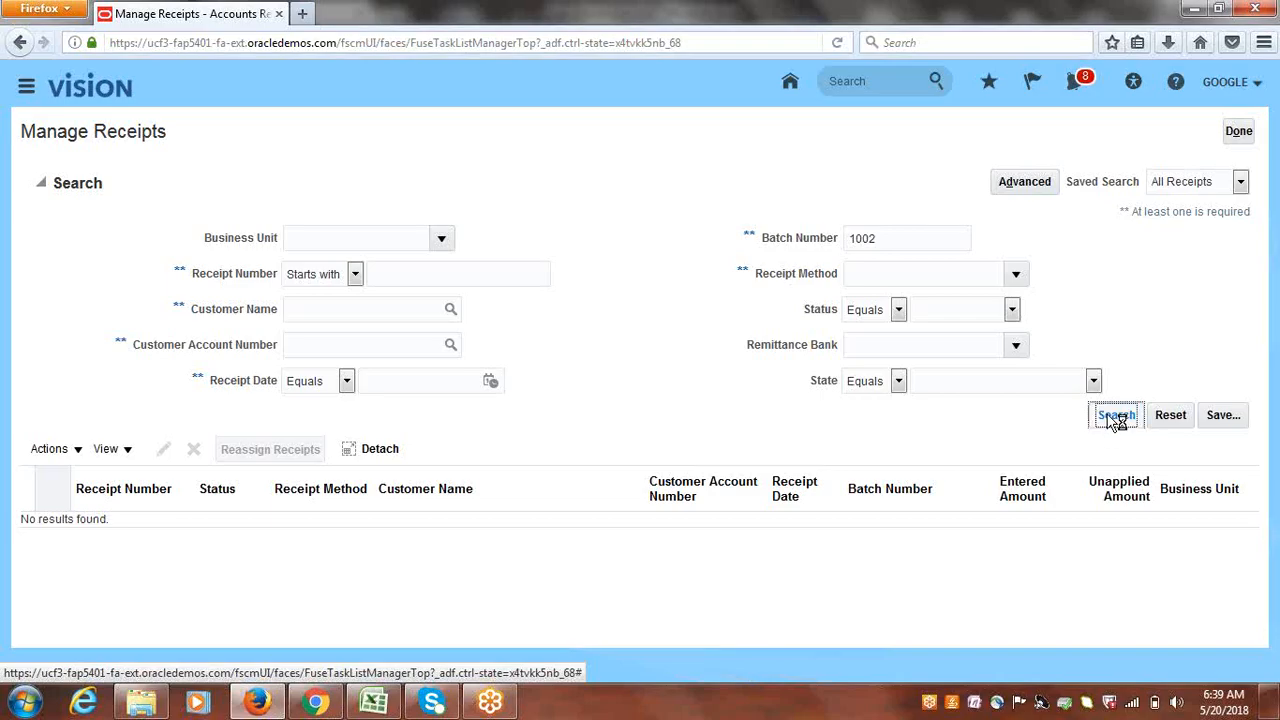
{"action": "left_click", "coordinate": [1109, 417]}
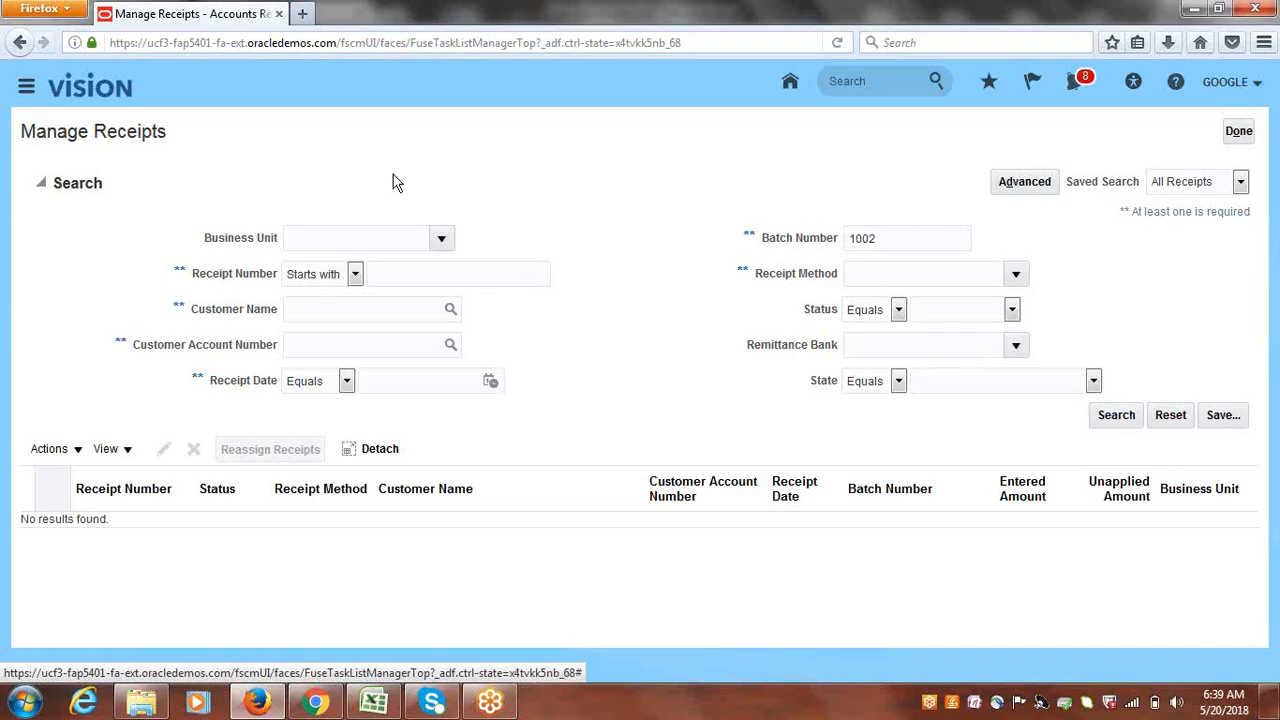
{"action": "double_click", "coordinate": [904, 240]}
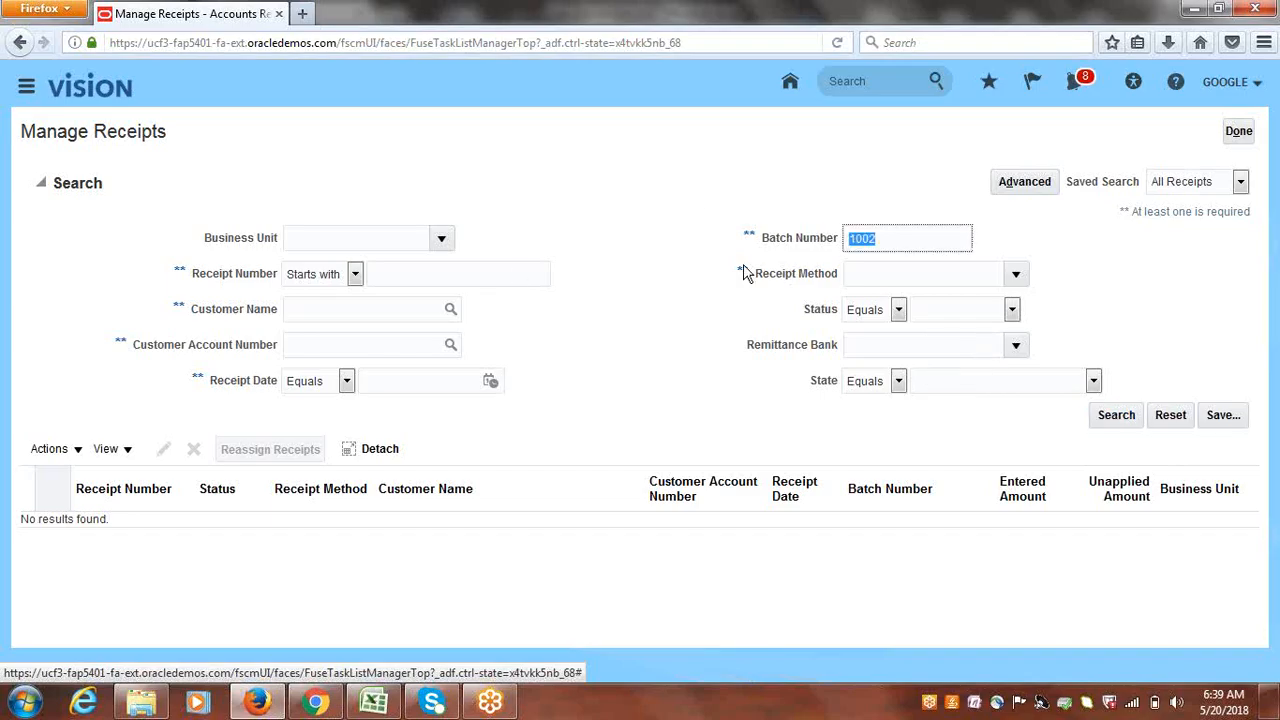
{"action": "key", "text": "BackSpace"}
- Search receipts by receipt method Google Bank Transfers, then return to Accounts Receivable
{"action": "left_click", "coordinate": [1015, 274]}
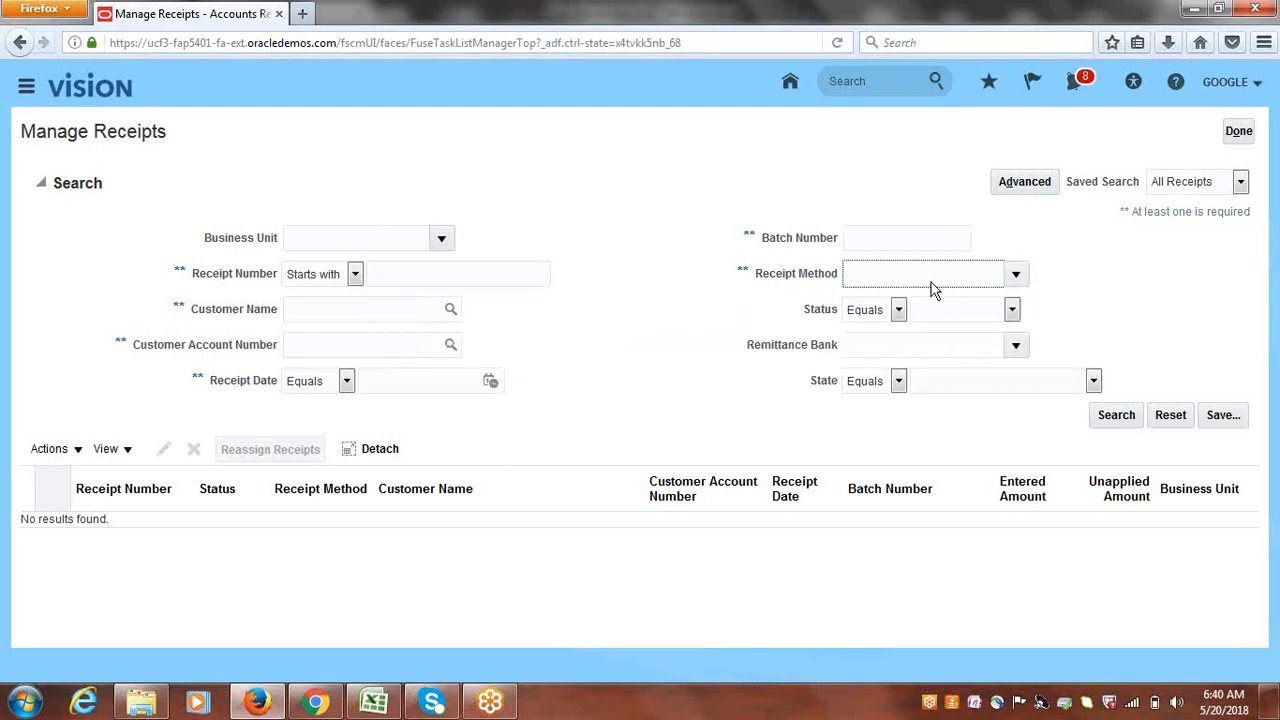
{"action": "left_click", "coordinate": [1115, 417]}
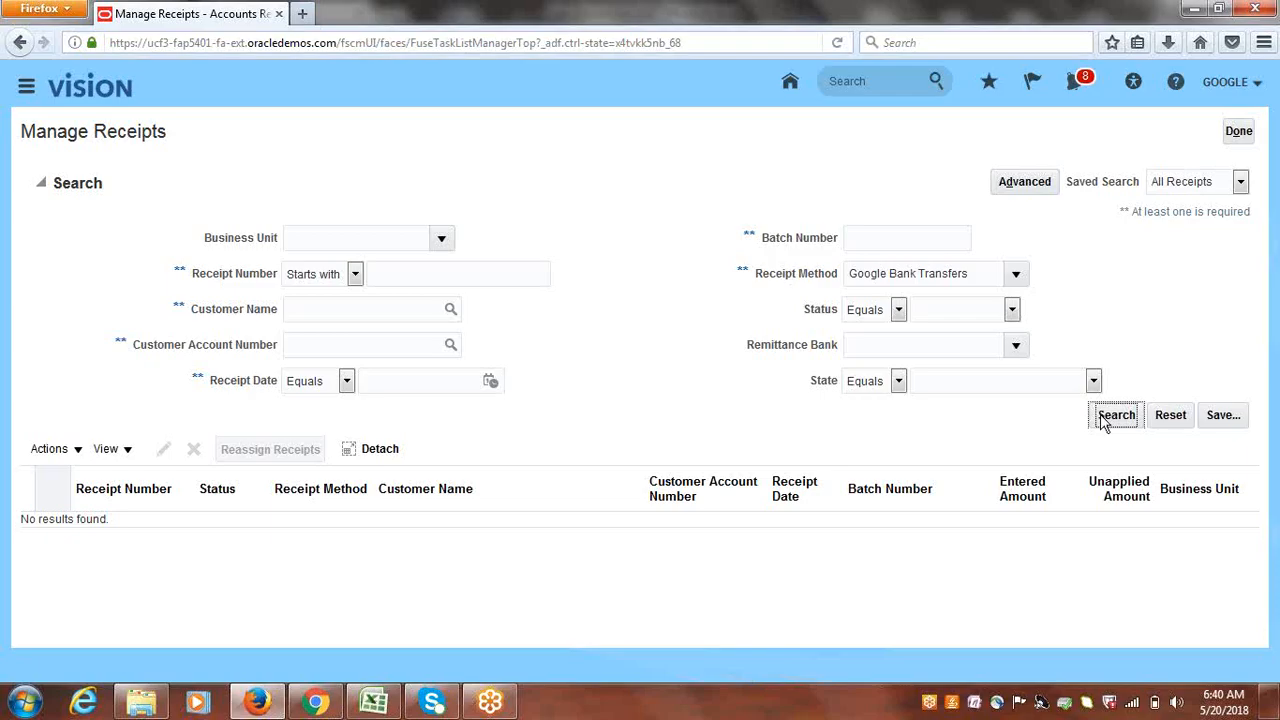
{"action": "left_click", "coordinate": [1238, 132]}
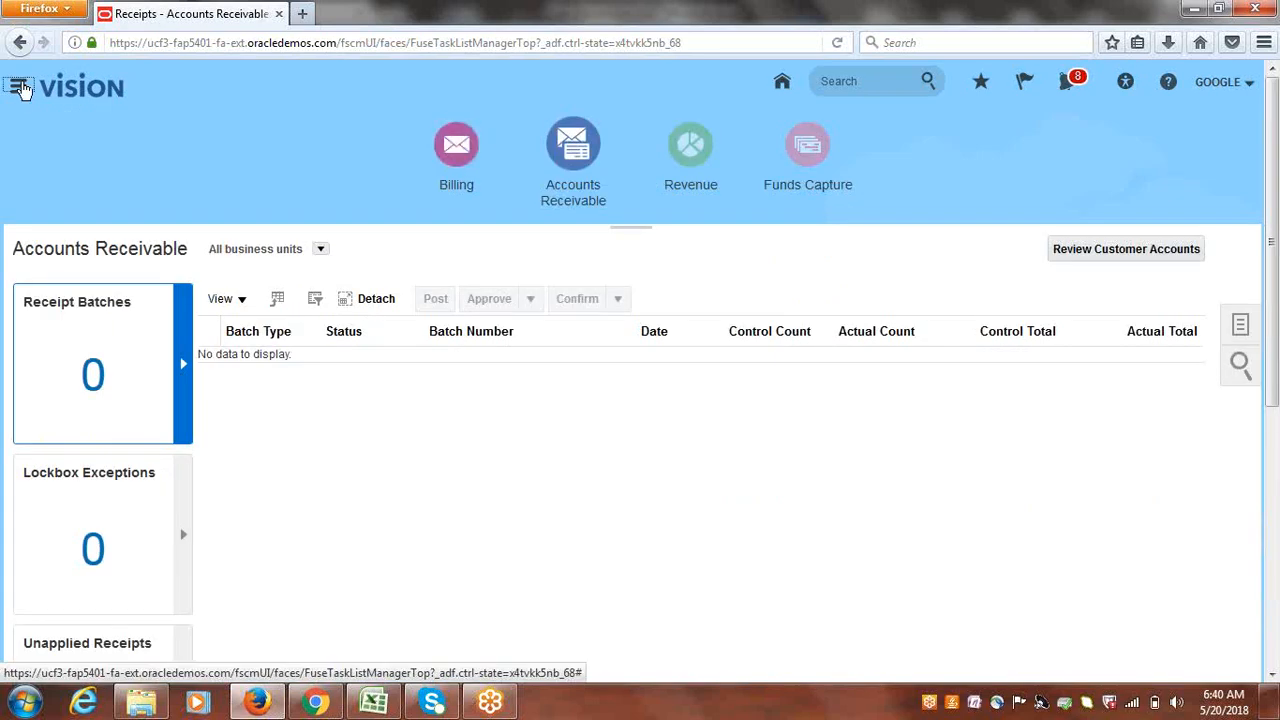
- Go to Scheduled Processes from the Navigator's Tools section to check automatic receipt processes
{"action": "left_click", "coordinate": [20, 87]}
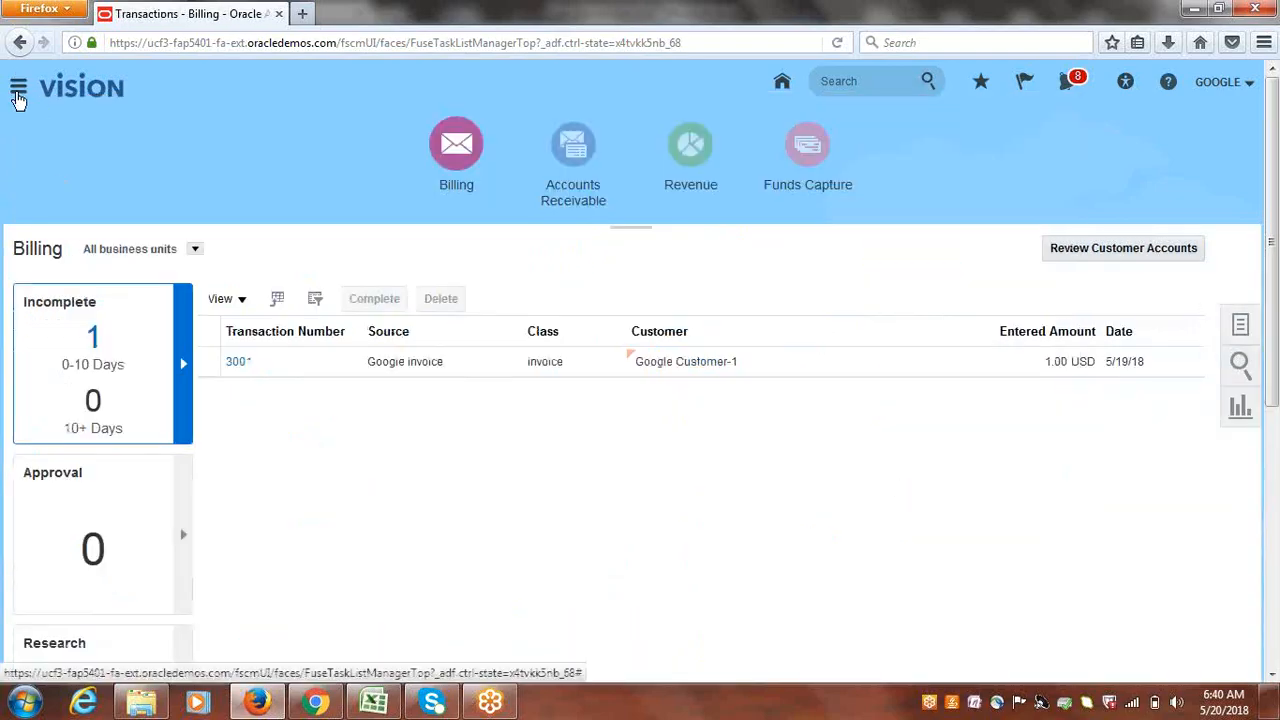
{"action": "left_click", "coordinate": [18, 90]}
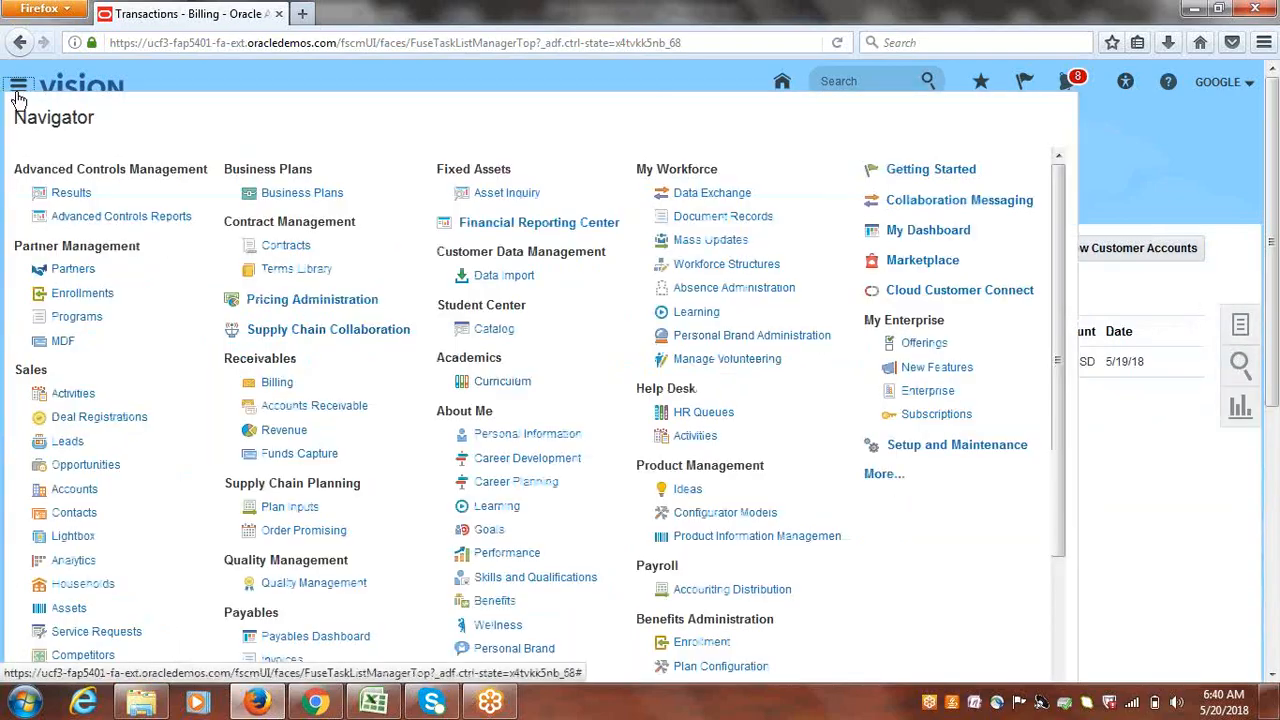
{"action": "left_click", "coordinate": [878, 475]}
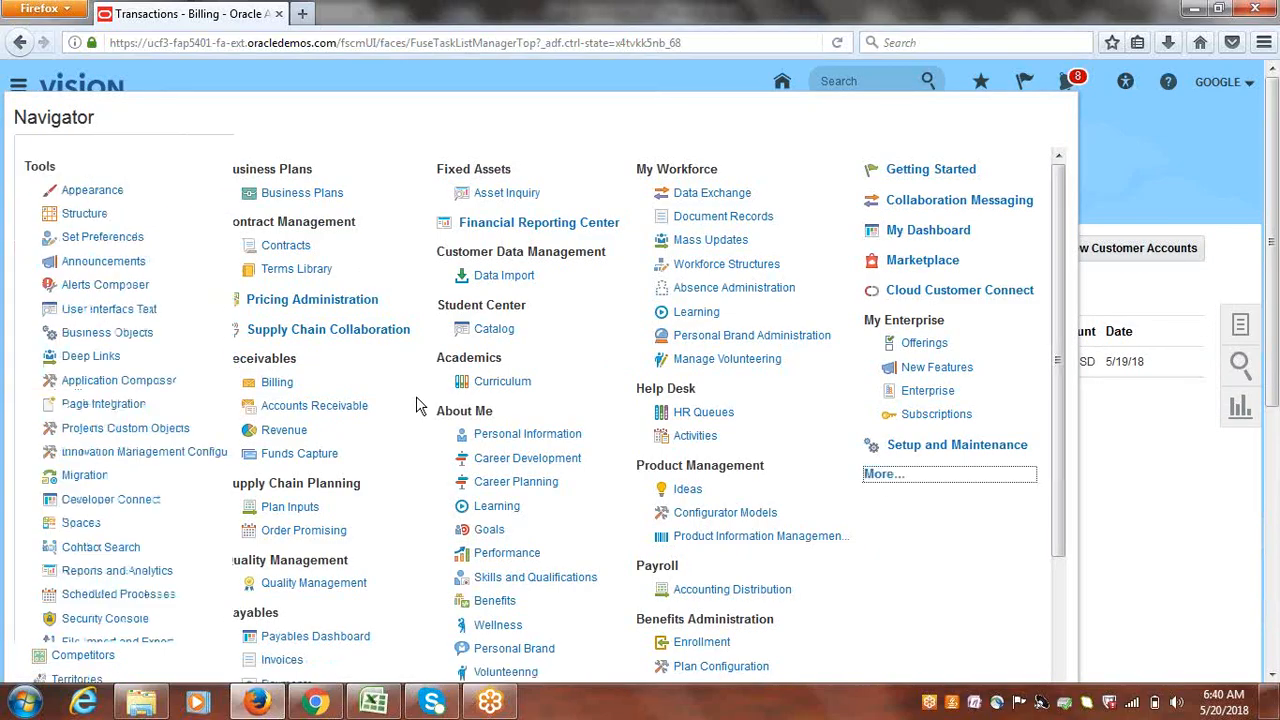
{"action": "left_click", "coordinate": [137, 584]}
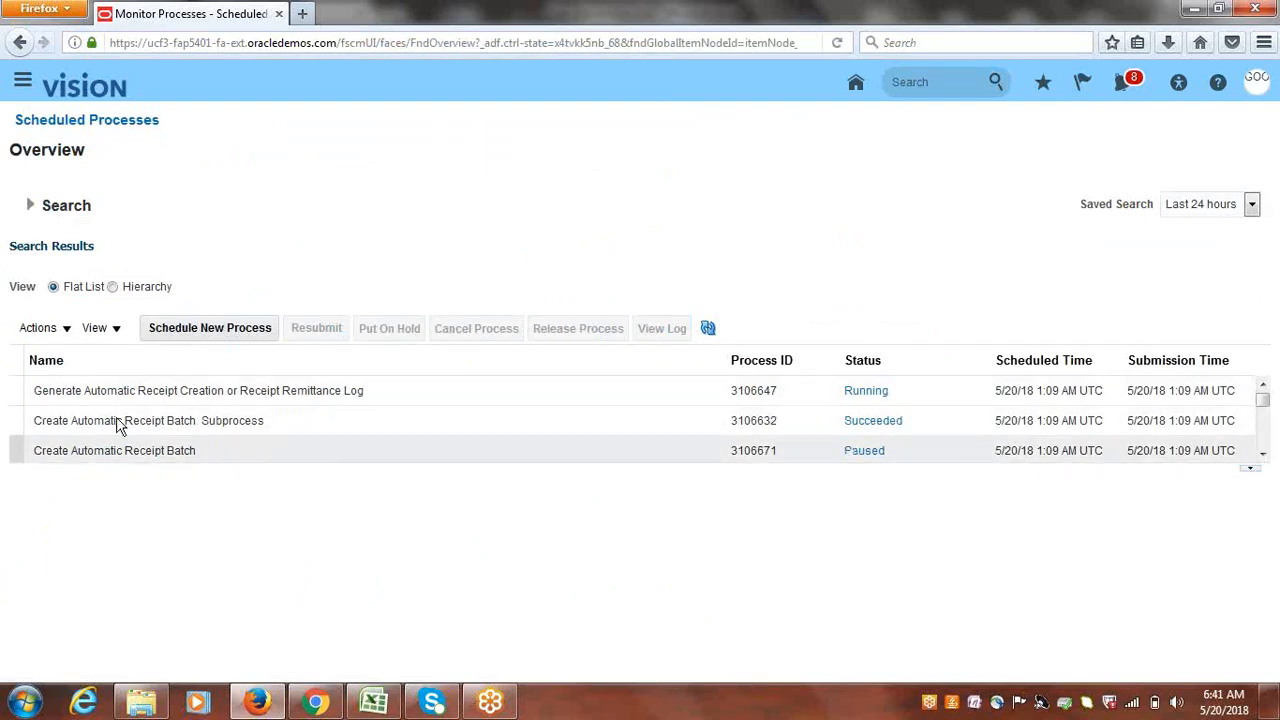
- Refresh the process list until the receipt processes finish, then show failed remittance log 3106647's details
{"action": "left_click", "coordinate": [707, 330]}
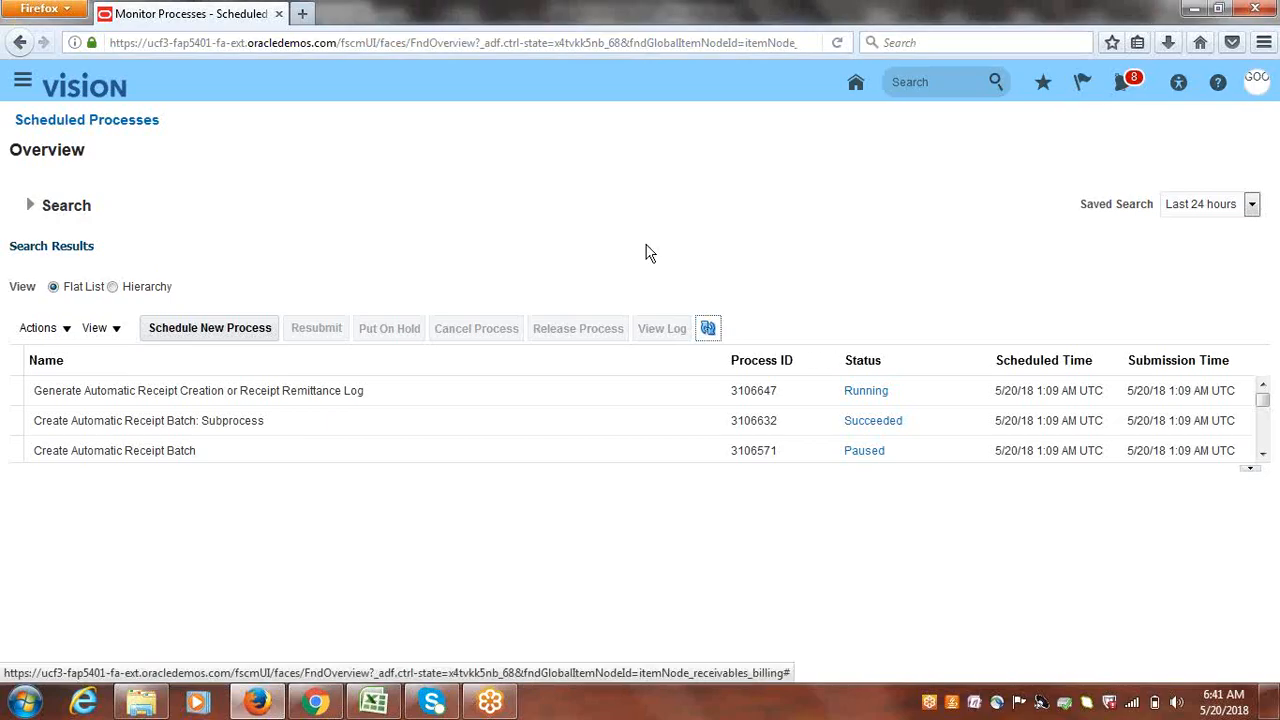
{"action": "left_click", "coordinate": [710, 329]}
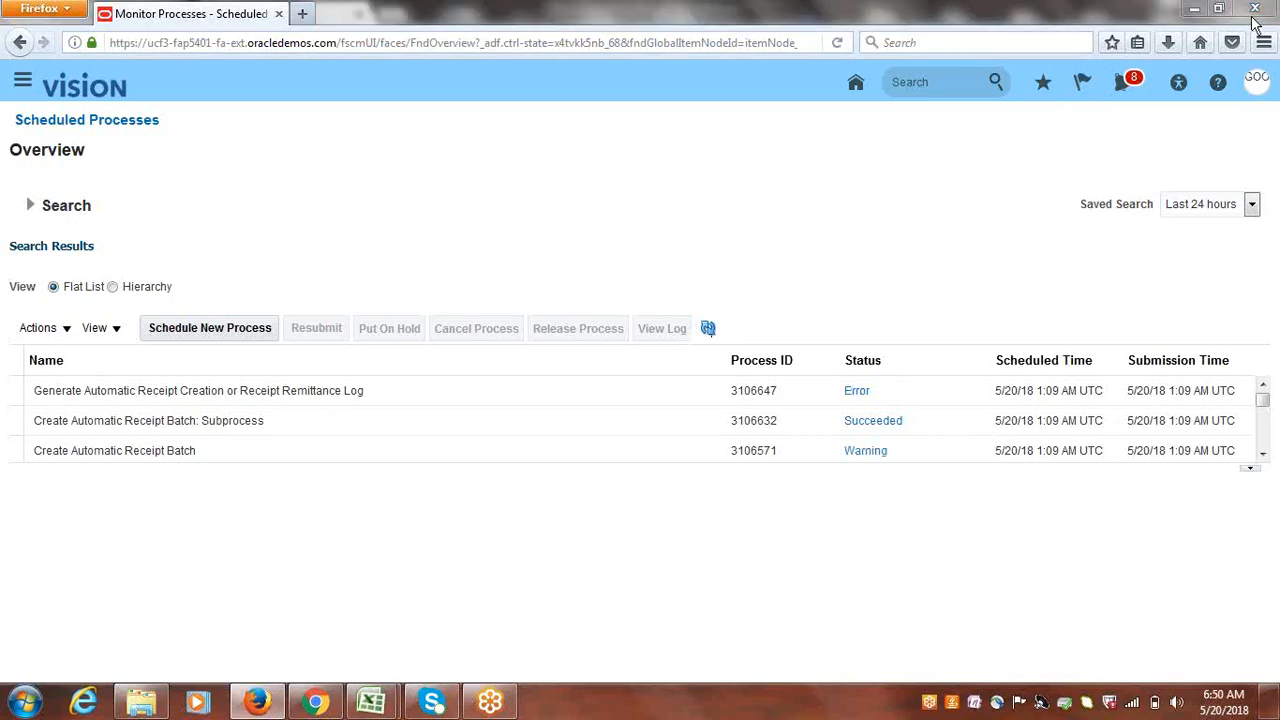
{"action": "left_click", "coordinate": [708, 328]}
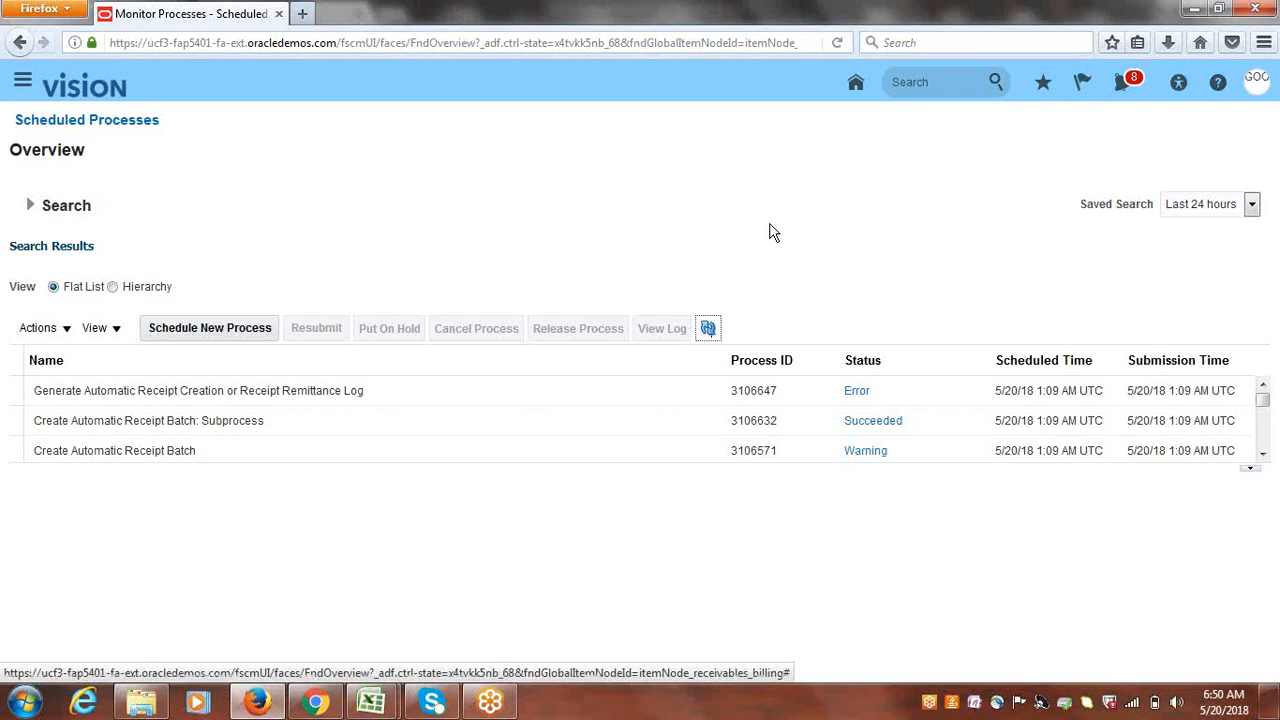
{"action": "left_click", "coordinate": [362, 378]}
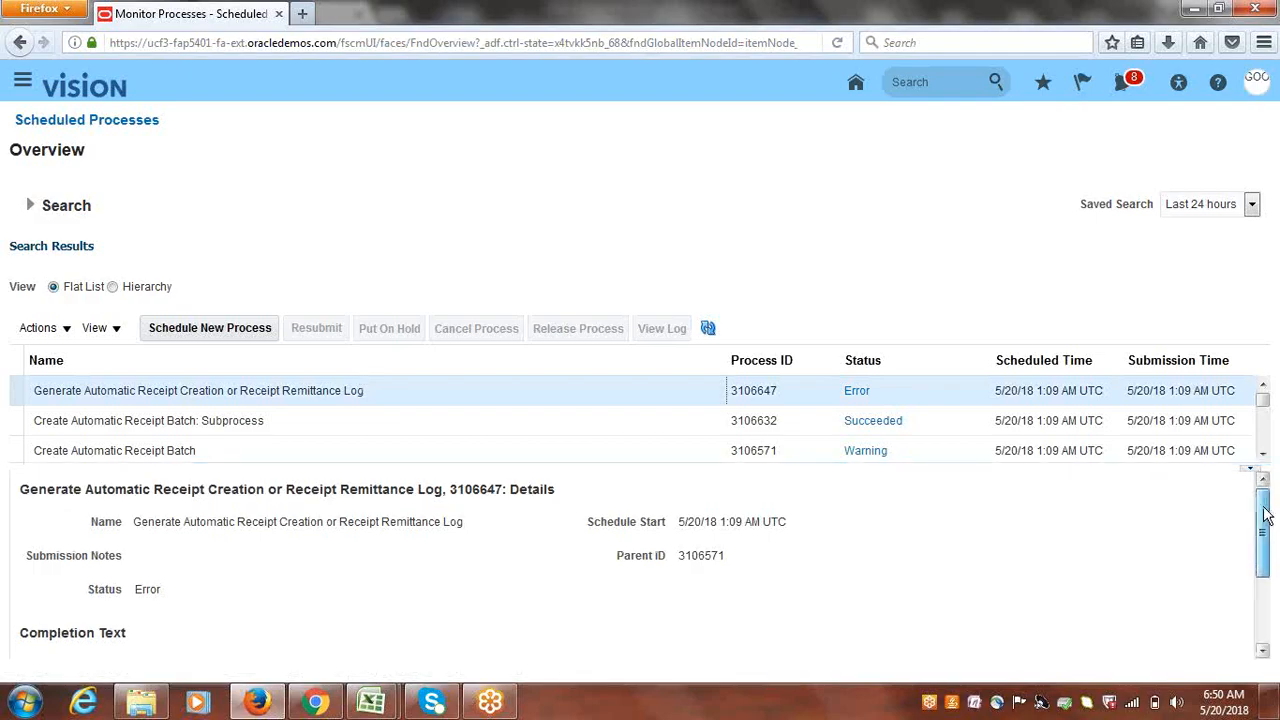
{"action": "left_click_drag", "start_coordinate": [1266, 513], "coordinate": [1272, 615]}
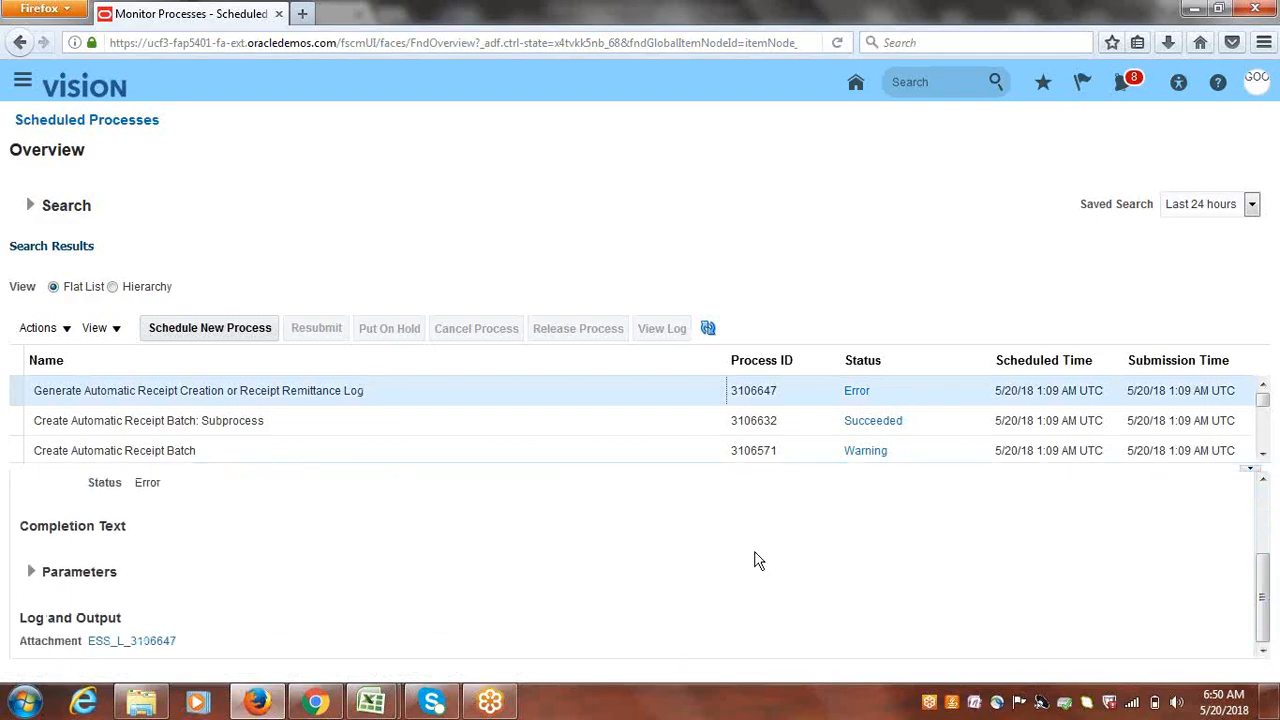
- View the ESS_L_3106647 log in Notepad, showing the read-timed-out error, then close it
{"action": "left_click", "coordinate": [155, 642]}
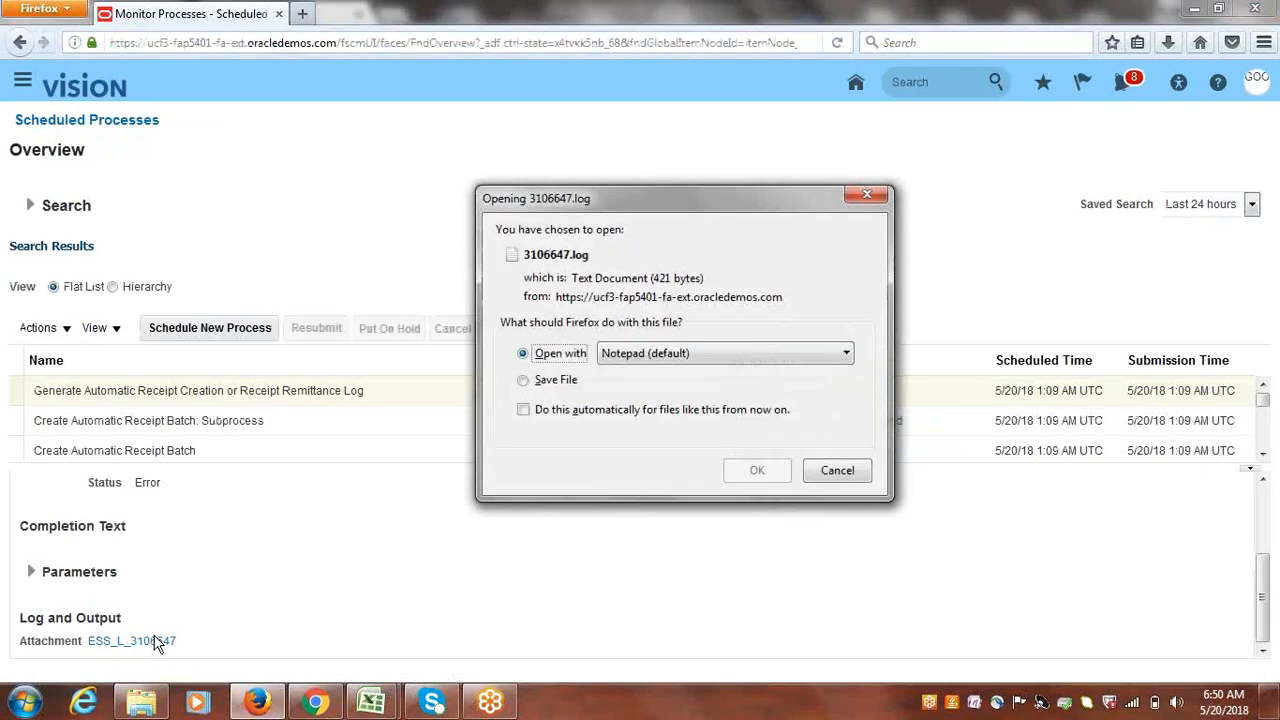
{"action": "left_click", "coordinate": [740, 470]}
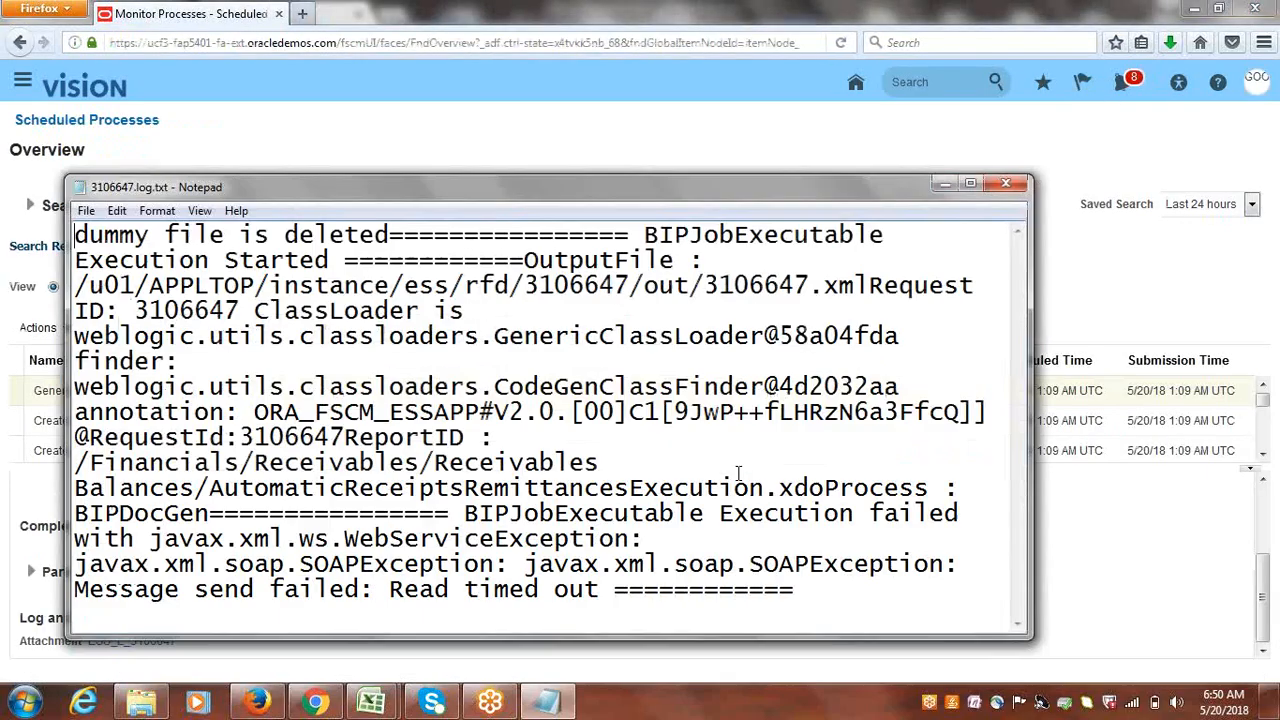
{"action": "left_click", "coordinate": [971, 185]}
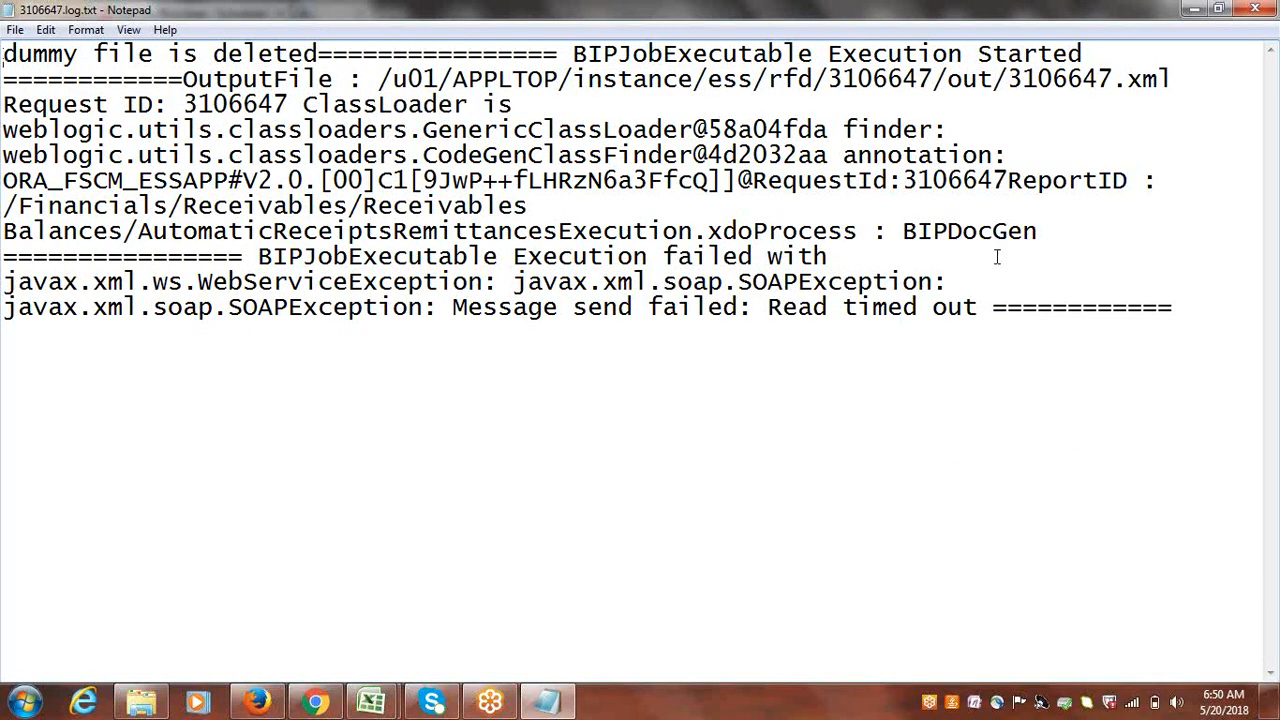
{"action": "left_click", "coordinate": [1257, 10]}
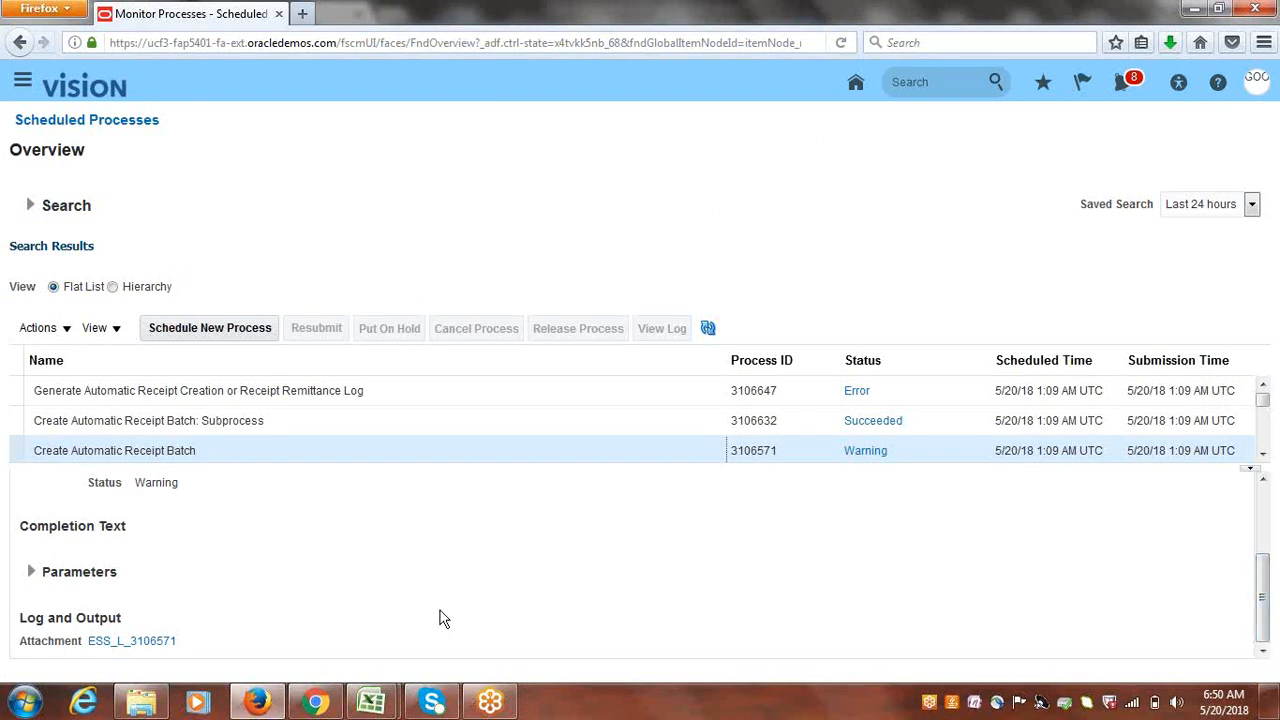
- Read Create Automatic Receipt Batch log 3106571 in Notepad, close it, and select subprocess 3106632
{"action": "left_click", "coordinate": [11, 448]}
{"action": "left_click", "coordinate": [146, 645]}
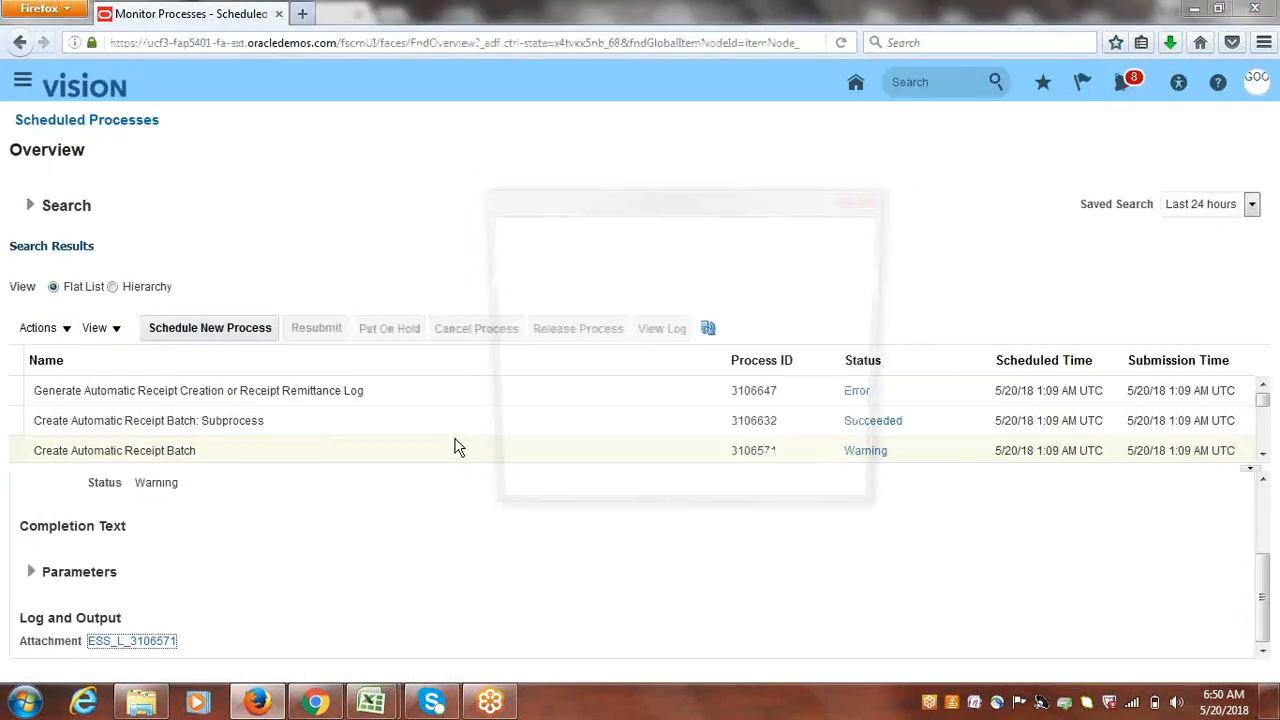
{"action": "left_click", "coordinate": [746, 469]}
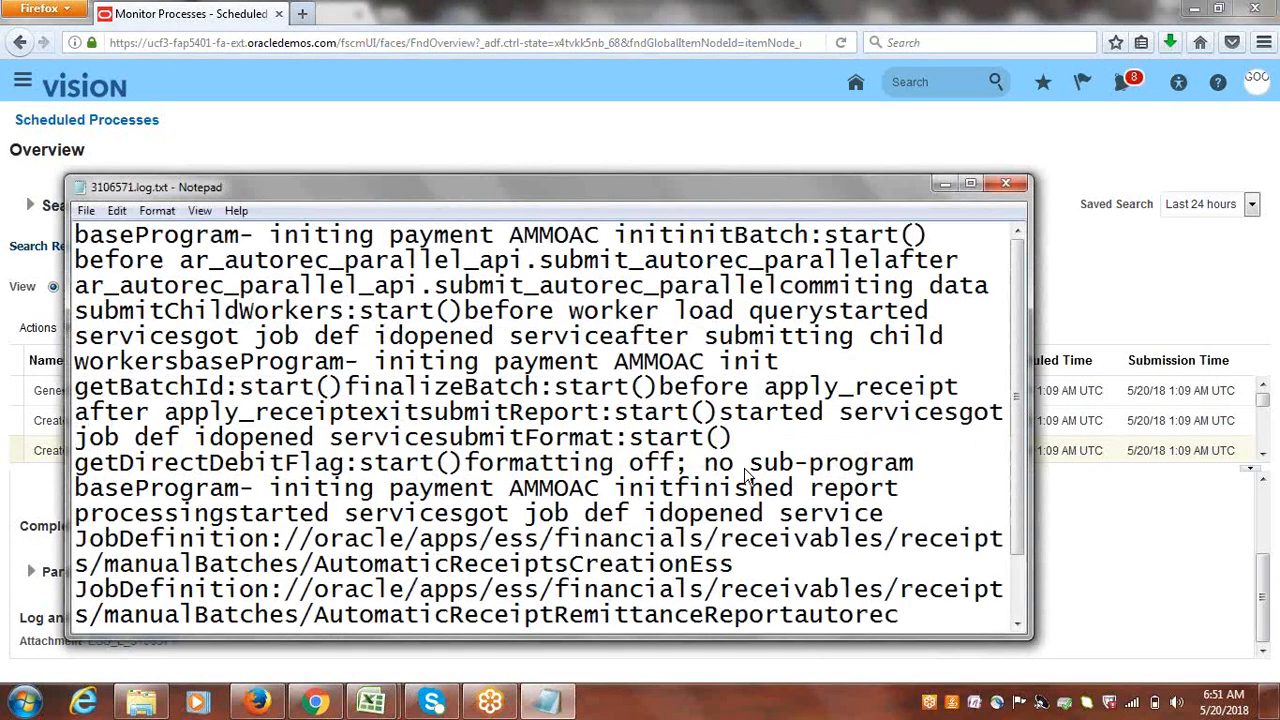
{"action": "left_click", "coordinate": [970, 184]}
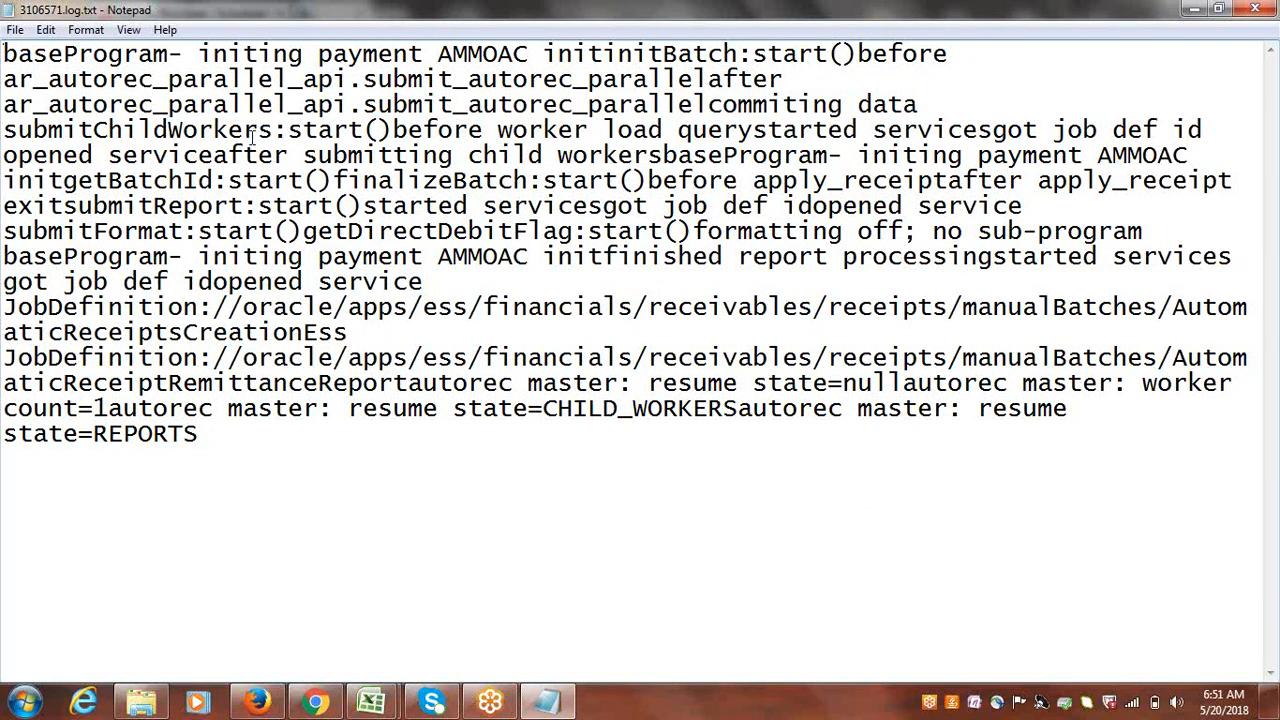
{"action": "left_click", "coordinate": [499, 53]}
{"action": "left_click", "coordinate": [1258, 12]}
{"action": "left_click", "coordinate": [293, 419]}
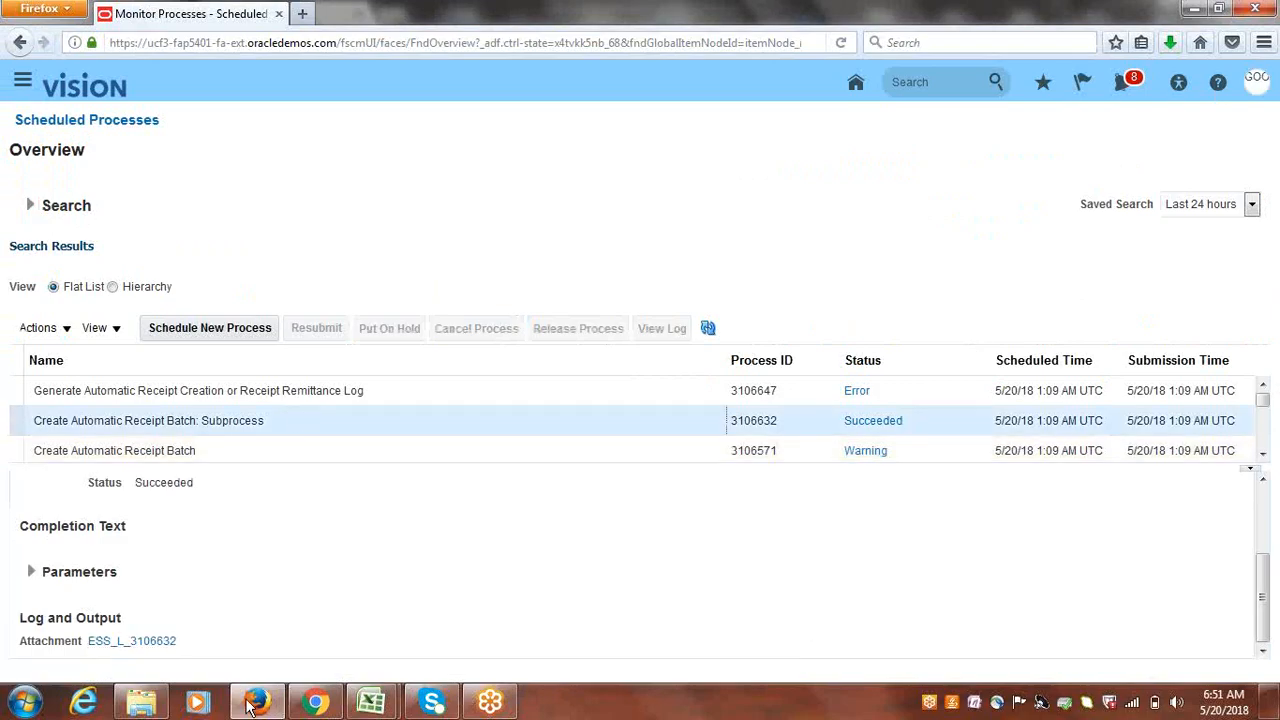
- Read log ESS_L_3106632, noting 'no receipts returned for worker', then close it and refresh the list
{"action": "left_click", "coordinate": [116, 642]}
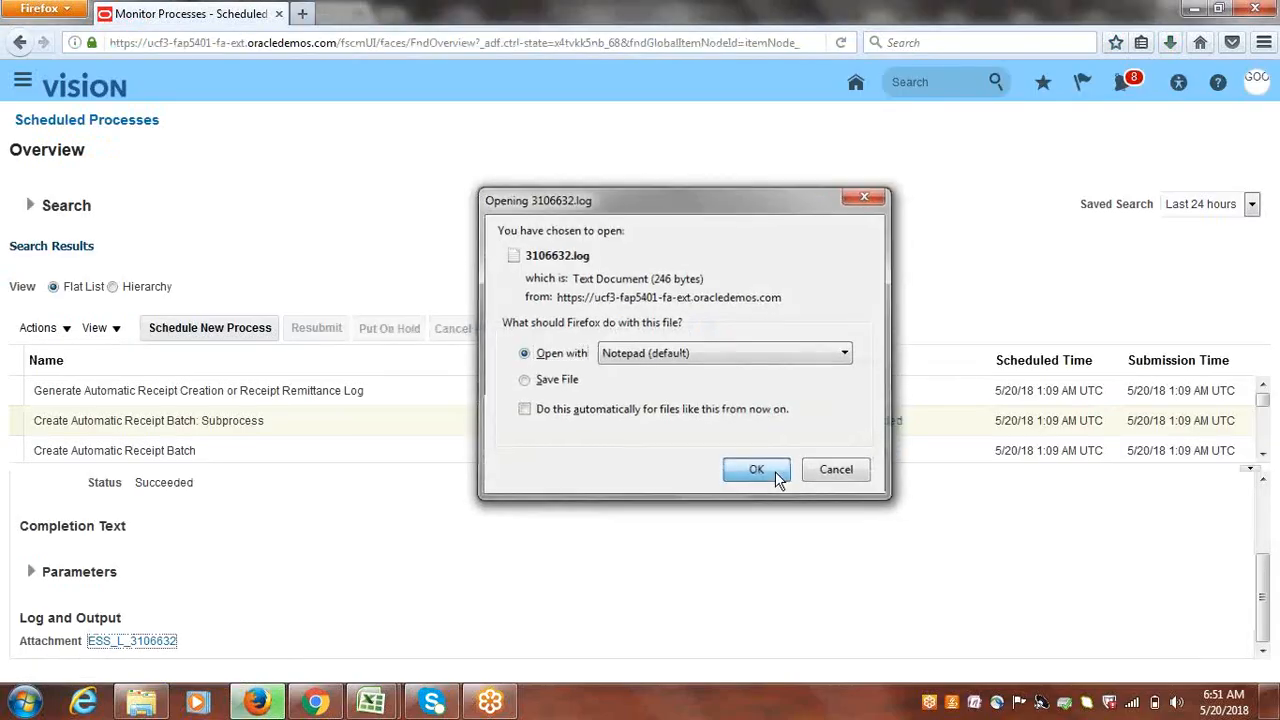
{"action": "left_click", "coordinate": [778, 477]}
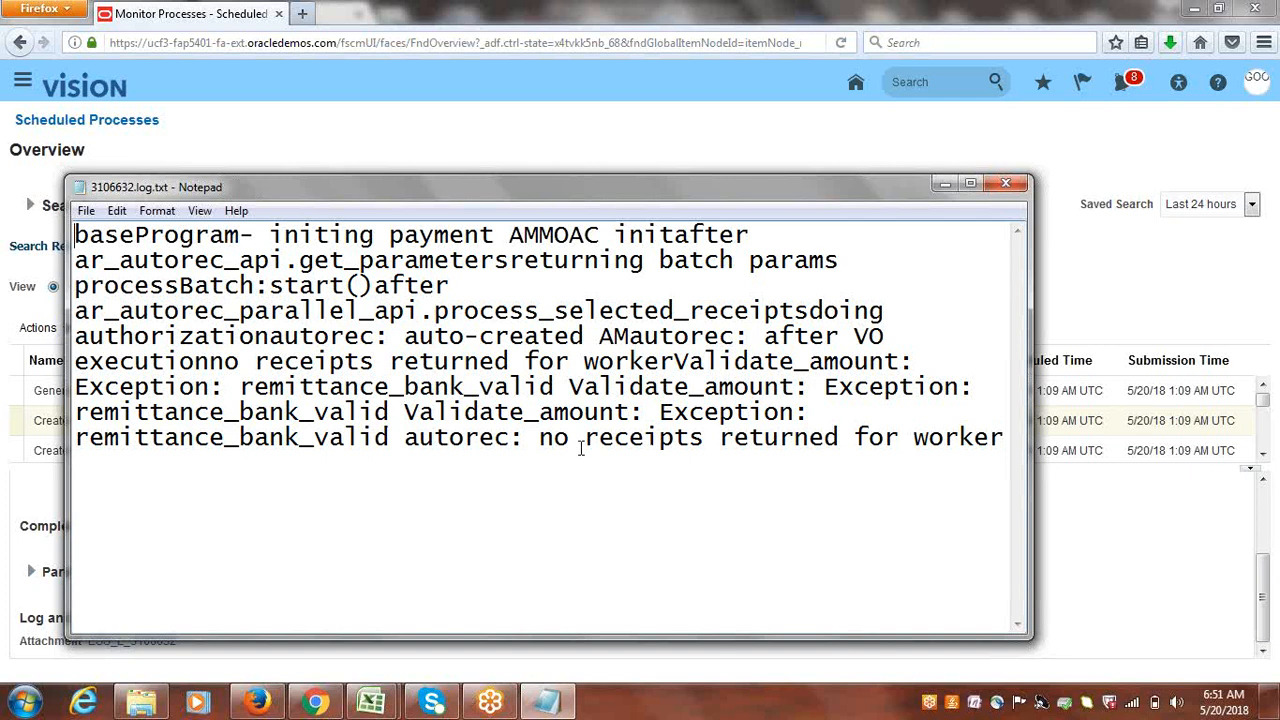
{"action": "left_click_drag", "start_coordinate": [540, 441], "coordinate": [1016, 443]}
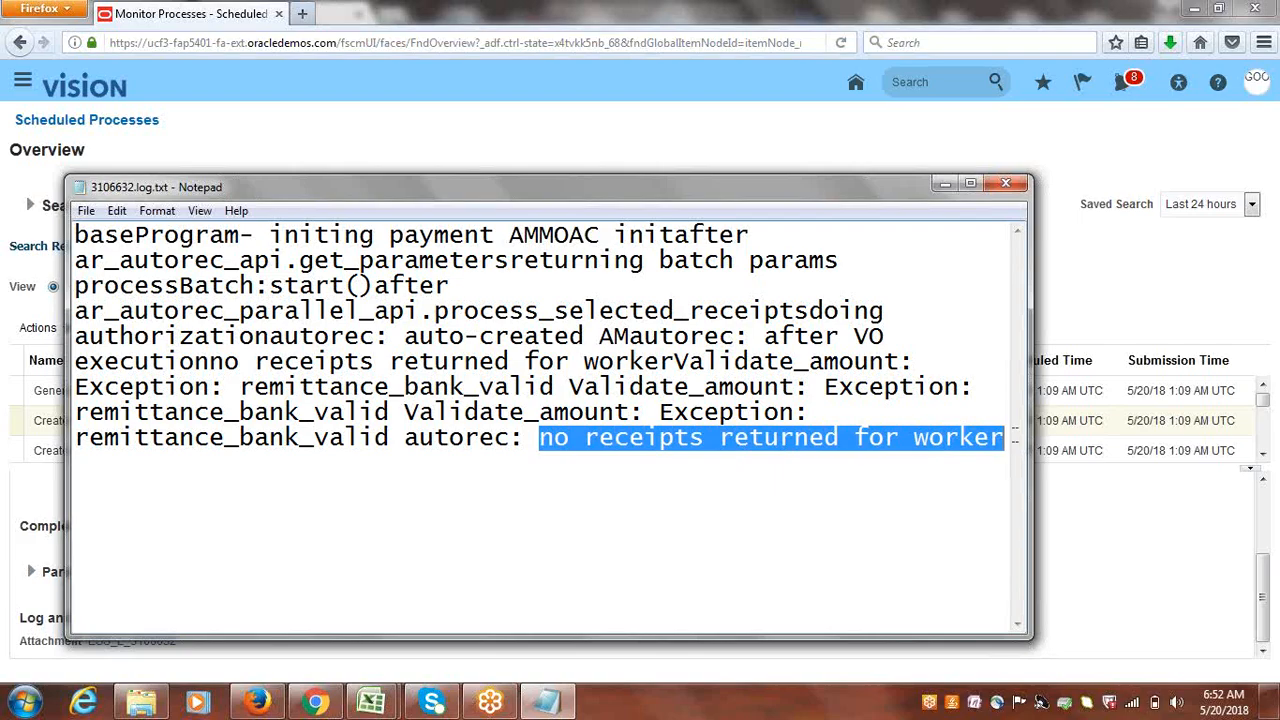
{"action": "left_click", "coordinate": [458, 287]}
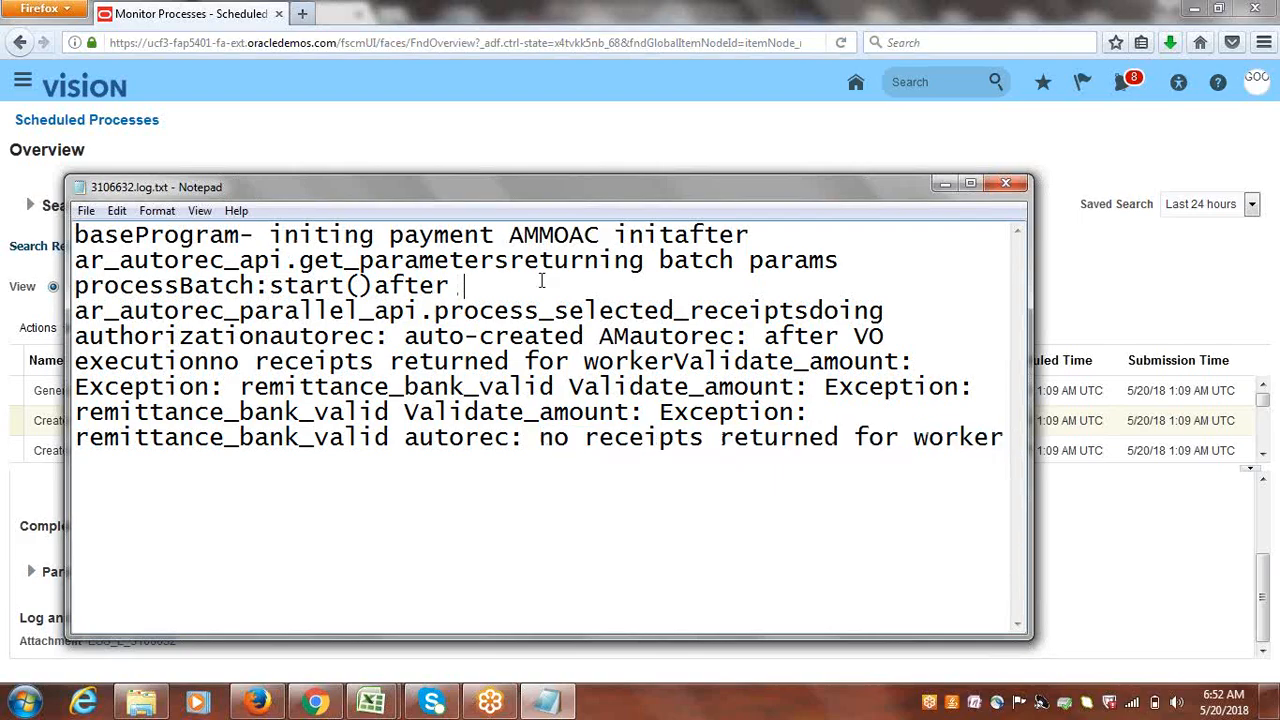
{"action": "left_click", "coordinate": [1006, 183]}
{"action": "left_click", "coordinate": [708, 330]}
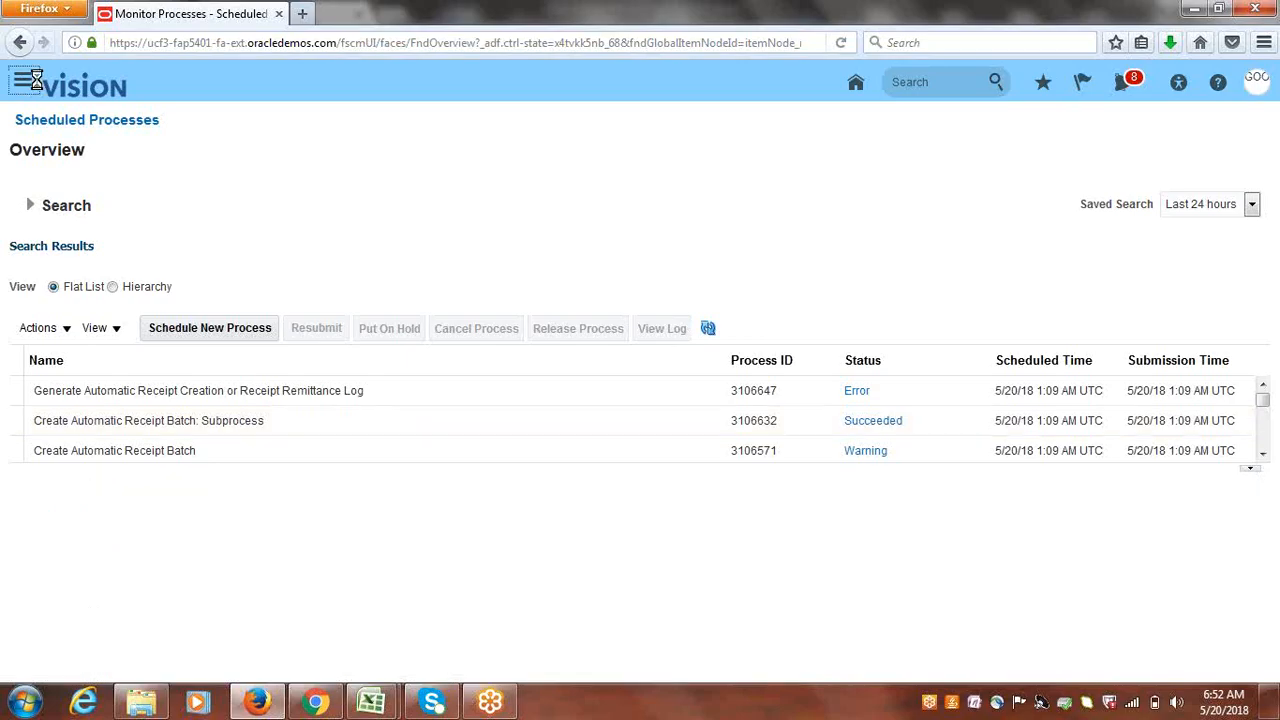
{"action": "left_click", "coordinate": [36, 82]}
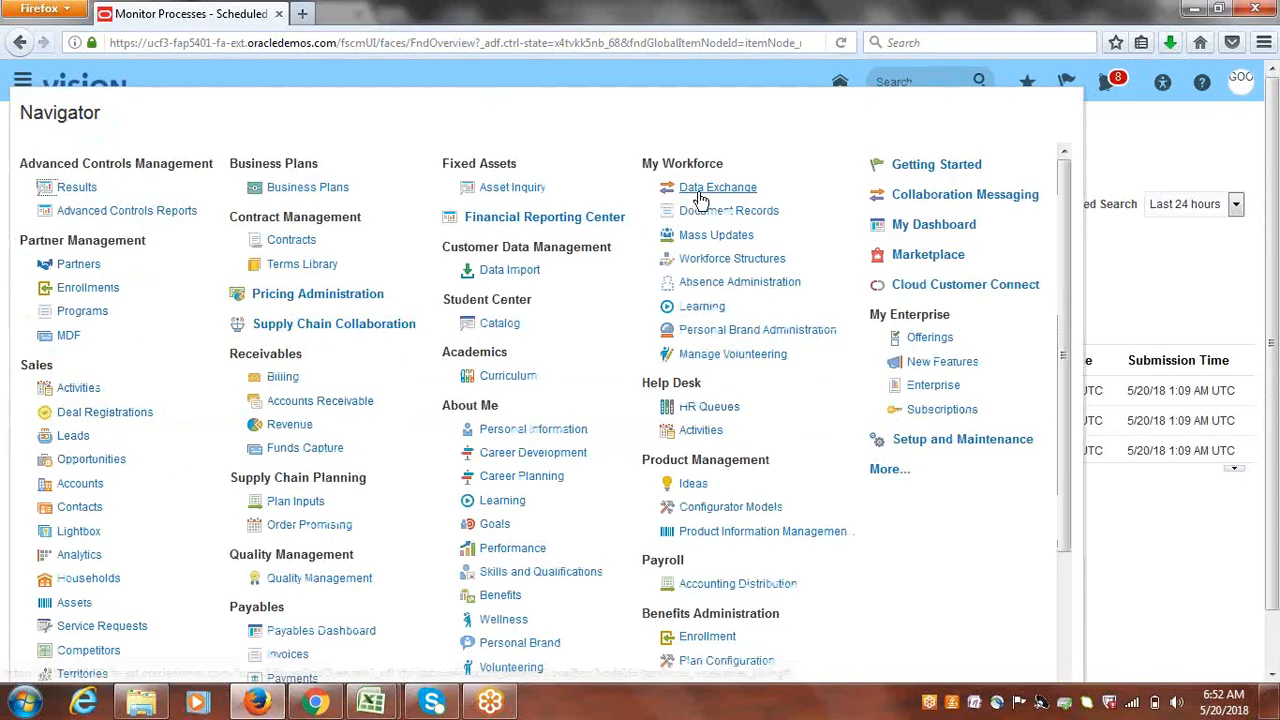
{"action": "left_click", "coordinate": [310, 400]}
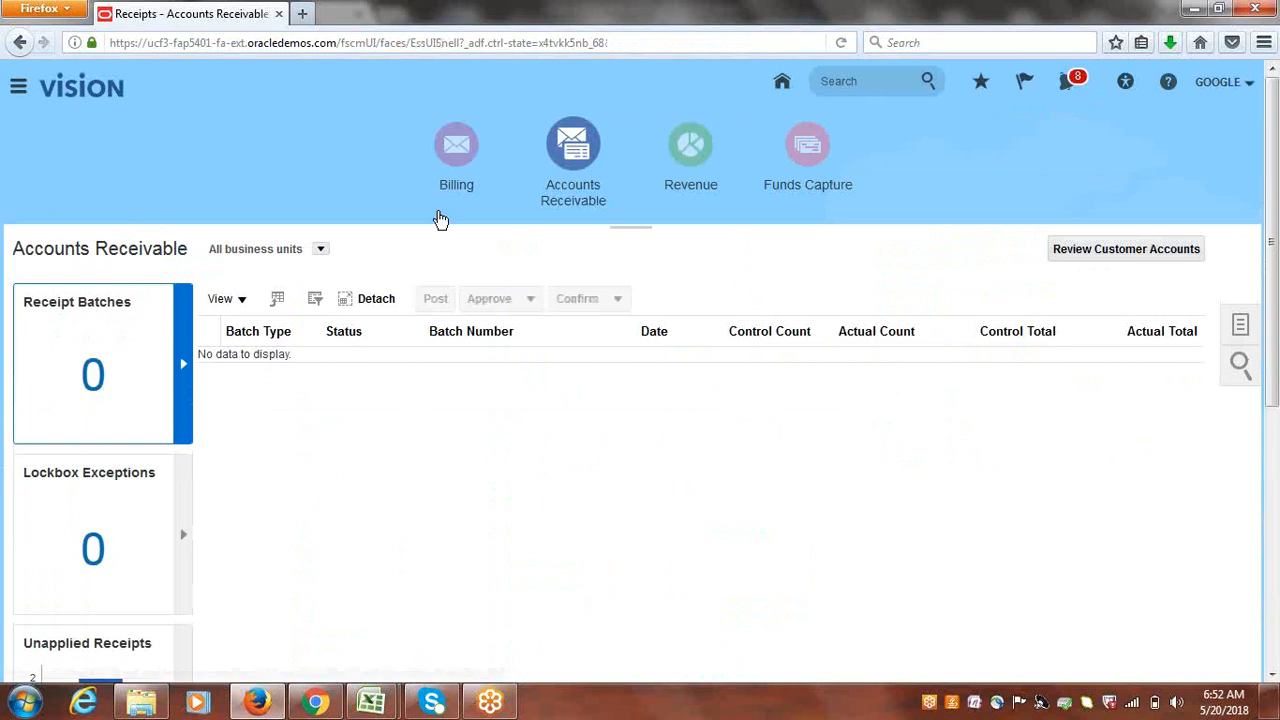
{"action": "left_click", "coordinate": [583, 163]}
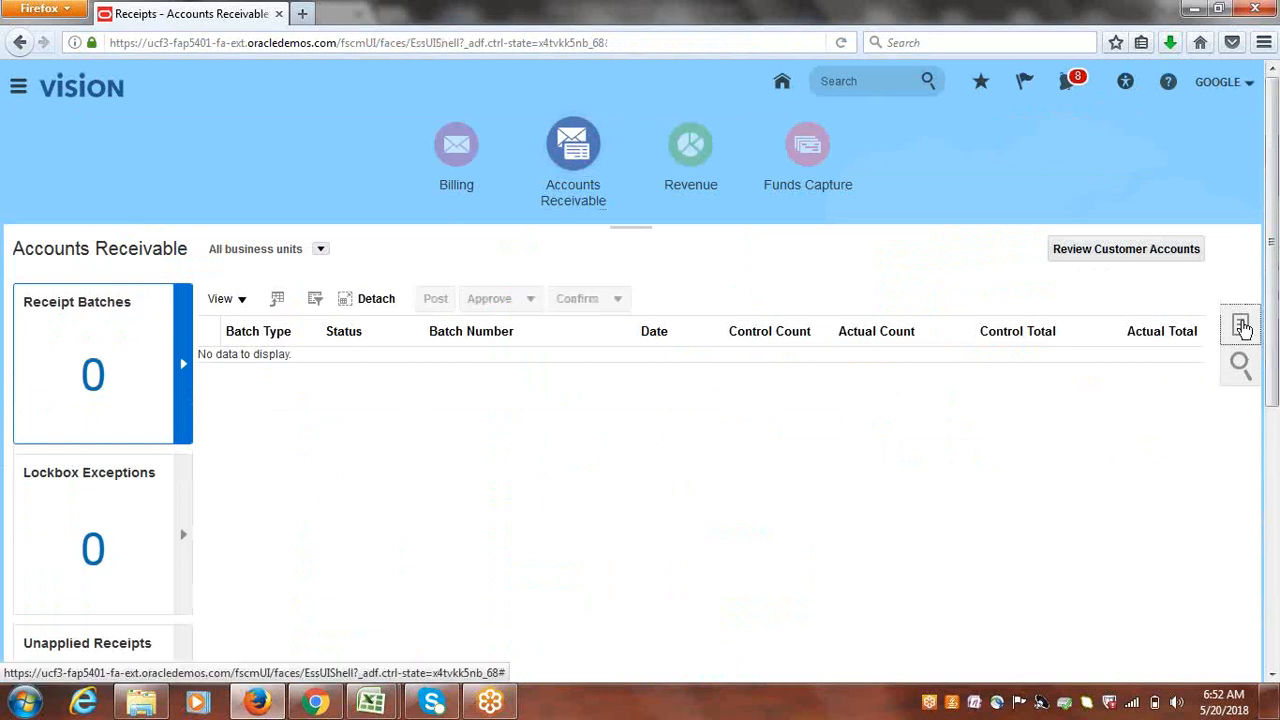
{"action": "left_click", "coordinate": [1242, 327]}
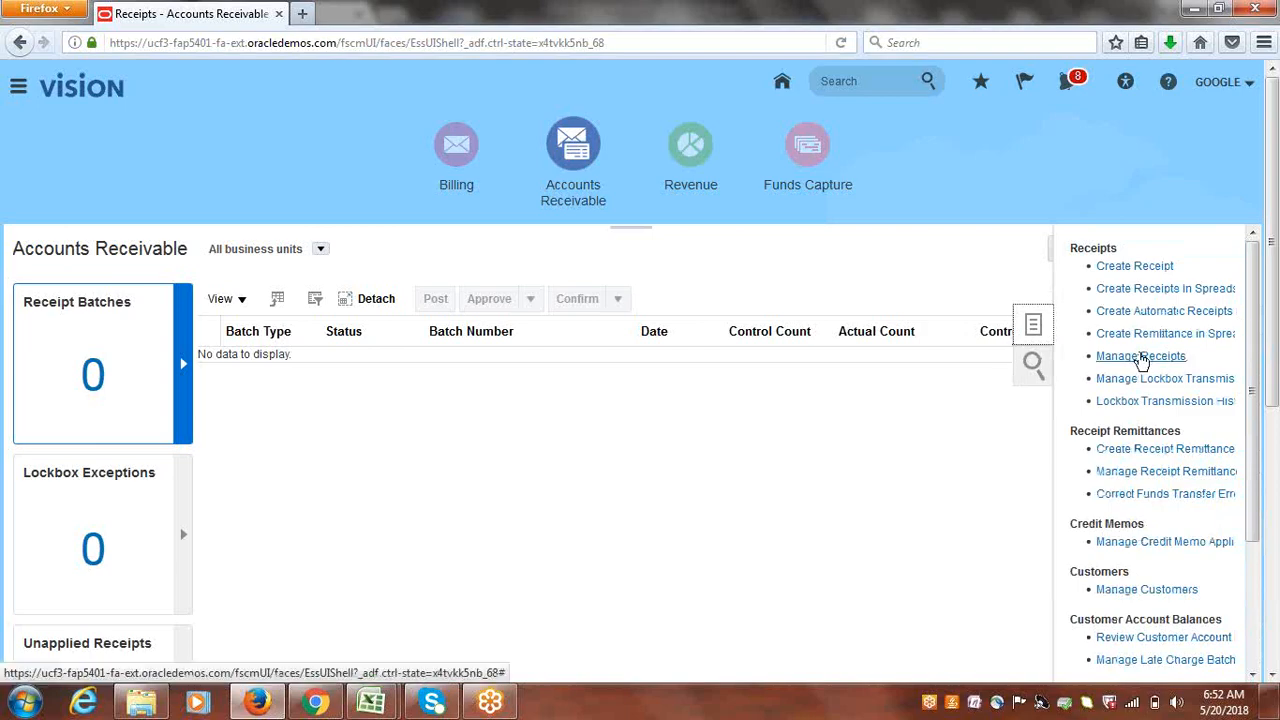
{"action": "left_click", "coordinate": [1141, 357]}
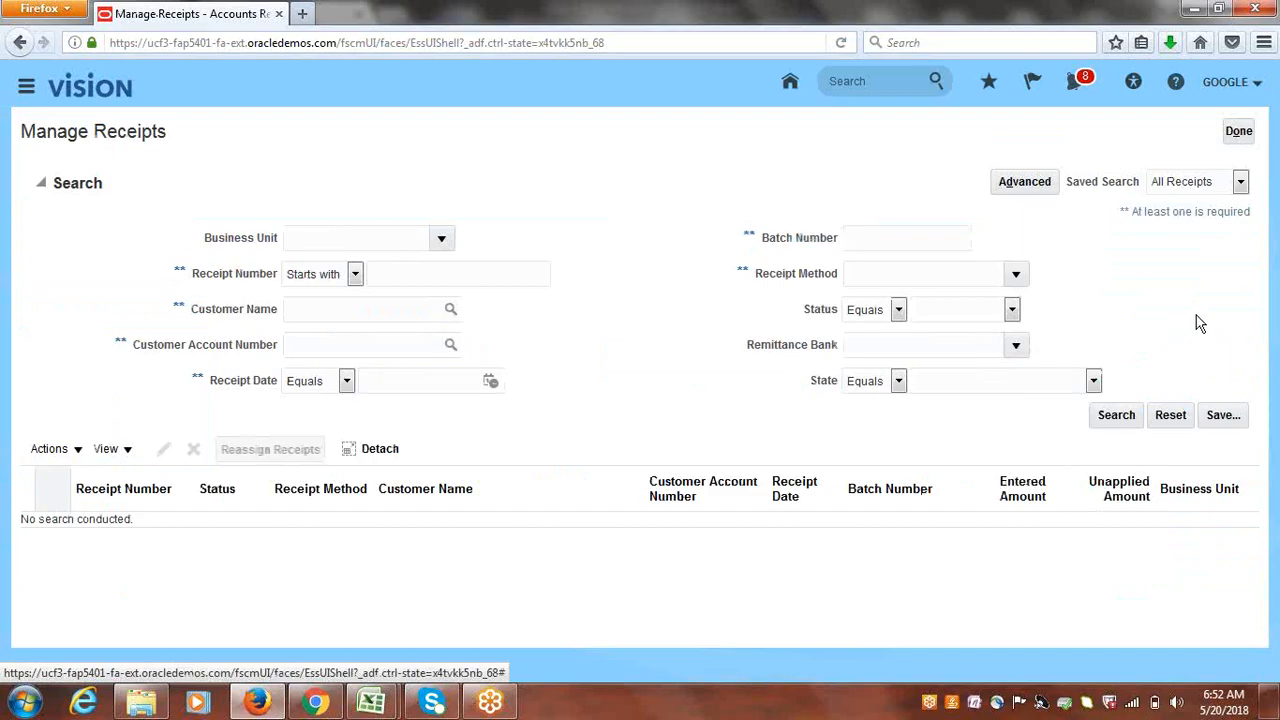
{"action": "left_click", "coordinate": [491, 385]}
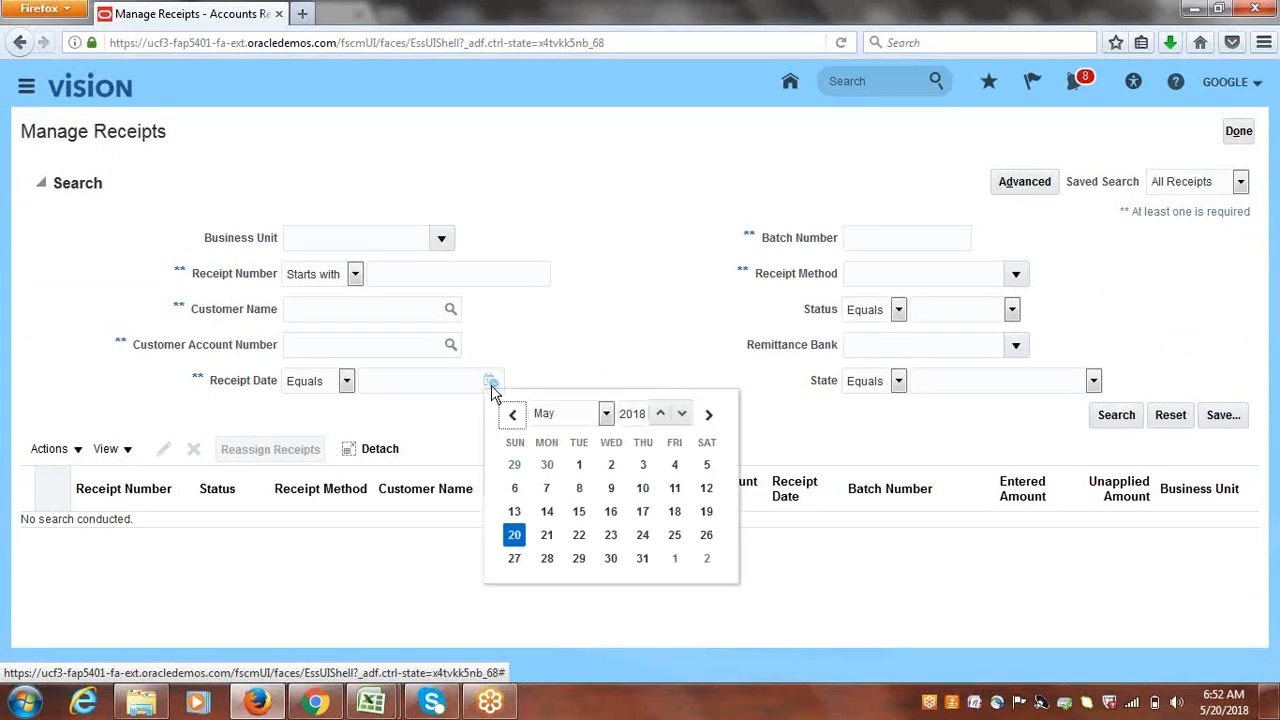
{"action": "left_click", "coordinate": [514, 540]}
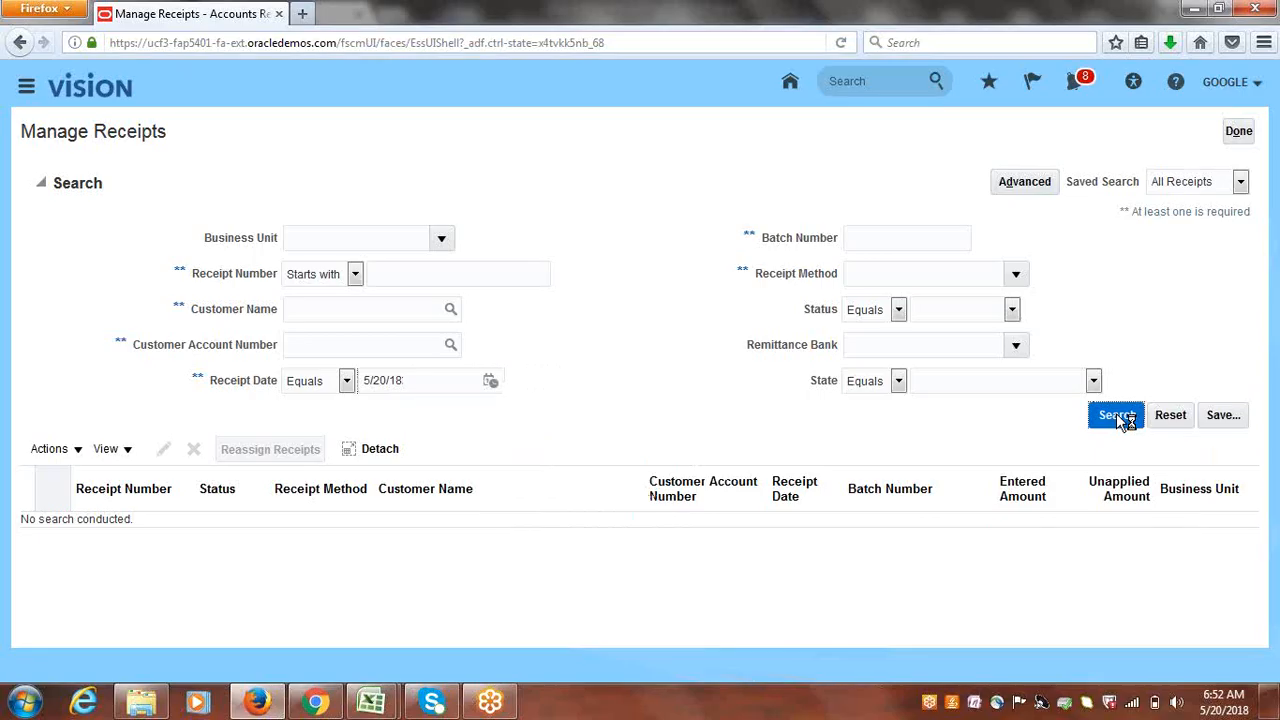
{"action": "left_click", "coordinate": [1116, 415]}
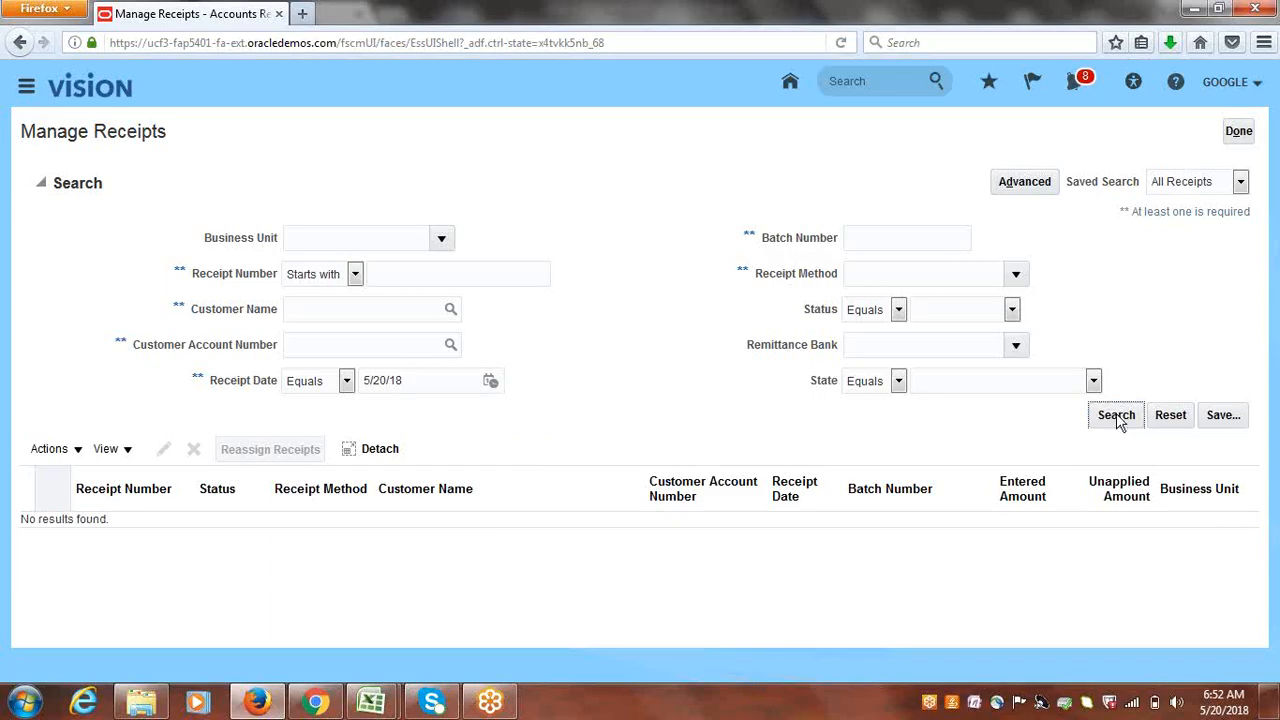
{"action": "triple_click", "coordinate": [459, 380]}
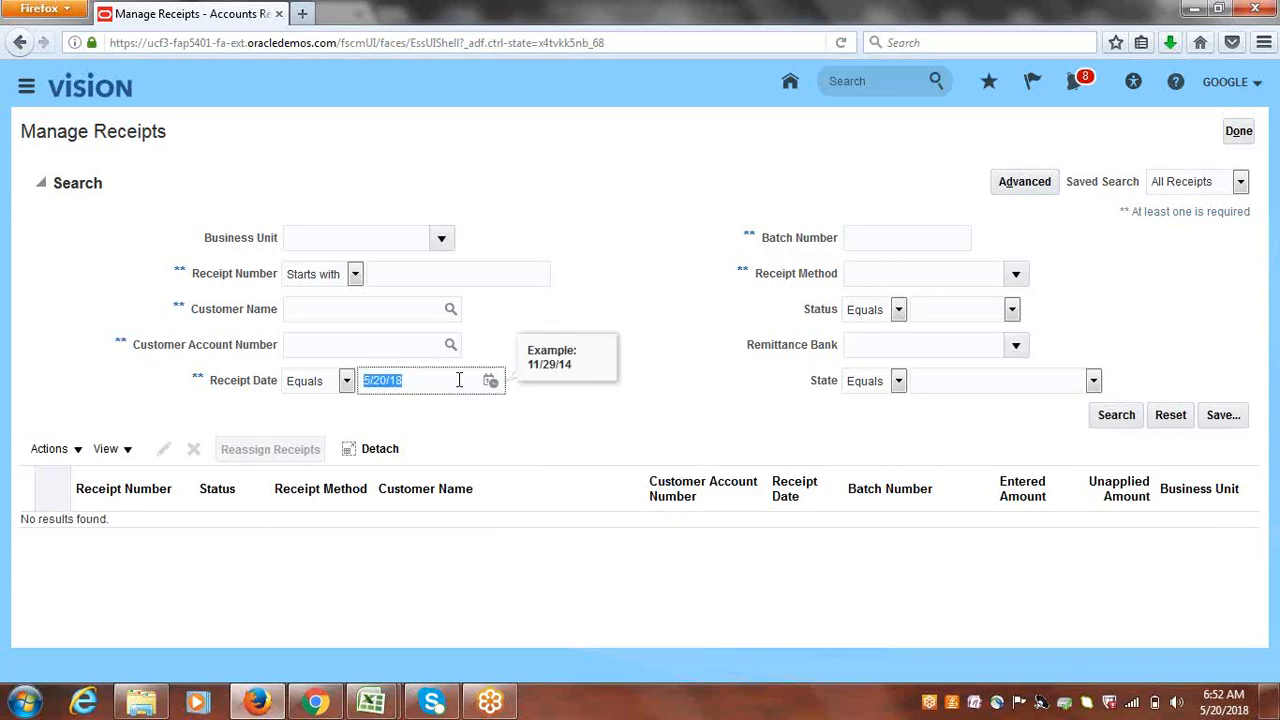
{"action": "key", "text": "BackSpace"}
{"action": "left_click", "coordinate": [1016, 344]}
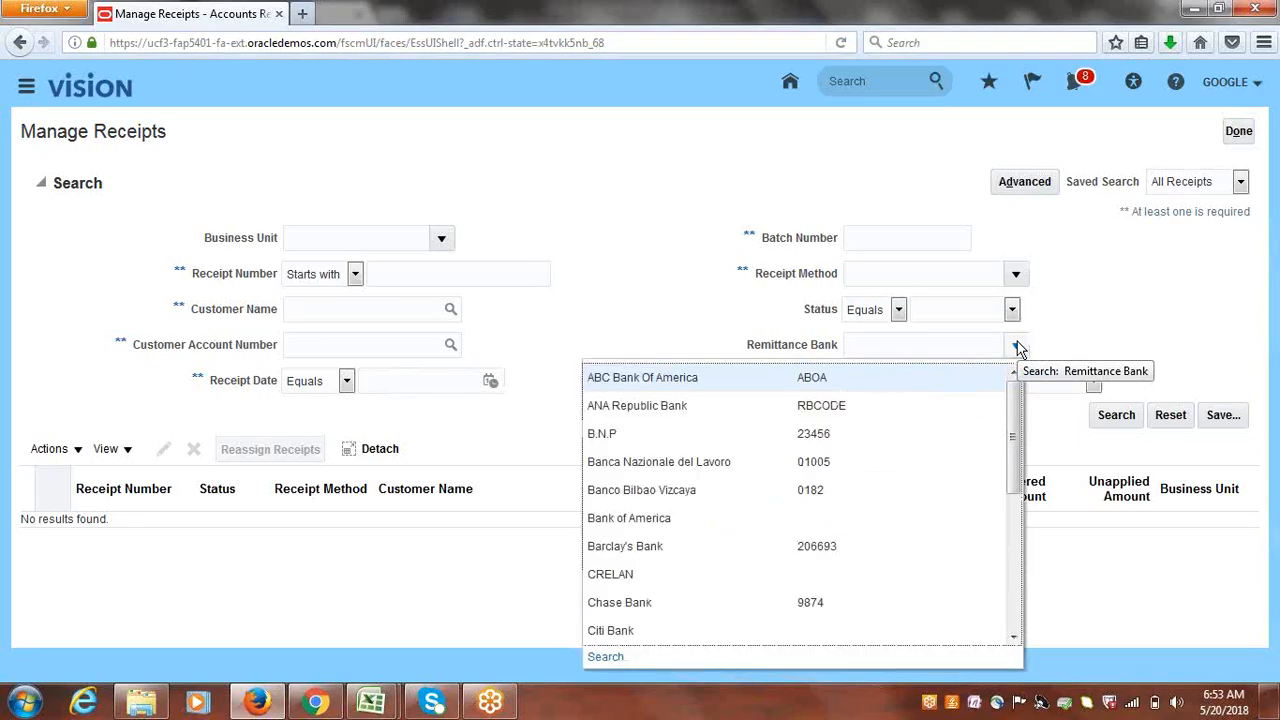
{"action": "left_click", "coordinate": [603, 240]}
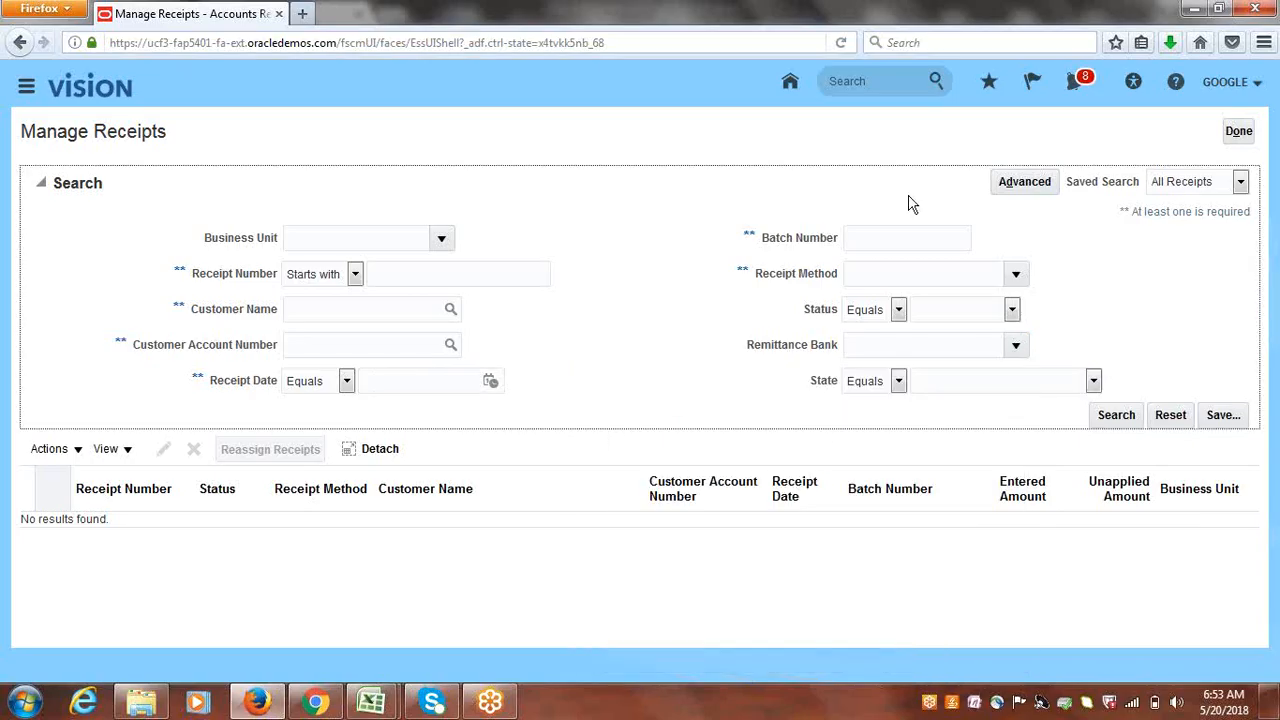
{"action": "left_click", "coordinate": [1242, 137]}
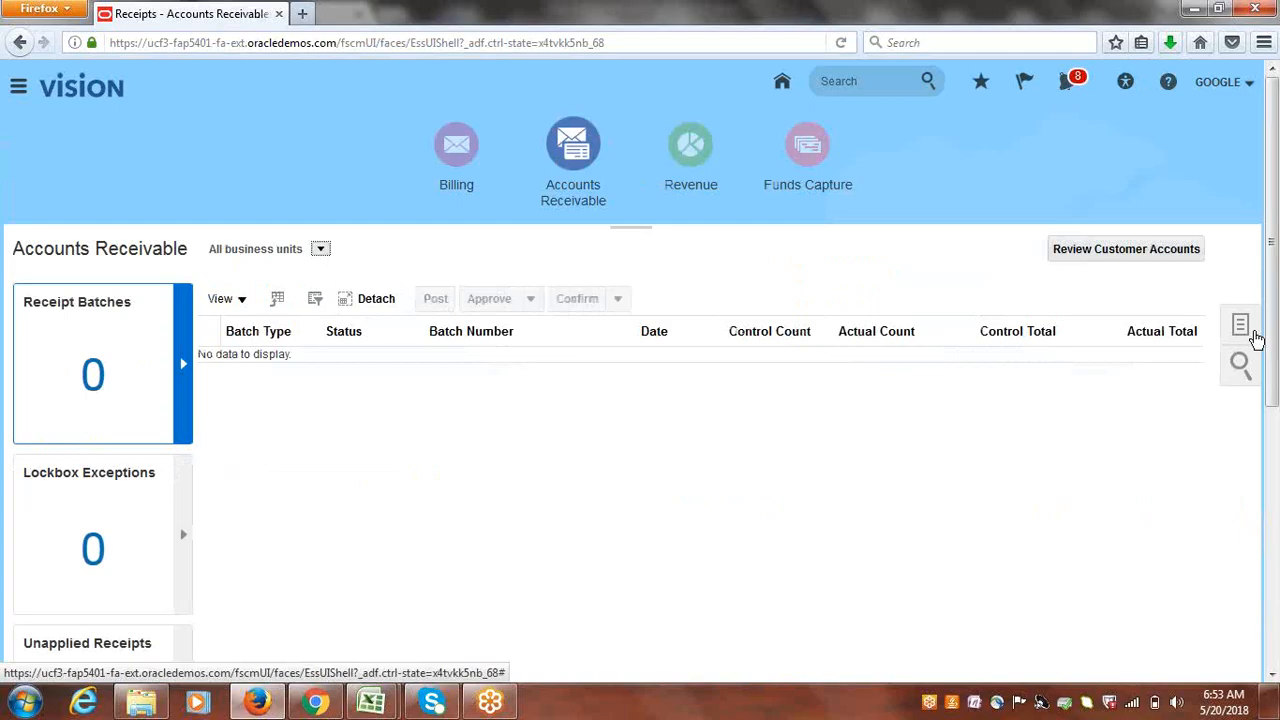
- Submit a Create Automatic Receipts batch using the Google Bank Transfers receipt method
{"action": "left_click", "coordinate": [1246, 330]}
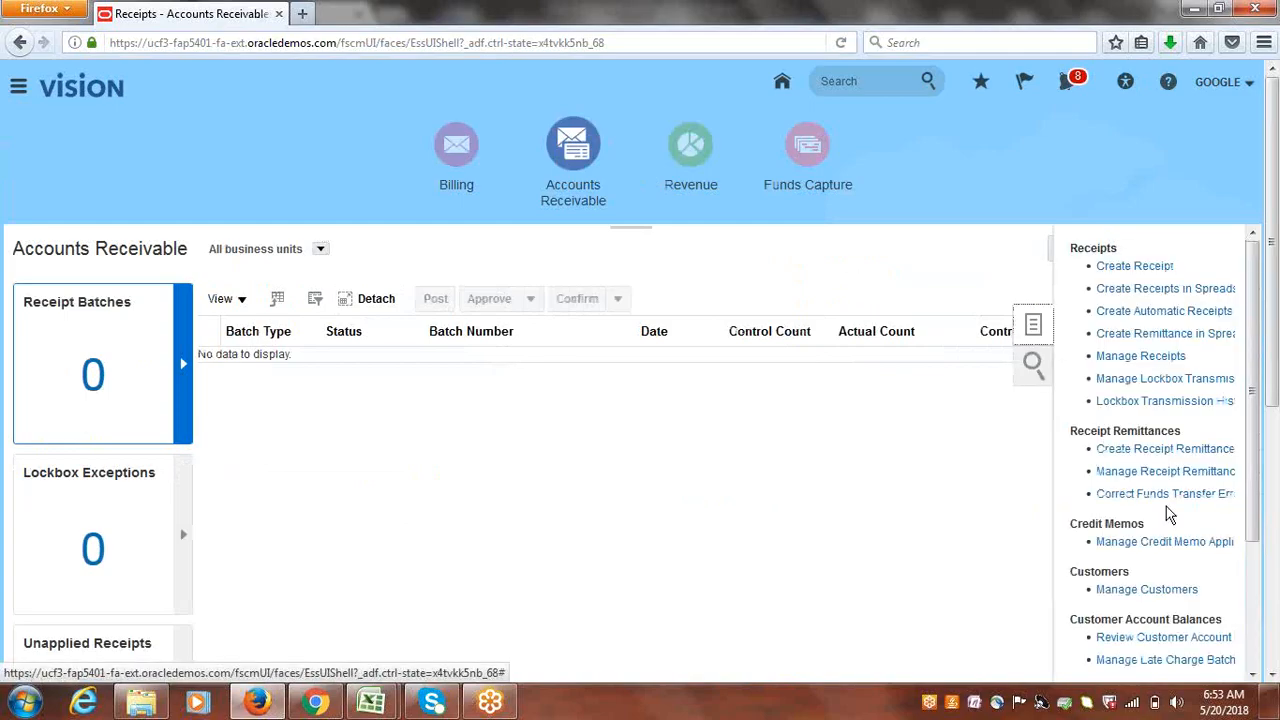
{"action": "left_click", "coordinate": [1148, 314]}
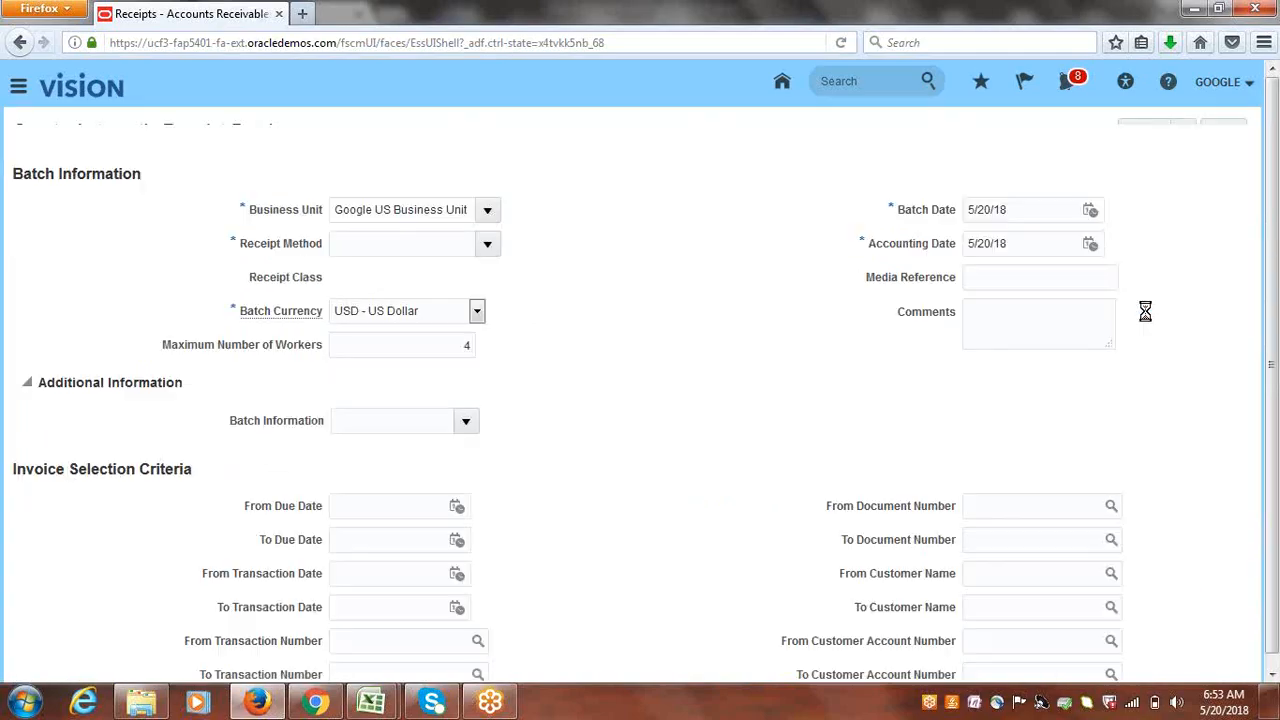
{"action": "left_click", "coordinate": [493, 271]}
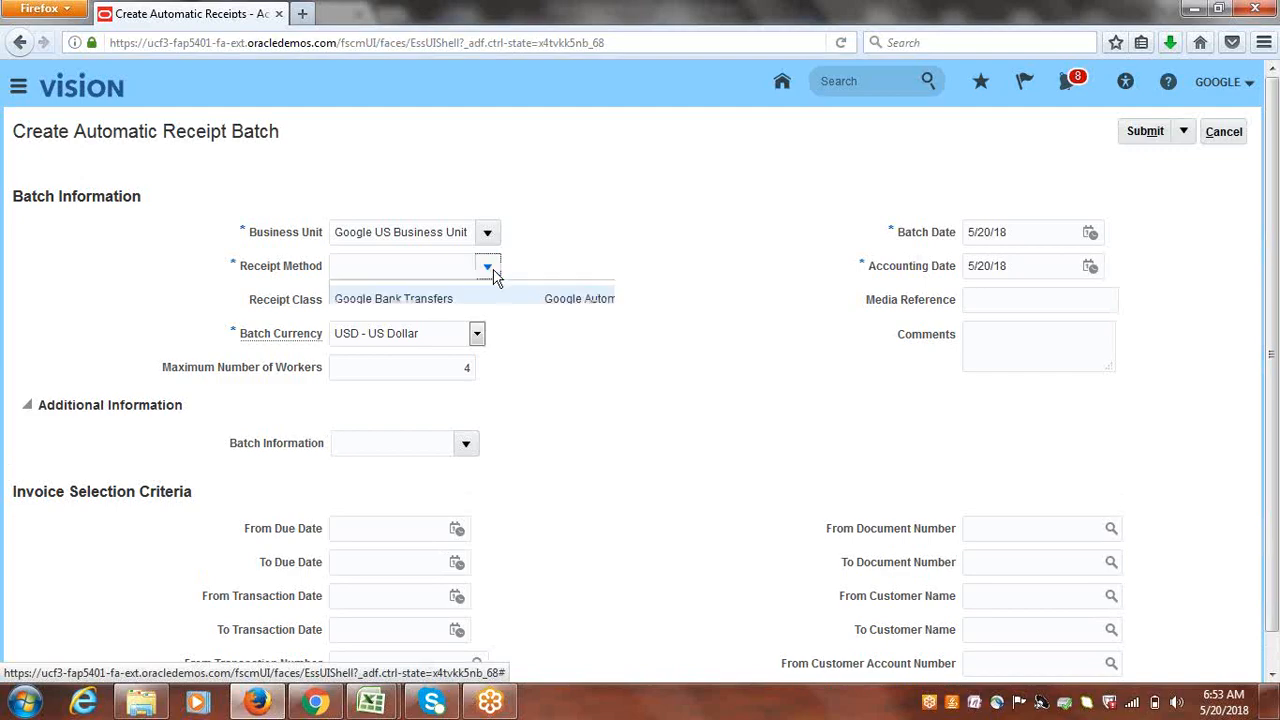
{"action": "left_click", "coordinate": [527, 304]}
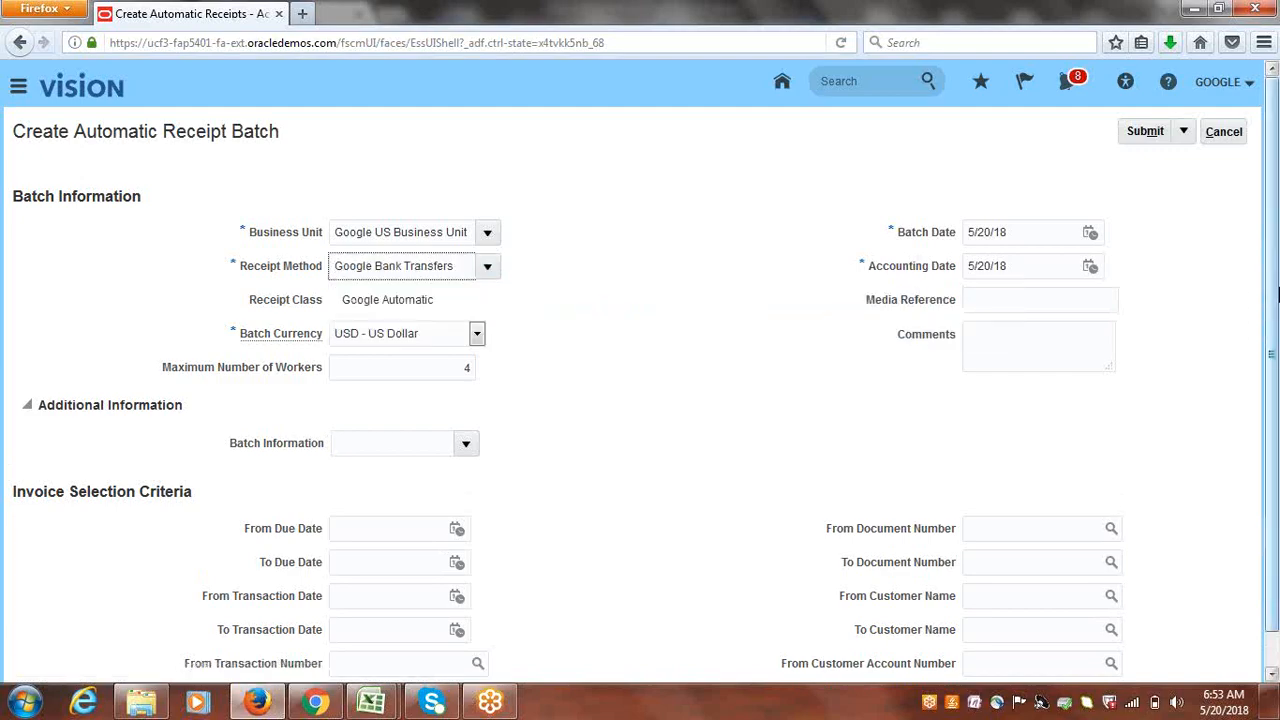
{"action": "left_click_drag", "start_coordinate": [1273, 285], "coordinate": [1277, 422]}
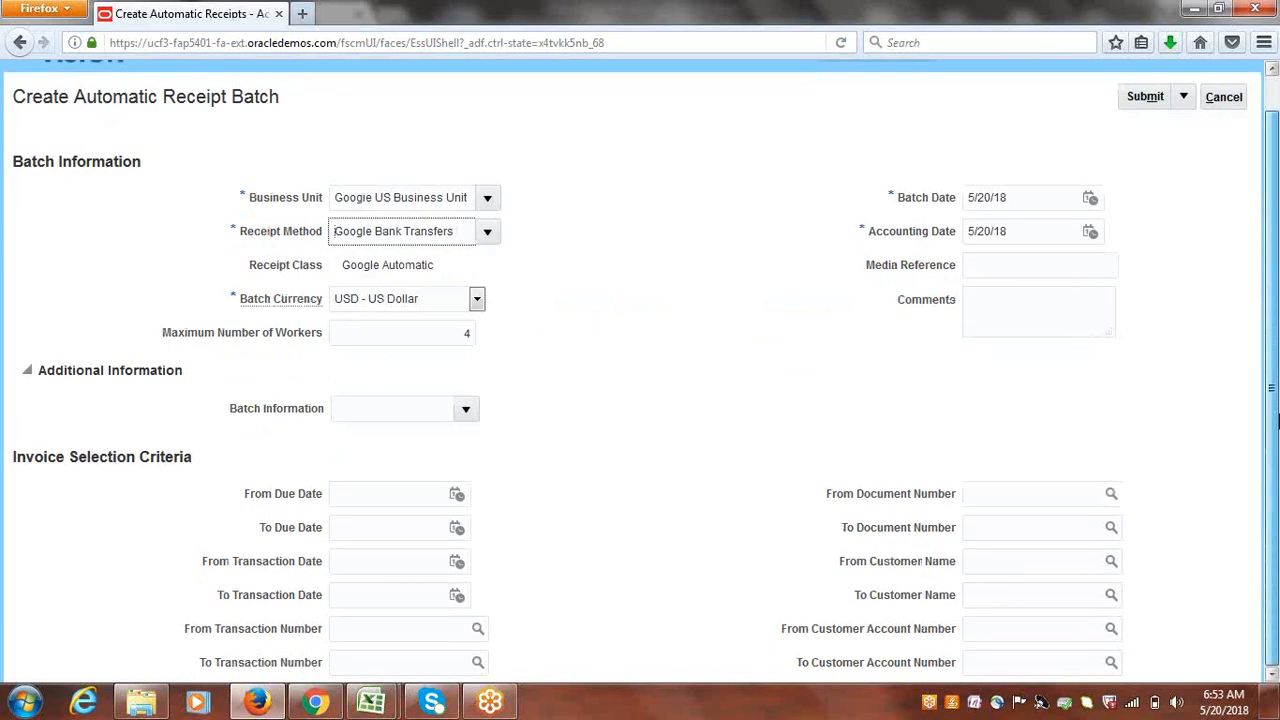
{"action": "scroll", "coordinate": [1275, 398], "scroll_direction": "up", "scroll_amount": 1}
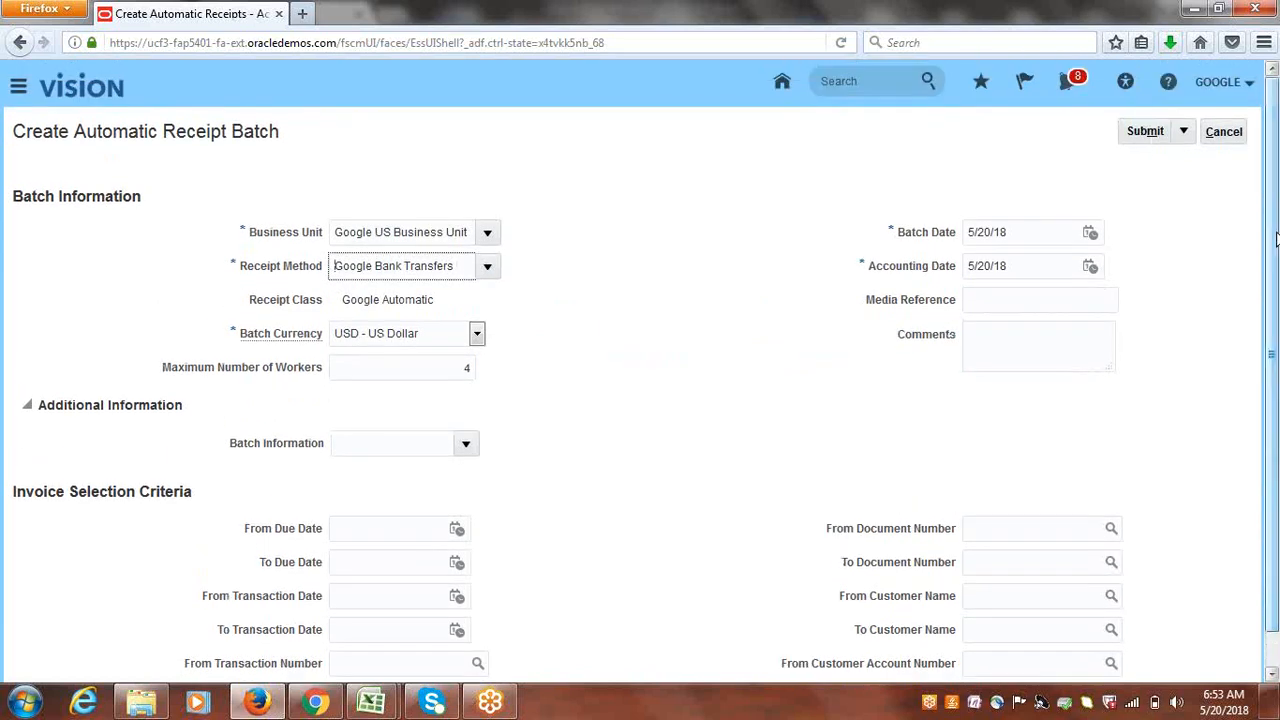
{"action": "left_click", "coordinate": [1140, 131]}
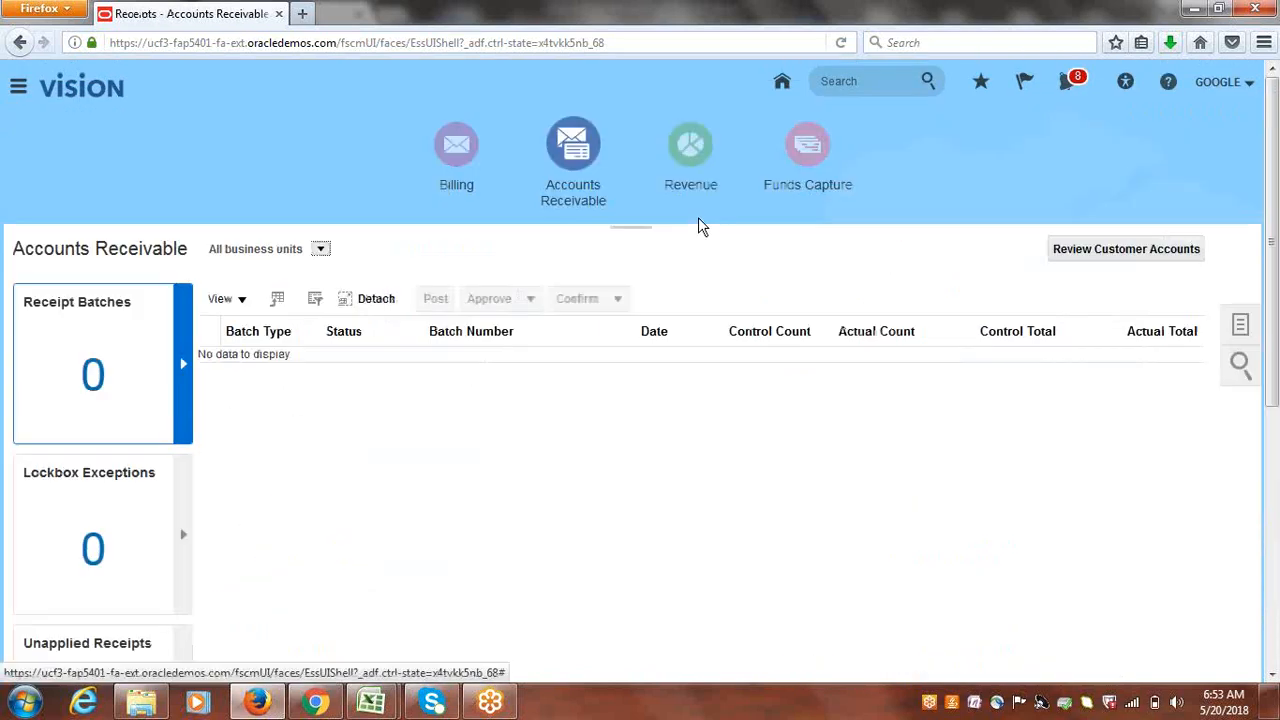
- Dismiss the confirmation and switch between Billing and Accounts Receivable until batch 1003 (40,000.00) appears
{"action": "left_click", "coordinate": [853, 257]}
{"action": "left_click", "coordinate": [458, 152]}
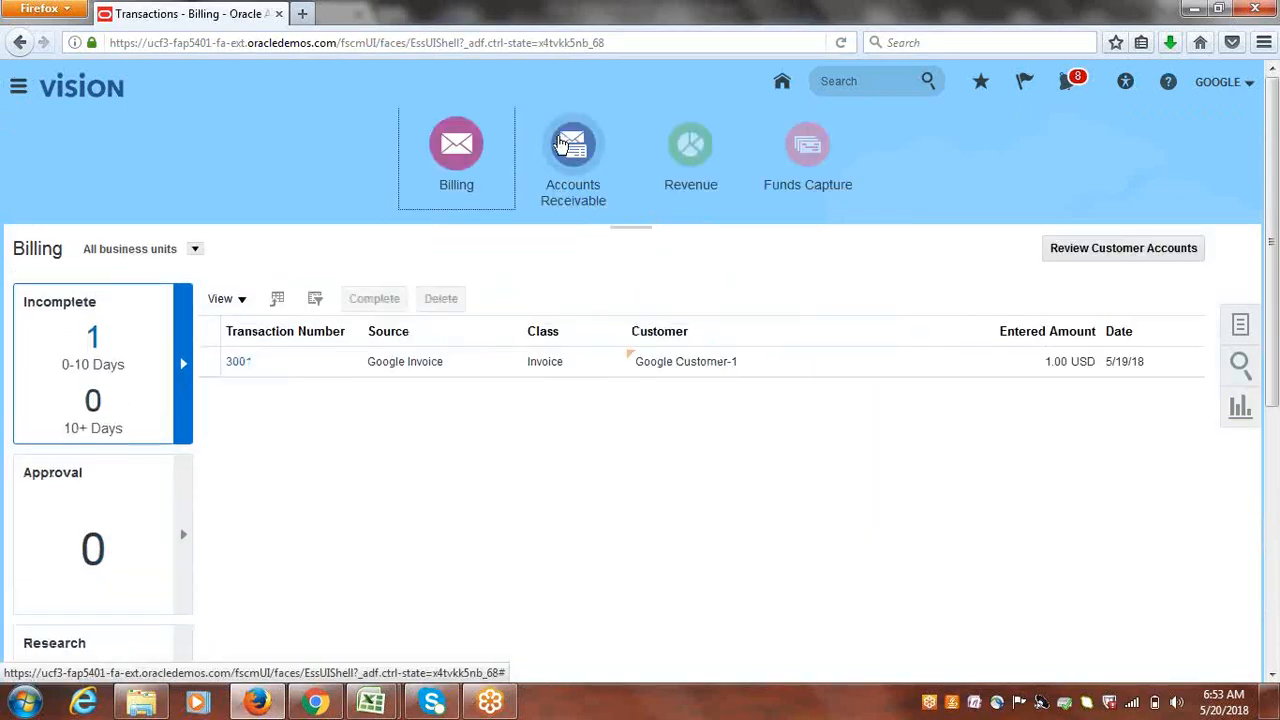
{"action": "left_click", "coordinate": [572, 148]}
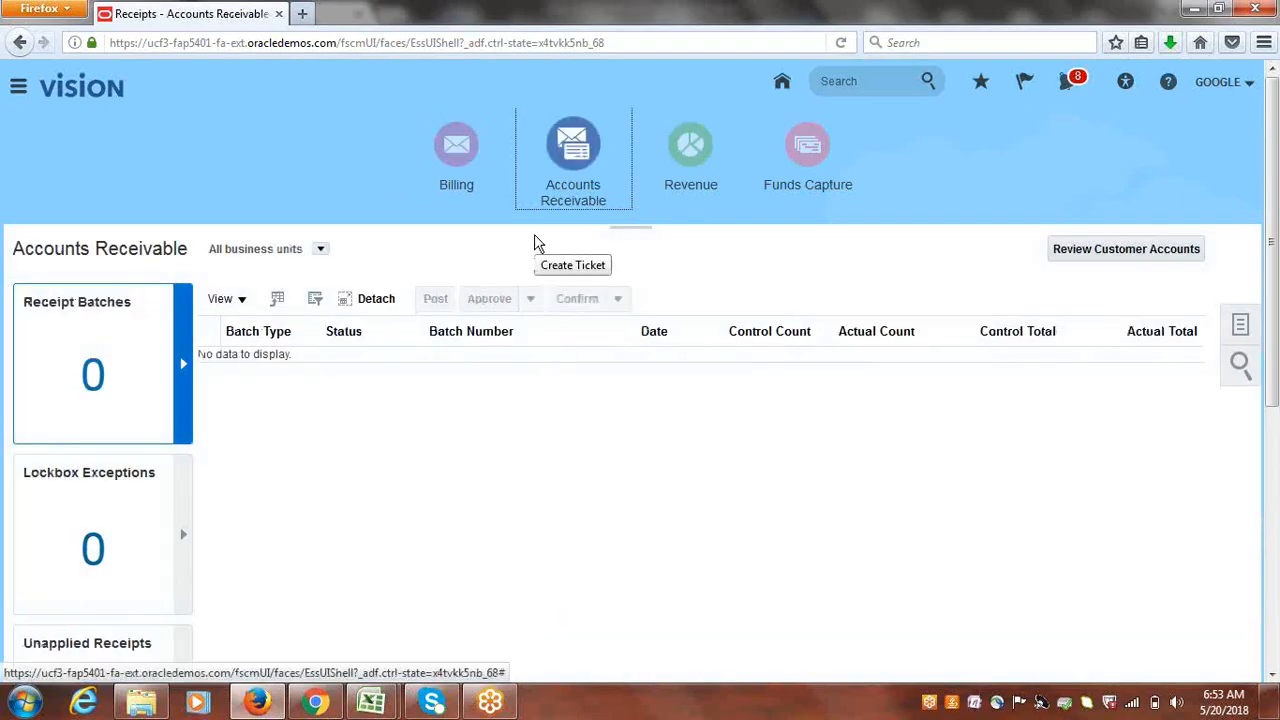
{"action": "left_click", "coordinate": [456, 172]}
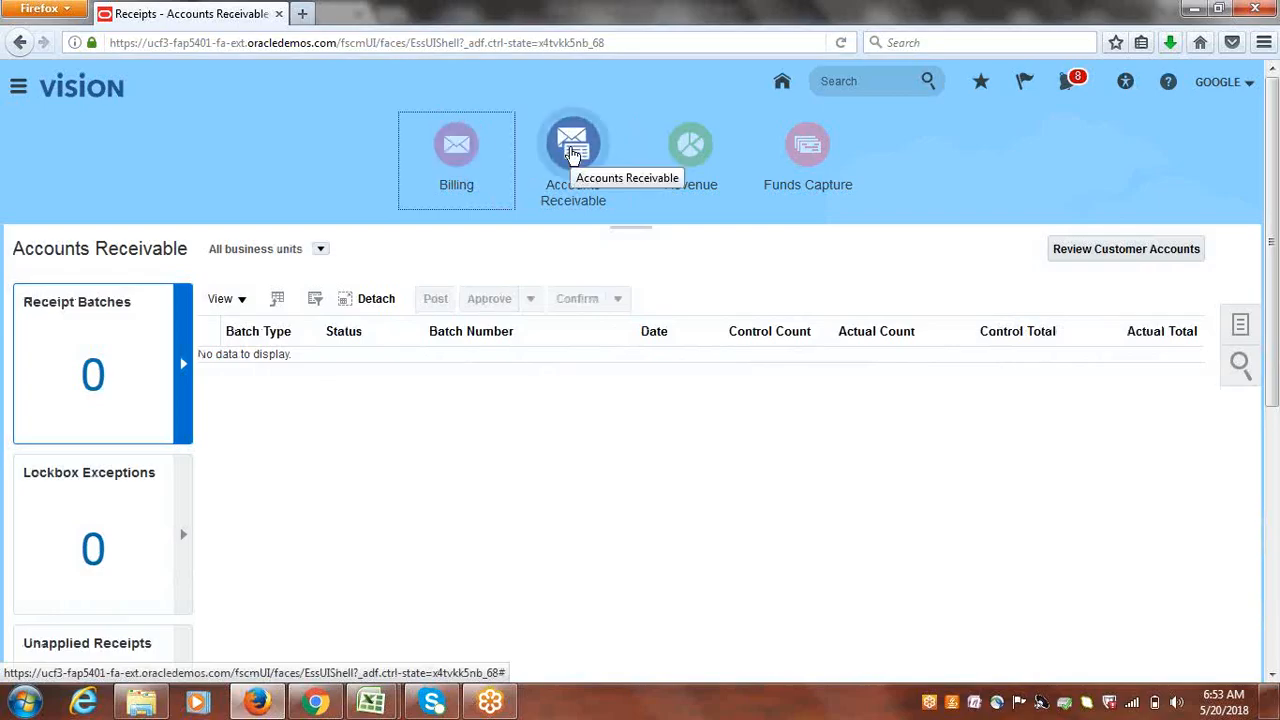
{"action": "left_click", "coordinate": [573, 152]}
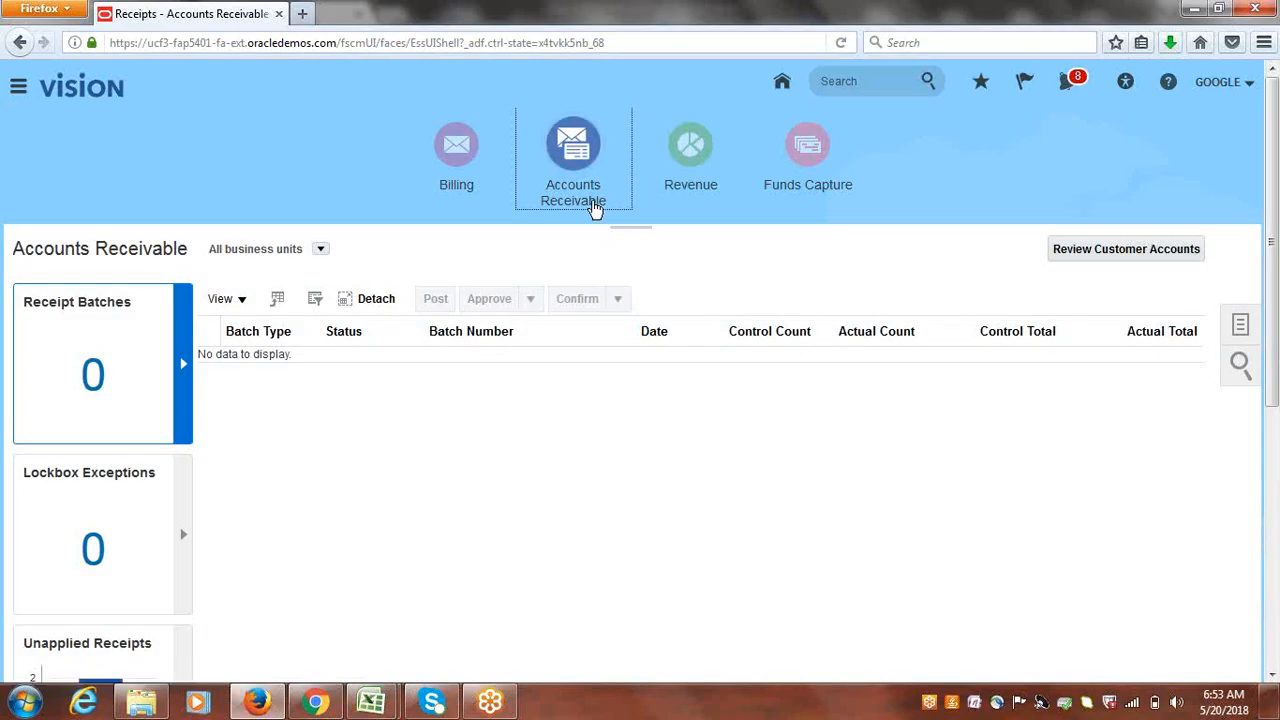
{"action": "left_click", "coordinate": [458, 163]}
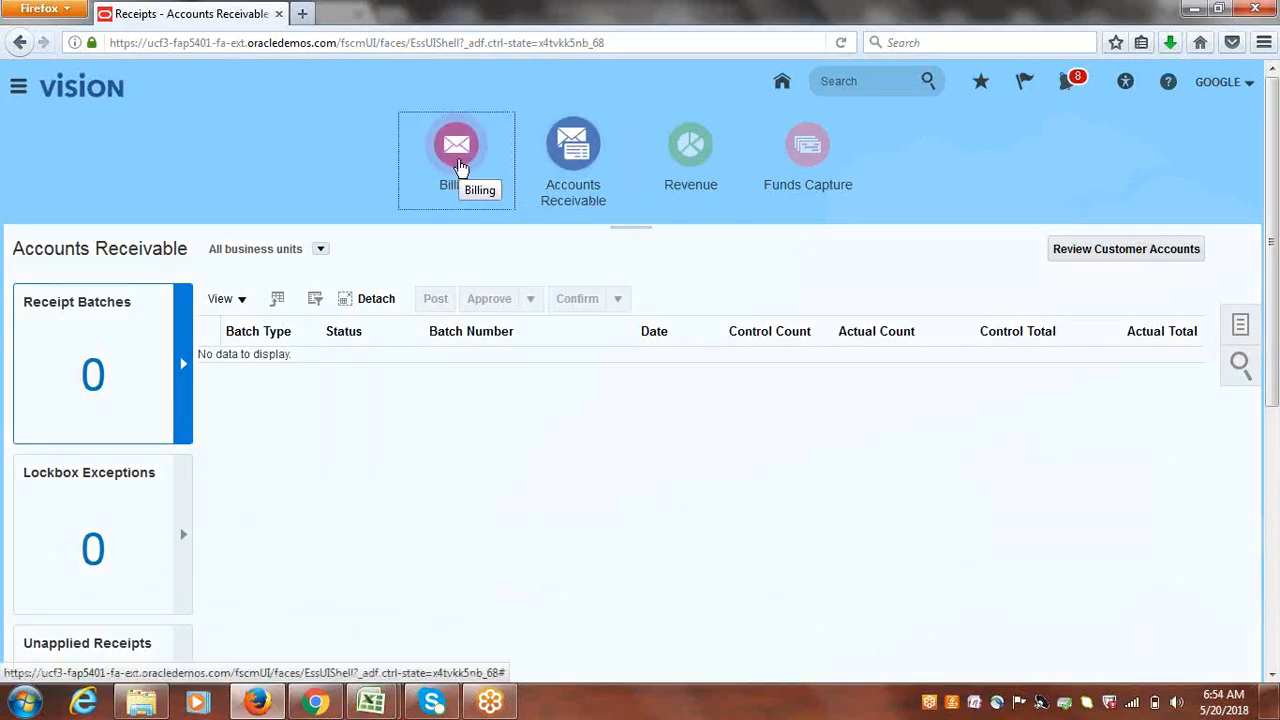
{"action": "left_click", "coordinate": [578, 148]}
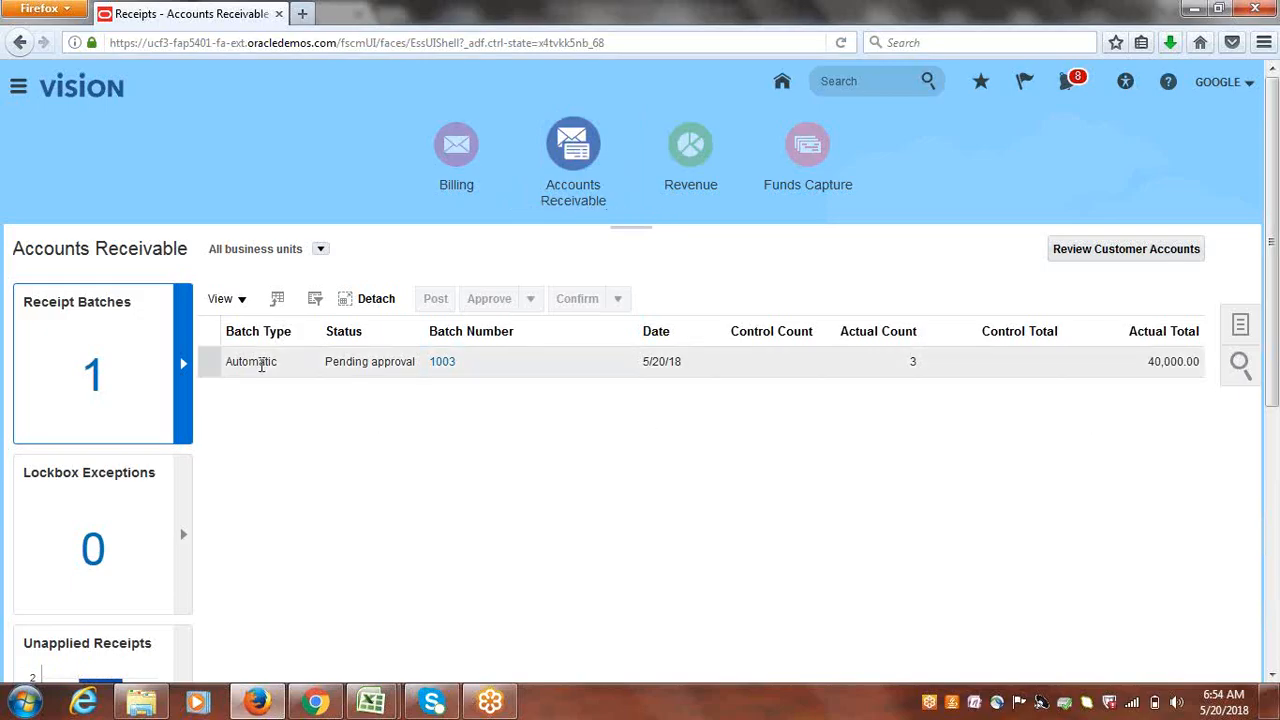
- Approve automatic receipt batch 1003 and acknowledge the submitted request 3107403
{"action": "left_click", "coordinate": [206, 361]}
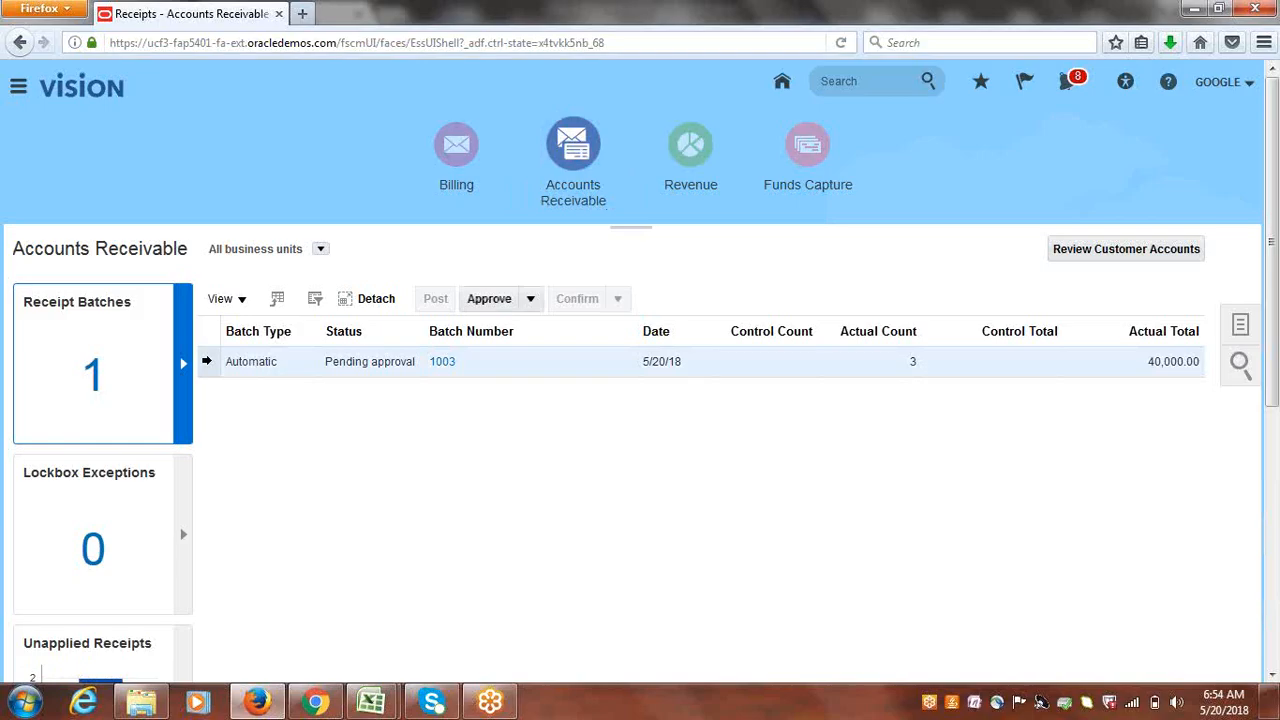
{"action": "left_click", "coordinate": [495, 302]}
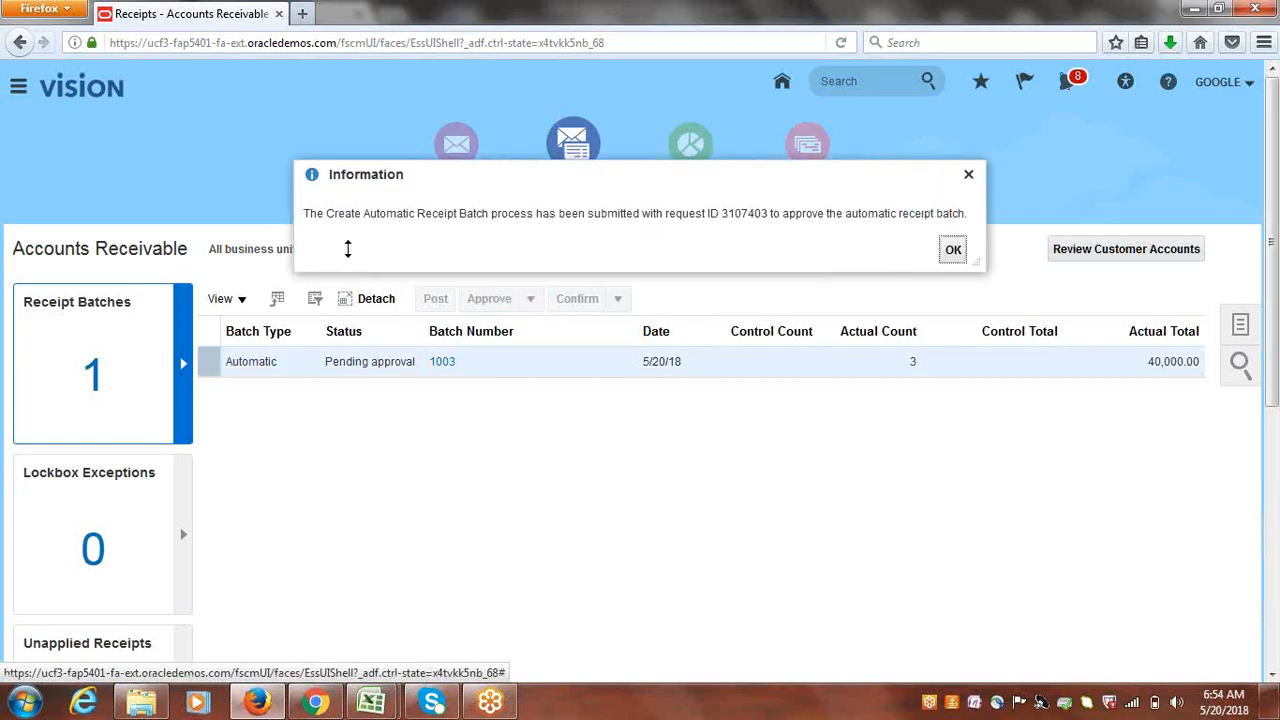
{"action": "left_click", "coordinate": [952, 250]}
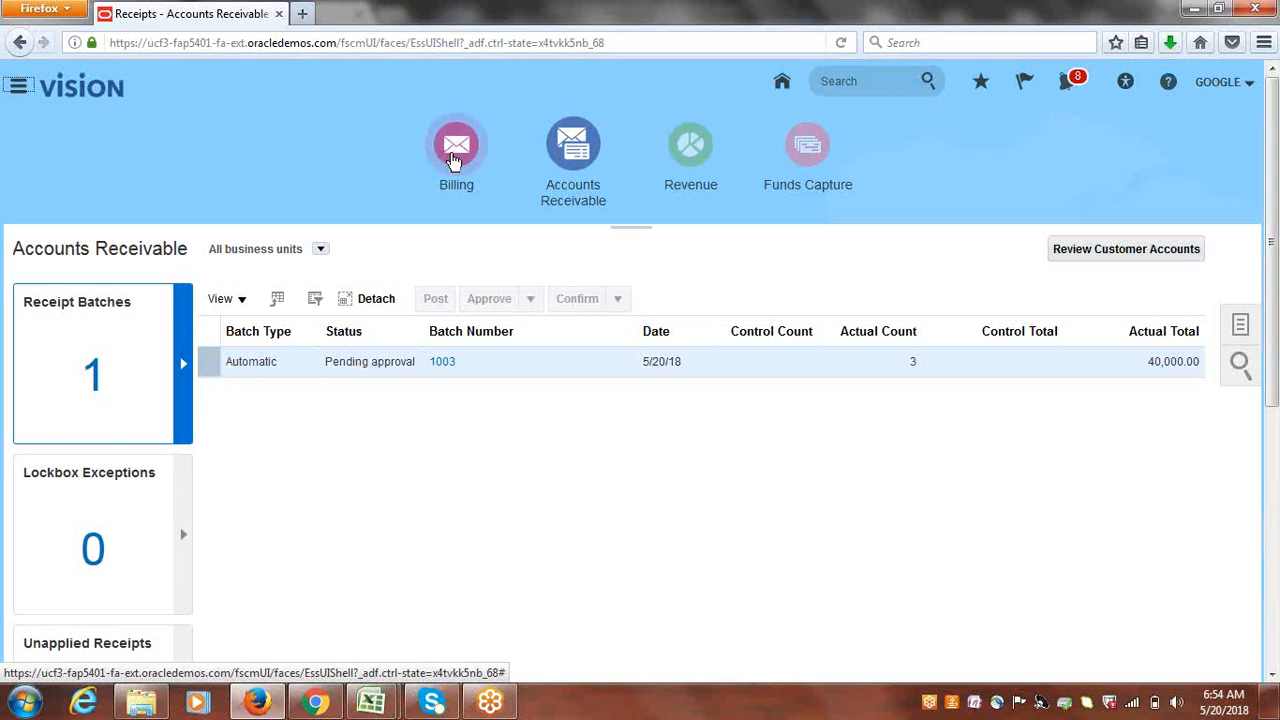
{"action": "left_click", "coordinate": [451, 162]}
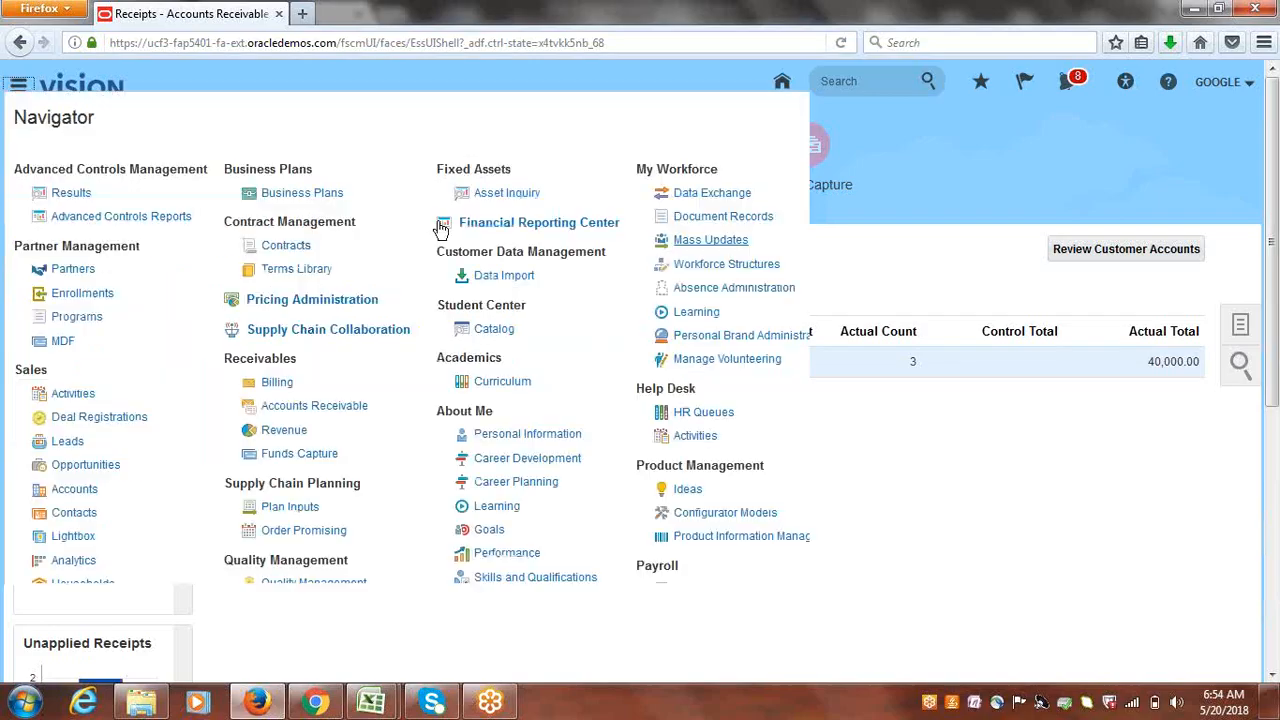
{"action": "left_click", "coordinate": [886, 474]}
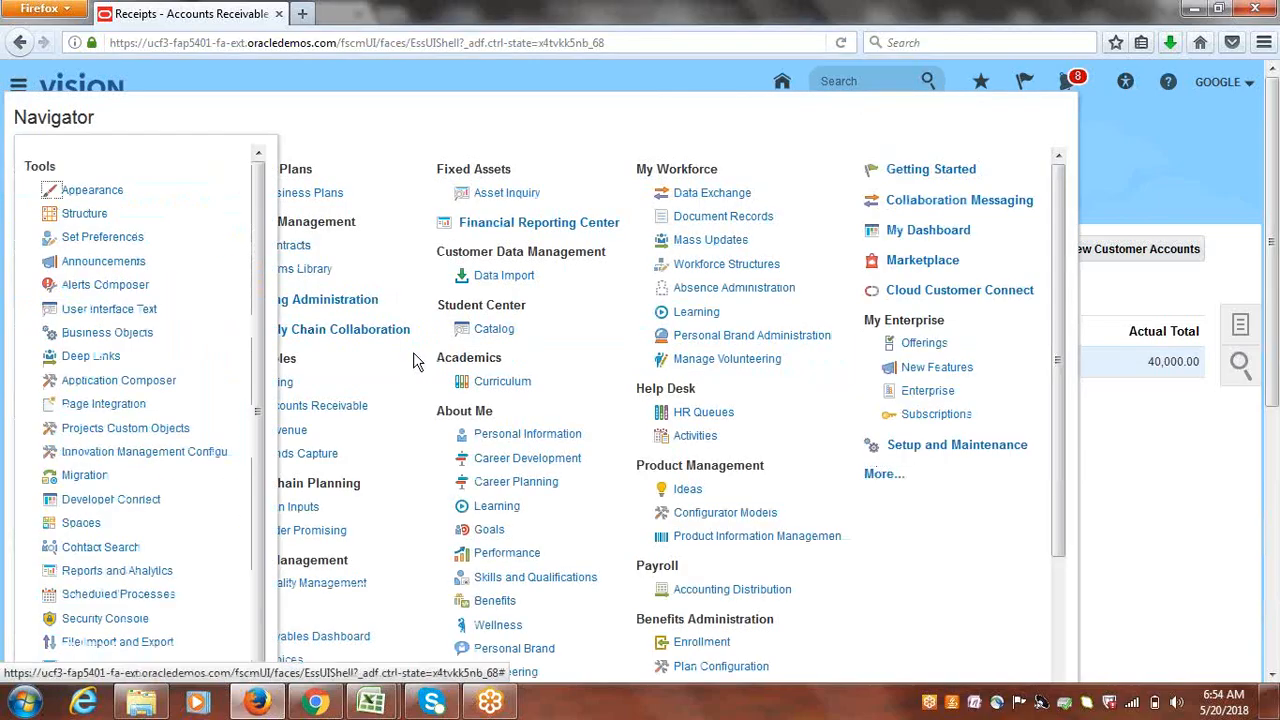
{"action": "left_click", "coordinate": [117, 598]}
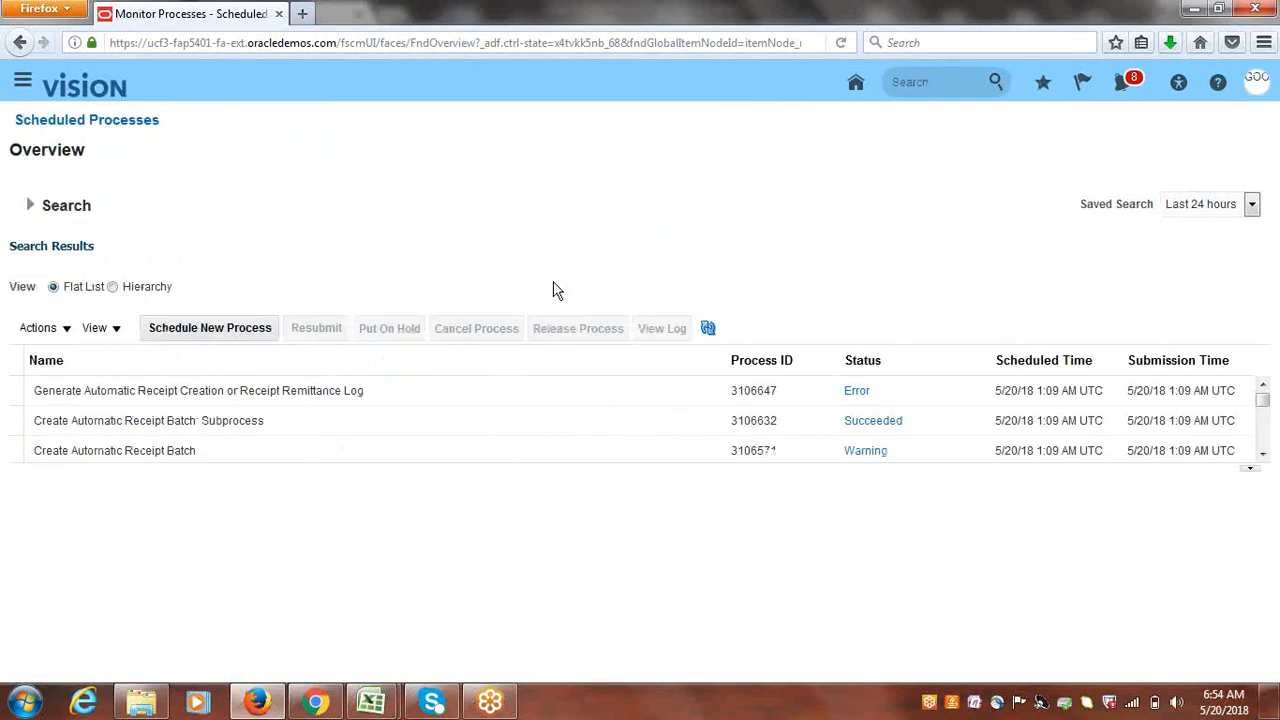
{"action": "left_click", "coordinate": [708, 329]}
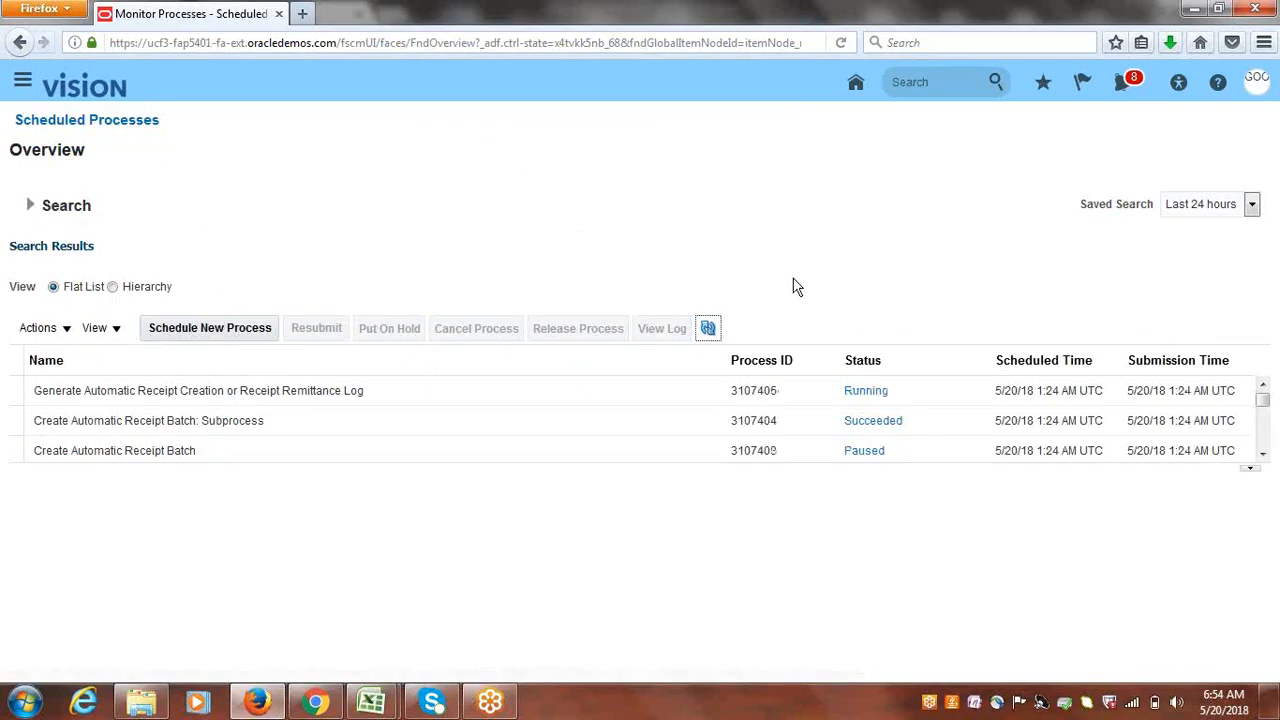
{"action": "left_click", "coordinate": [709, 331]}
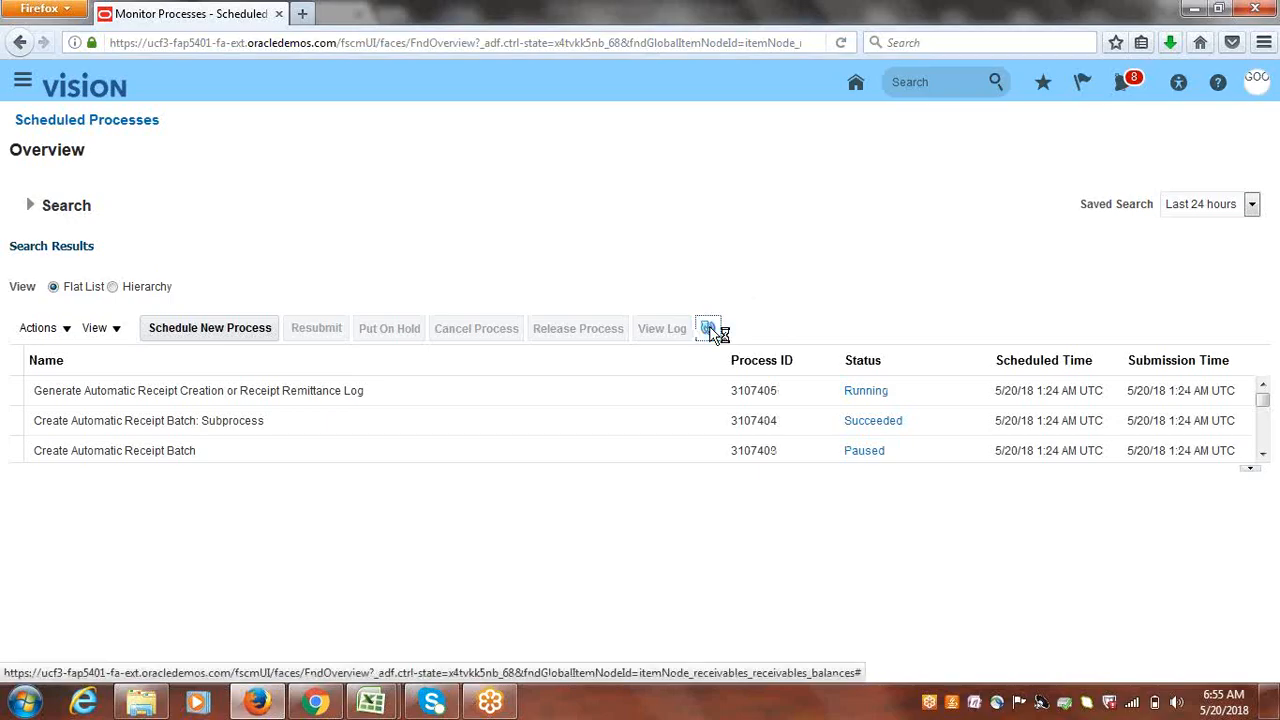
{"action": "left_click", "coordinate": [711, 329]}
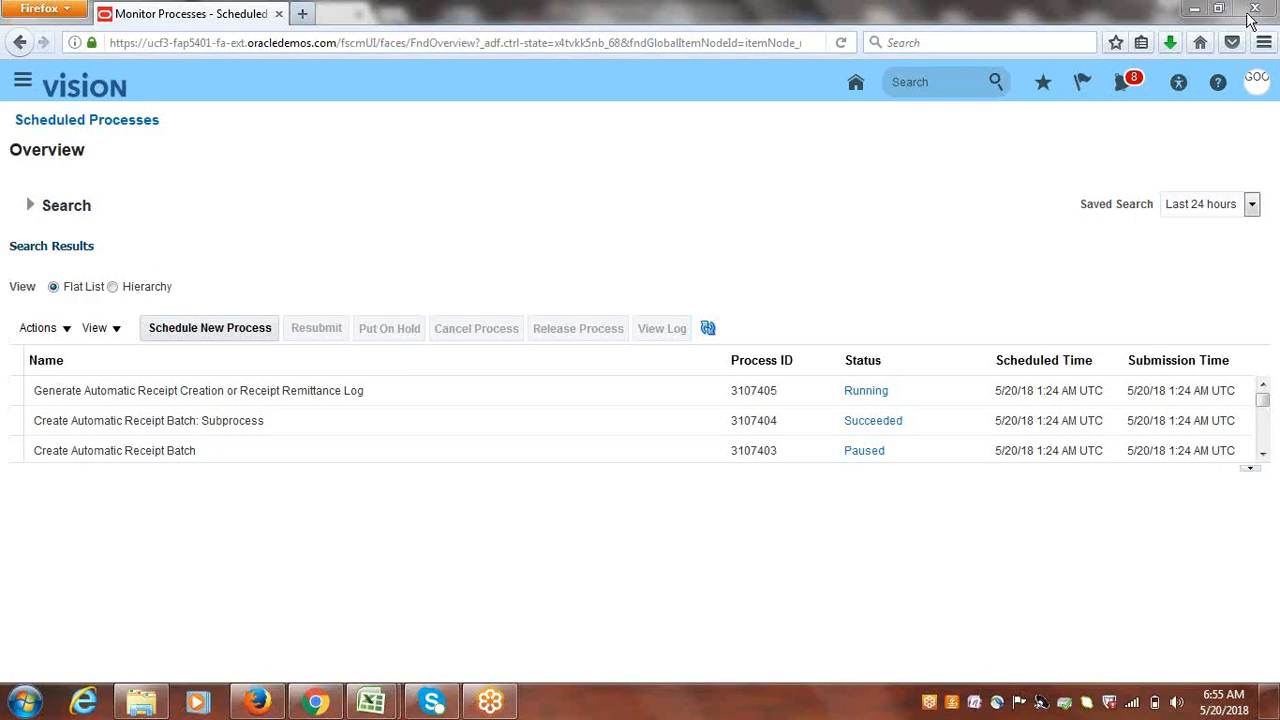
{"action": "left_click", "coordinate": [706, 330]}
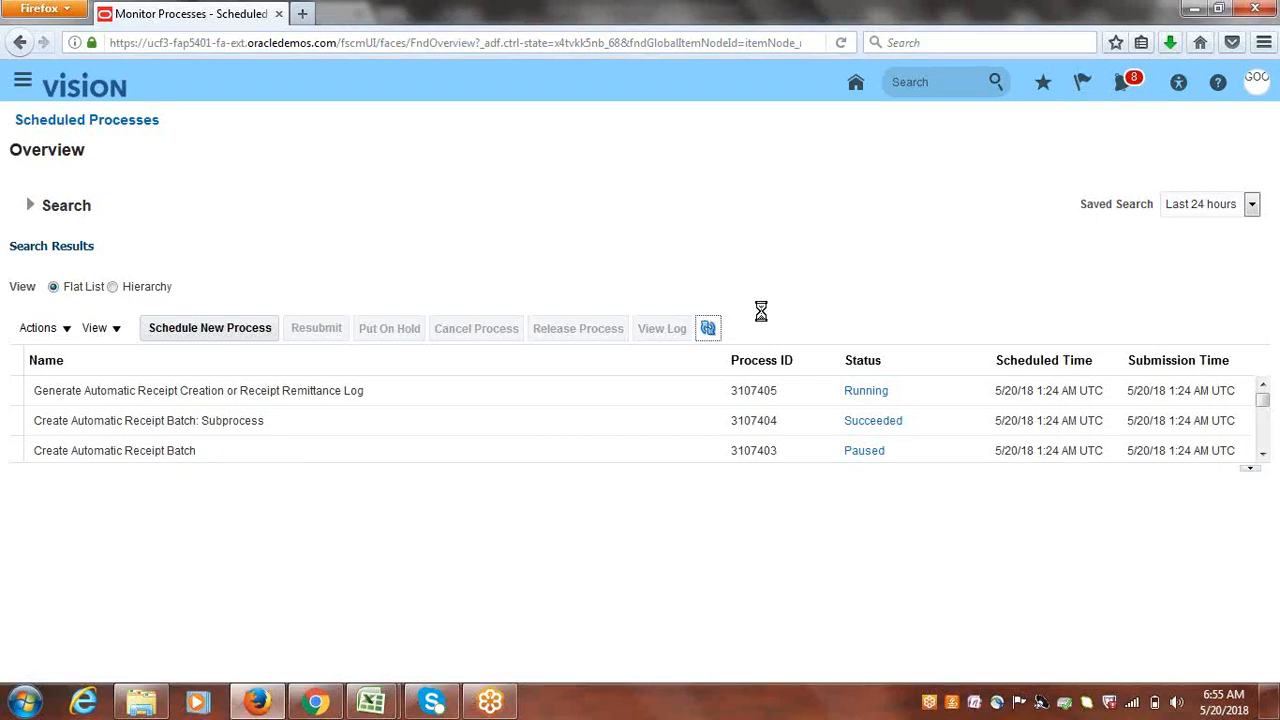
{"action": "left_click", "coordinate": [708, 330]}
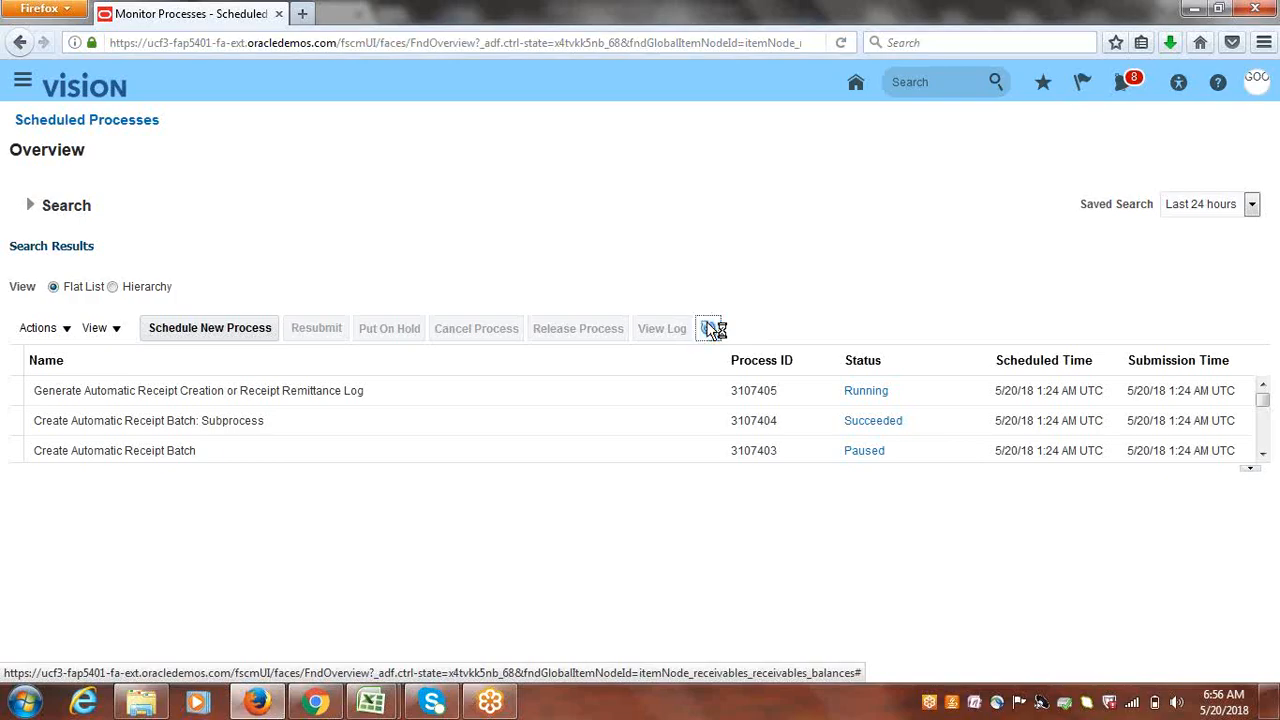
{"action": "left_click", "coordinate": [710, 329]}
{"action": "left_click", "coordinate": [708, 329]}
{"action": "left_click", "coordinate": [708, 329]}
{"action": "left_click", "coordinate": [708, 329]}
{"action": "left_click", "coordinate": [708, 329]}
{"action": "left_click", "coordinate": [843, 43]}
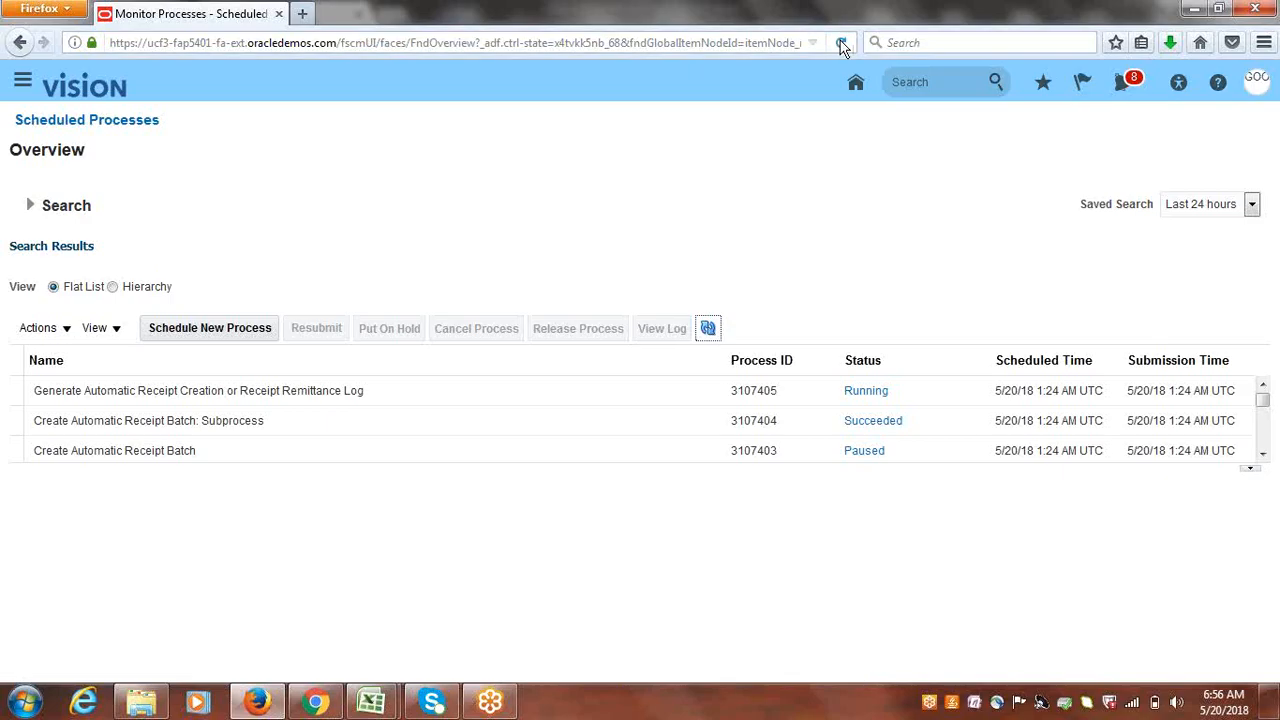
- Reload and refresh the process list, revealing log 3107405 in Error and batch 3107403 in Warning
{"action": "left_click", "coordinate": [598, 370]}
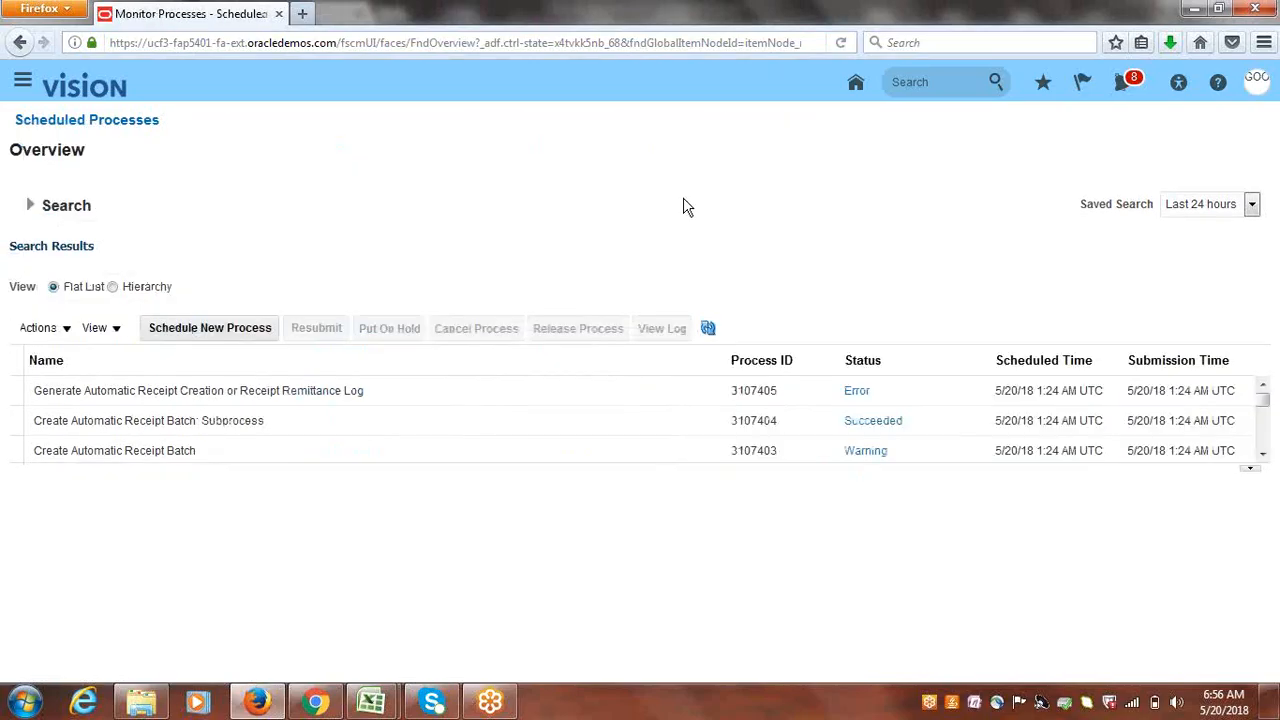
{"action": "left_click", "coordinate": [708, 329]}
{"action": "left_click", "coordinate": [856, 393]}
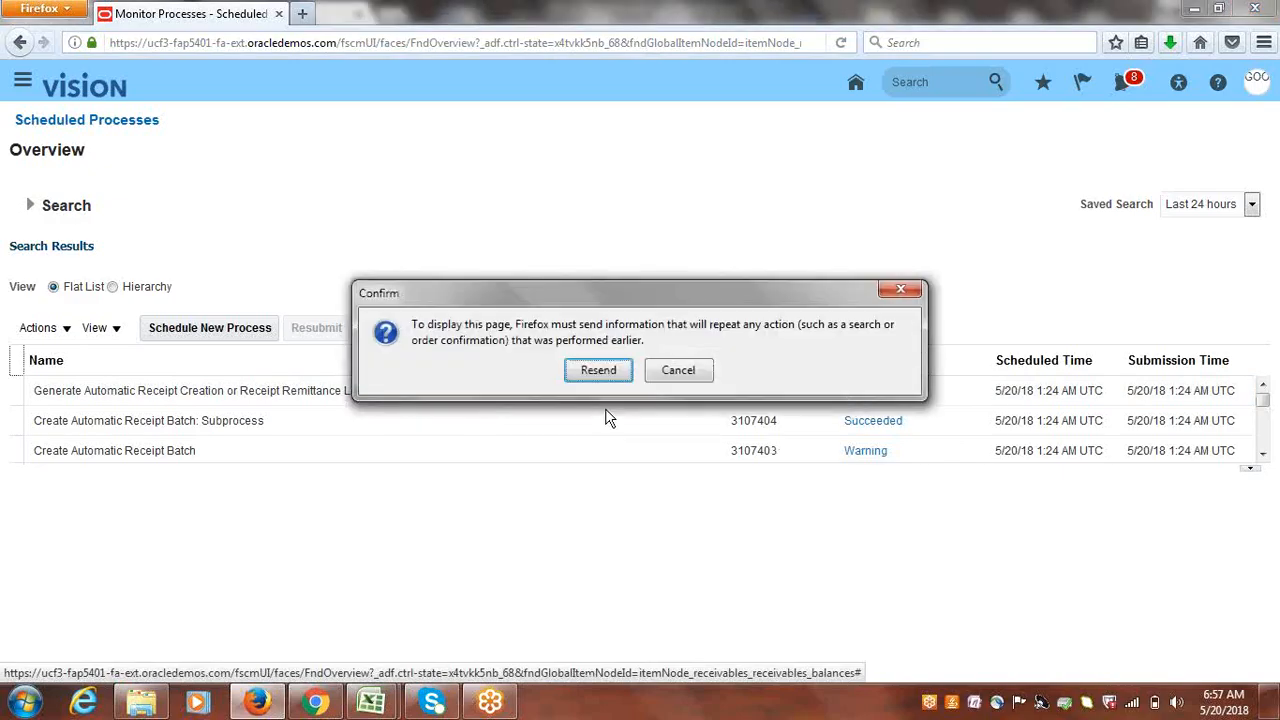
{"action": "left_click", "coordinate": [602, 376]}
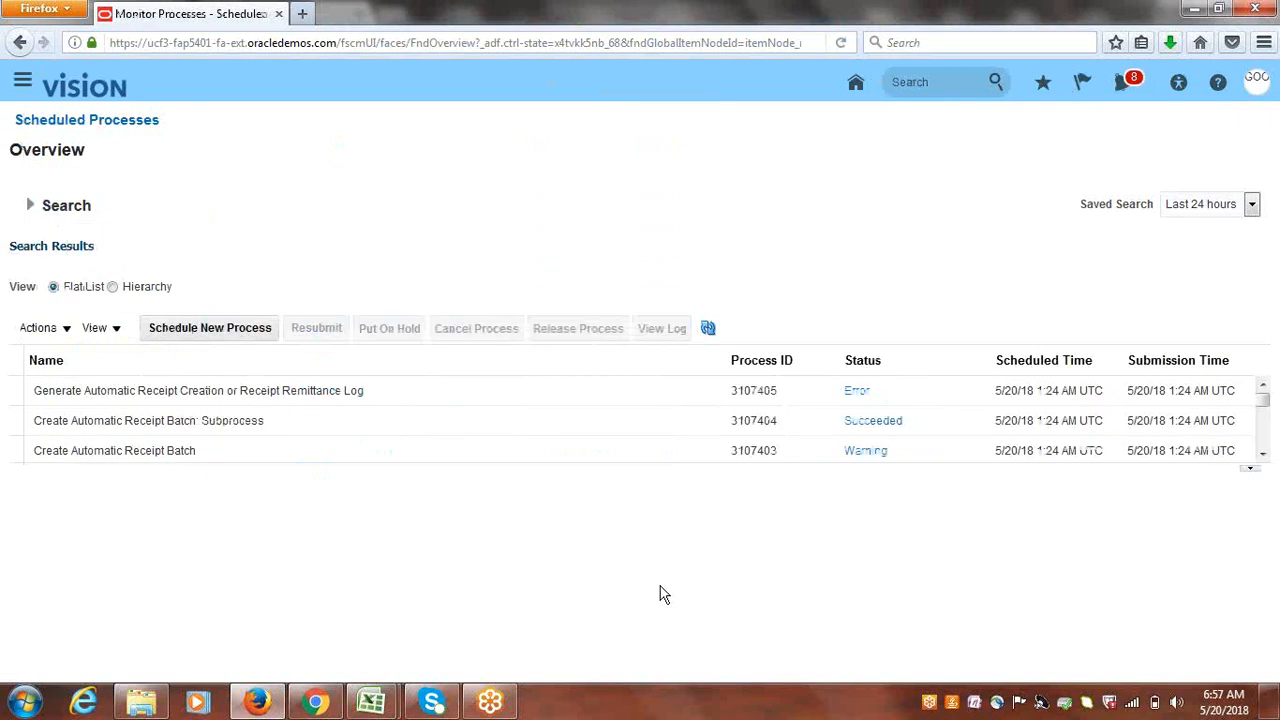
- Open the Setup and Maintenance work area from the Navigator
{"action": "left_click", "coordinate": [1263, 455]}
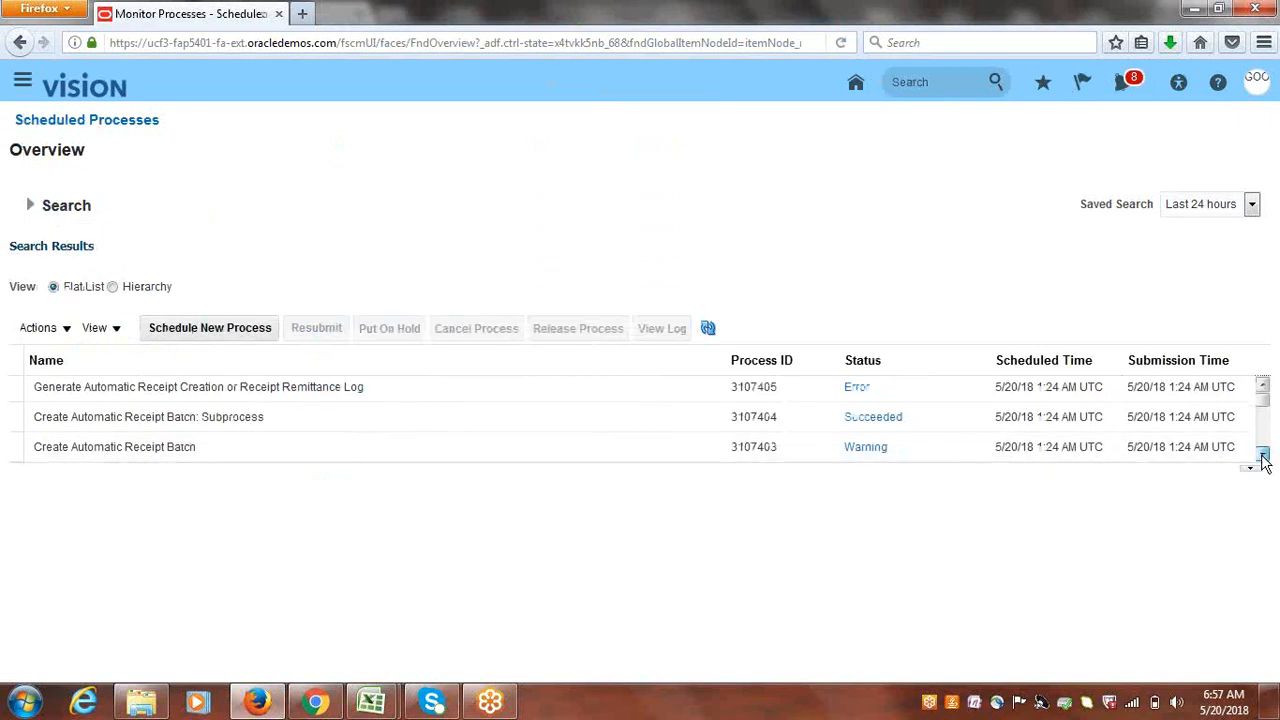
{"action": "left_click", "coordinate": [1263, 458]}
{"action": "left_click", "coordinate": [1263, 387]}
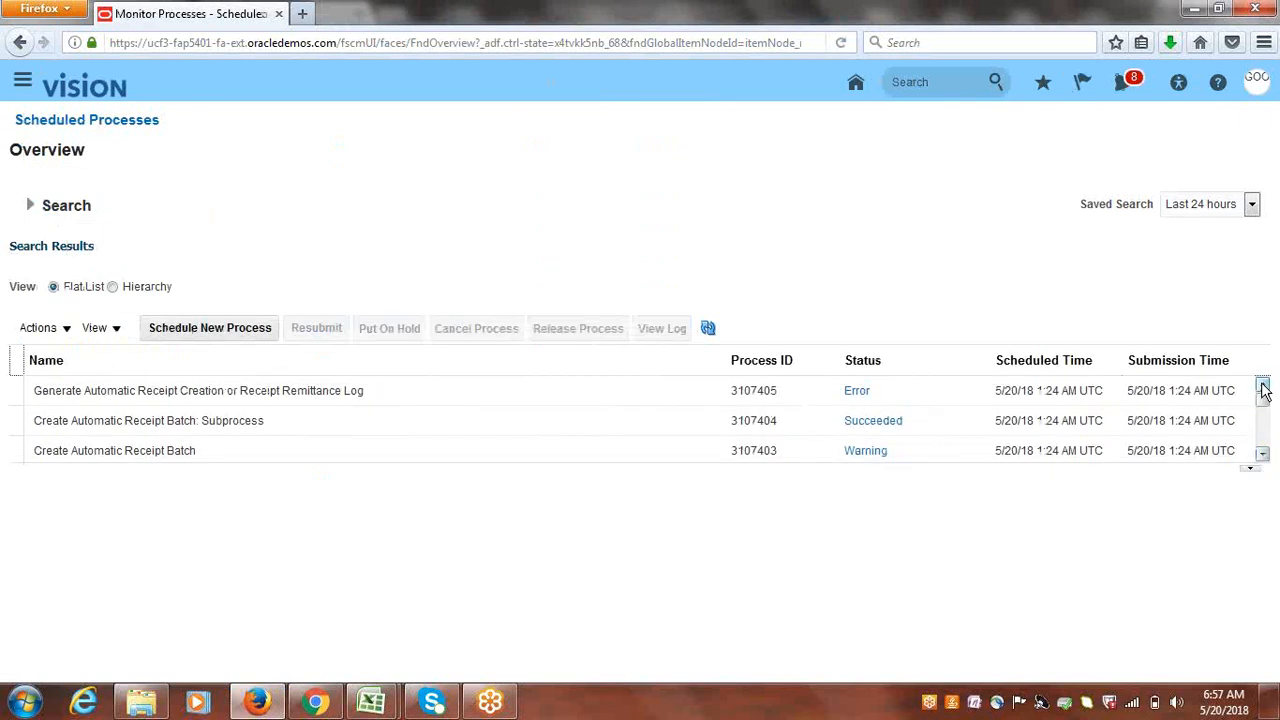
{"action": "left_click", "coordinate": [1263, 455]}
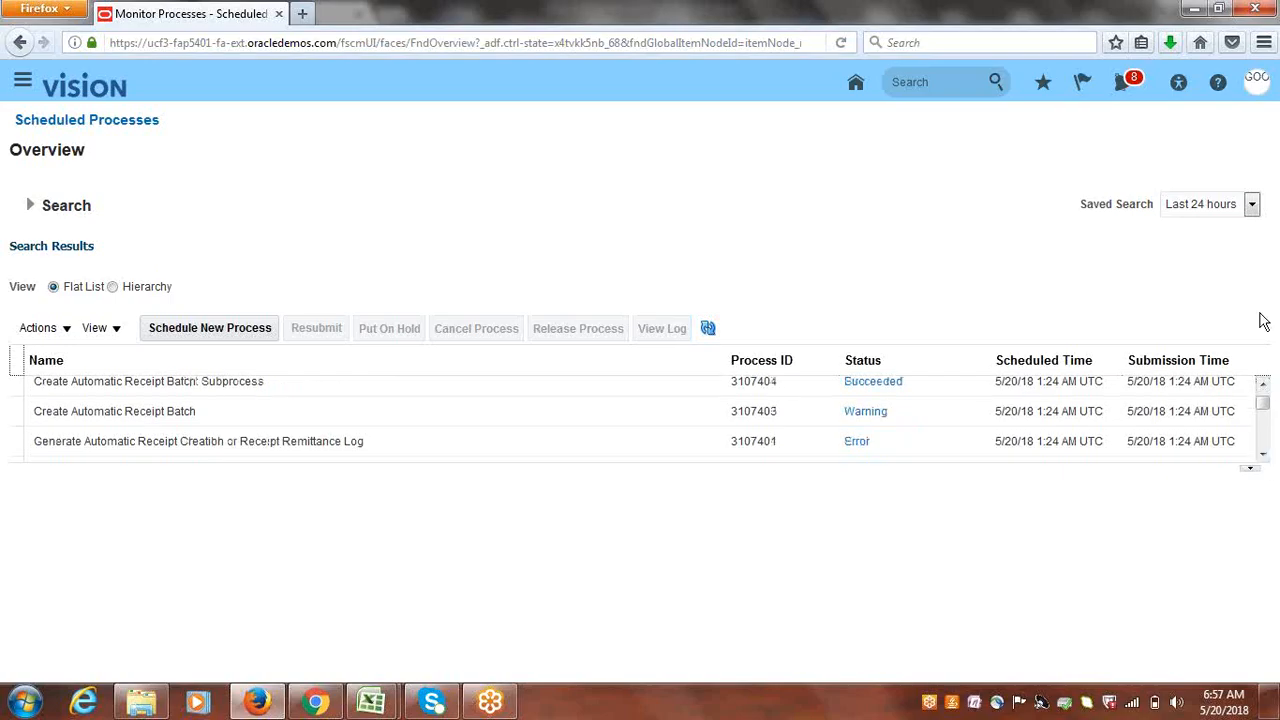
{"action": "left_click", "coordinate": [1263, 386]}
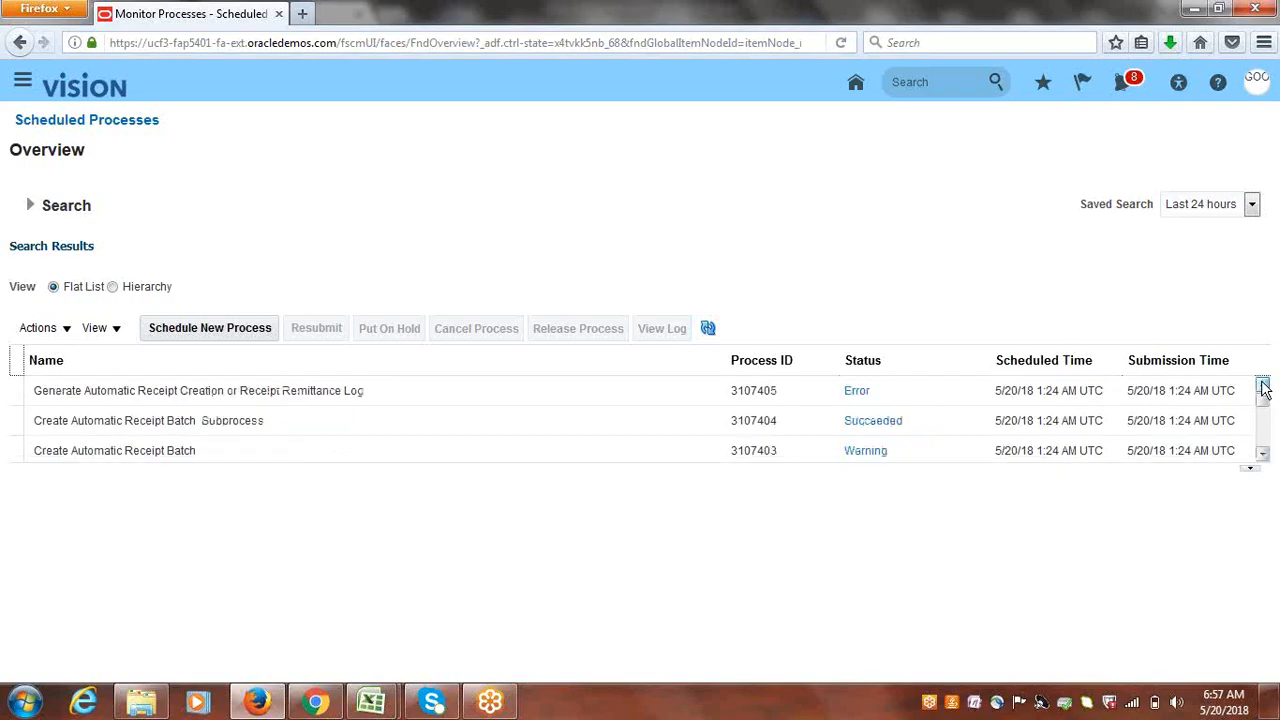
{"action": "left_click", "coordinate": [25, 90]}
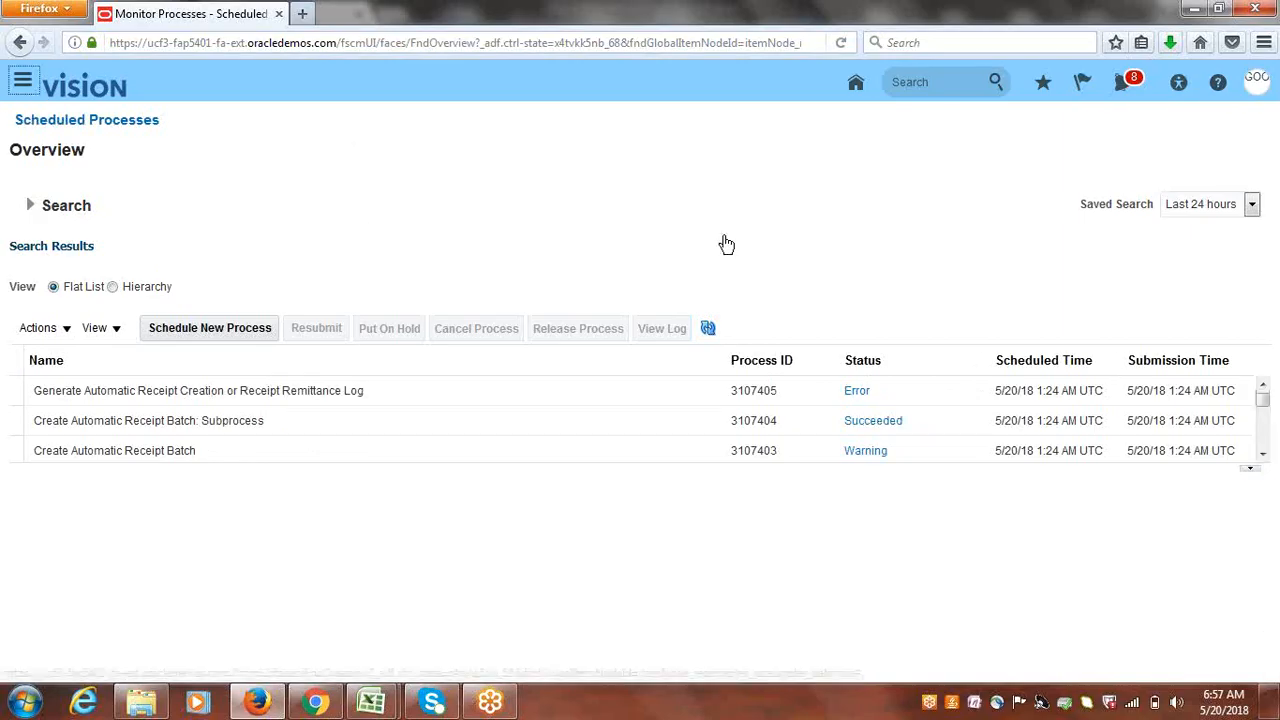
{"action": "left_click", "coordinate": [1034, 444]}
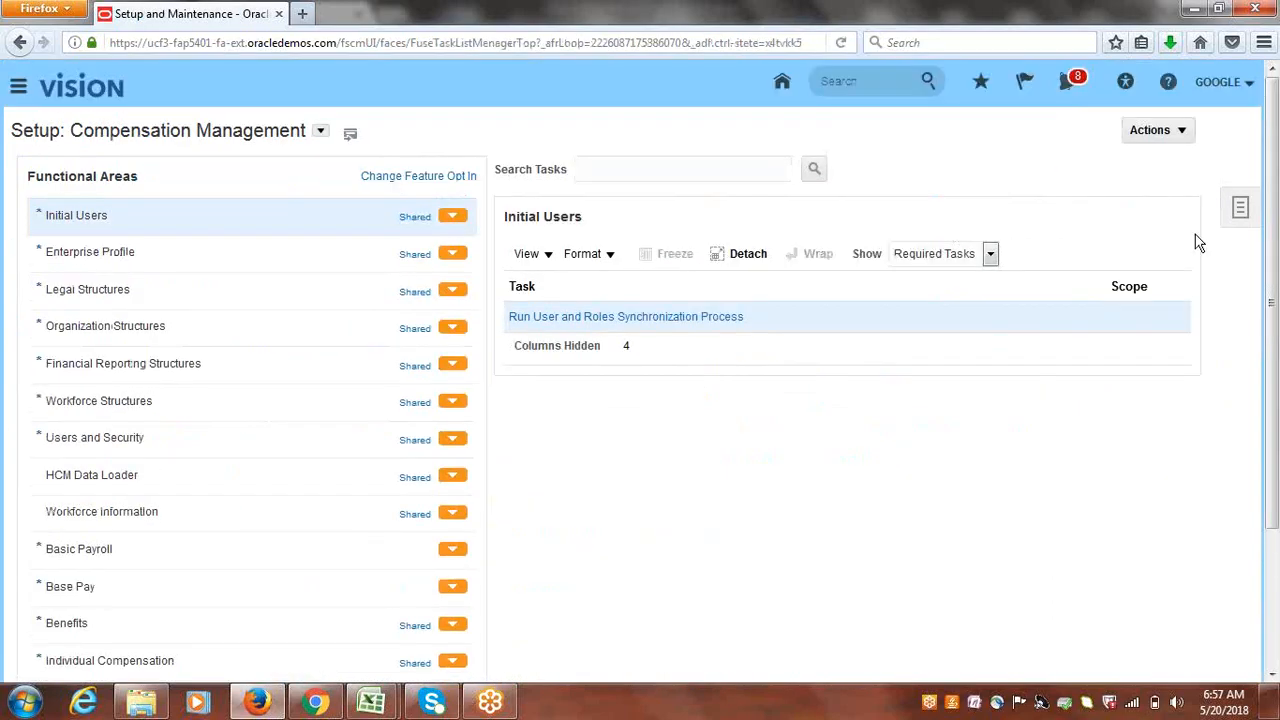
- Open the Google Implementation Project from the implementation projects overview
{"action": "left_click", "coordinate": [1239, 209]}
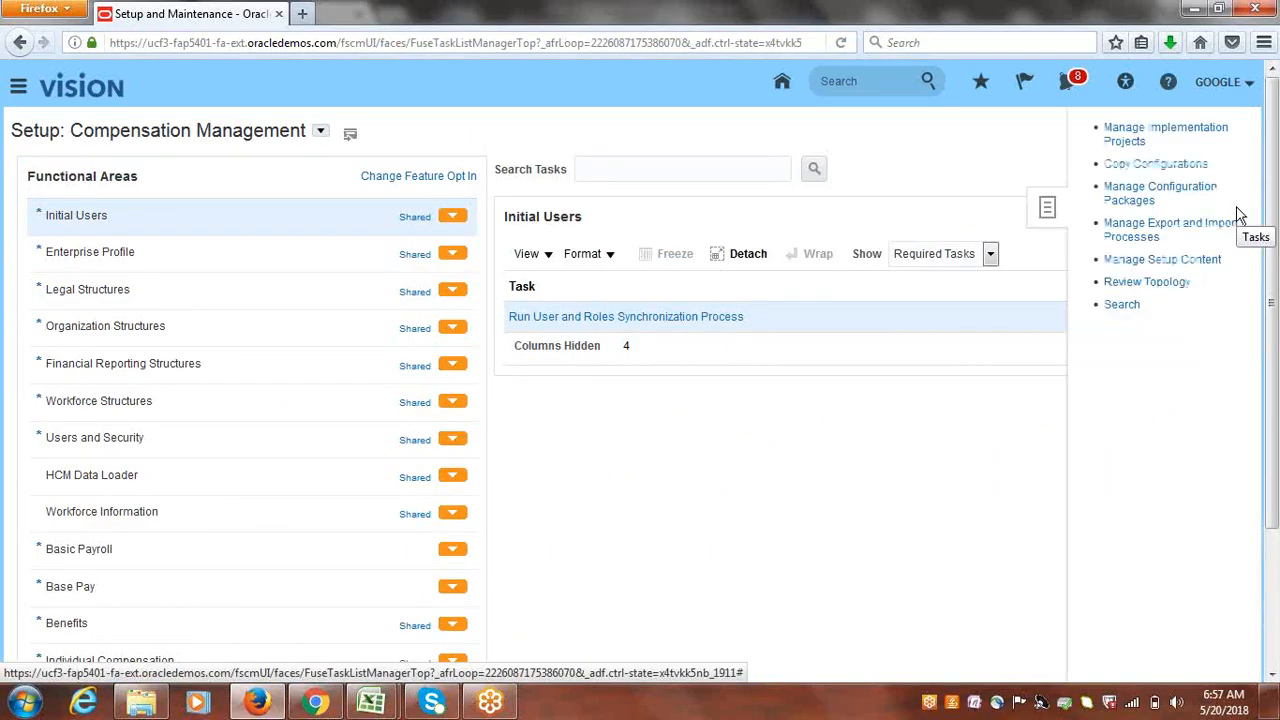
{"action": "left_click", "coordinate": [1098, 130]}
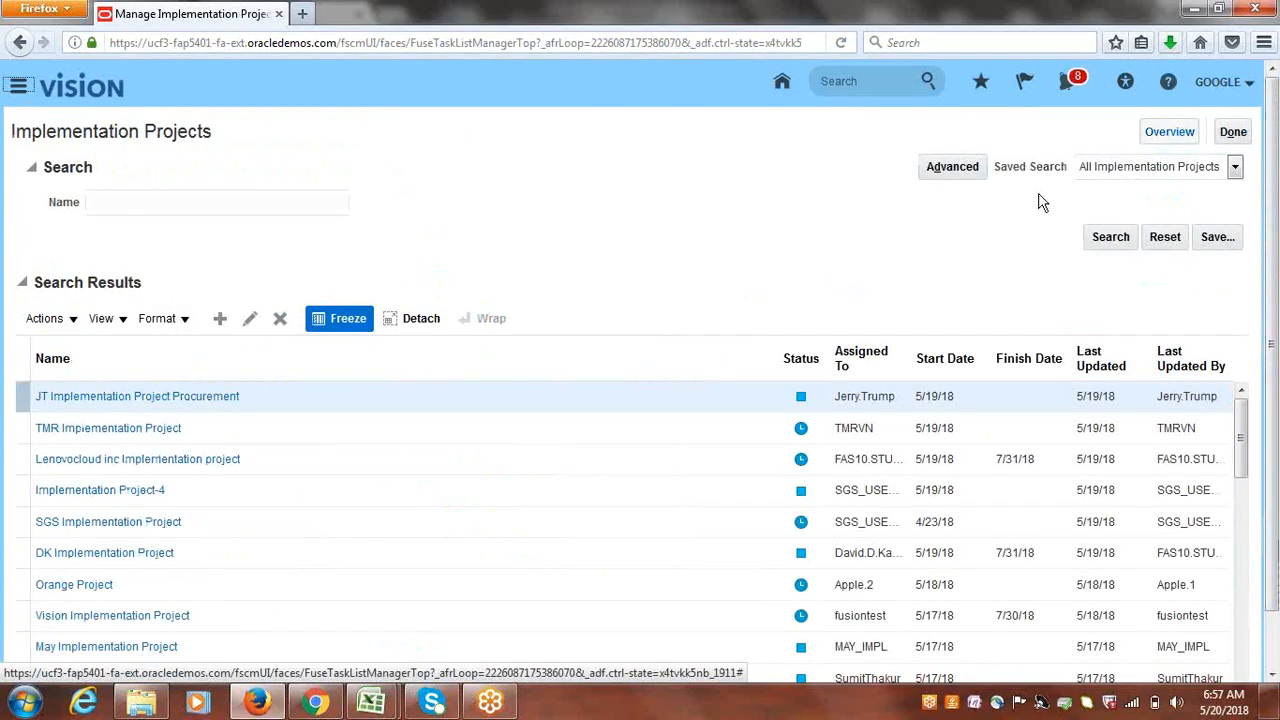
{"action": "left_click", "coordinate": [1158, 133]}
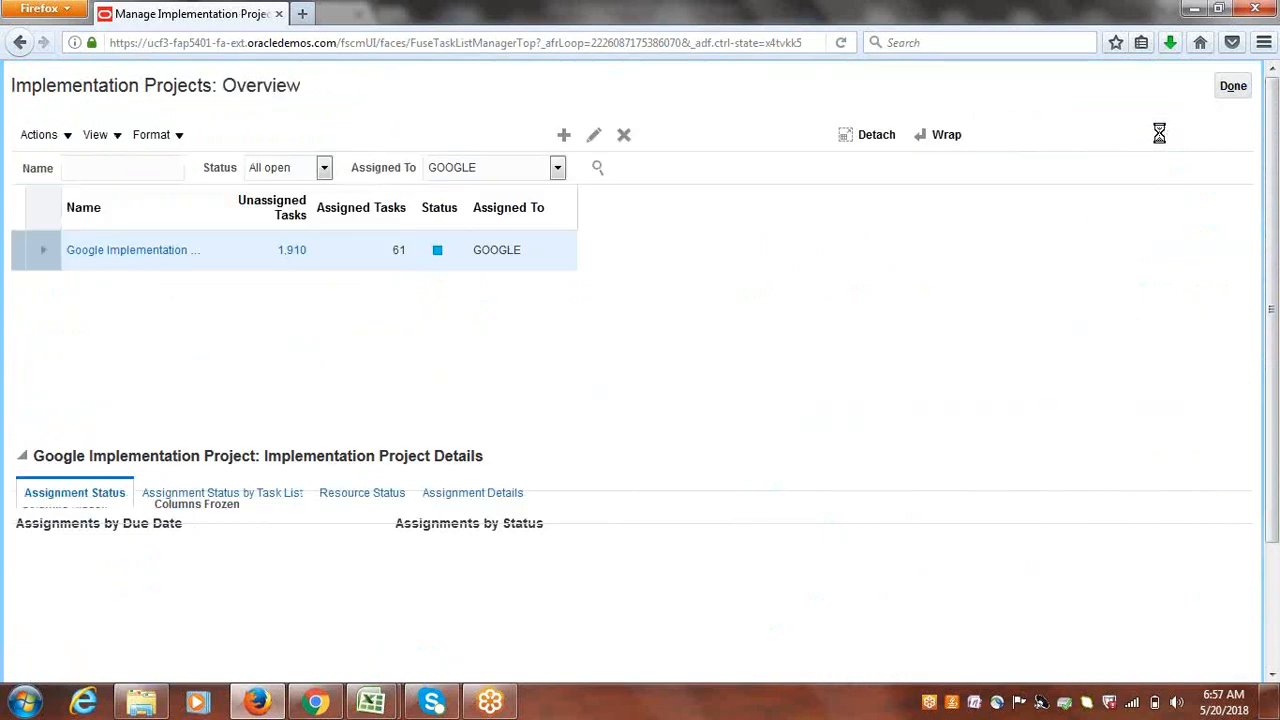
{"action": "left_click", "coordinate": [156, 300]}
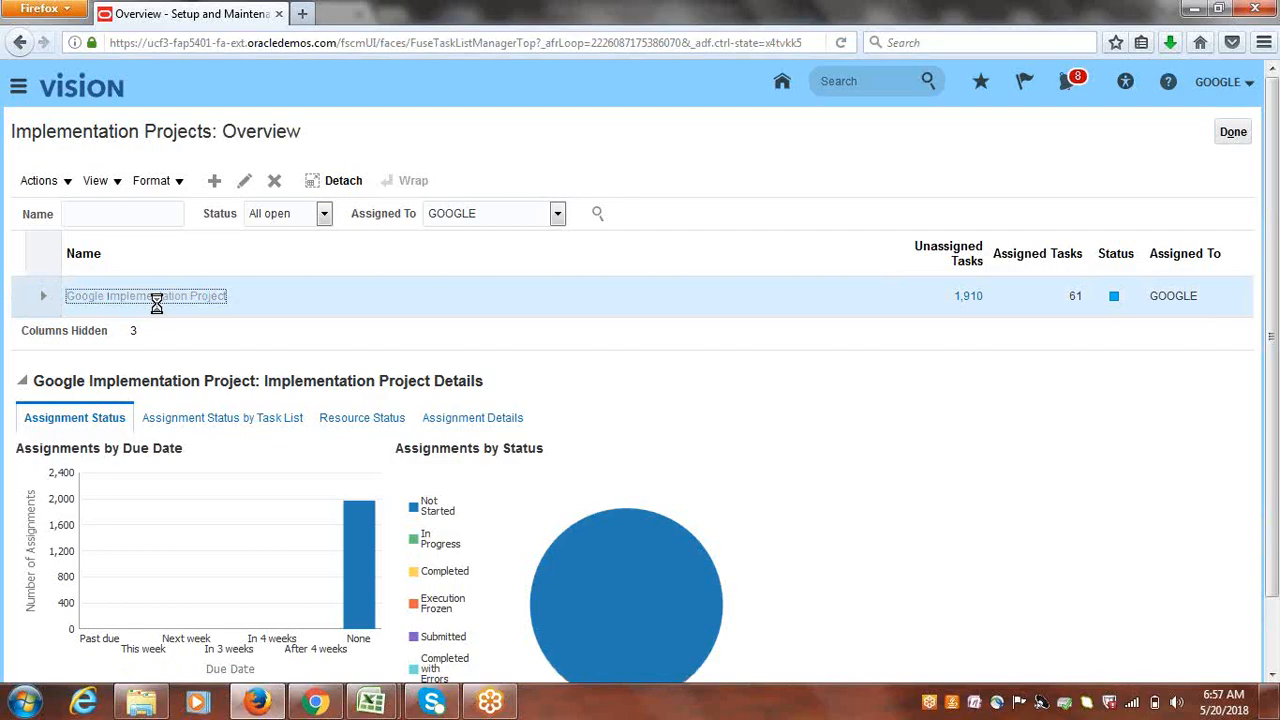
- Filter the project's tasks by 'receipt class' and go to Manage Receipt Classes and Methods
{"action": "left_click", "coordinate": [110, 357]}
{"action": "type", "text": "re"}
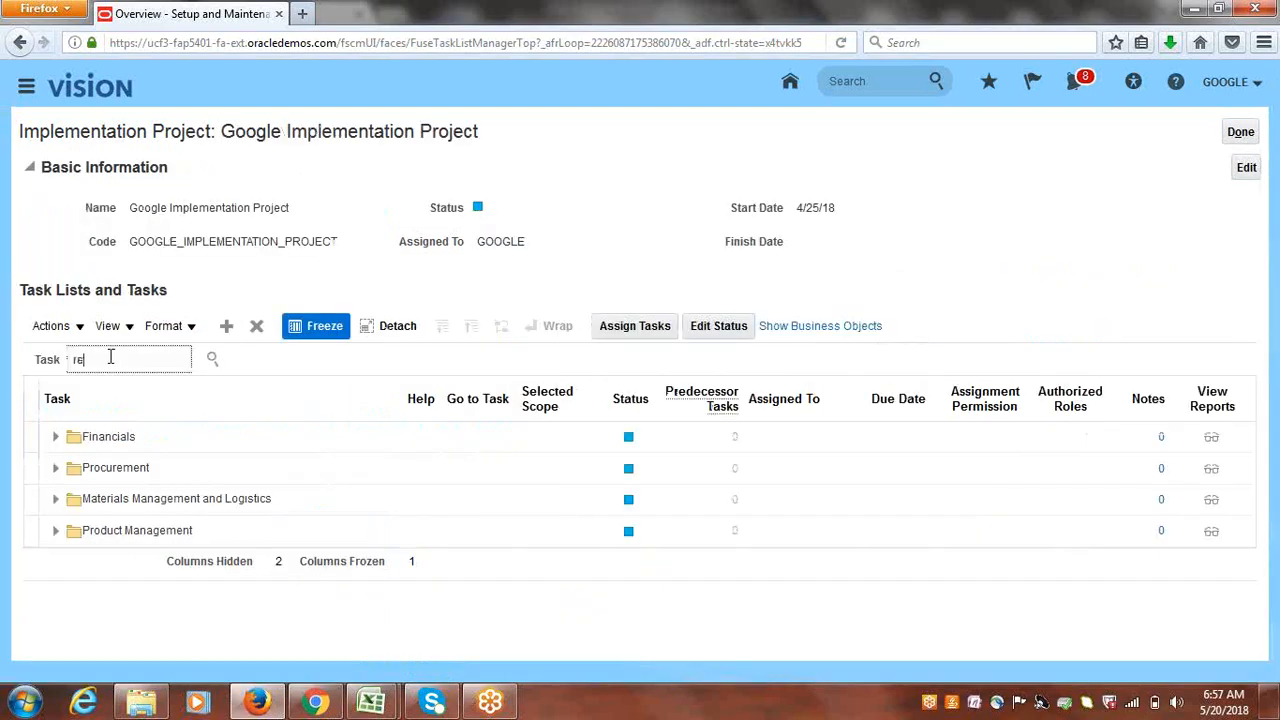
{"action": "type", "text": "ceipt class"}
{"action": "key", "text": "Return"}
{"action": "left_click", "coordinate": [148, 426]}
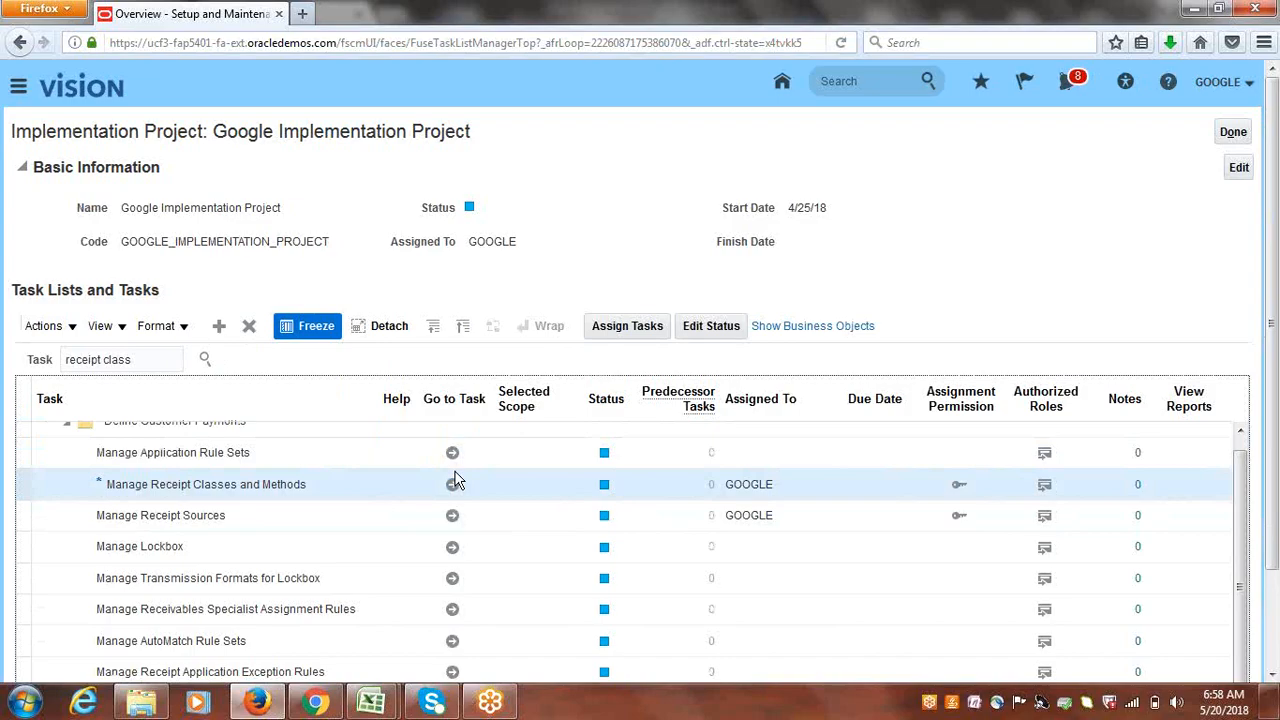
{"action": "left_click", "coordinate": [453, 484]}
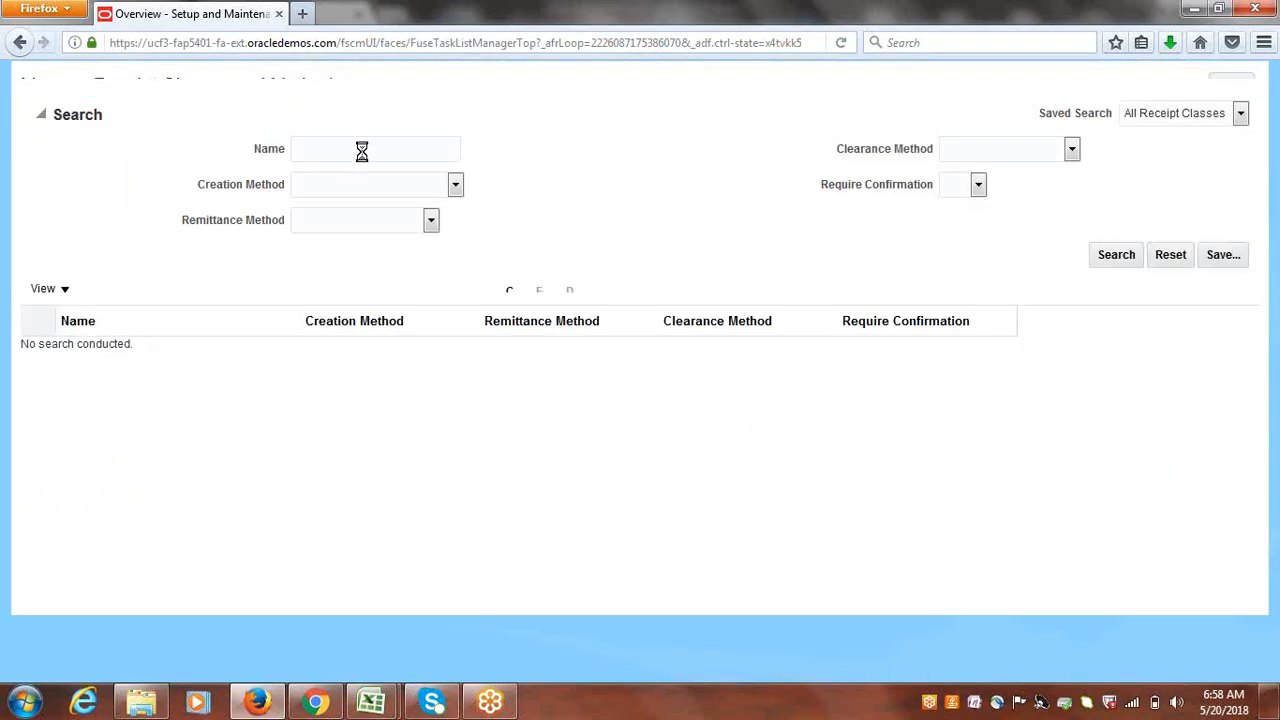
- Search for receipt classes named 'Google'
{"action": "left_click", "coordinate": [364, 208]}
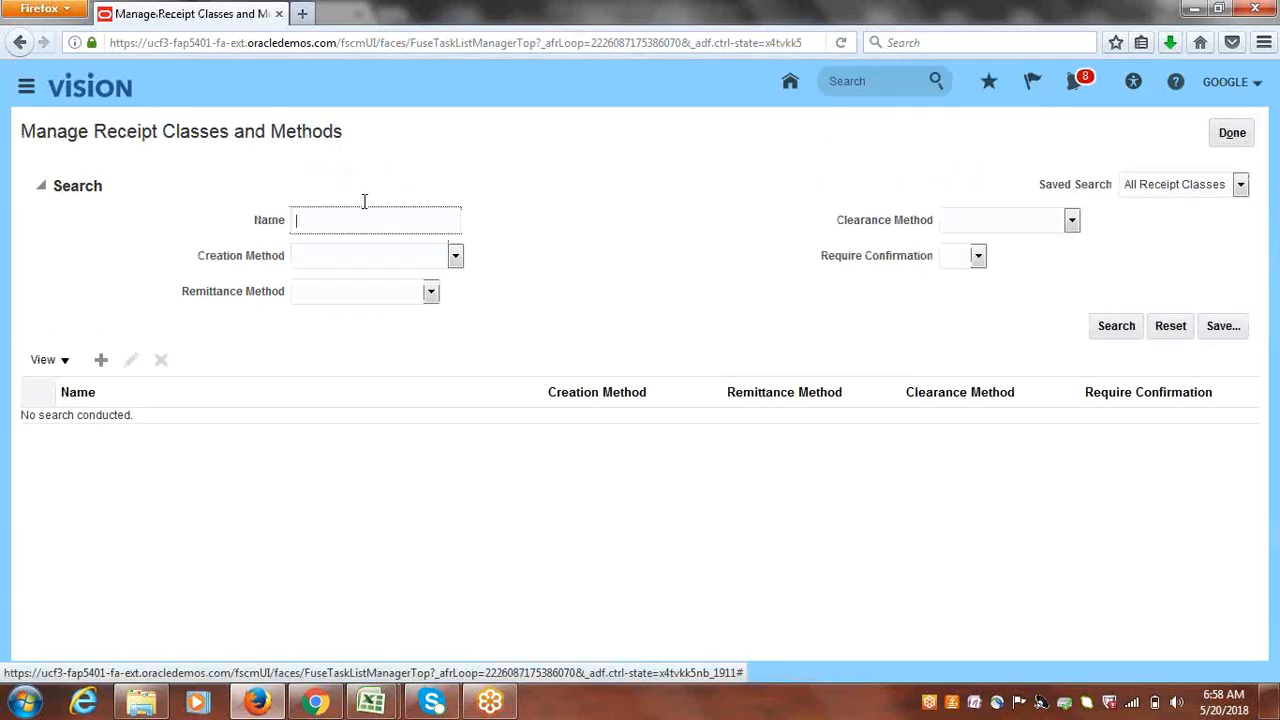
{"action": "type", "text": "Google"}
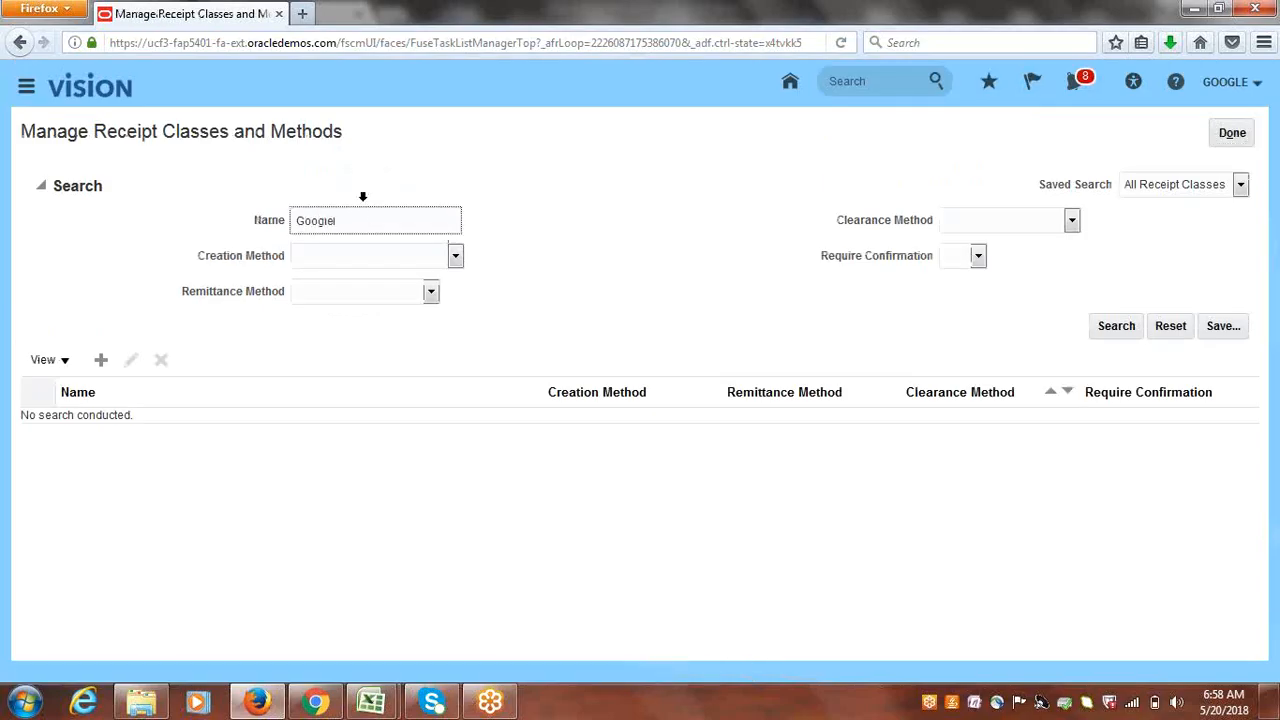
{"action": "left_click", "coordinate": [1104, 336]}
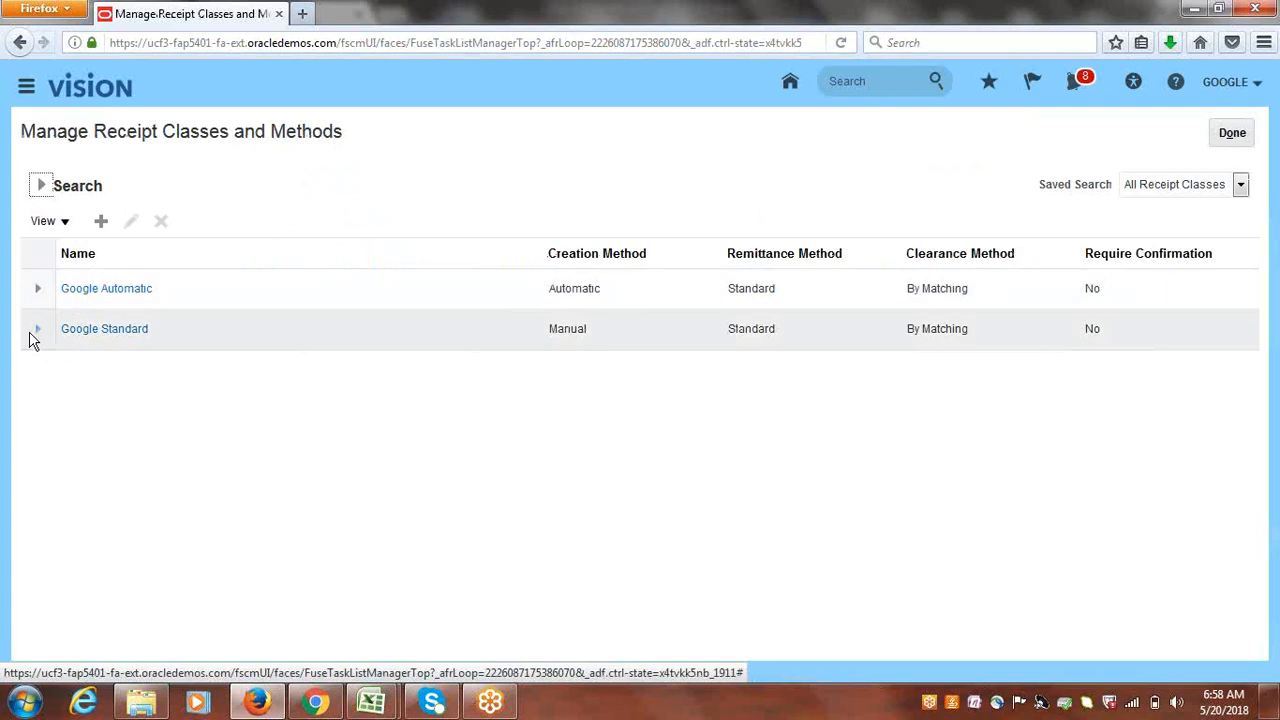
- Review the Google Automatic class in edit mode, cancel without saving, and start a new receipt class
{"action": "left_click", "coordinate": [24, 288]}
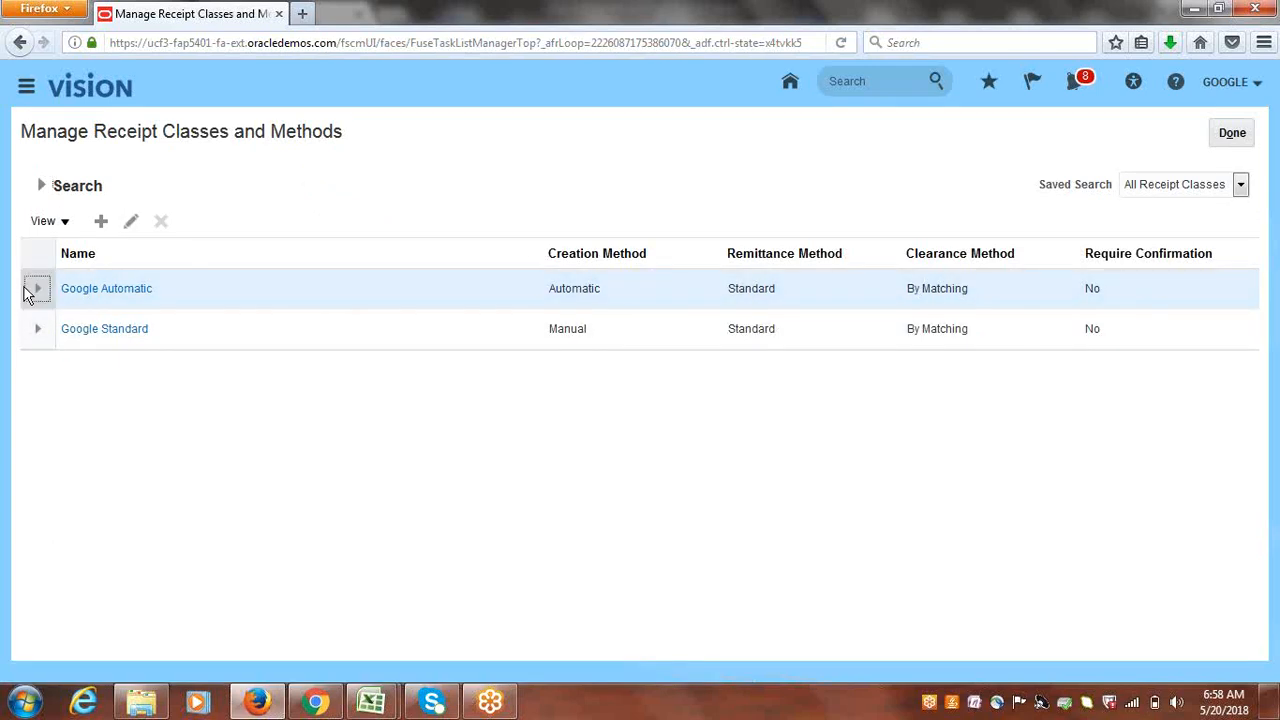
{"action": "left_click", "coordinate": [131, 222]}
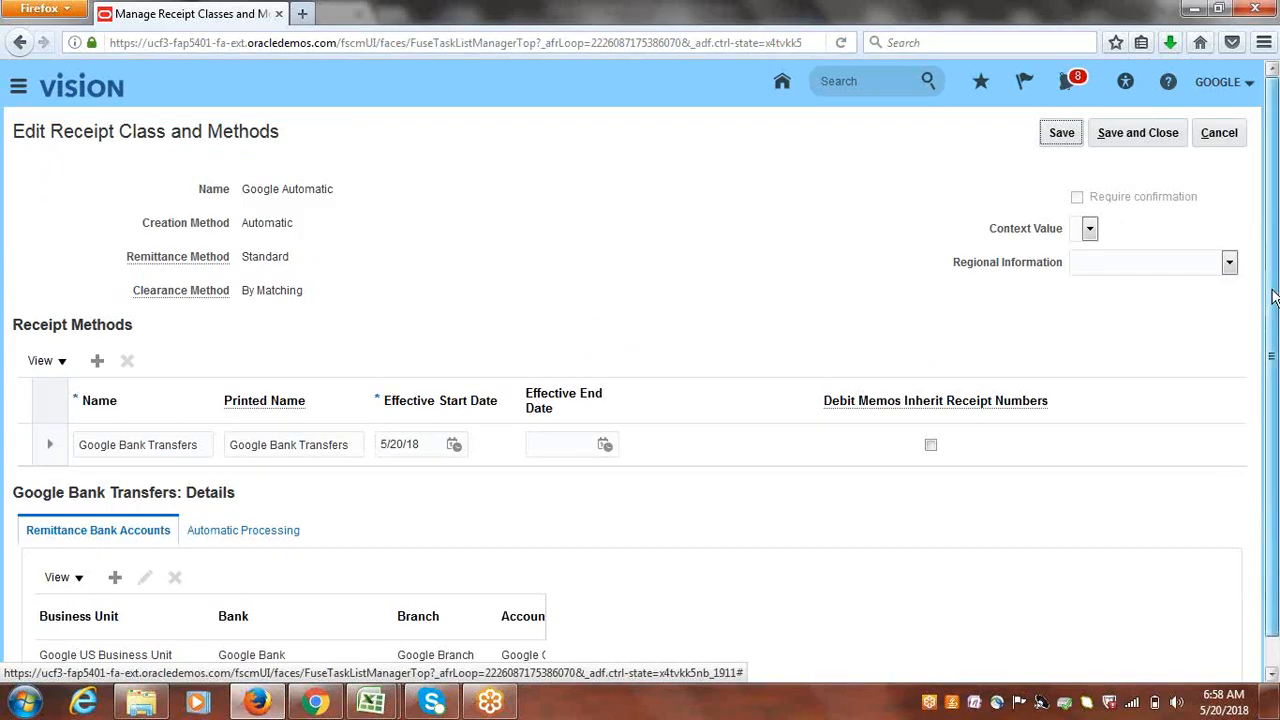
{"action": "left_click_drag", "start_coordinate": [1275, 321], "coordinate": [1271, 211]}
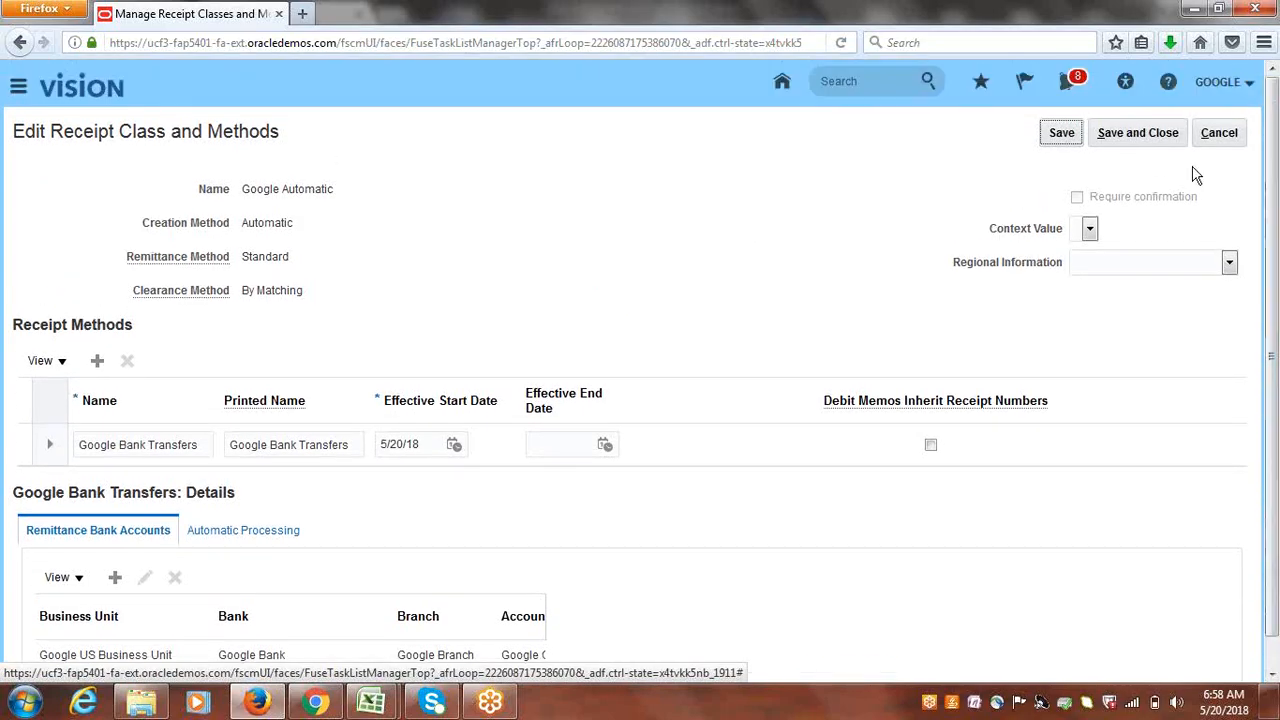
{"action": "left_click", "coordinate": [1221, 133]}
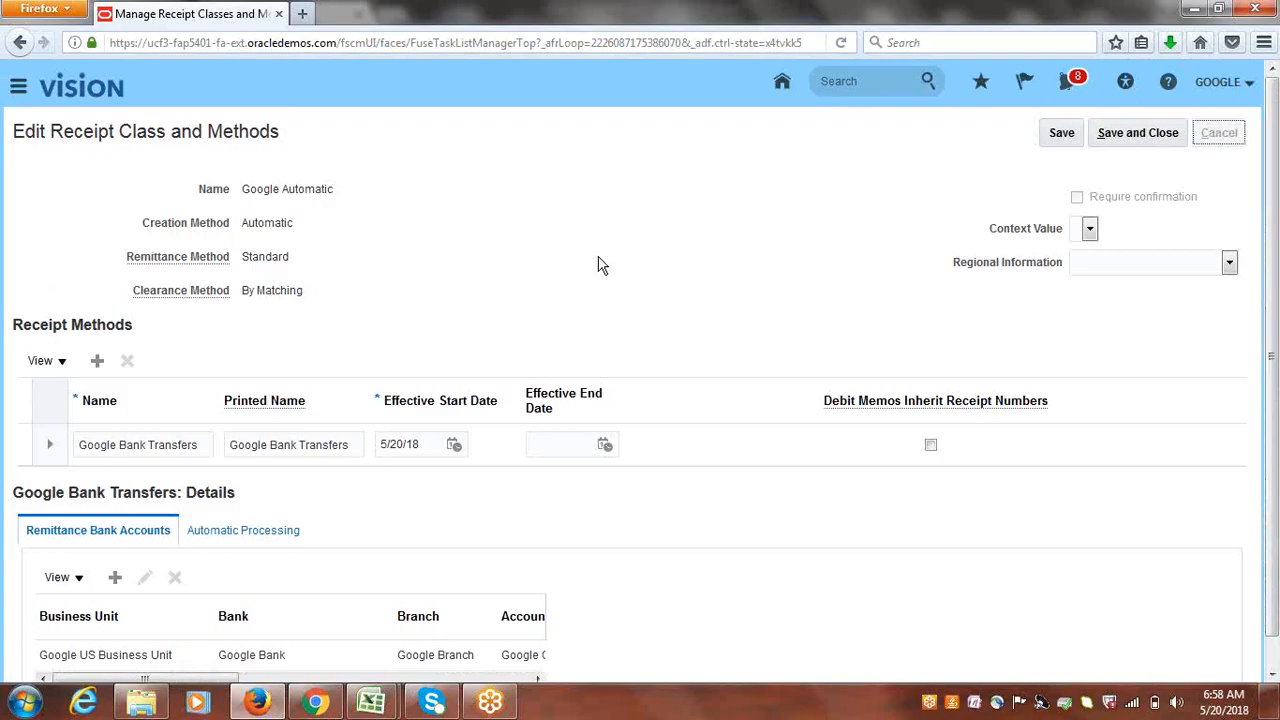
{"action": "left_click", "coordinate": [101, 360]}
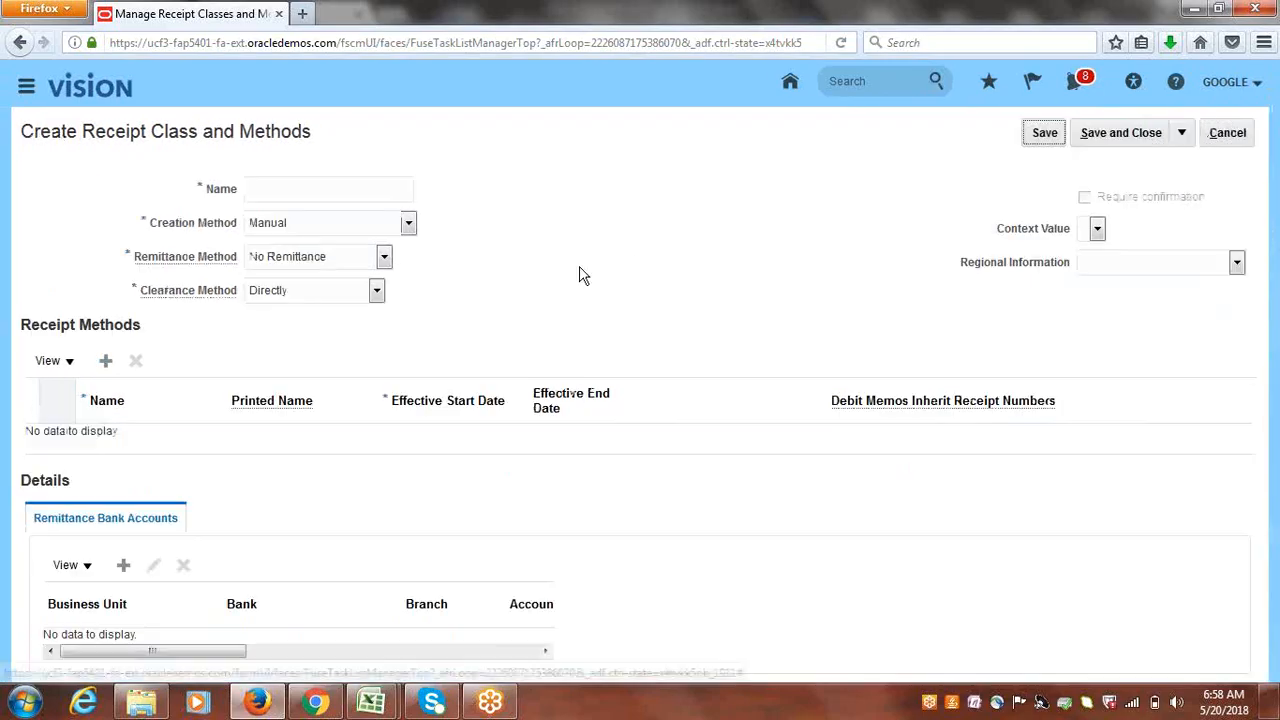
- Name the receipt class 'Google New.Automatic', with Automatic creation and confirmation required before remittance
{"action": "left_click", "coordinate": [332, 189]}
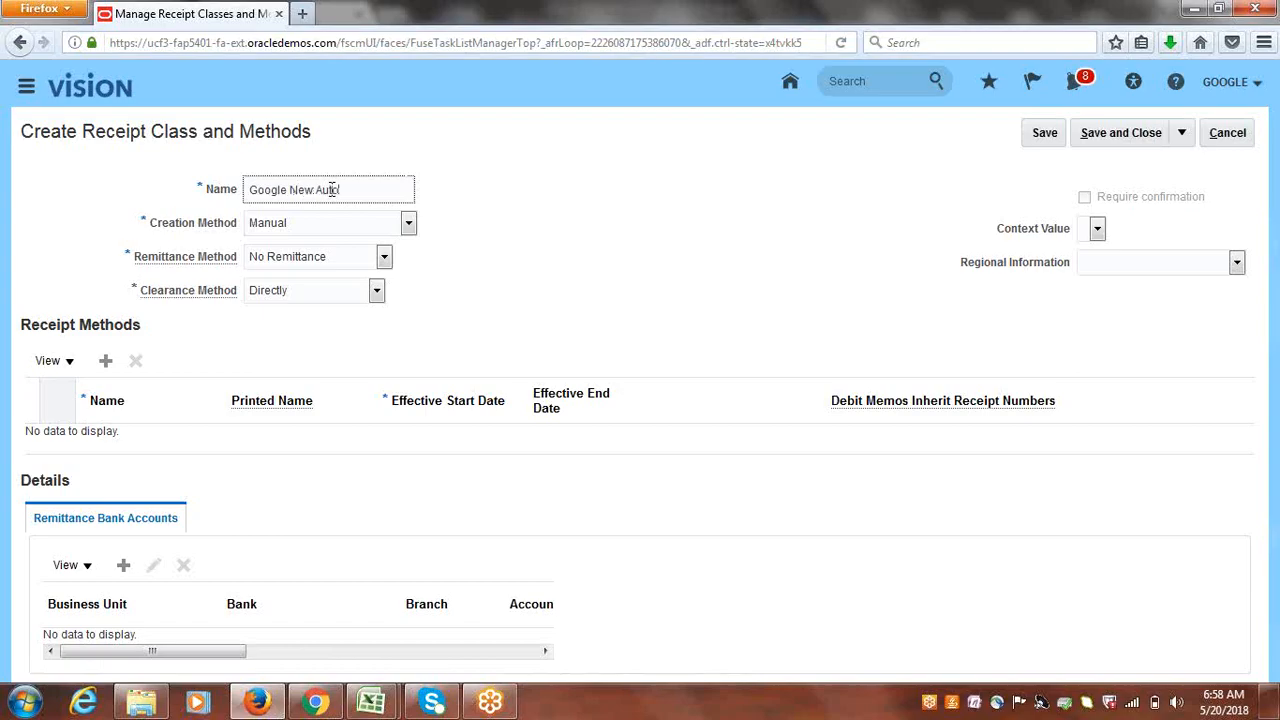
{"action": "type", "text": "Google New.Automatic"}
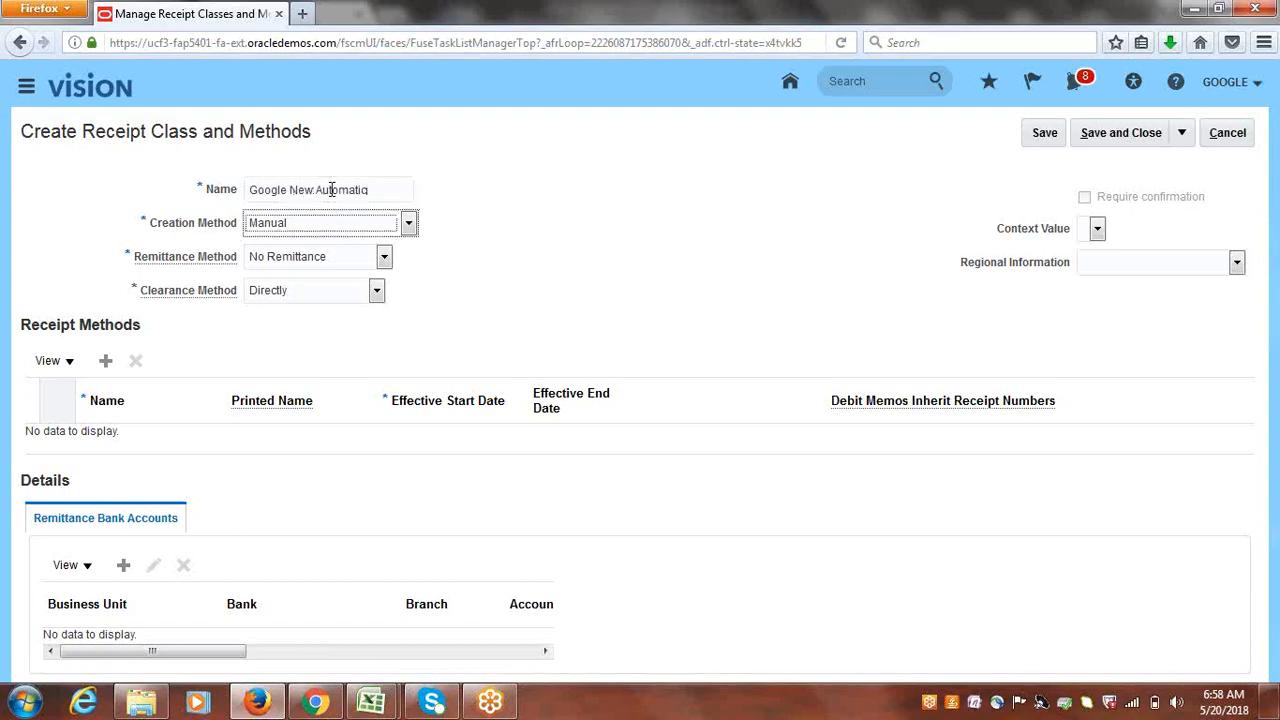
{"action": "left_click", "coordinate": [408, 222]}
{"action": "left_click", "coordinate": [298, 245]}
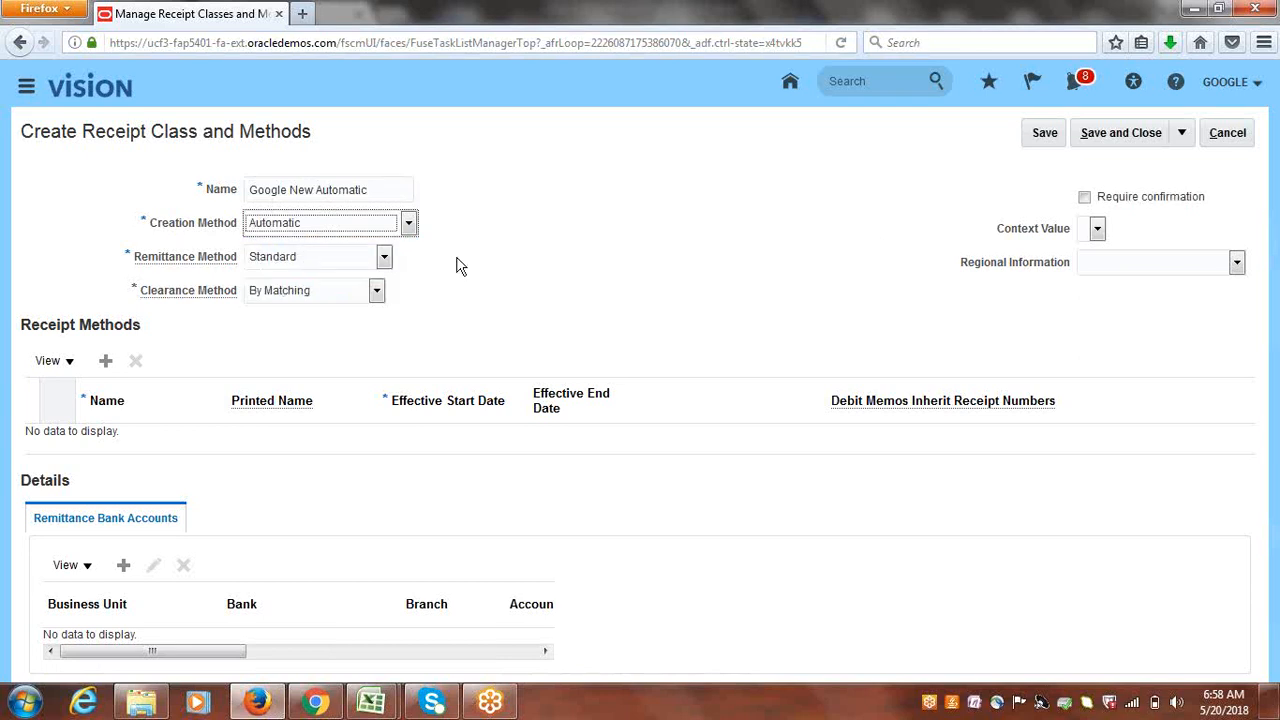
{"action": "left_click", "coordinate": [1085, 197]}
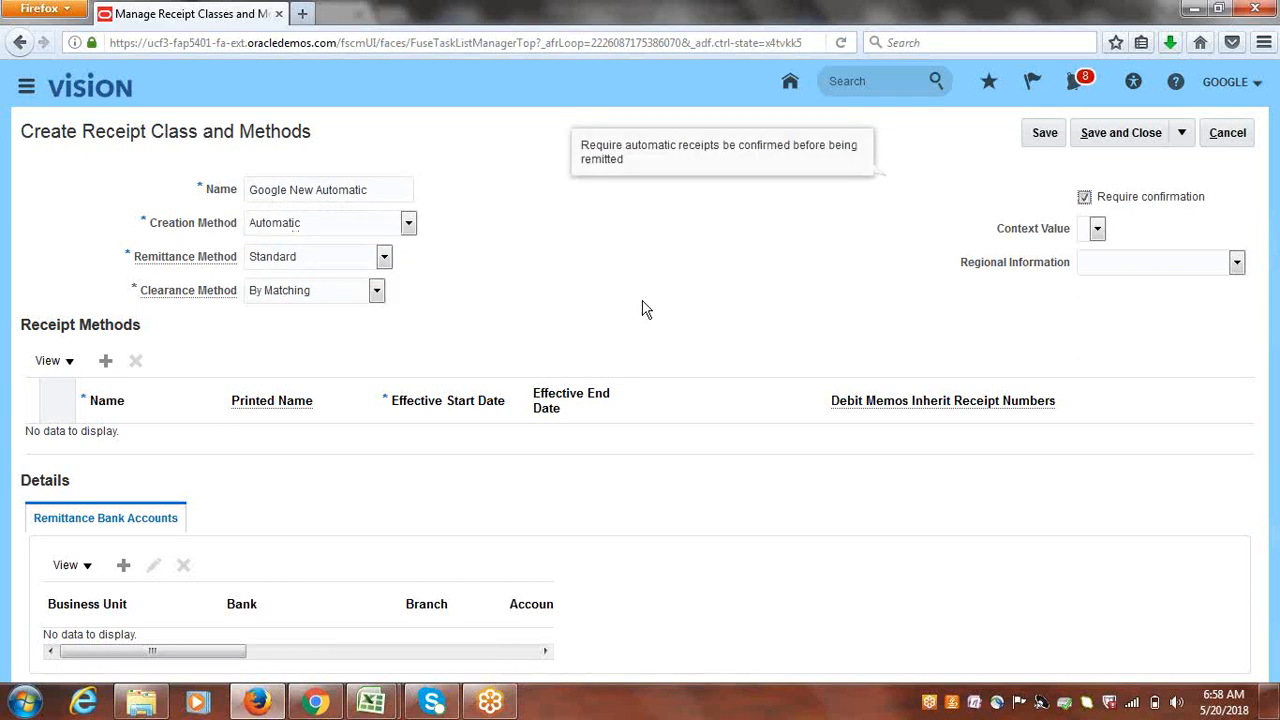
- Add a receipt method named Google BankTransfers
{"action": "left_click", "coordinate": [105, 361]}
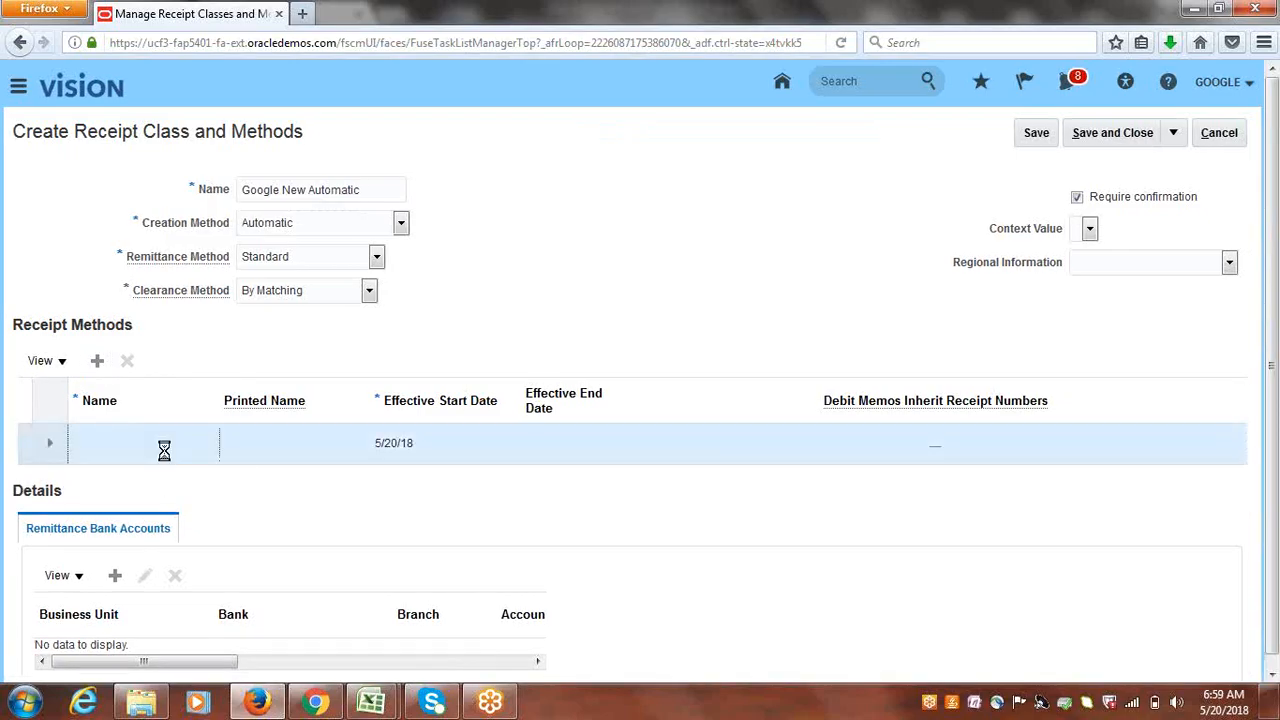
{"action": "left_click", "coordinate": [166, 450]}
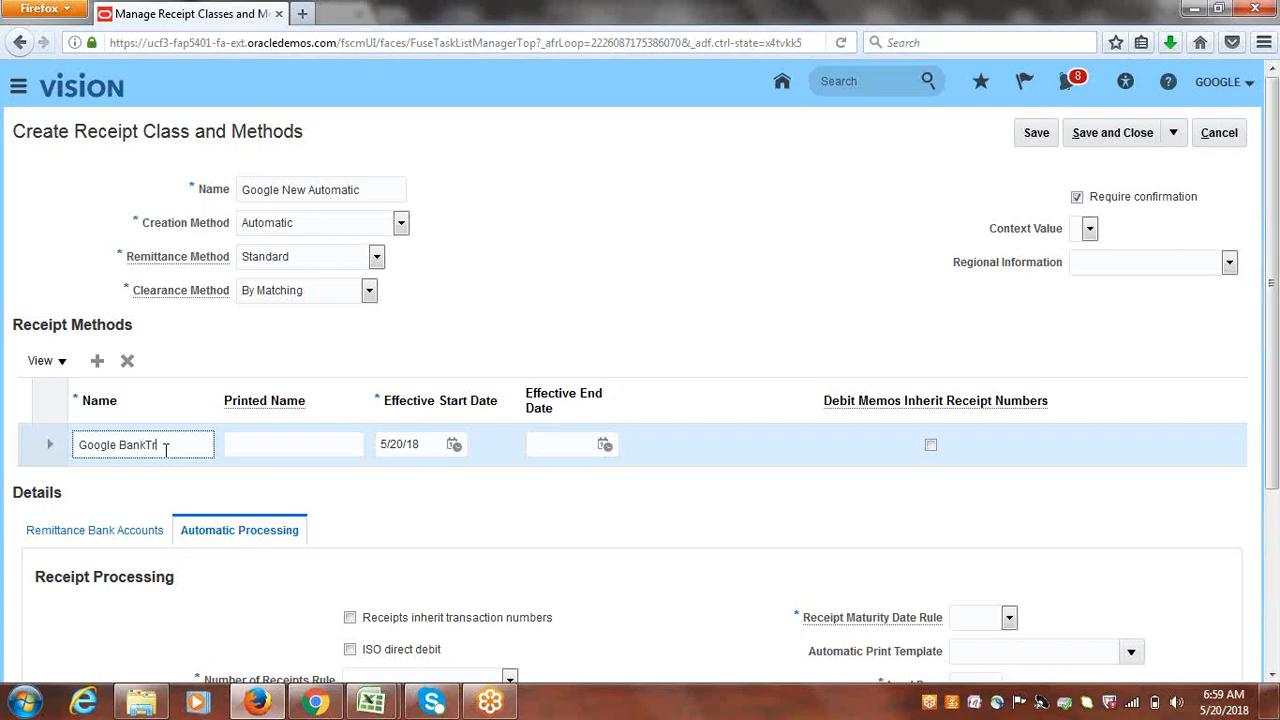
{"action": "type", "text": "Google BankTransfers"}
{"action": "key", "text": "Tab"}
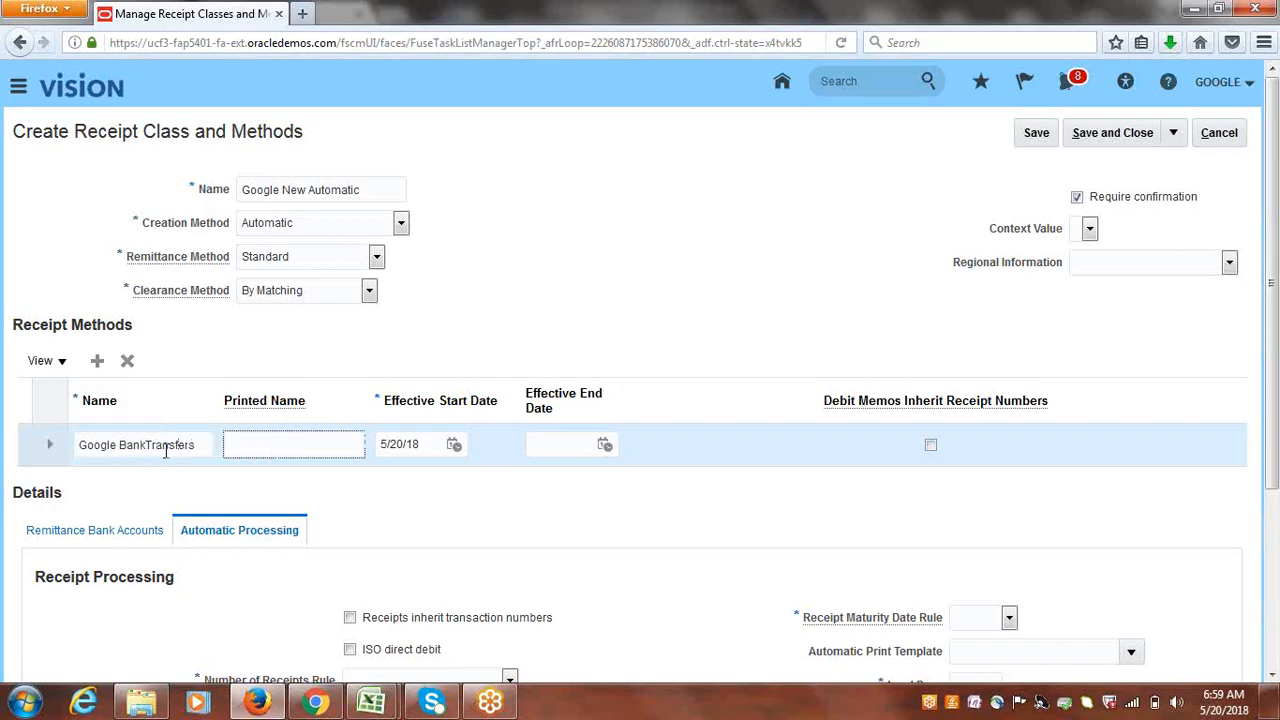
- Set inherited numbers, One per Invoice, Bank Account Transfer, Earliest maturity, lead days 0; add a remittance account
{"action": "scroll", "coordinate": [490, 435], "scroll_direction": "down", "scroll_amount": 3}
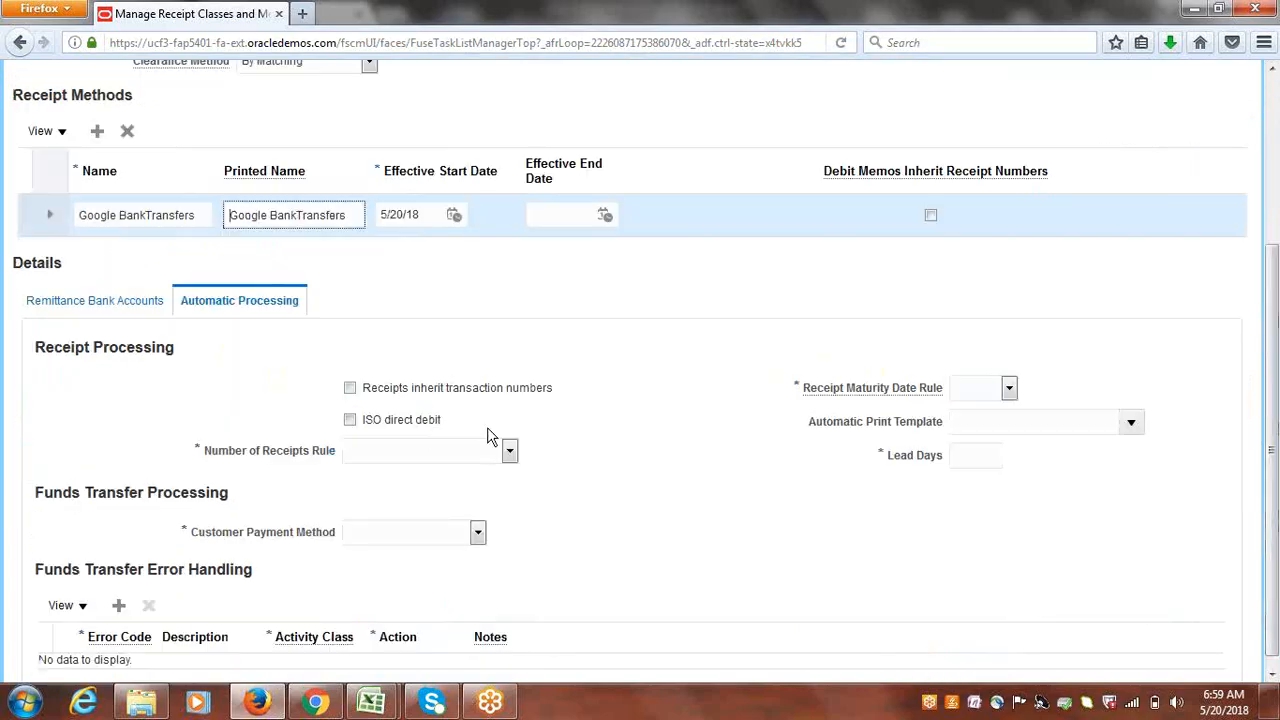
{"action": "left_click", "coordinate": [350, 388]}
{"action": "left_click", "coordinate": [510, 451]}
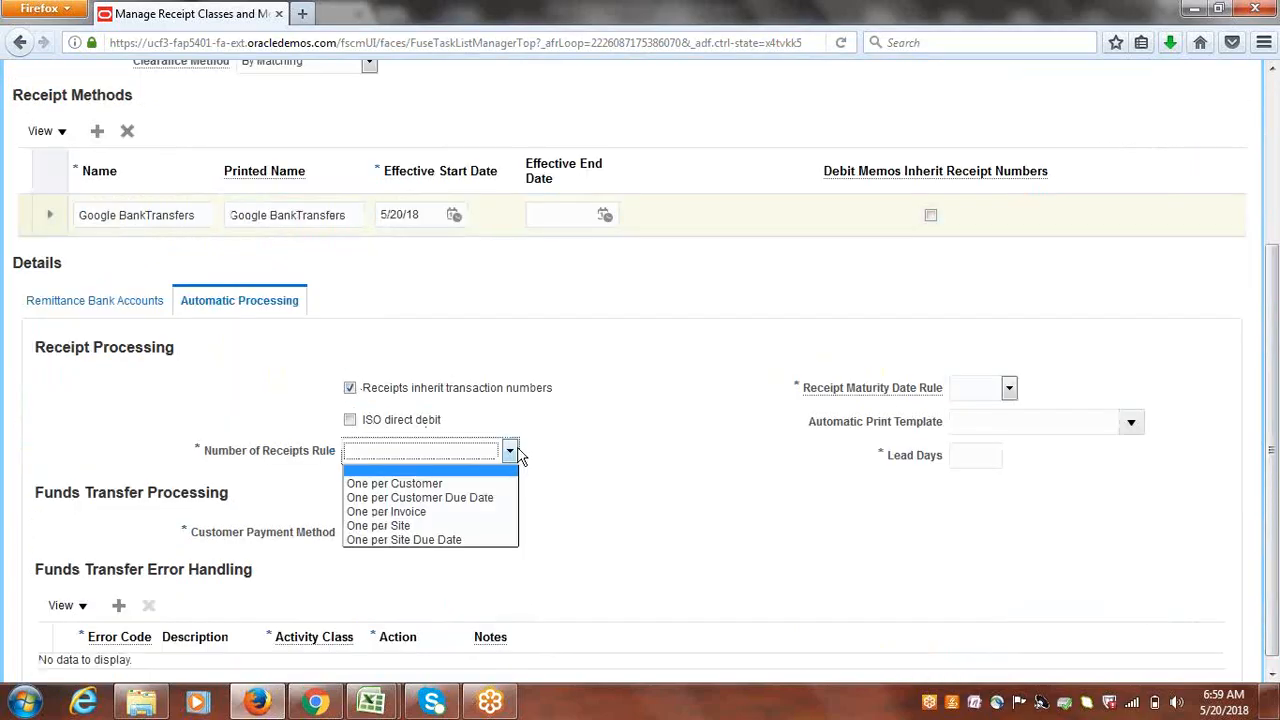
{"action": "left_click", "coordinate": [406, 511]}
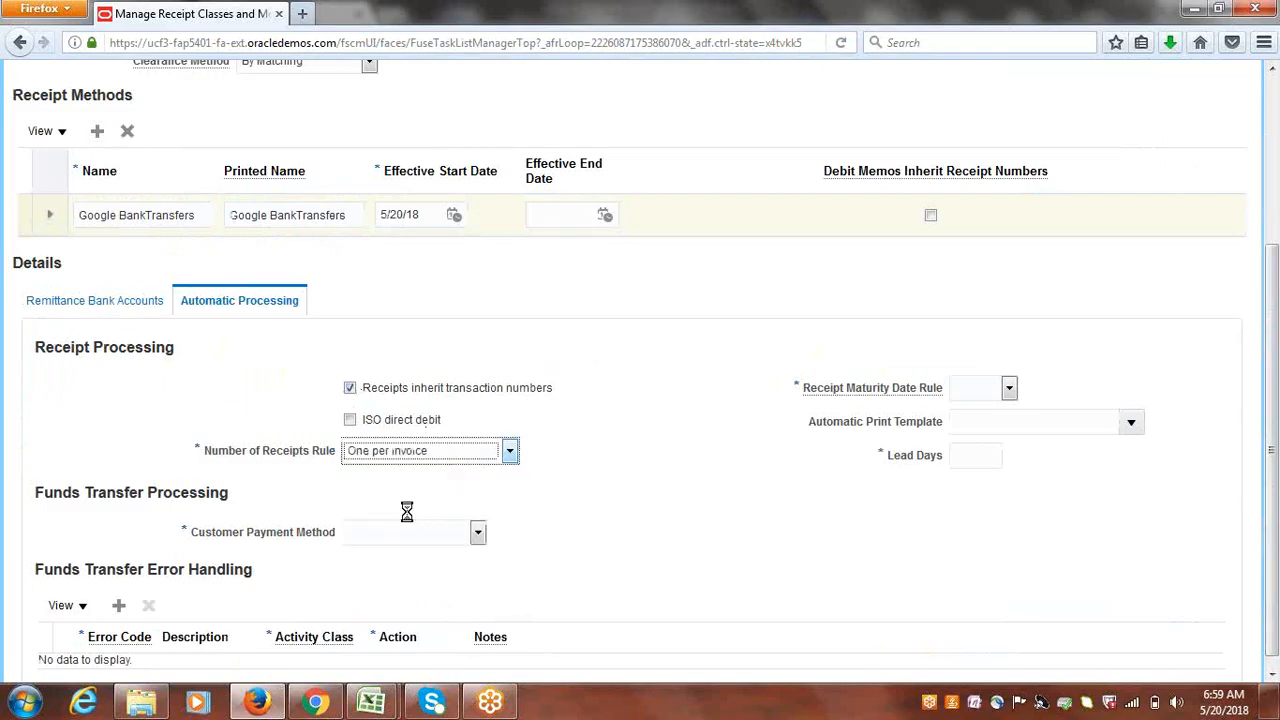
{"action": "left_click", "coordinate": [478, 532]}
{"action": "left_click", "coordinate": [458, 565]}
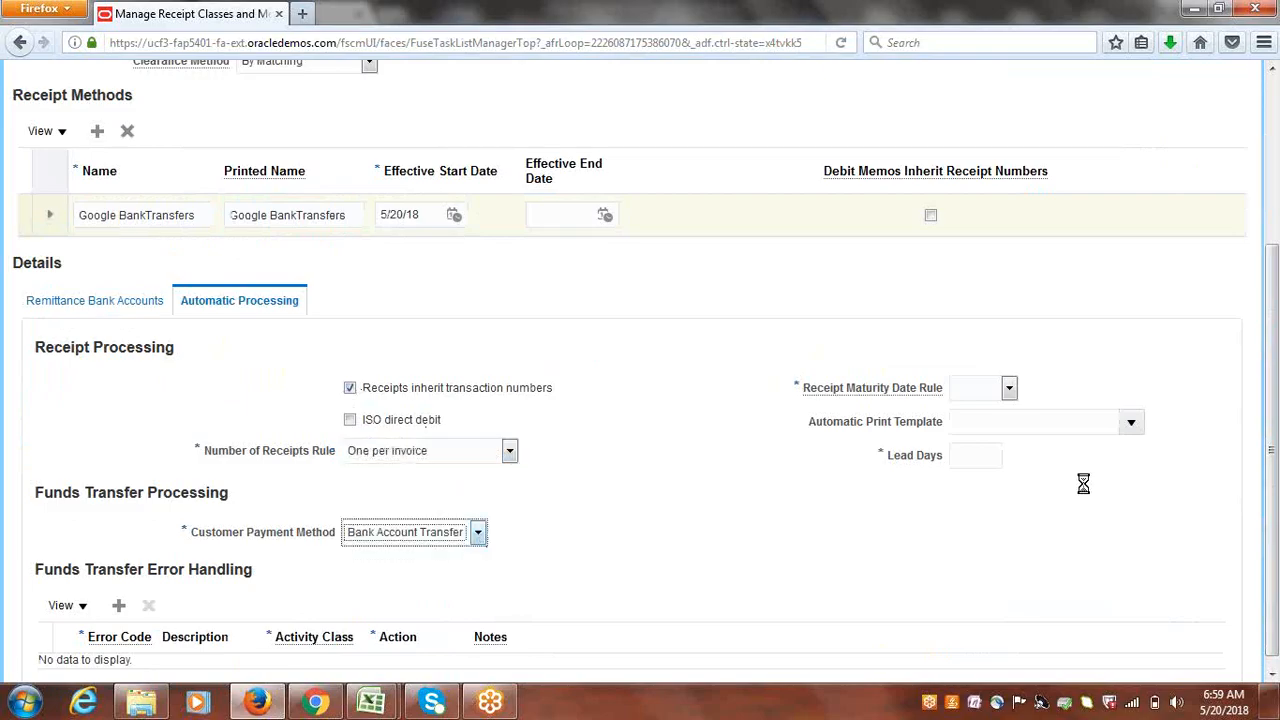
{"action": "left_click", "coordinate": [1010, 388]}
{"action": "left_click", "coordinate": [995, 420]}
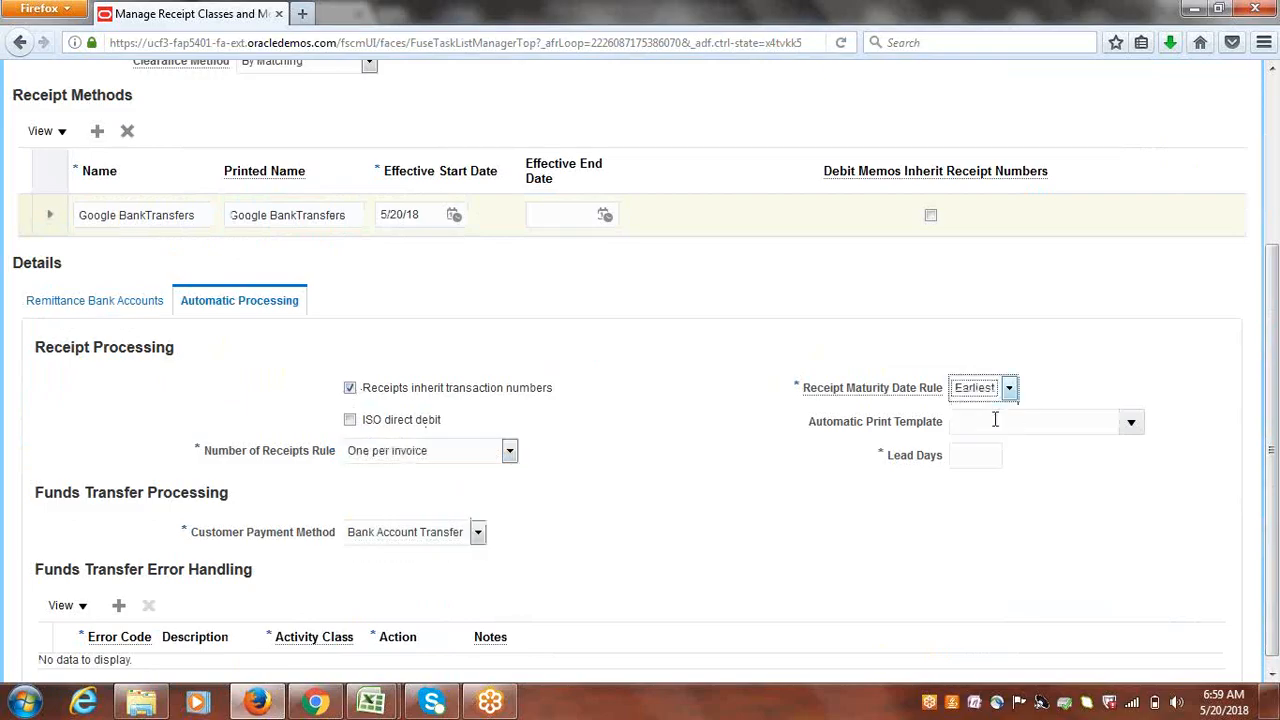
{"action": "left_click", "coordinate": [991, 455]}
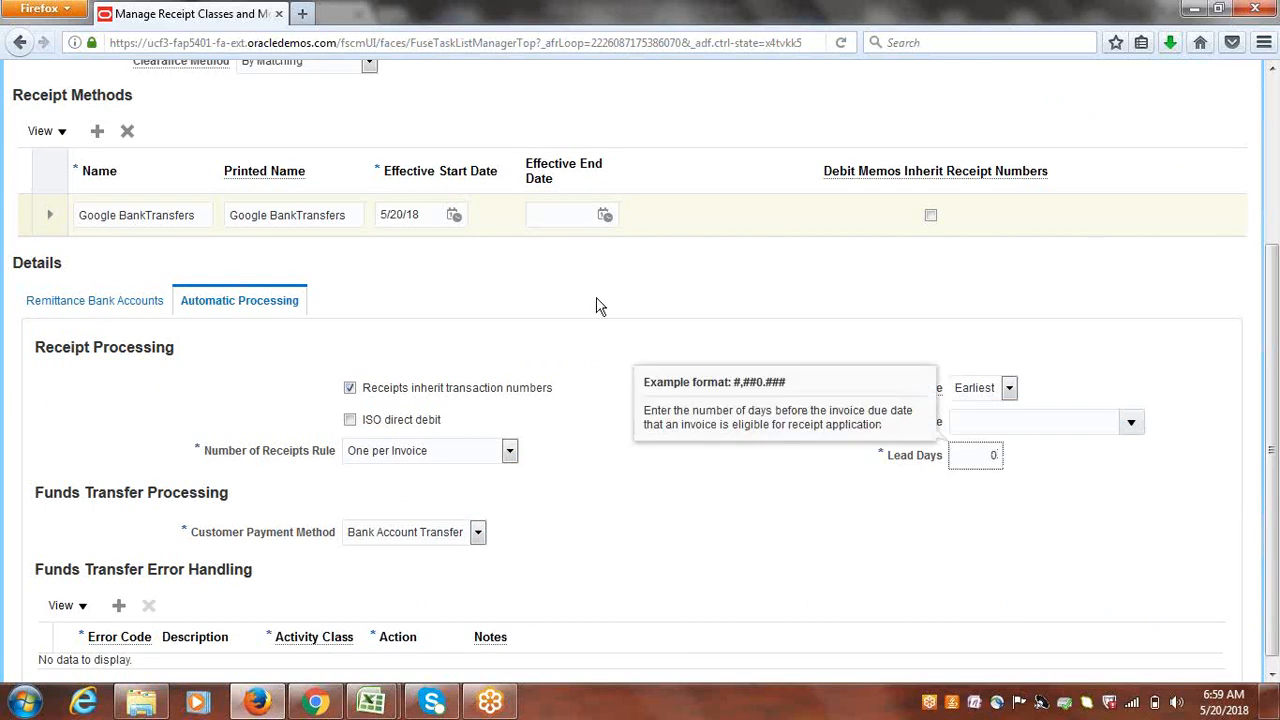
{"action": "left_click", "coordinate": [98, 299]}
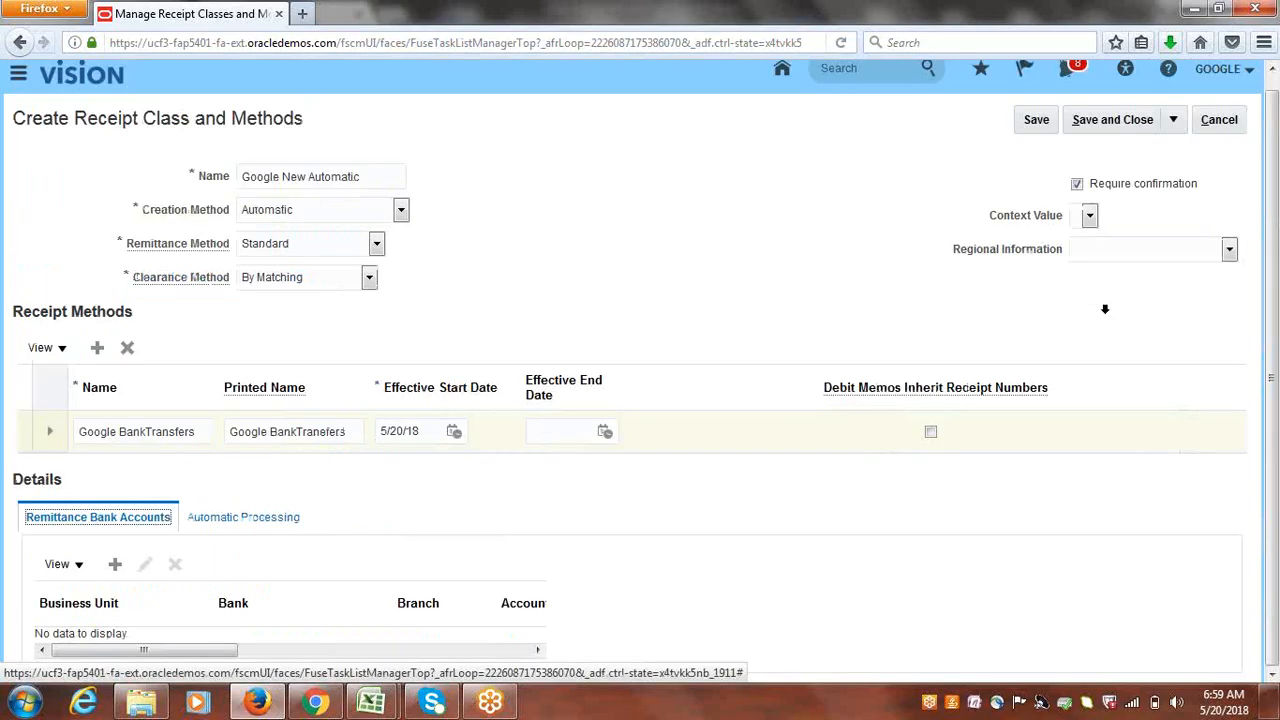
{"action": "left_click", "coordinate": [116, 564]}
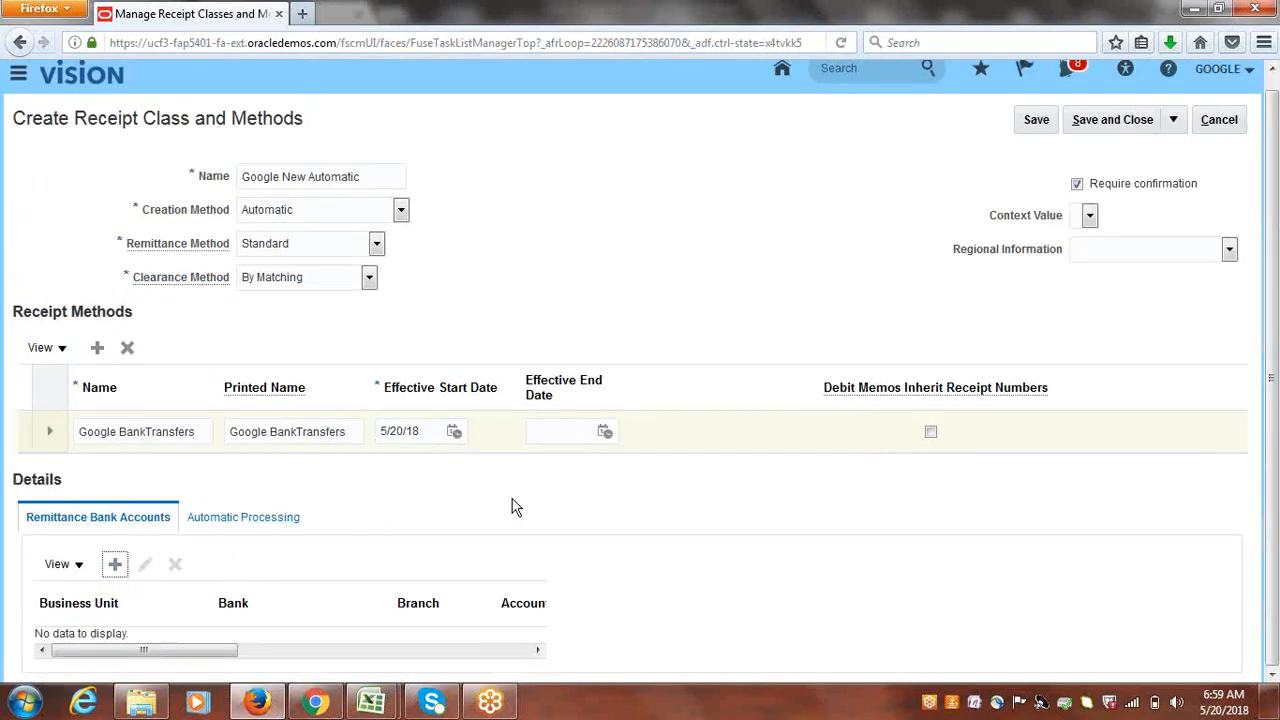
- Choose Google US Business Unit, Google Bank and the Google Corporate Account
{"action": "left_click", "coordinate": [508, 193]}
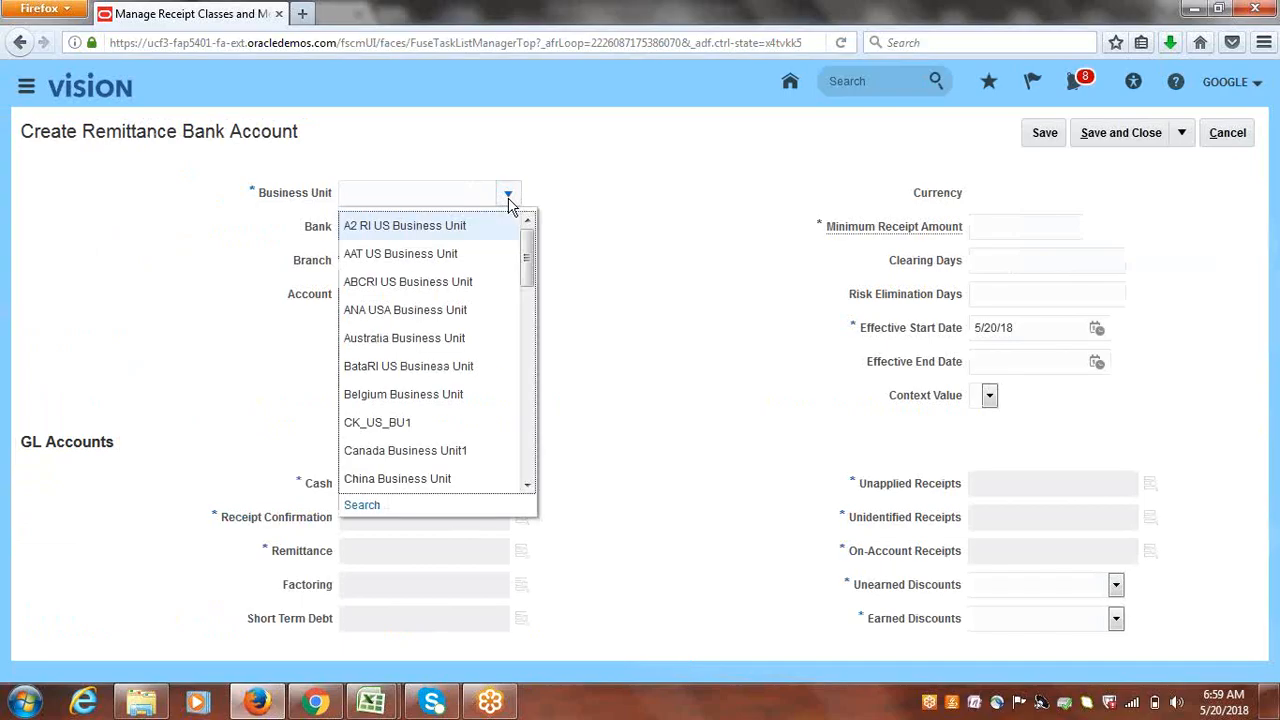
{"action": "left_click_drag", "start_coordinate": [527, 266], "coordinate": [527, 334]}
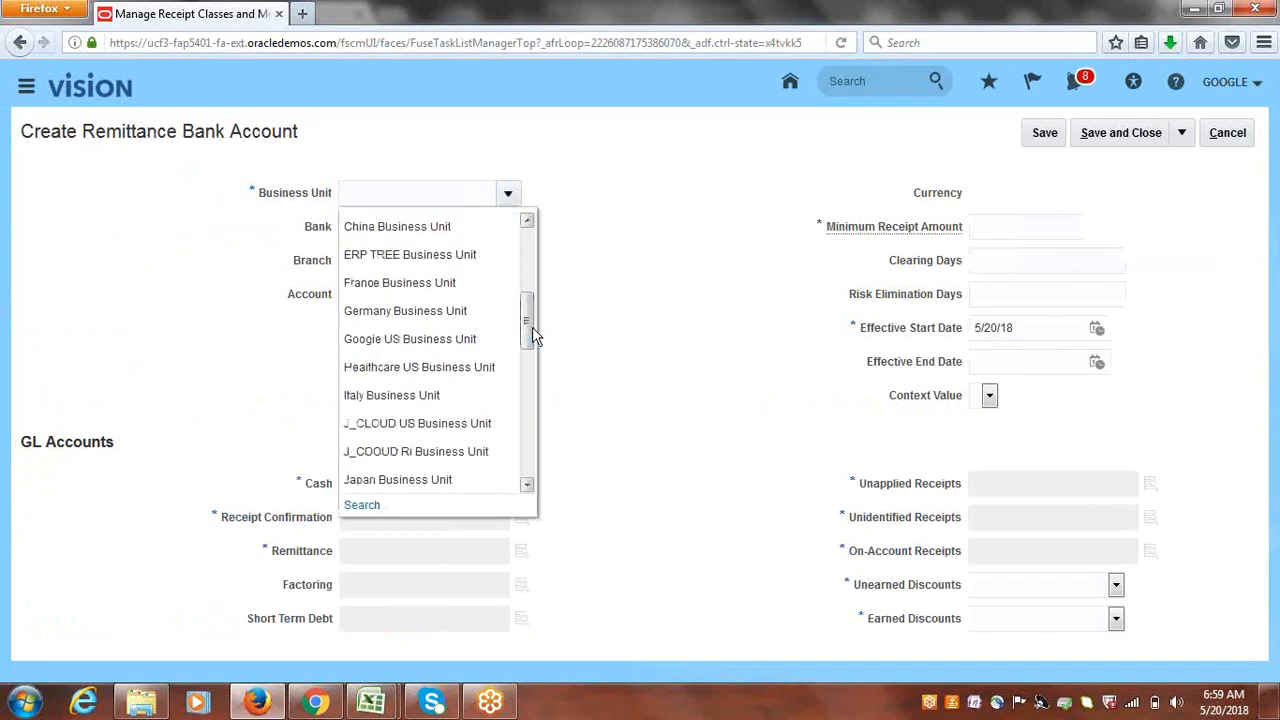
{"action": "left_click", "coordinate": [439, 350]}
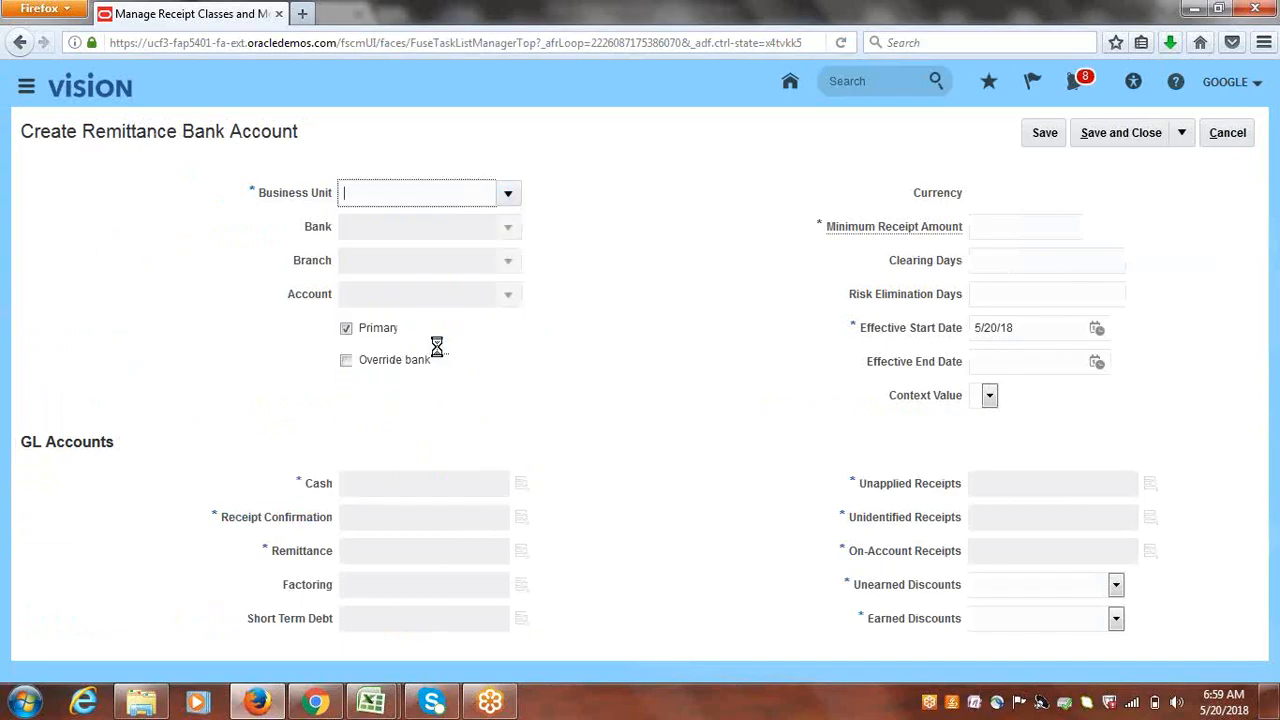
{"action": "left_click", "coordinate": [509, 227]}
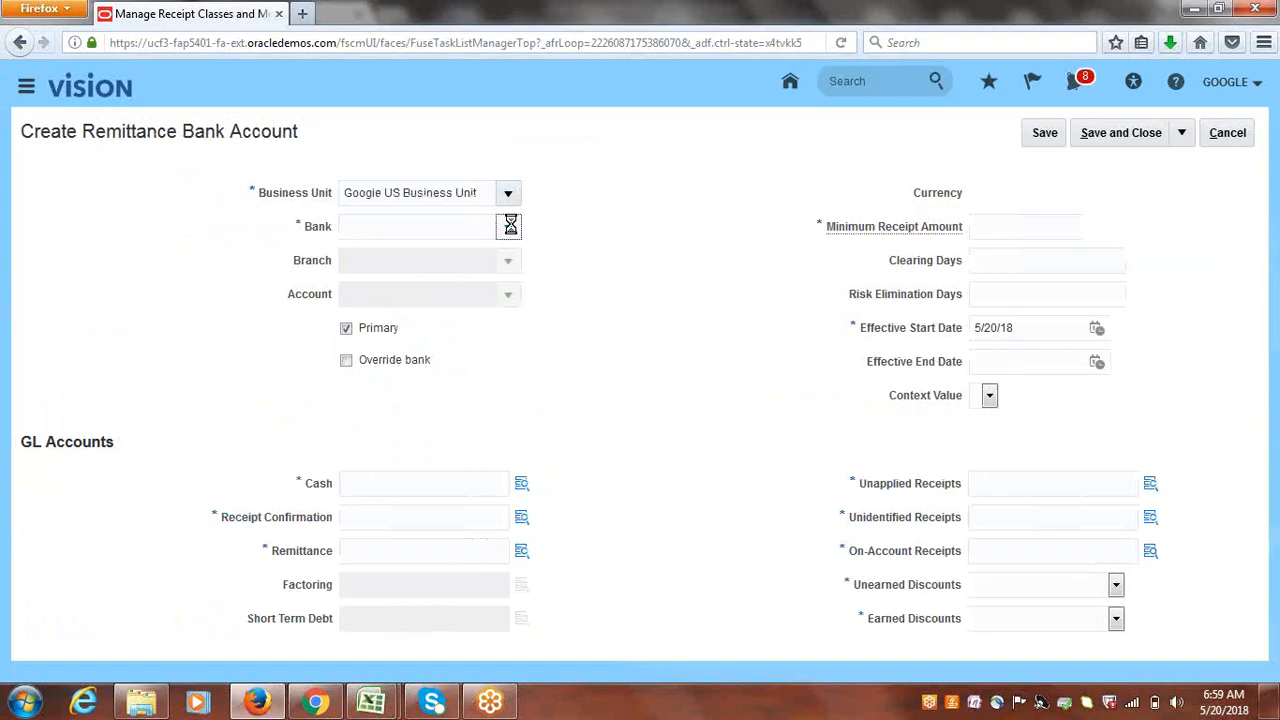
{"action": "left_click", "coordinate": [403, 258]}
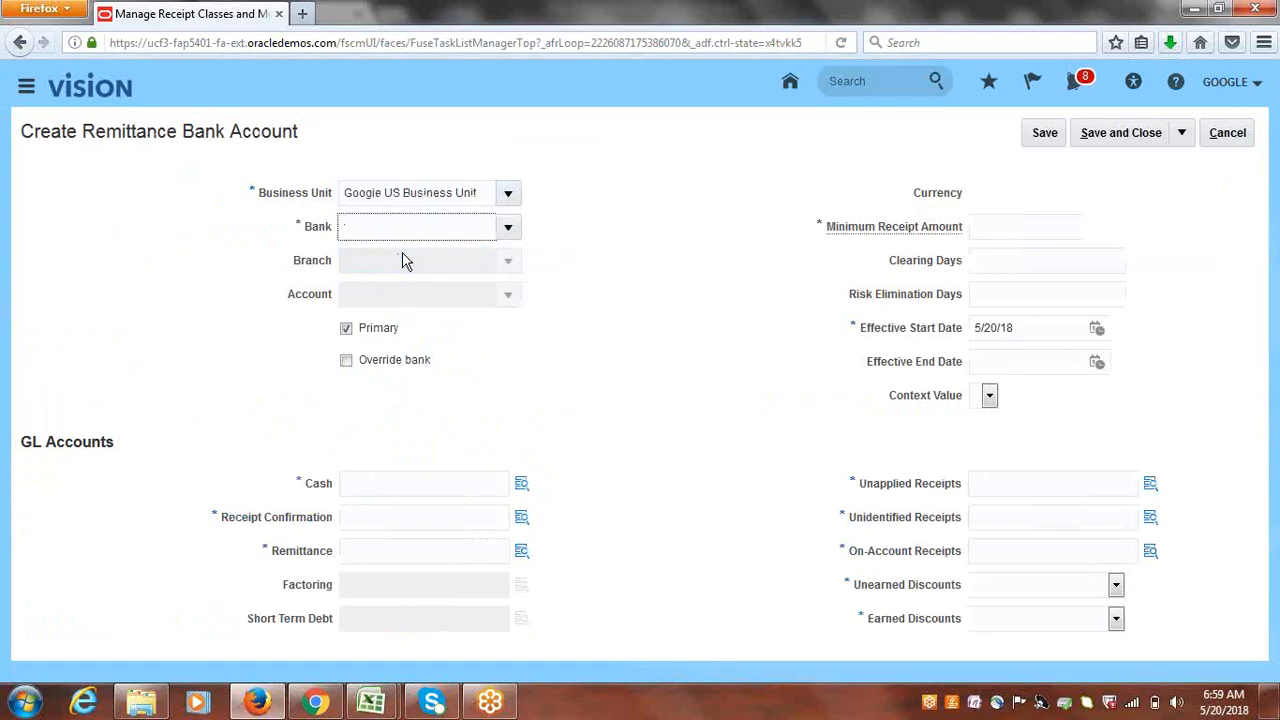
{"action": "left_click", "coordinate": [510, 297]}
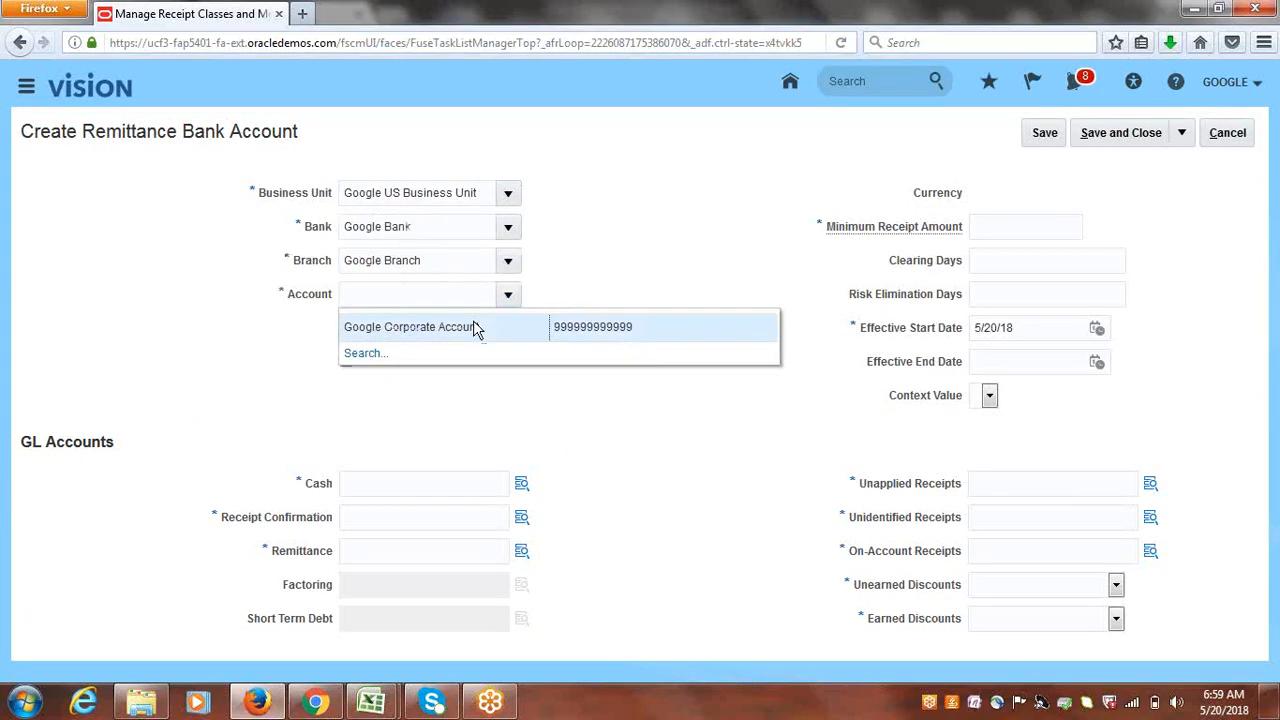
{"action": "left_click", "coordinate": [473, 324]}
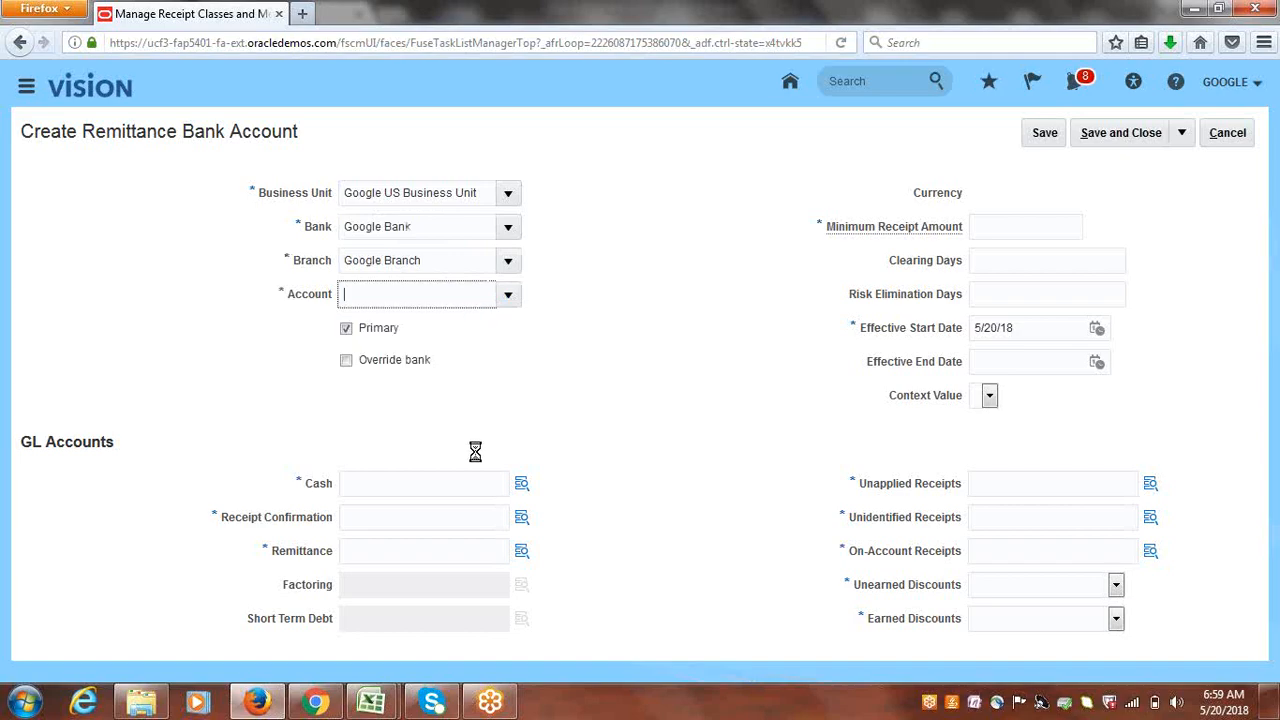
{"action": "triple_click", "coordinate": [470, 486]}
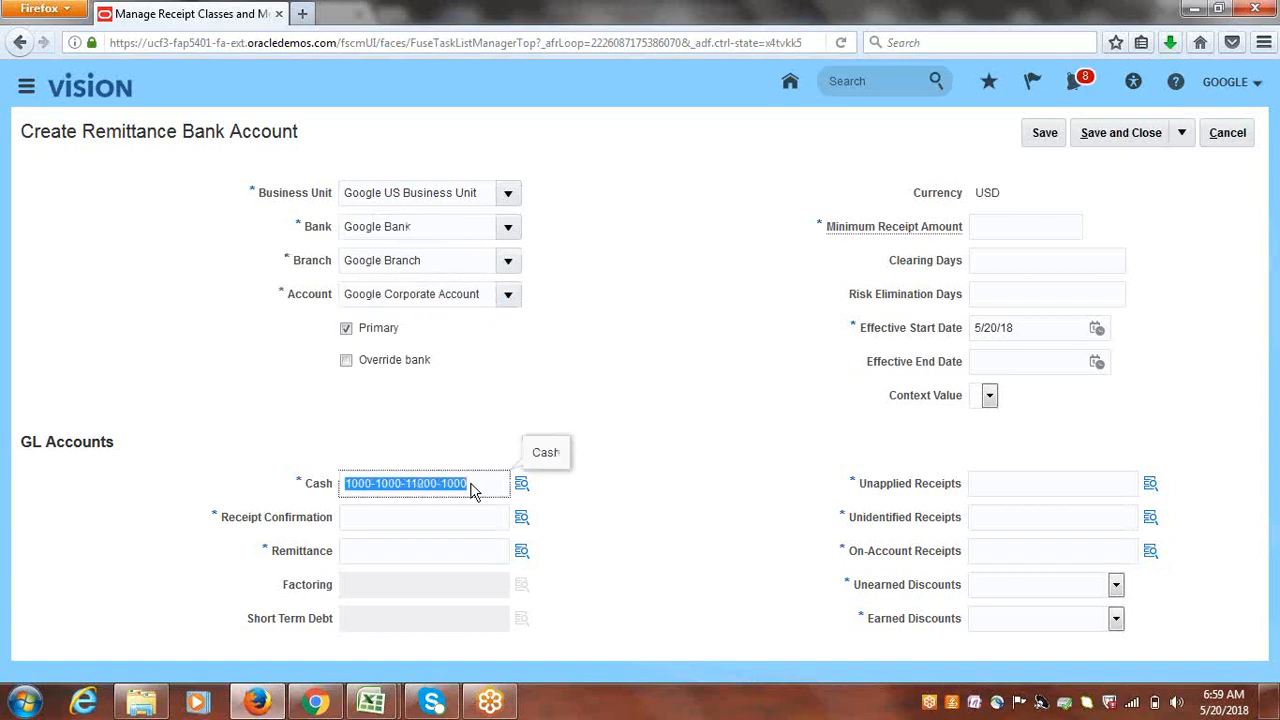
{"action": "key", "text": "ctrl+c"}
{"action": "left_click", "coordinate": [461, 526]}
{"action": "key", "text": "ctrl+v"}
{"action": "left_click", "coordinate": [436, 543]}
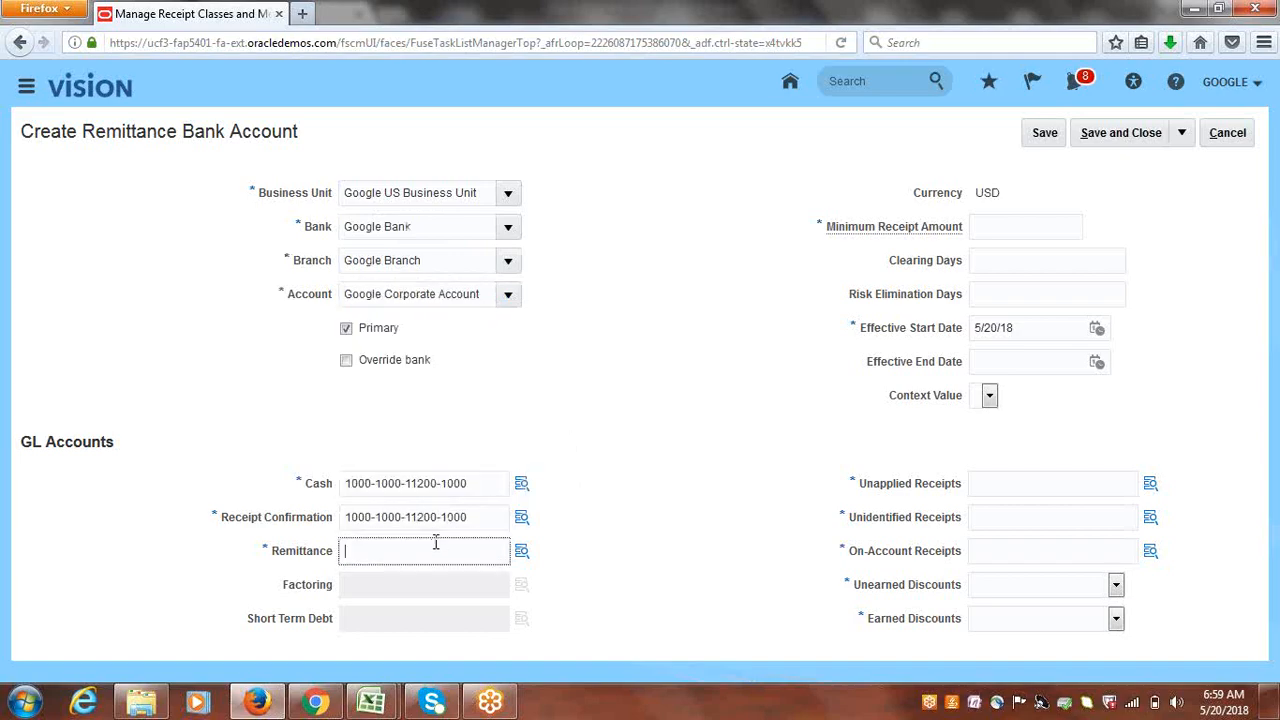
{"action": "key", "text": "ctrl+v"}
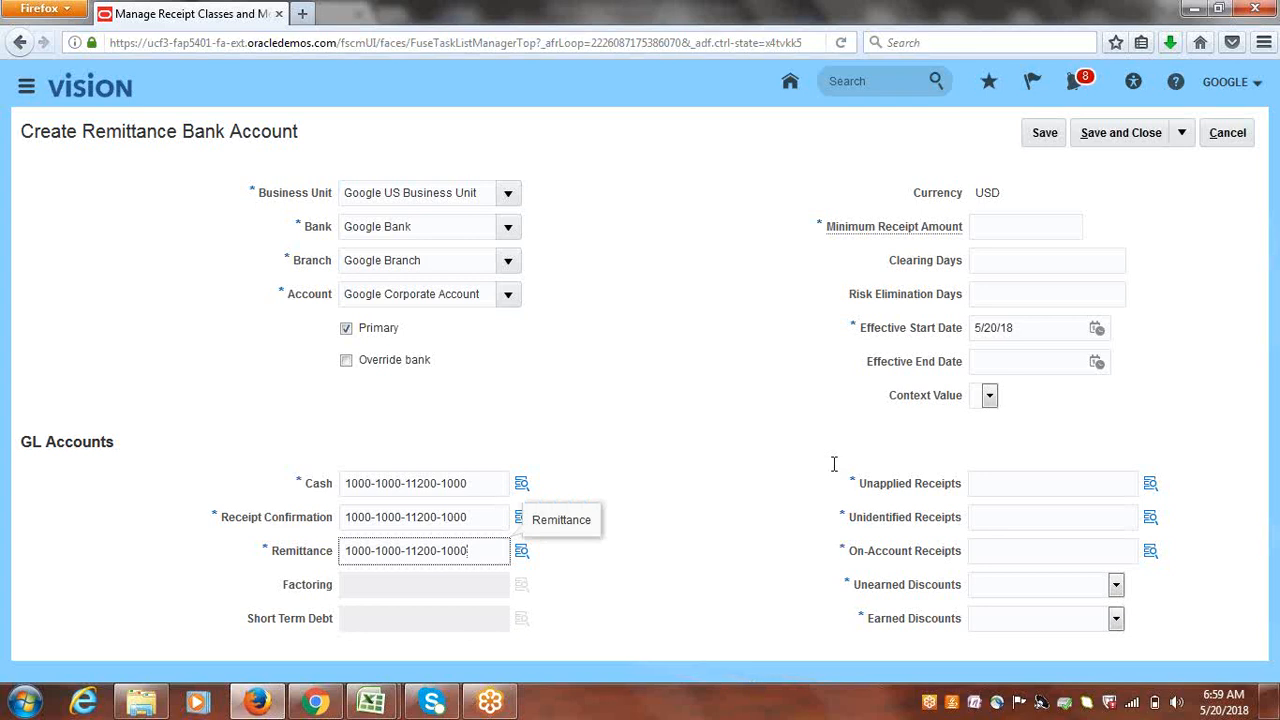
{"action": "key", "text": "Tab"}
{"action": "key", "text": "ctrl+v"}
{"action": "left_click", "coordinate": [990, 518]}
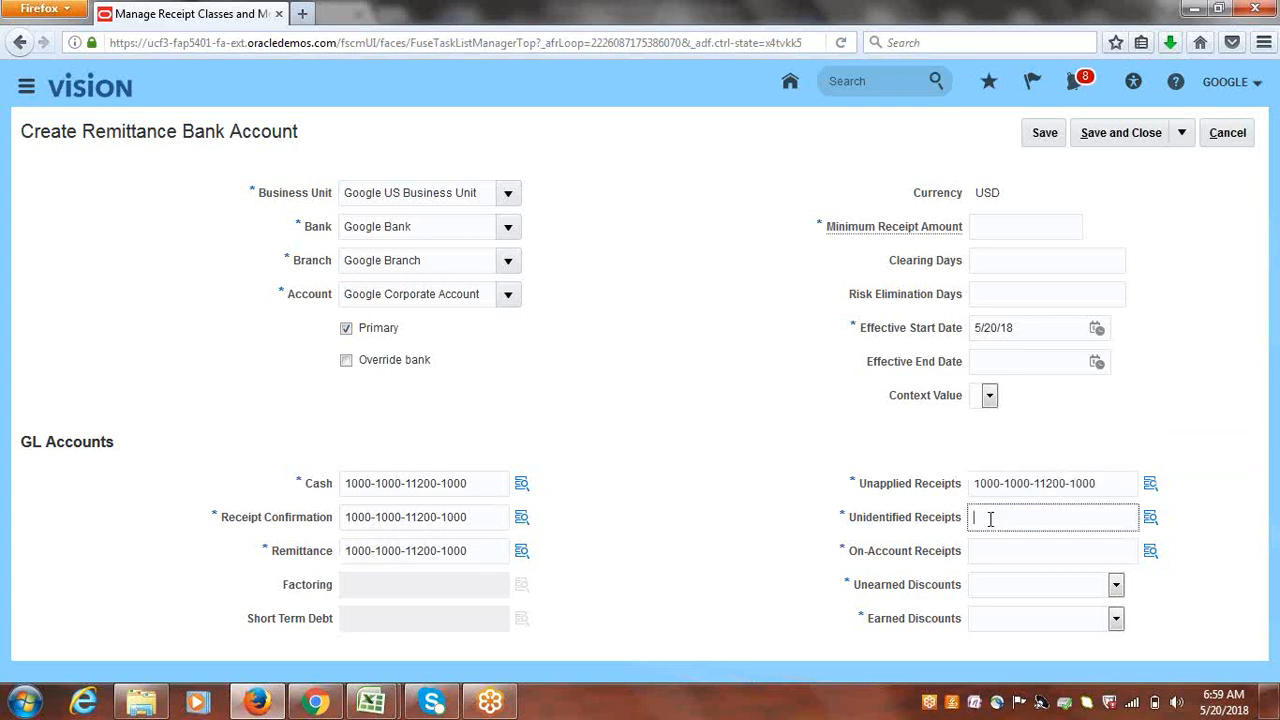
{"action": "key", "text": "ctrl+v"}
{"action": "left_click", "coordinate": [994, 550]}
{"action": "key", "text": "ctrl+v"}
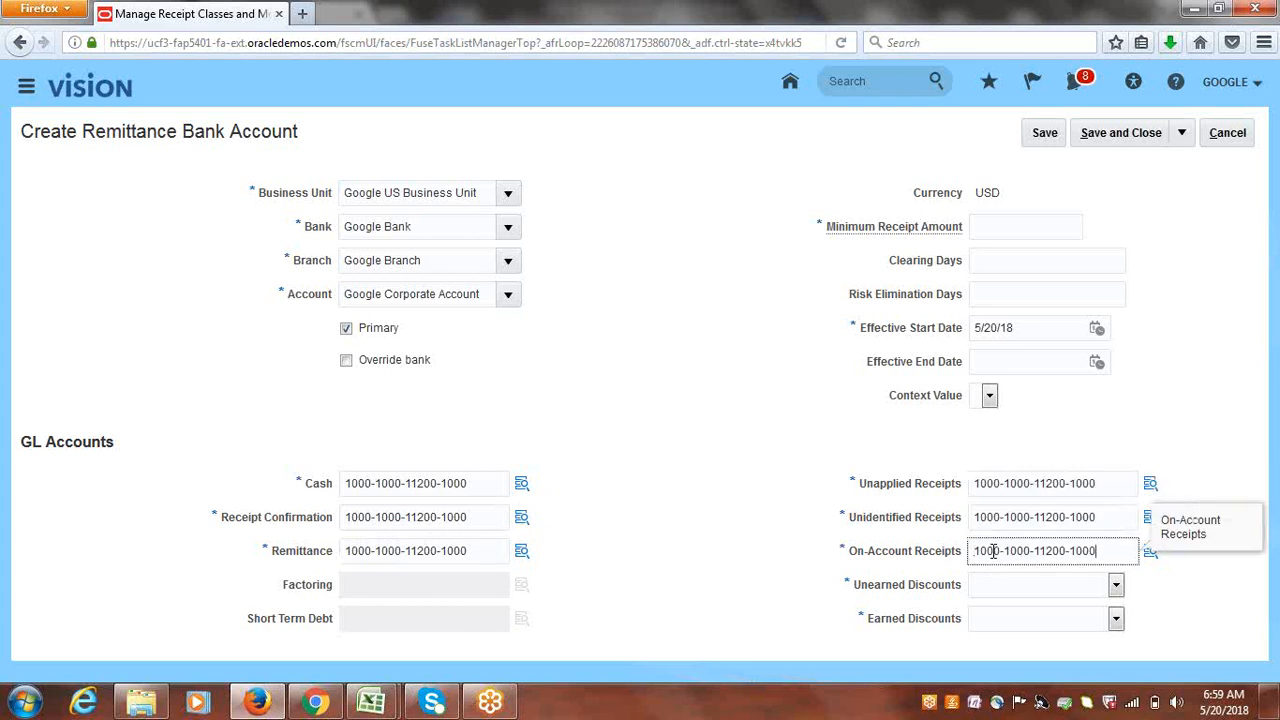
- Pick Unearned Discount and Earned Discount accounts, set minimum receipt amount 10, and save
{"action": "left_click", "coordinate": [1116, 585]}
{"action": "left_click", "coordinate": [1071, 608]}
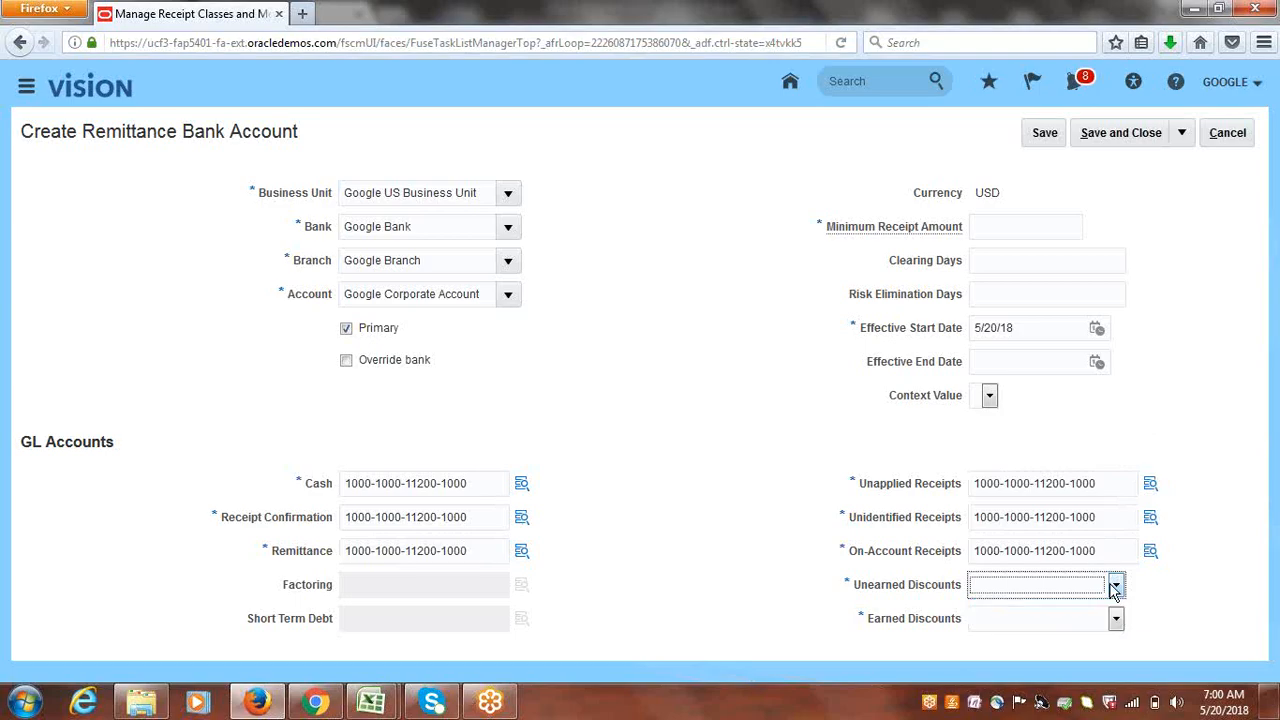
{"action": "left_click", "coordinate": [1116, 585]}
{"action": "left_click", "coordinate": [1100, 619]}
{"action": "left_click", "coordinate": [1116, 618]}
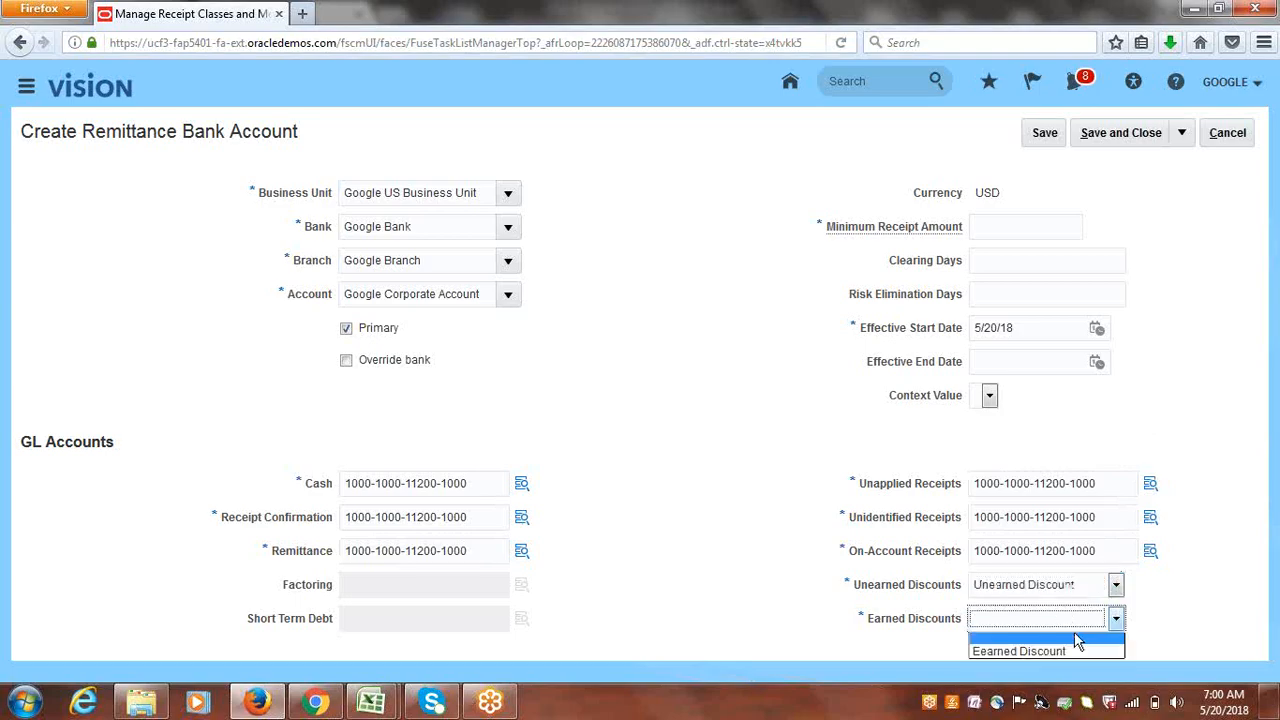
{"action": "left_click", "coordinate": [1072, 650]}
{"action": "left_click", "coordinate": [1024, 234]}
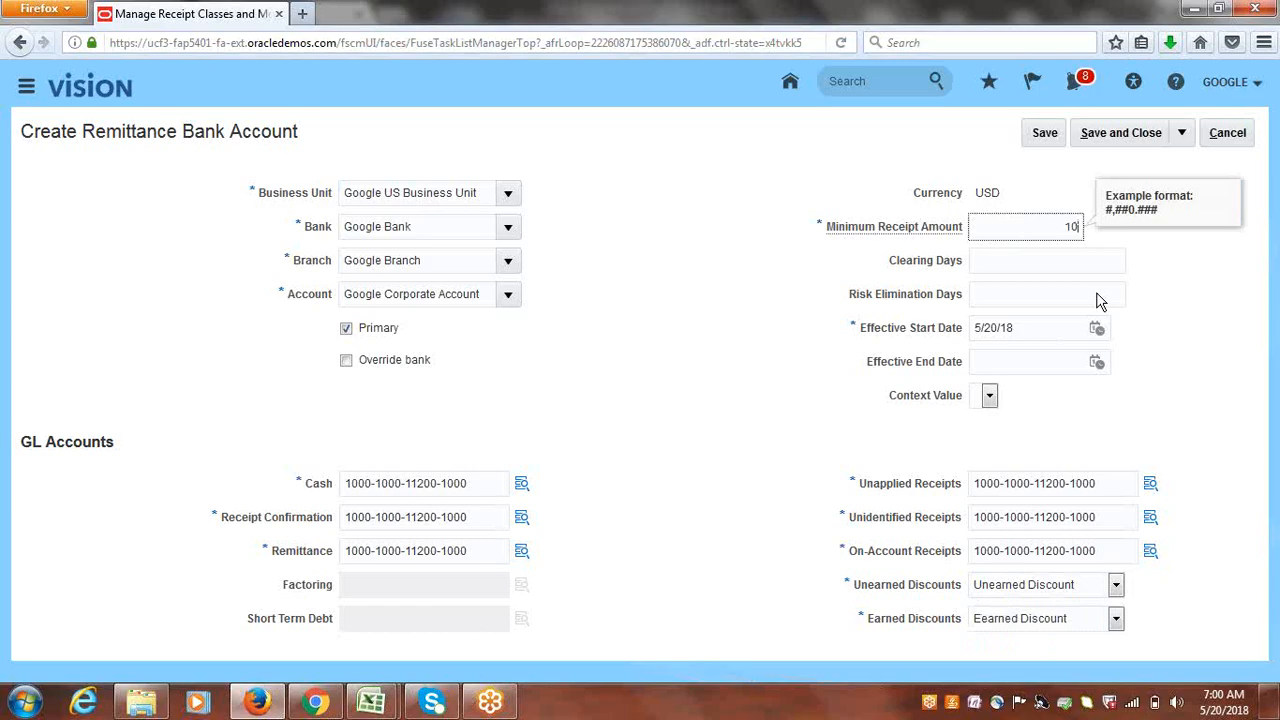
{"action": "left_click", "coordinate": [1245, 320]}
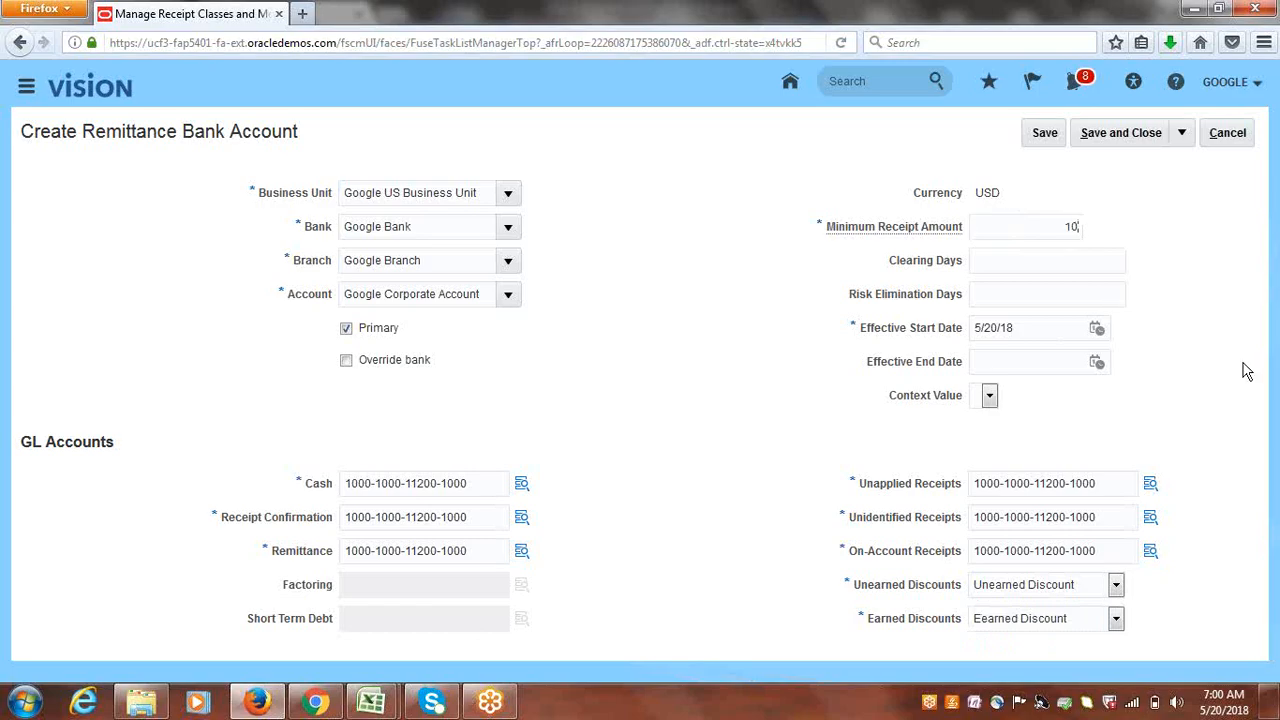
{"action": "left_click", "coordinate": [1140, 133]}
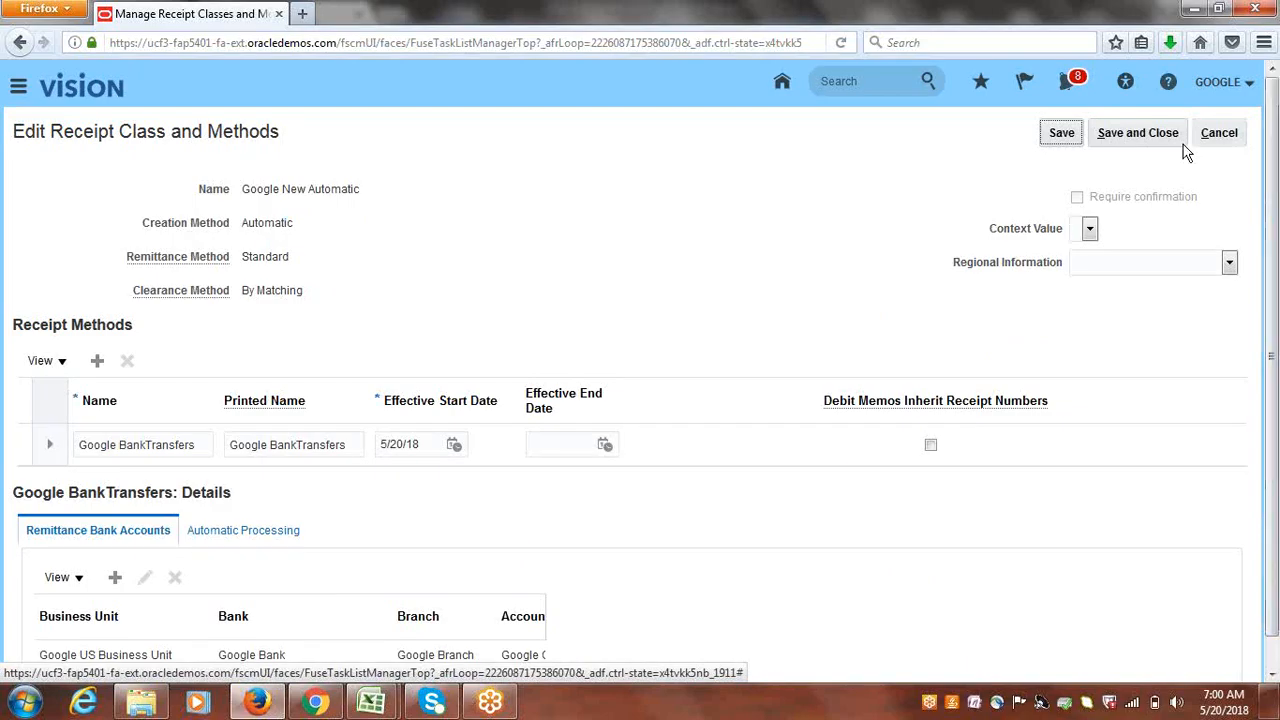
- Save the receipt class, then search the project tasks for 'manage customer' and show Manage Customers
{"action": "left_click", "coordinate": [1140, 134]}
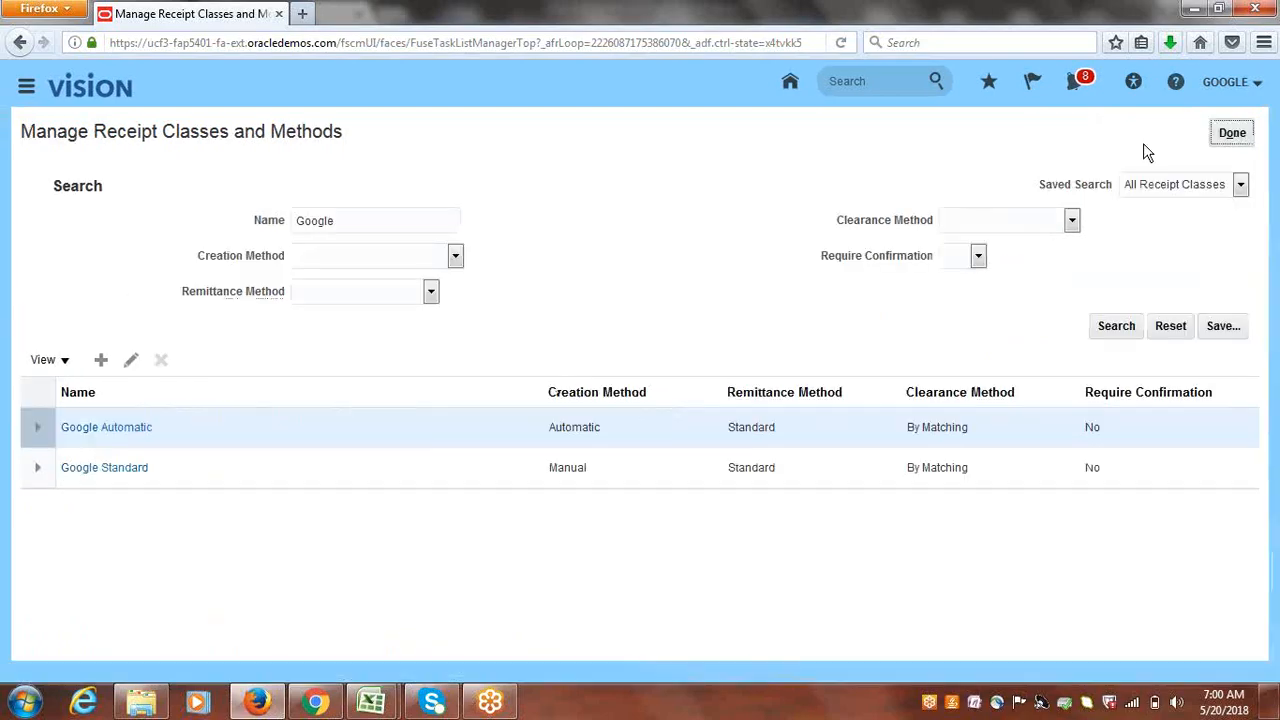
{"action": "left_click", "coordinate": [1240, 140]}
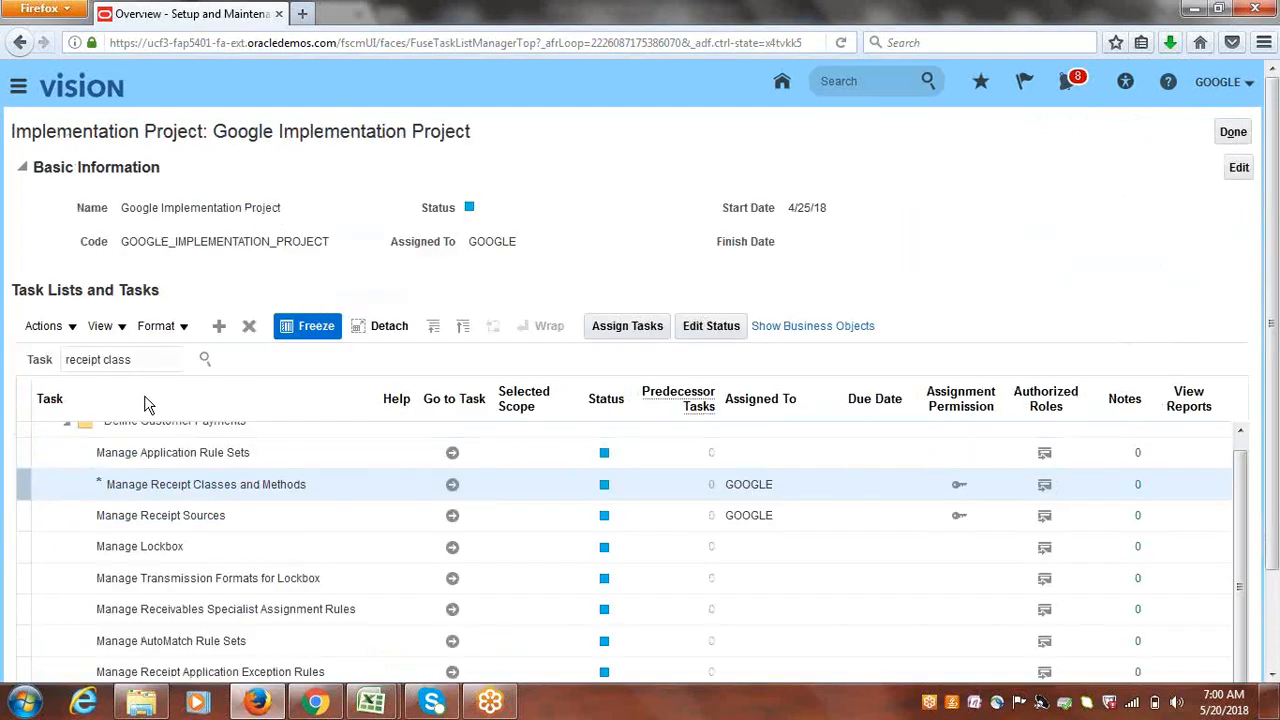
{"action": "triple_click", "coordinate": [140, 360]}
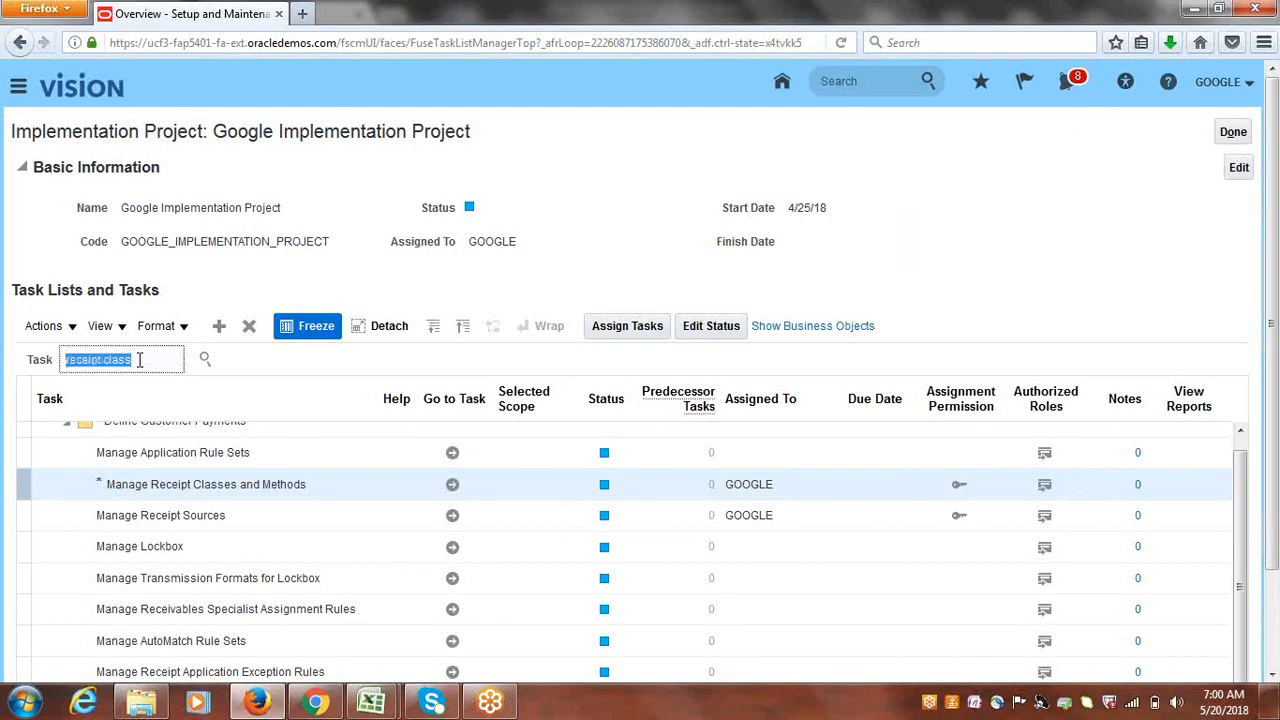
{"action": "type", "text": "manage cust"}
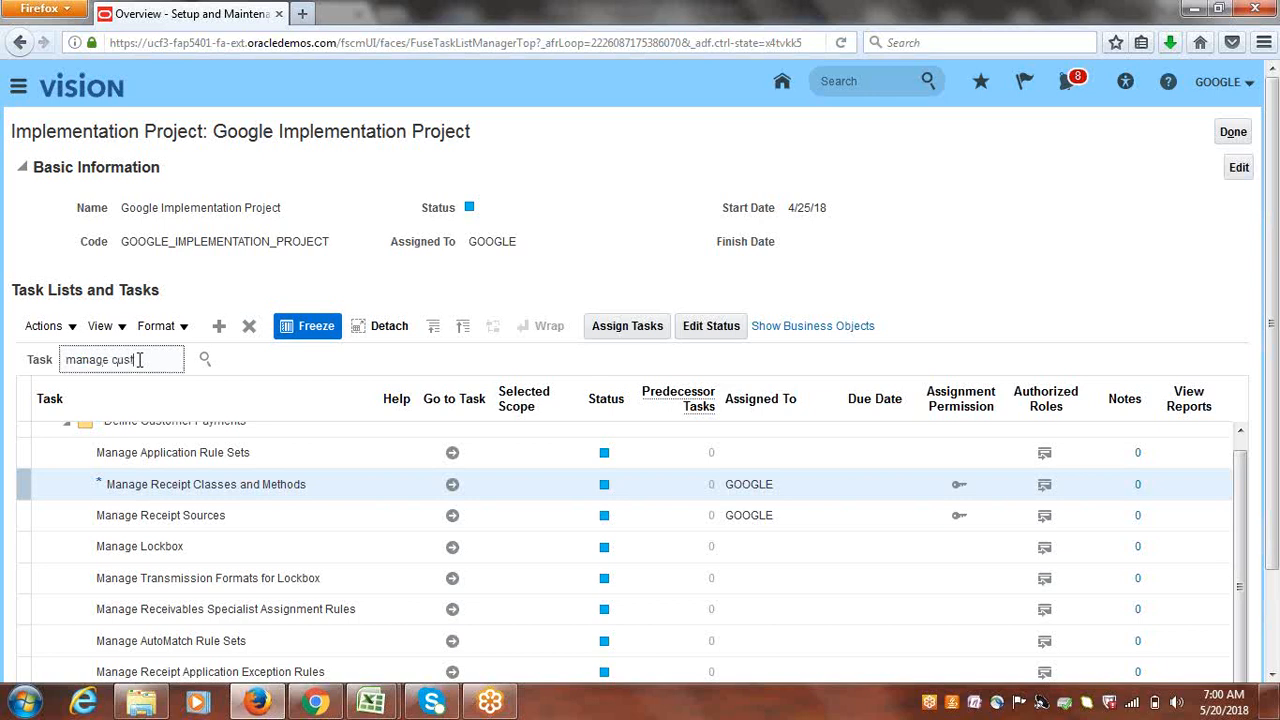
{"action": "type", "text": "omers"}
{"action": "key", "text": "Return"}
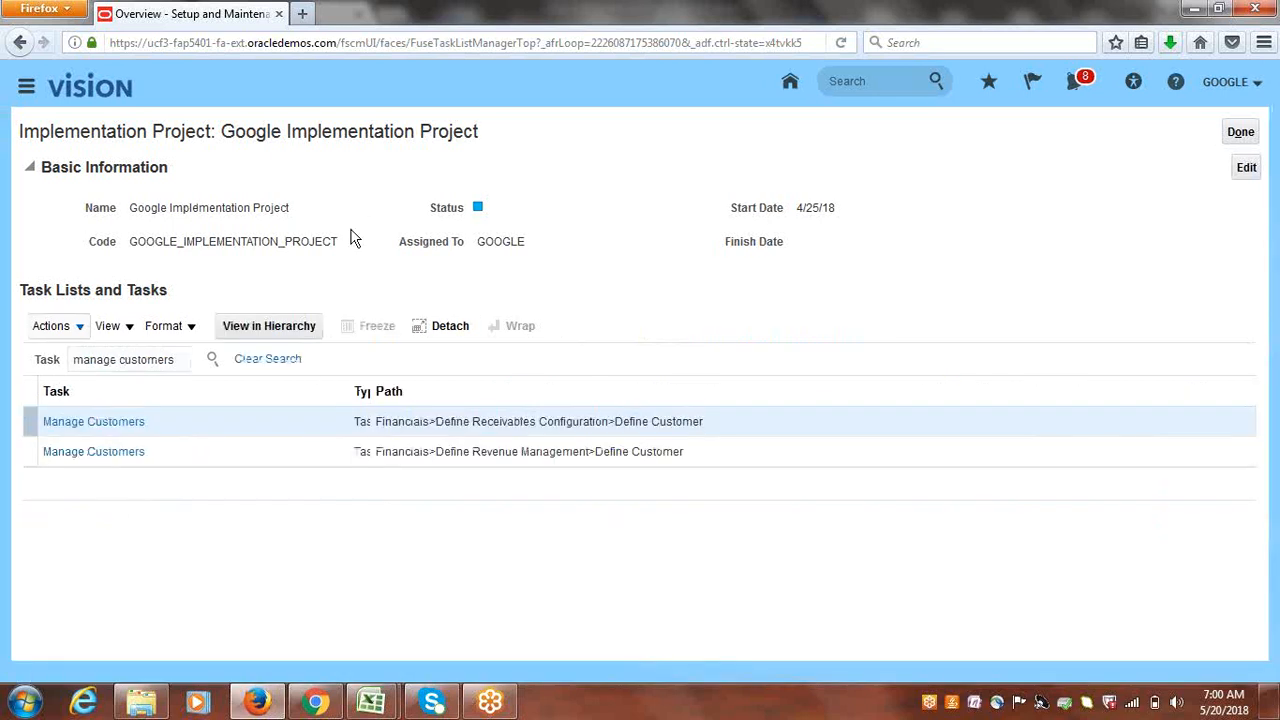
{"action": "left_click", "coordinate": [132, 423]}
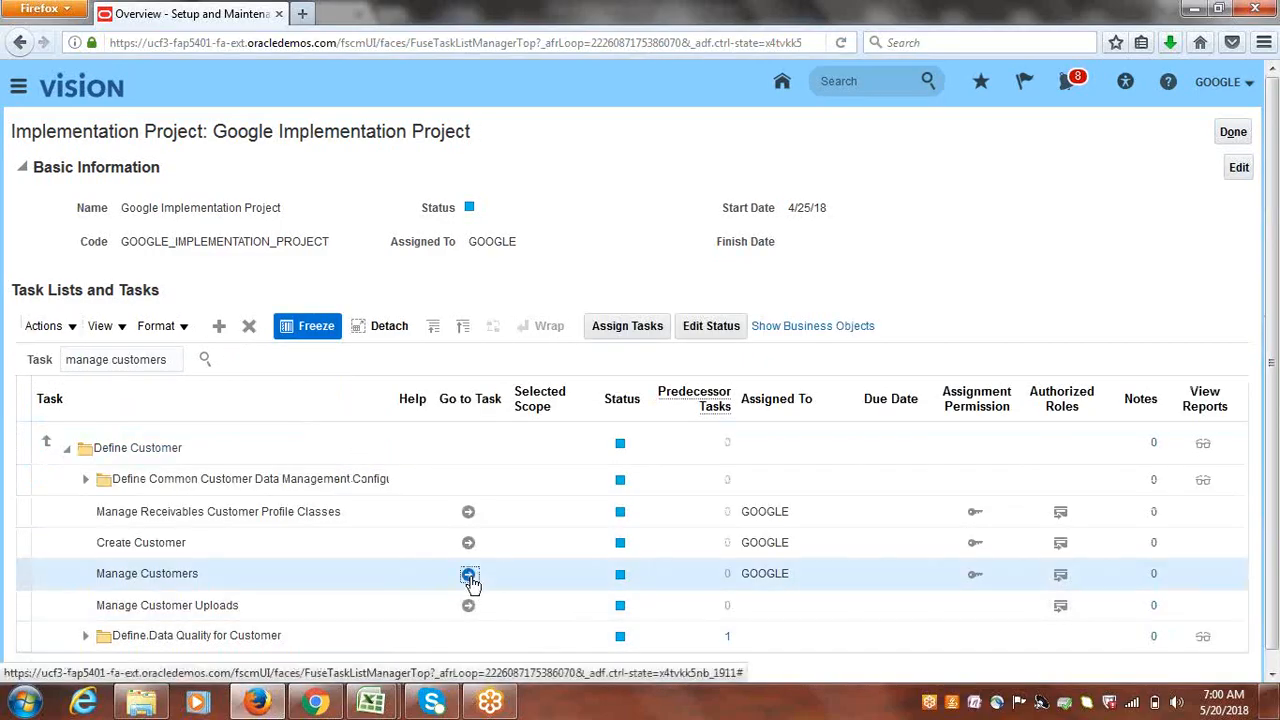
- Search customers by organization name 'Google Cust' and open Google Customer-1's account 22095
{"action": "left_click", "coordinate": [468, 574]}
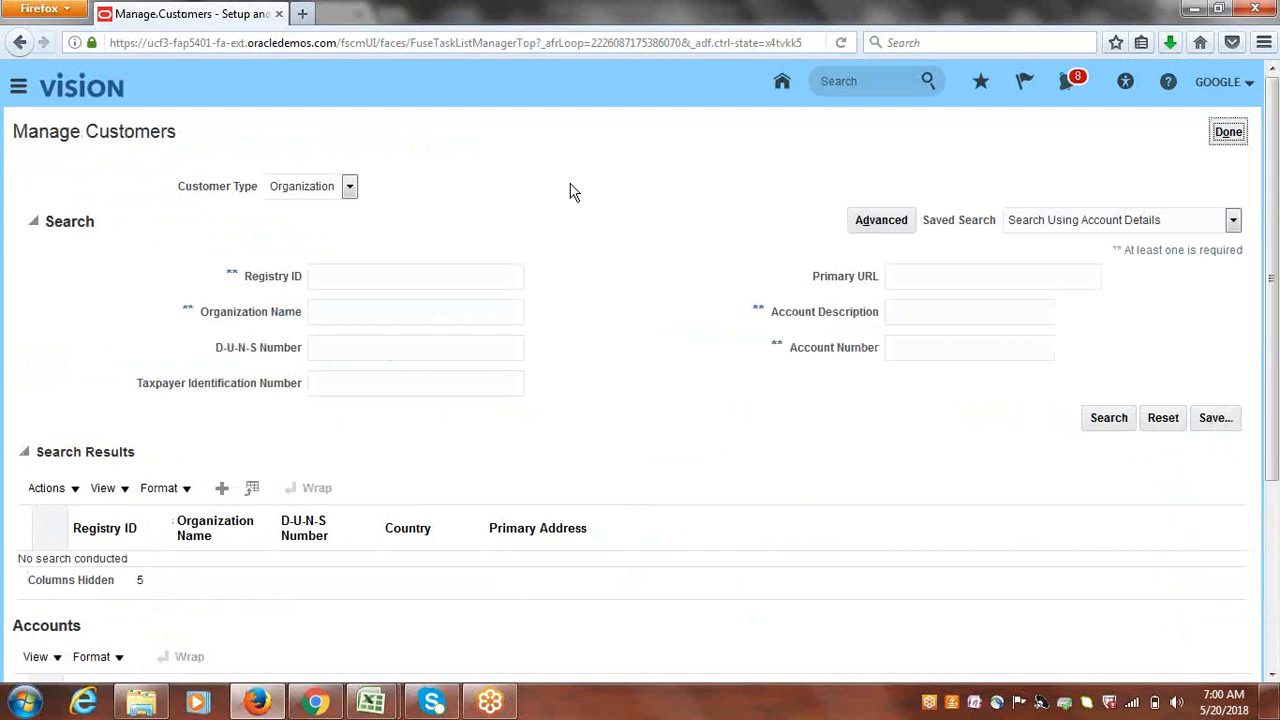
{"action": "left_click", "coordinate": [401, 316]}
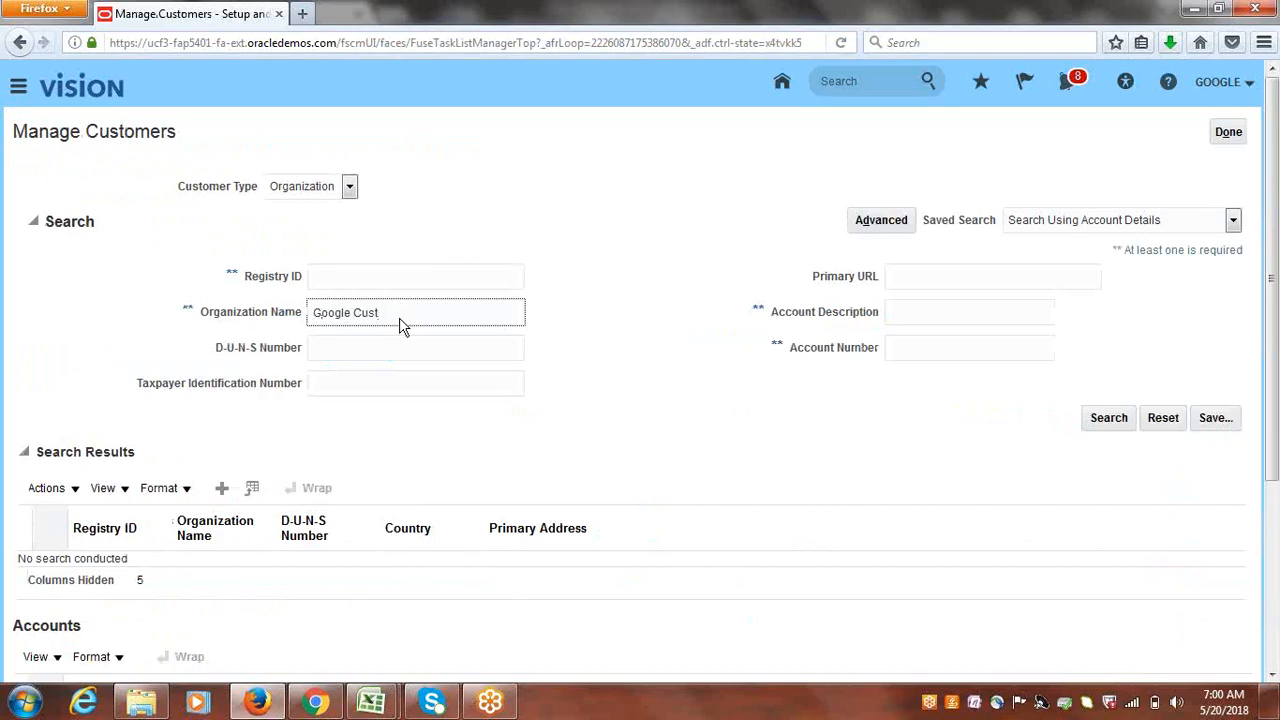
{"action": "key", "text": "Return"}
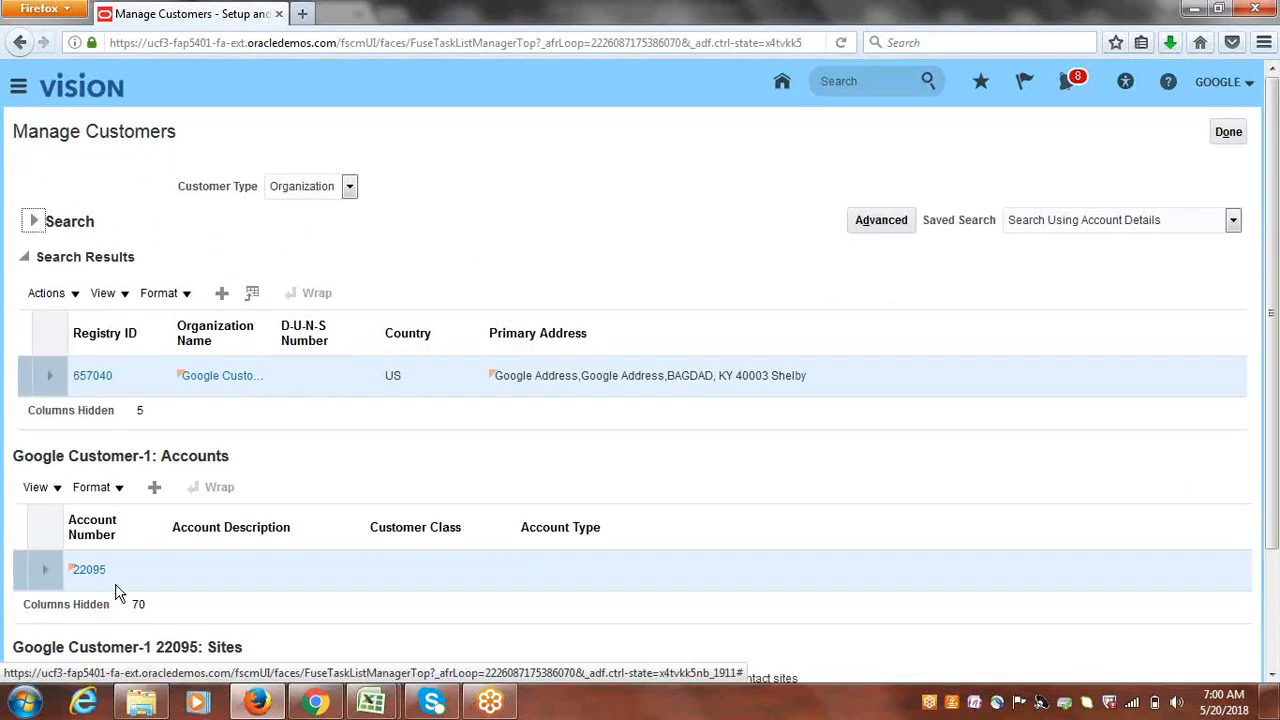
{"action": "left_click", "coordinate": [89, 570]}
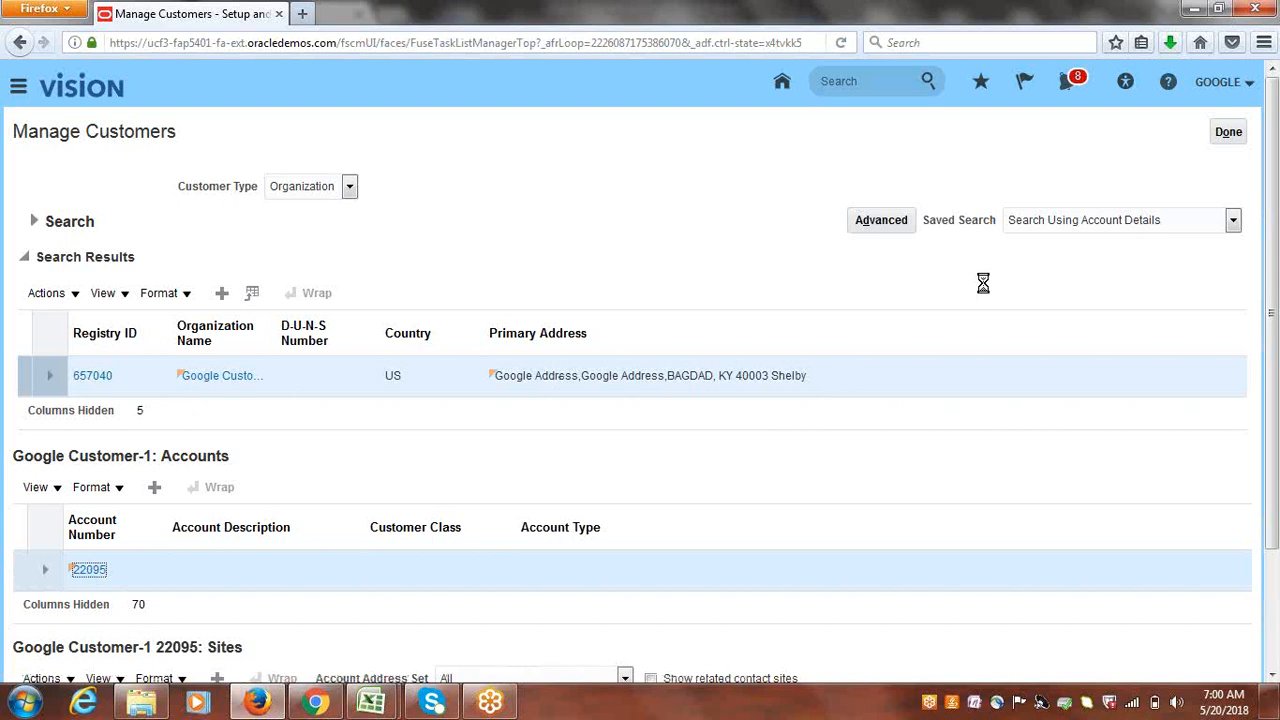
- Set account 22095's receipt method to Google BankTransfers, review its bank accounts, and save
{"action": "scroll", "coordinate": [306, 491], "scroll_direction": "down", "scroll_amount": 4}
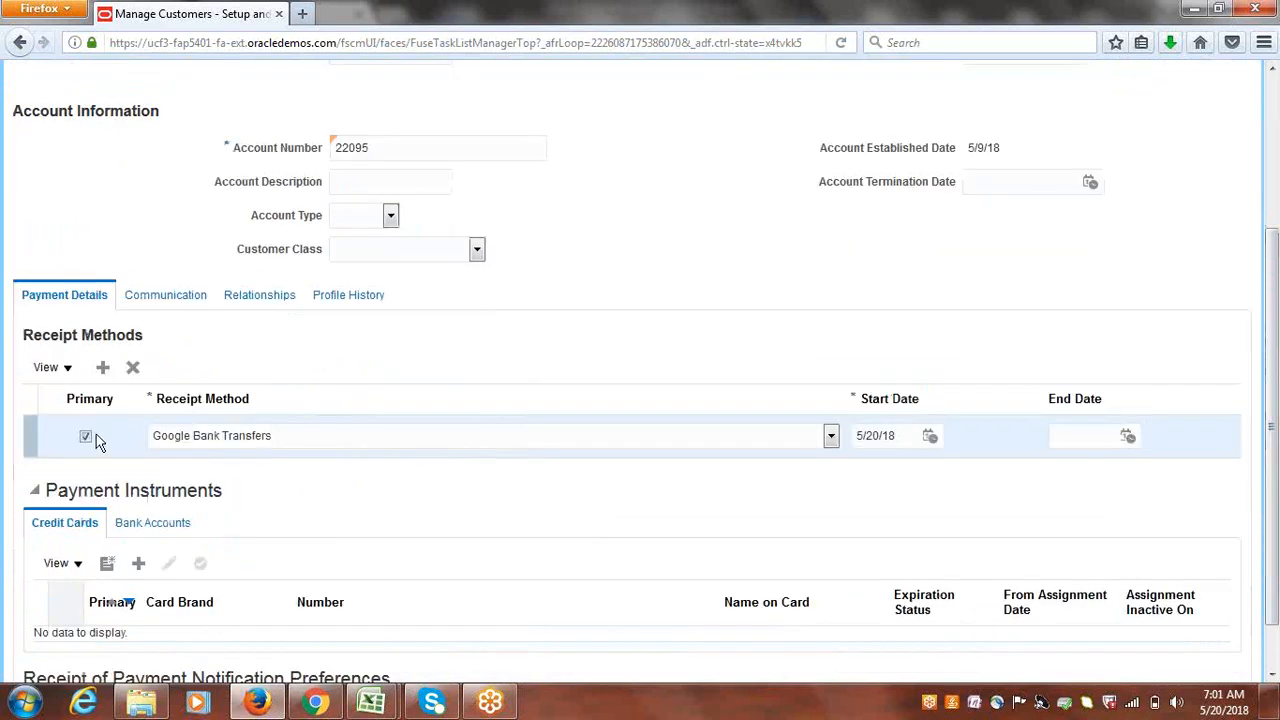
{"action": "left_click", "coordinate": [830, 437]}
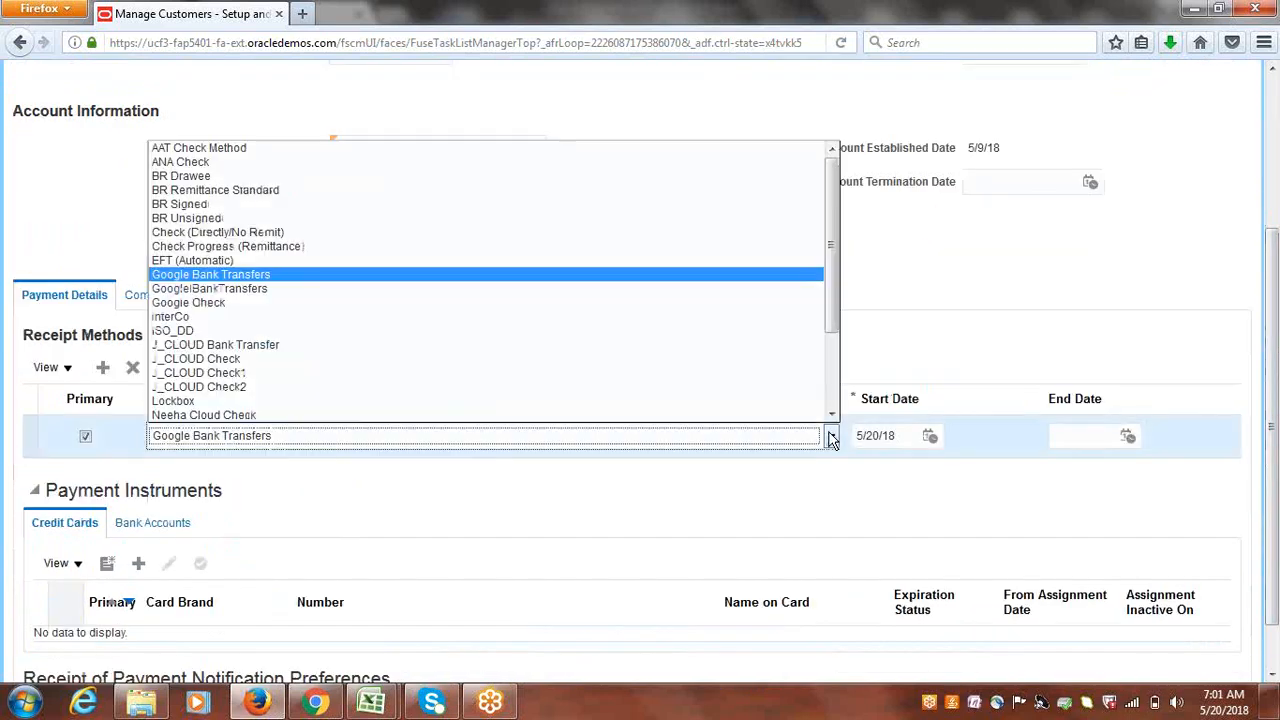
{"action": "left_click", "coordinate": [278, 290]}
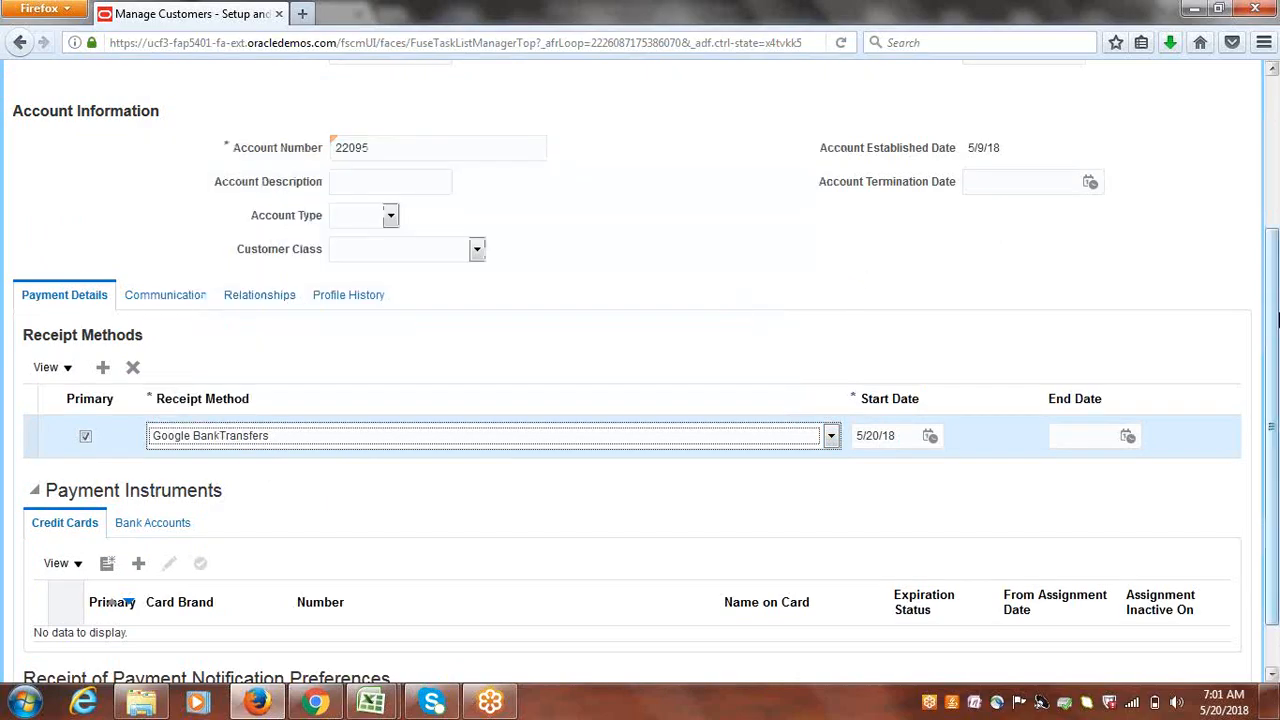
{"action": "left_click", "coordinate": [153, 524]}
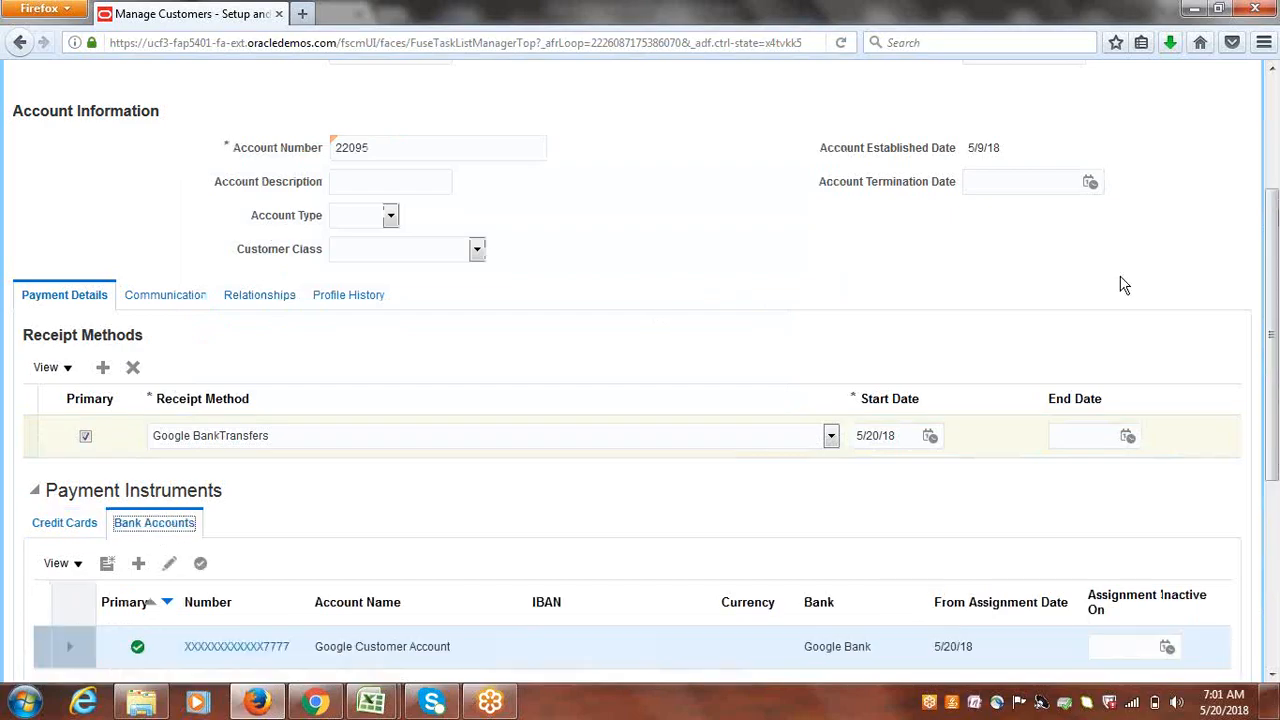
{"action": "left_click_drag", "start_coordinate": [1273, 318], "coordinate": [1272, 228]}
{"action": "left_click", "coordinate": [1166, 121]}
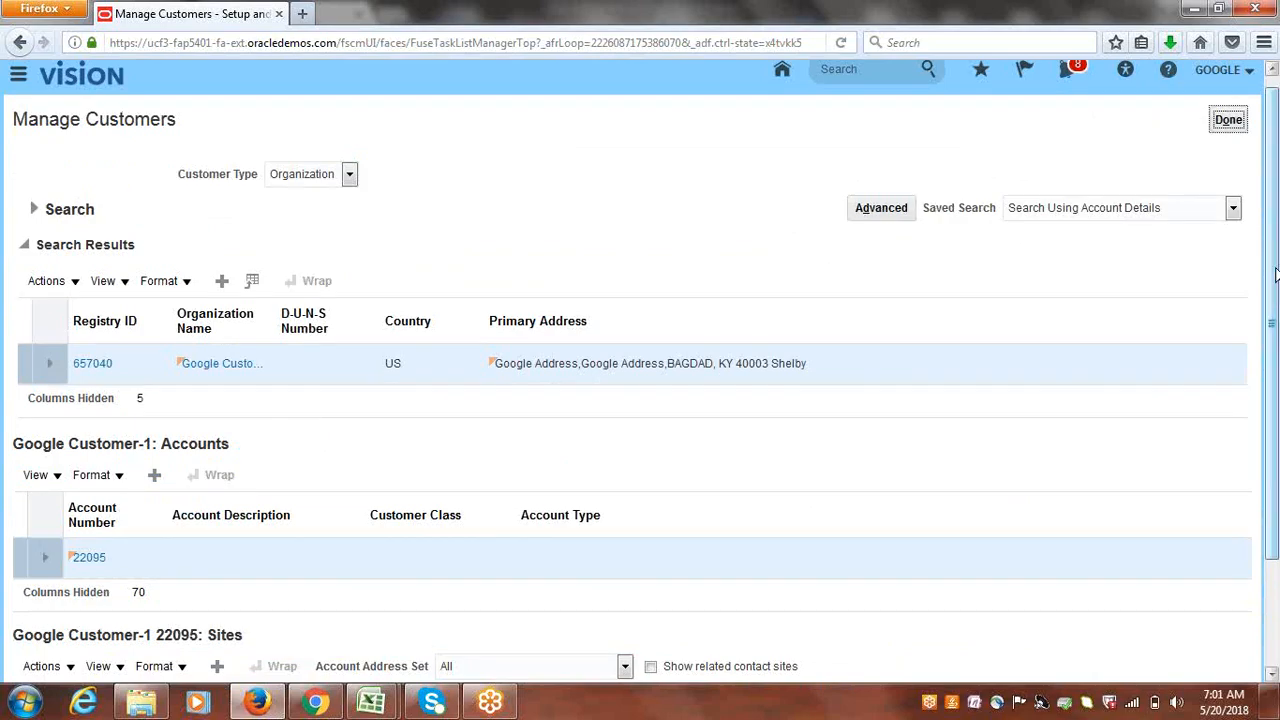
- Set site 889530's receipt method to Google BankTransfers, check its bank accounts, save, and finish
{"action": "left_click_drag", "start_coordinate": [1274, 272], "coordinate": [1276, 500]}
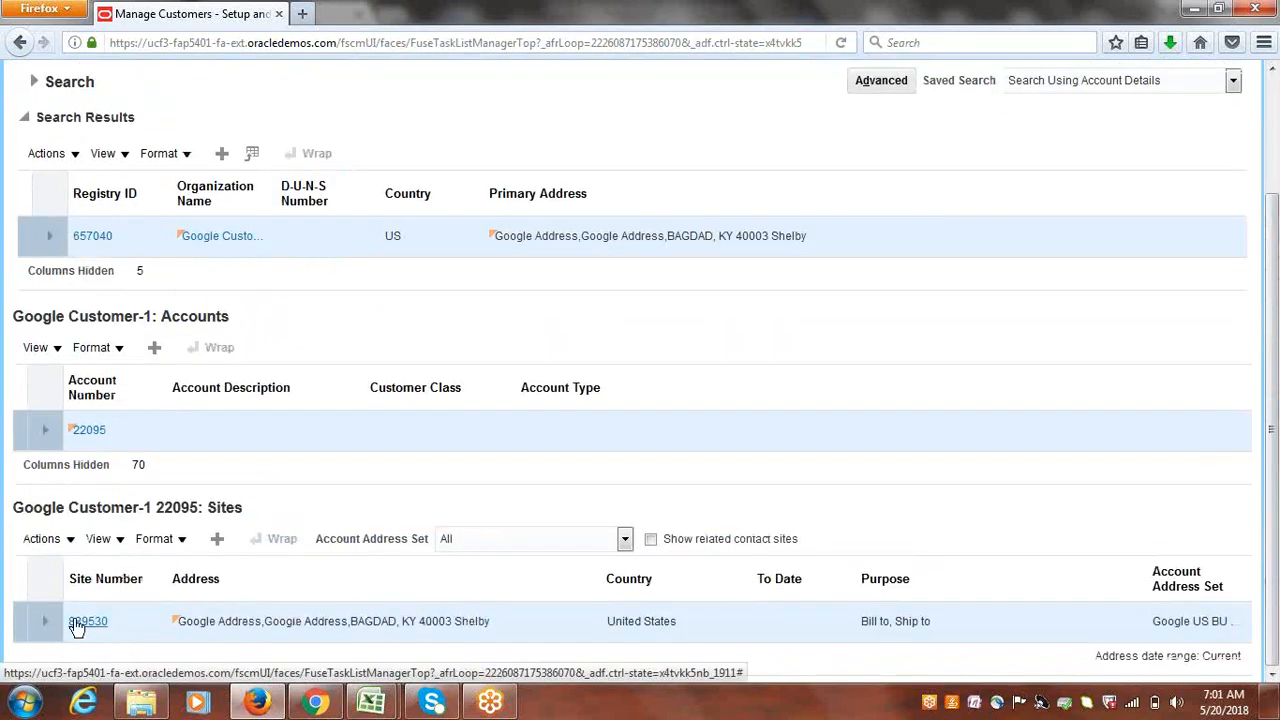
{"action": "left_click", "coordinate": [80, 621]}
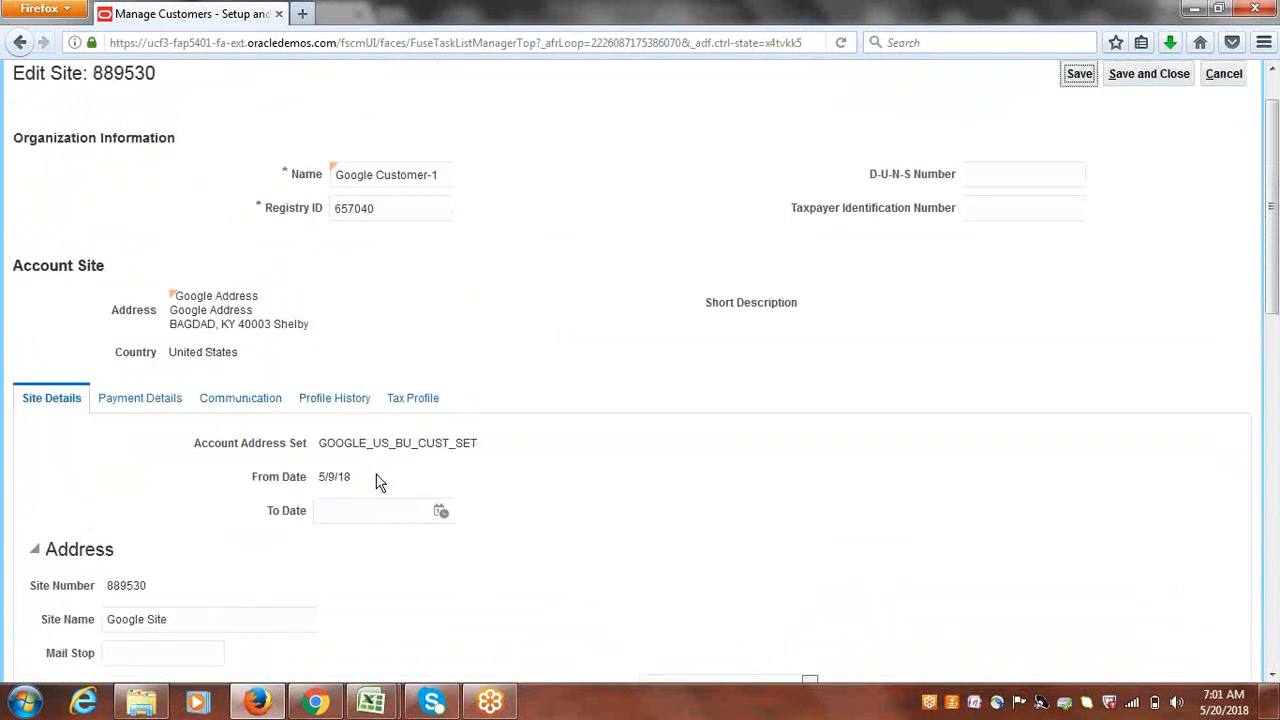
{"action": "left_click", "coordinate": [152, 400]}
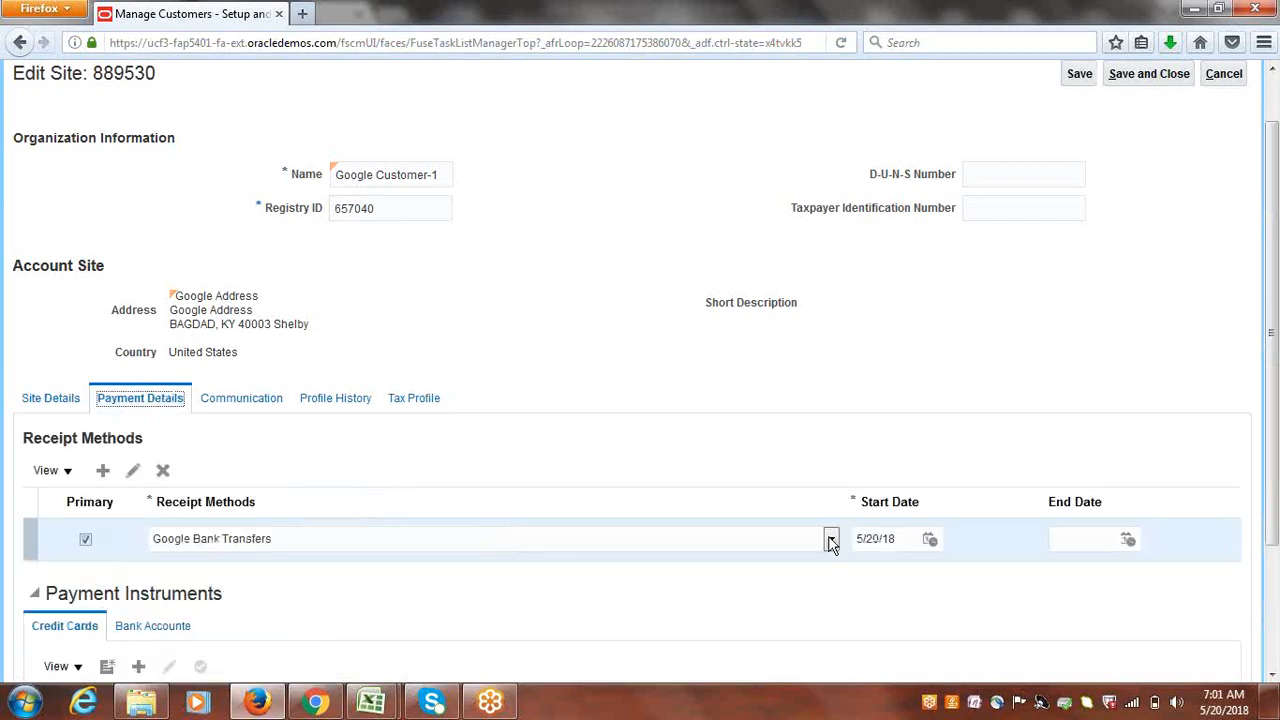
{"action": "left_click", "coordinate": [831, 540]}
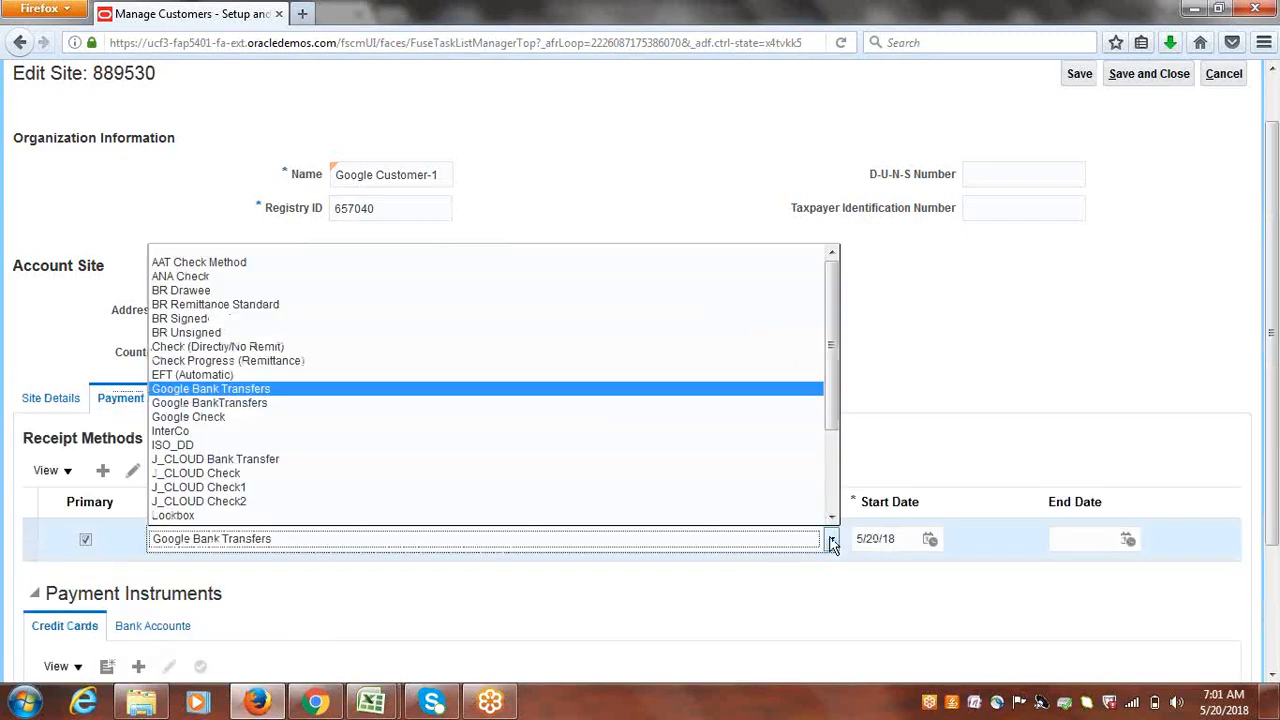
{"action": "left_click", "coordinate": [298, 402]}
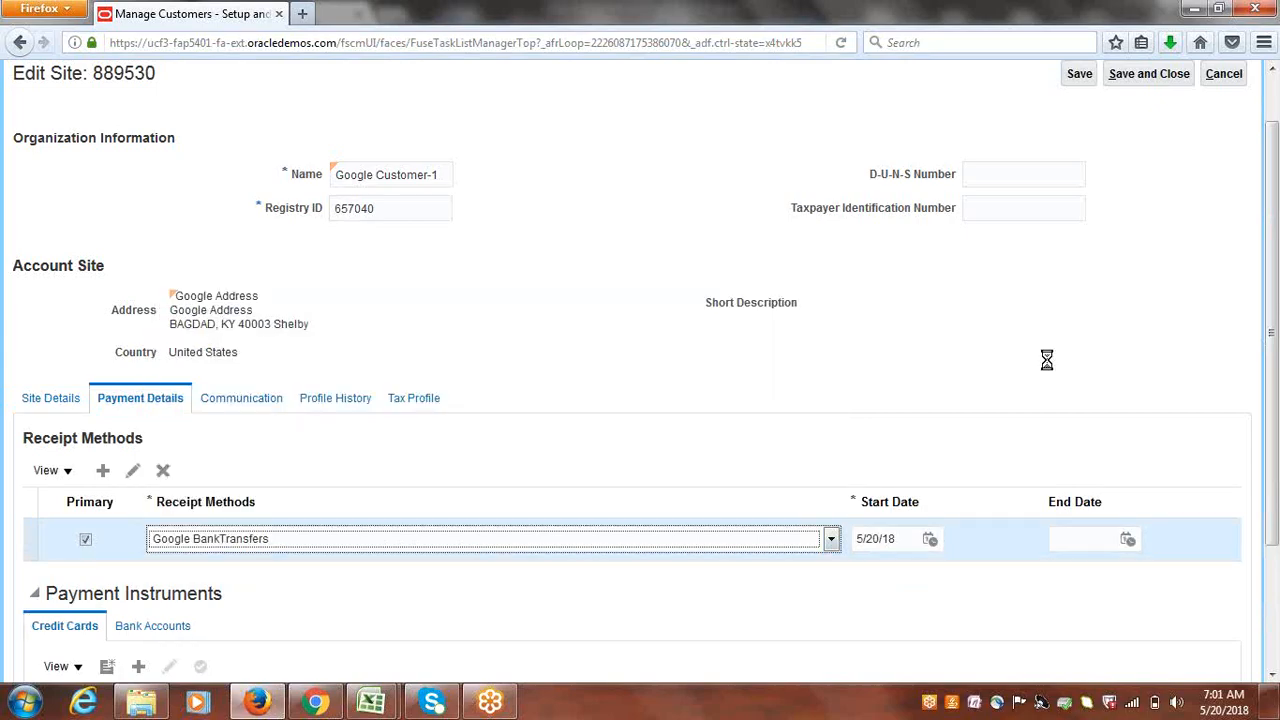
{"action": "left_click_drag", "start_coordinate": [1276, 381], "coordinate": [1276, 540]}
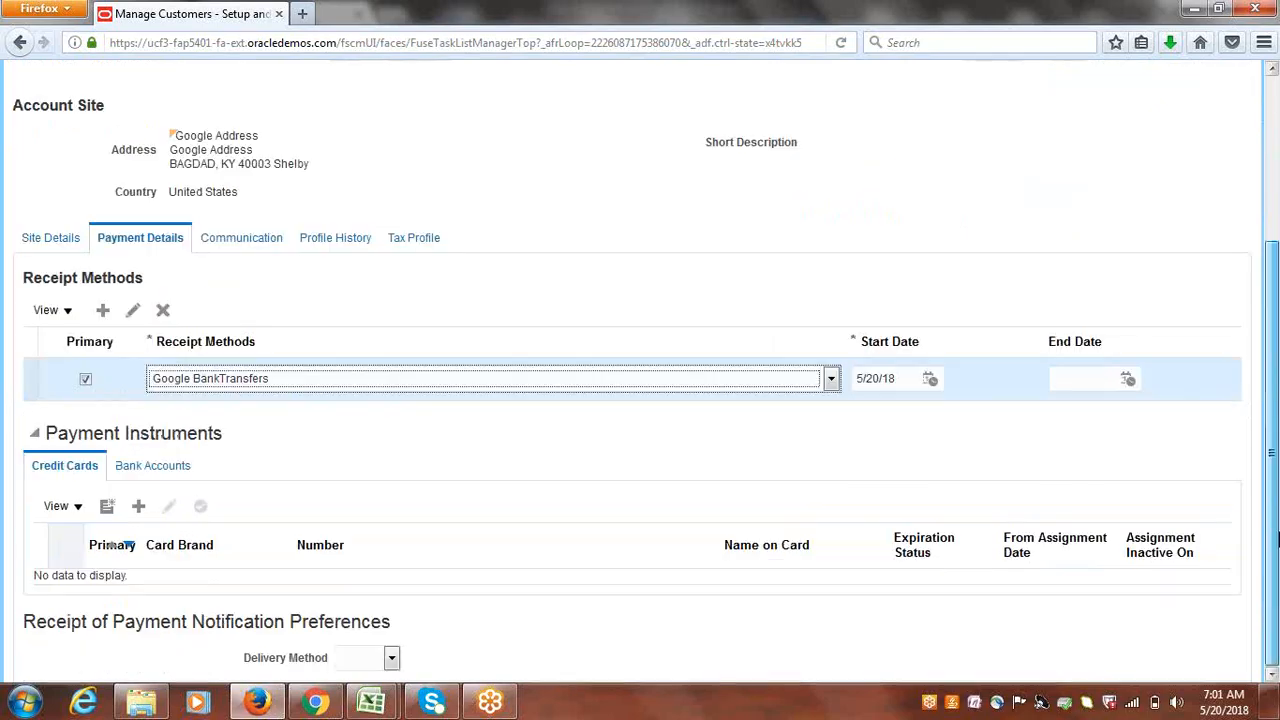
{"action": "left_click", "coordinate": [165, 467]}
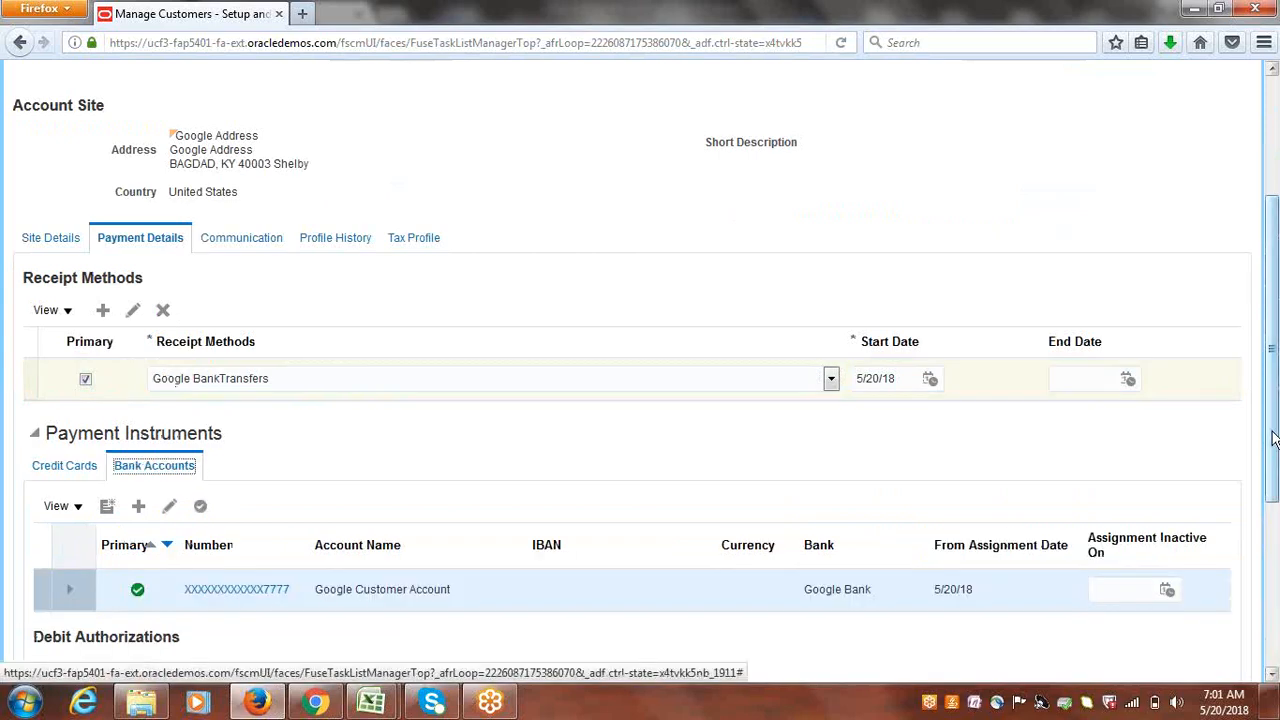
{"action": "left_click_drag", "start_coordinate": [1273, 438], "coordinate": [1273, 298]}
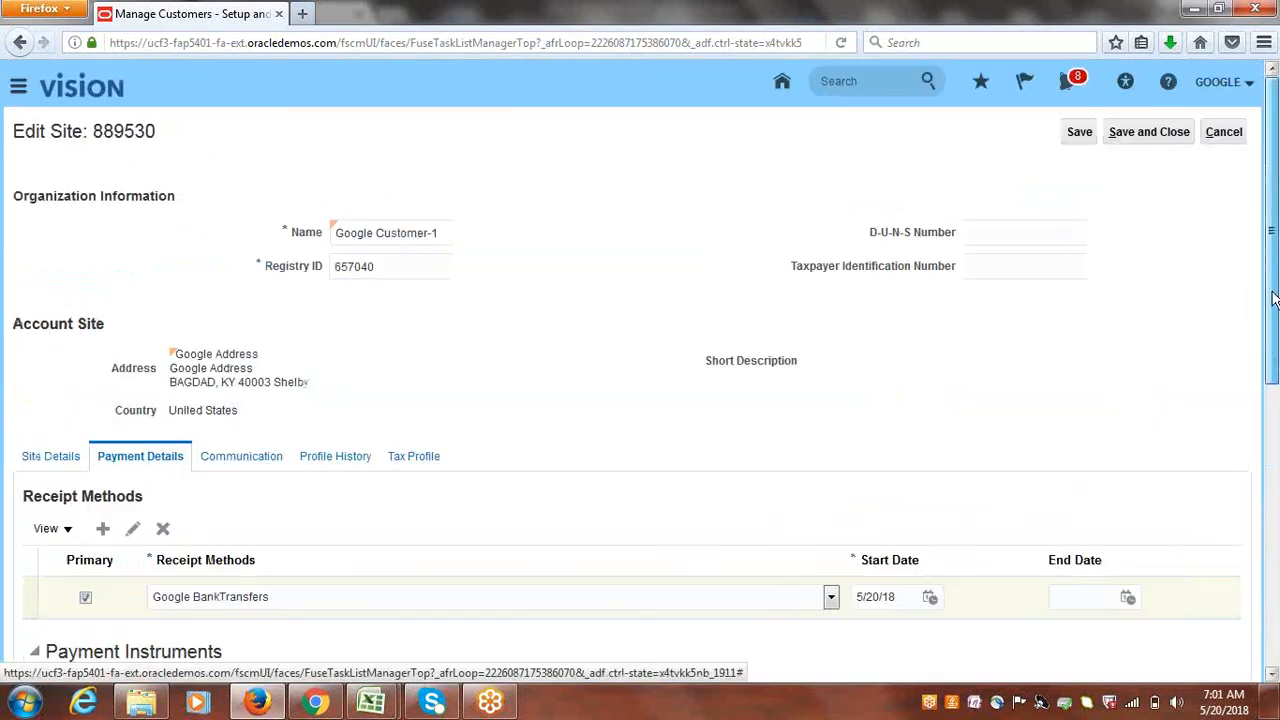
{"action": "left_click", "coordinate": [1131, 131]}
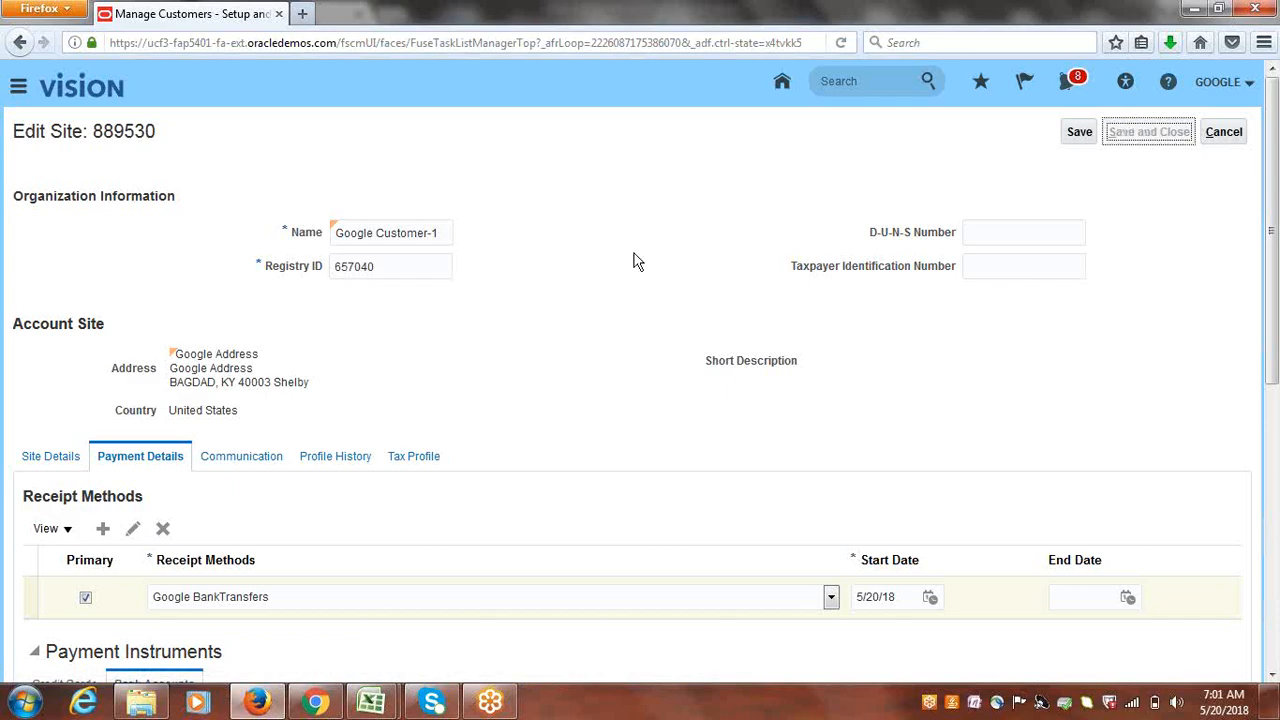
{"action": "left_click", "coordinate": [1238, 136]}
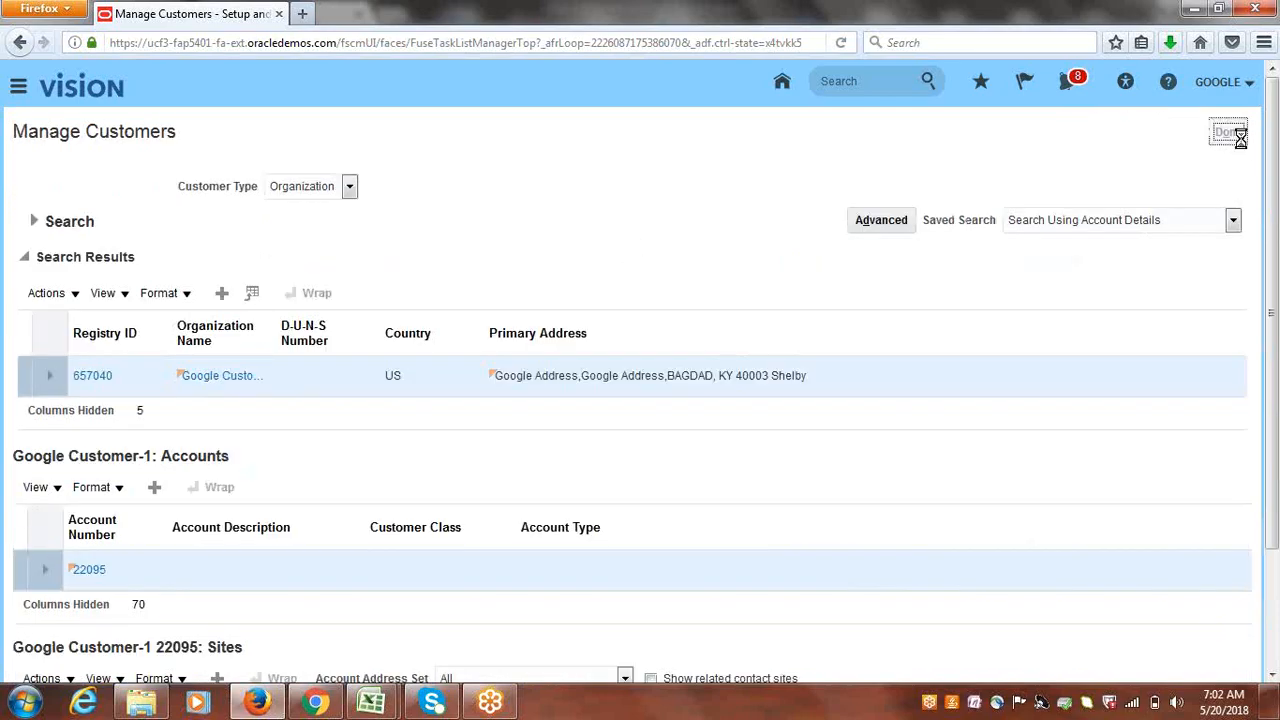
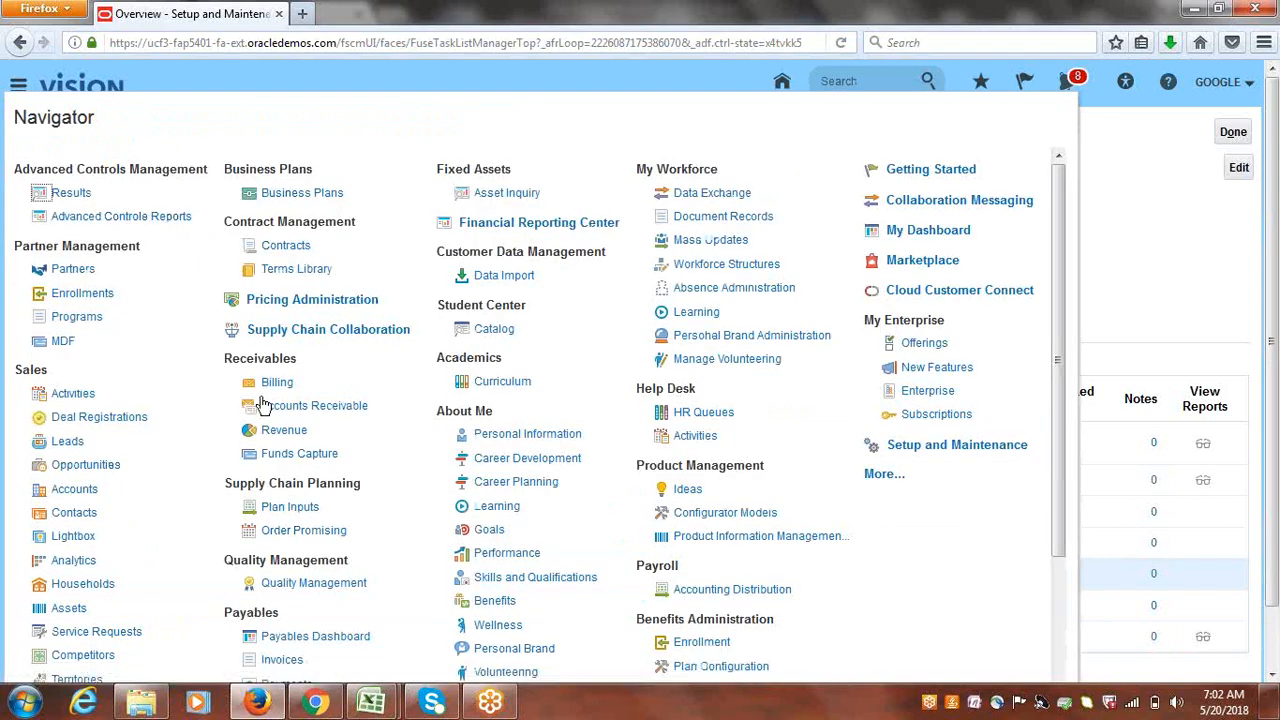
- In Billing, start a new transaction with source Google Invoice, billed to Google Customer-1
{"action": "left_click", "coordinate": [266, 384]}
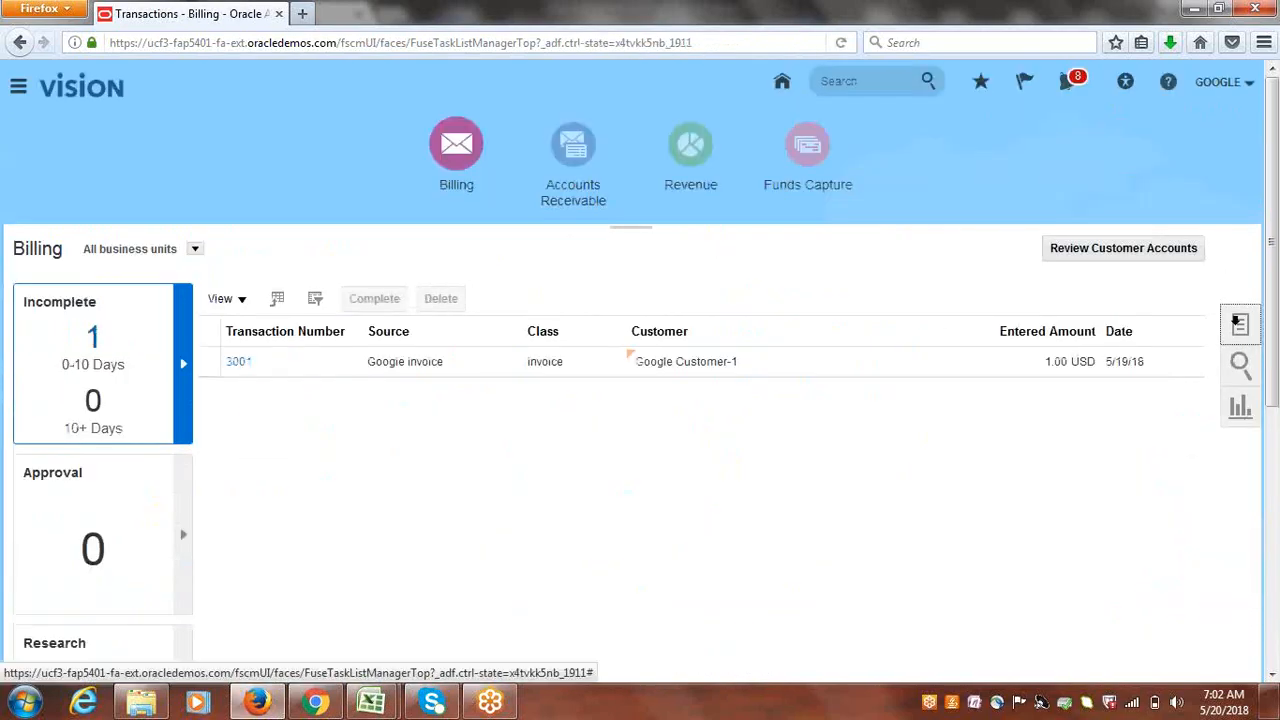
{"action": "left_click", "coordinate": [1238, 322]}
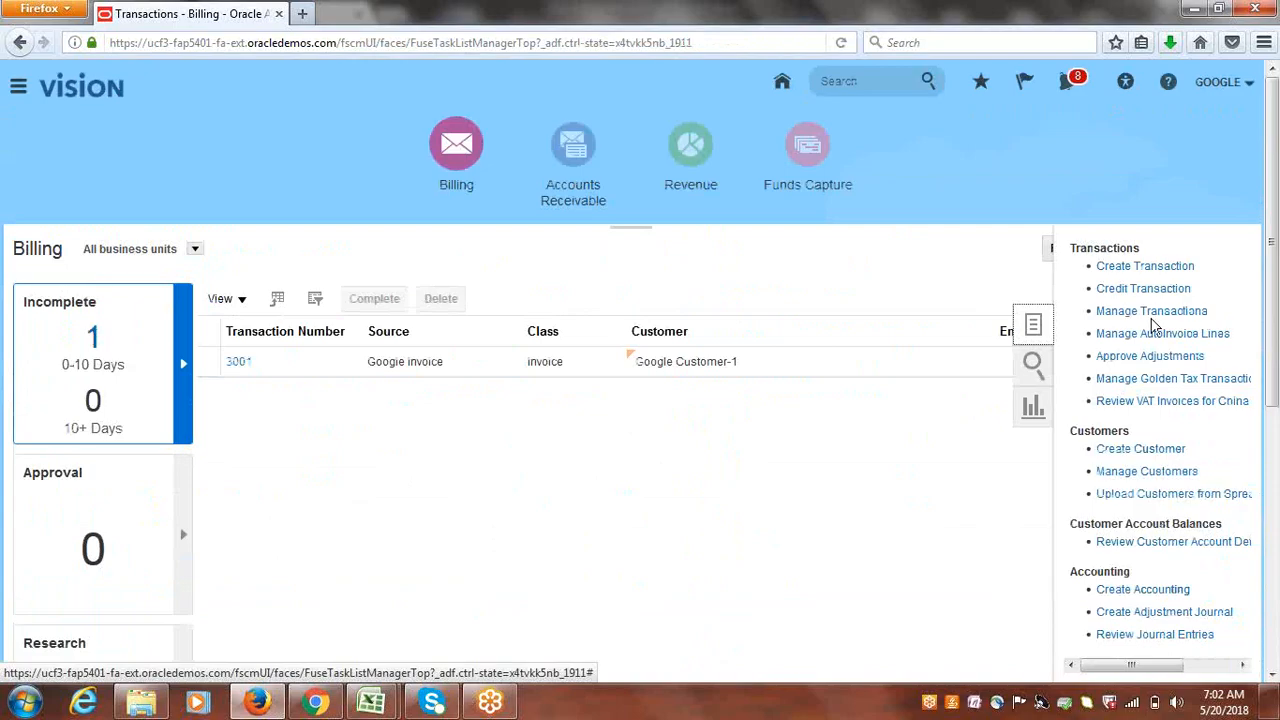
{"action": "left_click", "coordinate": [1100, 267]}
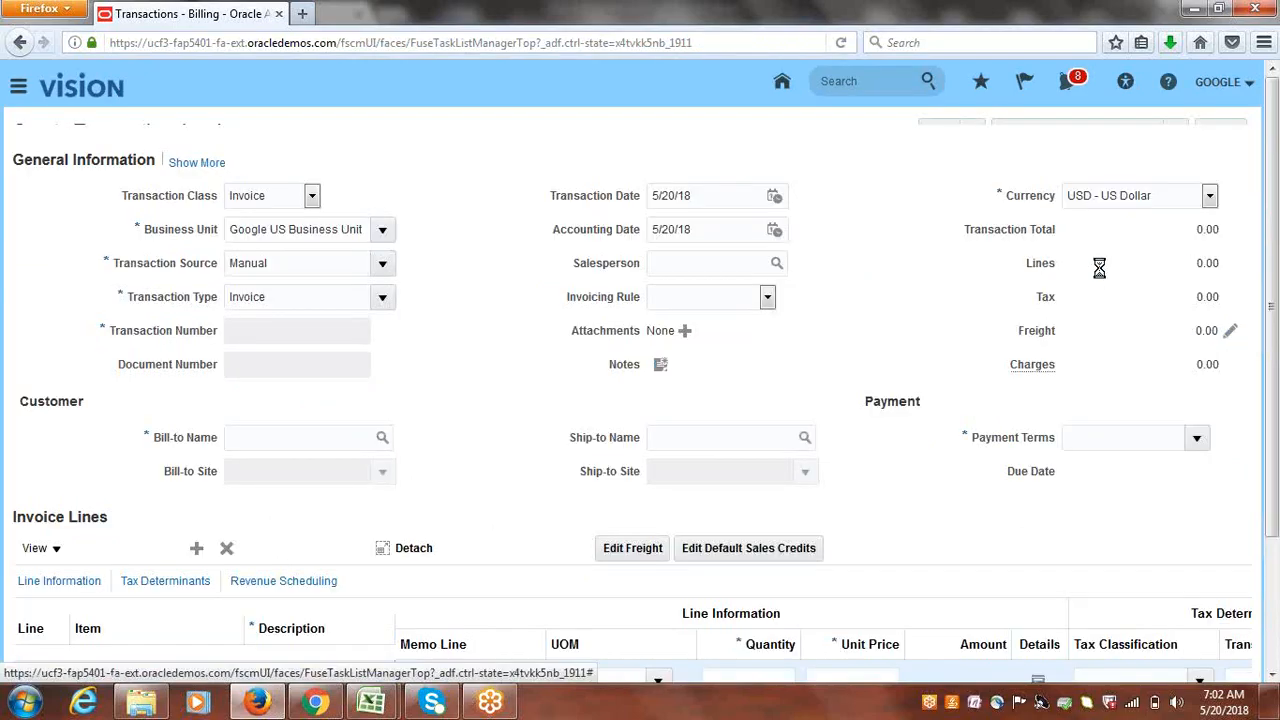
{"action": "left_click", "coordinate": [383, 287]}
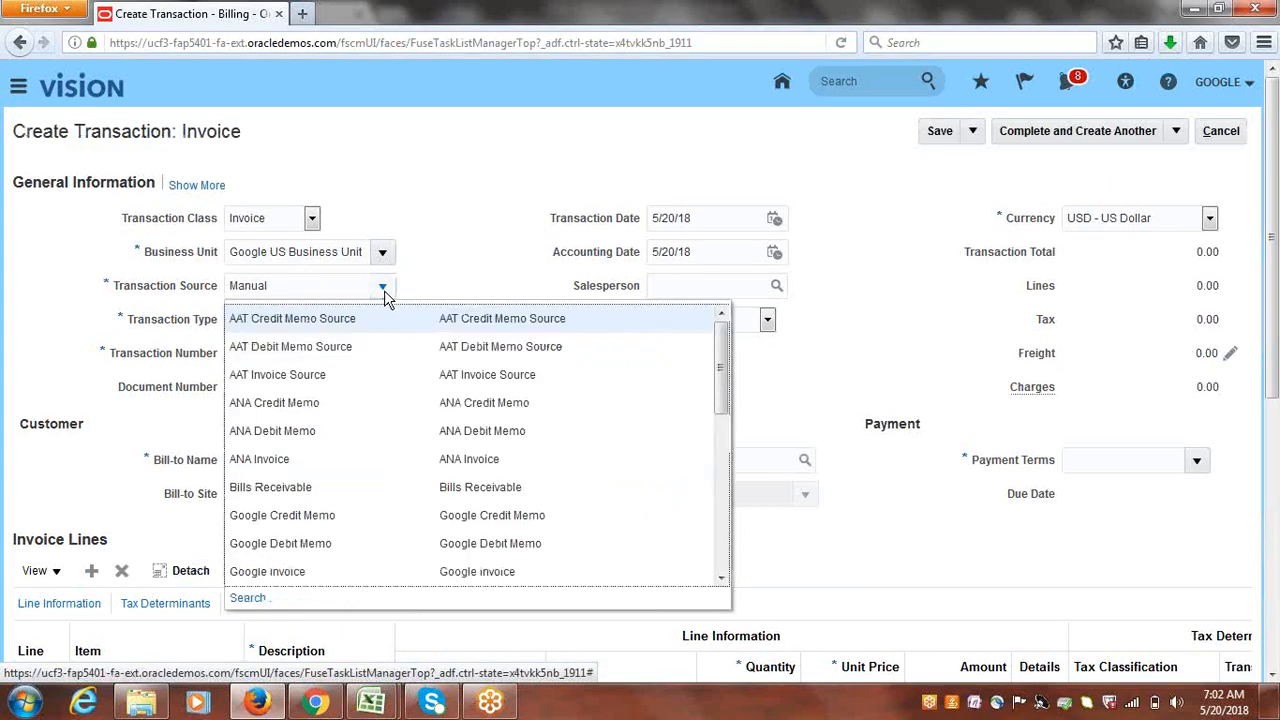
{"action": "left_click", "coordinate": [305, 572]}
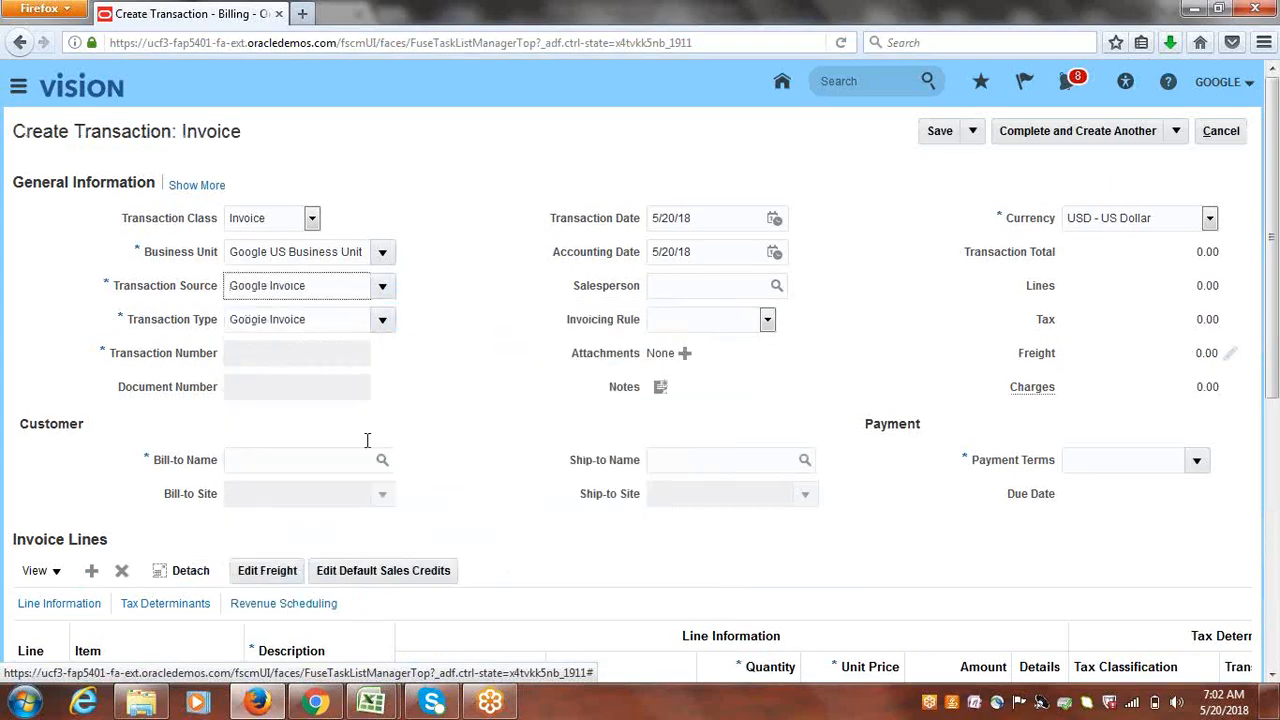
{"action": "left_click", "coordinate": [343, 460]}
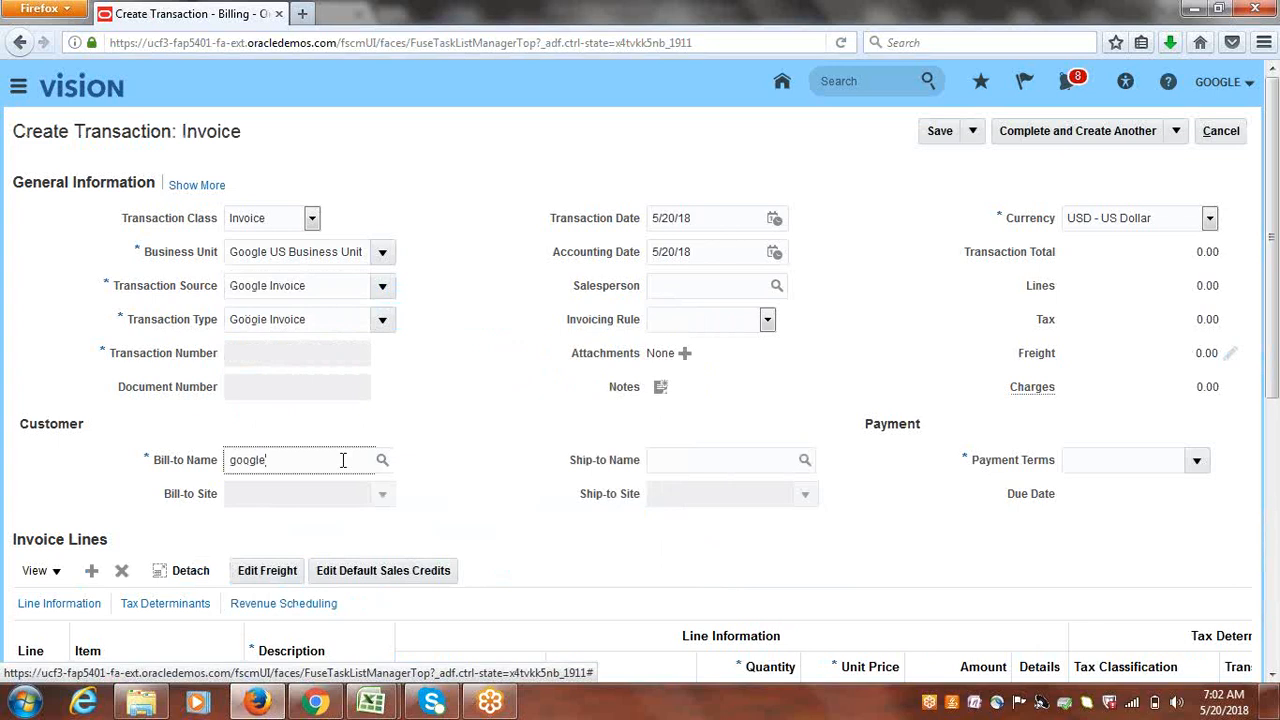
{"action": "key", "text": "Tab"}
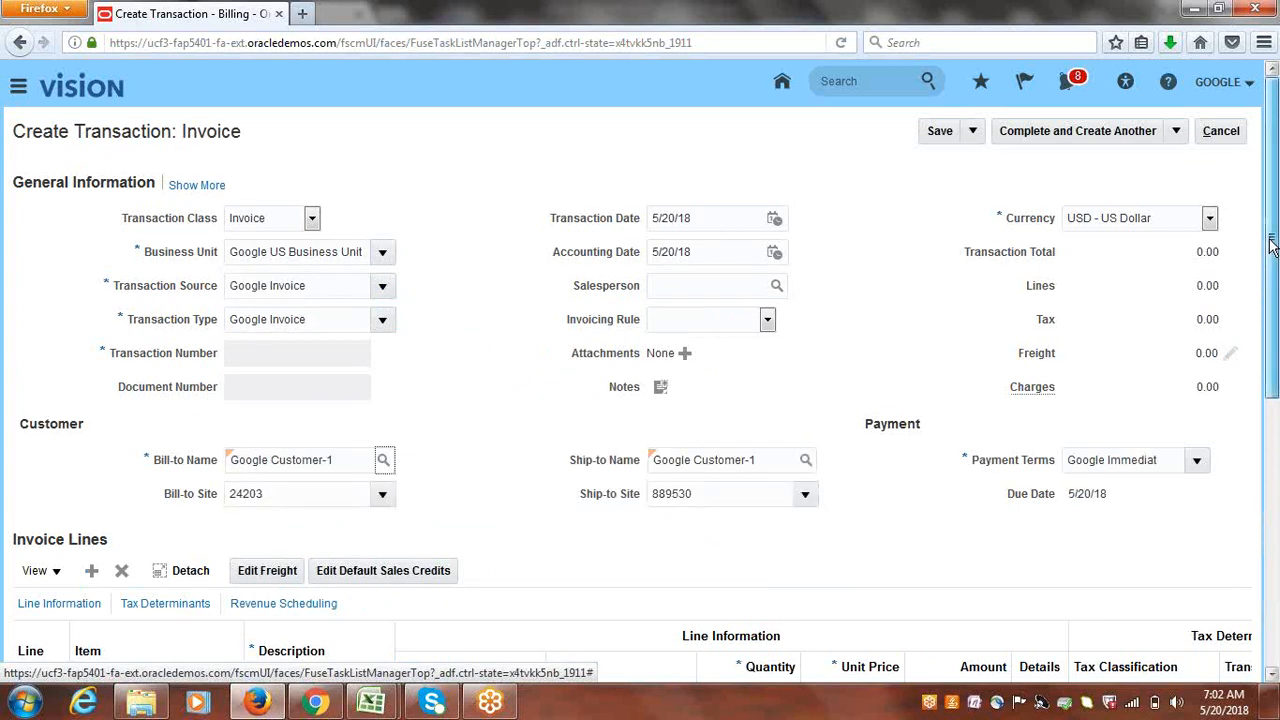
{"action": "left_click_drag", "start_coordinate": [1272, 243], "coordinate": [1273, 380]}
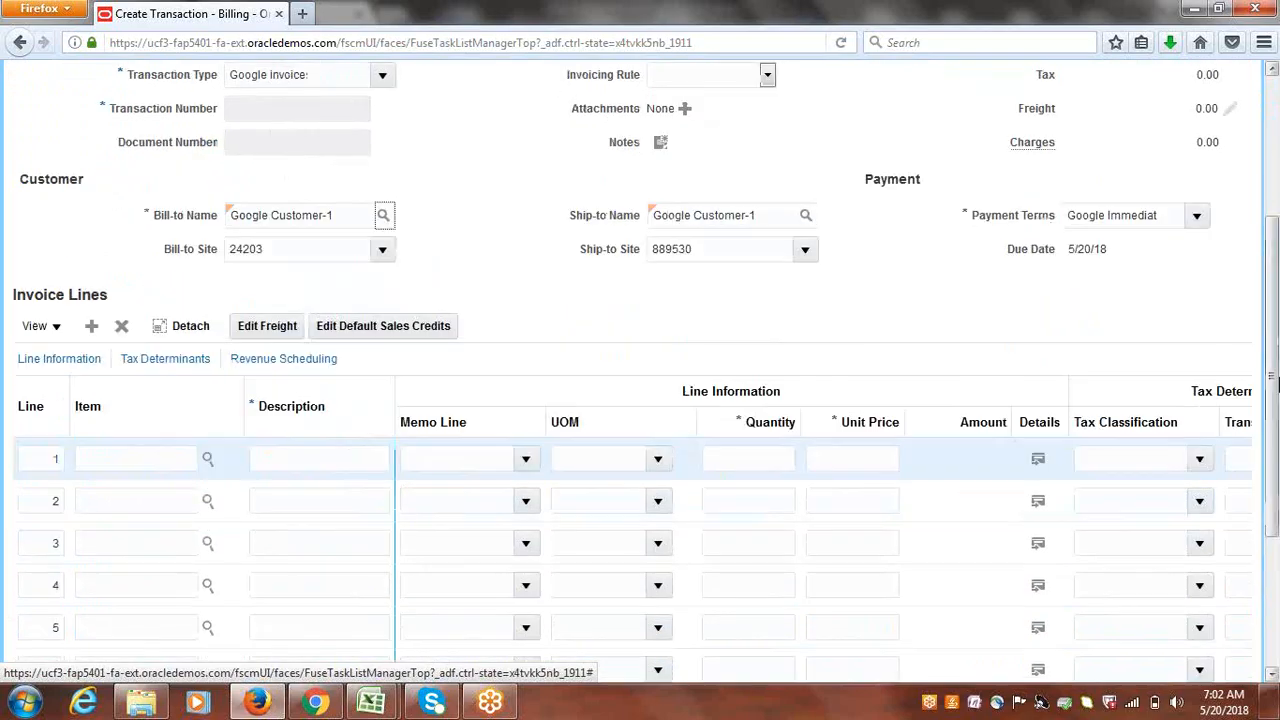
- Add invoice line 1 'services' with quantity 1 at a unit price of 15,000
{"action": "left_click", "coordinate": [357, 450]}
{"action": "type", "text": "s"}
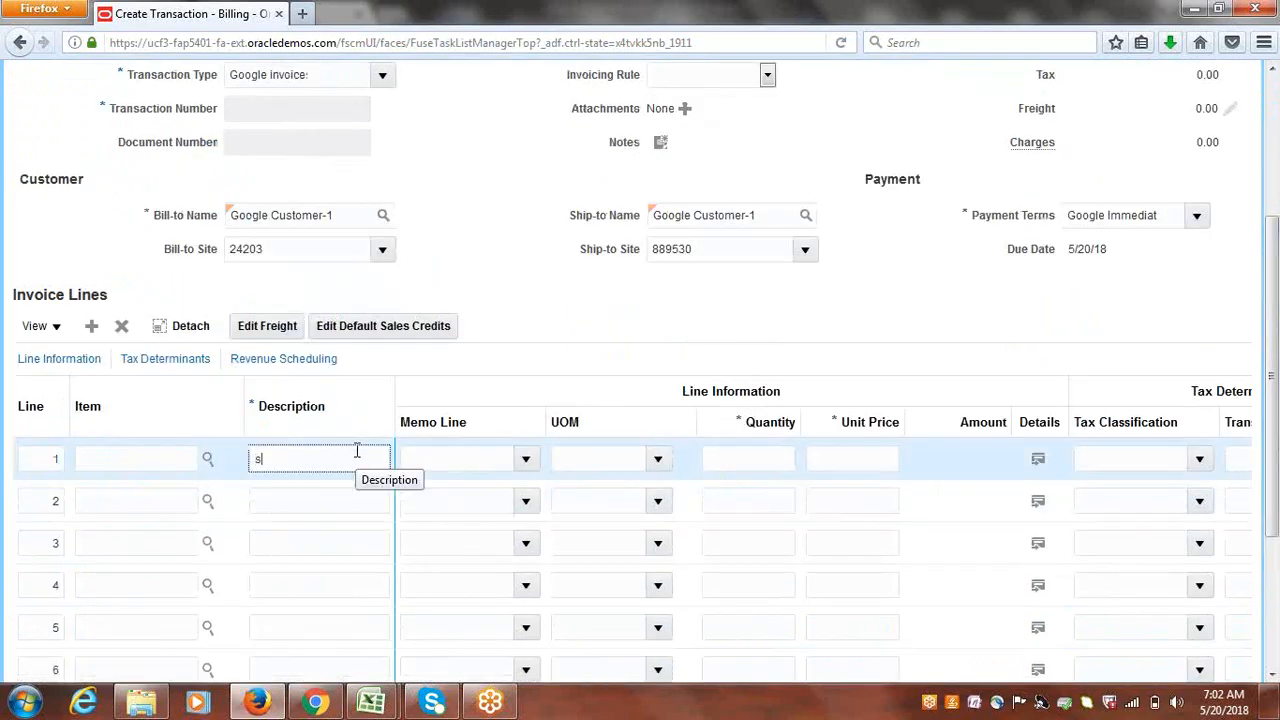
{"action": "type", "text": "ervices"}
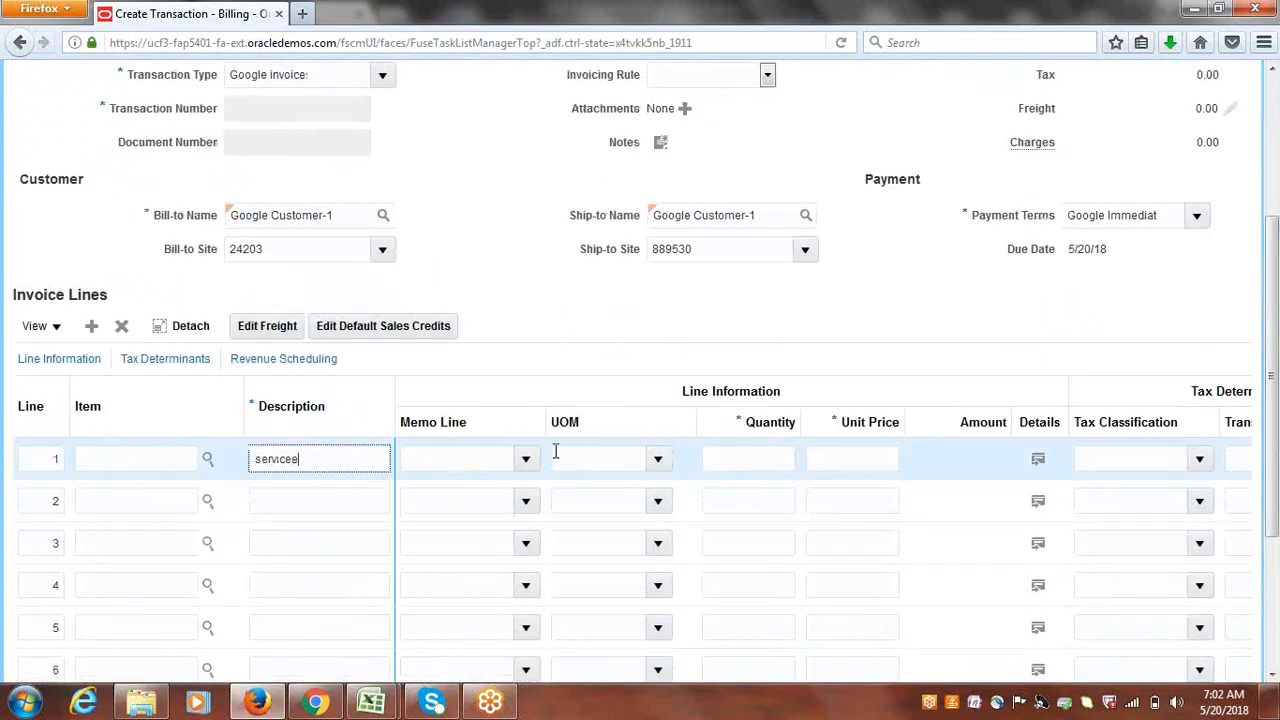
{"action": "left_click", "coordinate": [760, 459]}
{"action": "type", "text": "1"}
{"action": "key", "text": "Tab"}
{"action": "type", "text": "1"}
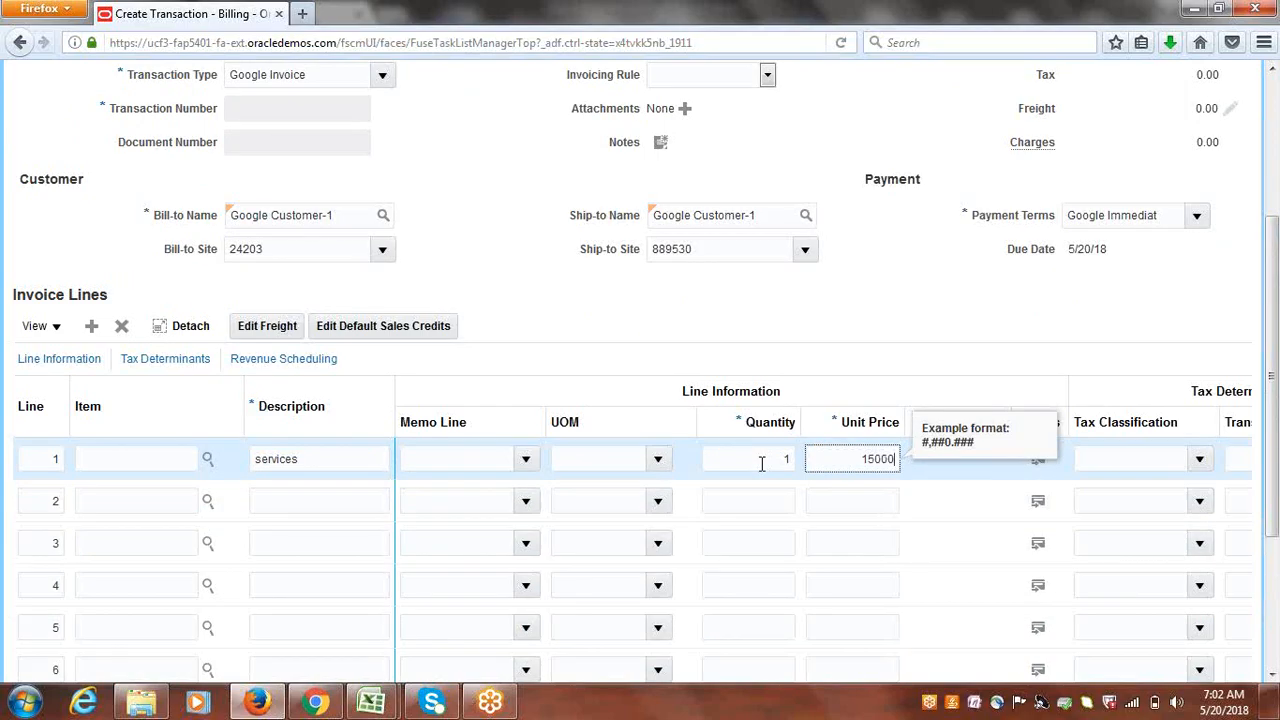
{"action": "type", "text": "5,000"}
{"action": "key", "text": "Tab"}
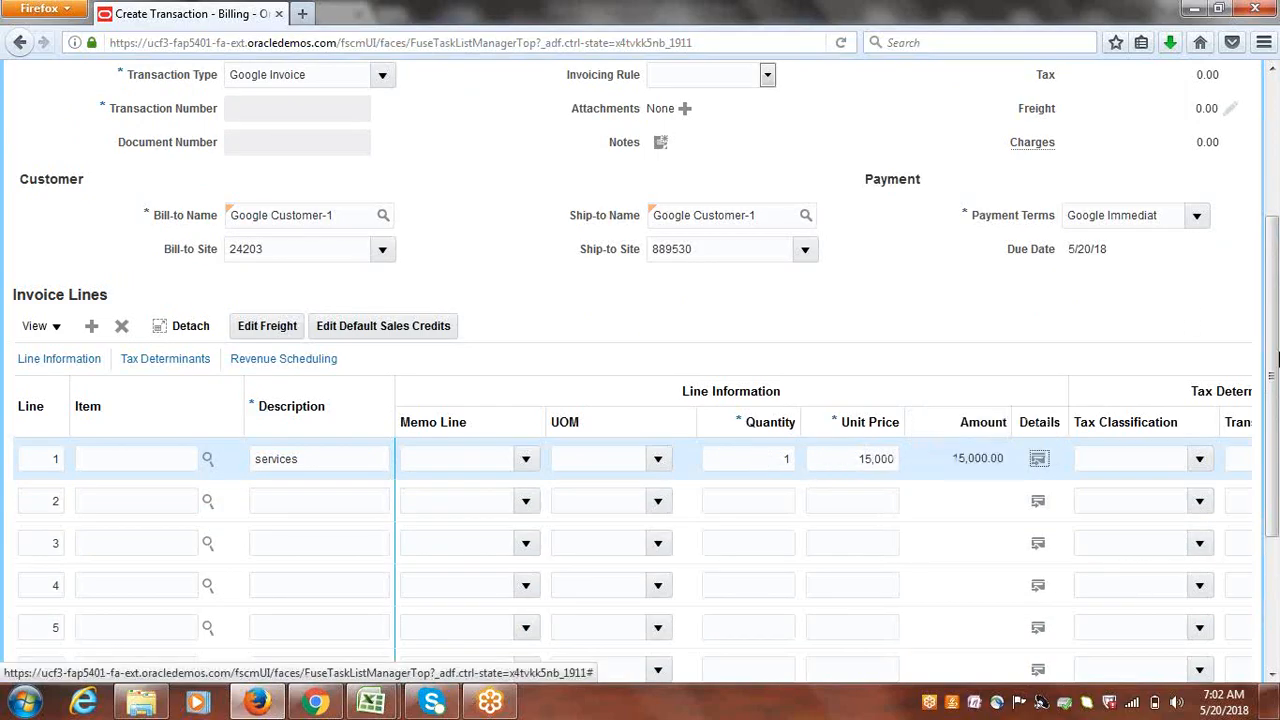
{"action": "left_click_drag", "start_coordinate": [1271, 373], "coordinate": [1271, 220]}
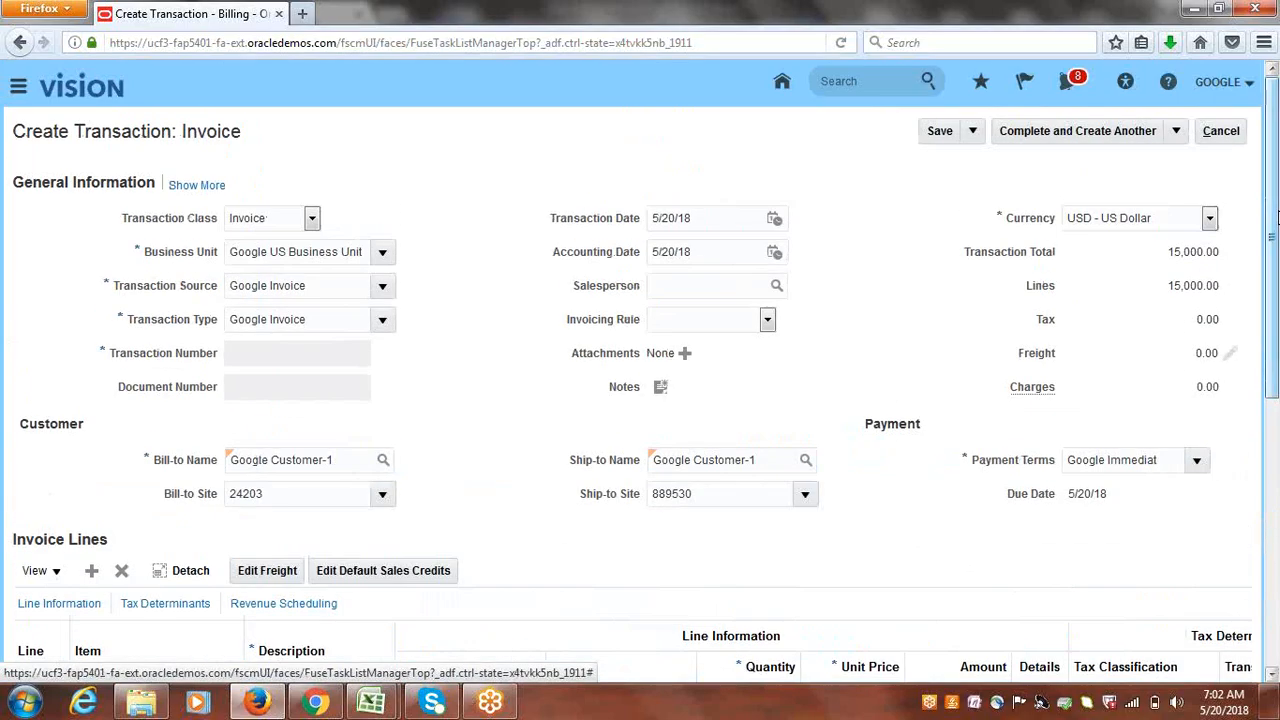
{"action": "left_click", "coordinate": [1180, 133]}
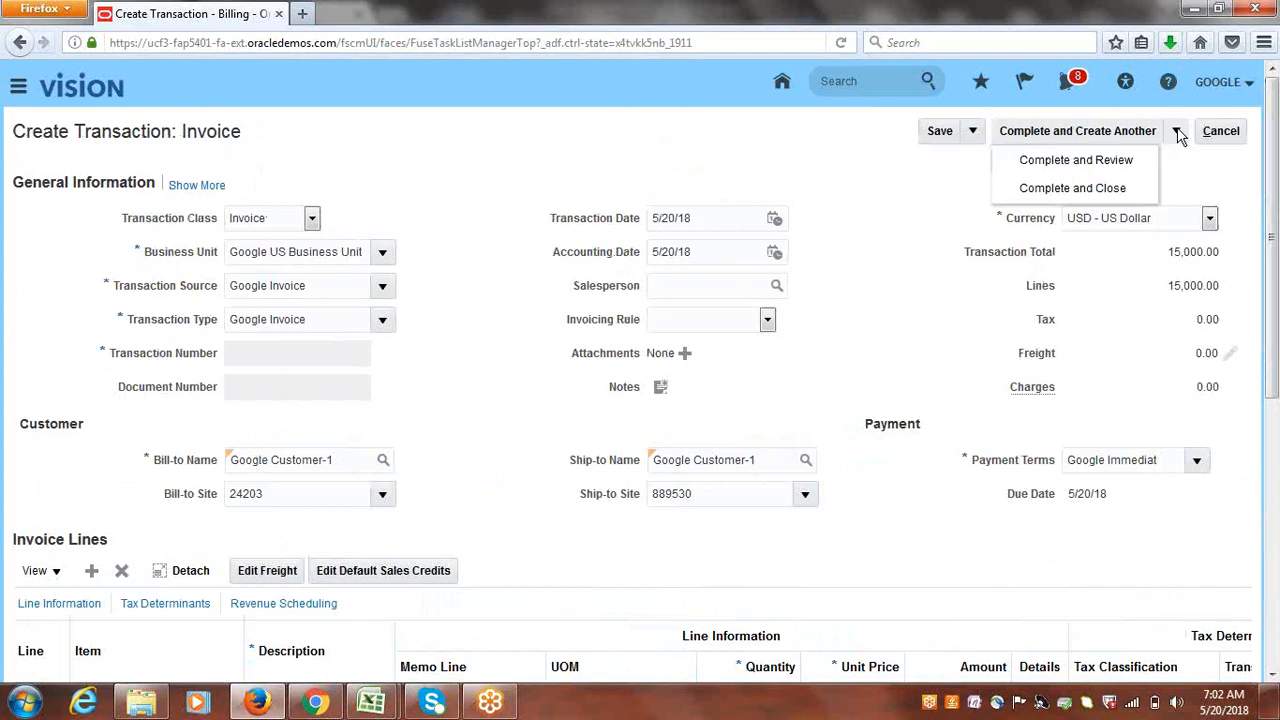
- Complete invoice 4004 and set its receipt method to Google BankTransfers
{"action": "left_click", "coordinate": [1068, 165]}
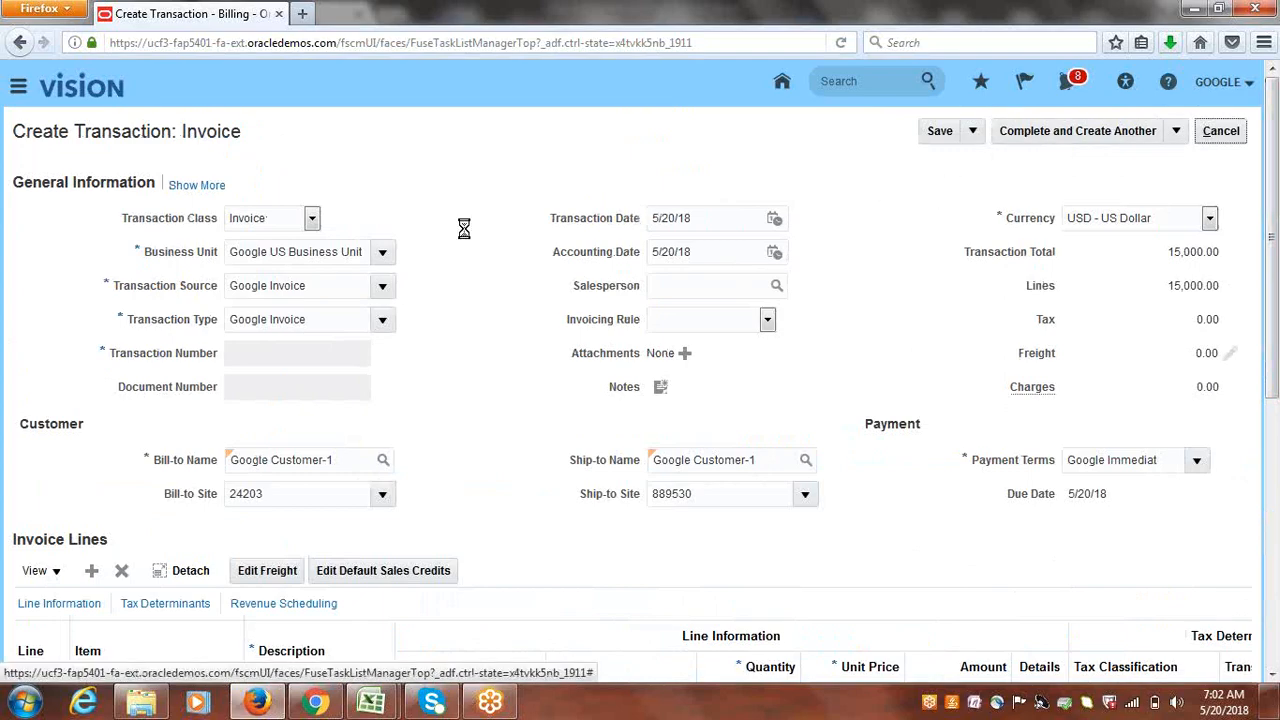
{"action": "left_click", "coordinate": [218, 196]}
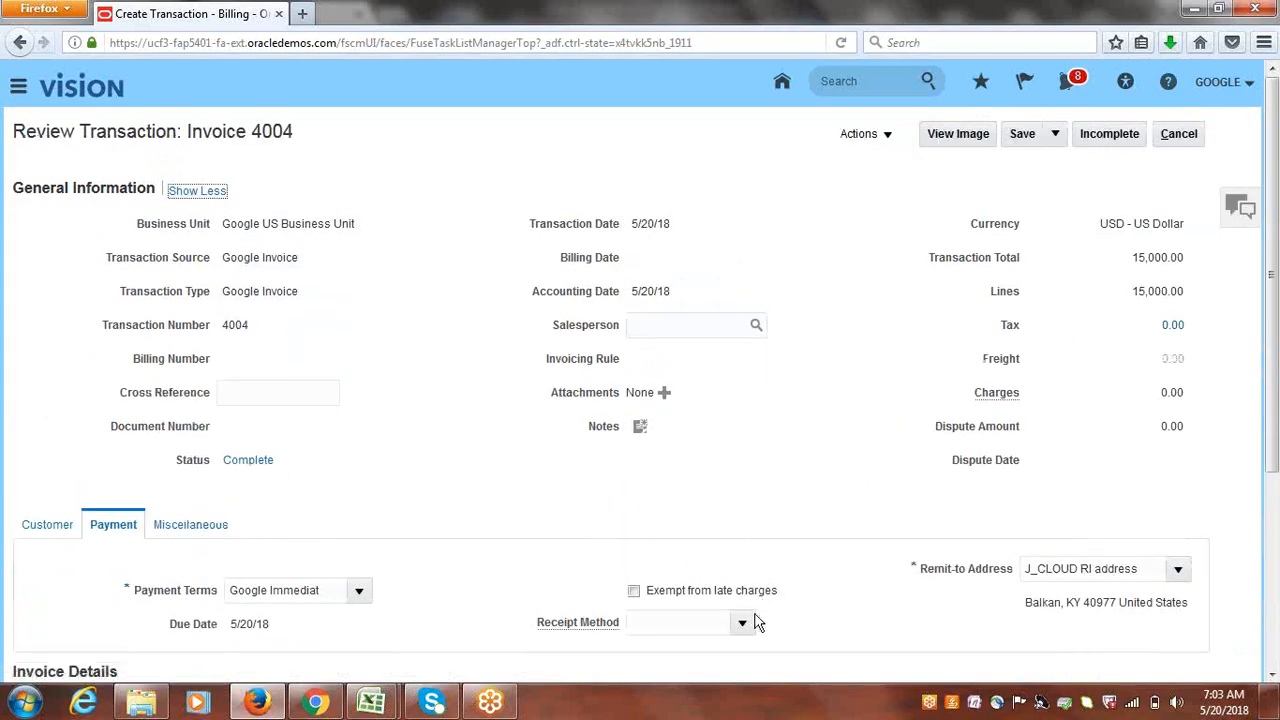
{"action": "left_click", "coordinate": [744, 622]}
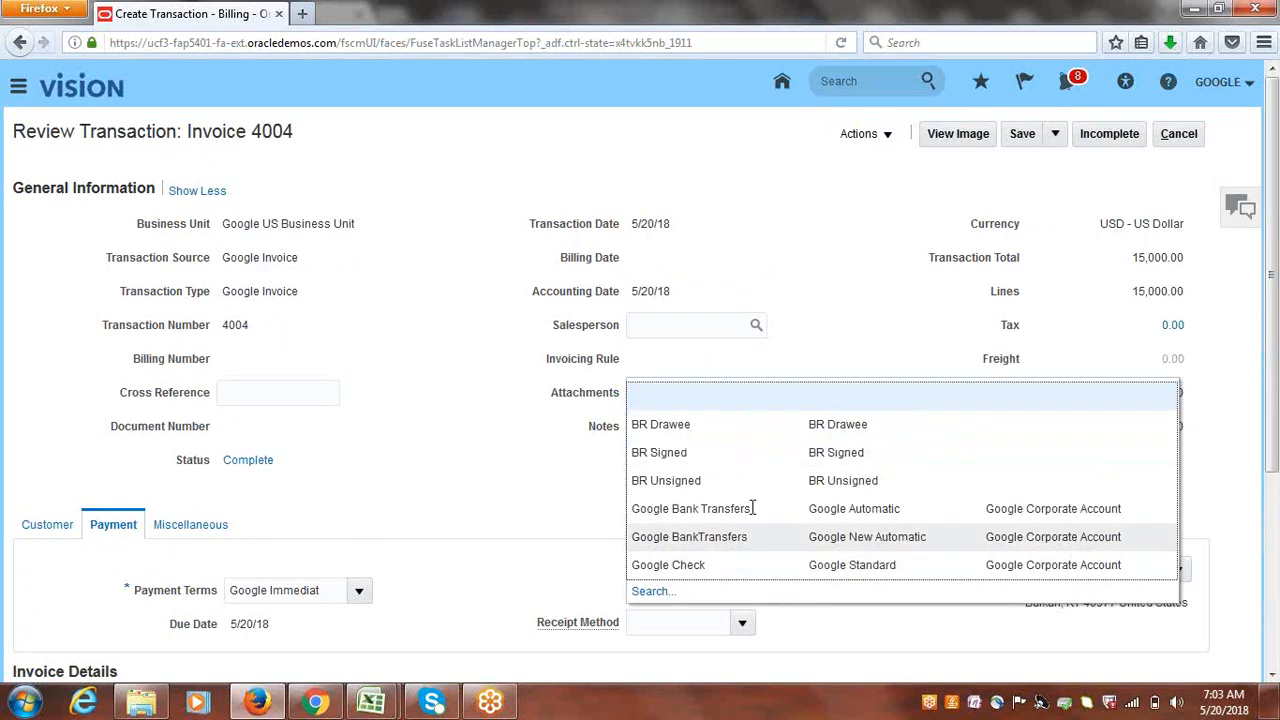
{"action": "left_click", "coordinate": [703, 539]}
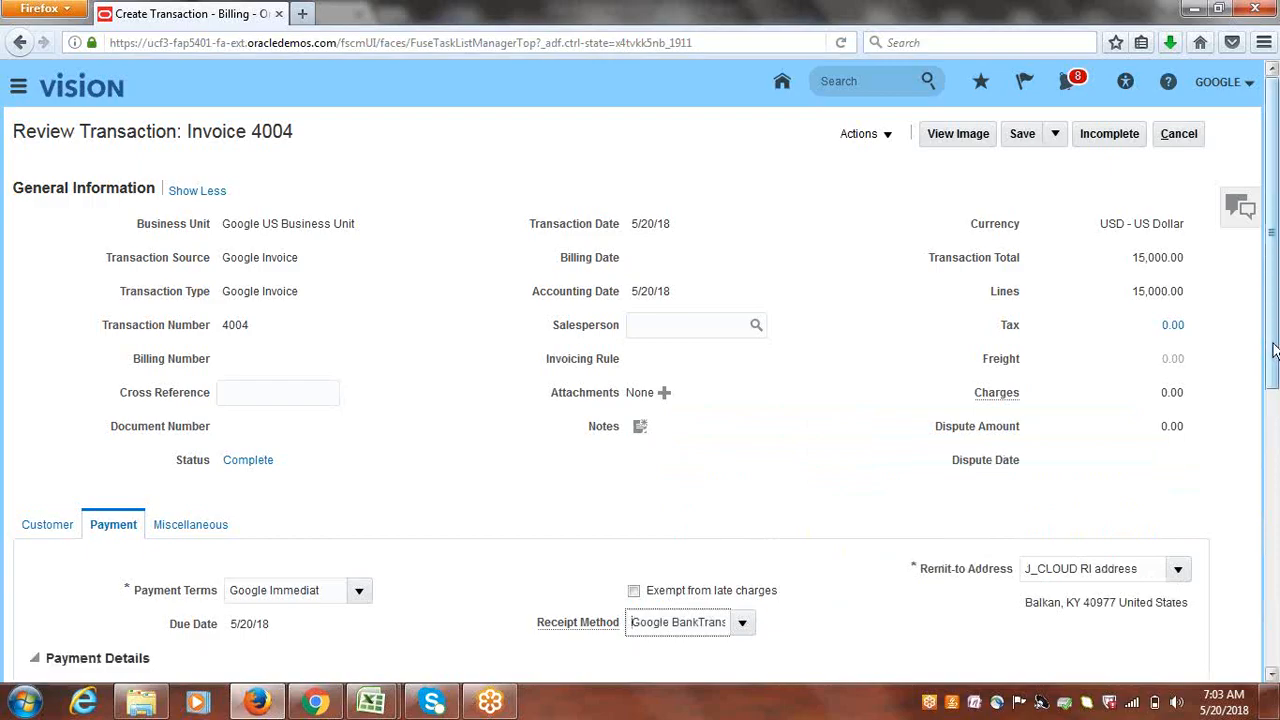
{"action": "left_click_drag", "start_coordinate": [1272, 360], "coordinate": [1276, 507]}
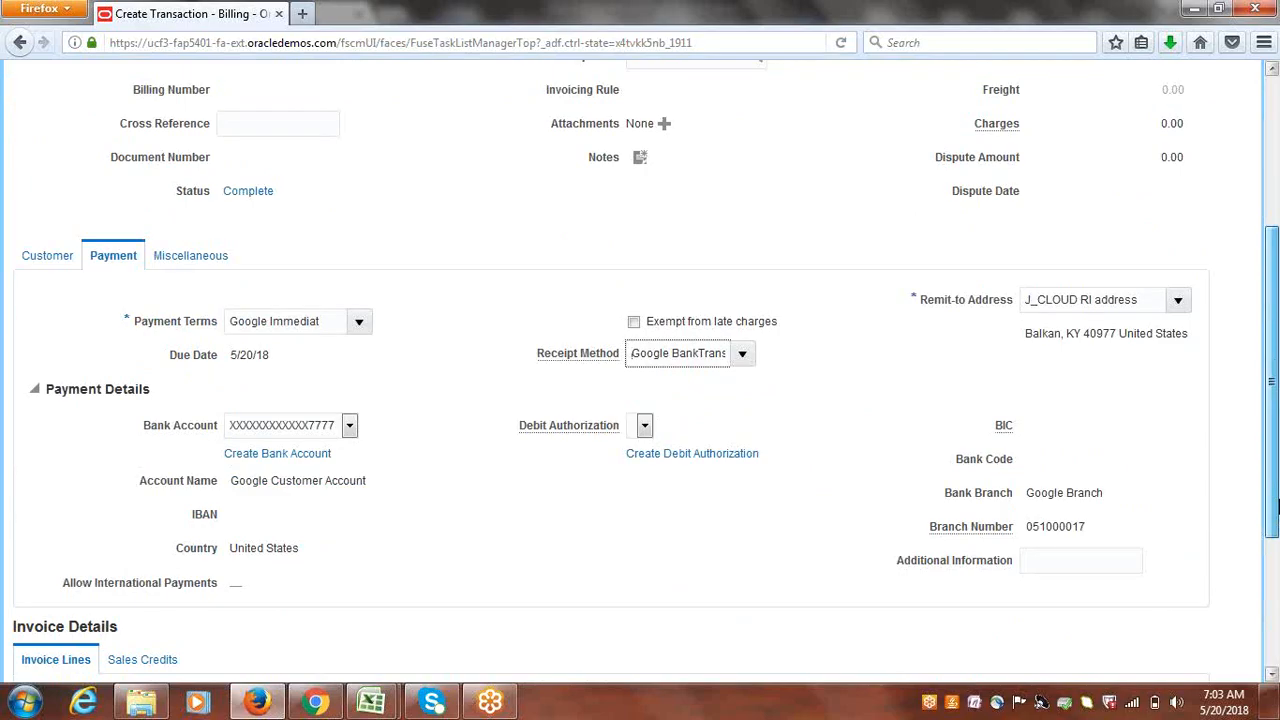
{"action": "left_click_drag", "start_coordinate": [1278, 506], "coordinate": [1278, 505]}
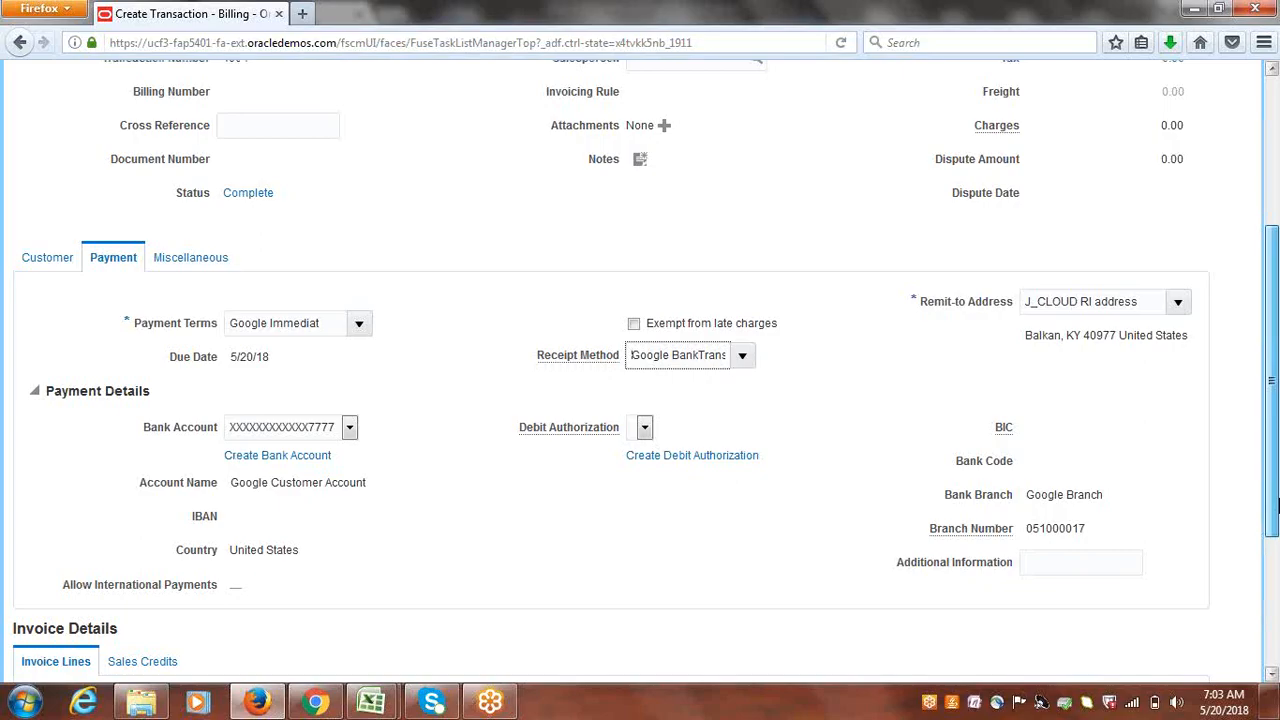
{"action": "left_click_drag", "start_coordinate": [1278, 506], "coordinate": [1278, 350]}
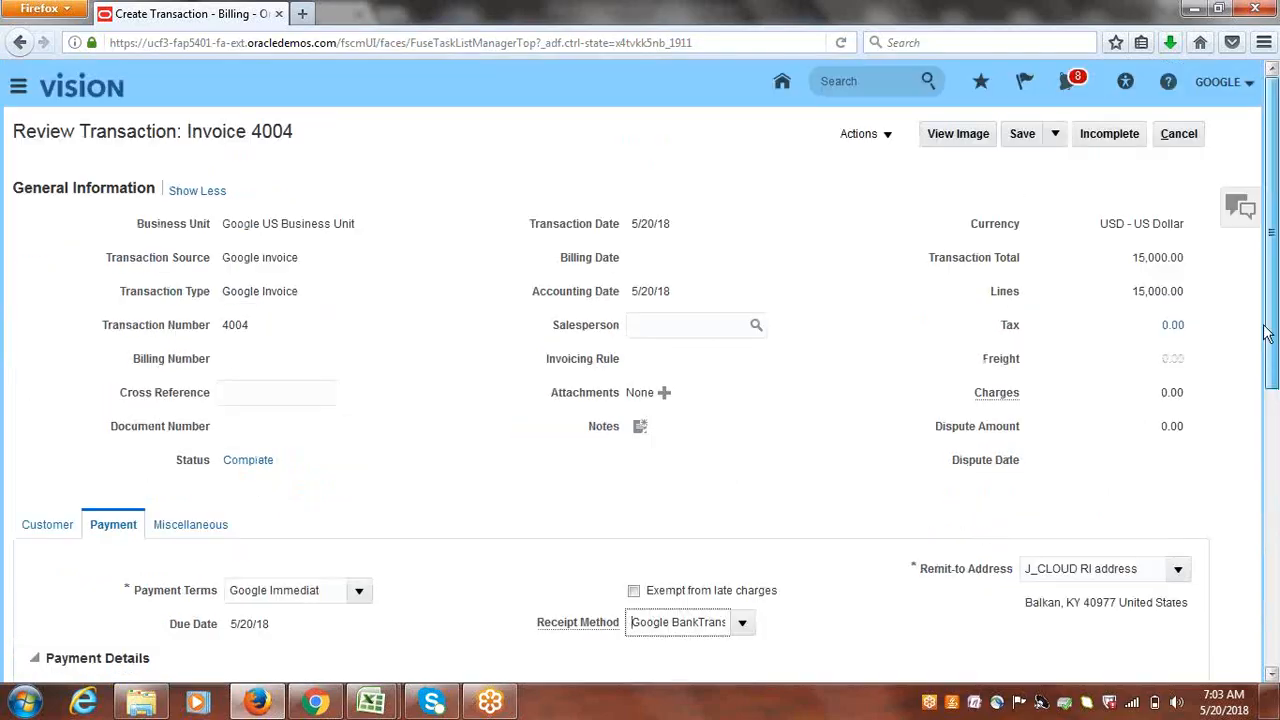
- Save invoice 4004 and return to the Billing work area
{"action": "left_click", "coordinate": [1024, 138]}
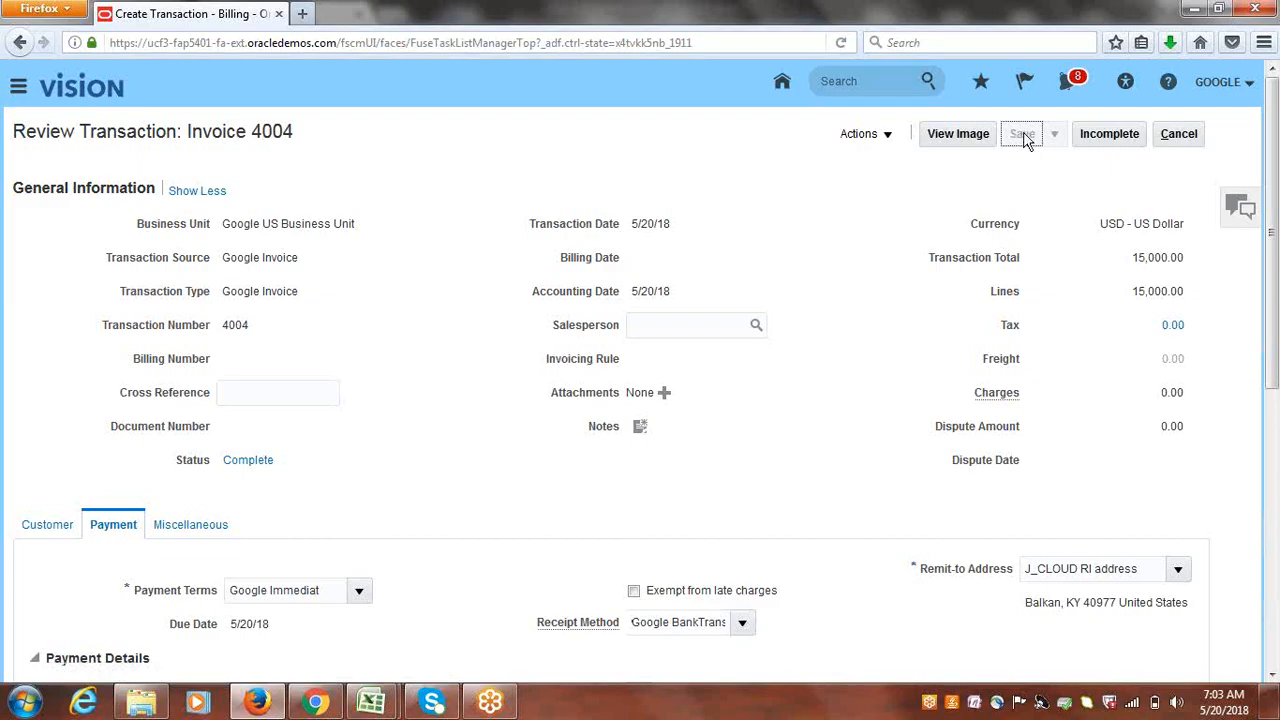
{"action": "left_click", "coordinate": [888, 136]}
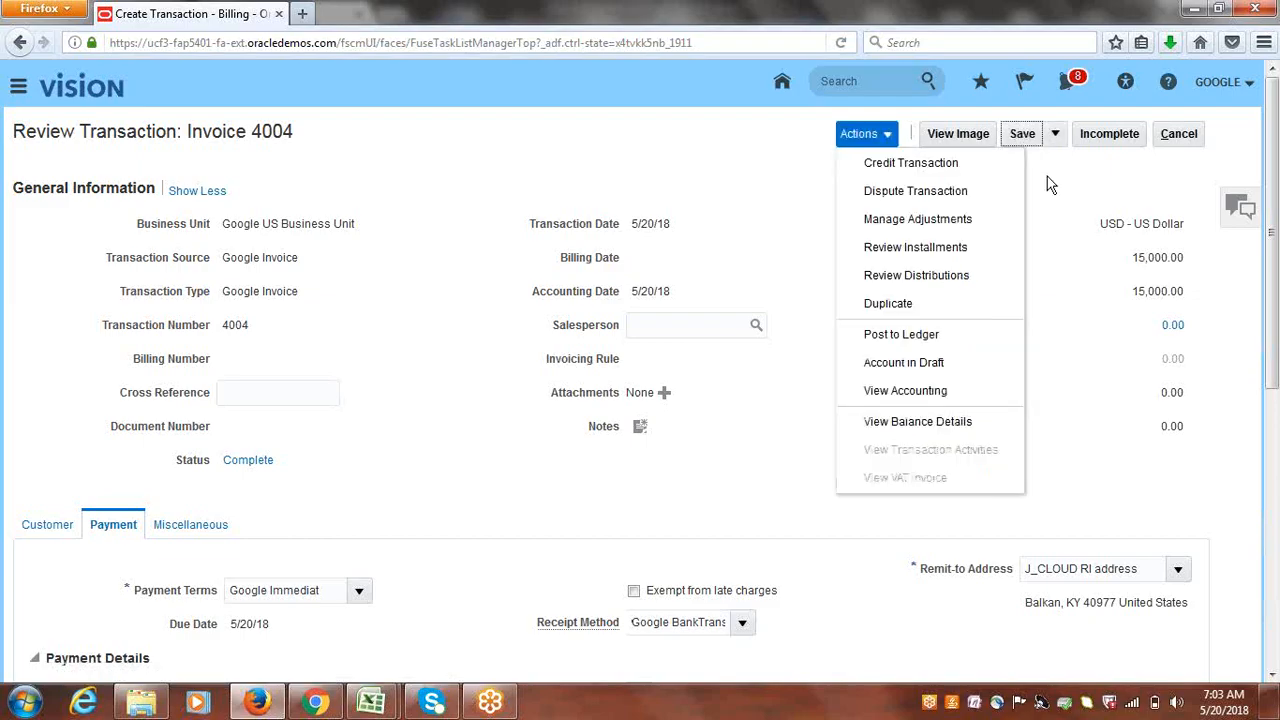
{"action": "left_click", "coordinate": [1062, 189]}
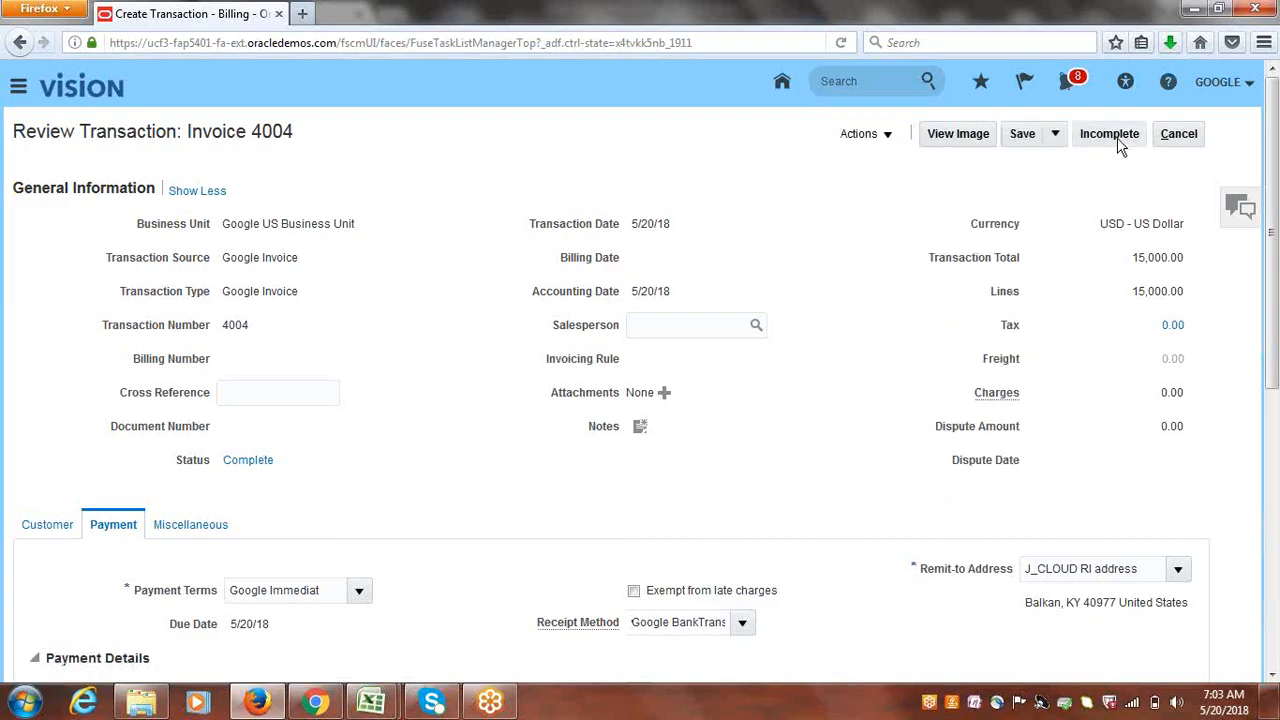
{"action": "left_click", "coordinate": [1188, 140]}
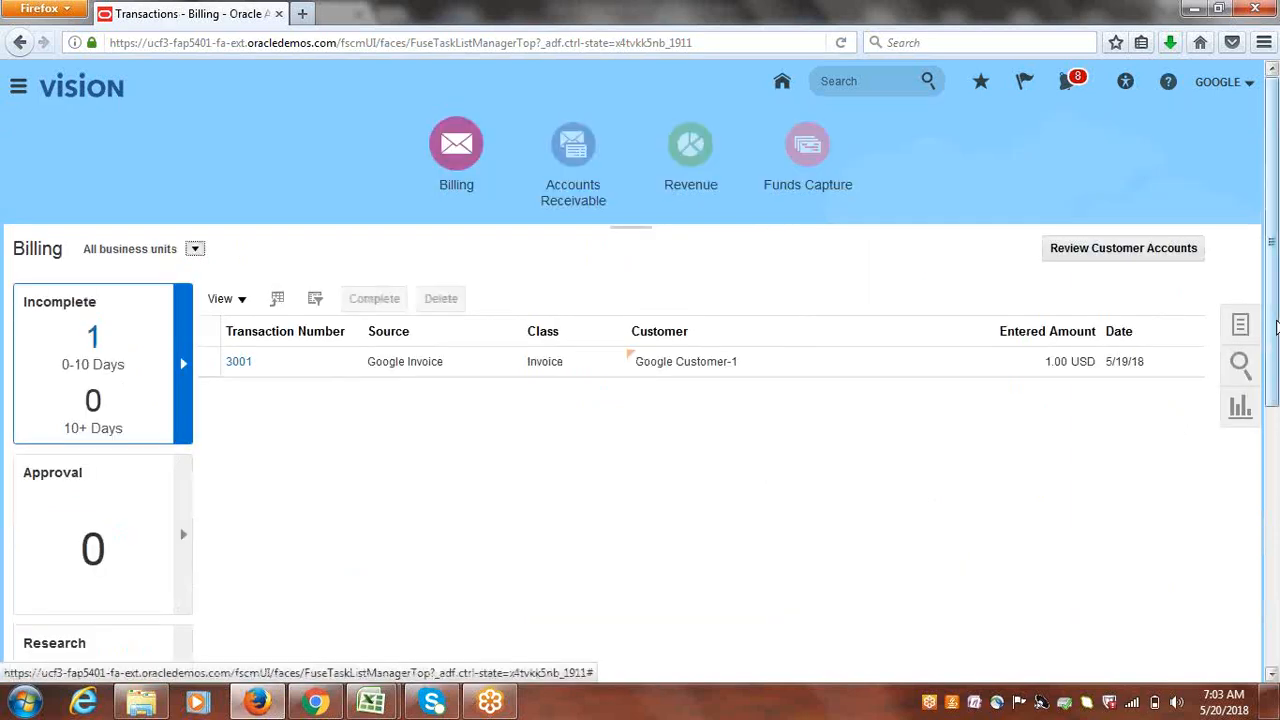
- Start another Google Invoice transaction billed to Google Customer-1
{"action": "left_click", "coordinate": [1241, 330]}
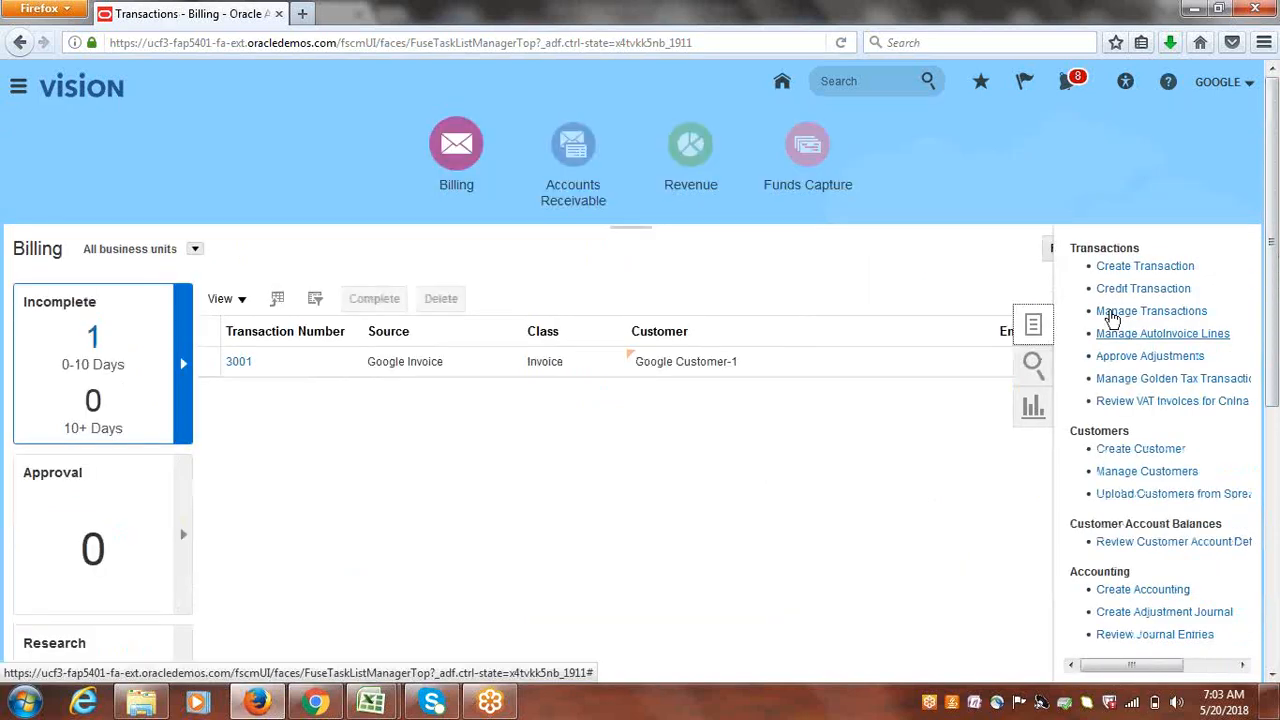
{"action": "left_click", "coordinate": [1115, 264]}
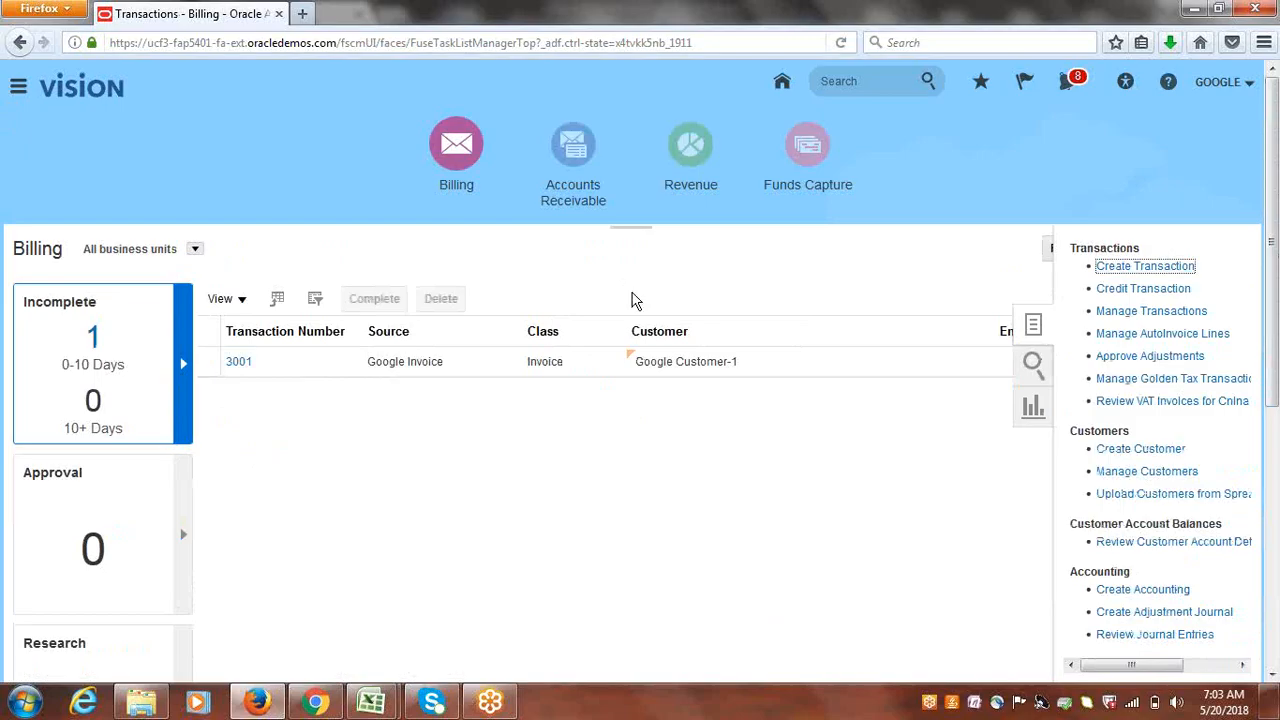
{"action": "left_click", "coordinate": [382, 285]}
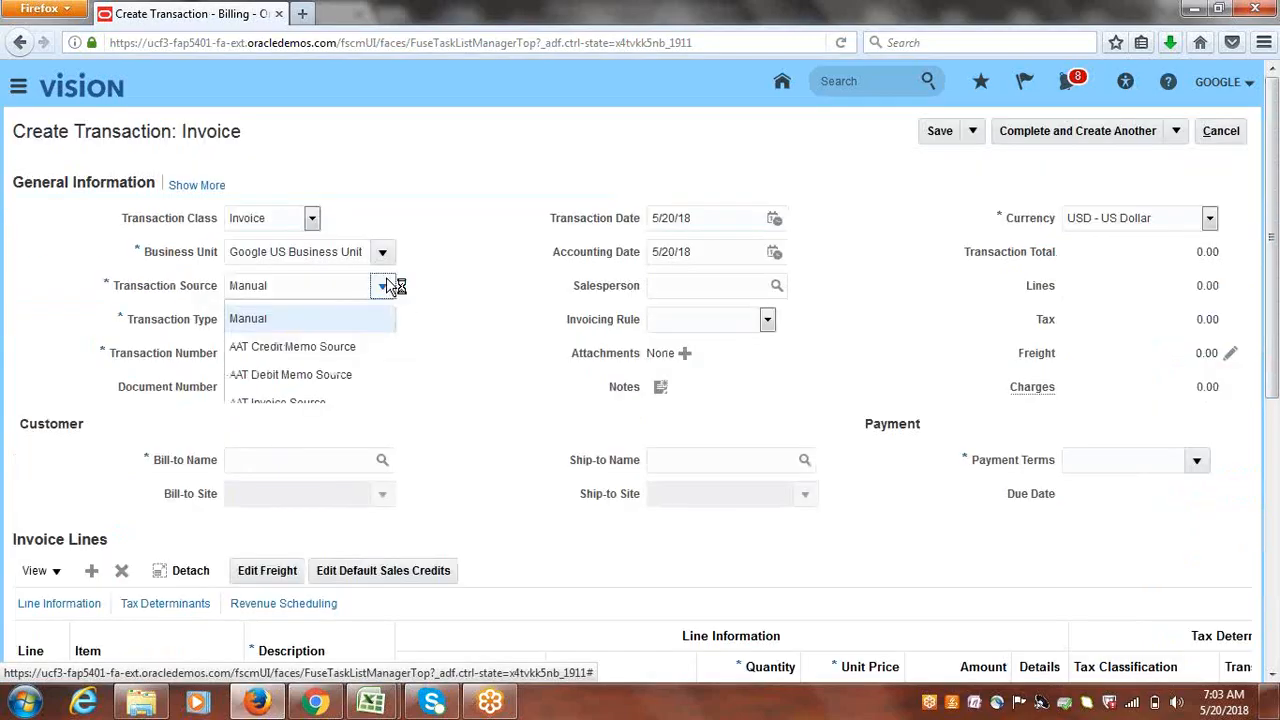
{"action": "left_click_drag", "start_coordinate": [721, 384], "coordinate": [723, 400]}
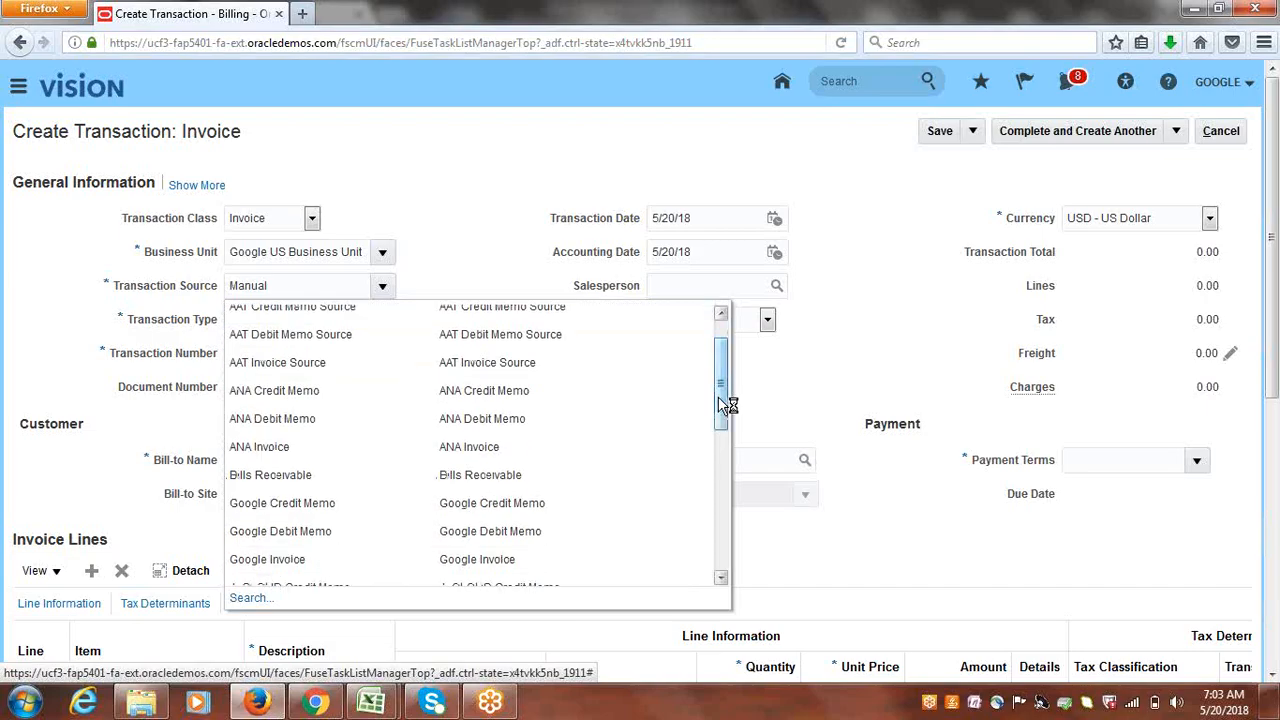
{"action": "left_click", "coordinate": [268, 559]}
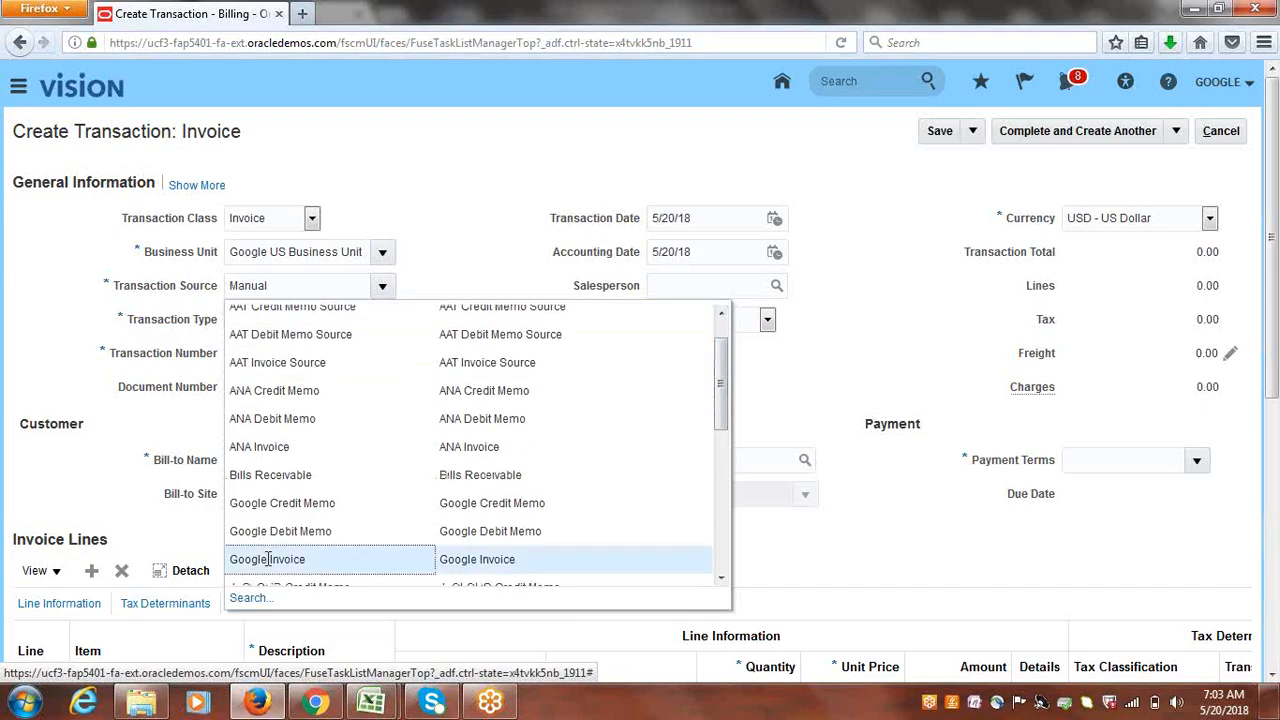
{"action": "left_click", "coordinate": [456, 357]}
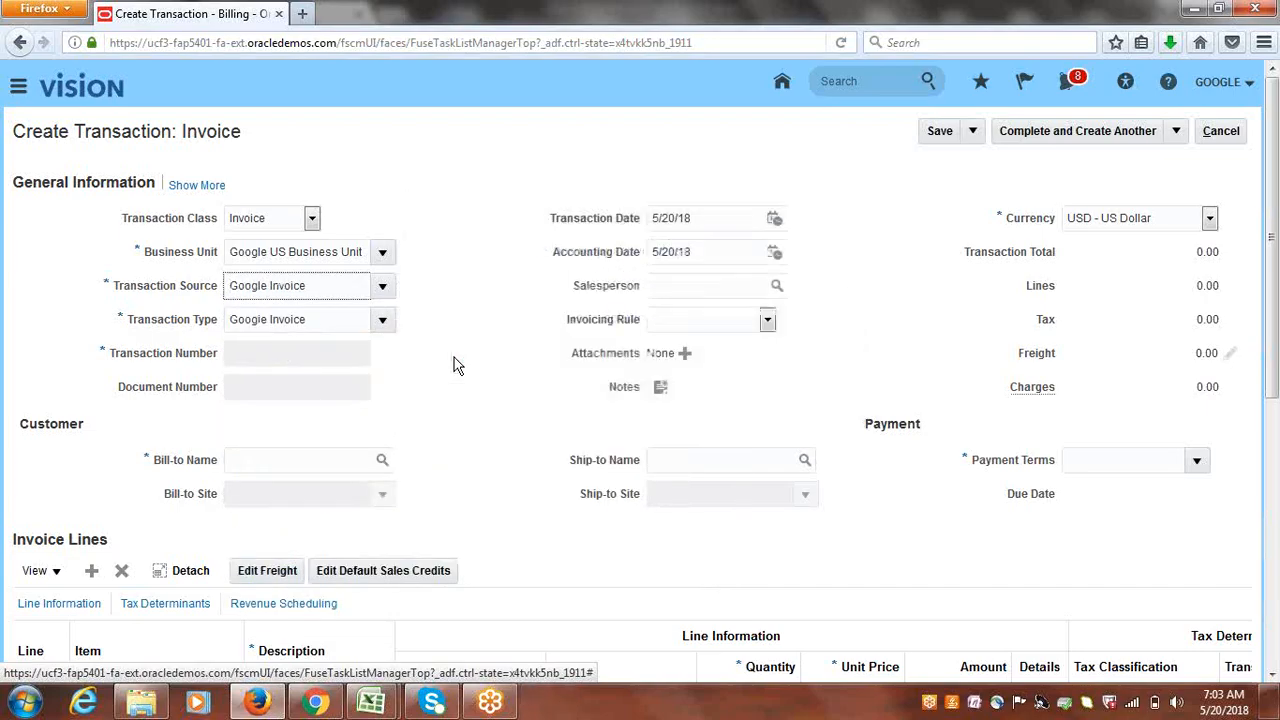
{"action": "left_click", "coordinate": [316, 460]}
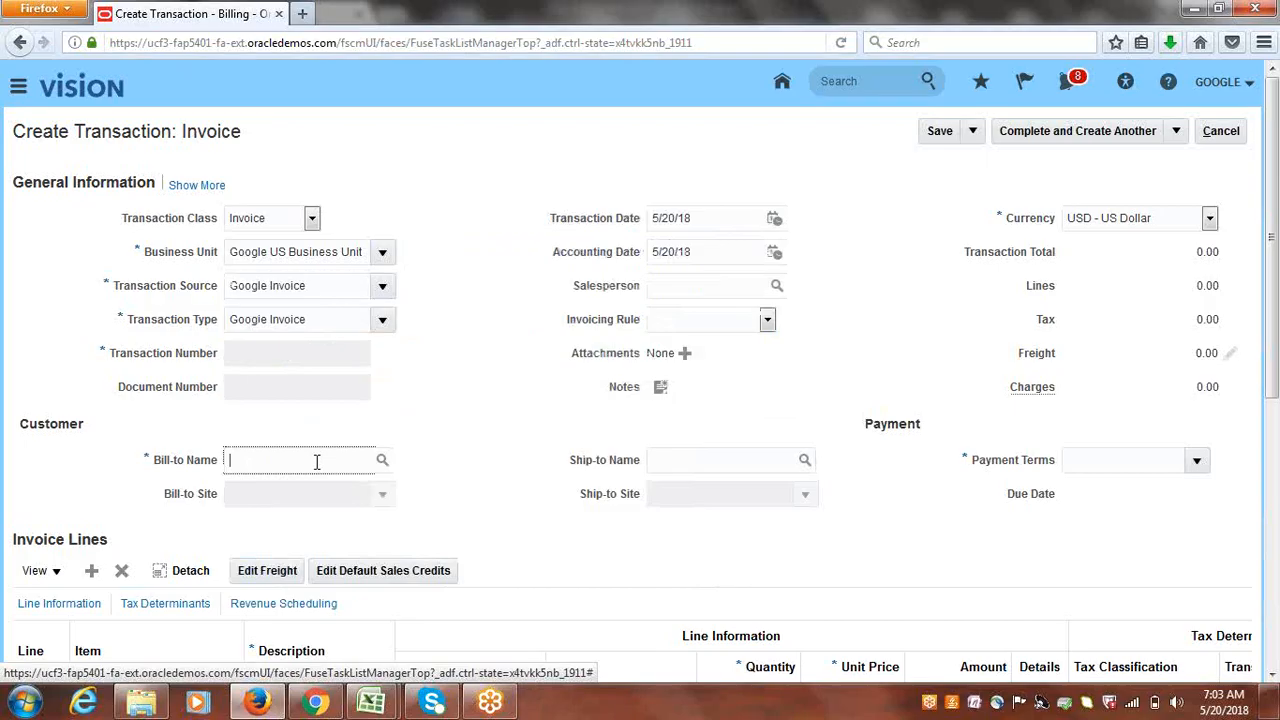
{"action": "type", "text": "google cu"}
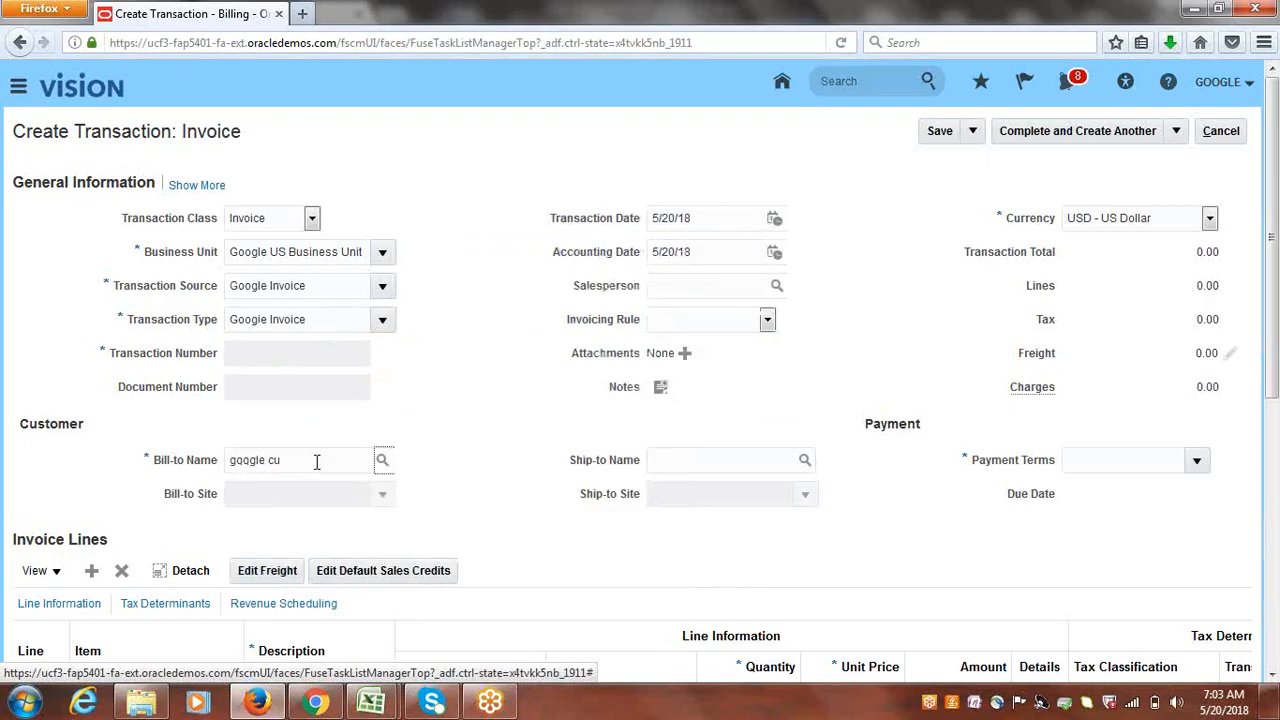
{"action": "key", "text": "Tab"}
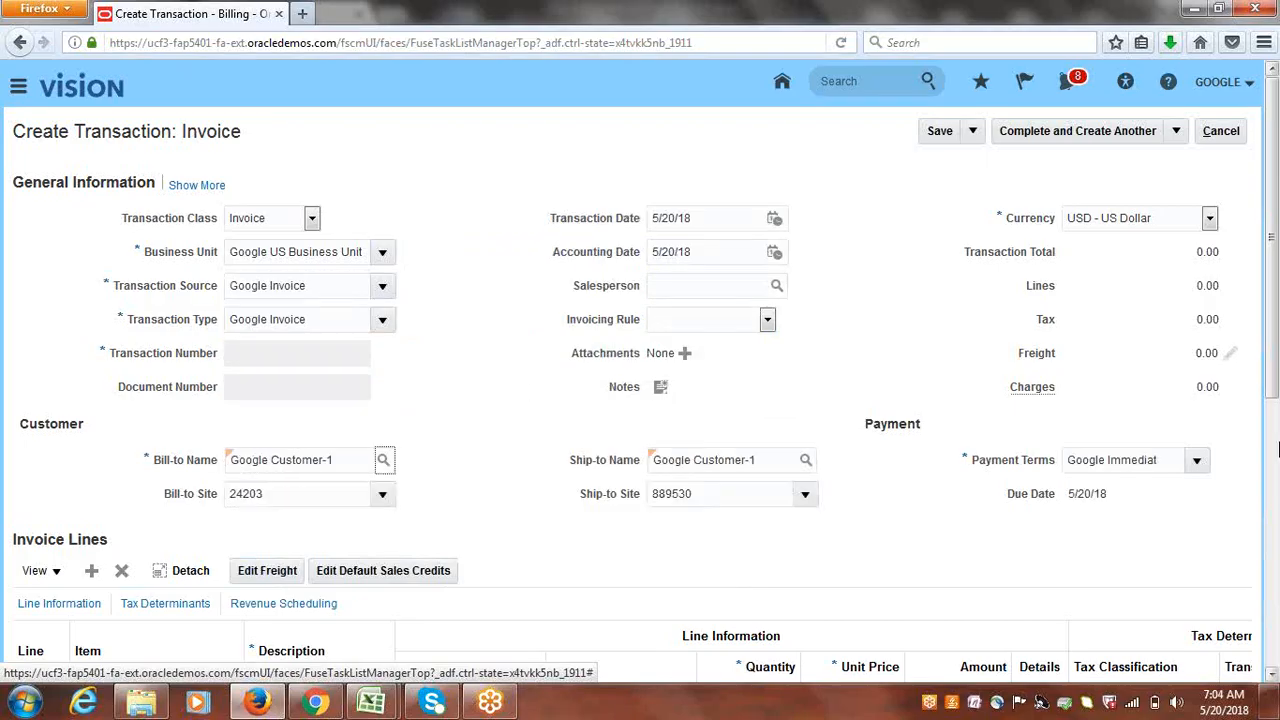
- Add invoice line 1 'Services' with quantity 1 at a unit price of 12,000
{"action": "scroll", "coordinate": [1137, 530], "scroll_direction": "down", "scroll_amount": 5}
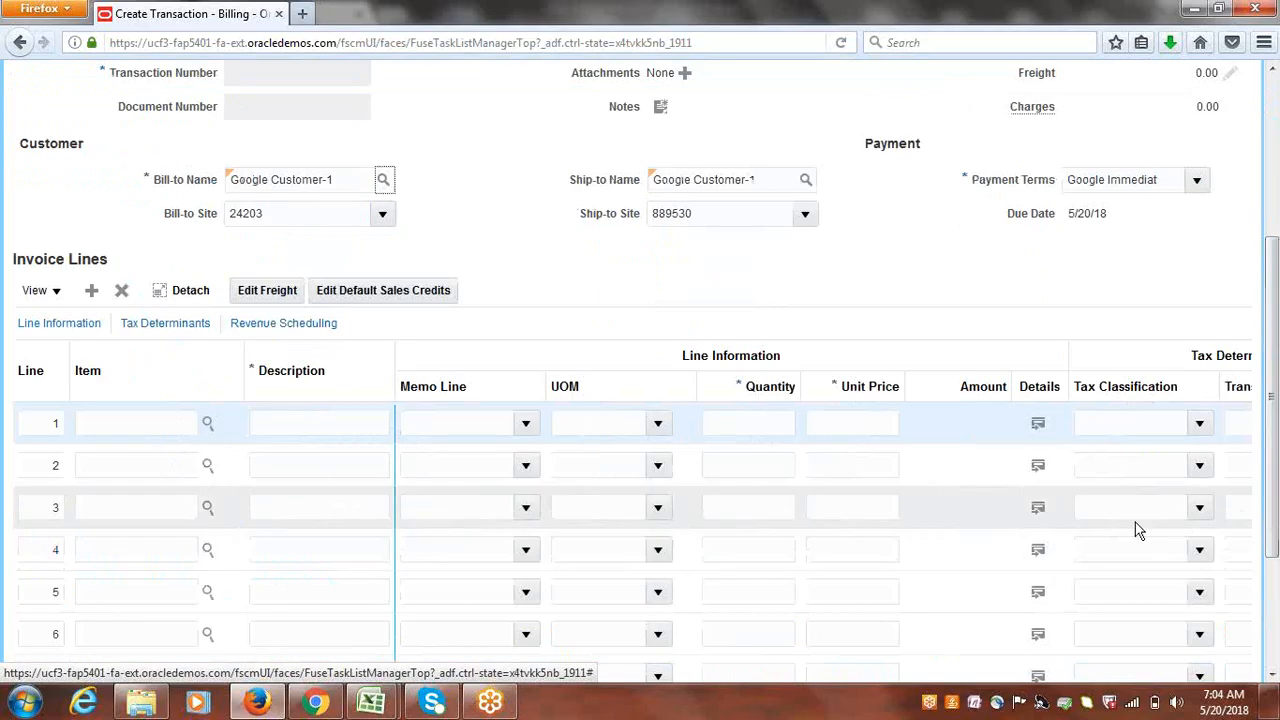
{"action": "left_click", "coordinate": [298, 422]}
{"action": "type", "text": "Ser"}
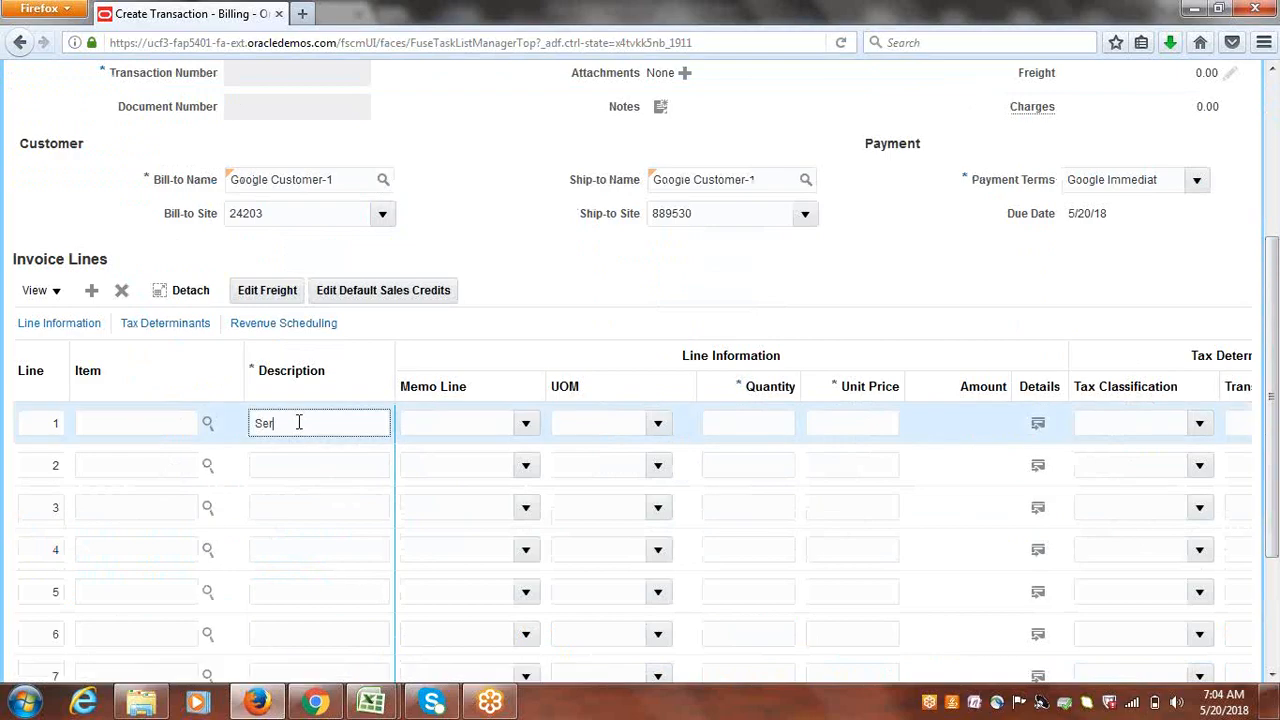
{"action": "type", "text": "vices"}
{"action": "key", "text": "Tab"}
{"action": "left_click", "coordinate": [760, 420]}
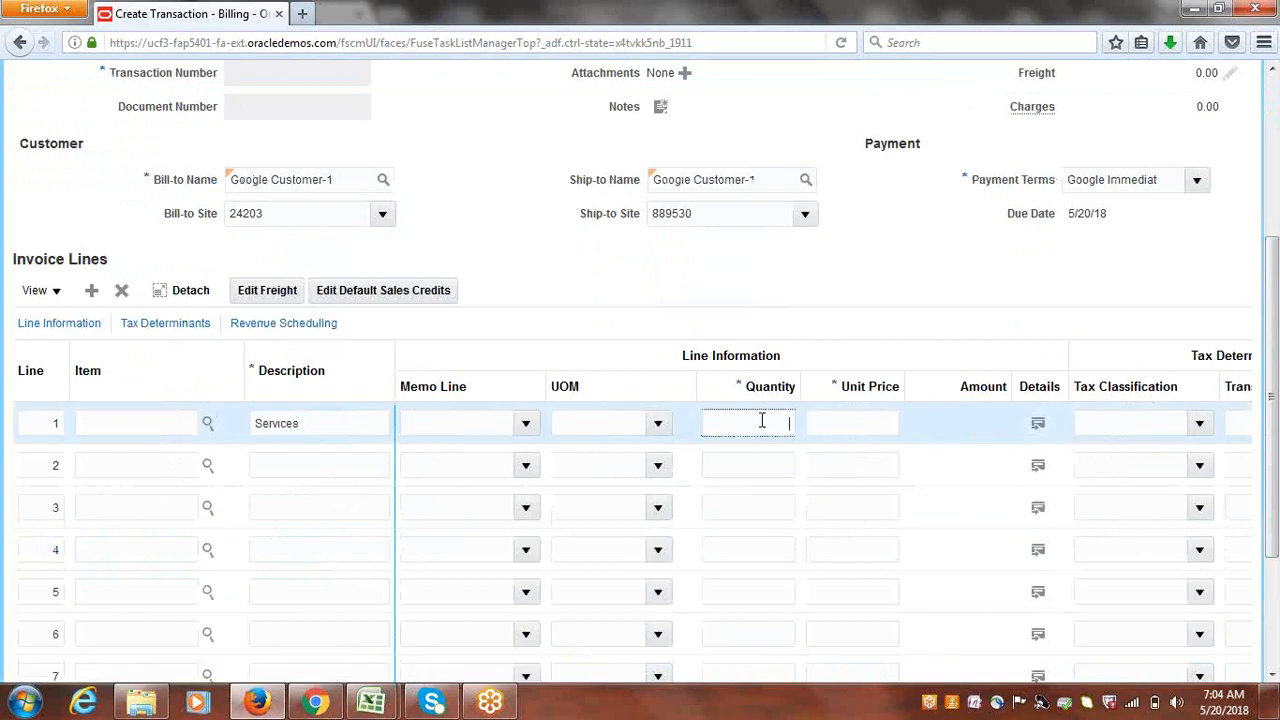
{"action": "type", "text": "1"}
{"action": "key", "text": "Tab"}
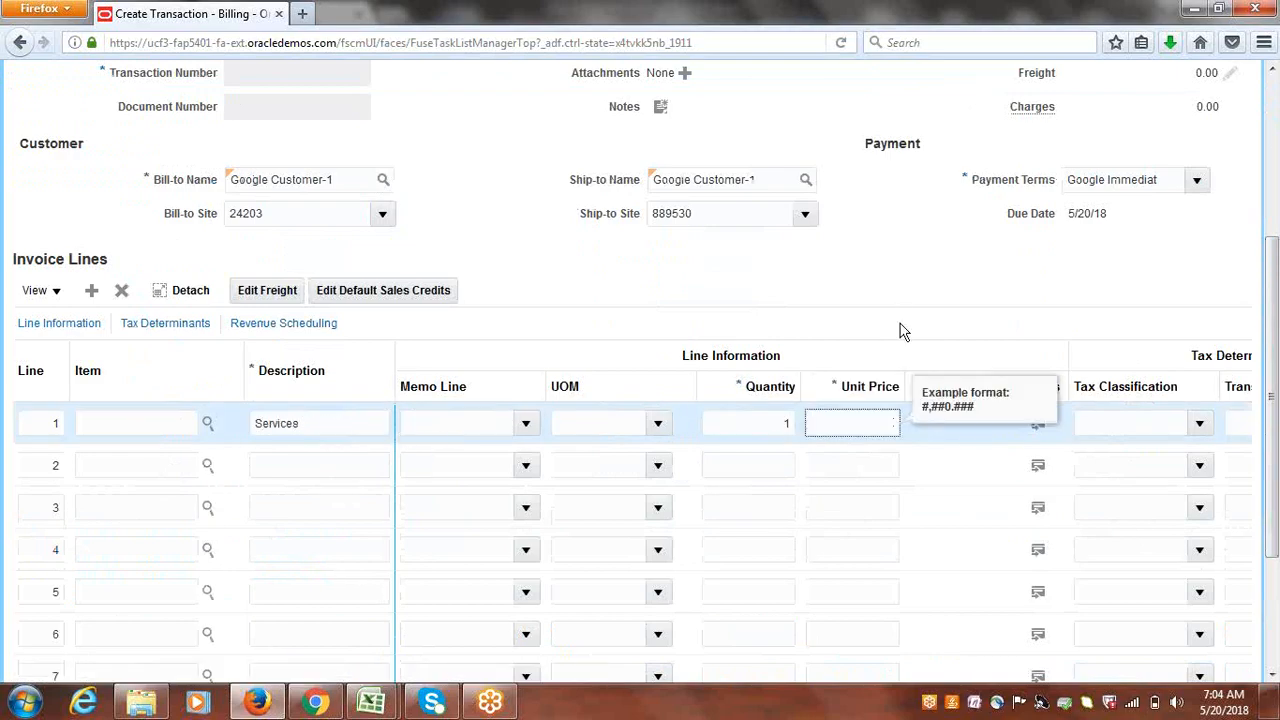
{"action": "type", "text": "12,000"}
{"action": "key", "text": "Tab"}
- Complete invoice 4005, set receipt method Google BankTransfers, save, and return to Billing
{"action": "scroll", "coordinate": [1275, 378], "scroll_direction": "up", "scroll_amount": 5}
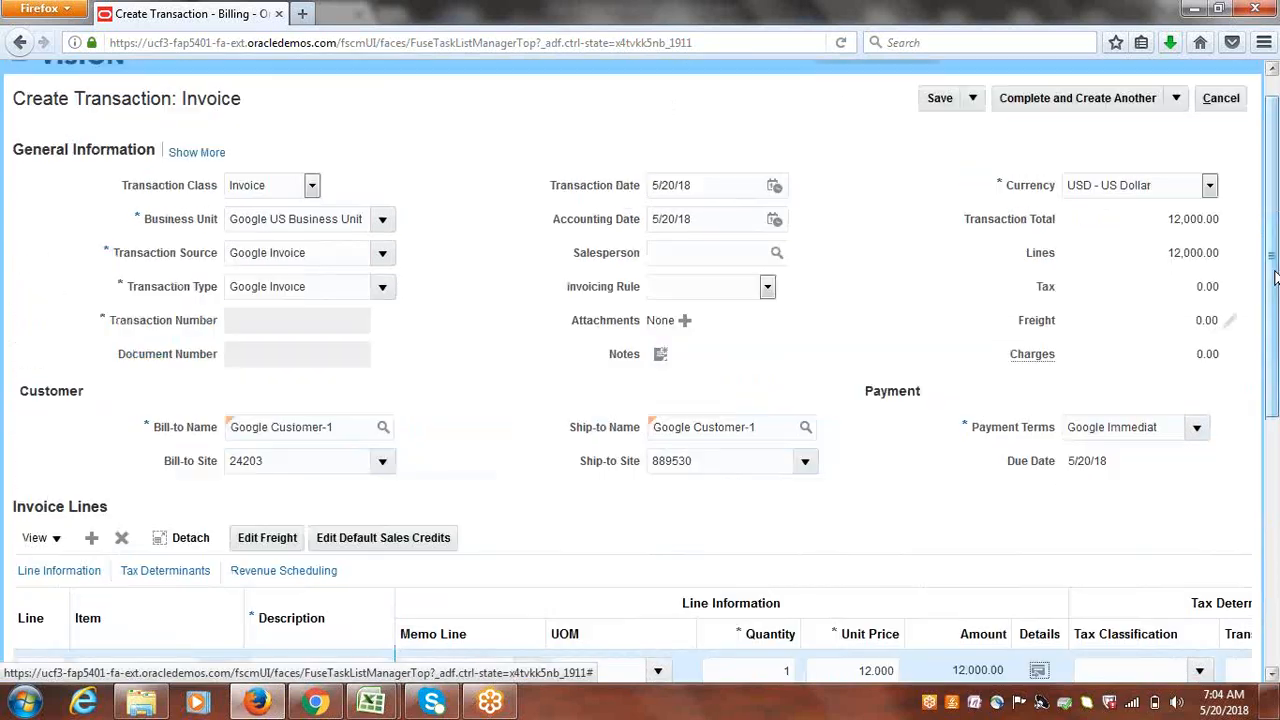
{"action": "left_click", "coordinate": [1176, 98]}
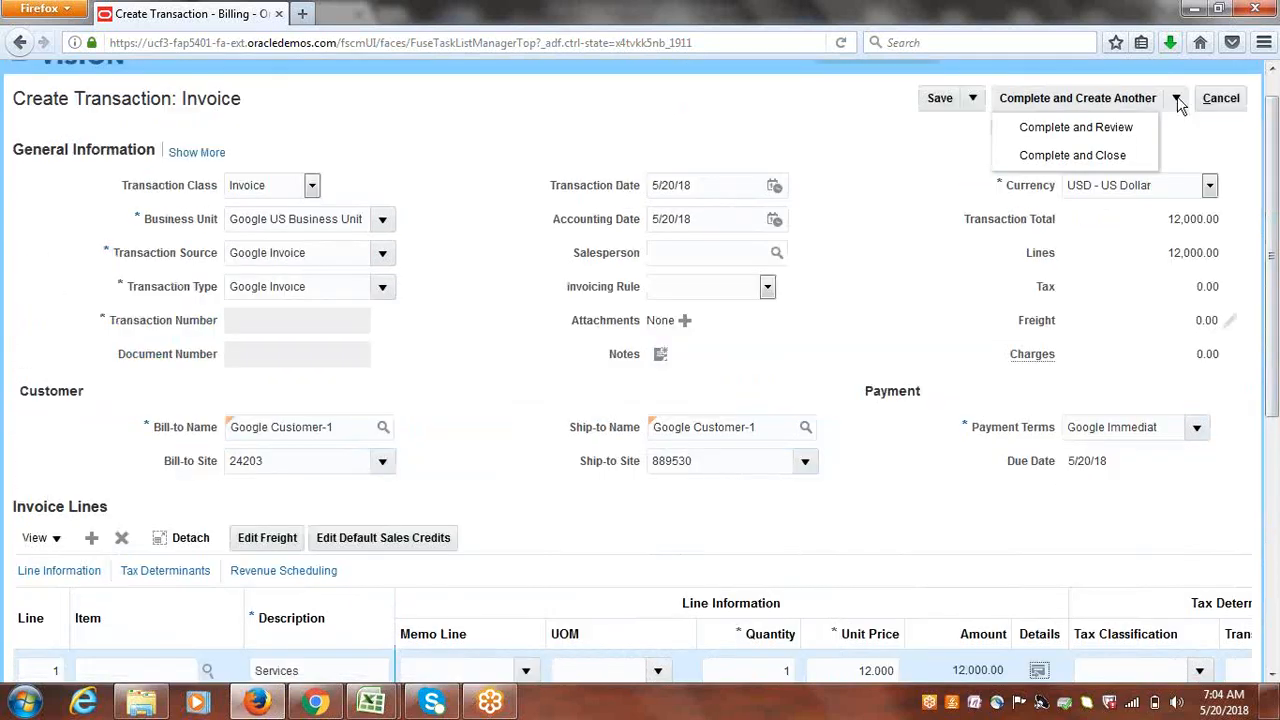
{"action": "left_click", "coordinate": [1100, 126]}
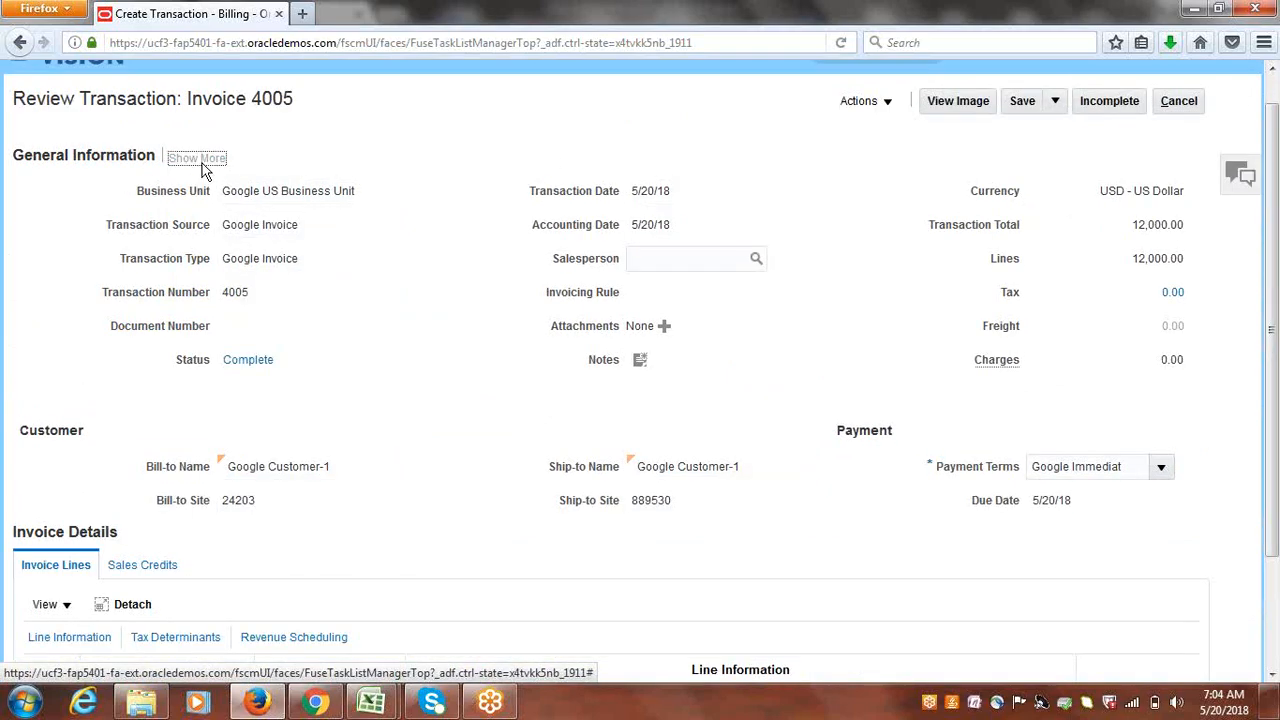
{"action": "left_click", "coordinate": [201, 163]}
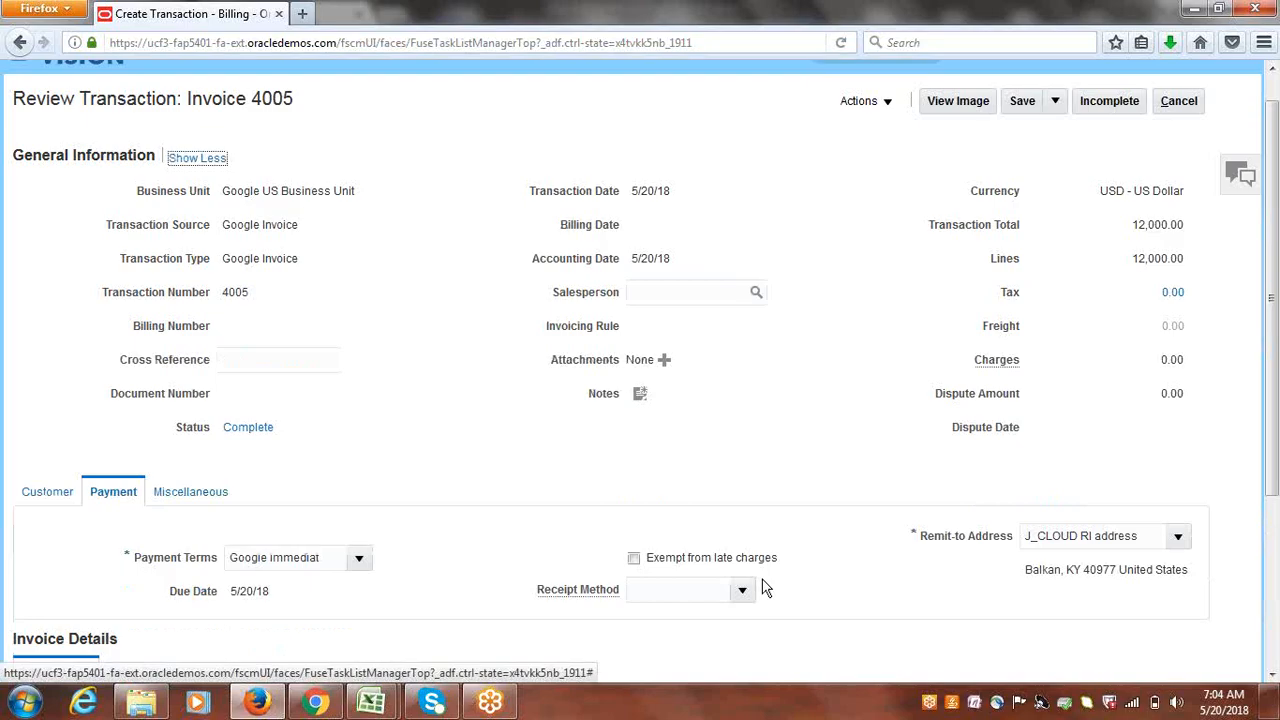
{"action": "left_click", "coordinate": [759, 586]}
{"action": "left_click", "coordinate": [743, 590]}
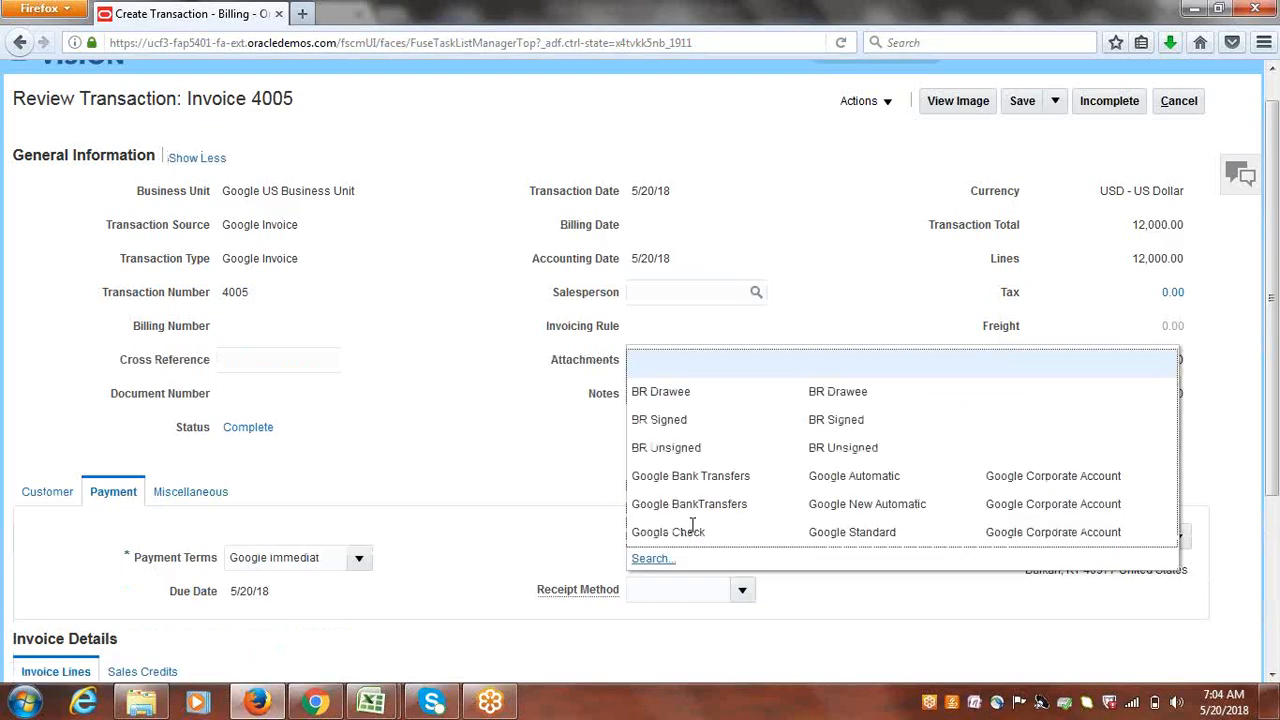
{"action": "left_click", "coordinate": [690, 504]}
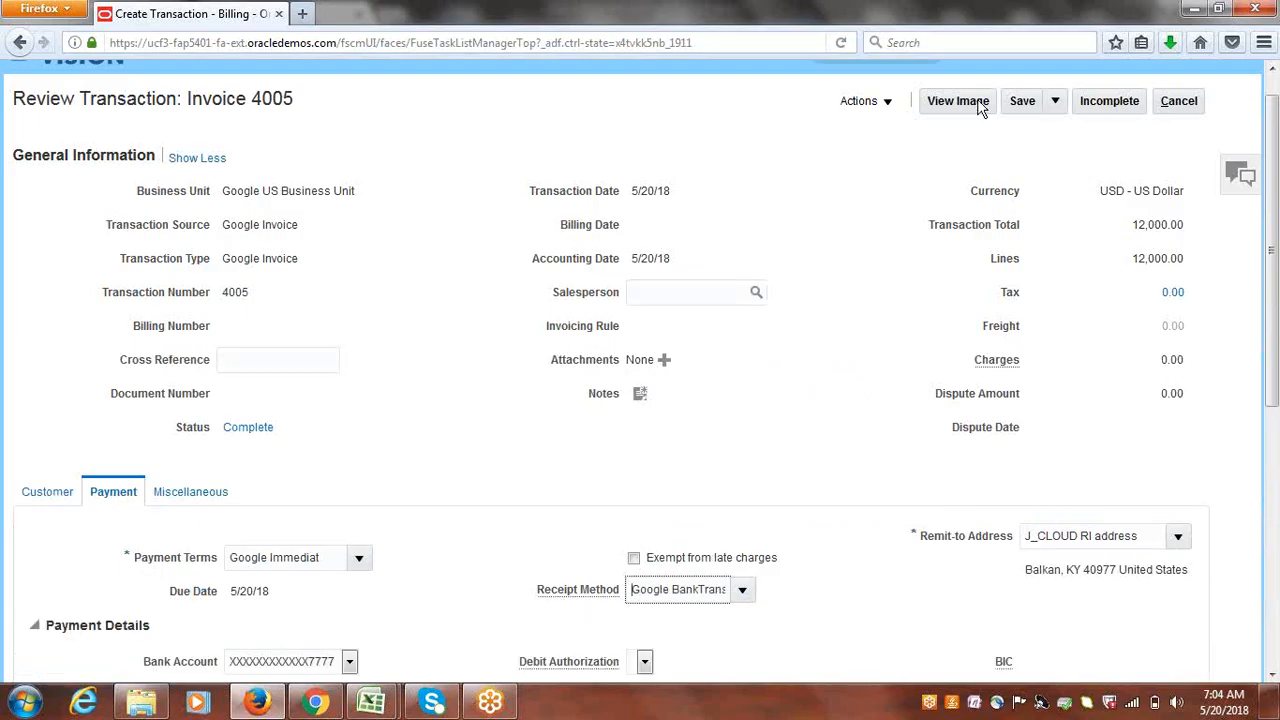
{"action": "left_click", "coordinate": [1030, 104]}
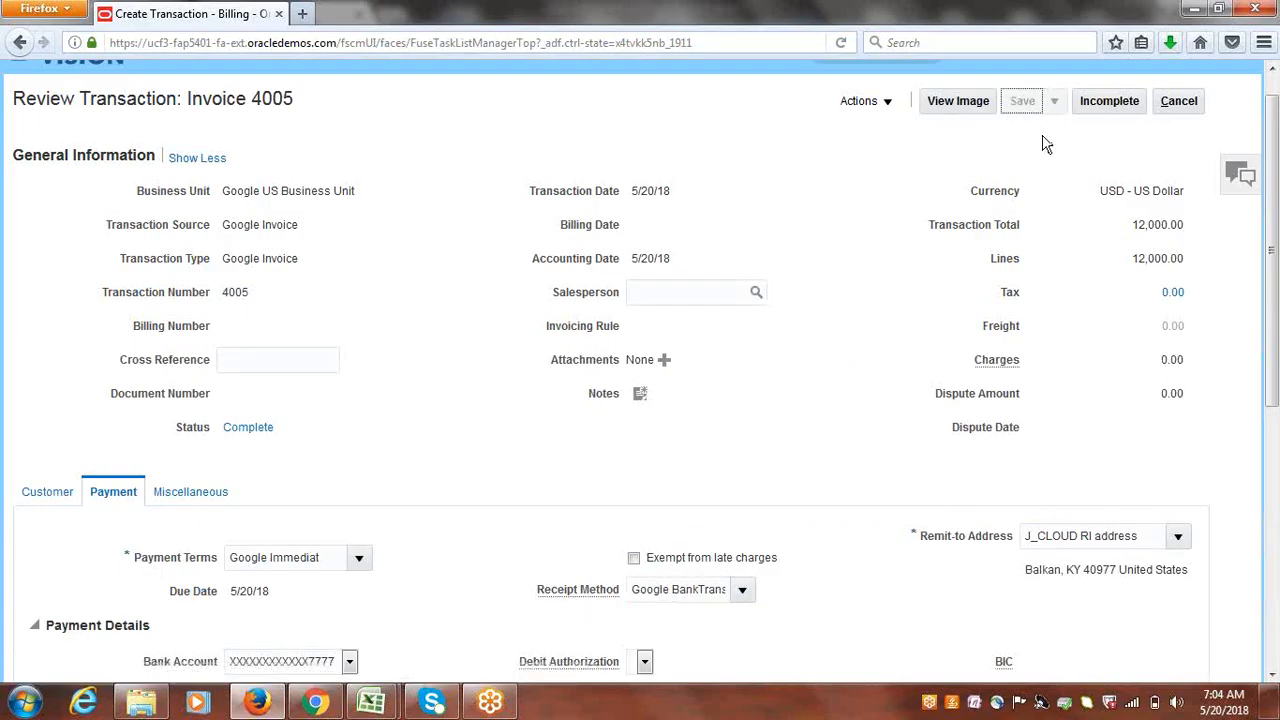
{"action": "left_click", "coordinate": [1185, 103]}
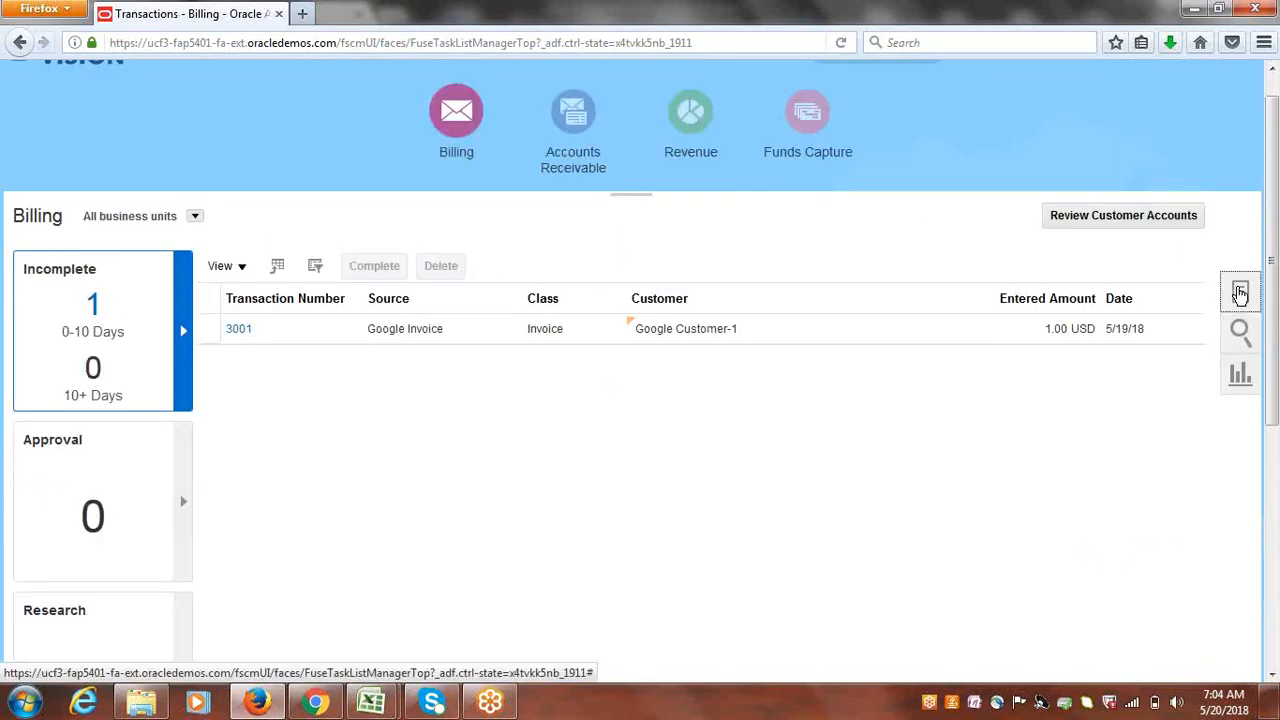
- Switch to Accounts Receivable and start Create Automatic Receipts
{"action": "left_click", "coordinate": [1240, 293]}
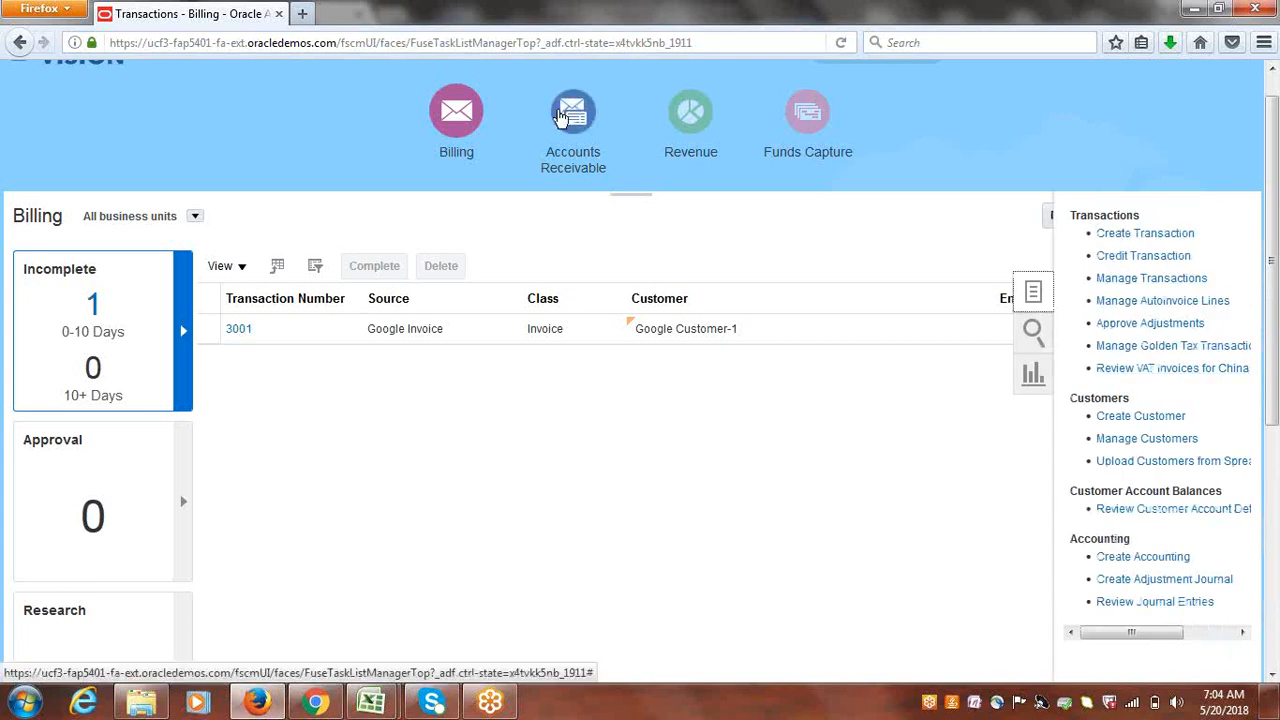
{"action": "left_click", "coordinate": [560, 117]}
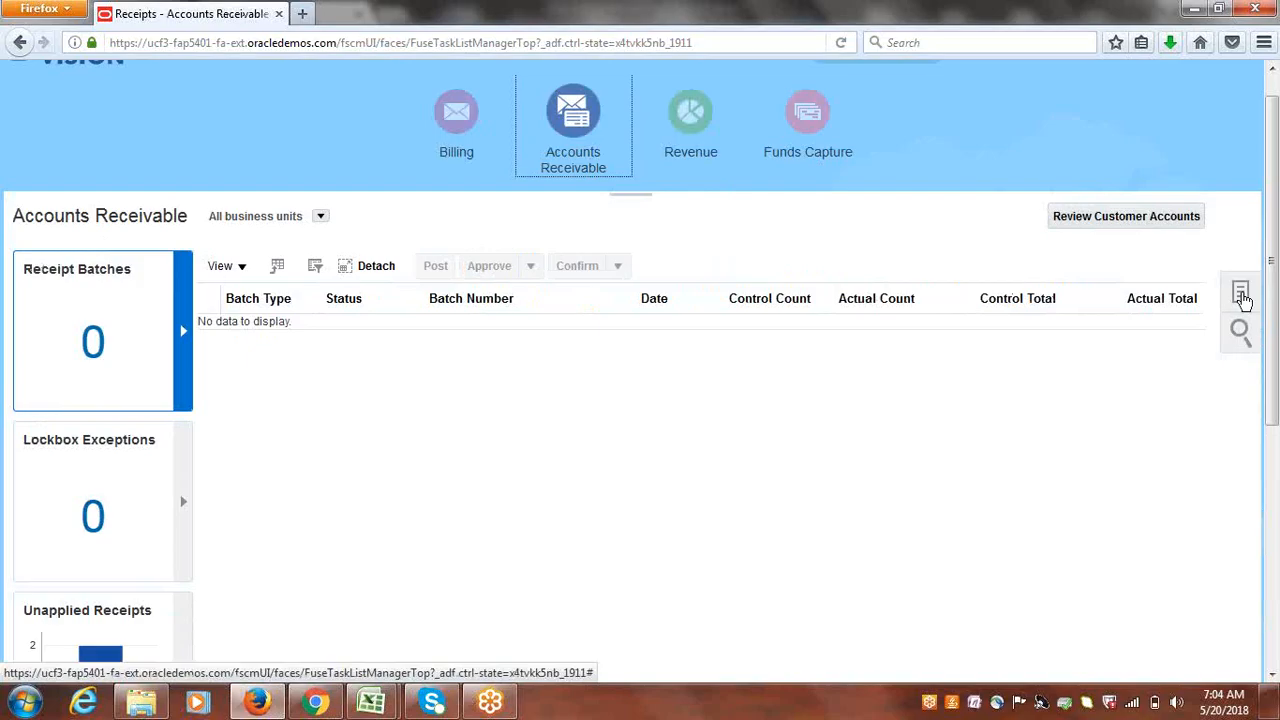
{"action": "left_click", "coordinate": [1241, 297]}
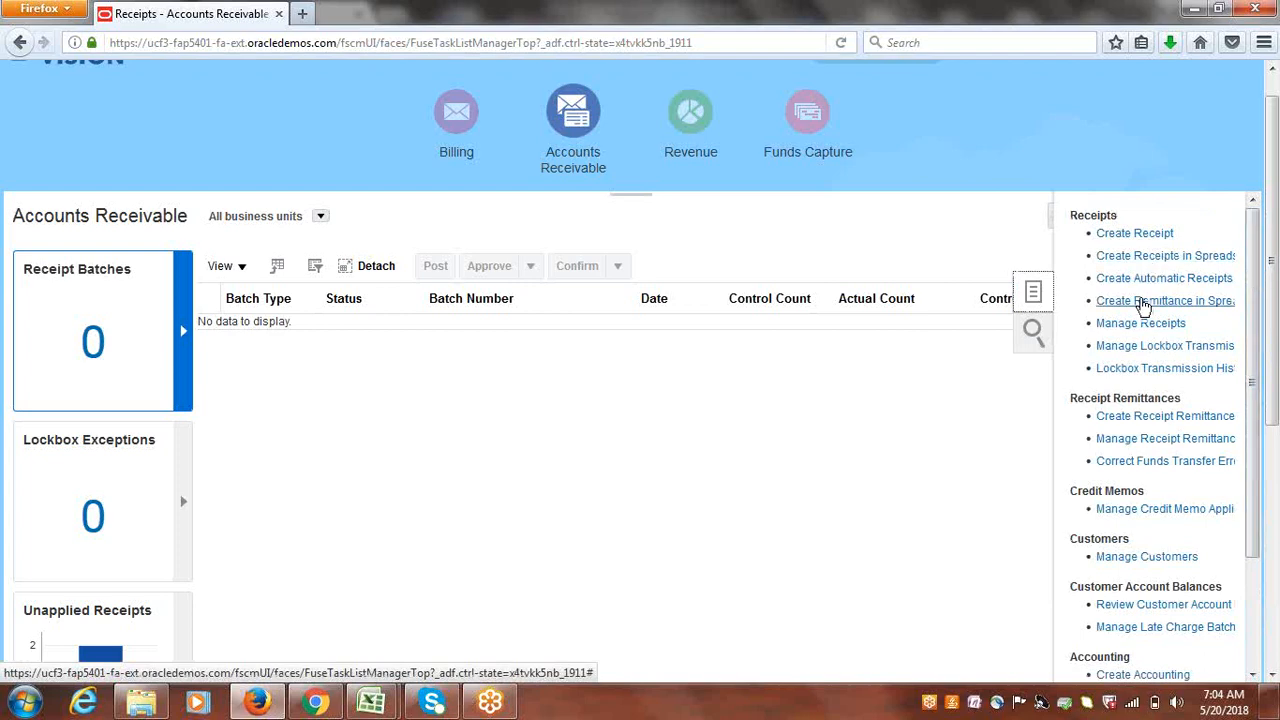
{"action": "left_click", "coordinate": [1148, 280]}
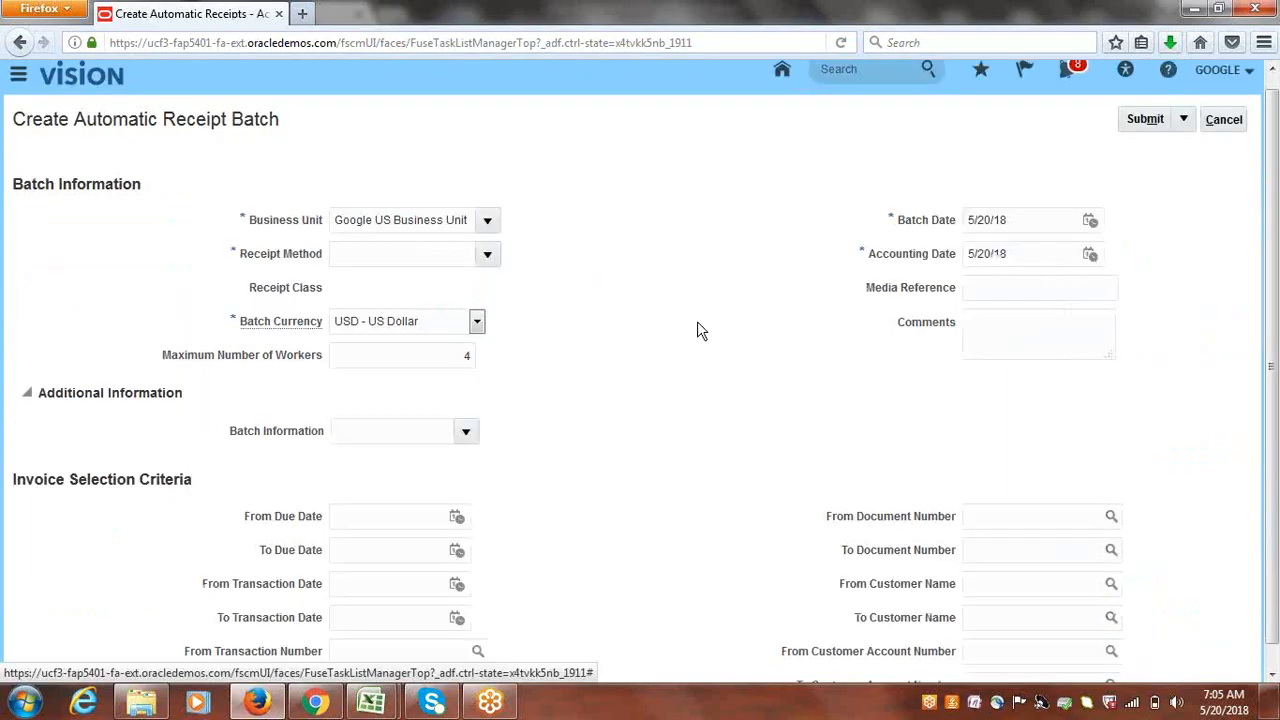
- Submit an automatic receipt batch with receipt method Google BankTransfers as request 3108012
{"action": "left_click", "coordinate": [488, 255]}
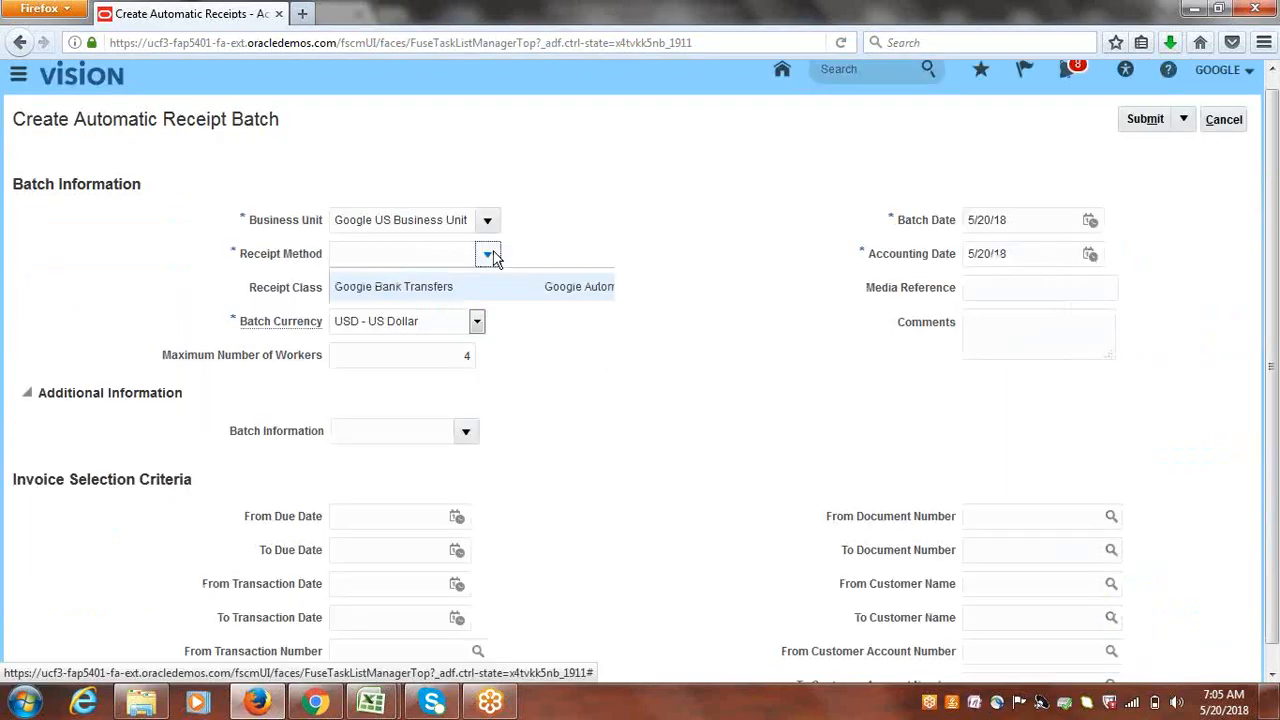
{"action": "left_click", "coordinate": [456, 320]}
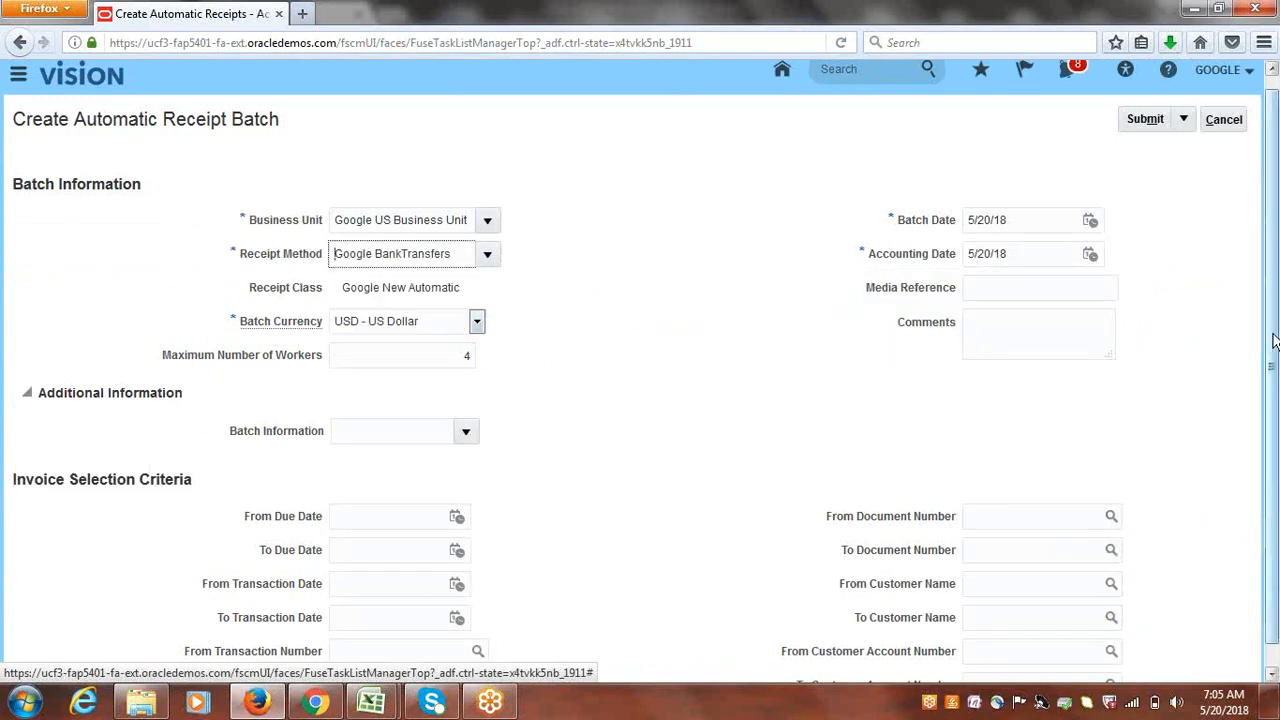
{"action": "scroll", "coordinate": [1273, 345], "scroll_direction": "down", "scroll_amount": 1}
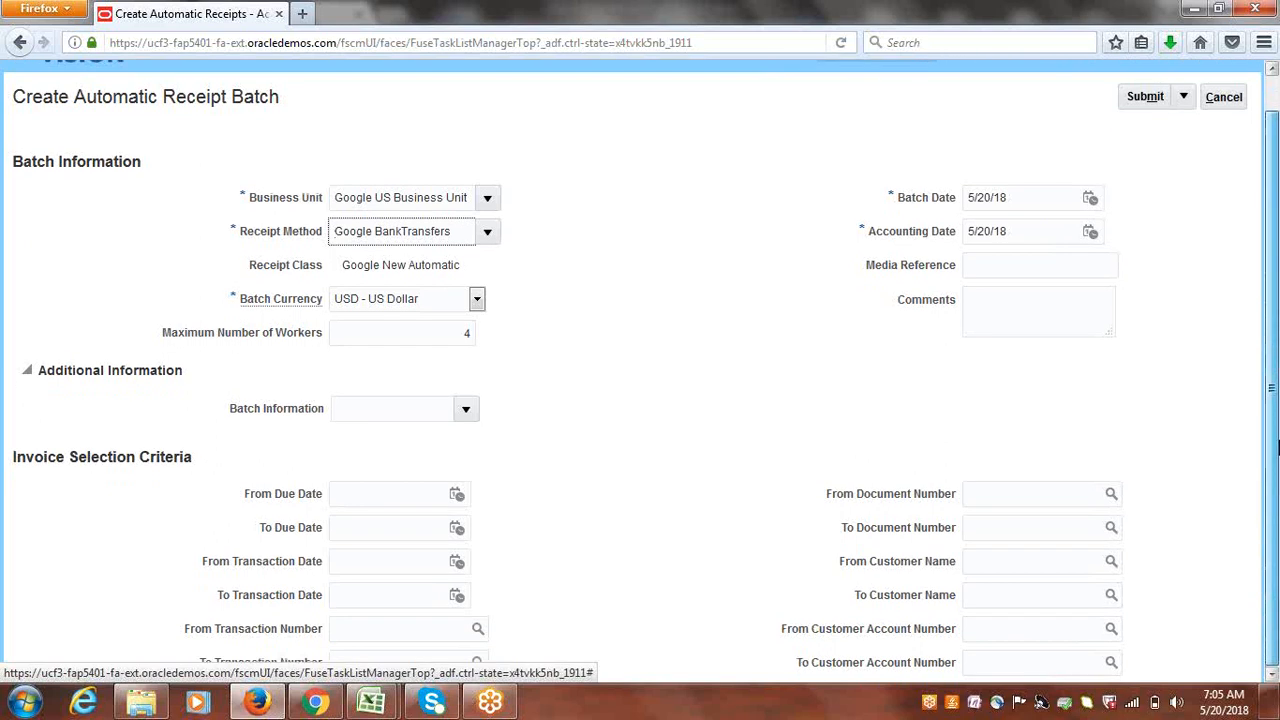
{"action": "scroll", "coordinate": [1273, 450], "scroll_direction": "up", "scroll_amount": 2}
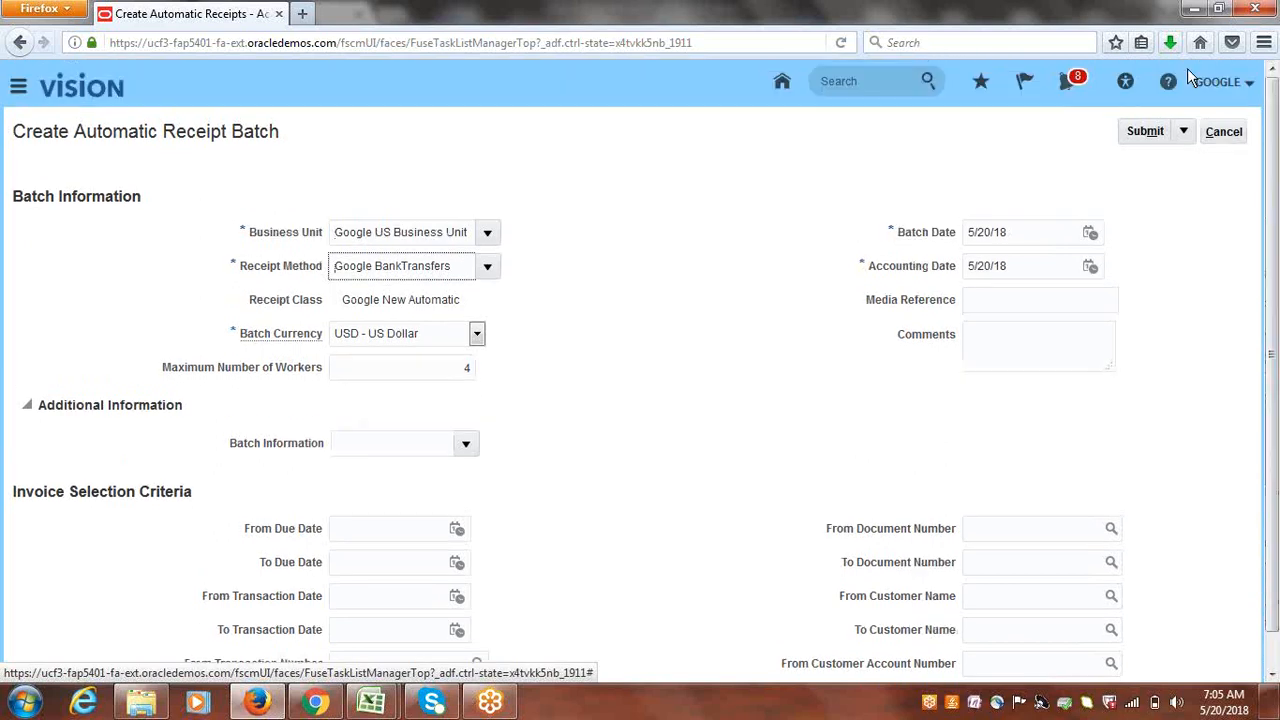
{"action": "left_click", "coordinate": [1144, 132]}
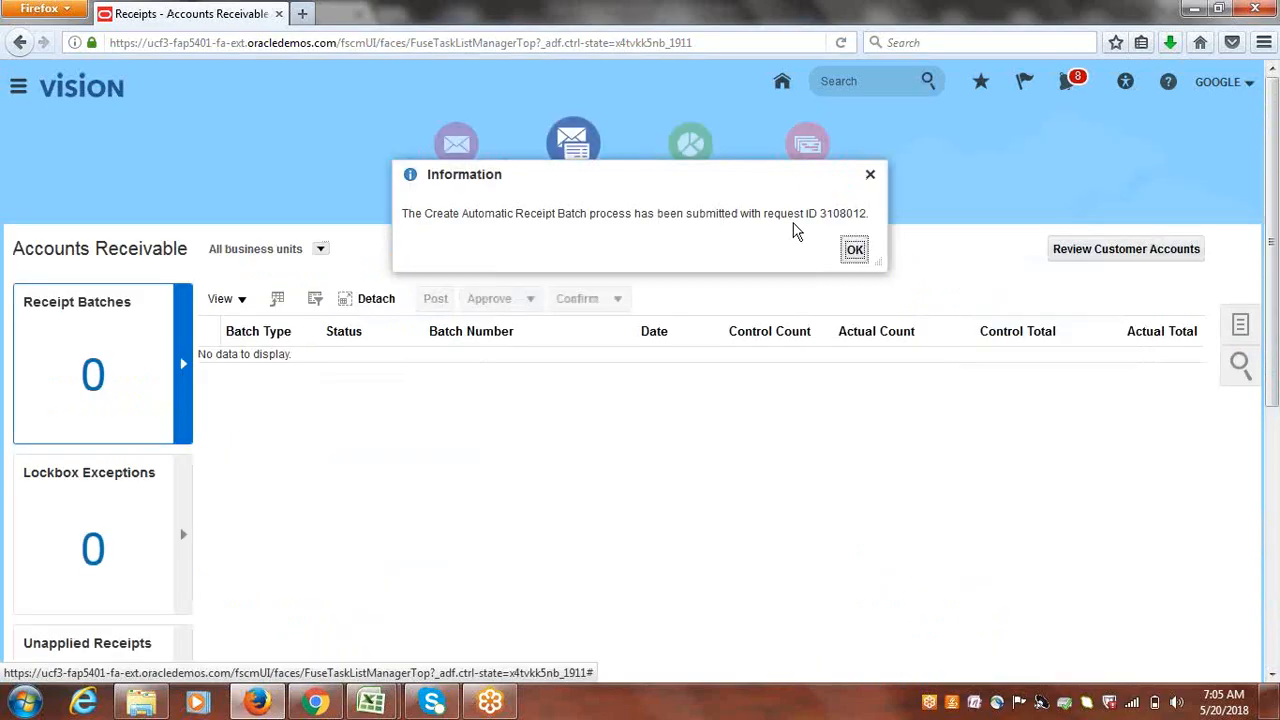
{"action": "left_click", "coordinate": [855, 251]}
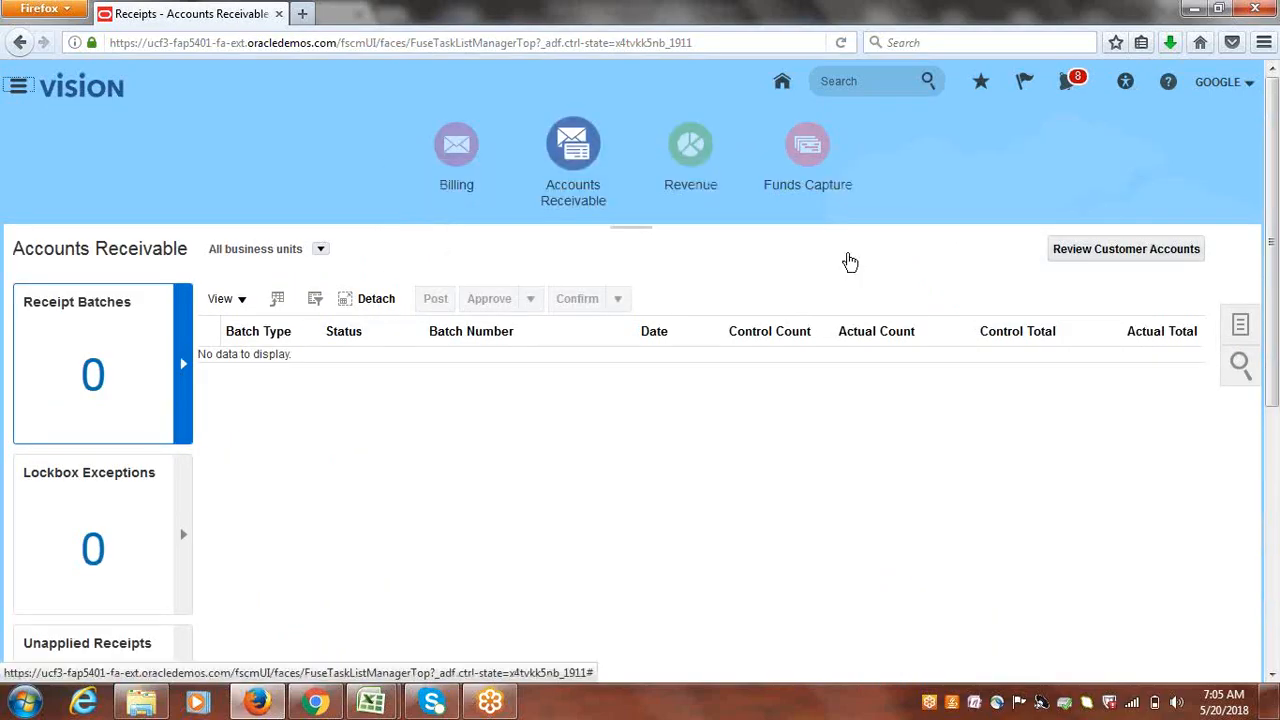
- Select automatic receipt batch 1004 in Accounts Receivable and run Approve and Format on it
{"action": "left_click", "coordinate": [448, 147]}
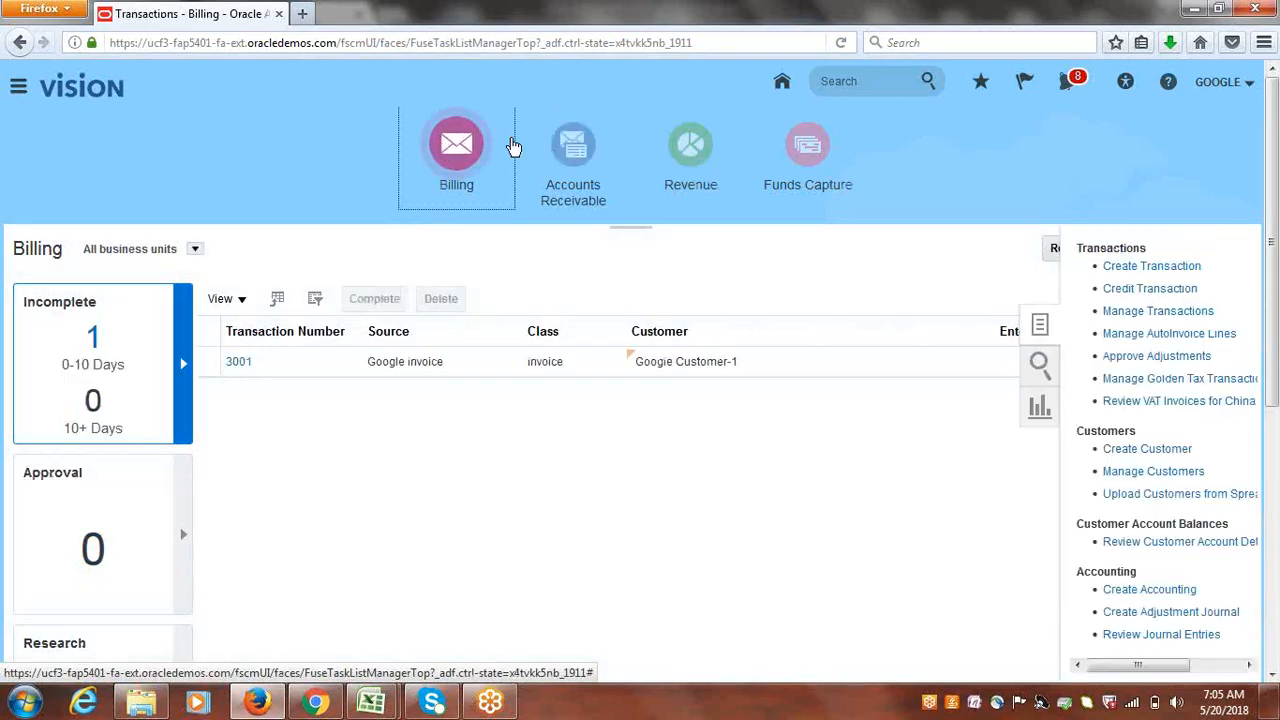
{"action": "left_click", "coordinate": [571, 147]}
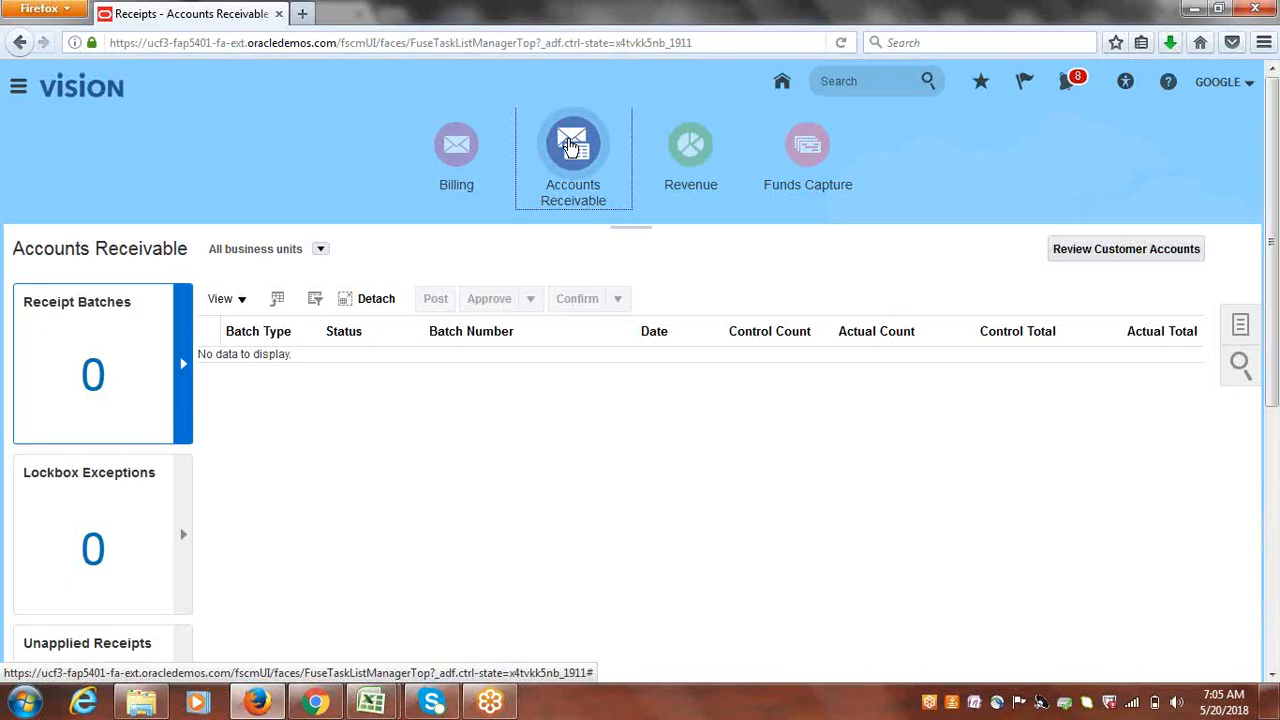
{"action": "left_click", "coordinate": [475, 149]}
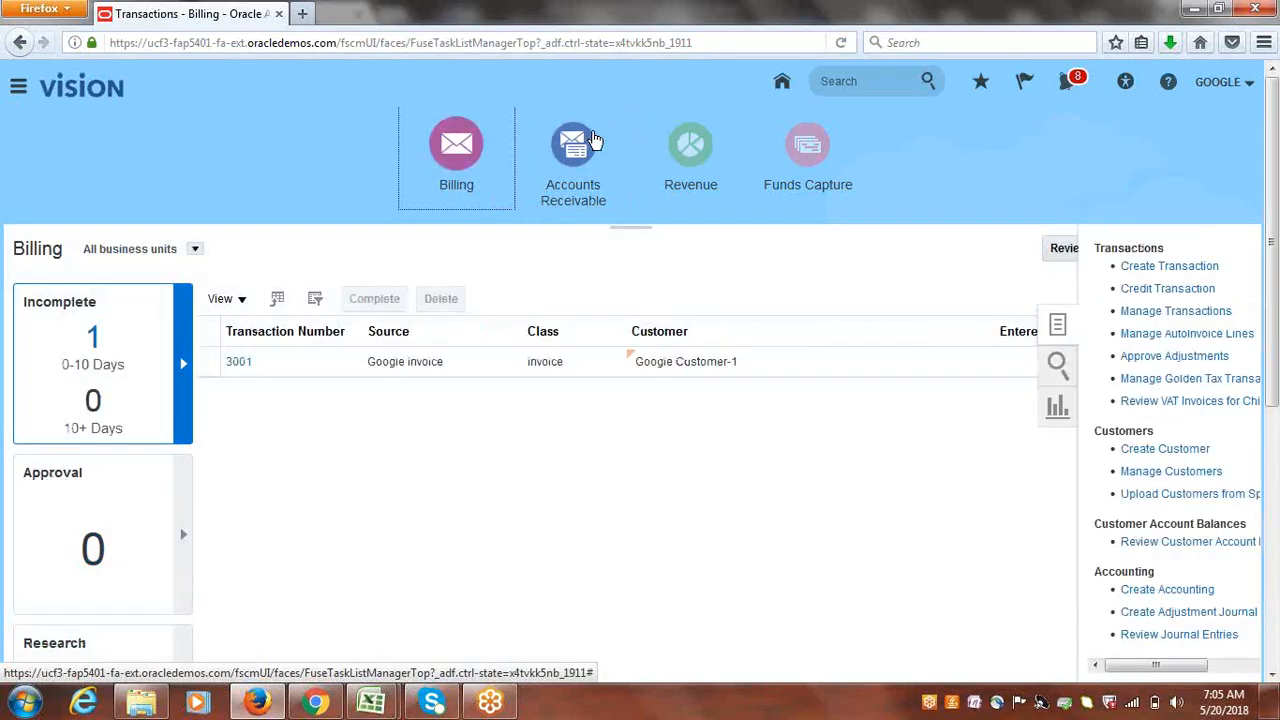
{"action": "left_click", "coordinate": [573, 145]}
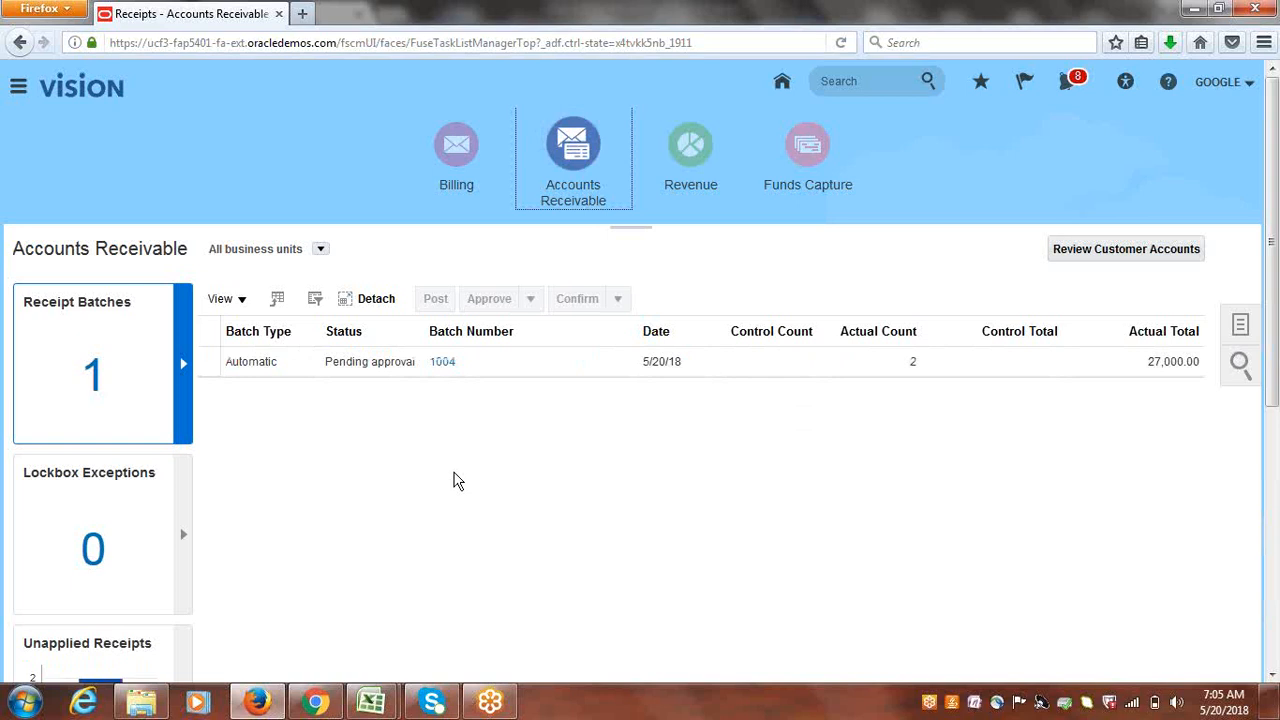
{"action": "left_click", "coordinate": [218, 368]}
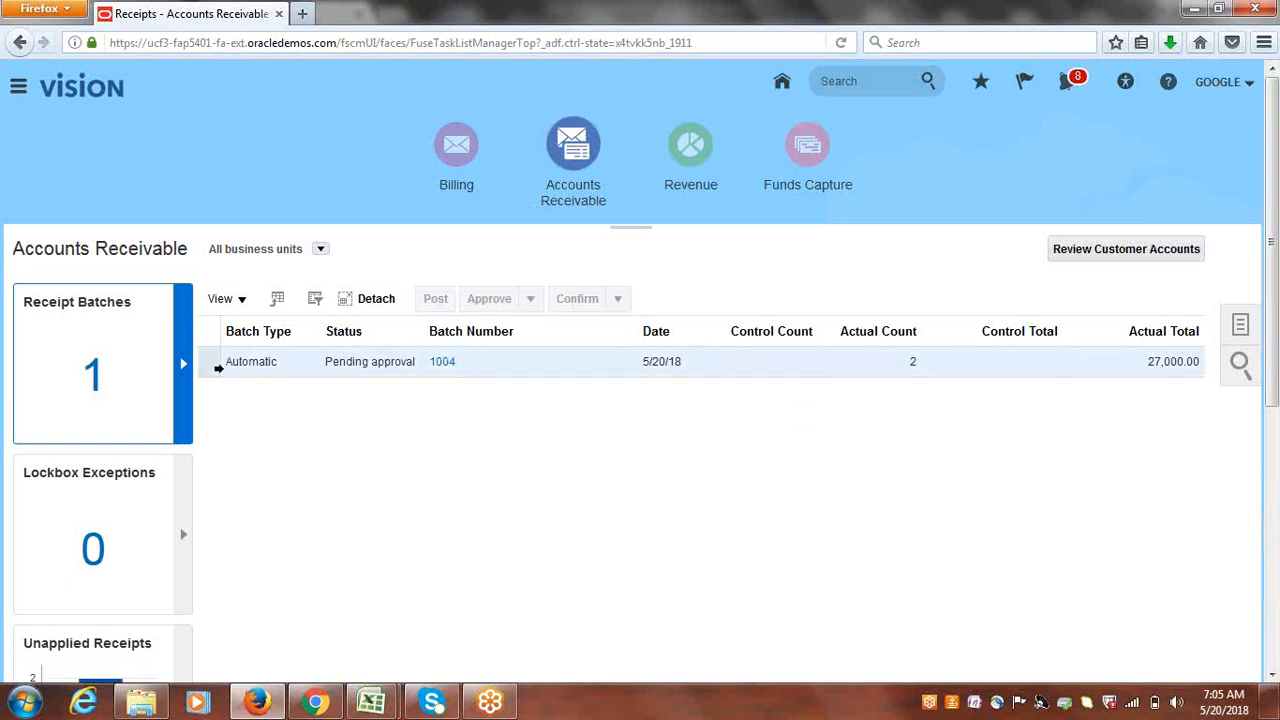
{"action": "left_click", "coordinate": [533, 302]}
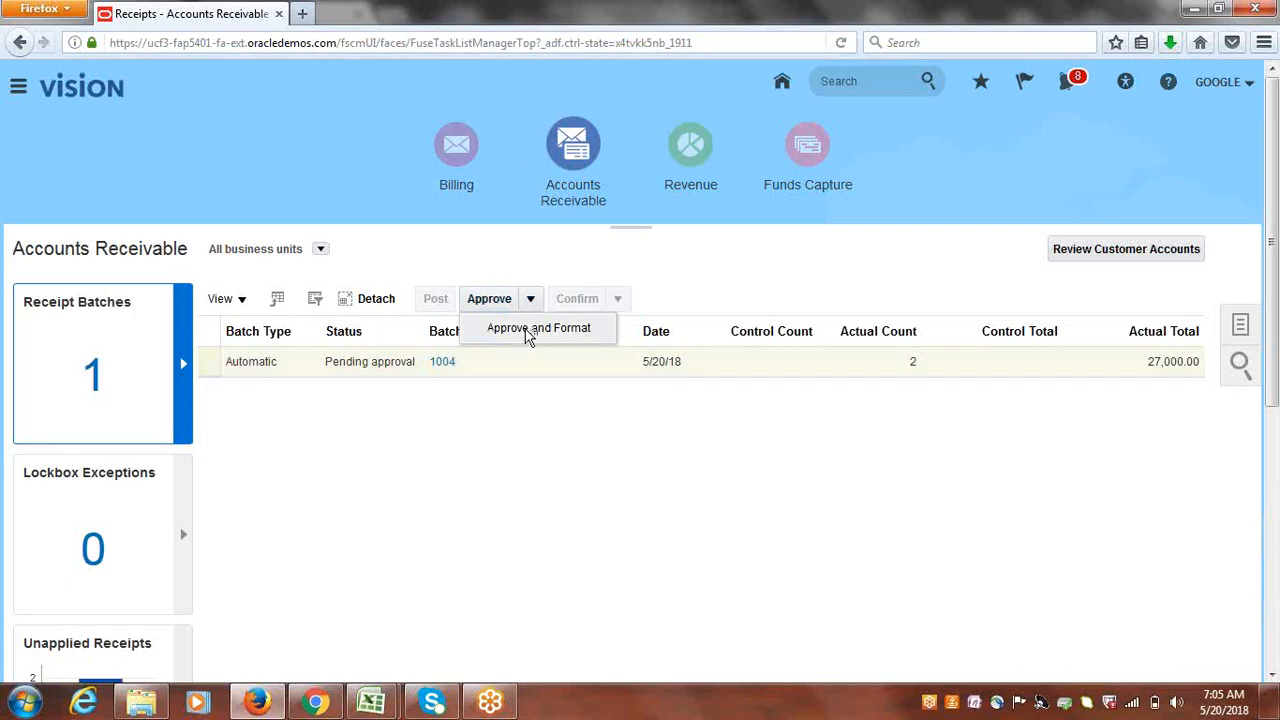
{"action": "left_click", "coordinate": [529, 332]}
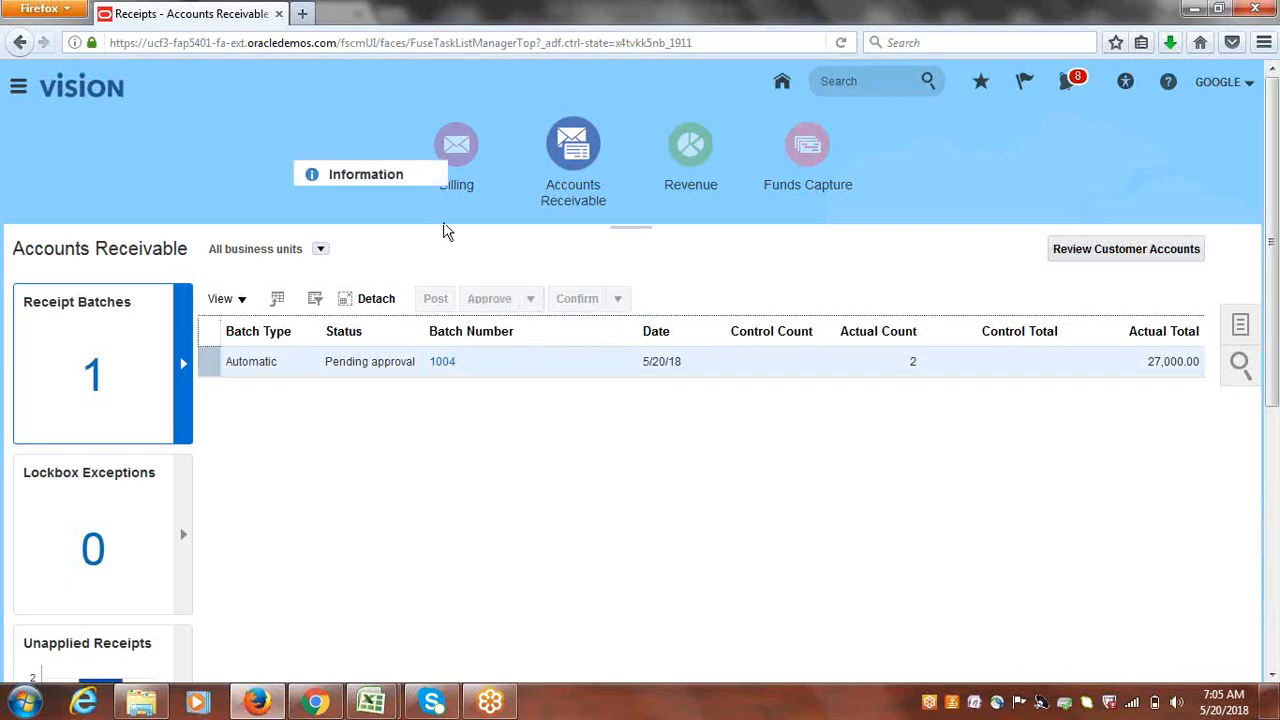
{"action": "left_click", "coordinate": [952, 251]}
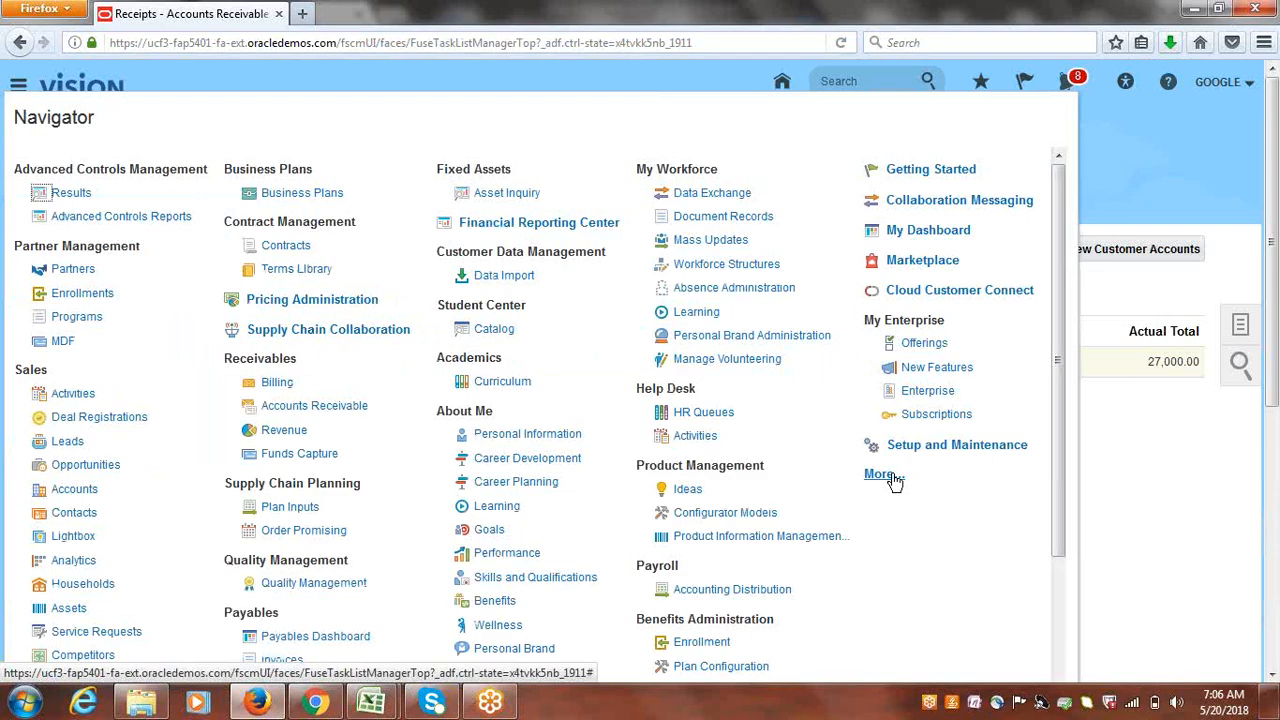
- Open Scheduled Processes and refresh to check the Format Automatic Receipts status
{"action": "left_click", "coordinate": [882, 474]}
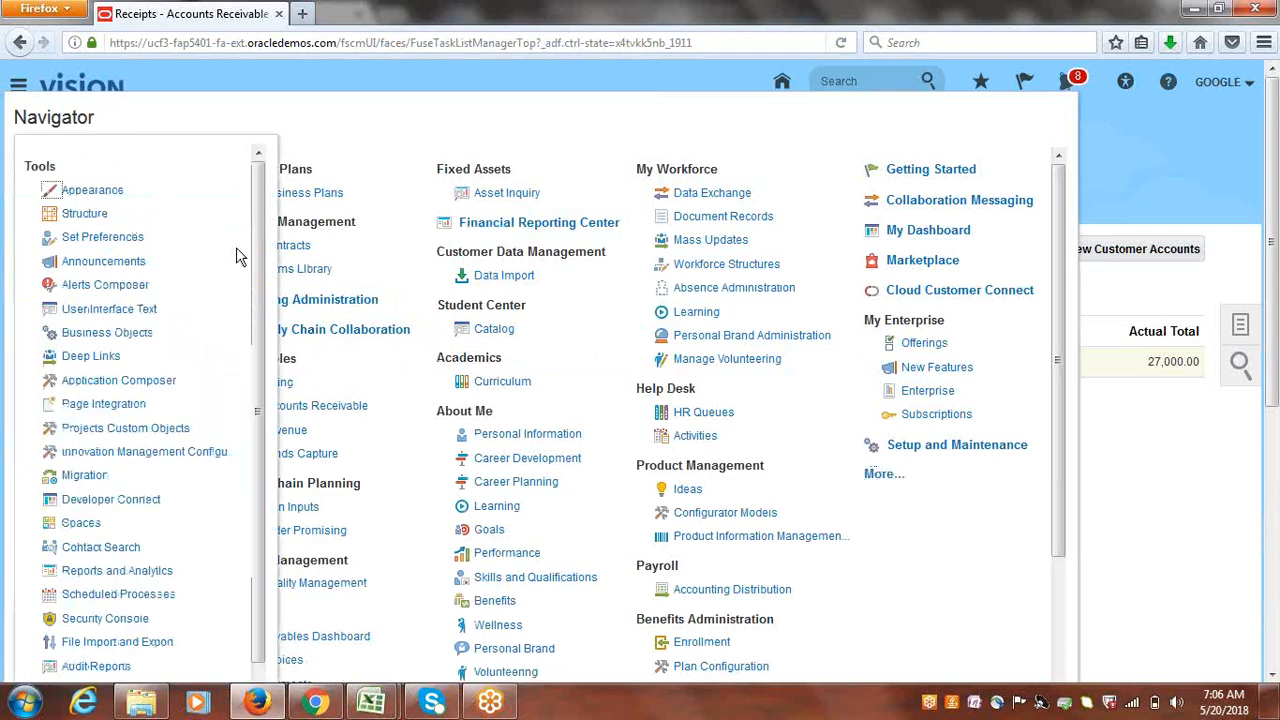
{"action": "left_click", "coordinate": [127, 598]}
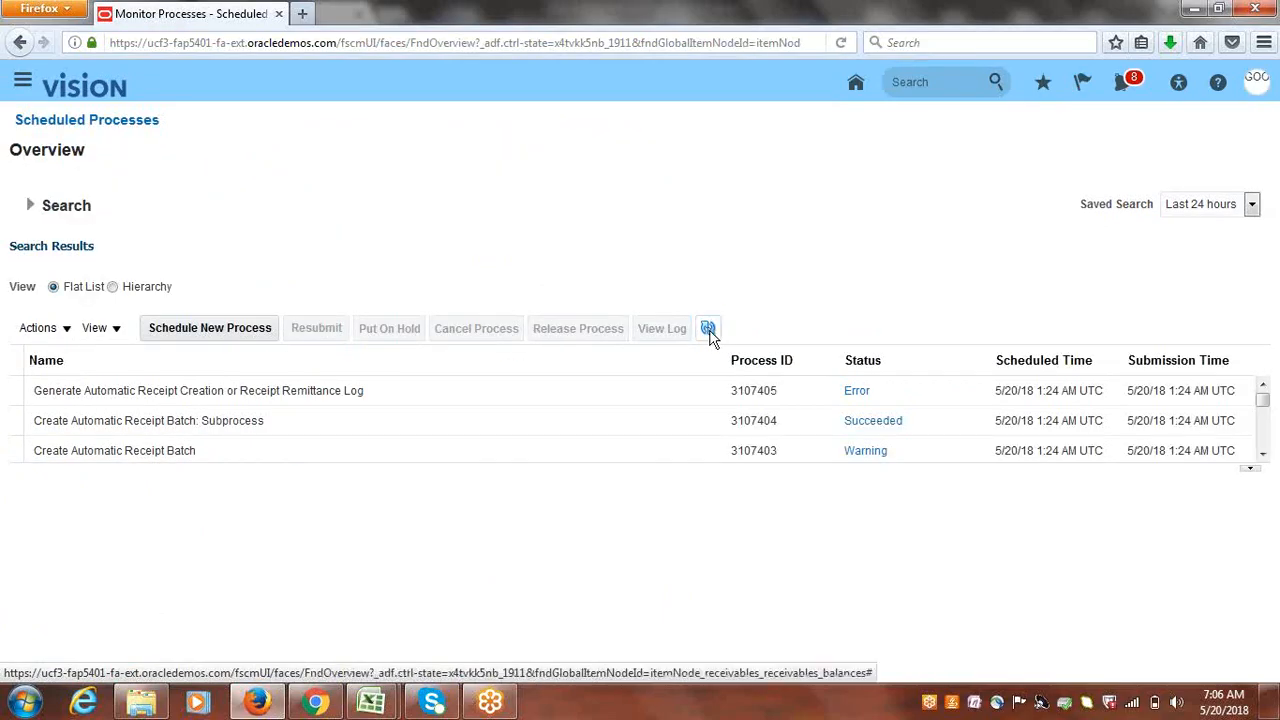
{"action": "left_click", "coordinate": [709, 330]}
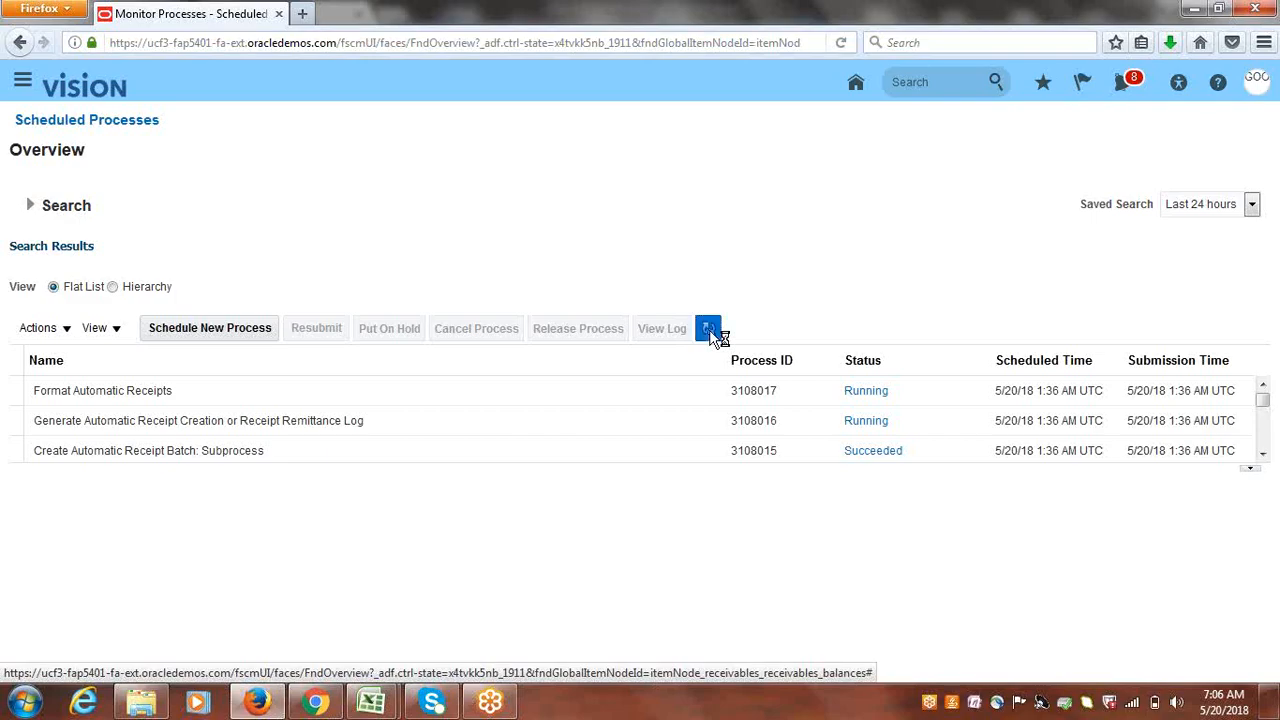
{"action": "left_click", "coordinate": [1263, 454]}
{"action": "left_click", "coordinate": [1263, 454]}
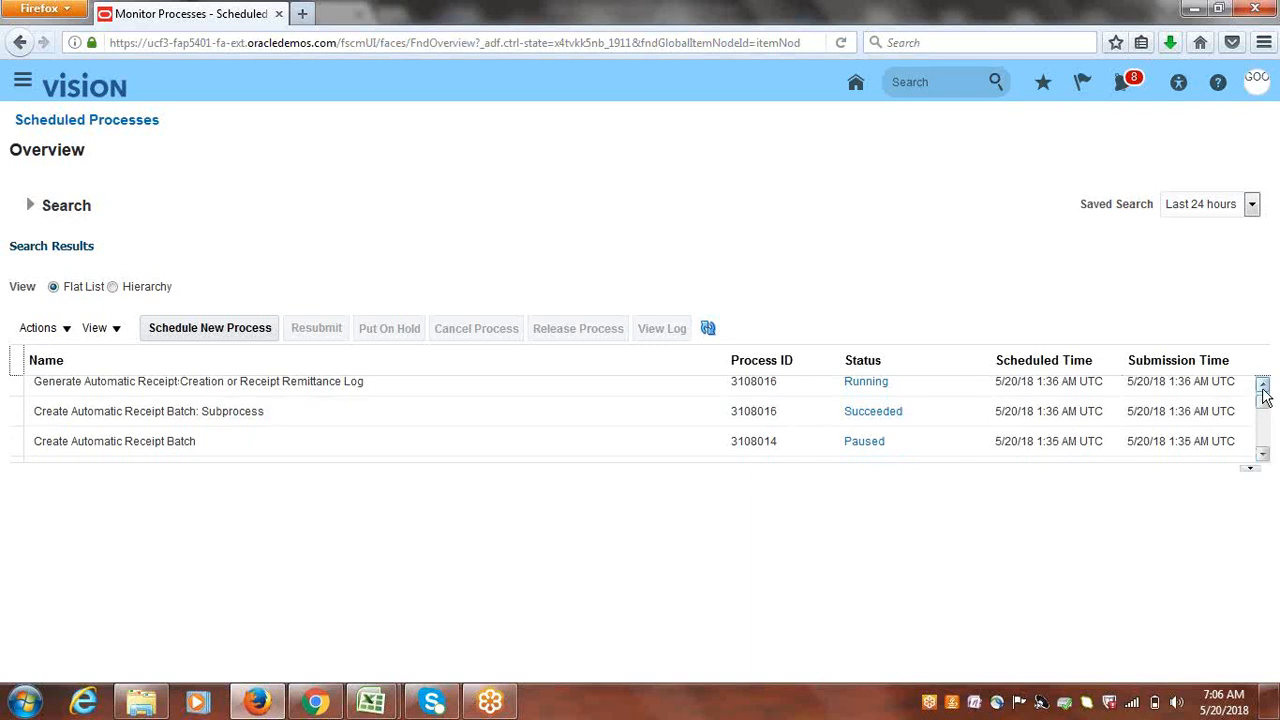
{"action": "left_click", "coordinate": [1263, 385]}
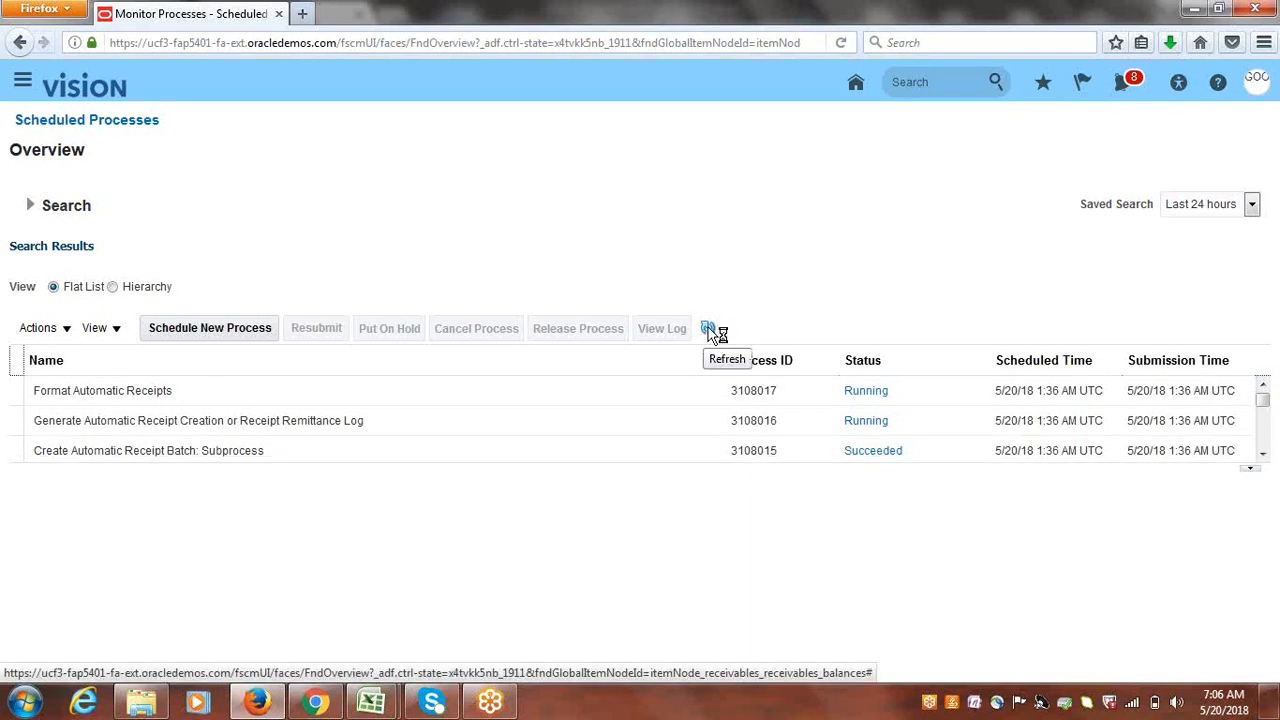
{"action": "left_click", "coordinate": [709, 330]}
- Find 'Receipt Source' in Google Implementation Project's tasks and open Manage Receipt Sources
{"action": "left_click", "coordinate": [709, 332]}
{"action": "left_click", "coordinate": [709, 330]}
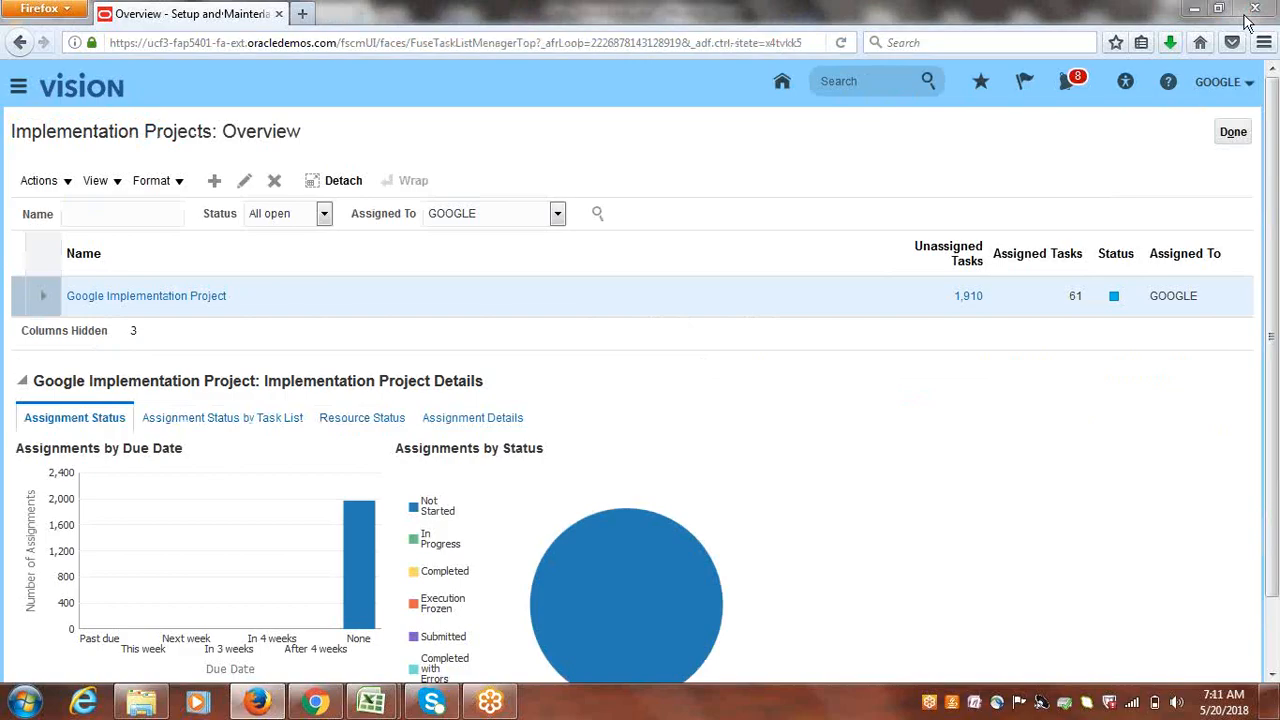
{"action": "left_click", "coordinate": [156, 295]}
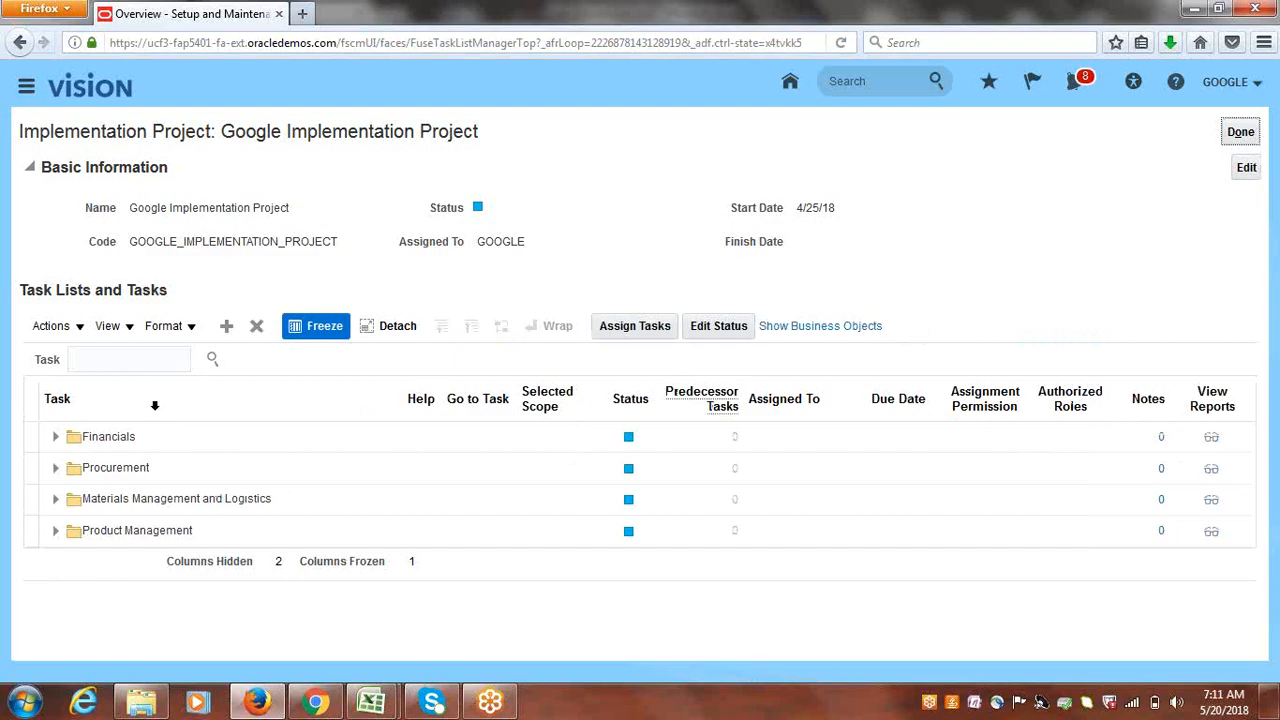
{"action": "left_click", "coordinate": [129, 359]}
{"action": "type", "text": "R"}
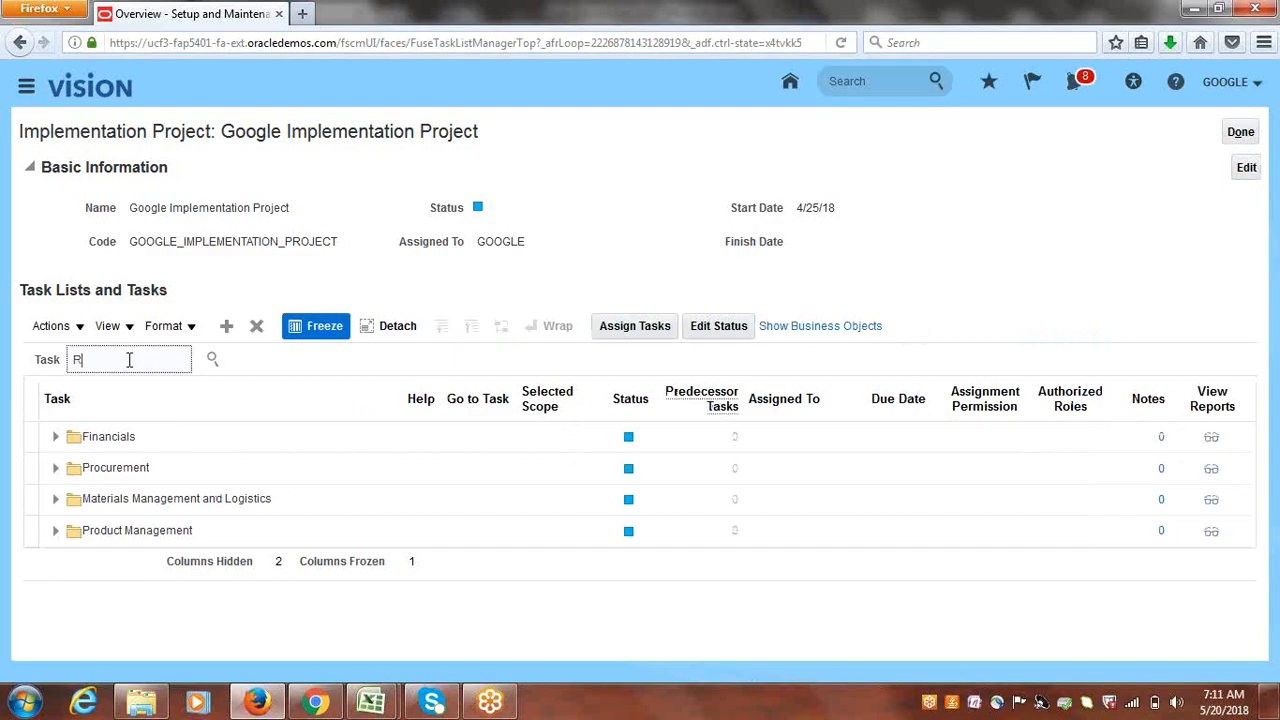
{"action": "type", "text": "eceipt Source"}
{"action": "key", "text": "Return"}
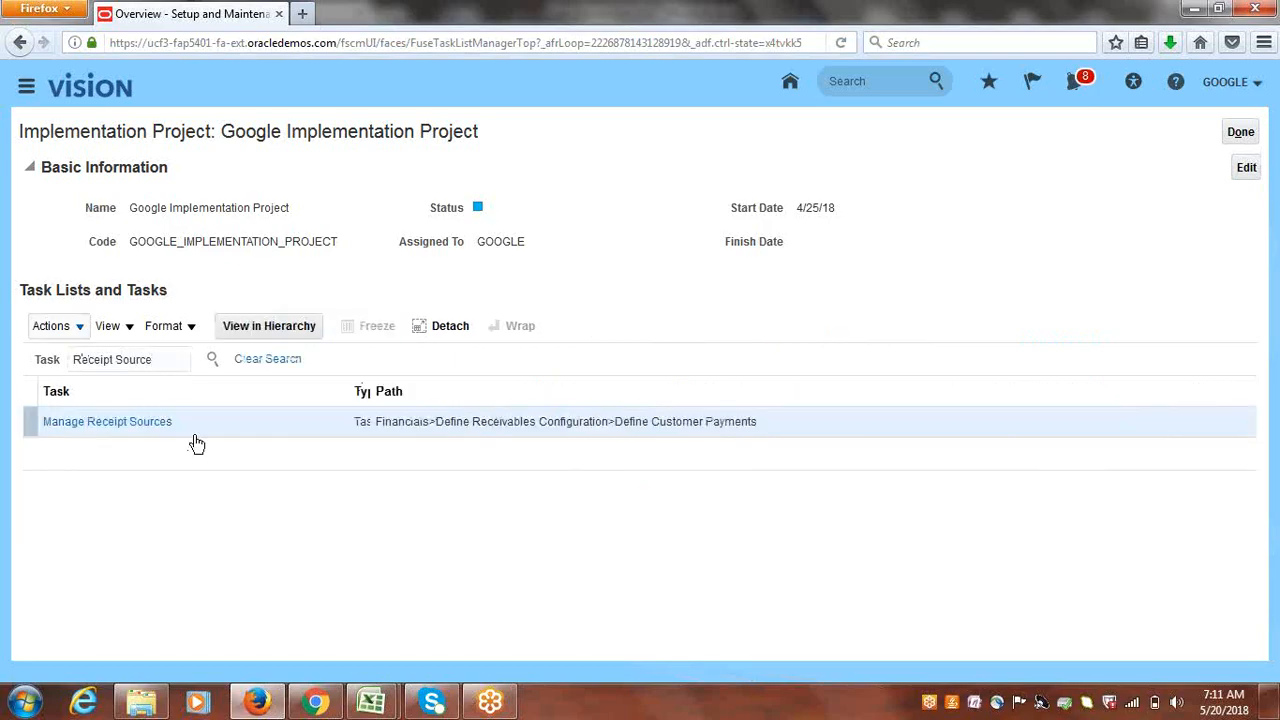
{"action": "left_click", "coordinate": [160, 425]}
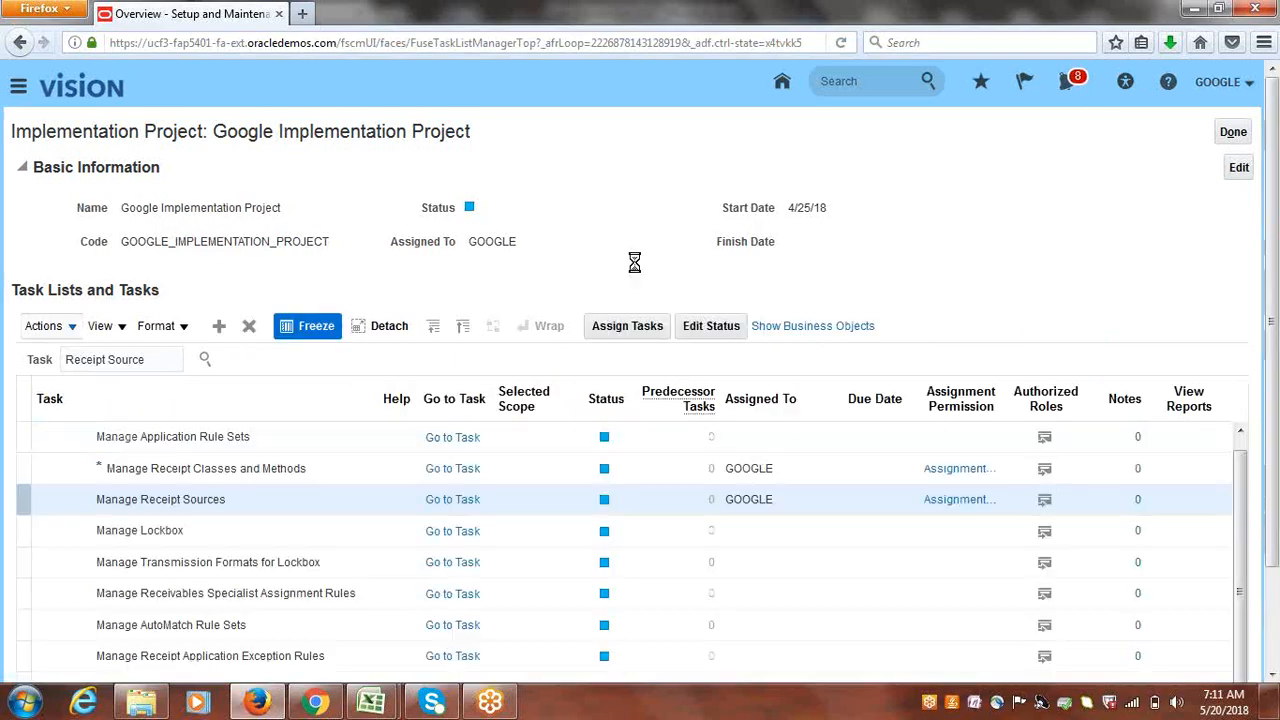
{"action": "left_click", "coordinate": [452, 515]}
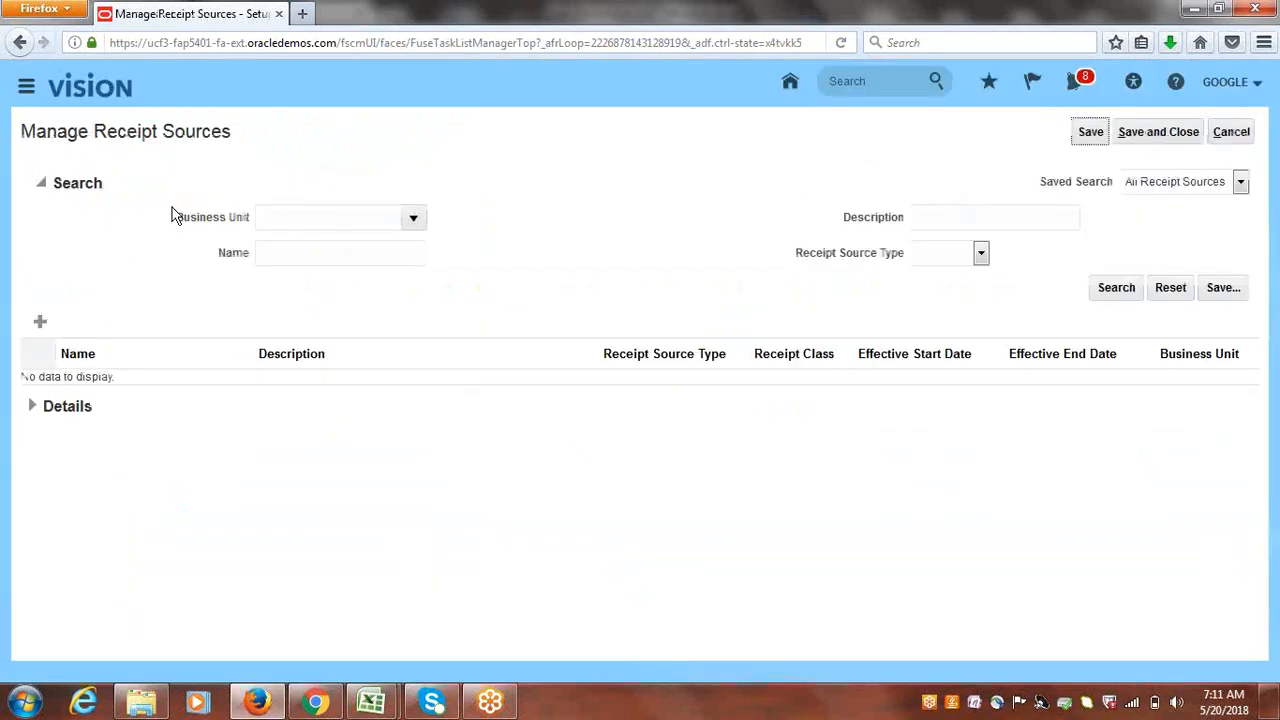
- Add a receipt source for Google US Business Unit named and described 'Google Automatic'
{"action": "left_click", "coordinate": [40, 322]}
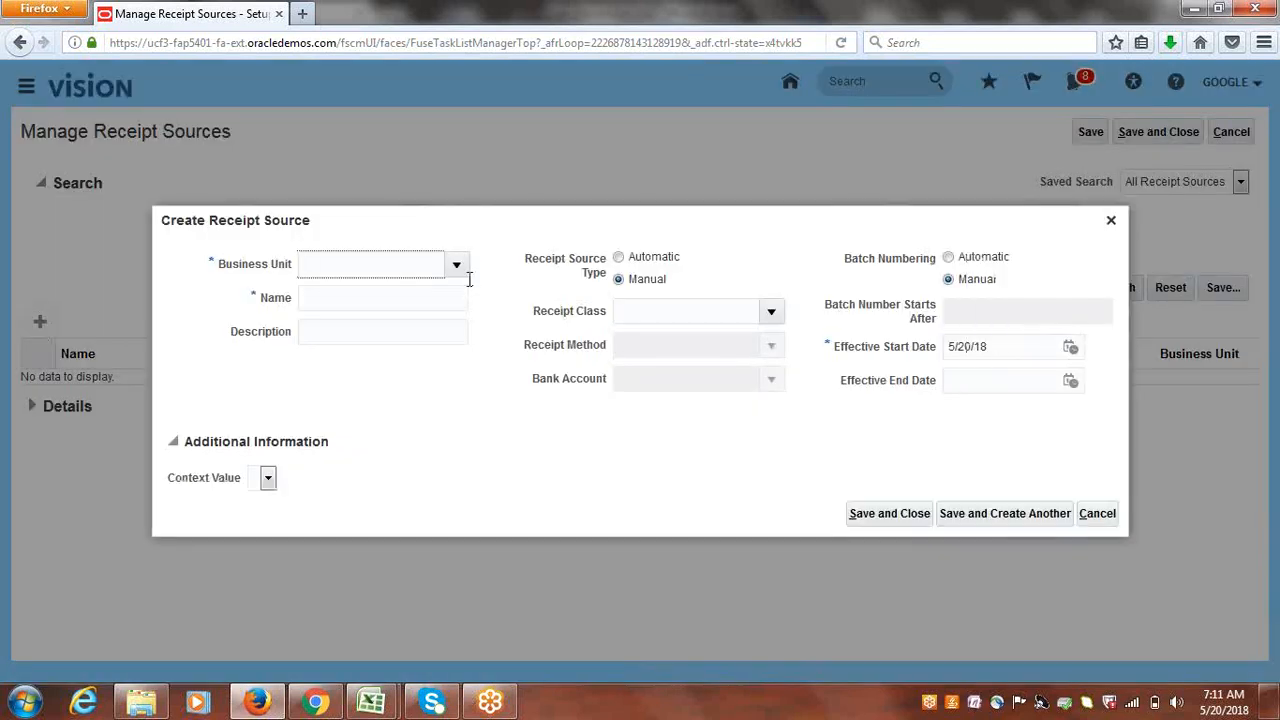
{"action": "left_click", "coordinate": [458, 265]}
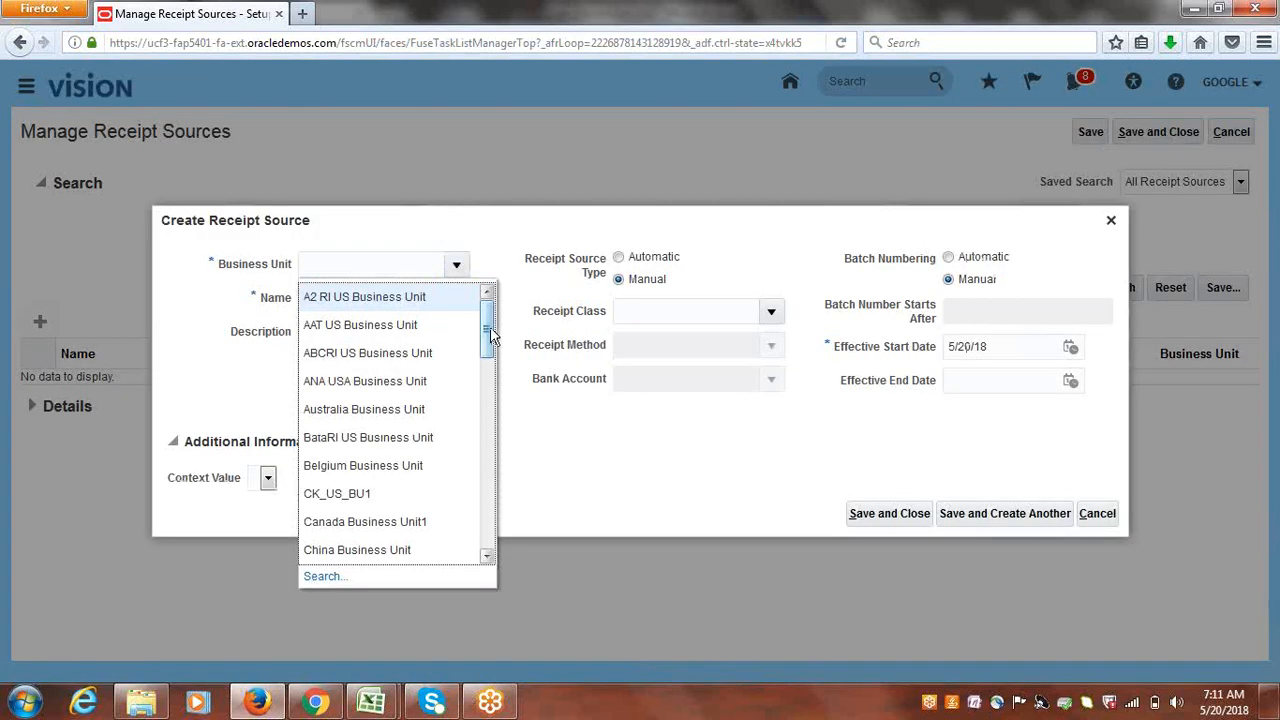
{"action": "left_click_drag", "start_coordinate": [490, 336], "coordinate": [487, 378]}
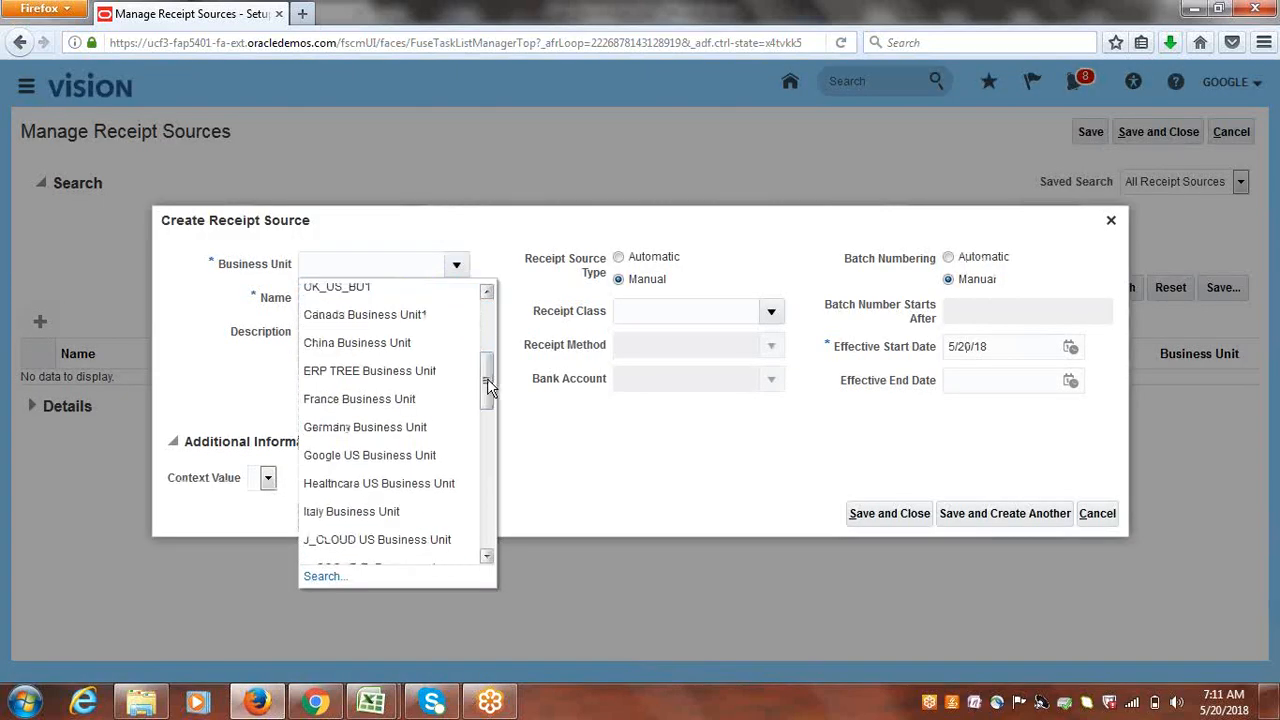
{"action": "left_click", "coordinate": [396, 456]}
{"action": "left_click", "coordinate": [395, 304]}
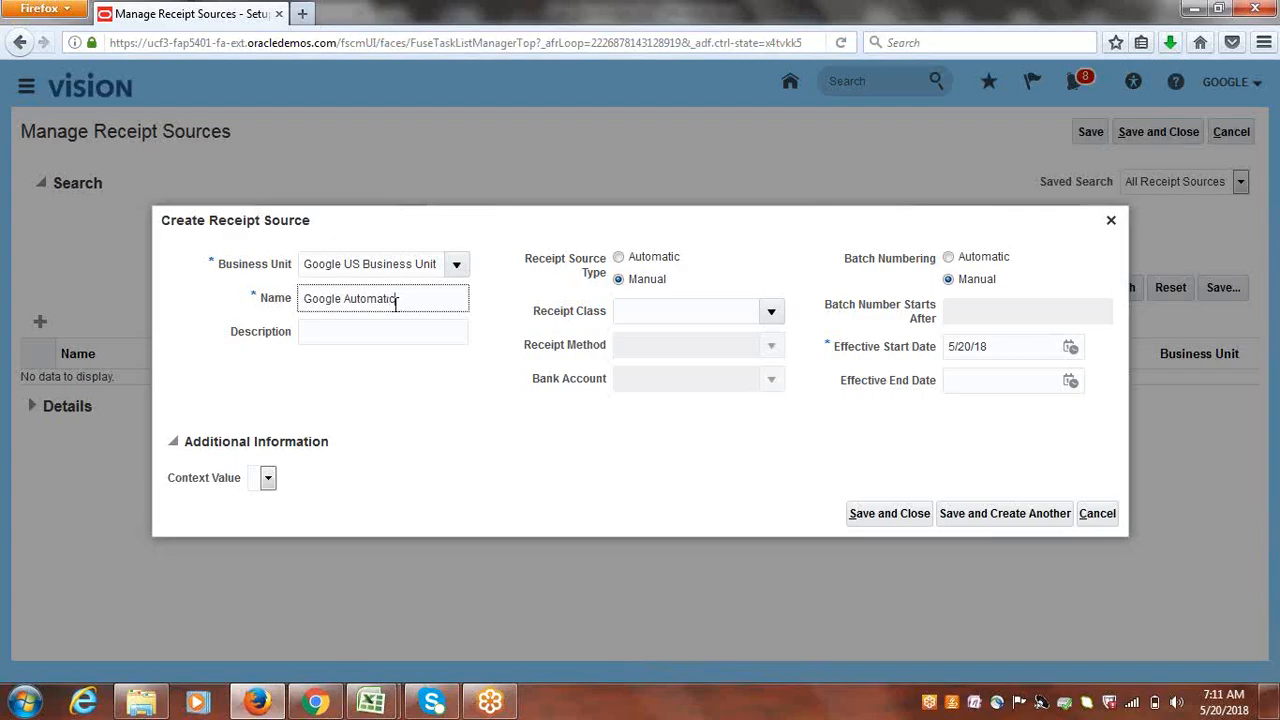
{"action": "type", "text": "Google Automatic"}
{"action": "key", "text": "Tab"}
{"action": "triple_click", "coordinate": [343, 300]}
{"action": "key", "text": "ctrl+c"}
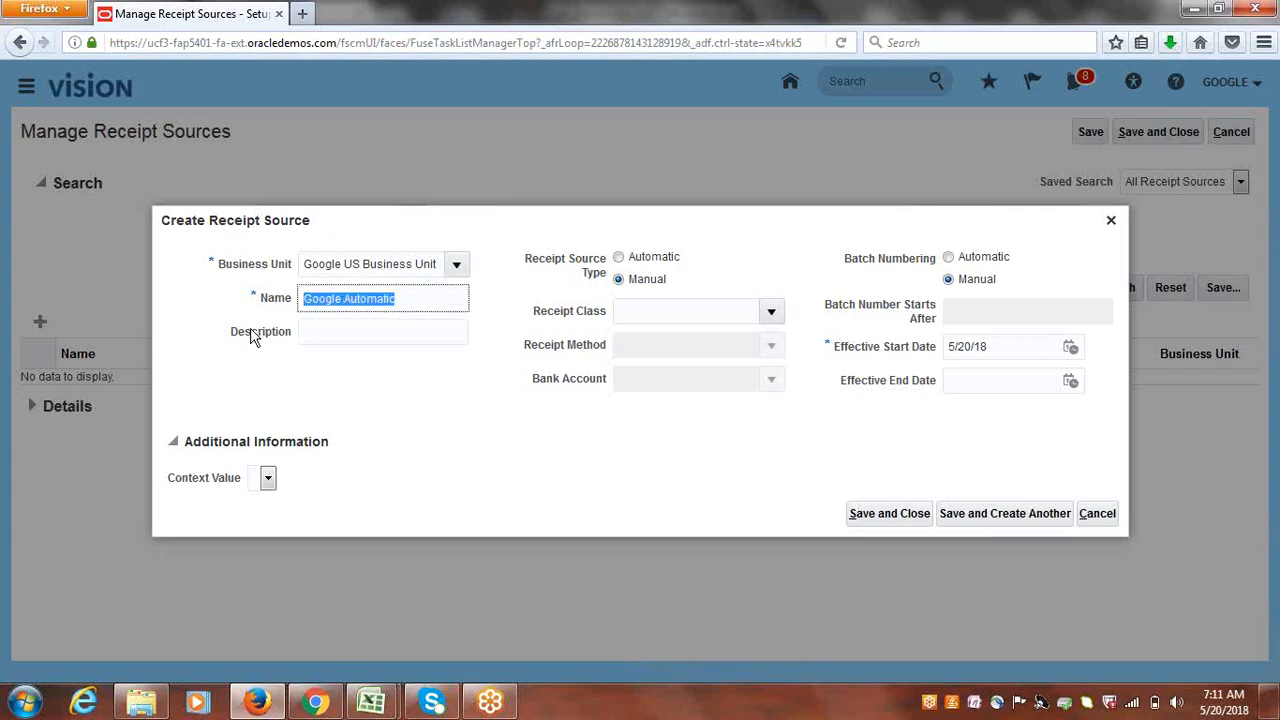
{"action": "left_click", "coordinate": [333, 330]}
{"action": "key", "text": "ctrl+v"}
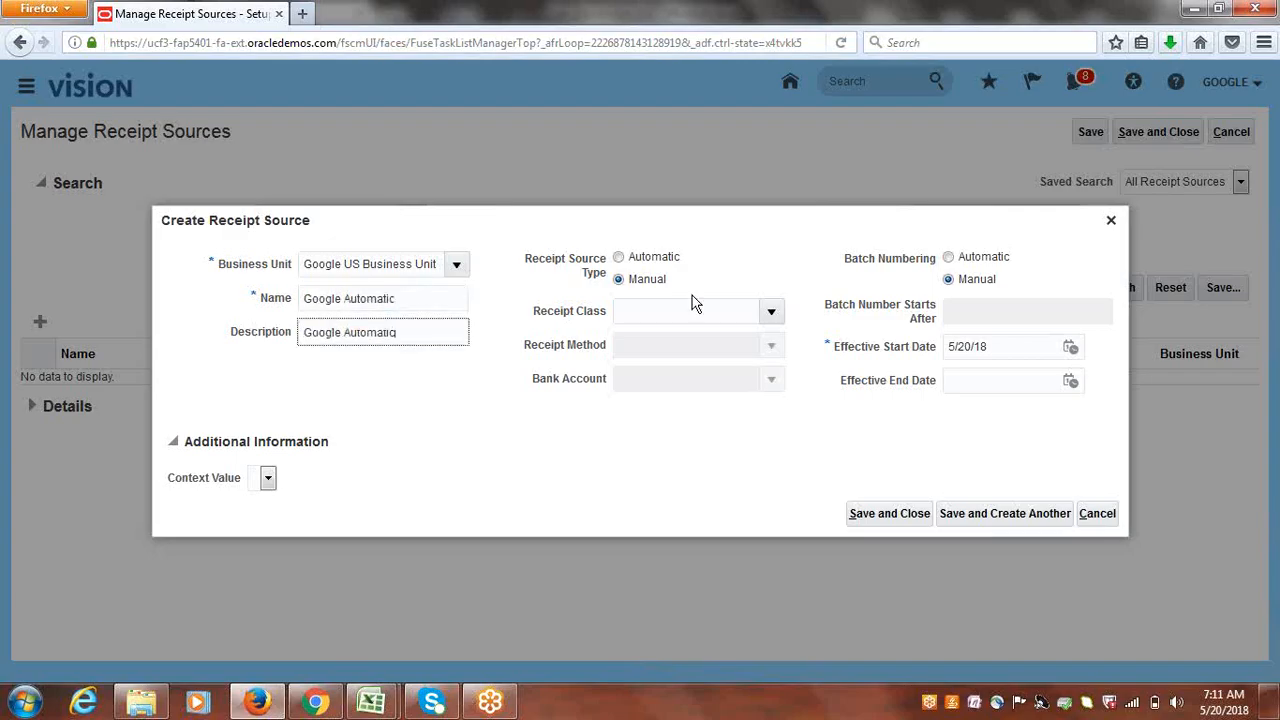
- Make it Automatic with class Google New Automatic, Google BankTransfers, and Google Corporate Account
{"action": "left_click", "coordinate": [618, 257]}
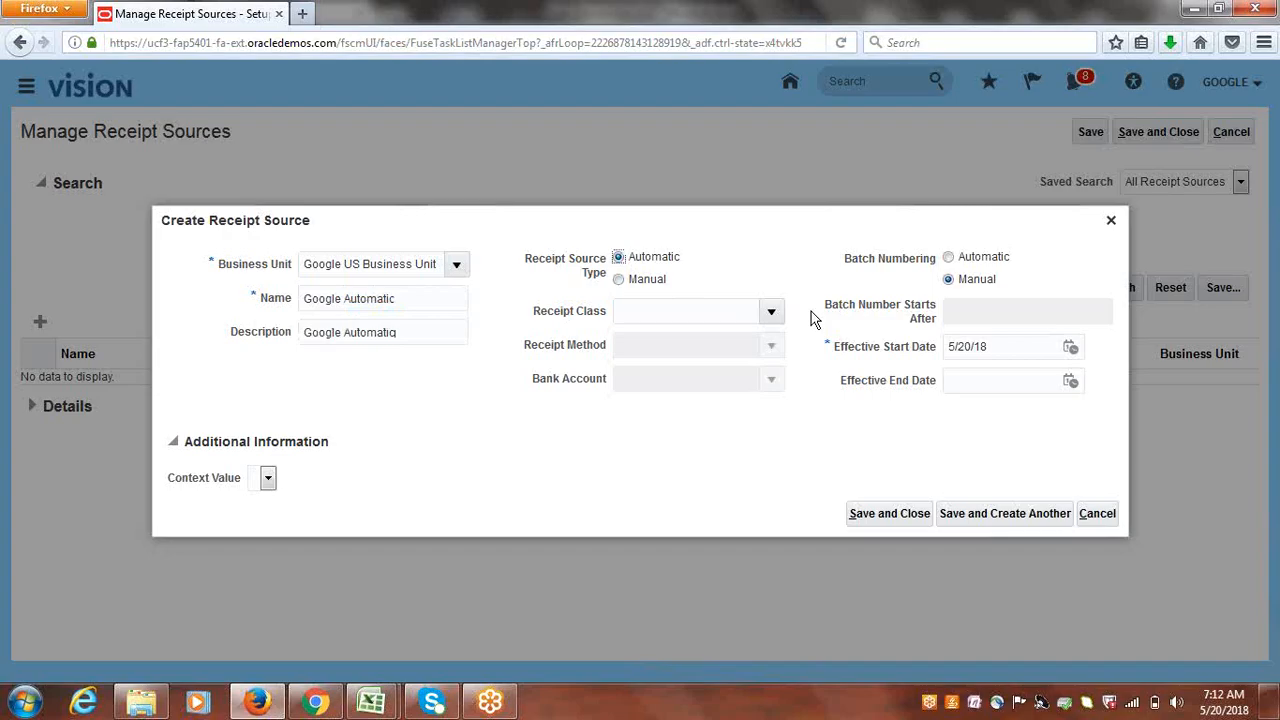
{"action": "left_click", "coordinate": [771, 311]}
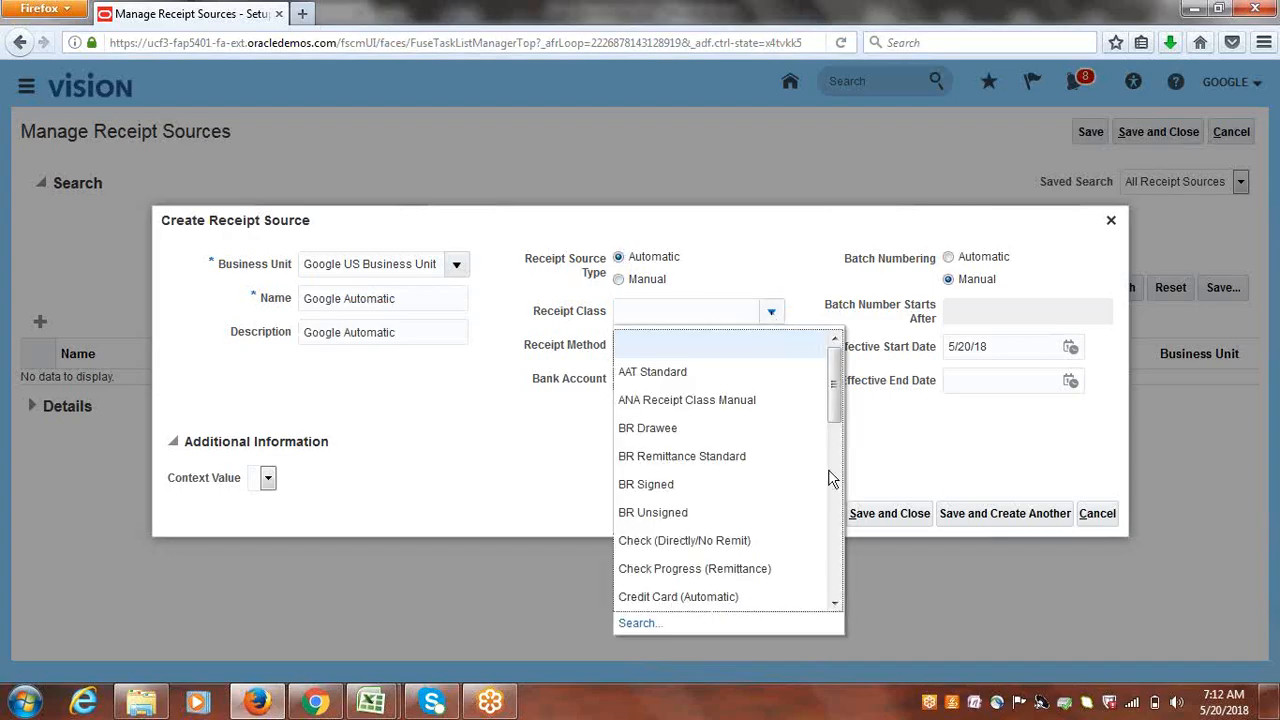
{"action": "left_click_drag", "start_coordinate": [833, 404], "coordinate": [848, 456]}
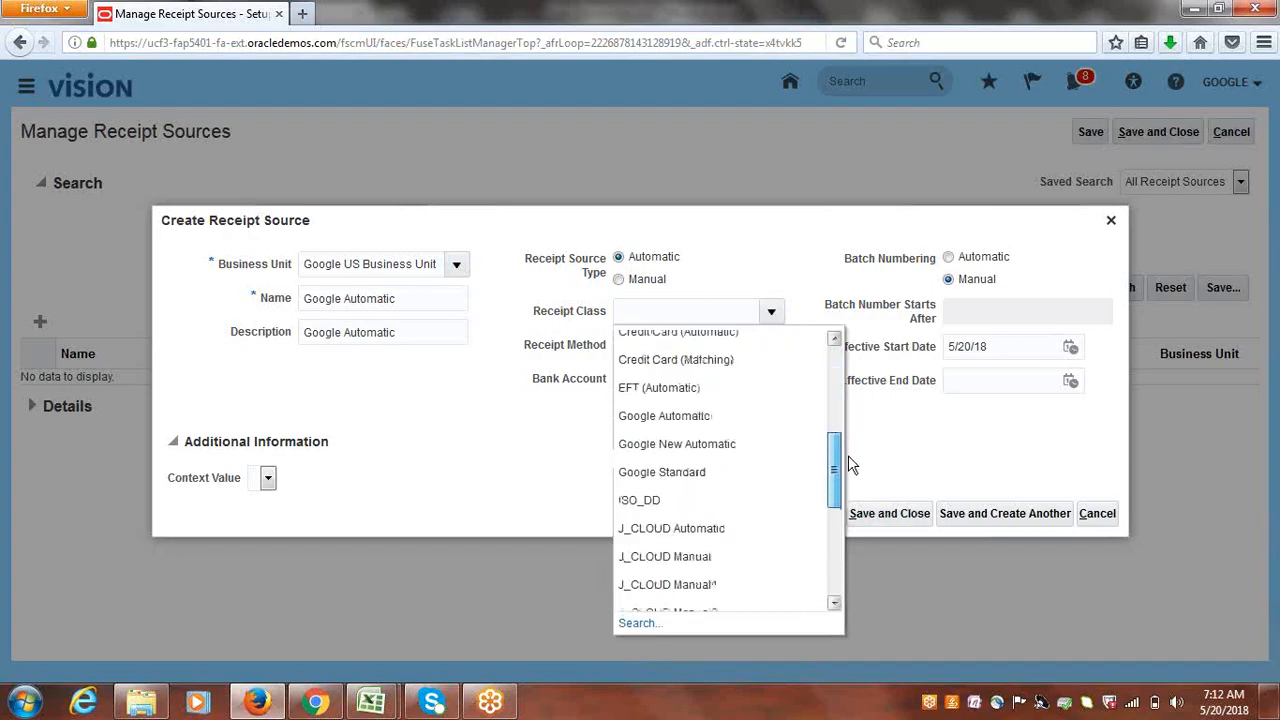
{"action": "left_click", "coordinate": [729, 444]}
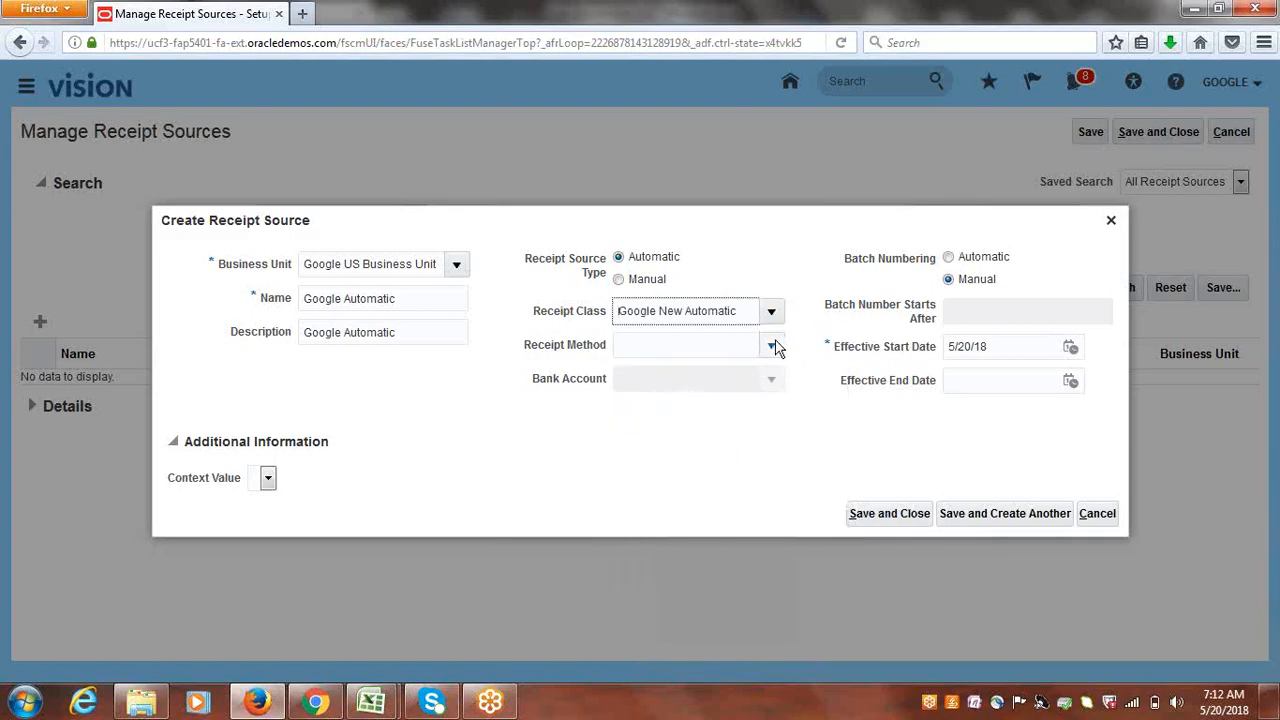
{"action": "left_click", "coordinate": [773, 344]}
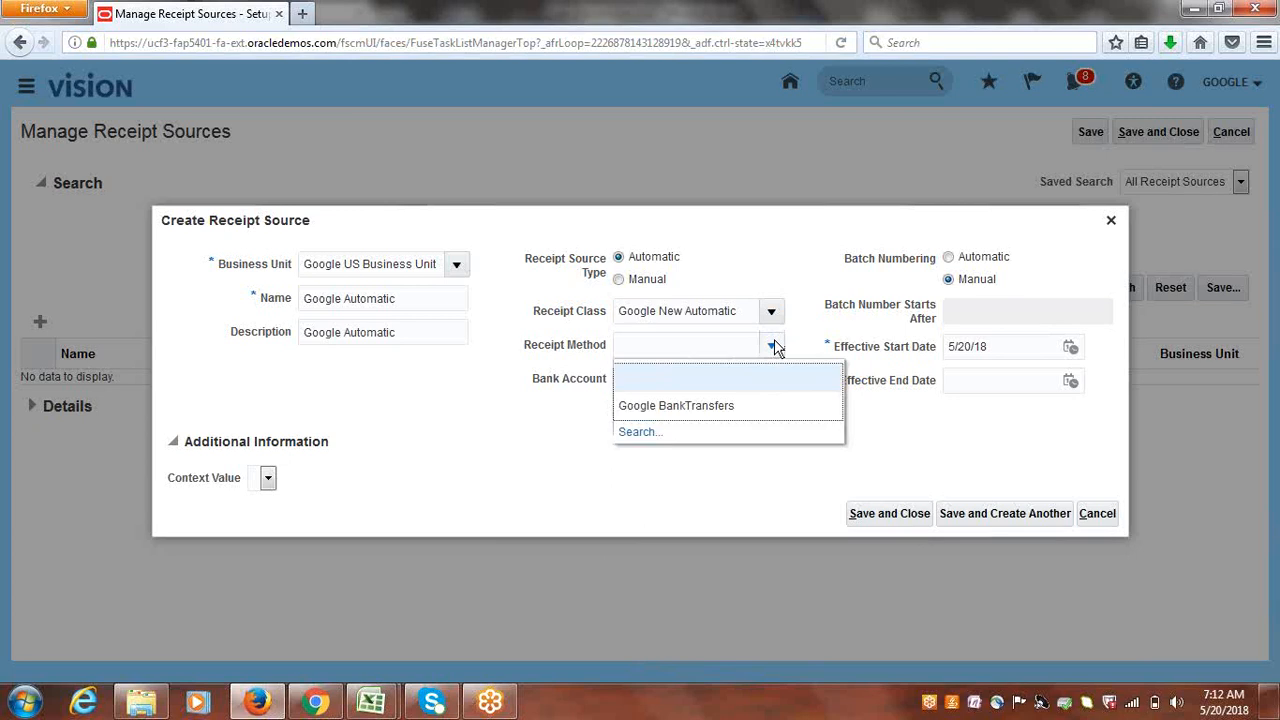
{"action": "left_click", "coordinate": [729, 408]}
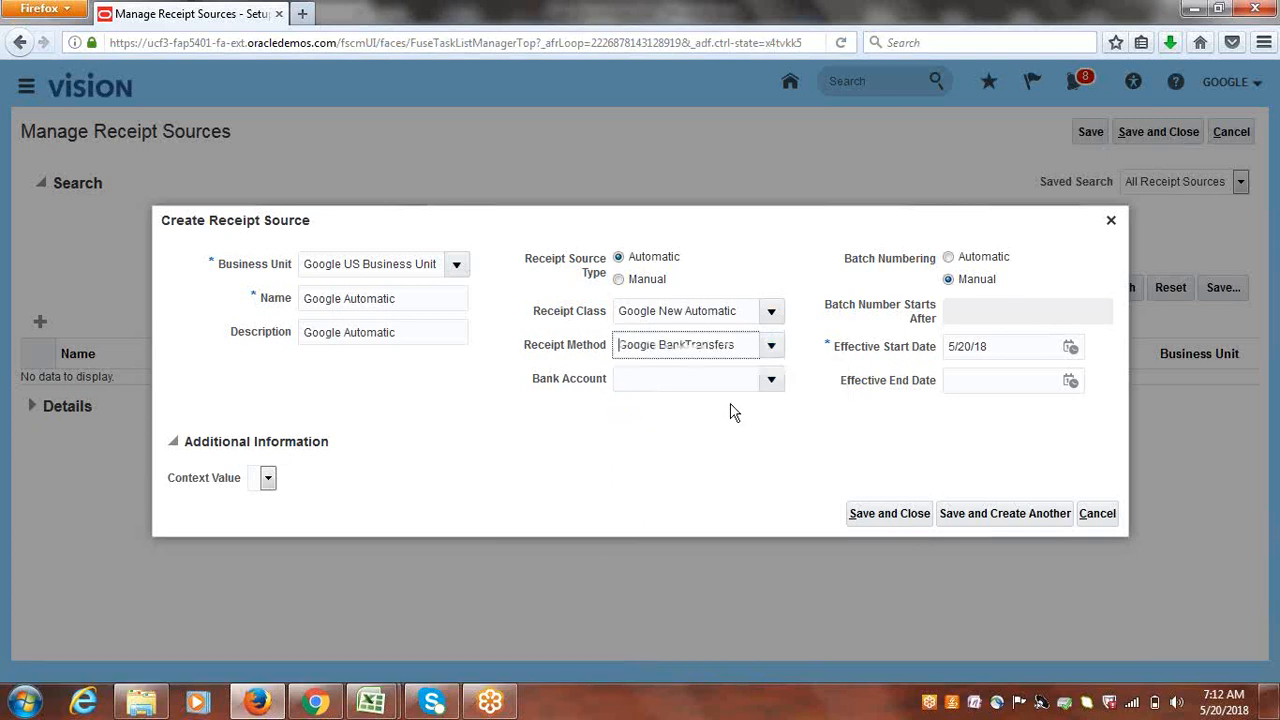
{"action": "left_click", "coordinate": [768, 380]}
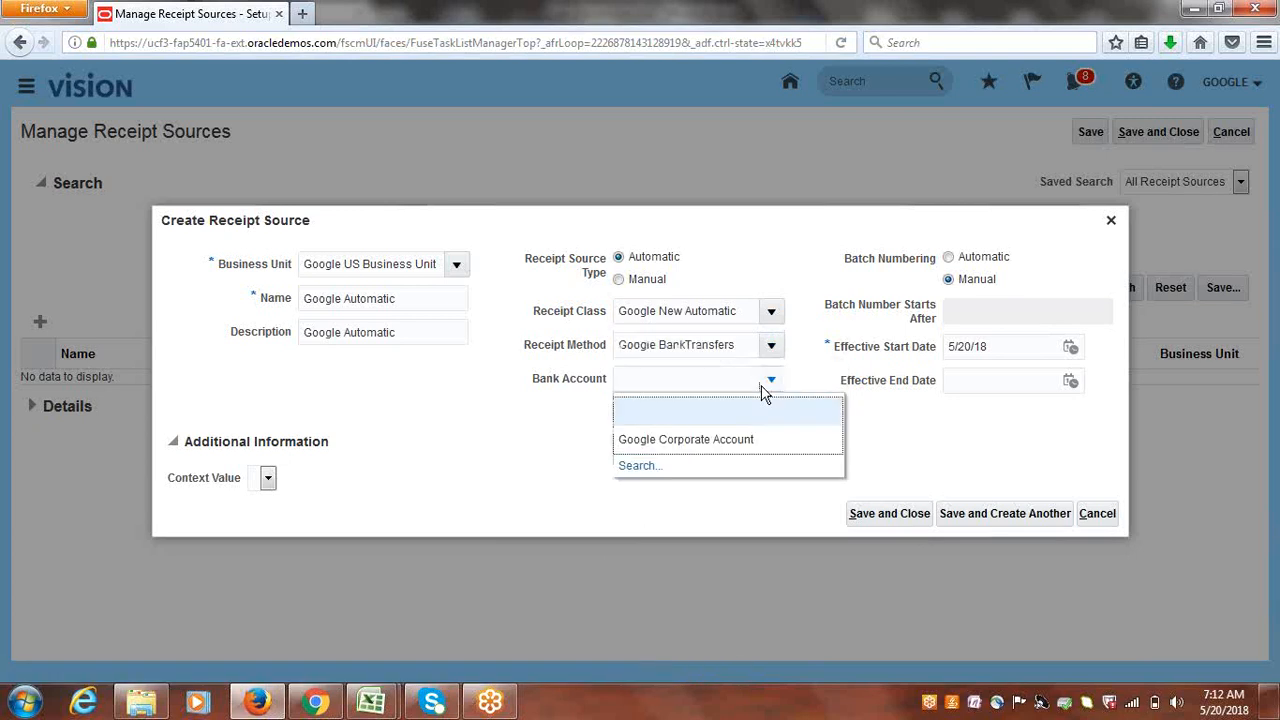
{"action": "left_click", "coordinate": [721, 442]}
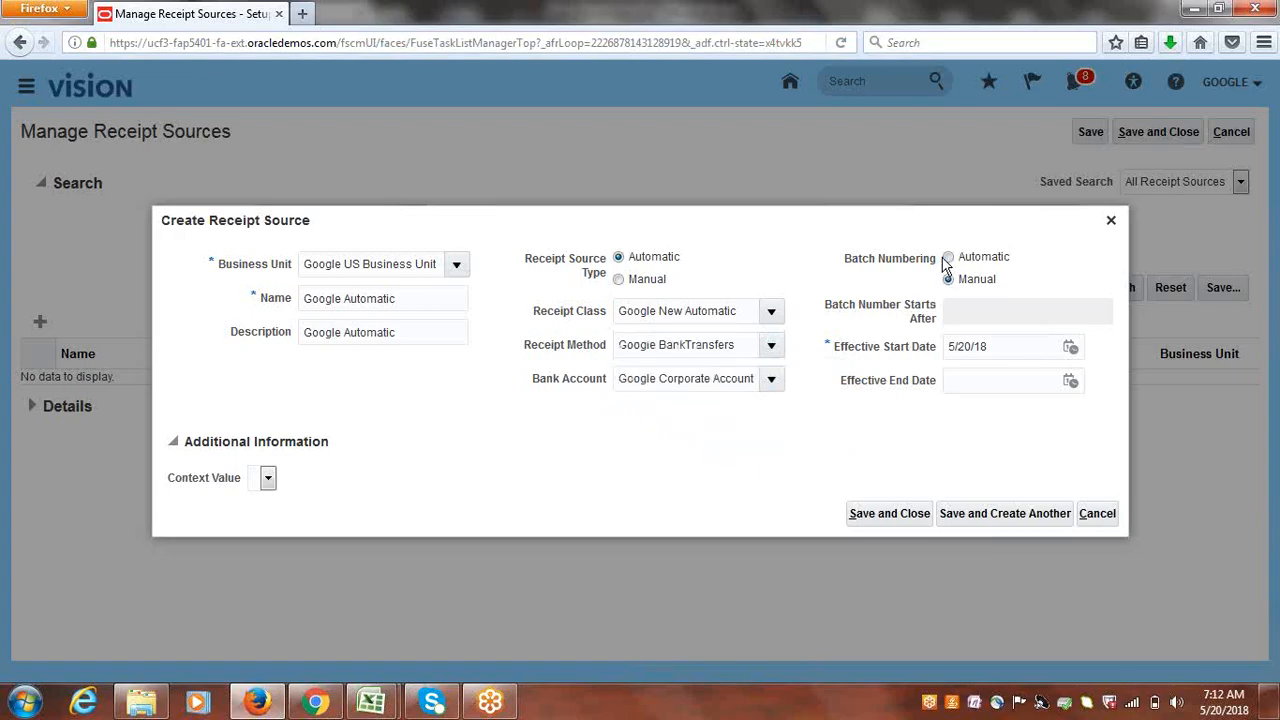
- Set automatic batch numbering starting after 1 and save the receipt source
{"action": "left_click", "coordinate": [948, 257]}
{"action": "left_click", "coordinate": [978, 308]}
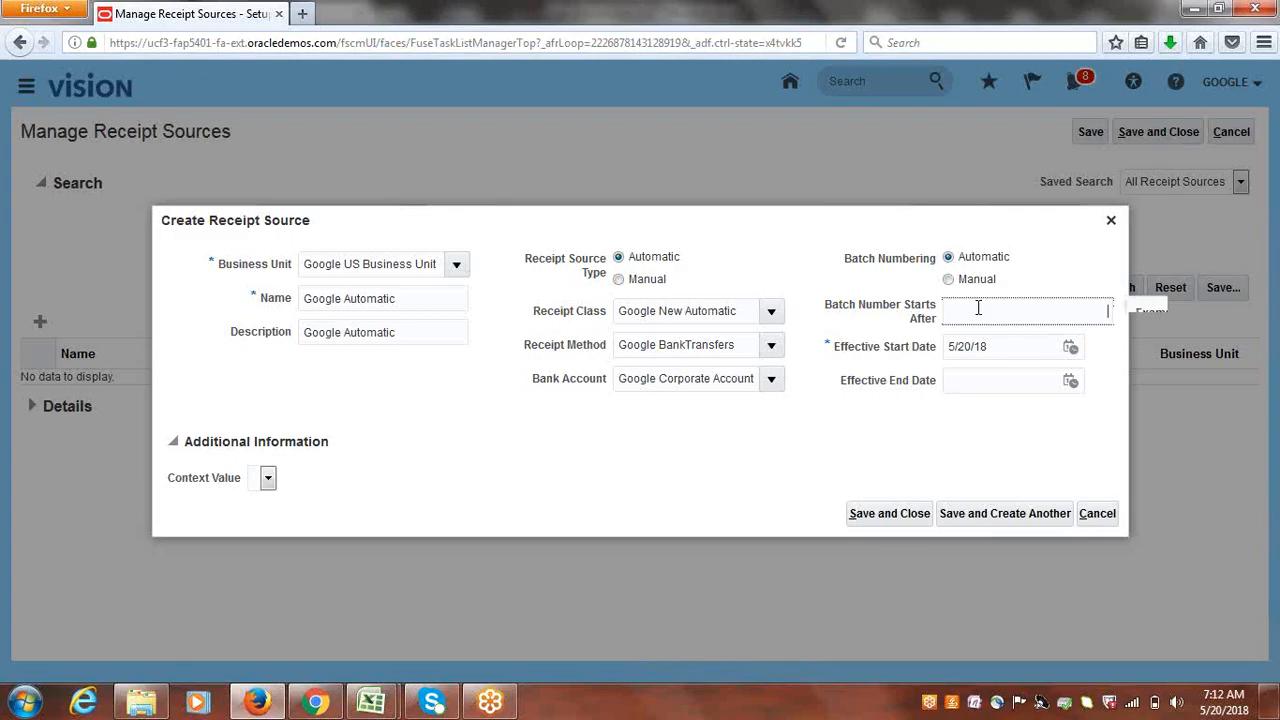
{"action": "type", "text": "1"}
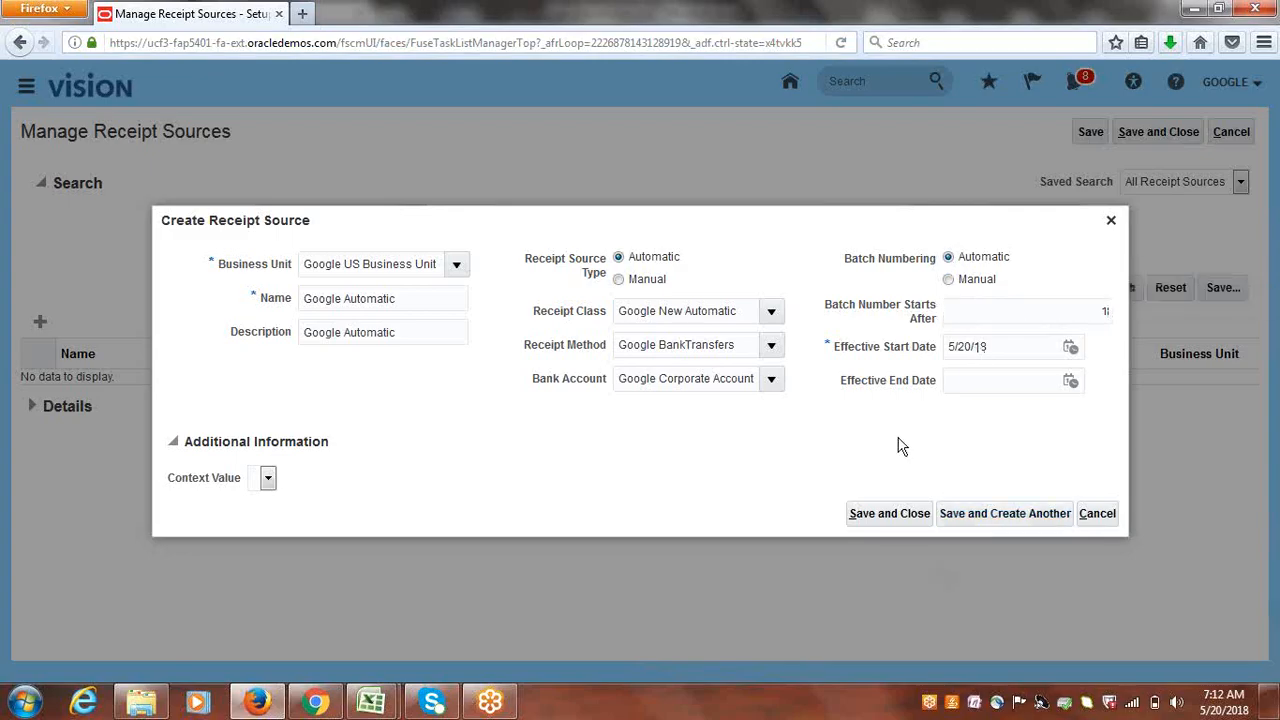
{"action": "left_click", "coordinate": [892, 518]}
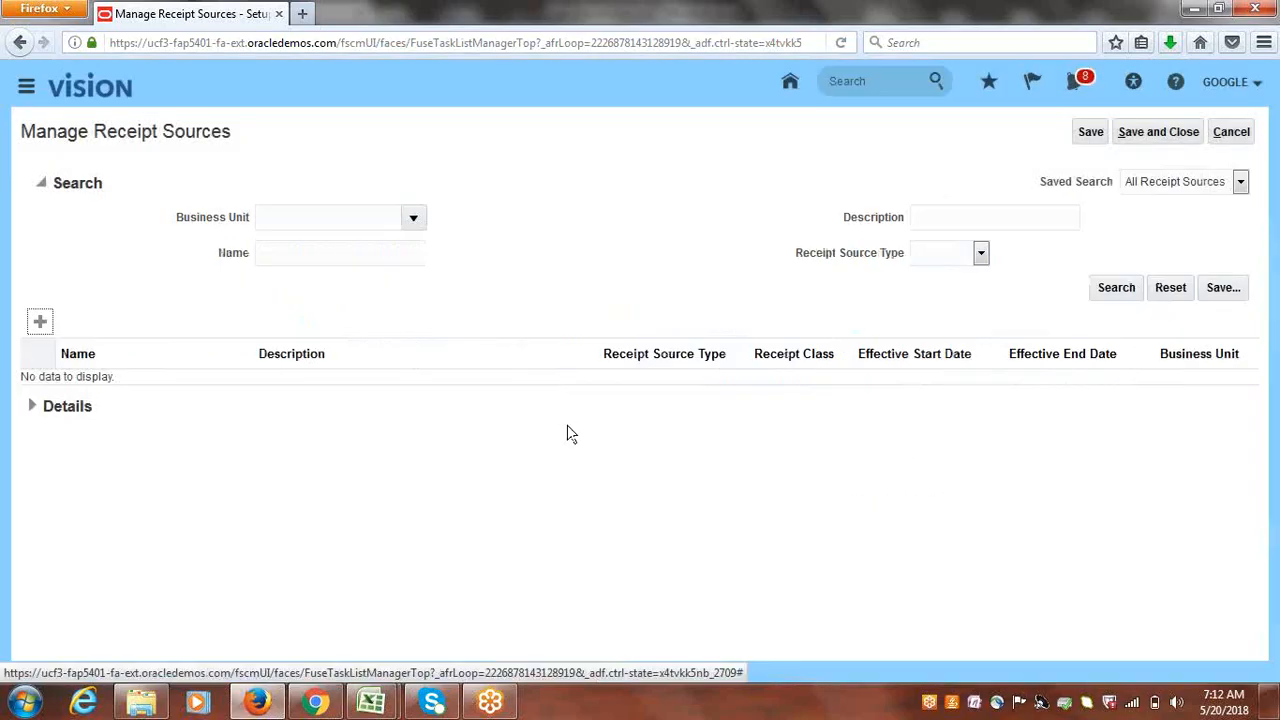
- Close the receipt sources page and implementation project, then go to the Billing work area
{"action": "left_click", "coordinate": [1172, 132]}
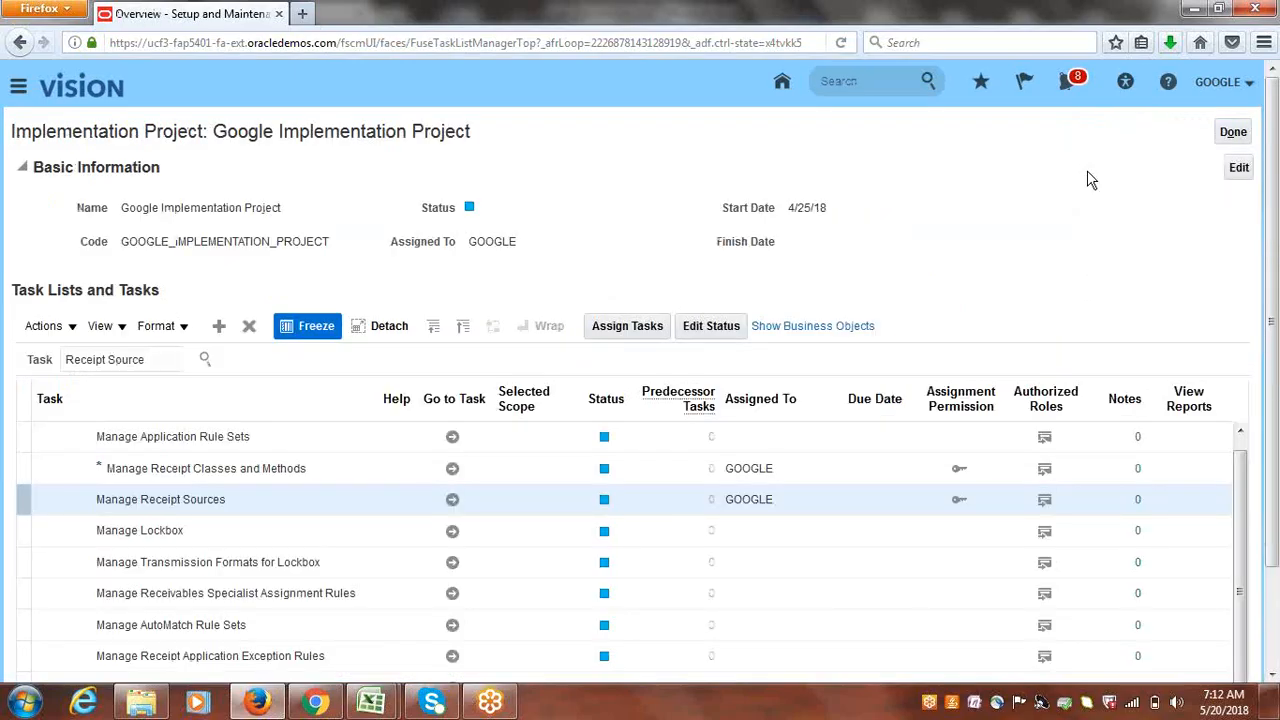
{"action": "left_click", "coordinate": [1245, 134]}
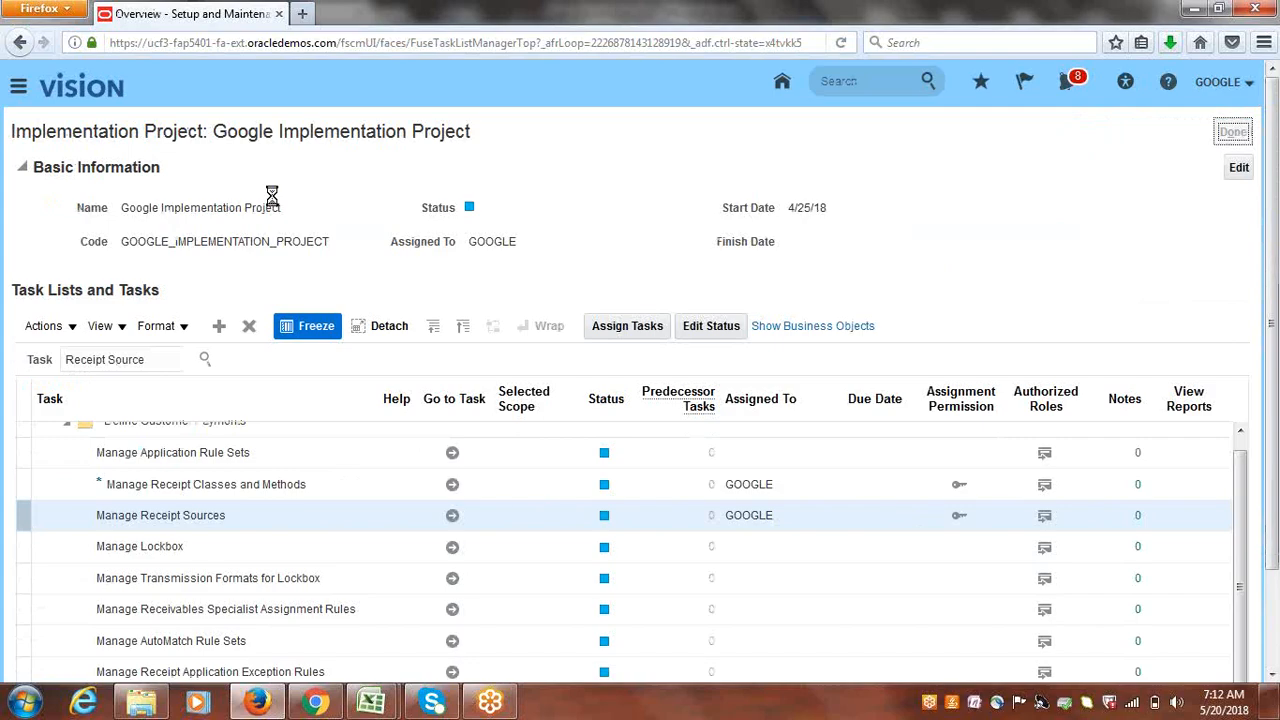
{"action": "left_click", "coordinate": [20, 93]}
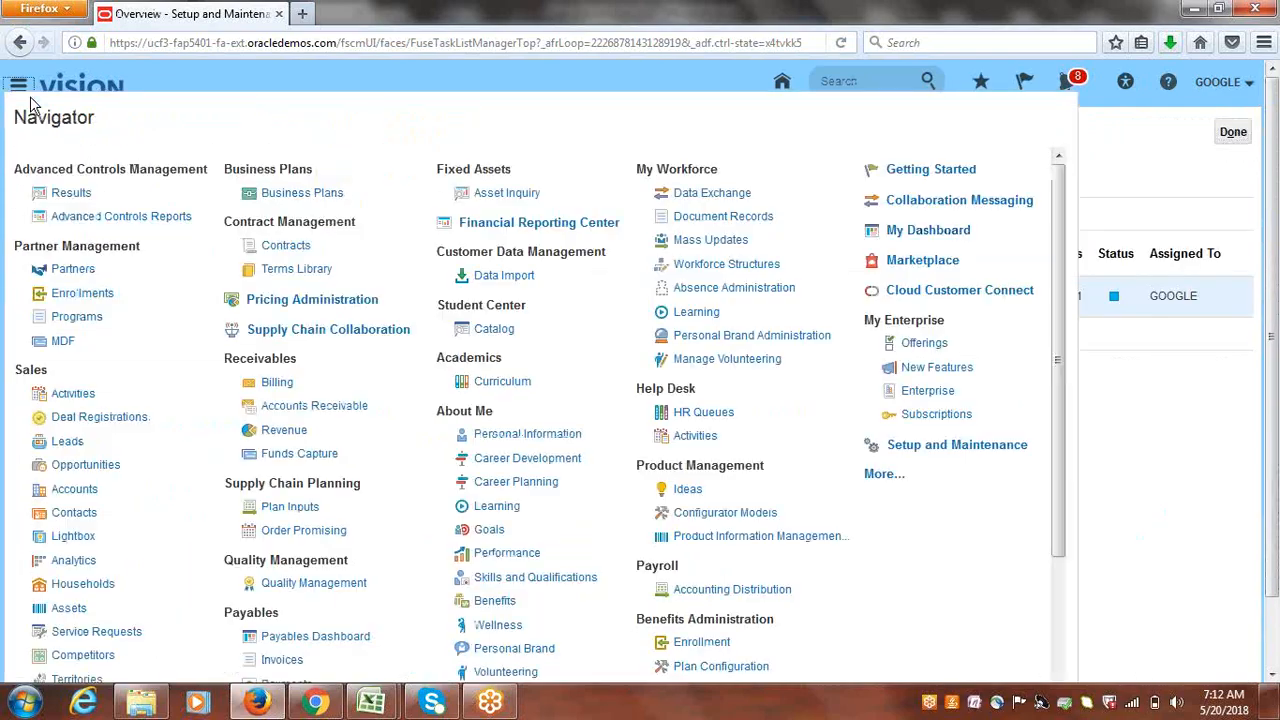
{"action": "left_click", "coordinate": [275, 381]}
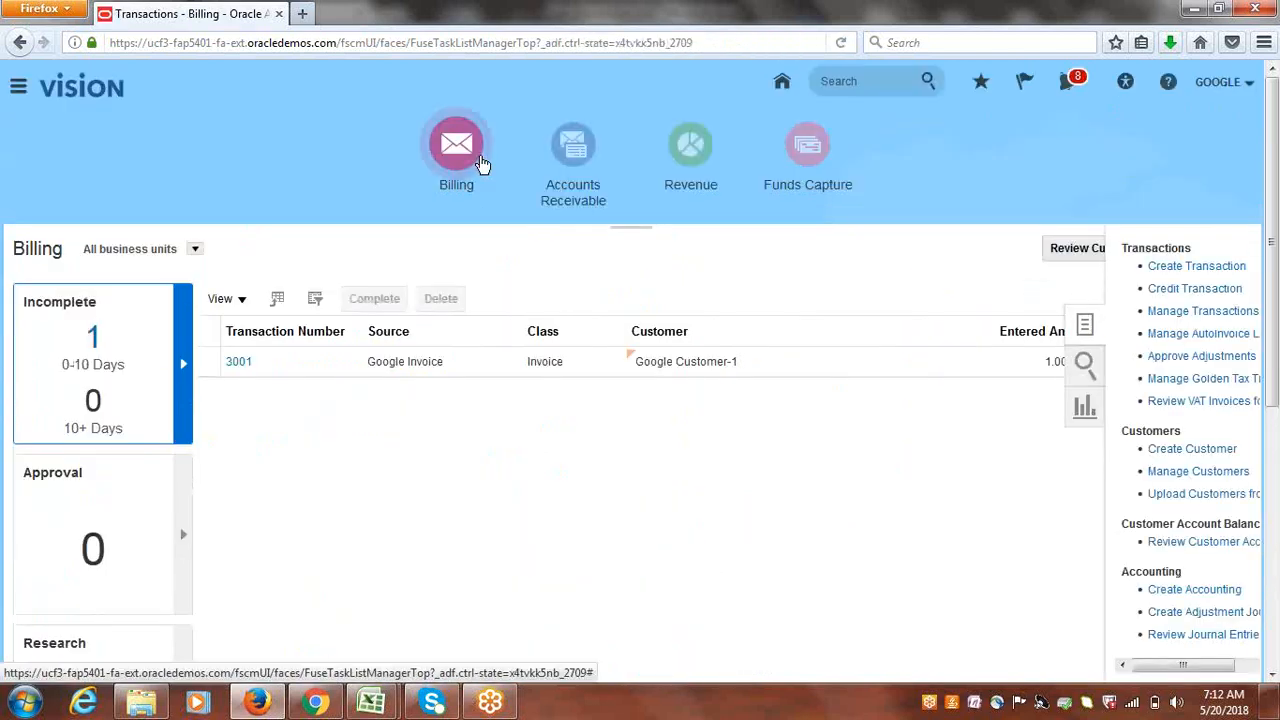
{"action": "left_click", "coordinate": [1158, 268]}
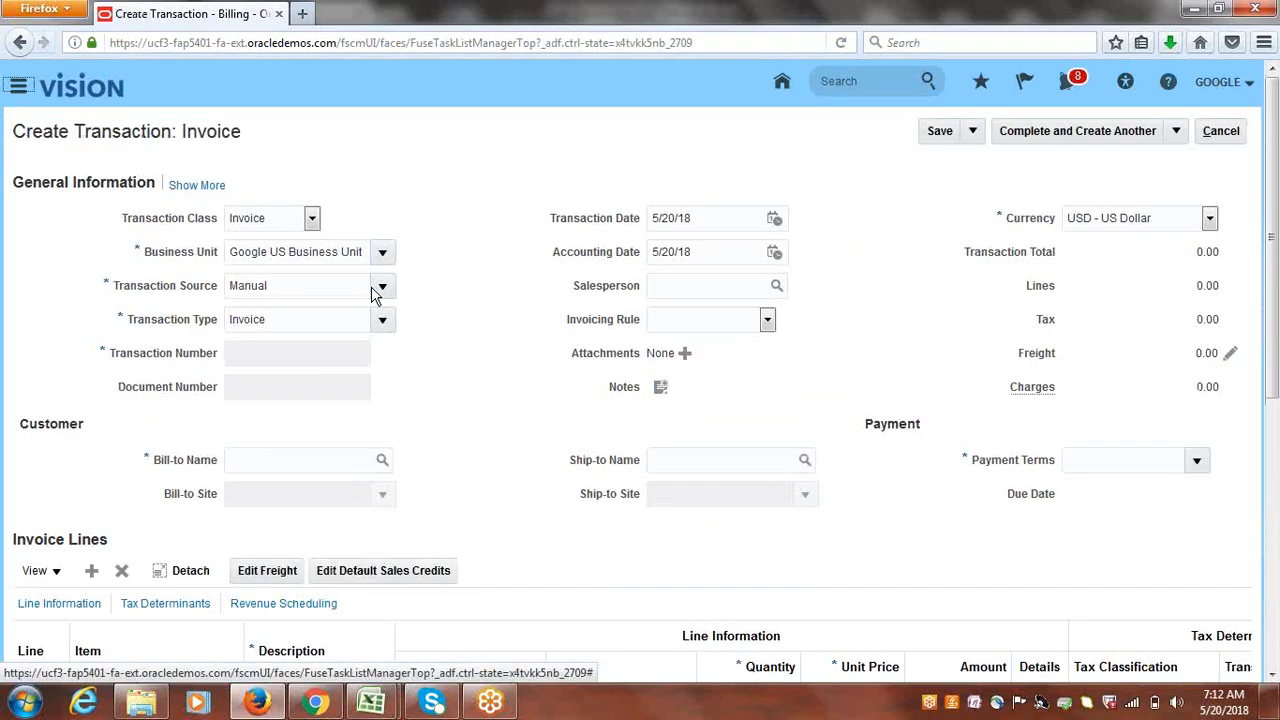
- Set the transaction source to Google Invoice and bill-to customer to Google Customer-1
{"action": "left_click", "coordinate": [383, 288]}
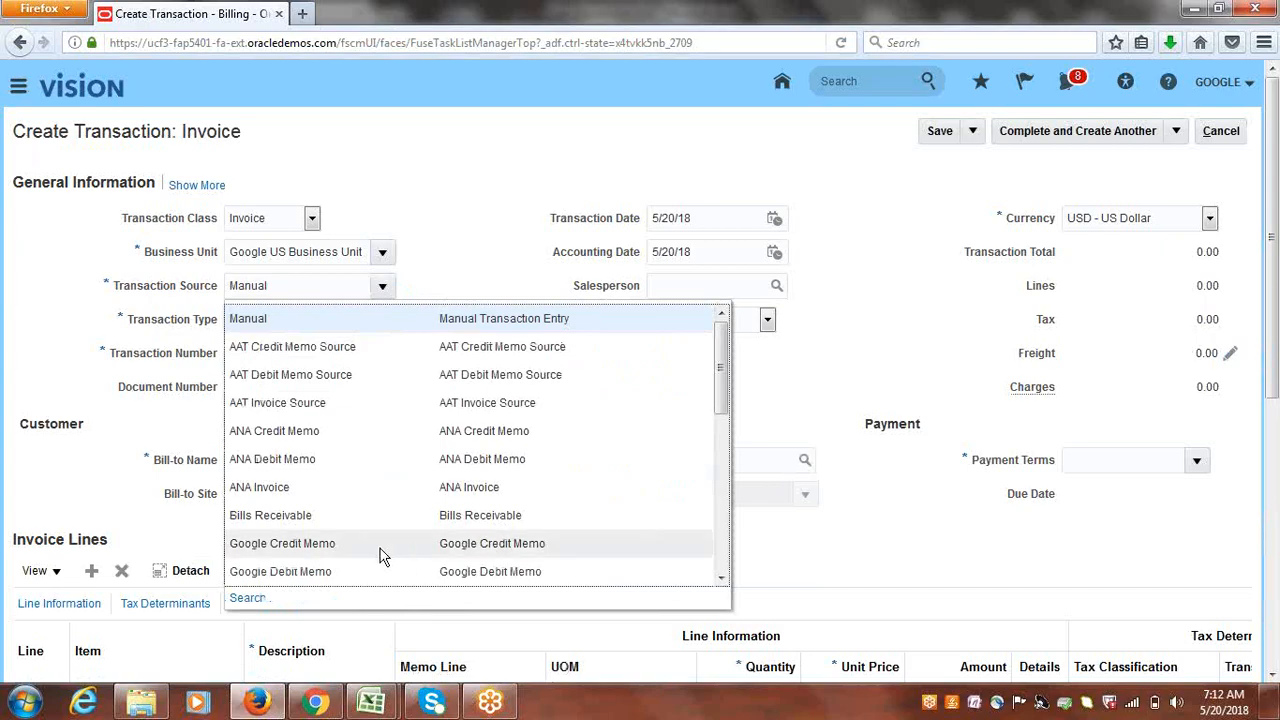
{"action": "left_click_drag", "start_coordinate": [722, 352], "coordinate": [722, 375]}
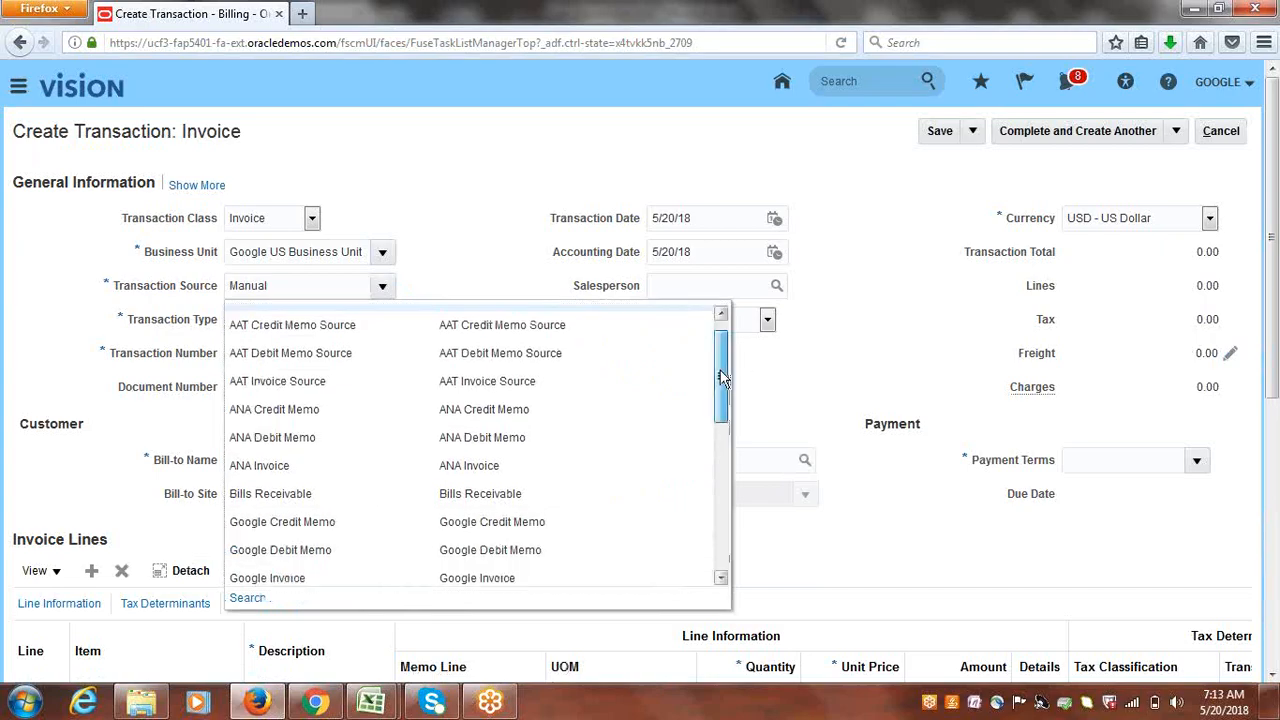
{"action": "left_click", "coordinate": [267, 570]}
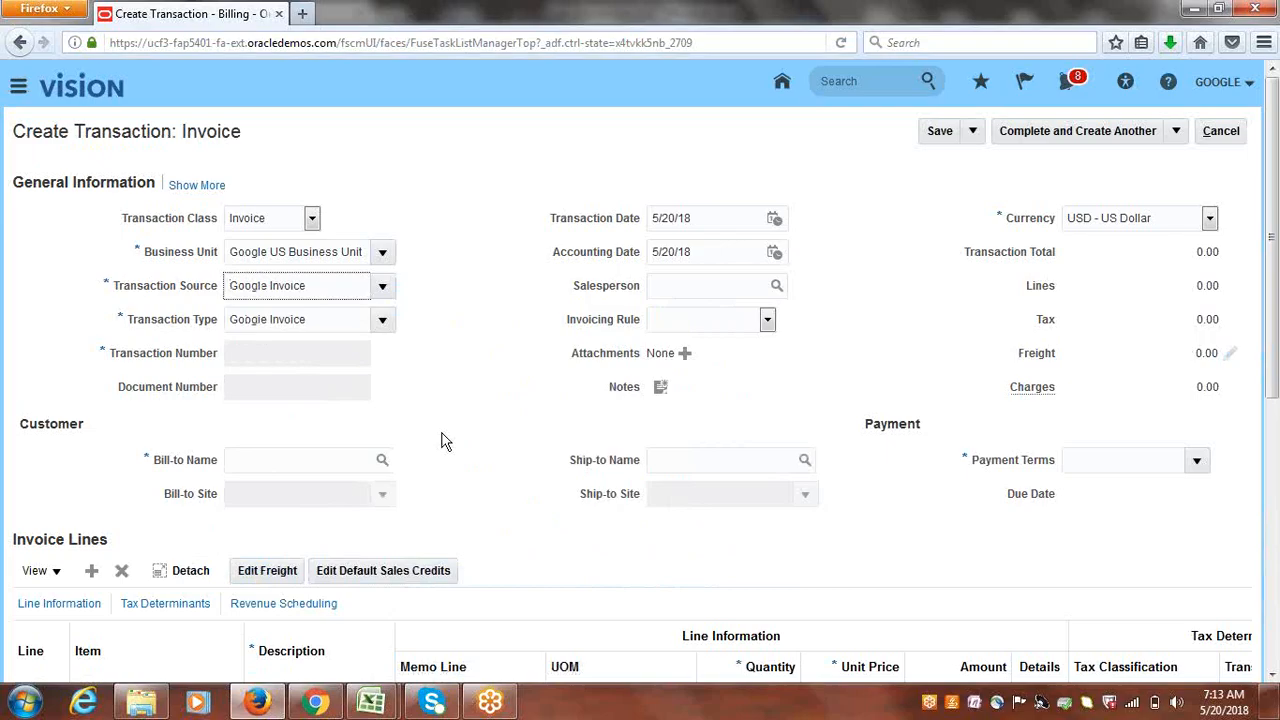
{"action": "left_click", "coordinate": [308, 459]}
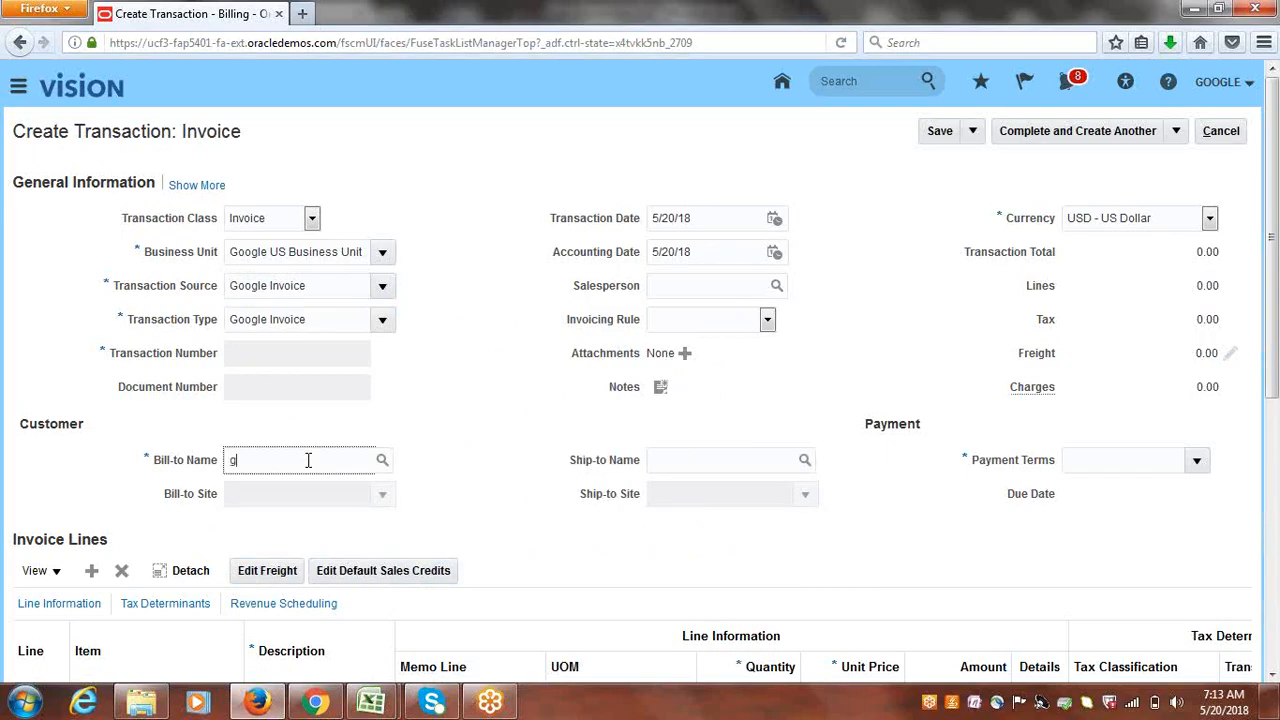
{"action": "type", "text": "google cu"}
{"action": "key", "text": "Tab"}
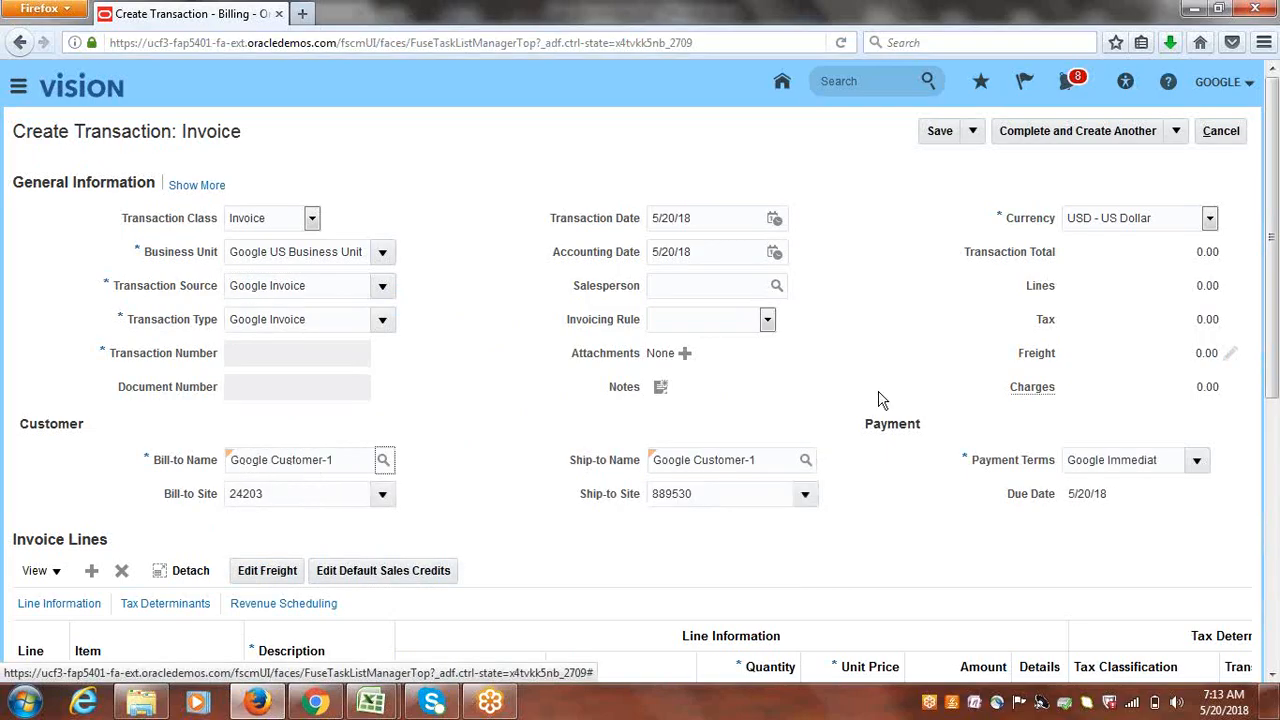
- Add line 1 'Goods' with quantity 1 at 5,000 and show the extra header fields
{"action": "scroll", "coordinate": [1275, 345], "scroll_direction": "down", "scroll_amount": 3}
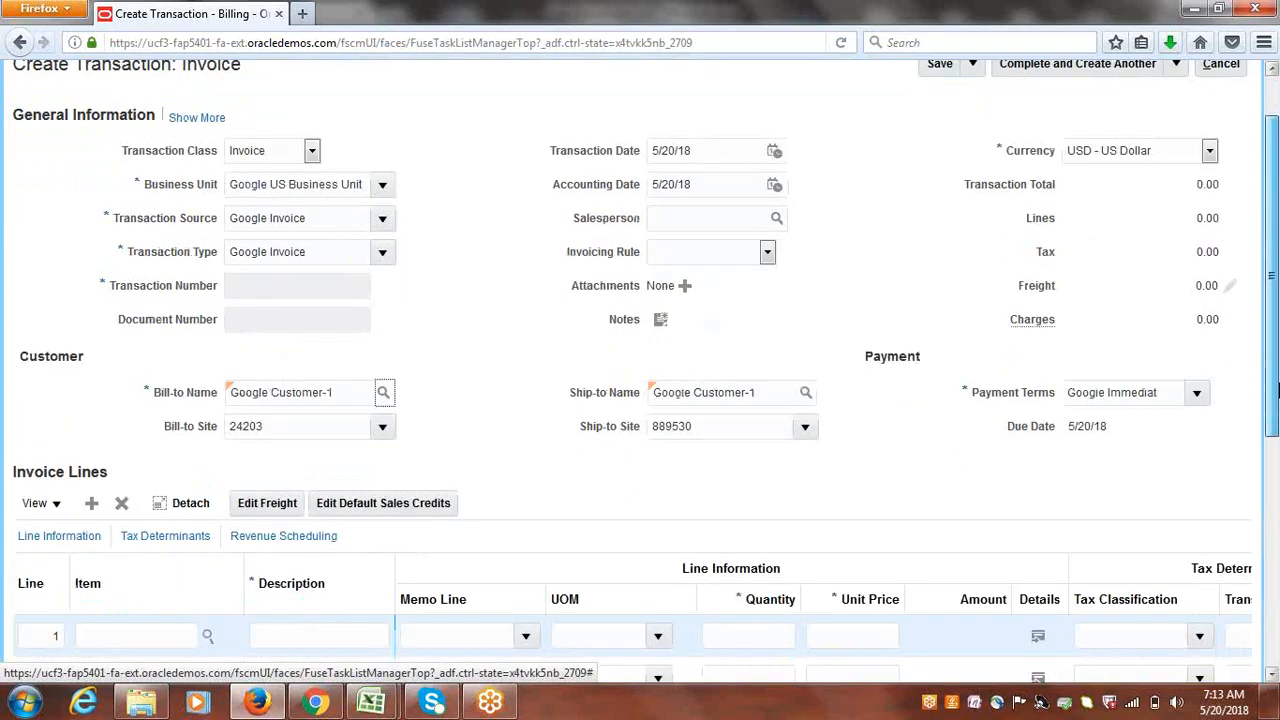
{"action": "left_click", "coordinate": [334, 569]}
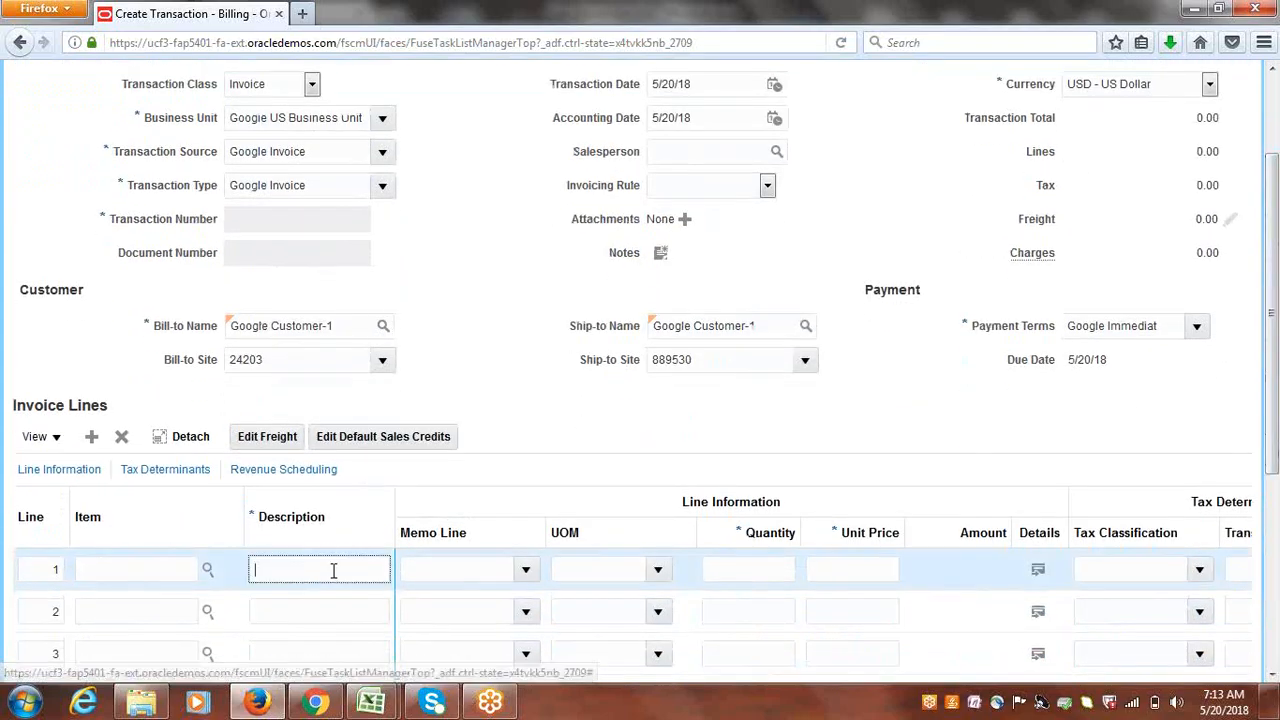
{"action": "type", "text": "Goods"}
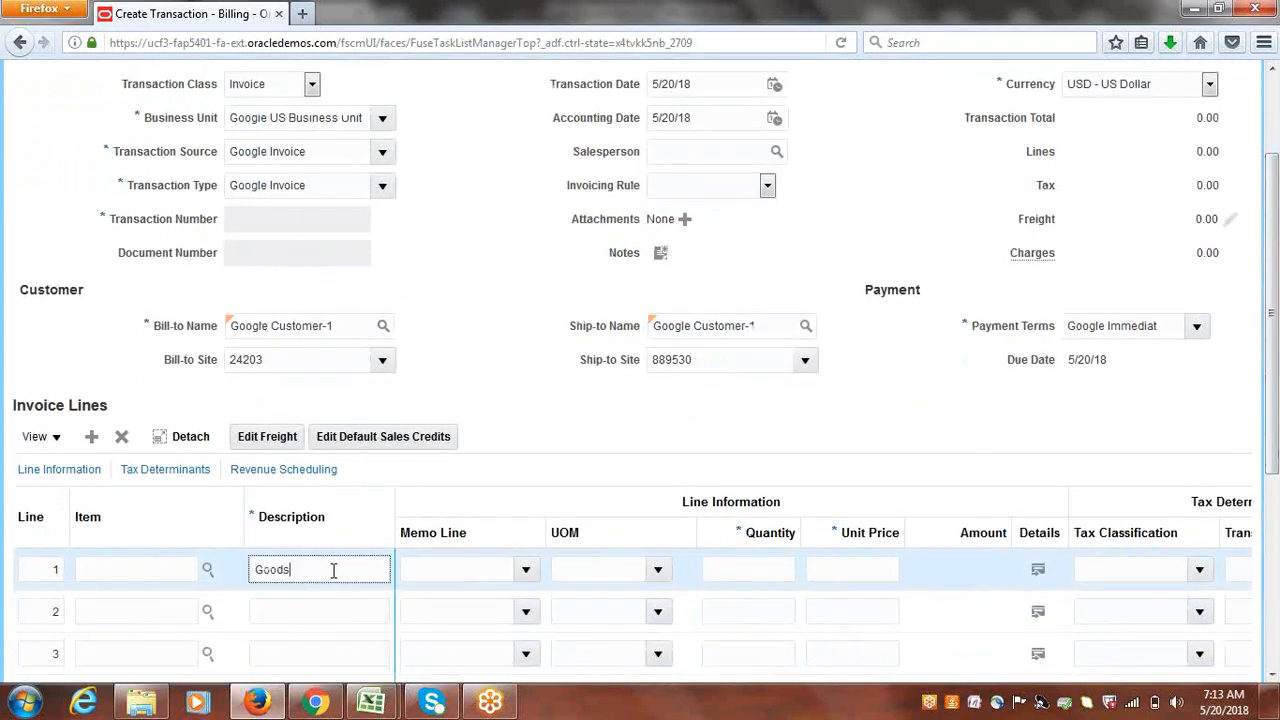
{"action": "left_click", "coordinate": [763, 572]}
{"action": "key", "text": "Tab"}
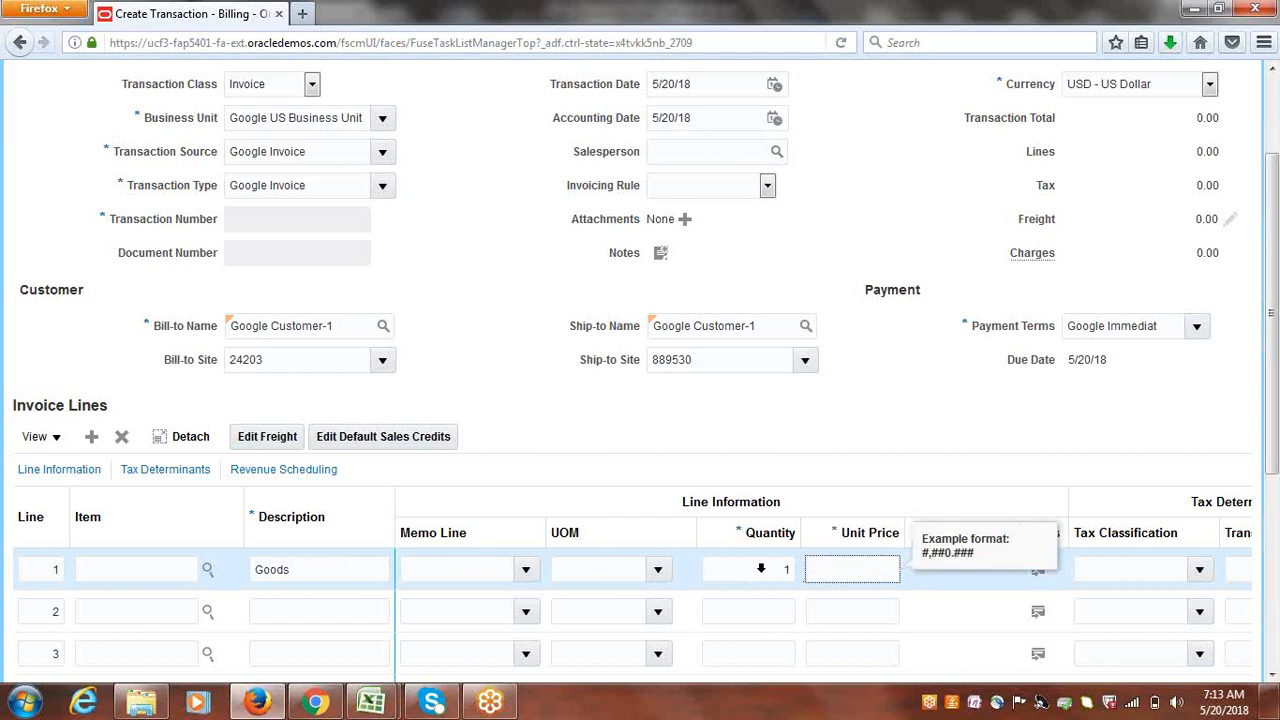
{"action": "key", "text": "Tab"}
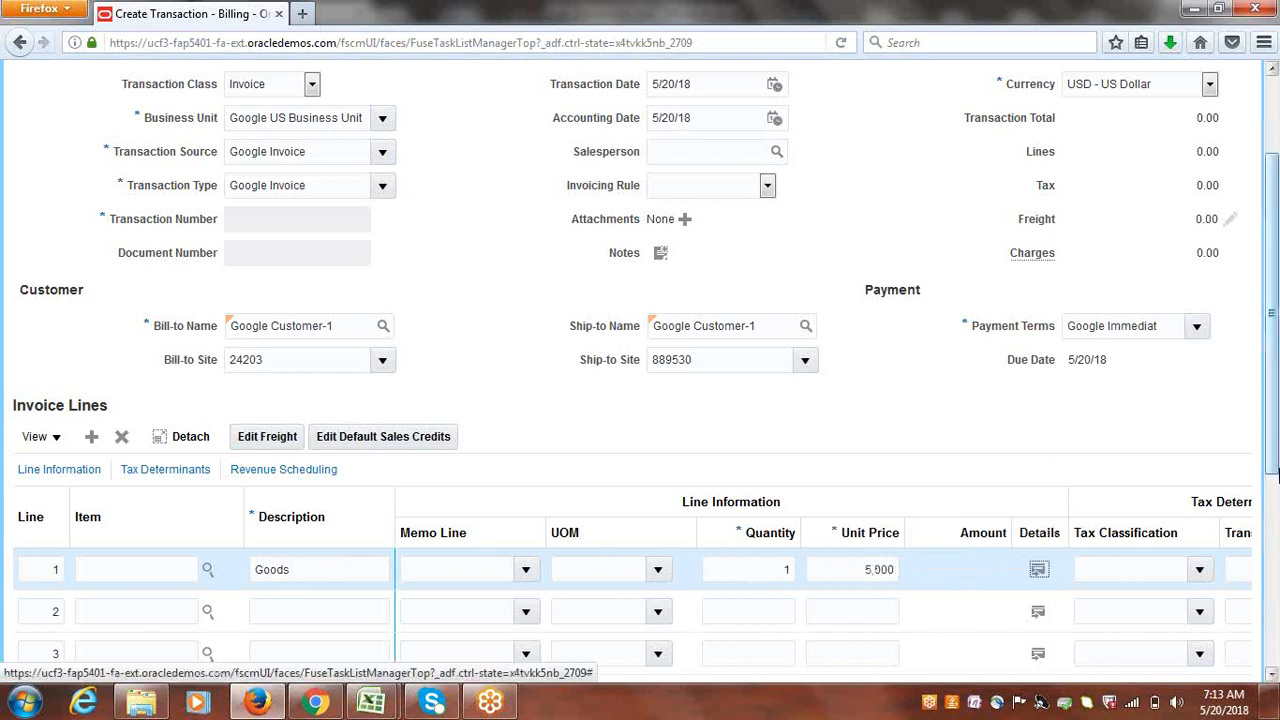
{"action": "scroll", "coordinate": [1272, 410], "scroll_direction": "up", "scroll_amount": 3}
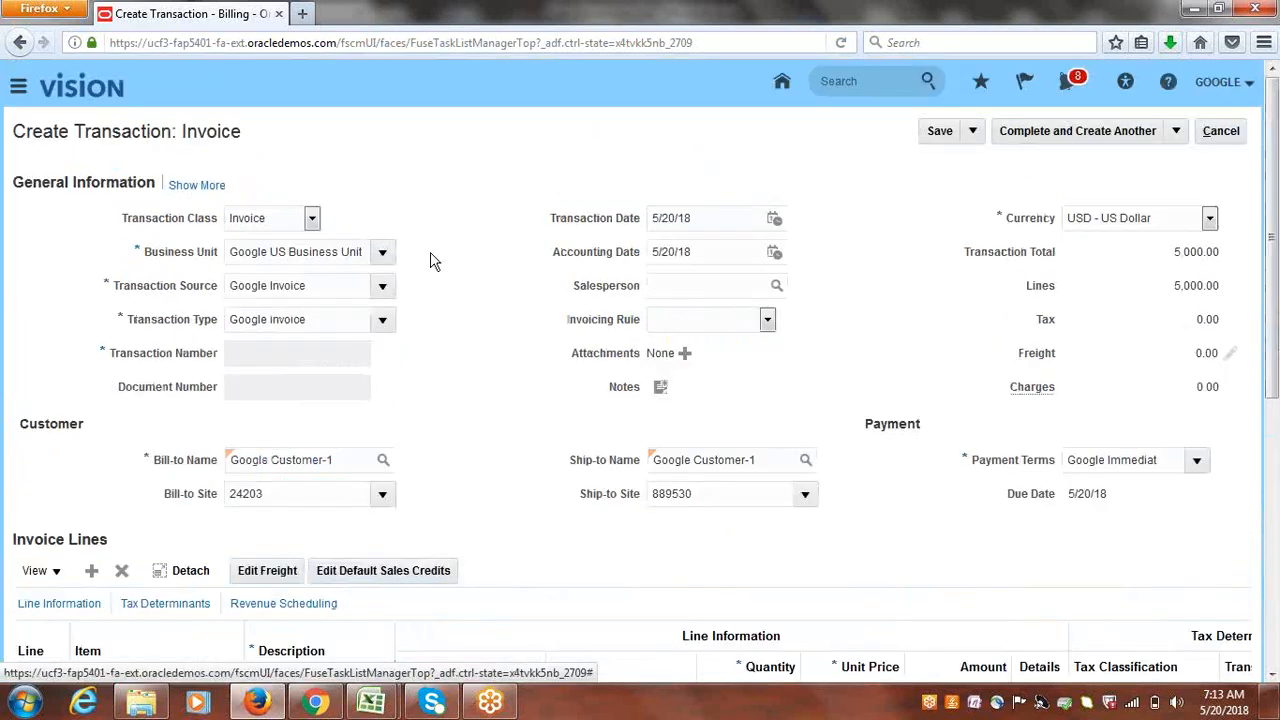
{"action": "left_click", "coordinate": [195, 187]}
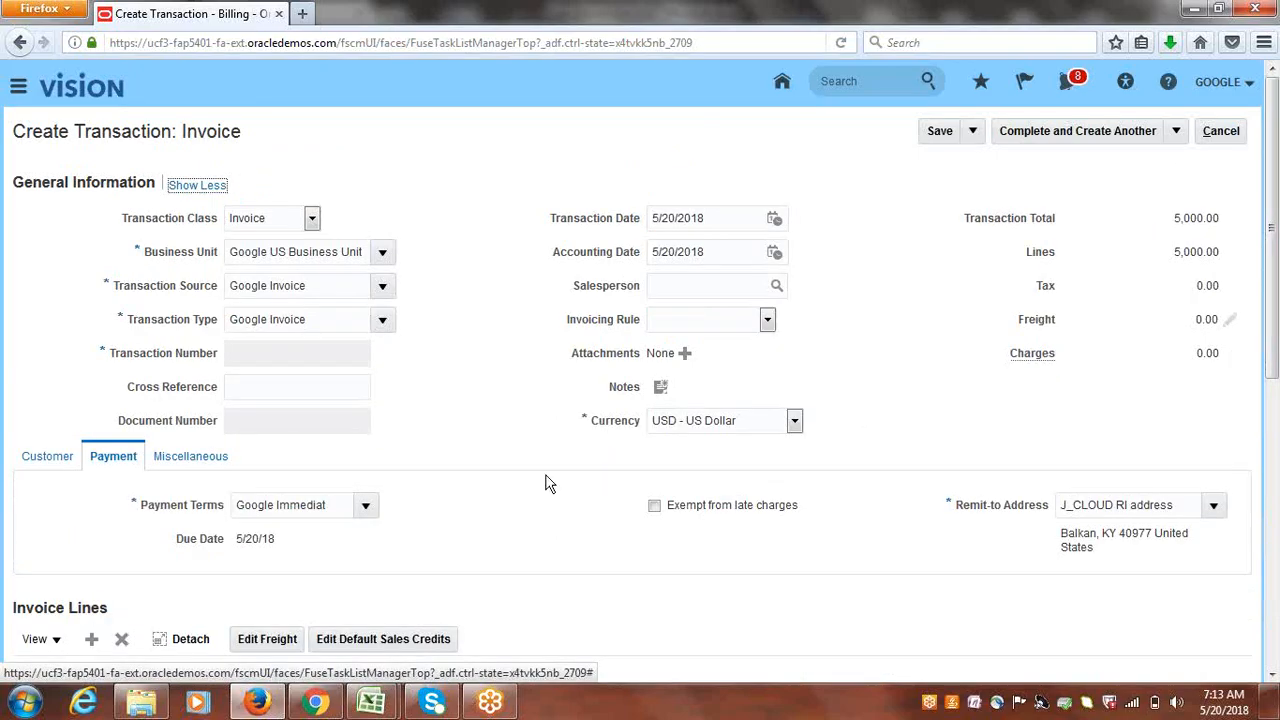
{"action": "left_click", "coordinate": [1177, 132]}
- Complete invoice 4006, save it with Google BankTransfers as receipt method, and close the review
{"action": "left_click", "coordinate": [1059, 161]}
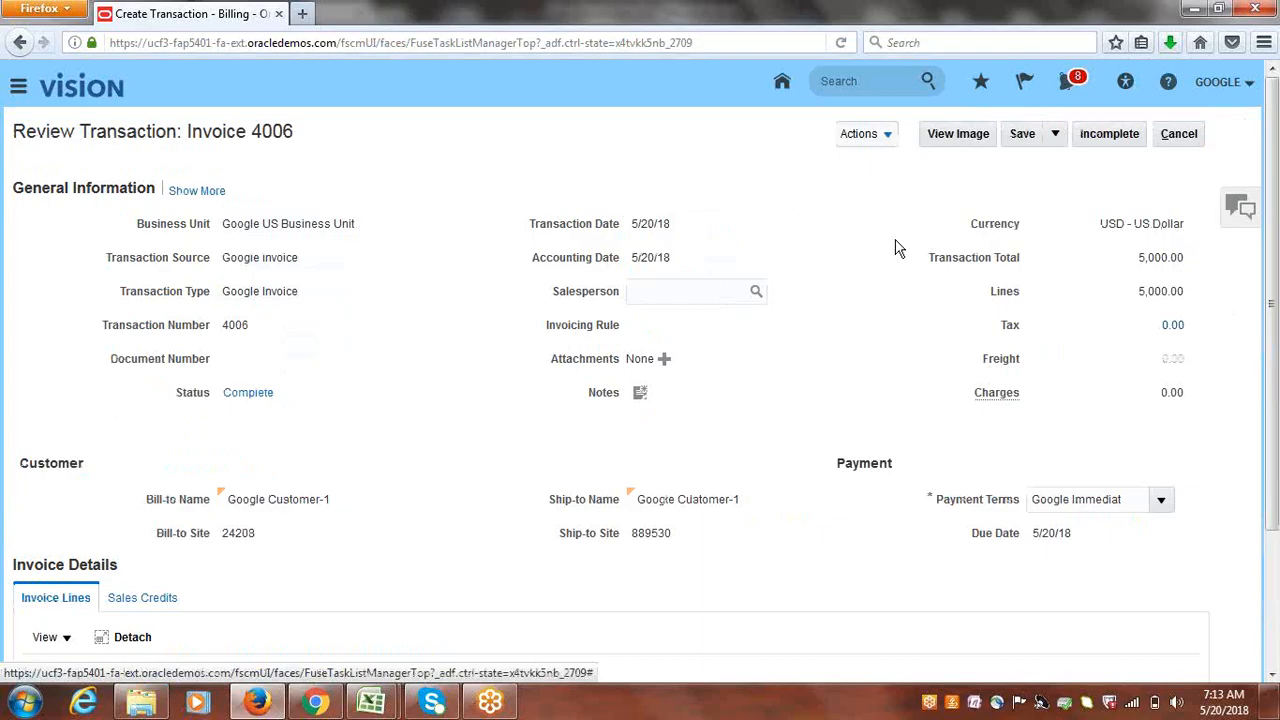
{"action": "left_click", "coordinate": [197, 194]}
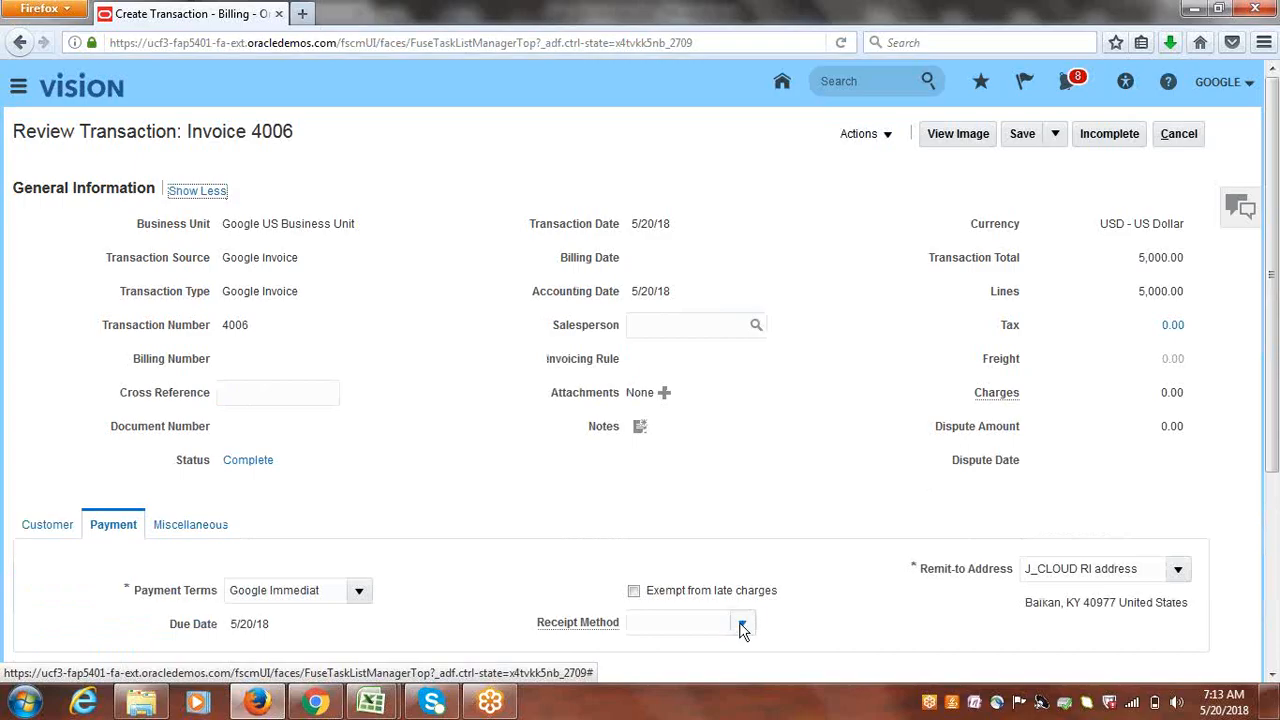
{"action": "left_click", "coordinate": [740, 623]}
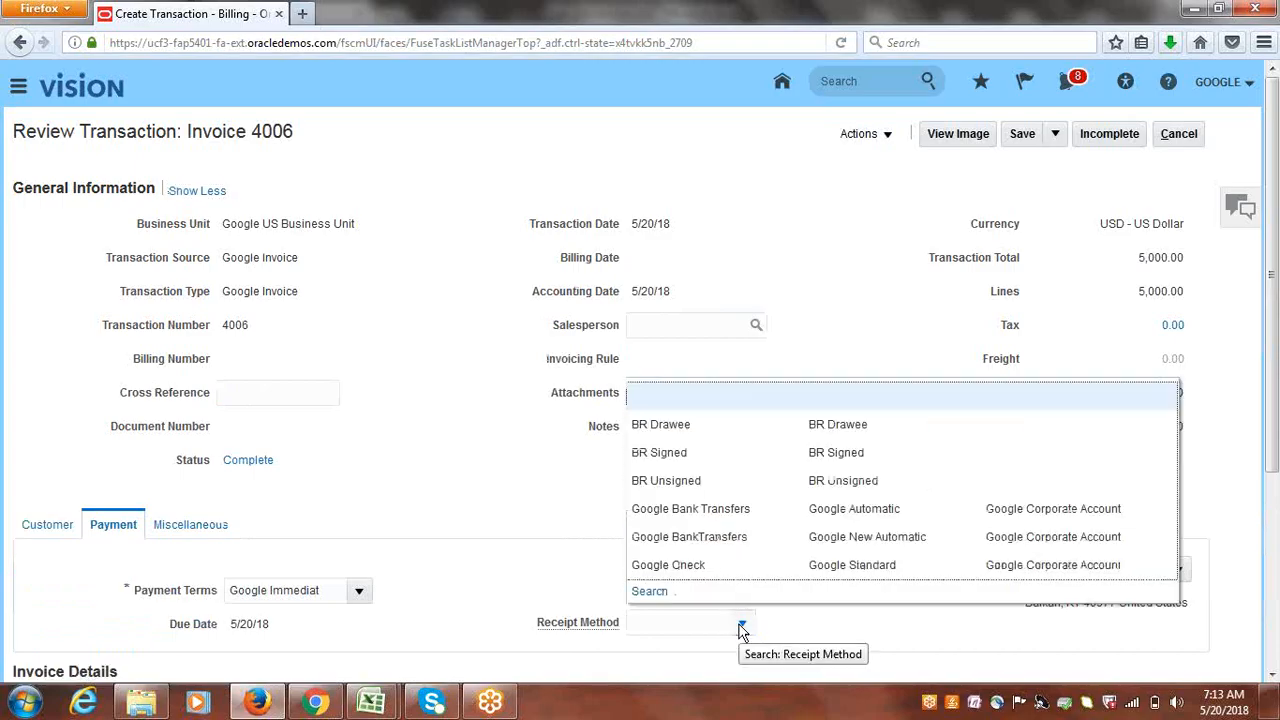
{"action": "left_click", "coordinate": [711, 536]}
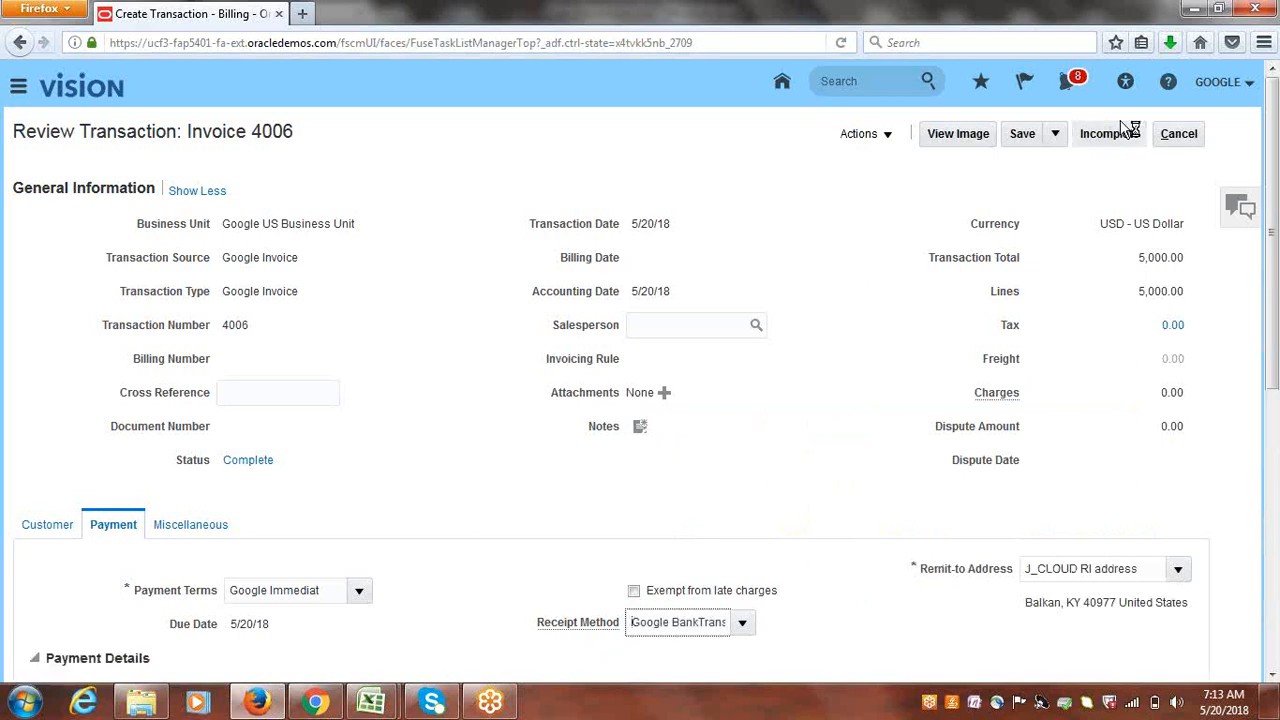
{"action": "left_click", "coordinate": [1022, 136]}
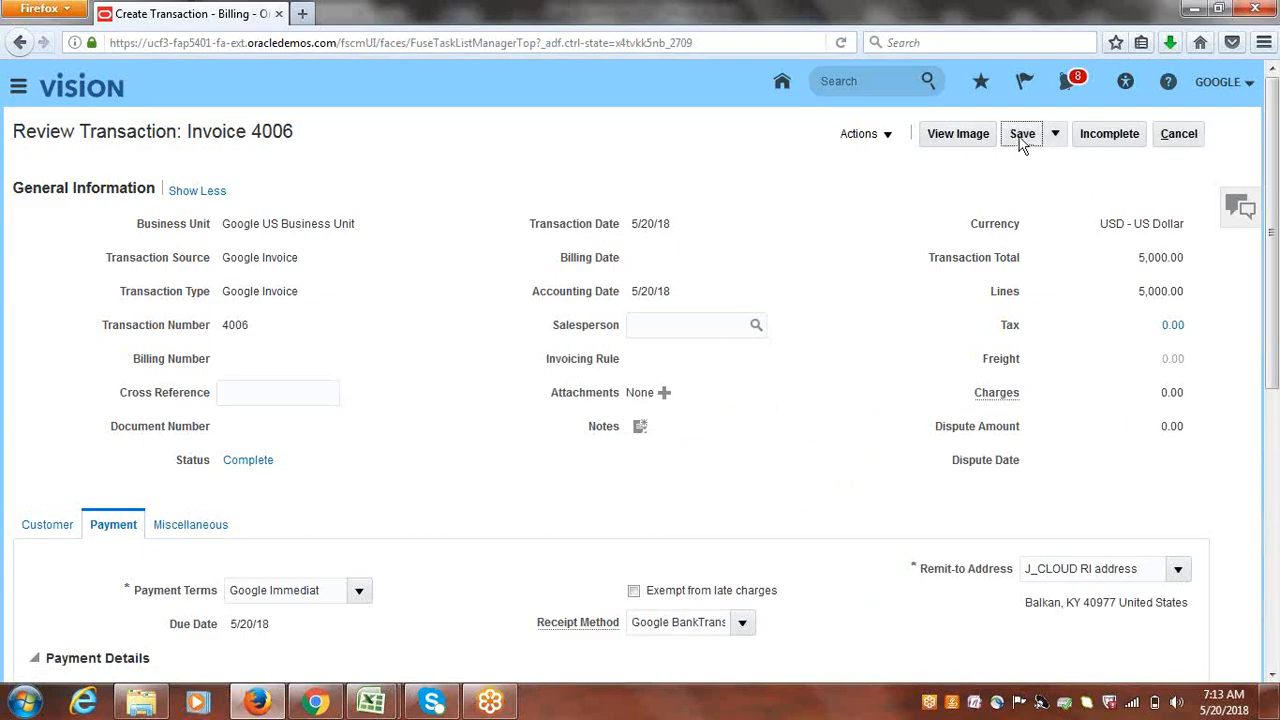
{"action": "left_click", "coordinate": [1025, 136]}
{"action": "left_click", "coordinate": [1178, 133]}
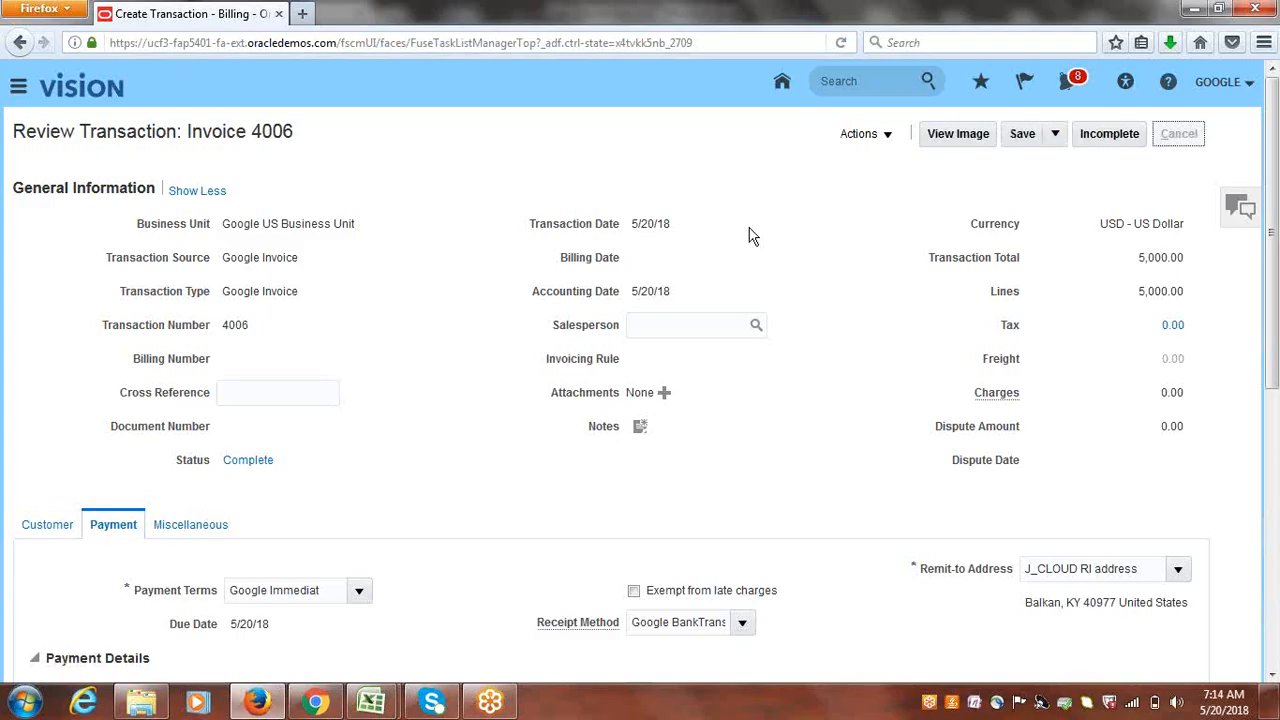
{"action": "left_click", "coordinate": [1245, 325]}
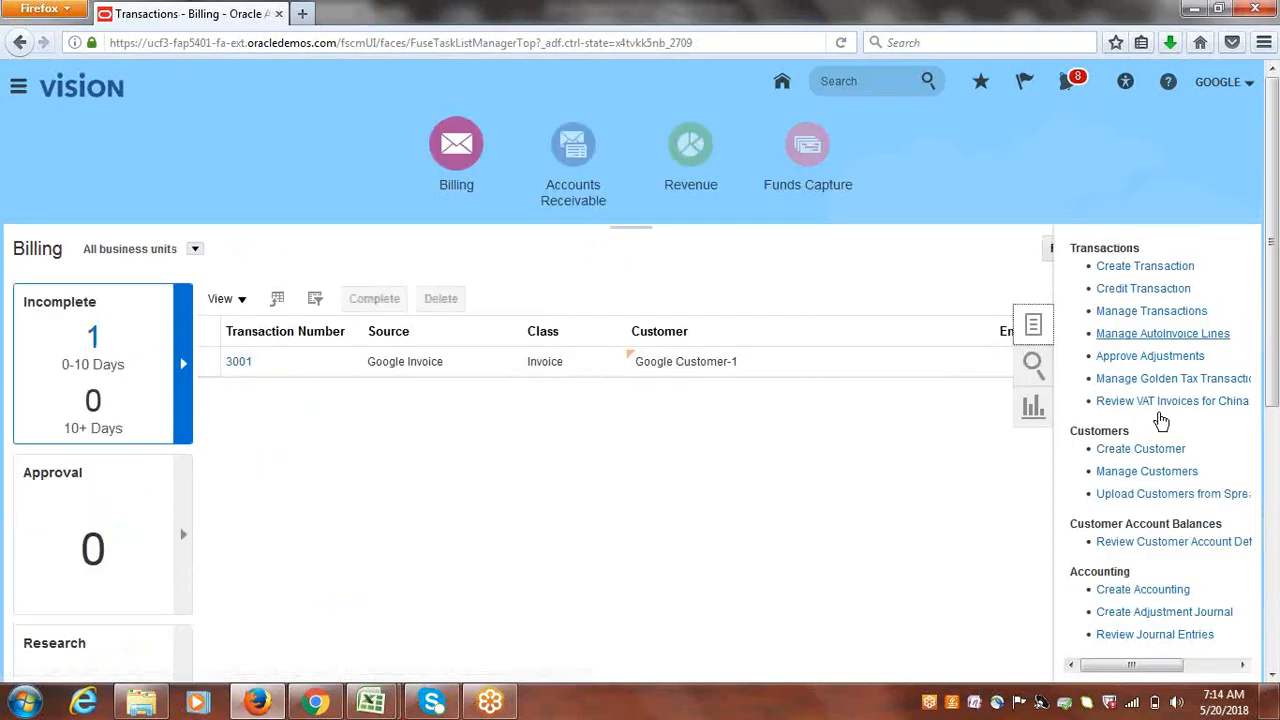
- In Accounts Receivable, create a Google BankTransfers automatic receipt batch and Submit, Approve, and Format it
{"action": "left_click", "coordinate": [551, 175]}
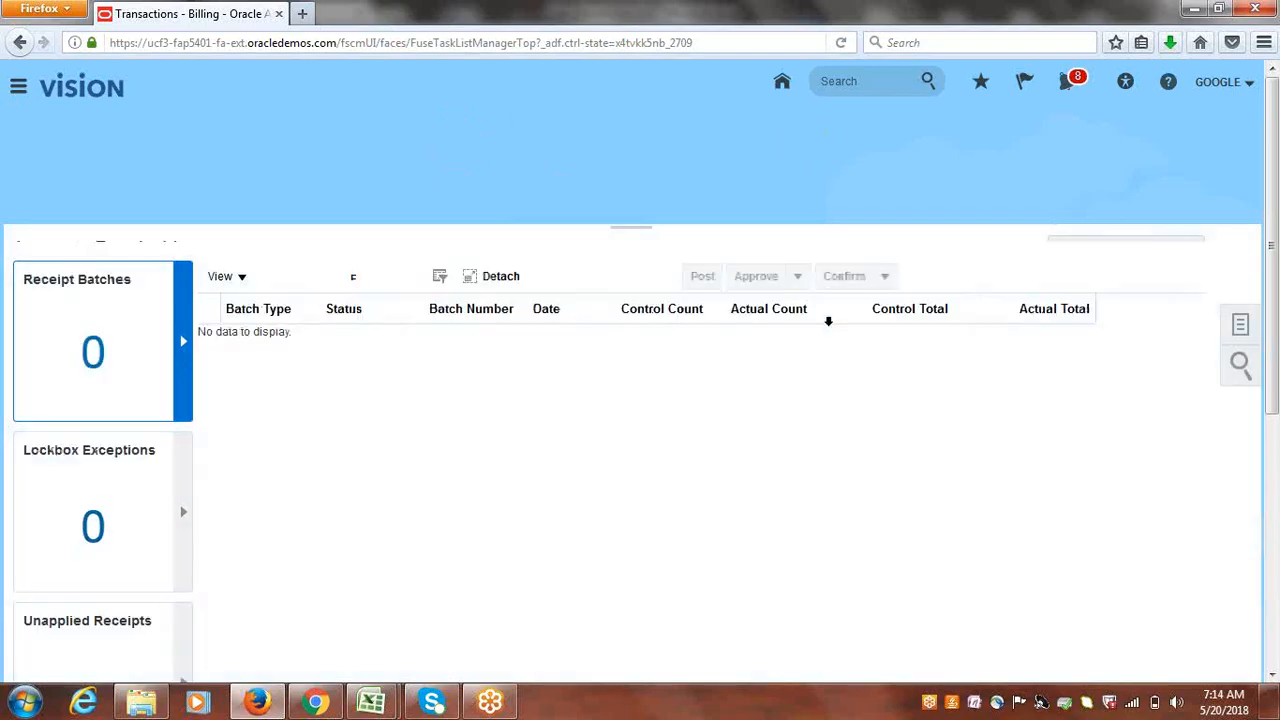
{"action": "left_click", "coordinate": [1240, 325]}
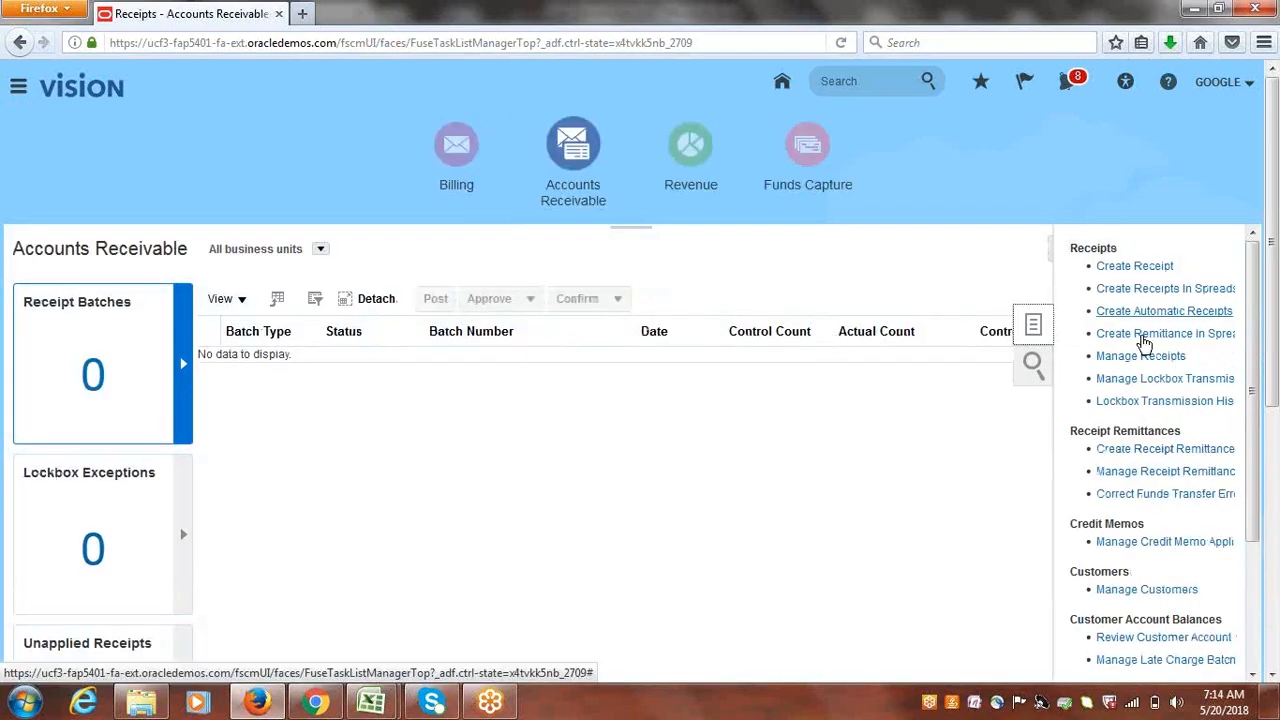
{"action": "left_click", "coordinate": [1140, 312]}
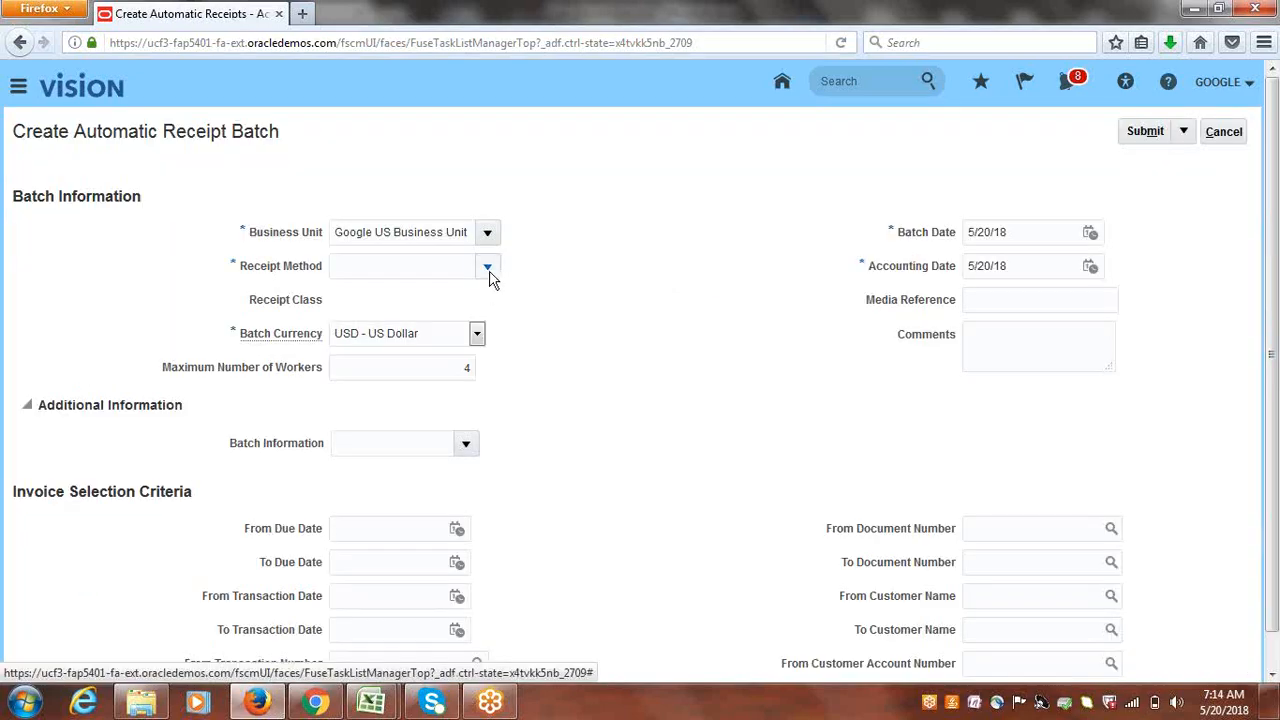
{"action": "left_click", "coordinate": [489, 266]}
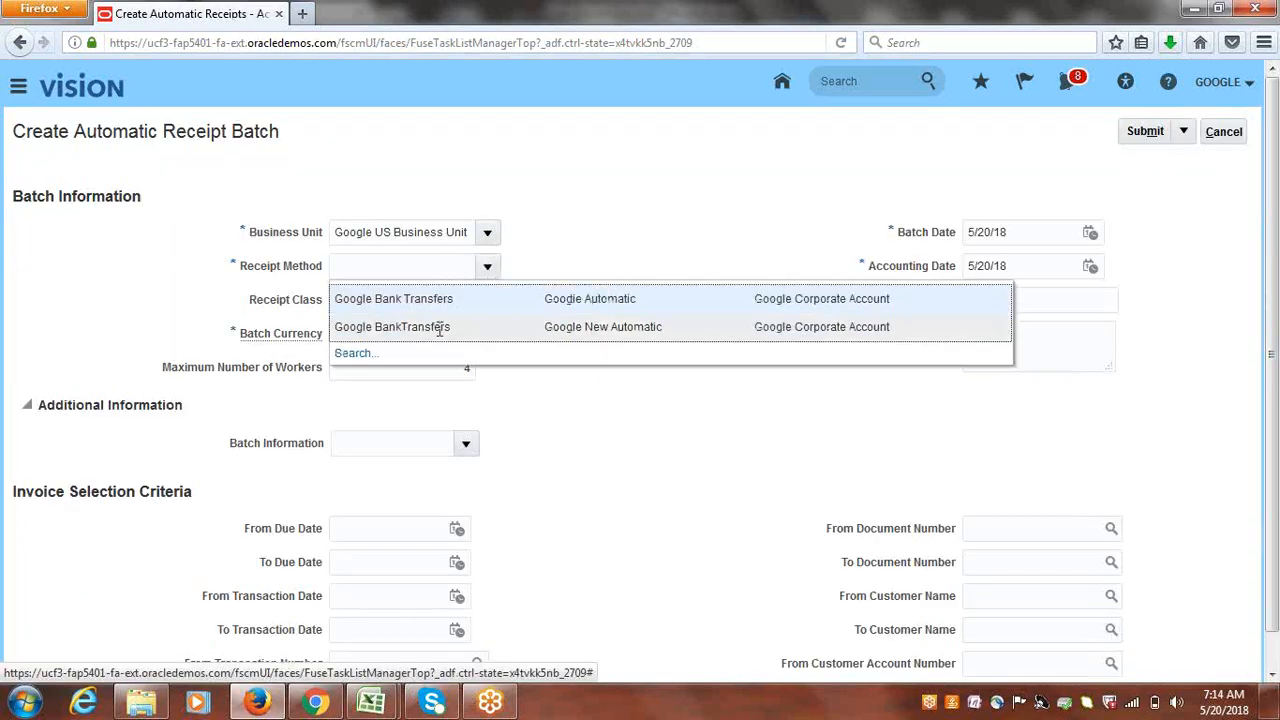
{"action": "left_click", "coordinate": [402, 324]}
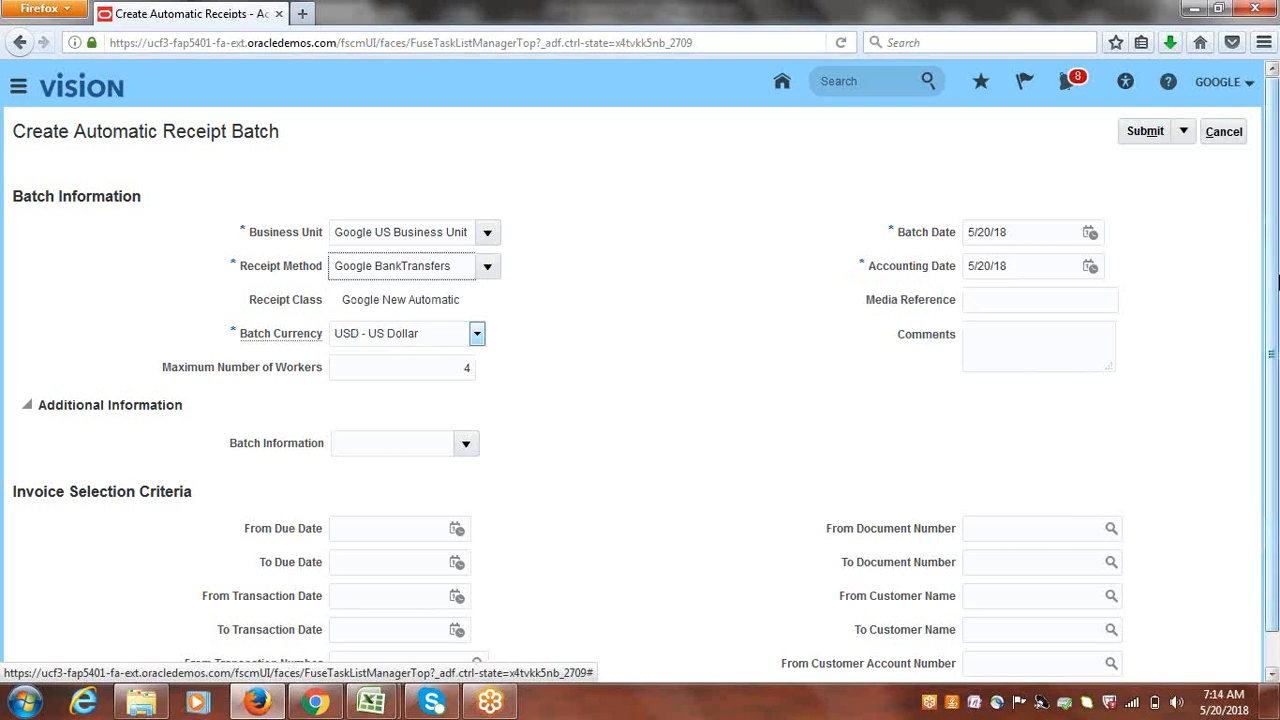
{"action": "left_click", "coordinate": [1185, 131]}
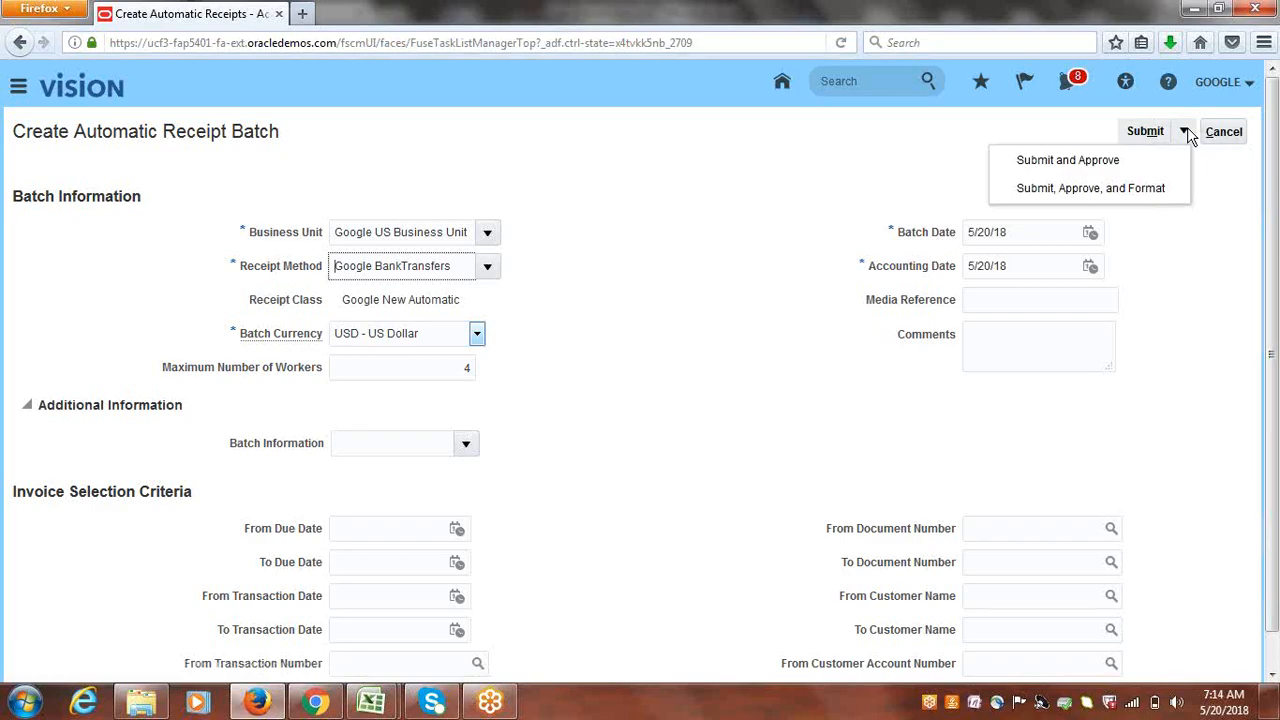
{"action": "left_click", "coordinate": [1078, 189]}
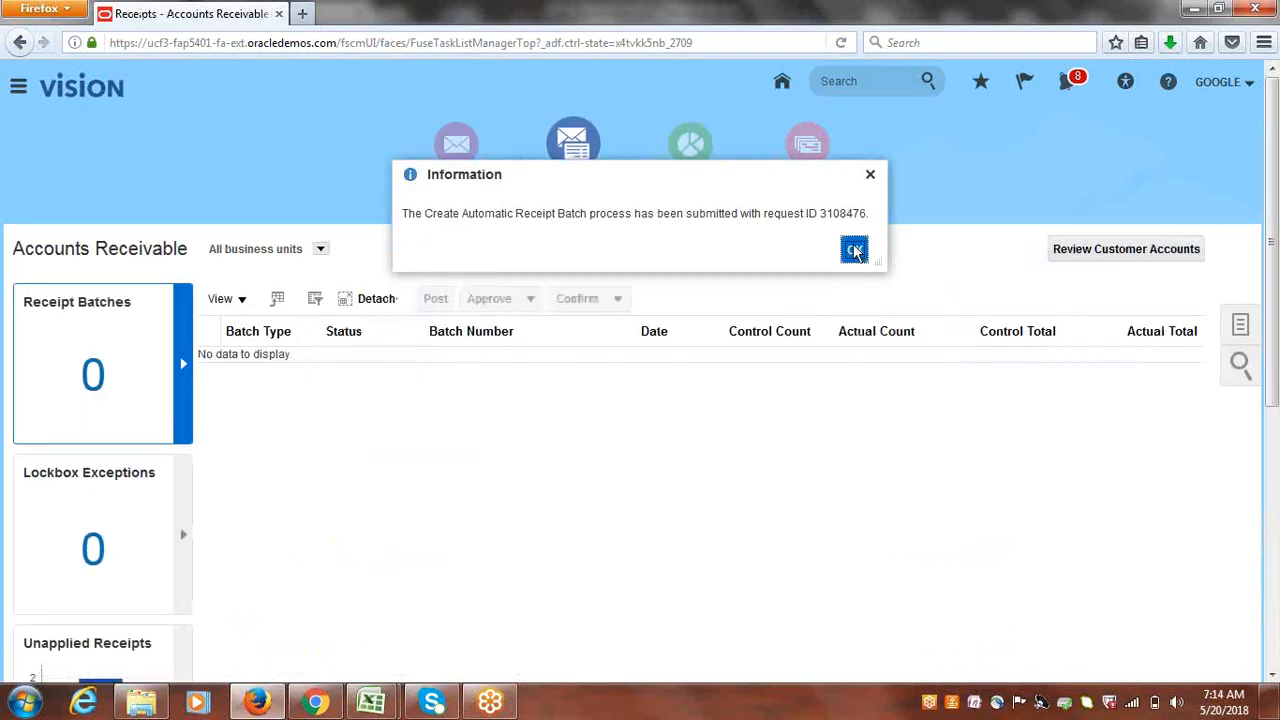
- Dismiss the batch confirmation, switch between Billing and Accounts Receivable, end on Billing, and open Navigator
{"action": "left_click", "coordinate": [854, 251]}
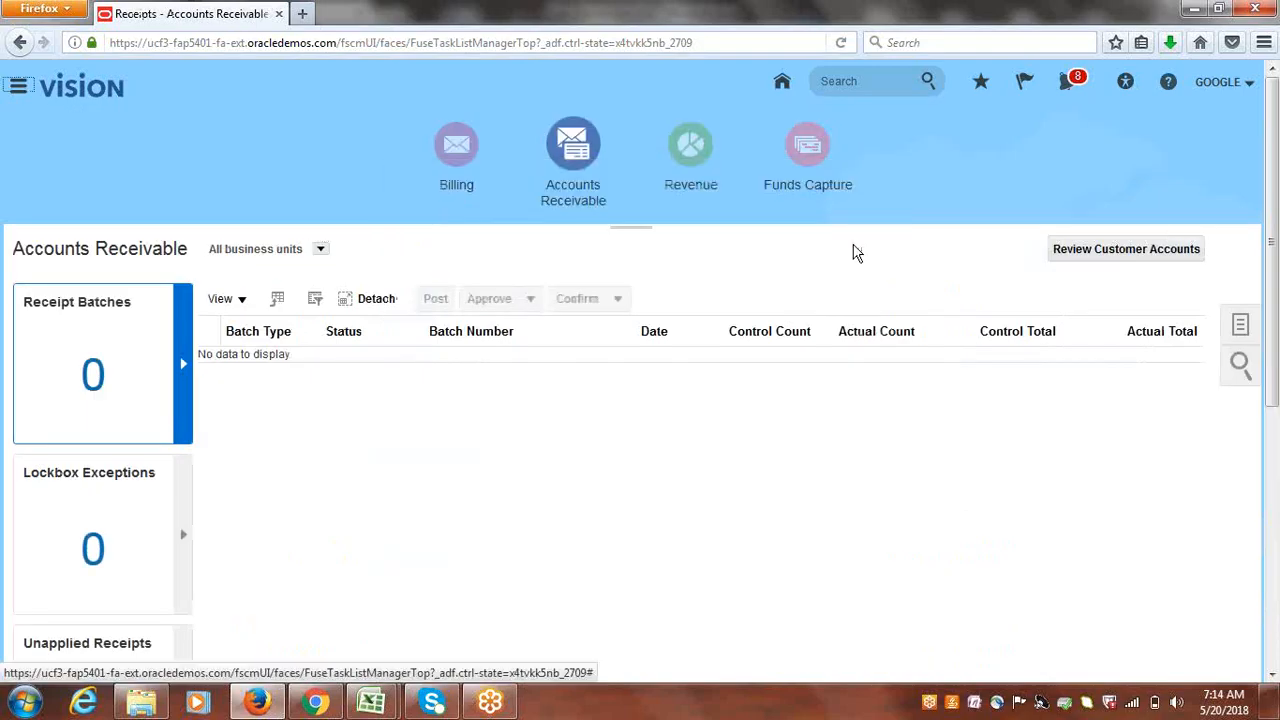
{"action": "left_click", "coordinate": [458, 147]}
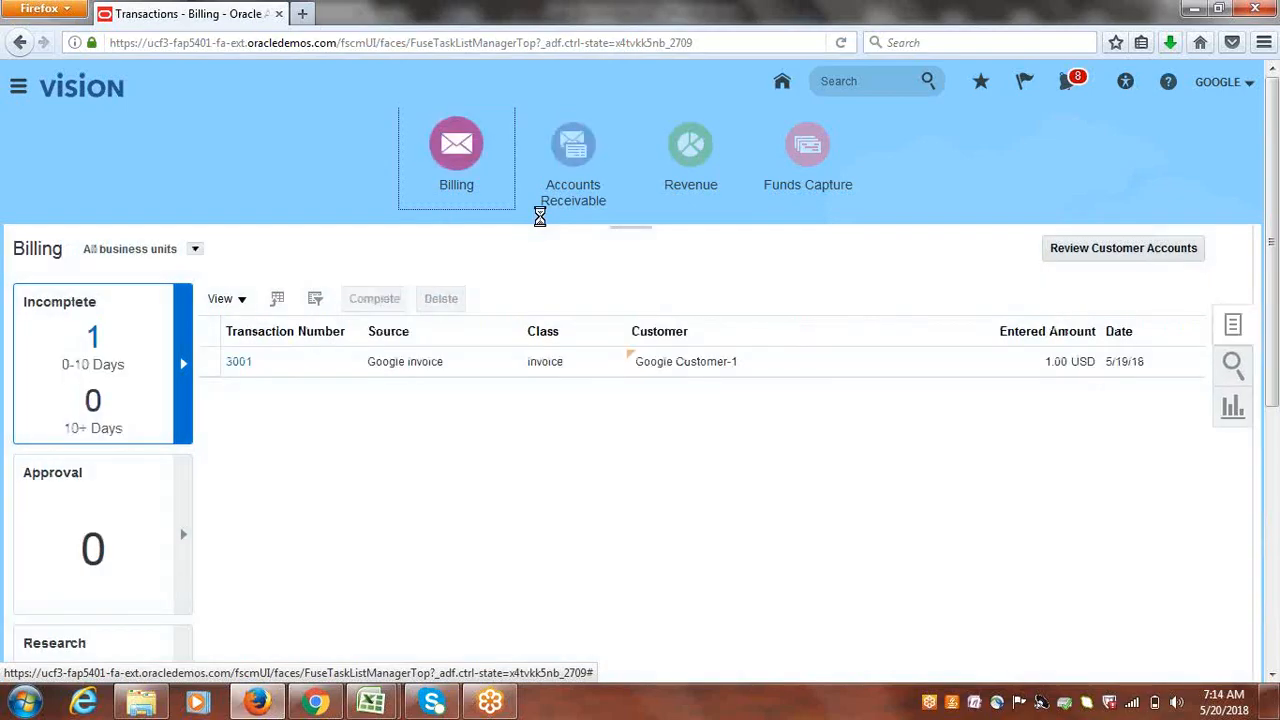
{"action": "left_click", "coordinate": [573, 152]}
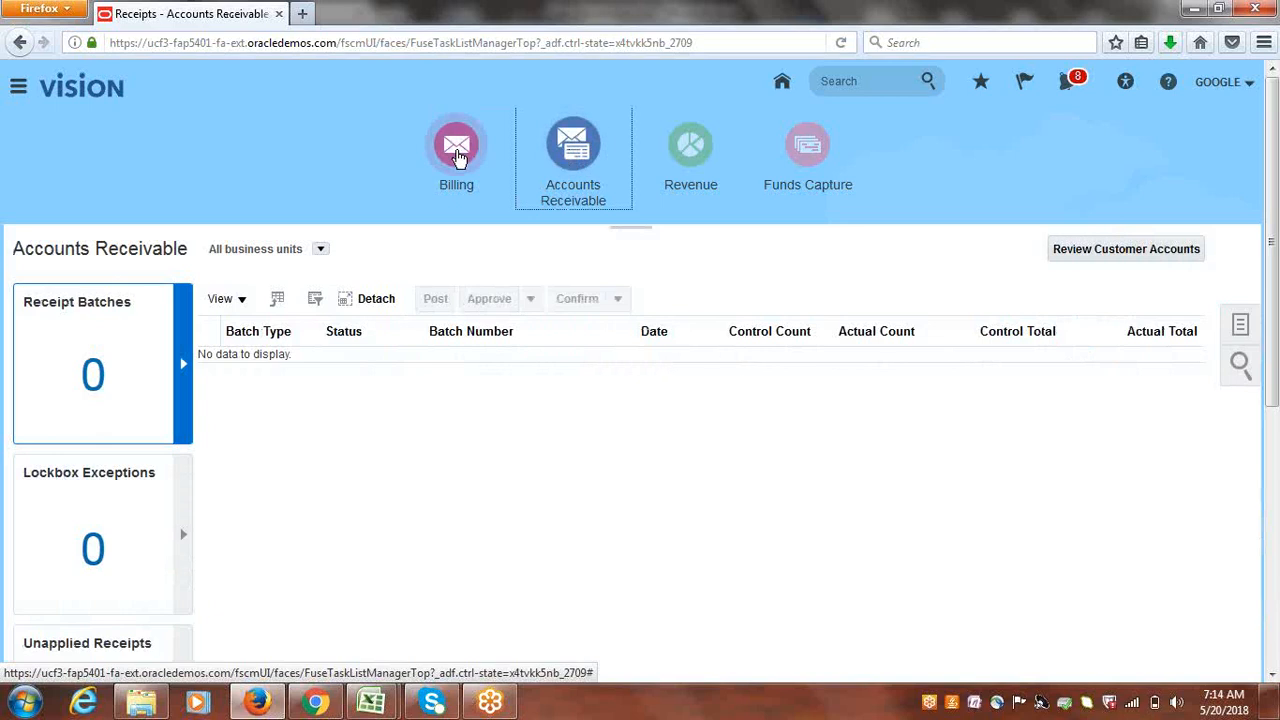
{"action": "left_click", "coordinate": [457, 157]}
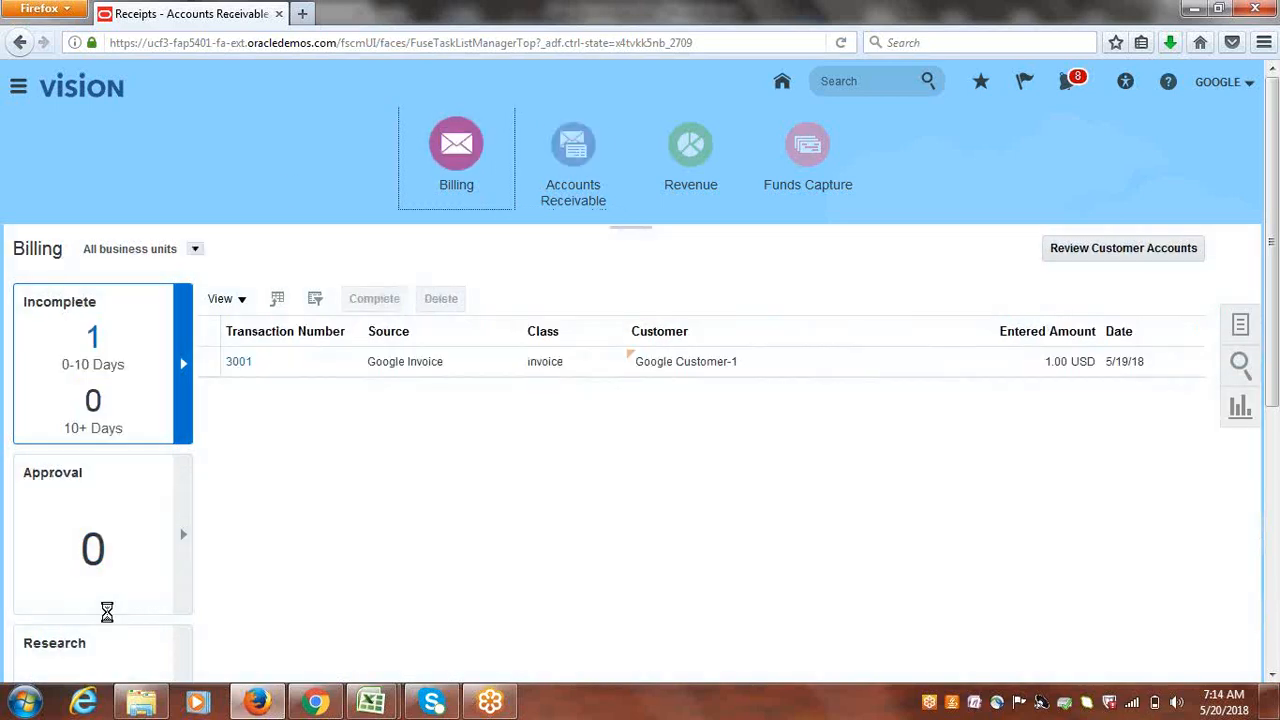
{"action": "left_click", "coordinate": [8, 95]}
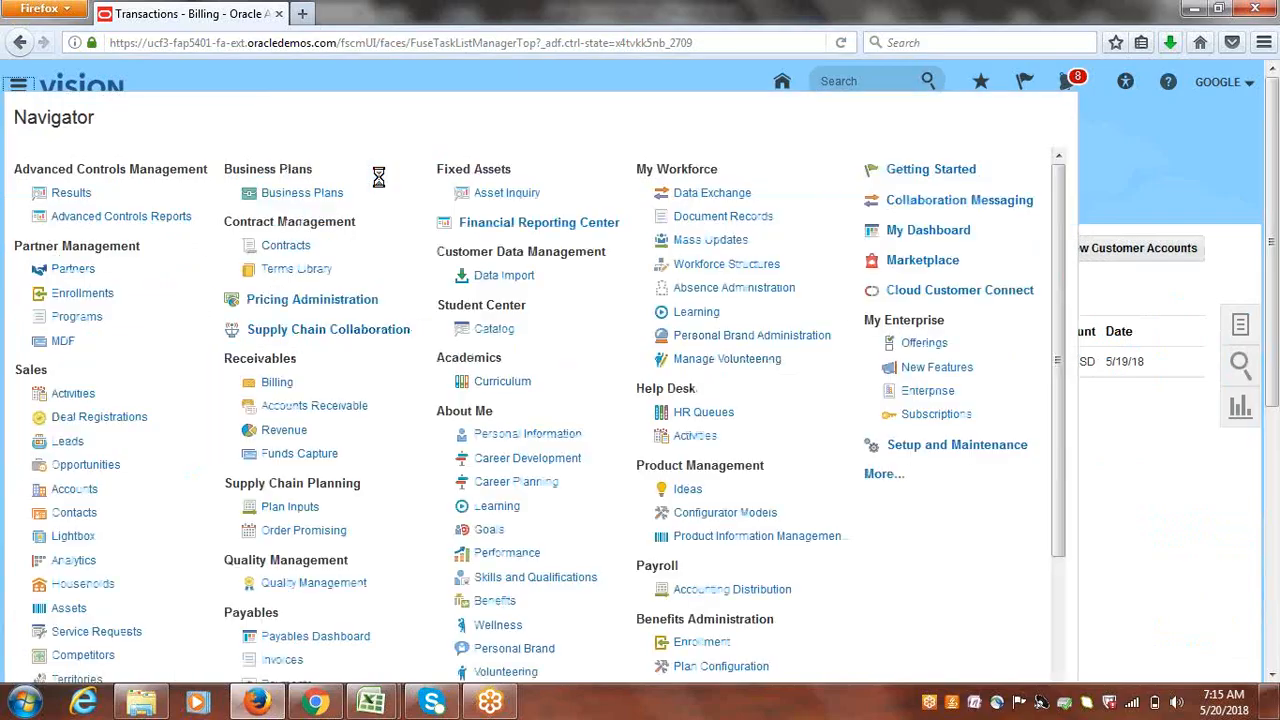
- Open Scheduled Processes under Navigator tools and refresh until the automatic receipt runs show final statuses
{"action": "left_click", "coordinate": [883, 477]}
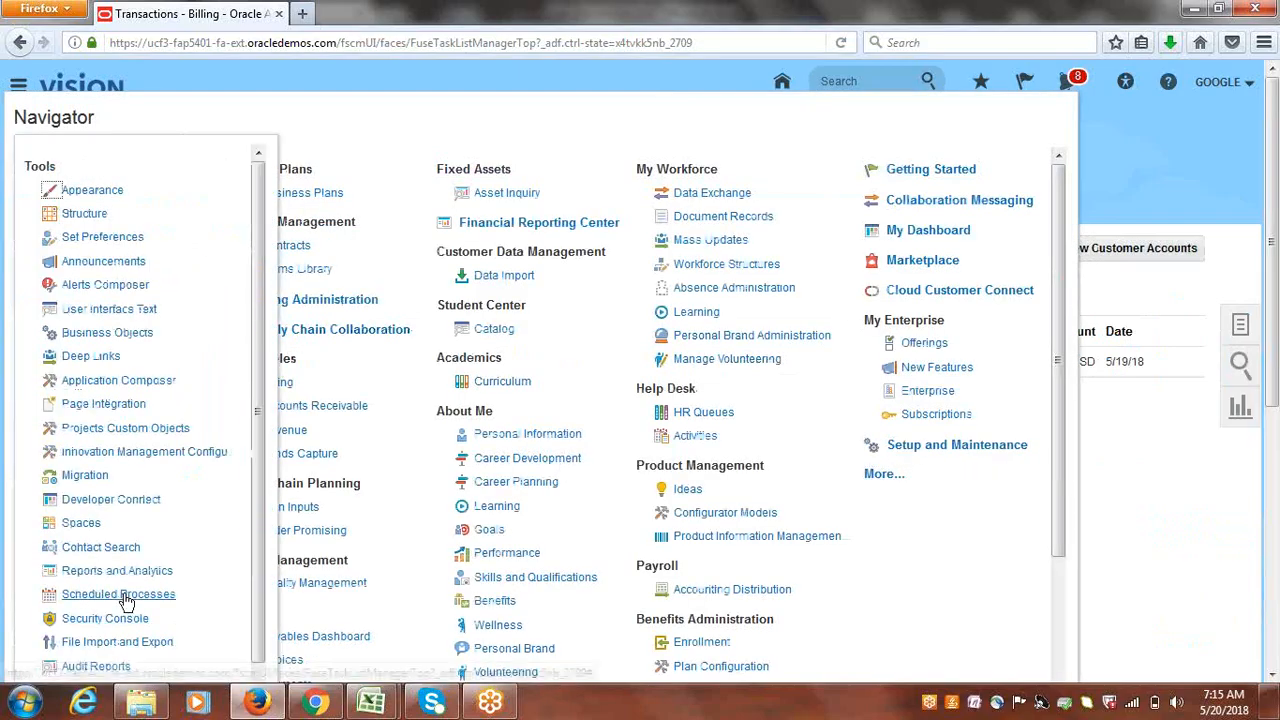
{"action": "left_click", "coordinate": [140, 595]}
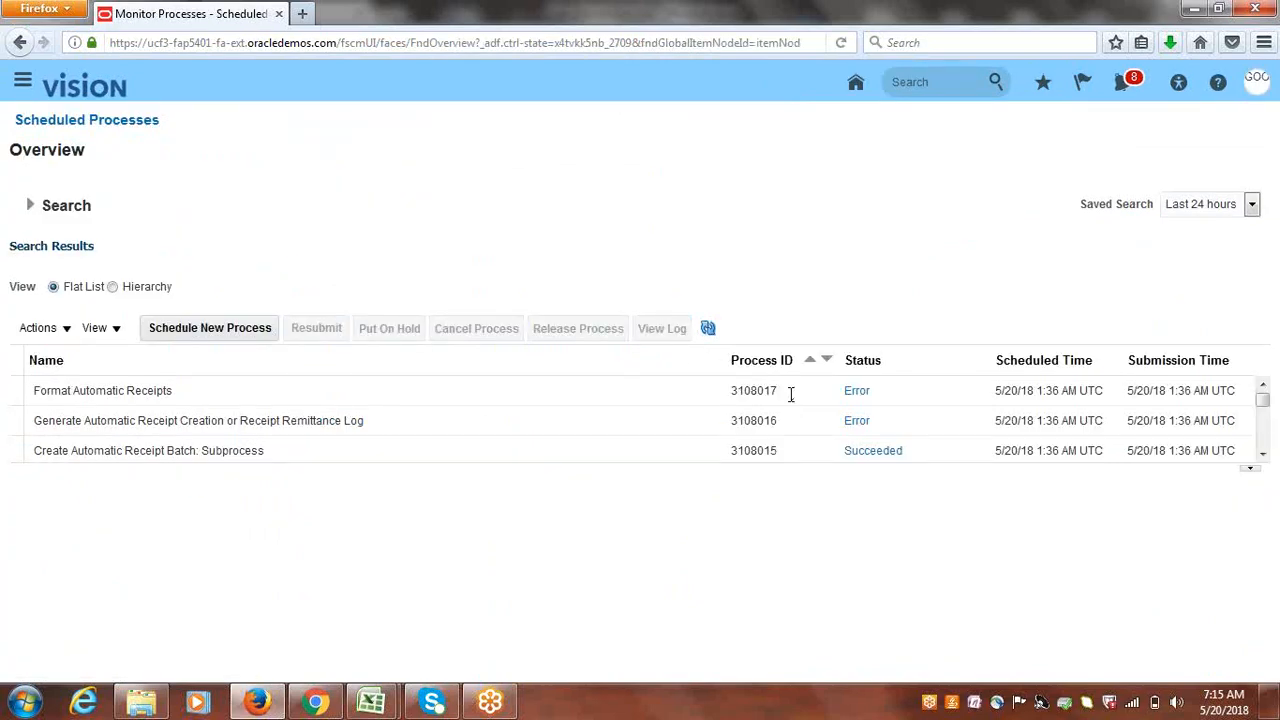
{"action": "left_click", "coordinate": [709, 335]}
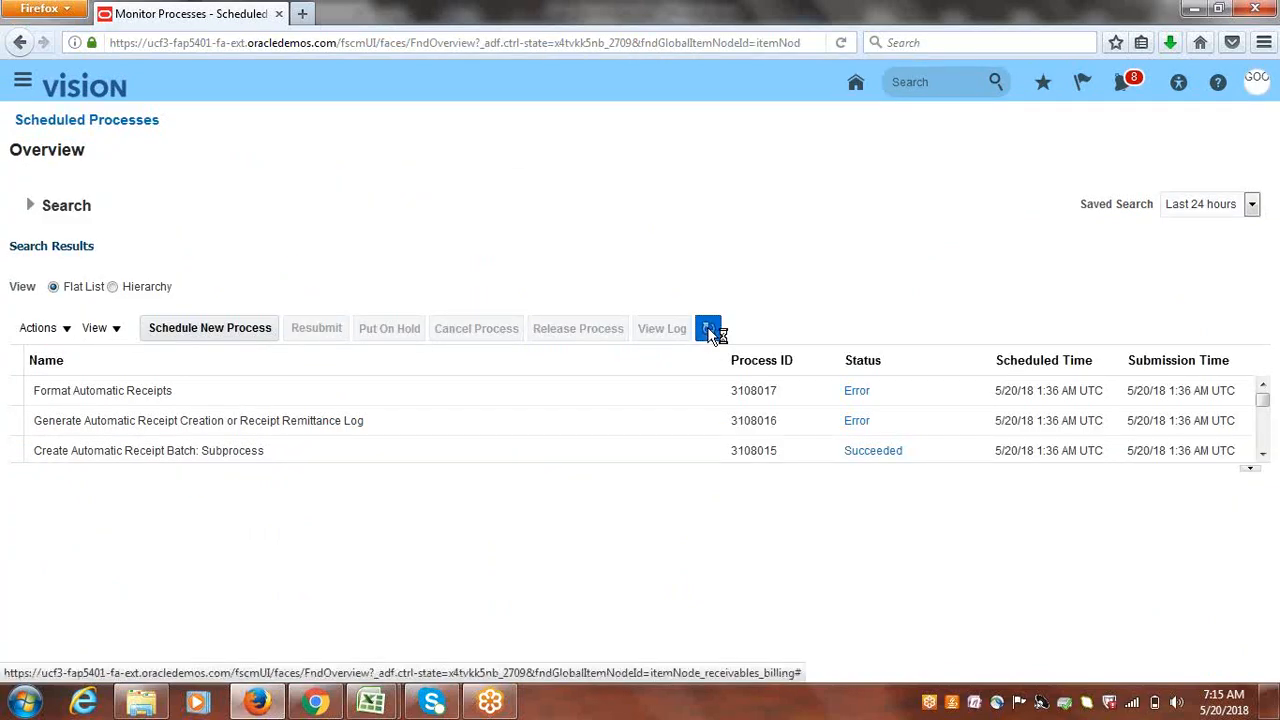
{"action": "left_click", "coordinate": [709, 335]}
{"action": "left_click", "coordinate": [709, 335]}
{"action": "left_click", "coordinate": [709, 335]}
{"action": "left_click", "coordinate": [709, 335]}
{"action": "left_click", "coordinate": [709, 335]}
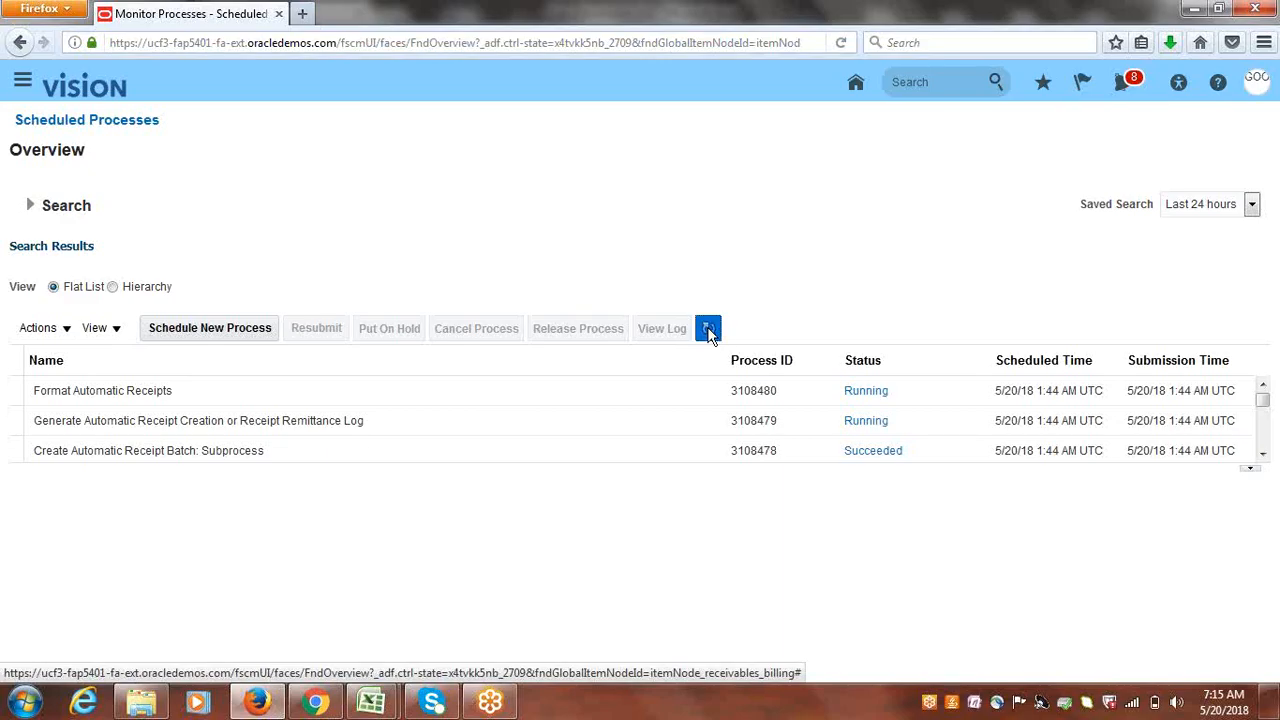
{"action": "left_click", "coordinate": [709, 335]}
{"action": "left_click", "coordinate": [708, 329]}
{"action": "left_click", "coordinate": [708, 329]}
{"action": "left_click", "coordinate": [708, 329]}
{"action": "left_click", "coordinate": [708, 329]}
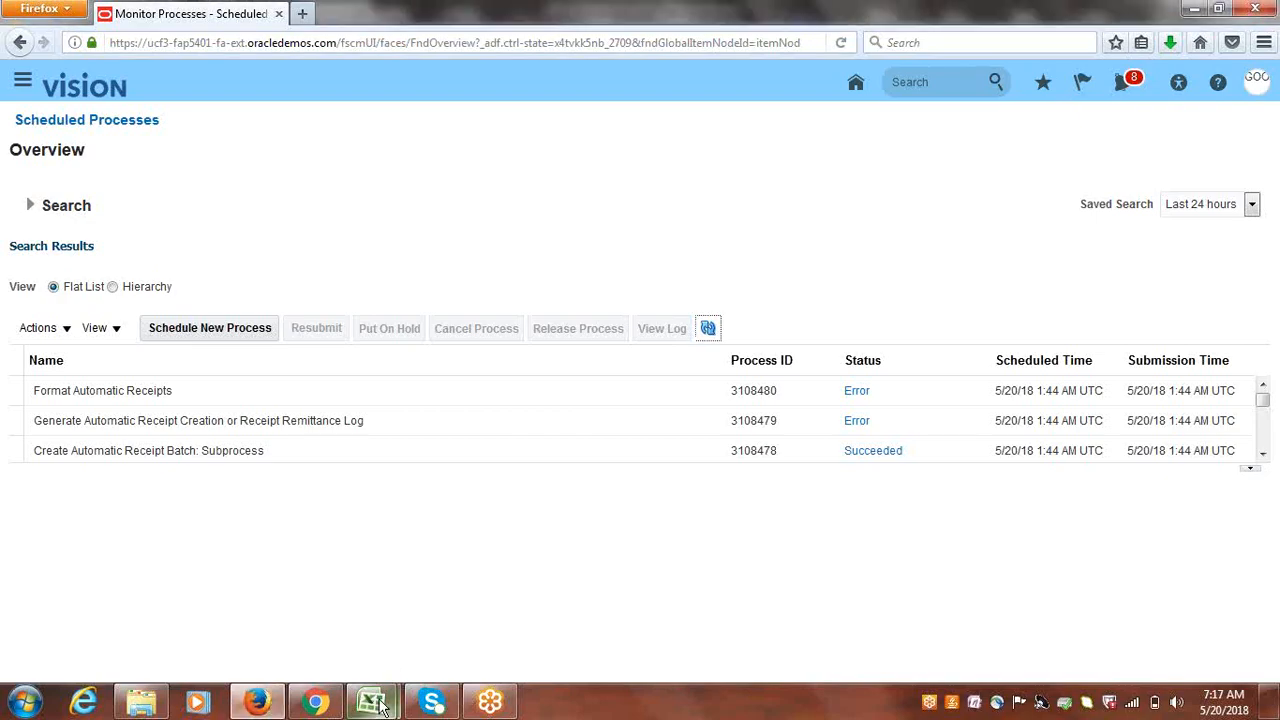
- In Class_Discussions.xlsx, make the Pending status in cell B48 red
{"action": "mouse_move", "coordinate": [371, 702]}
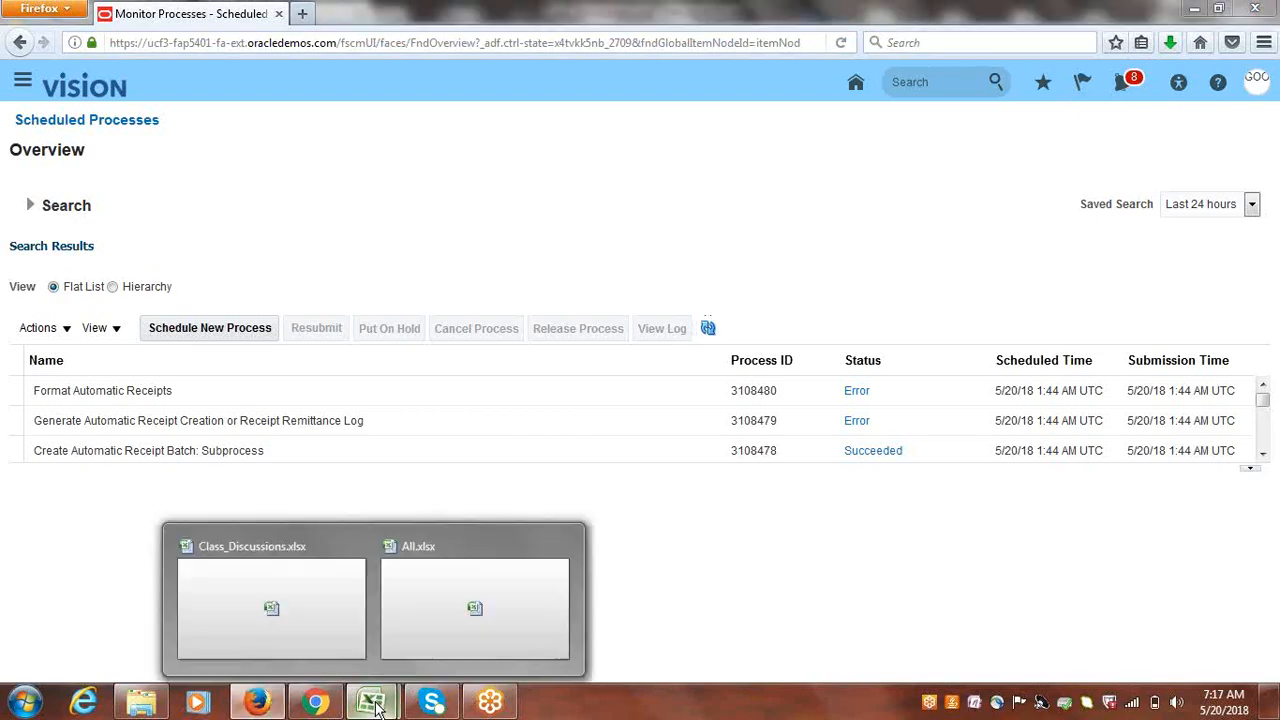
{"action": "left_click", "coordinate": [295, 600]}
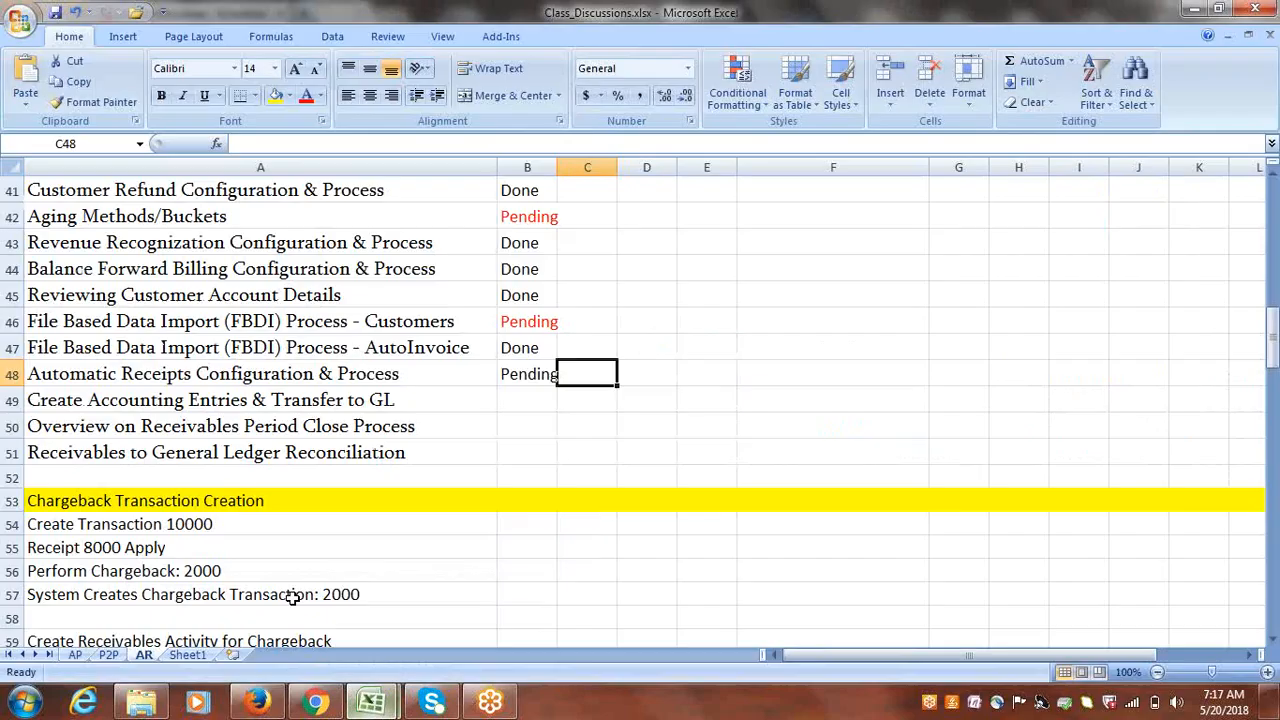
{"action": "left_click", "coordinate": [524, 378]}
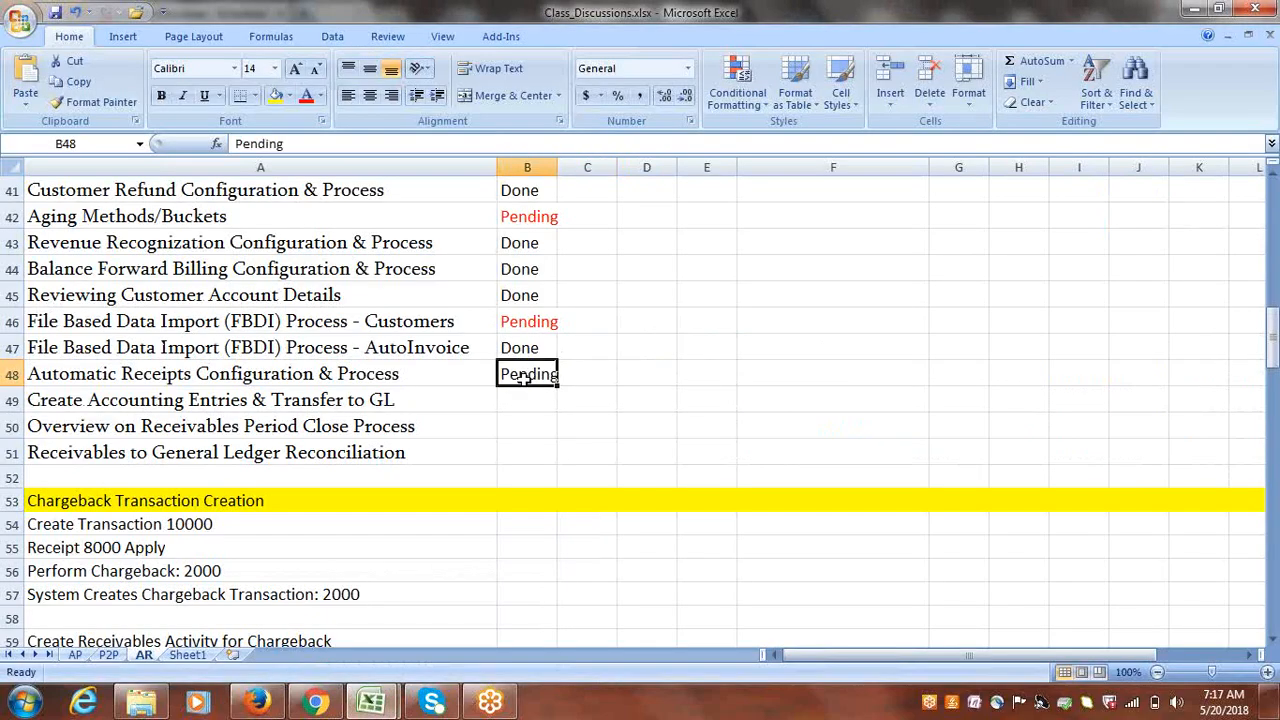
{"action": "left_click", "coordinate": [305, 98]}
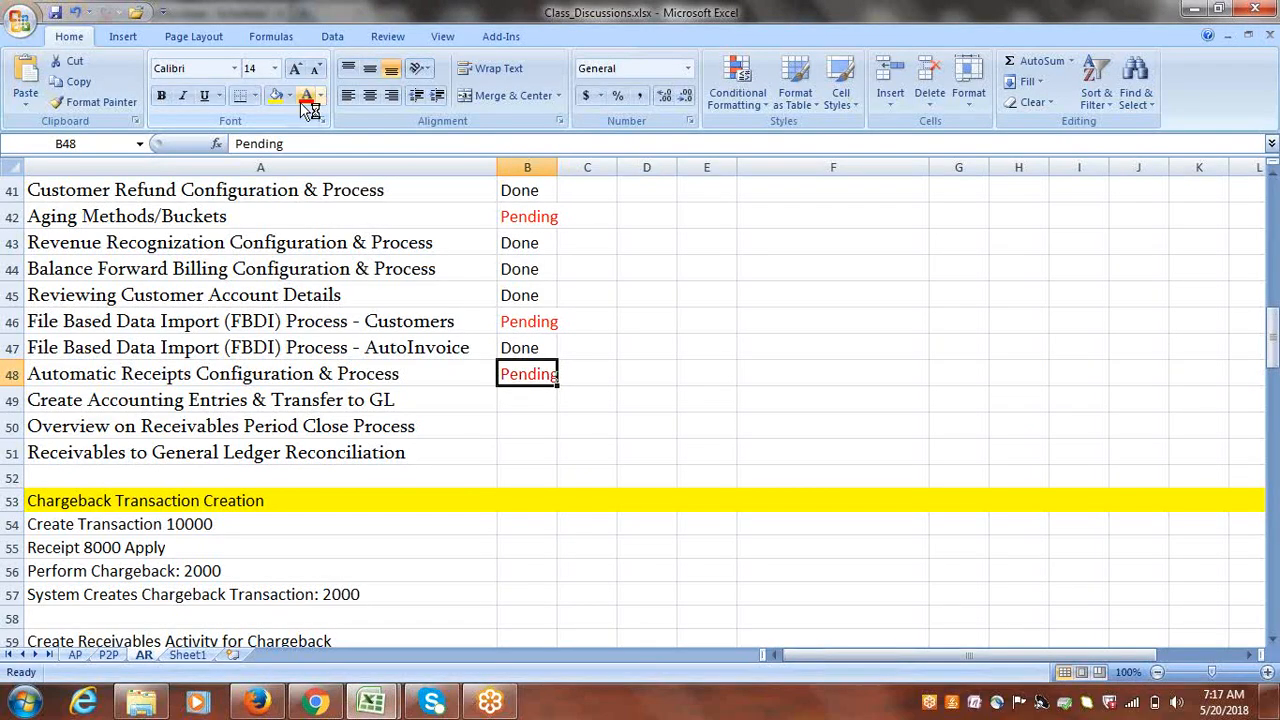
{"action": "left_click", "coordinate": [647, 400]}
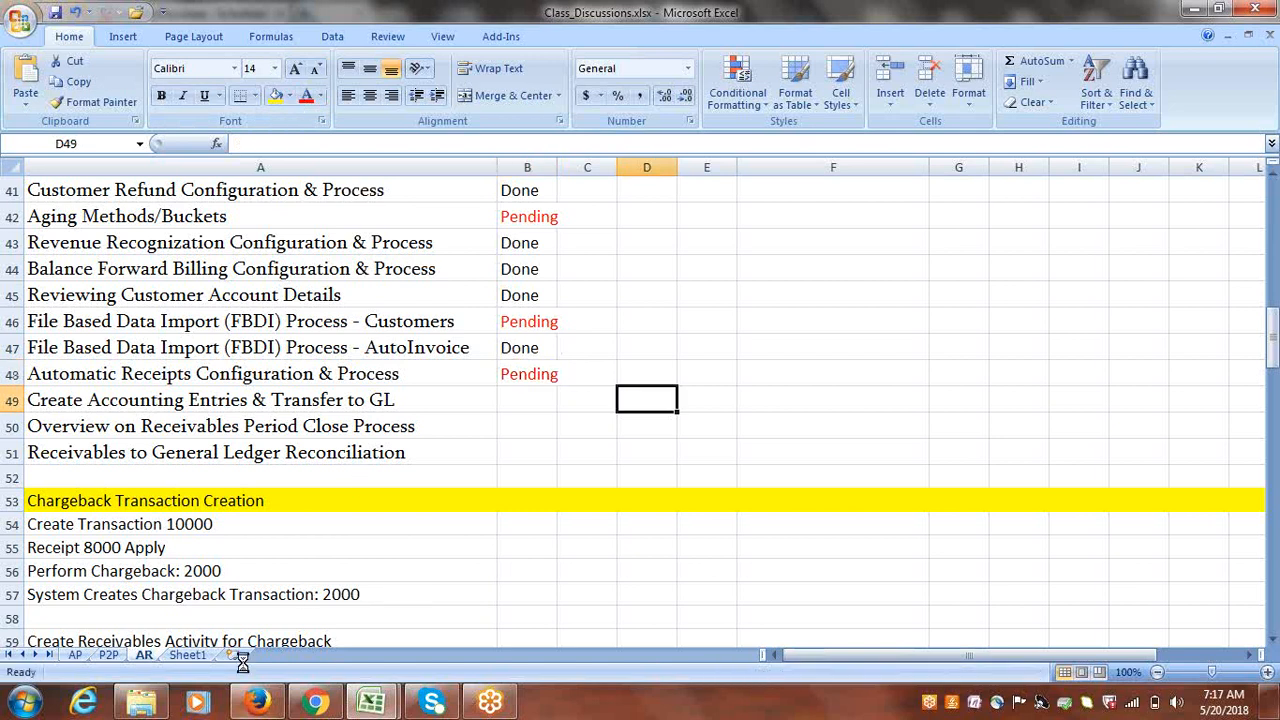
- Review the Pending statuses in rows 42–48, then return to Firefox
{"action": "left_click", "coordinate": [536, 213]}
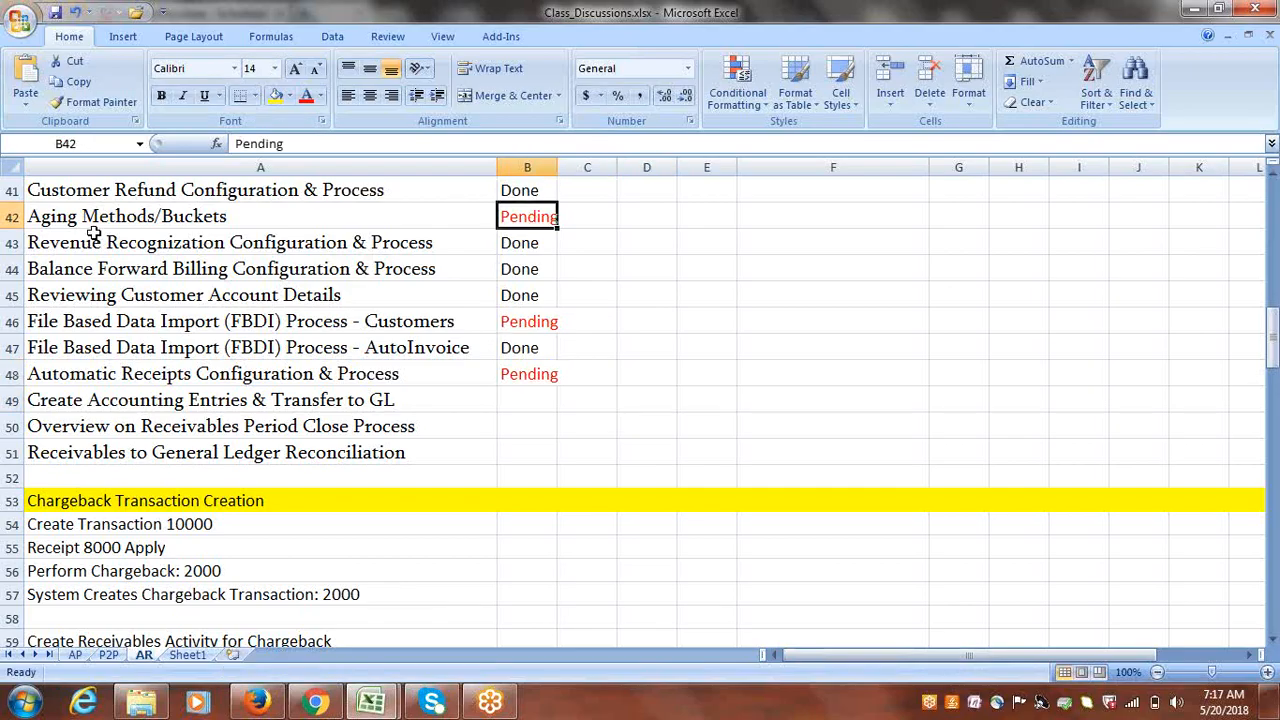
{"action": "left_click", "coordinate": [523, 324]}
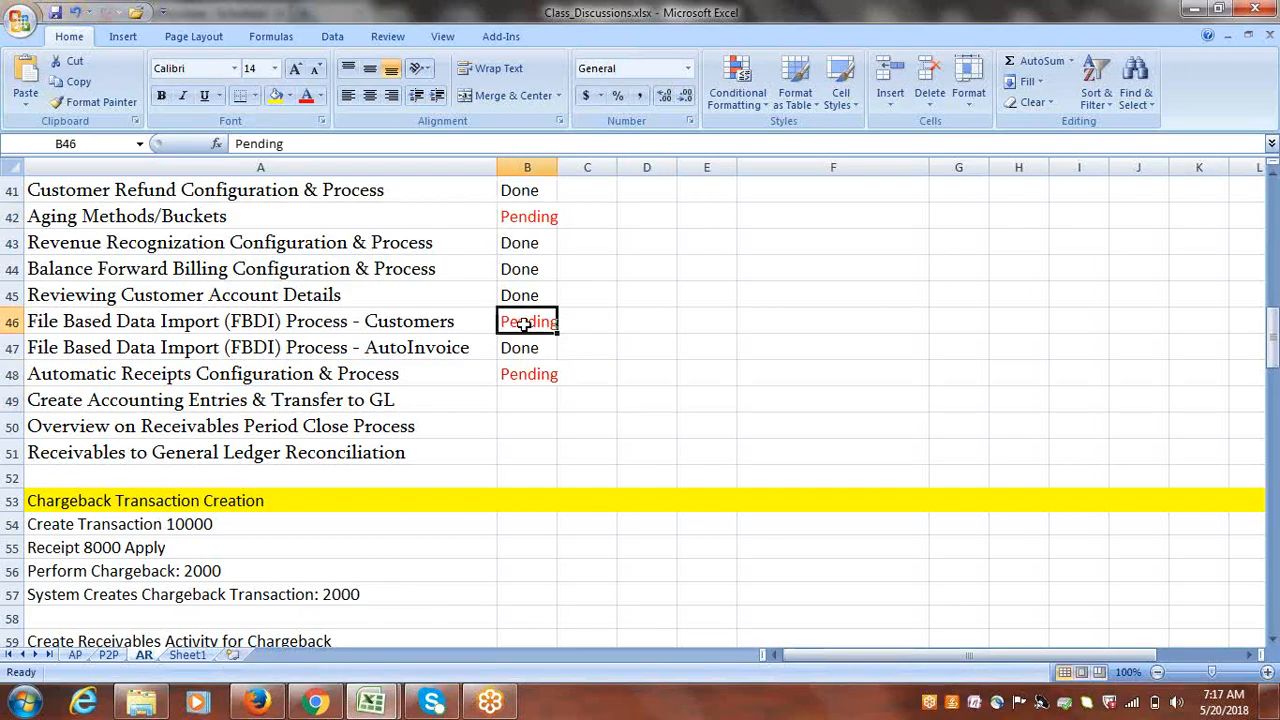
{"action": "left_click_drag", "start_coordinate": [380, 323], "coordinate": [531, 323]}
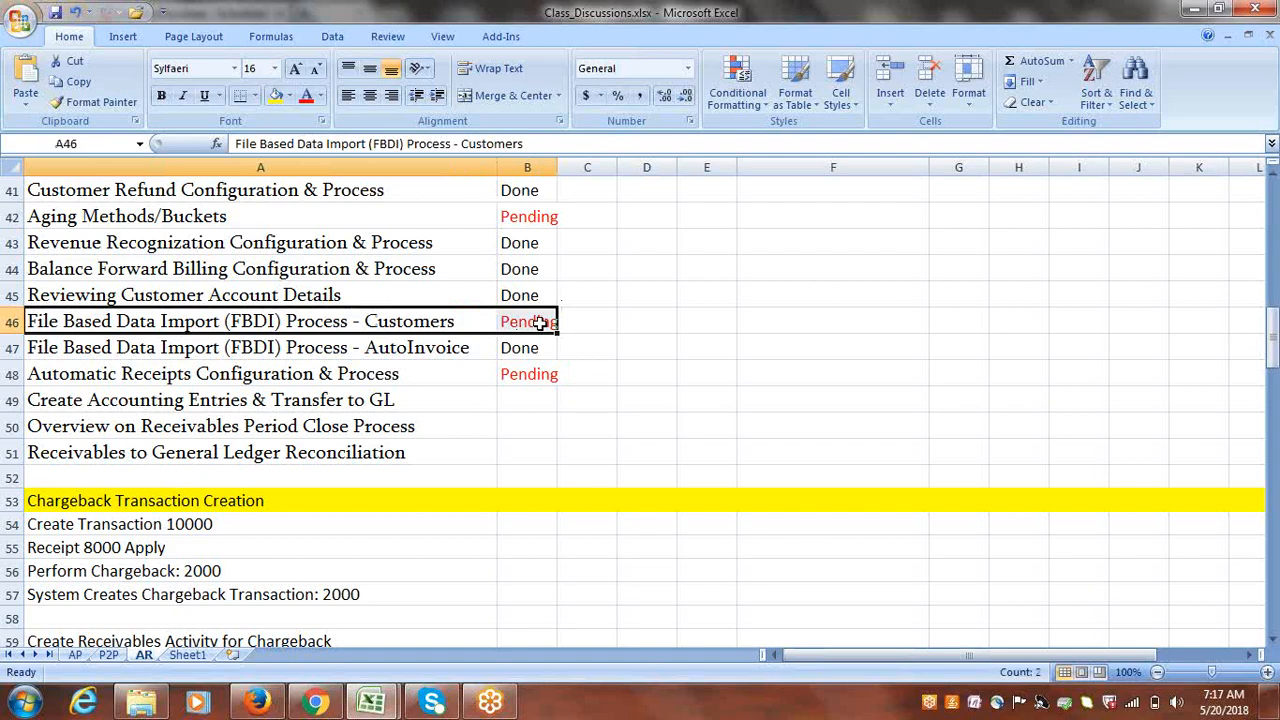
{"action": "left_click_drag", "start_coordinate": [397, 373], "coordinate": [508, 373]}
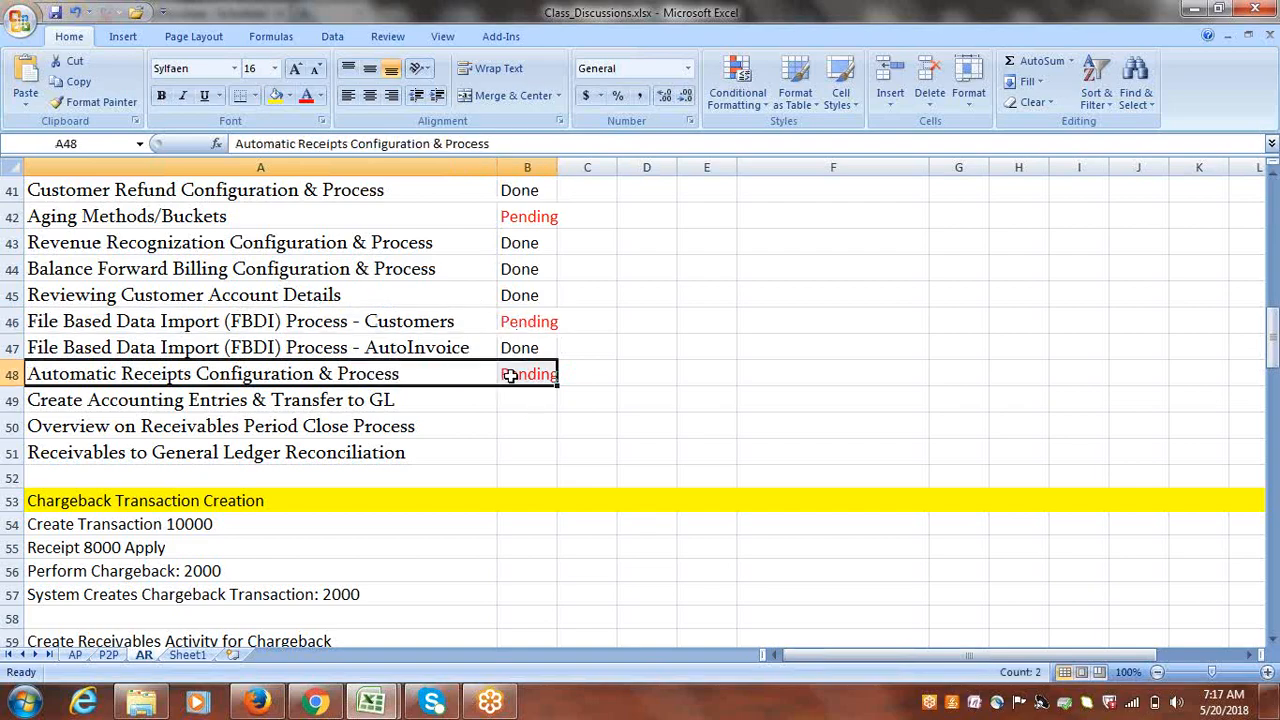
{"action": "left_click", "coordinate": [523, 395]}
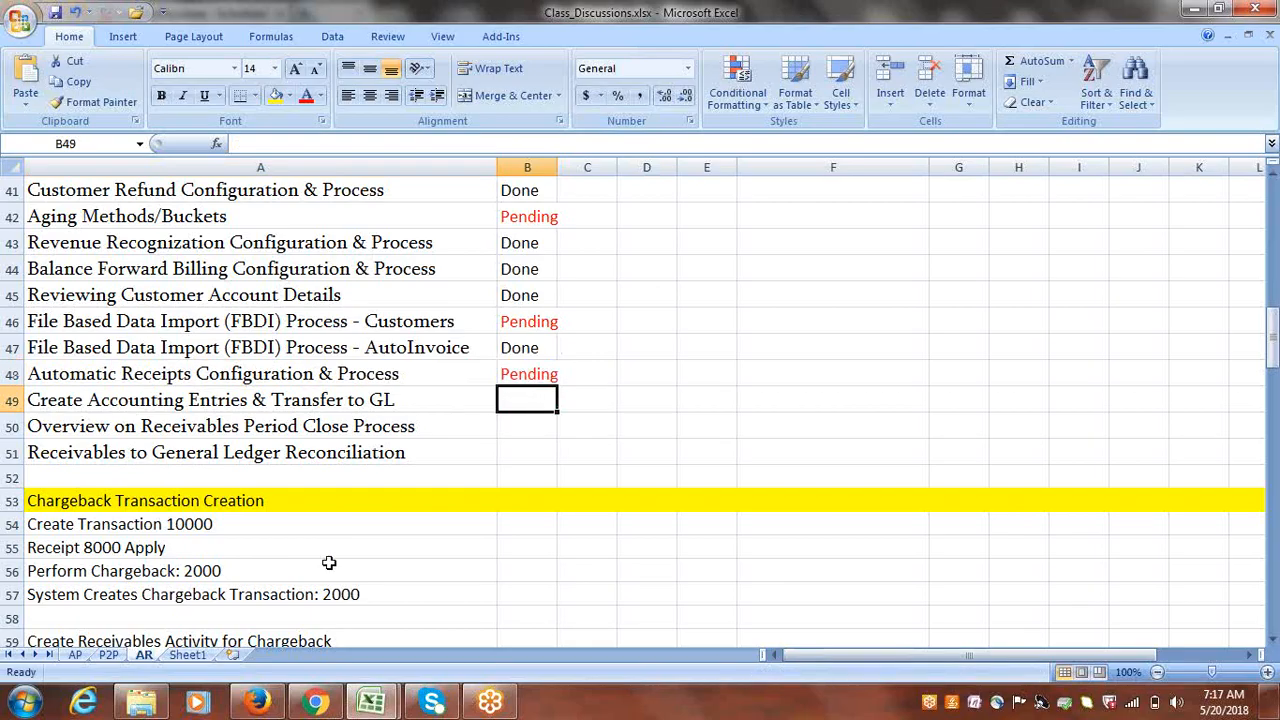
{"action": "left_click", "coordinate": [258, 703]}
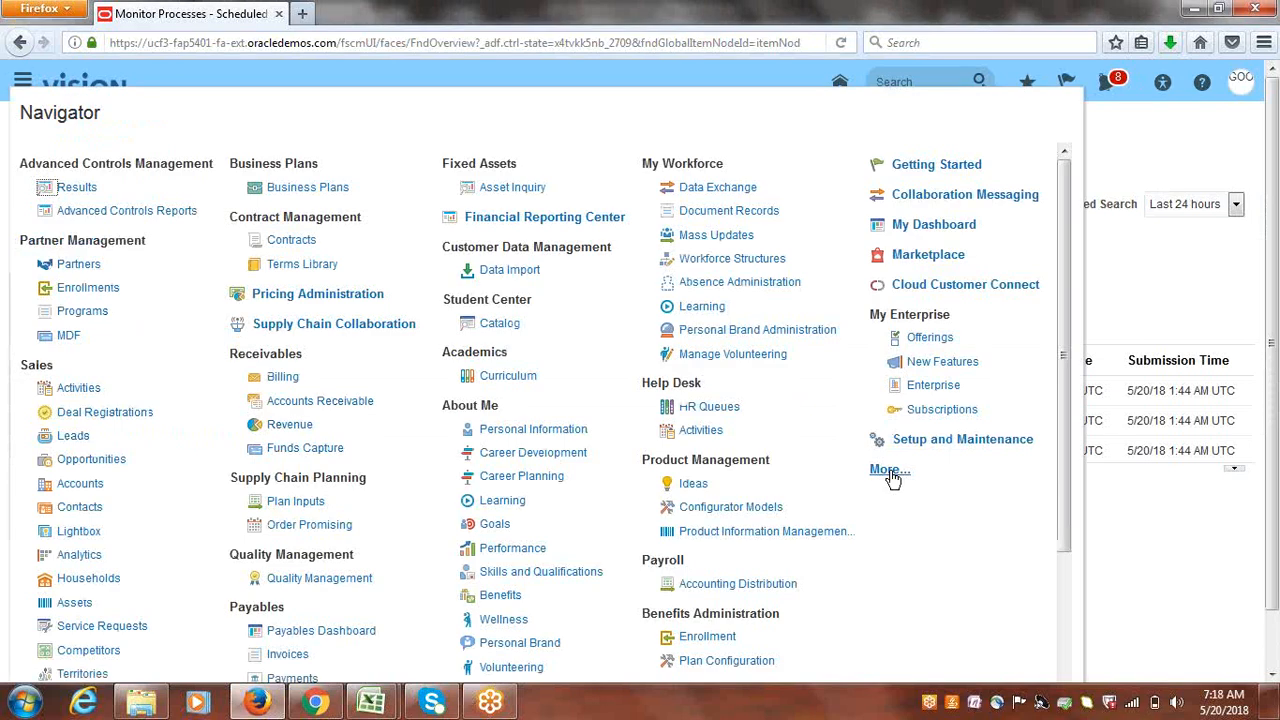
- Reopen Scheduled Processes via Navigator More..., refresh it, and start a new Job schedule
{"action": "left_click", "coordinate": [891, 471]}
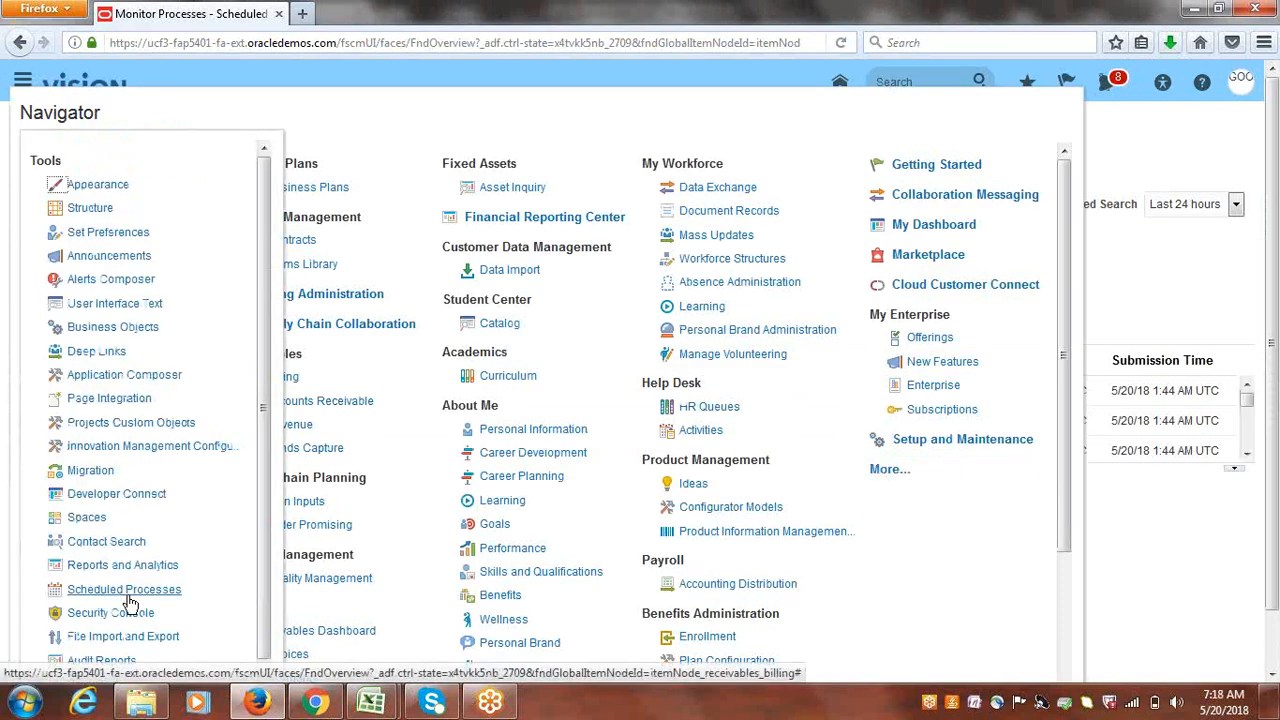
{"action": "left_click", "coordinate": [128, 592]}
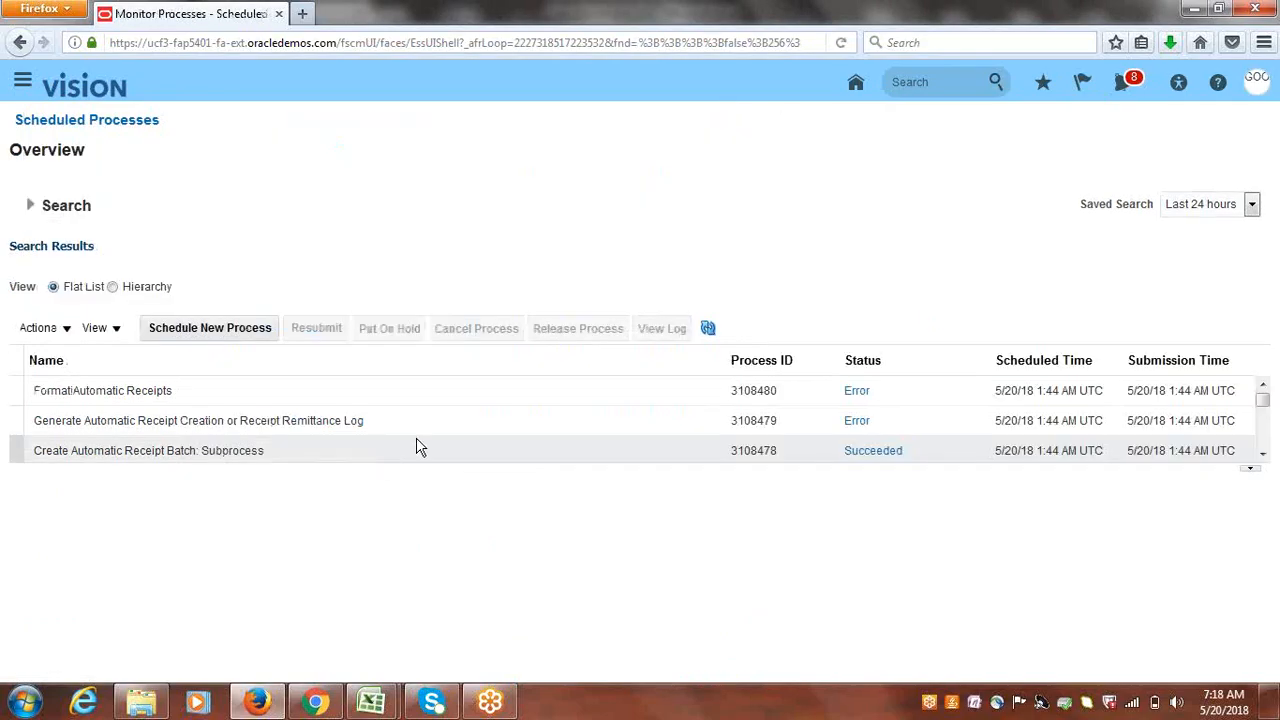
{"action": "left_click", "coordinate": [708, 330]}
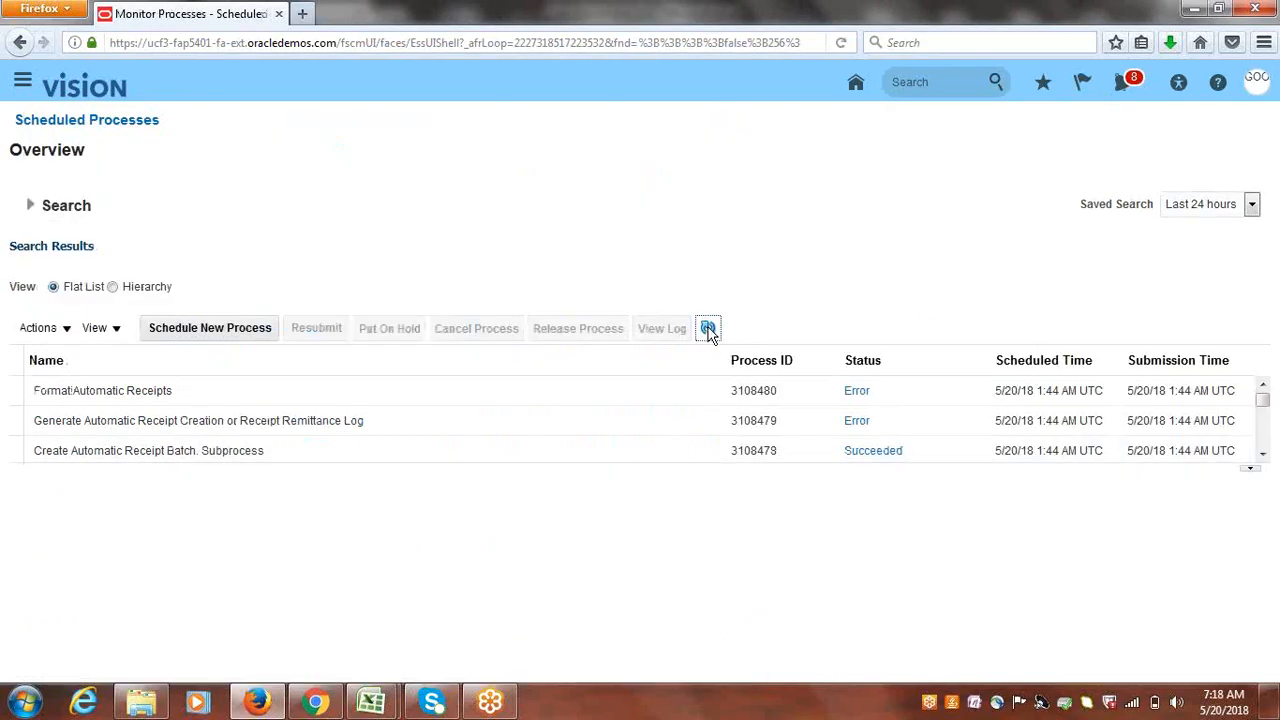
{"action": "left_click", "coordinate": [186, 335]}
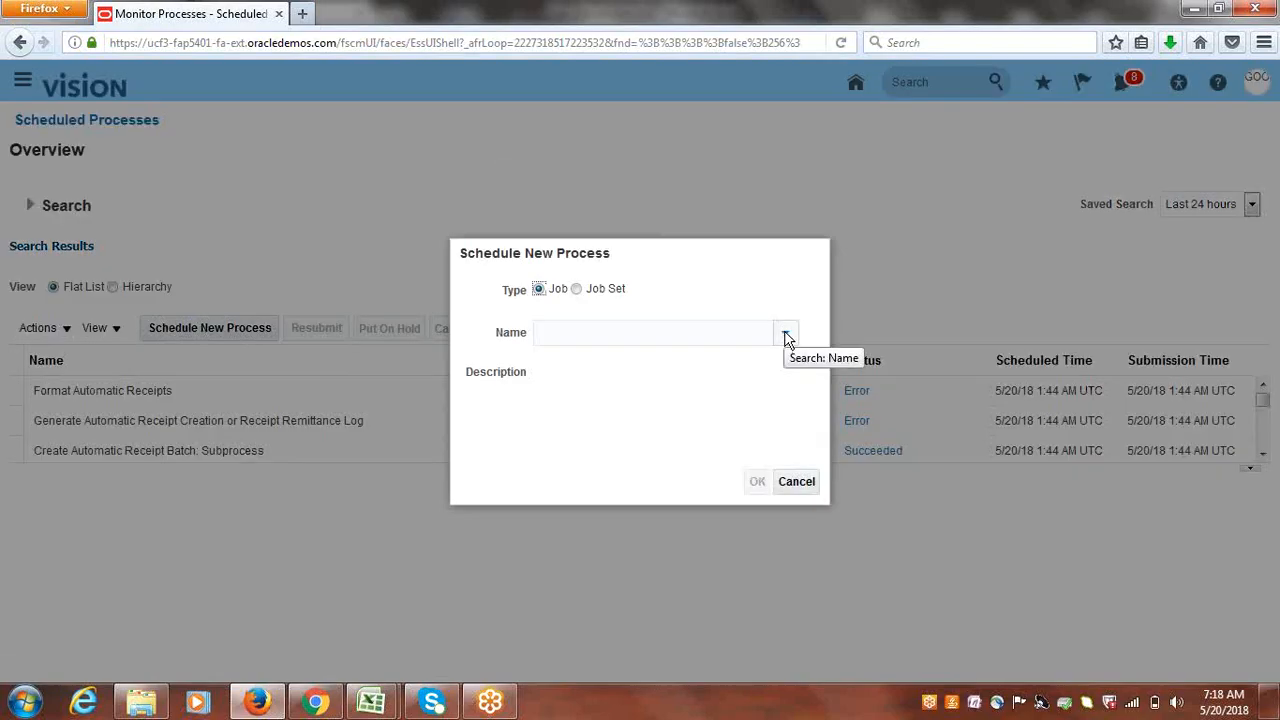
- Search job names for 'Create', clear the search, close it, and cancel the new process
{"action": "left_click", "coordinate": [786, 336]}
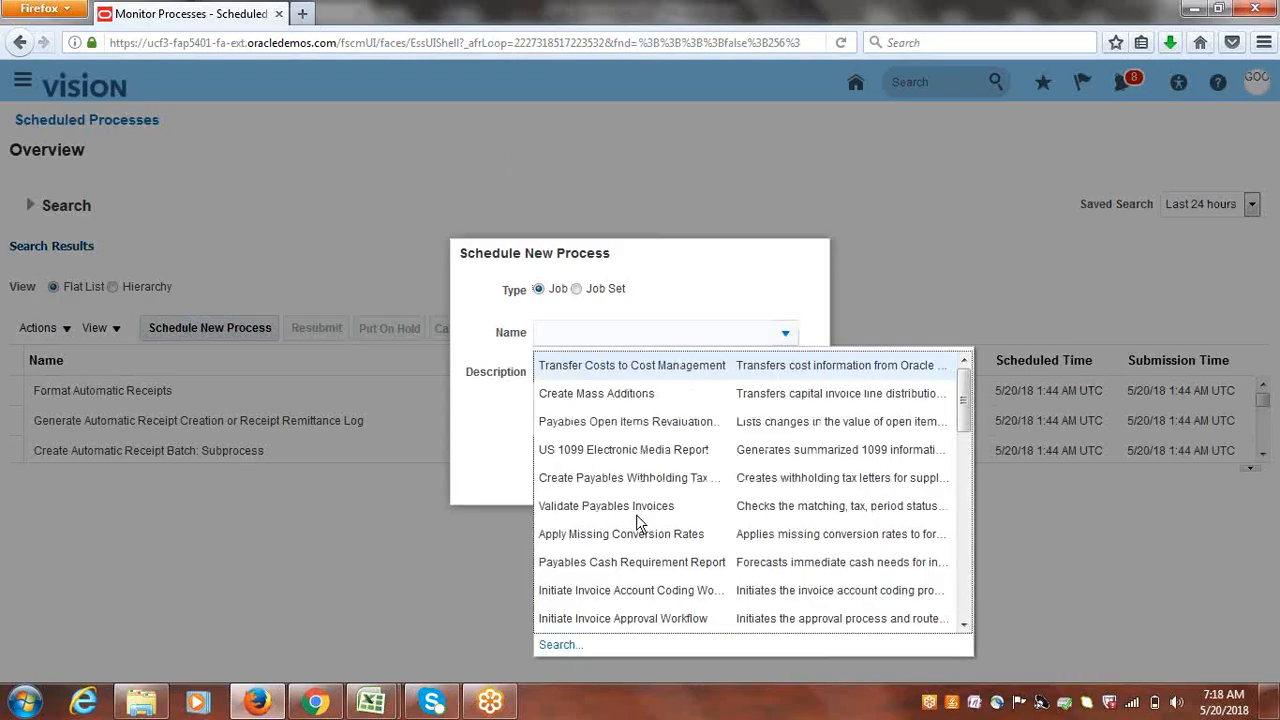
{"action": "left_click", "coordinate": [558, 645]}
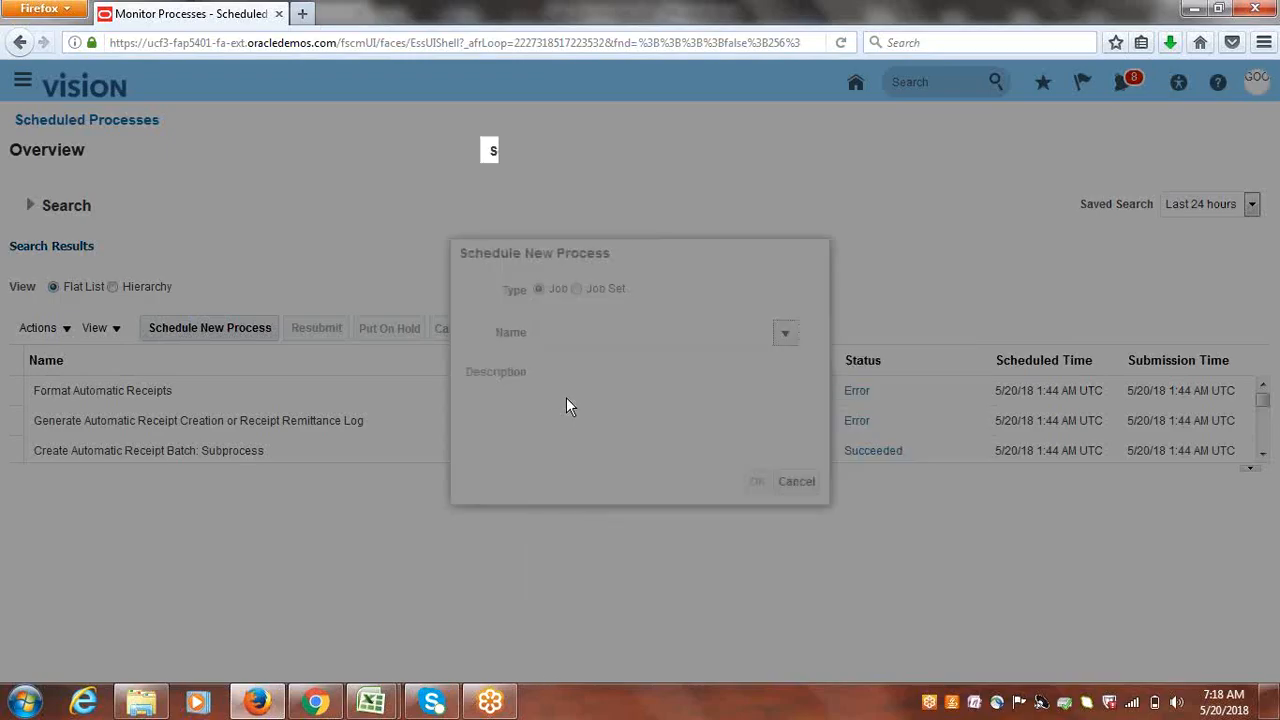
{"action": "left_click", "coordinate": [612, 225]}
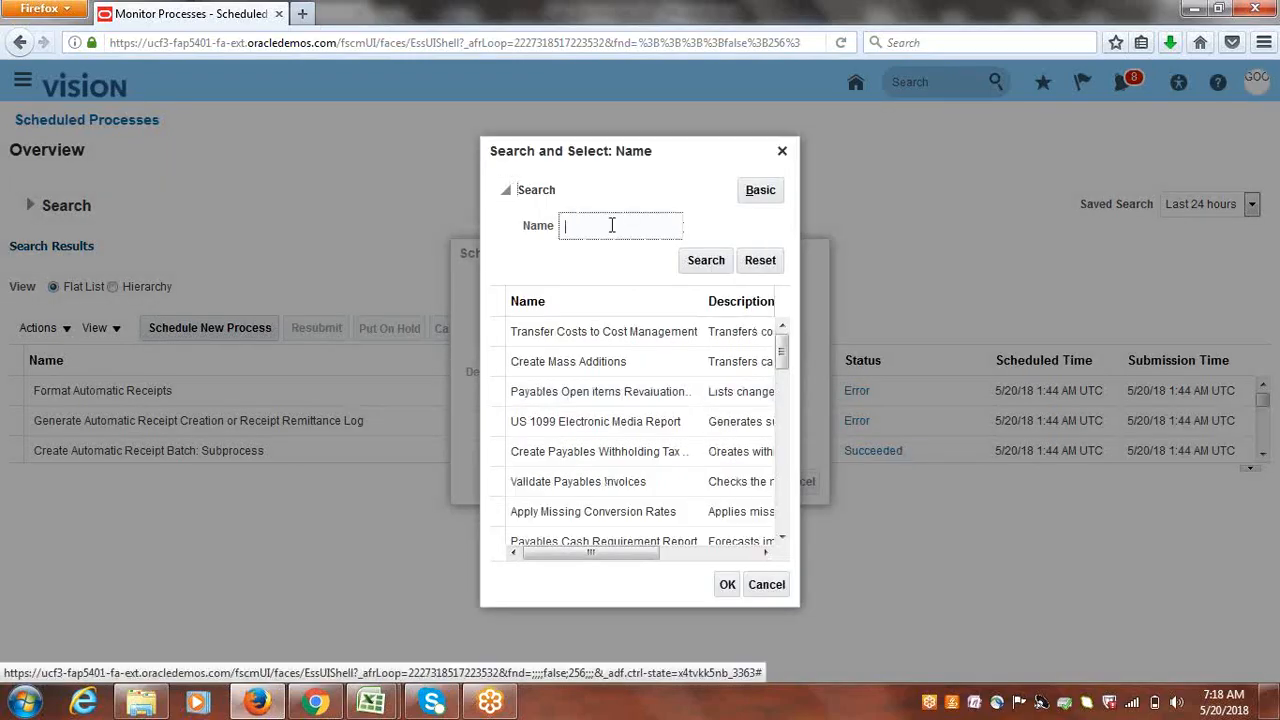
{"action": "type", "text": "Create"}
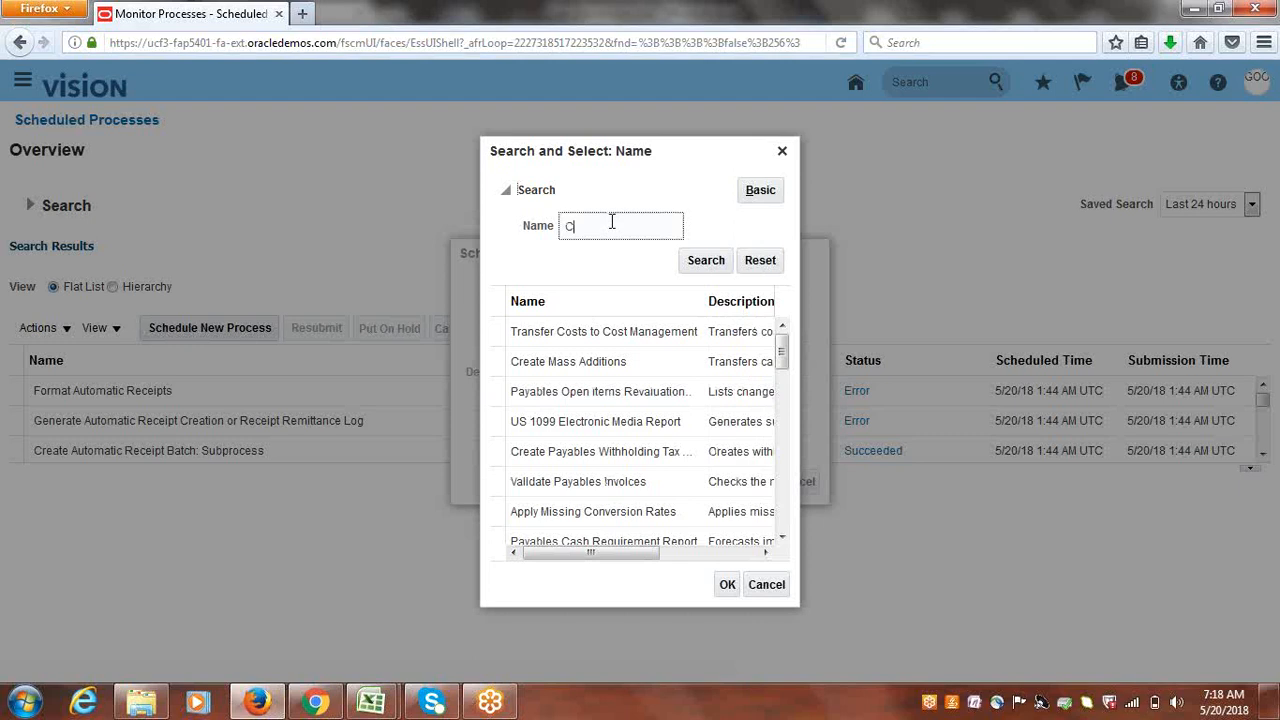
{"action": "key", "text": "BackSpace"}
{"action": "key", "text": "BackSpace"}
{"action": "key", "text": "BackSpace"}
{"action": "key", "text": "BackSpace"}
{"action": "key", "text": "BackSpace"}
{"action": "key", "text": "BackSpace"}
{"action": "key", "text": "BackSpace"}
{"action": "left_click", "coordinate": [780, 150]}
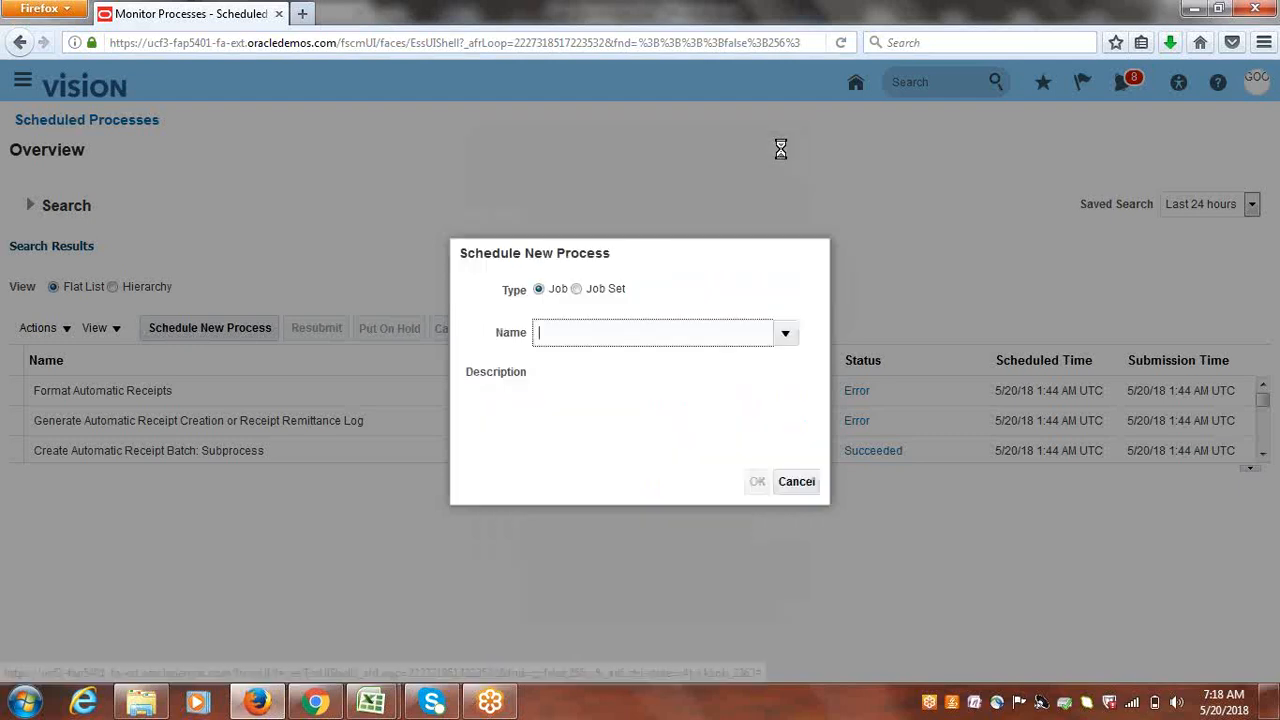
{"action": "left_click", "coordinate": [798, 482]}
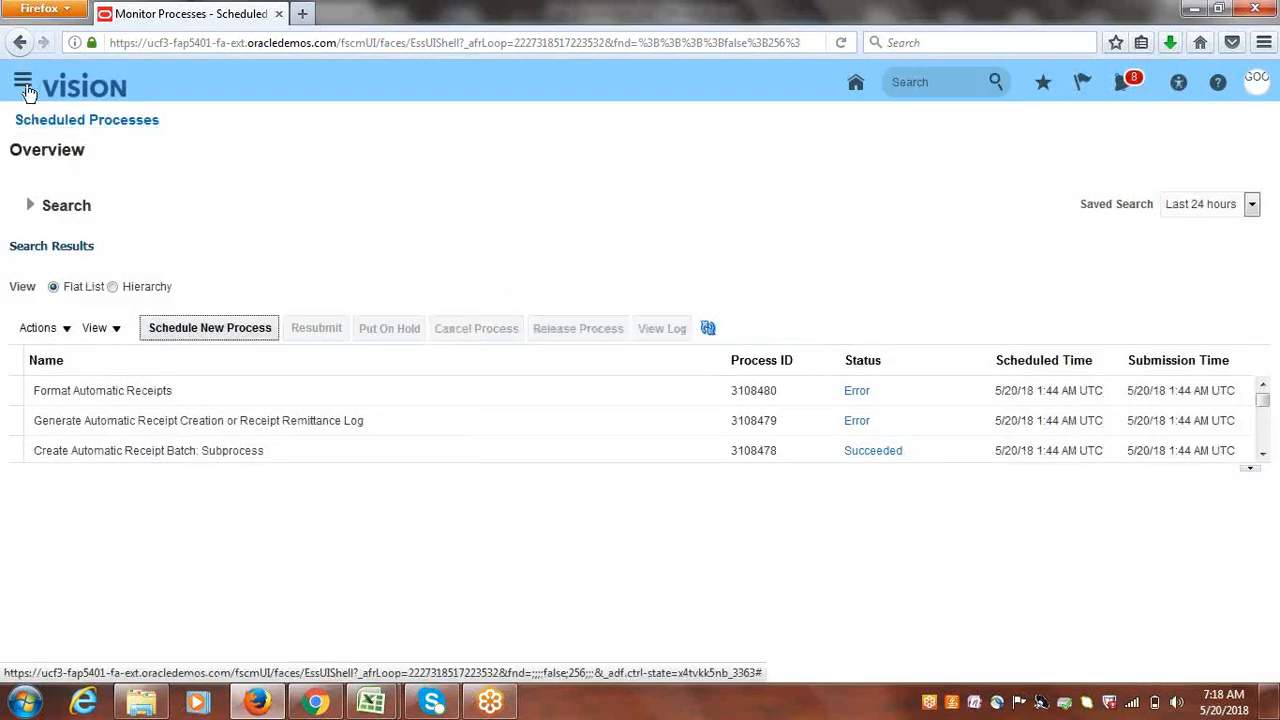
- Go to Billing through Navigator and launch Create Accounting from the Accounting tasks
{"action": "left_click", "coordinate": [24, 84]}
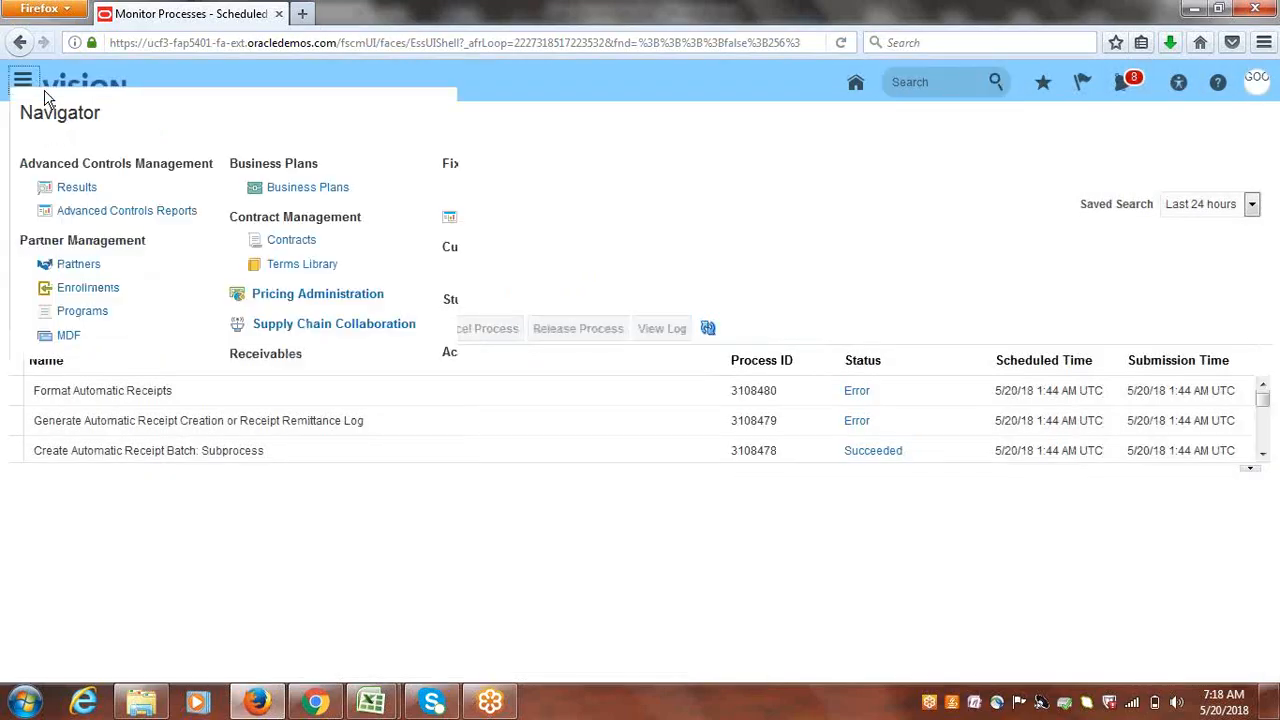
{"action": "left_click", "coordinate": [240, 370]}
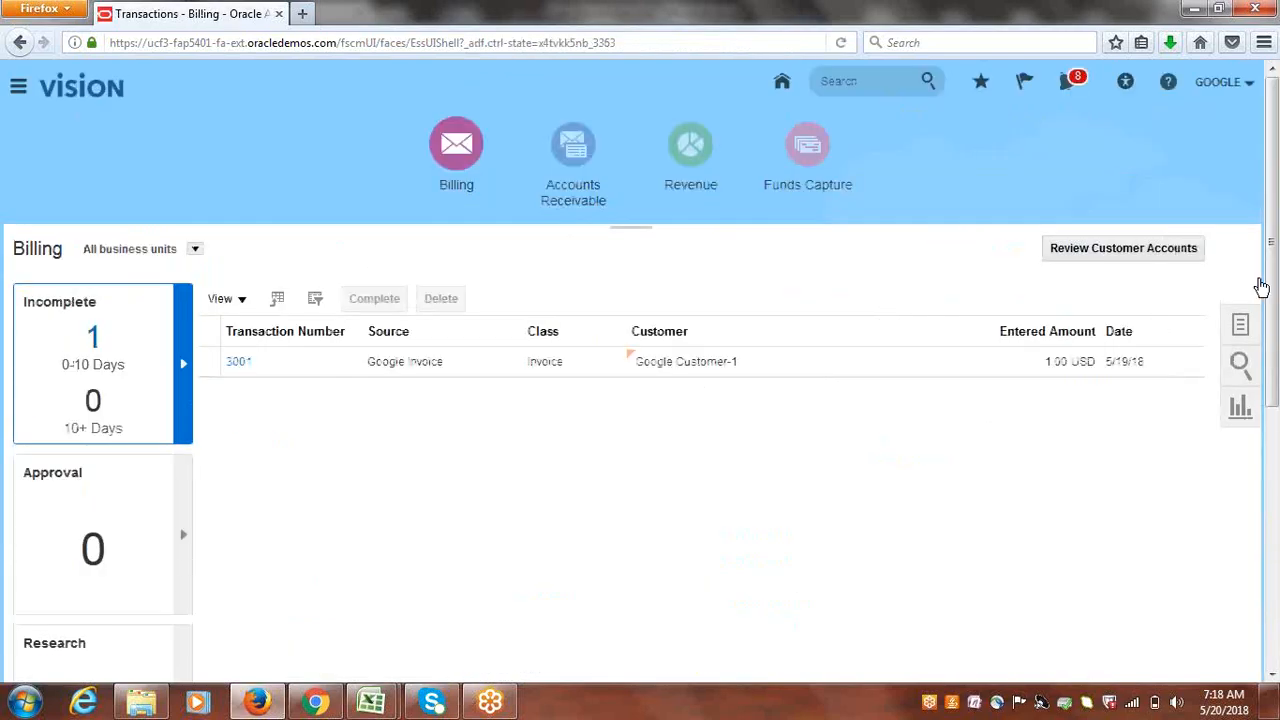
{"action": "left_click", "coordinate": [1242, 322]}
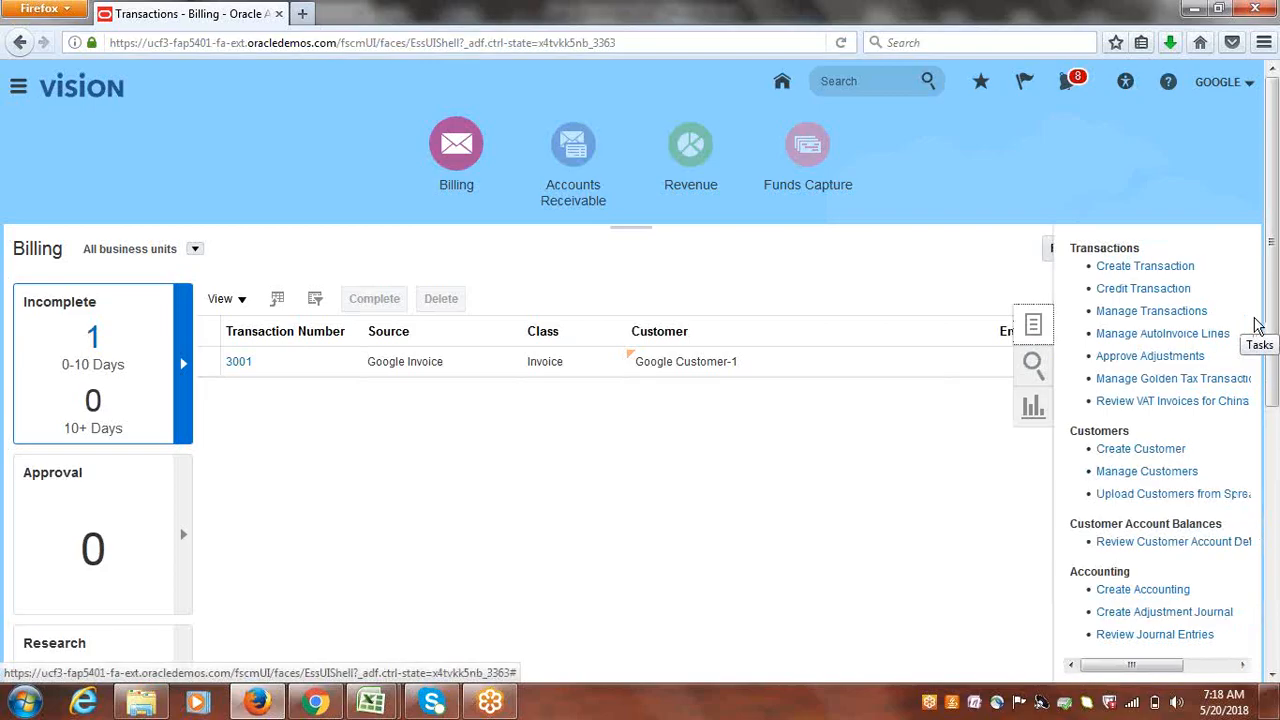
{"action": "scroll", "coordinate": [1272, 375], "scroll_direction": "down", "scroll_amount": 2}
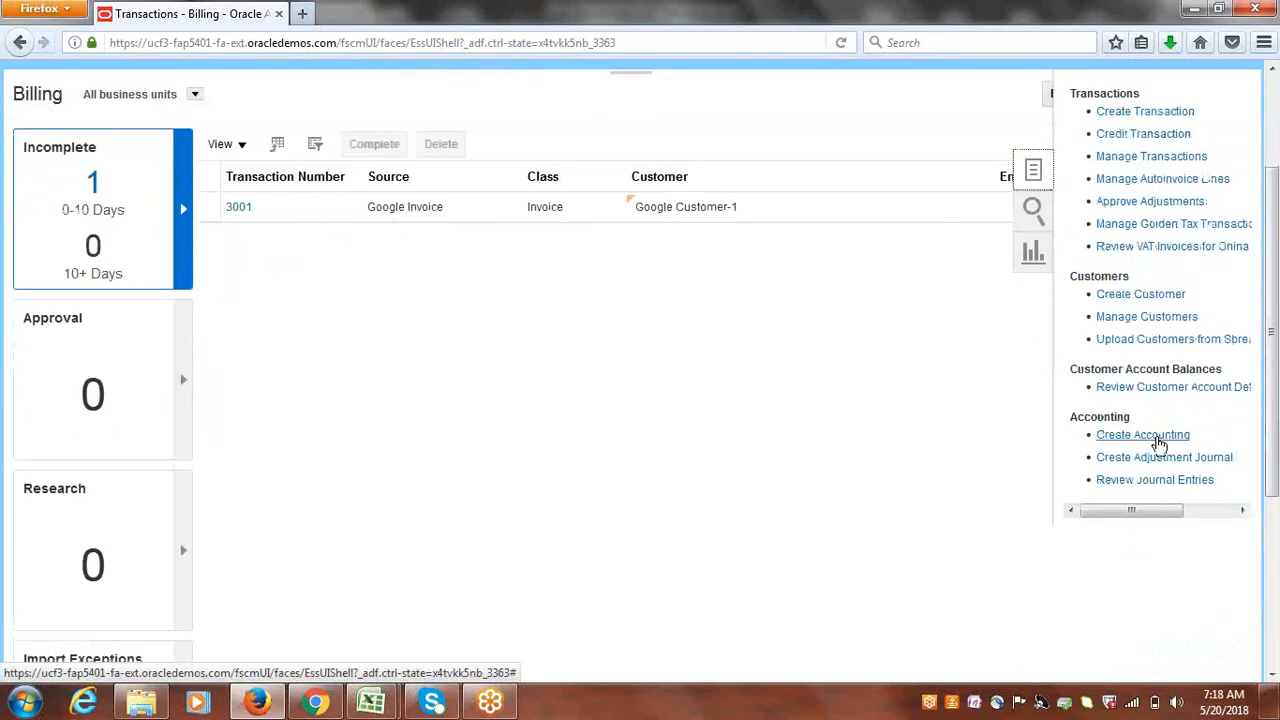
{"action": "left_click", "coordinate": [1105, 435]}
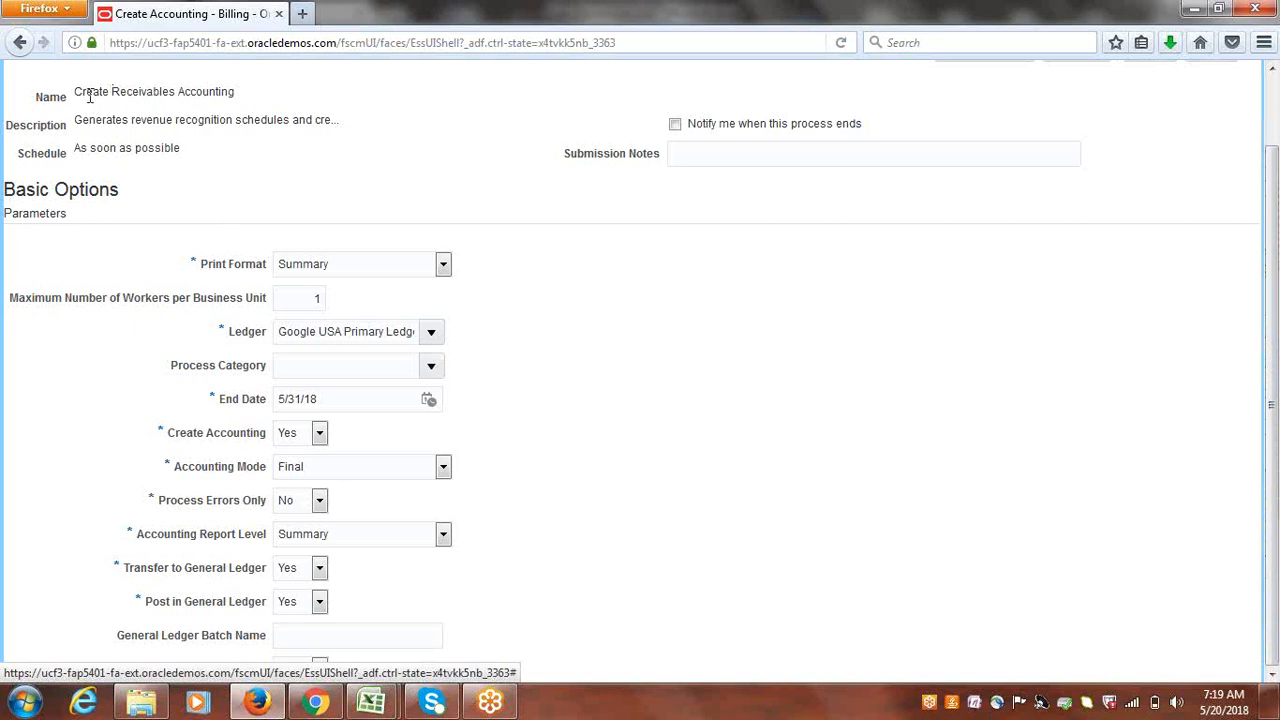
- Submit Create Receivables Accounting in Final mode with end date 5/31/18 and acknowledge the confirmation
{"action": "left_click_drag", "start_coordinate": [88, 91], "coordinate": [278, 91]}
{"action": "left_click", "coordinate": [750, 341]}
{"action": "scroll", "coordinate": [1272, 370], "scroll_direction": "up", "scroll_amount": 2}
{"action": "scroll", "coordinate": [1272, 370], "scroll_direction": "up", "scroll_amount": 2}
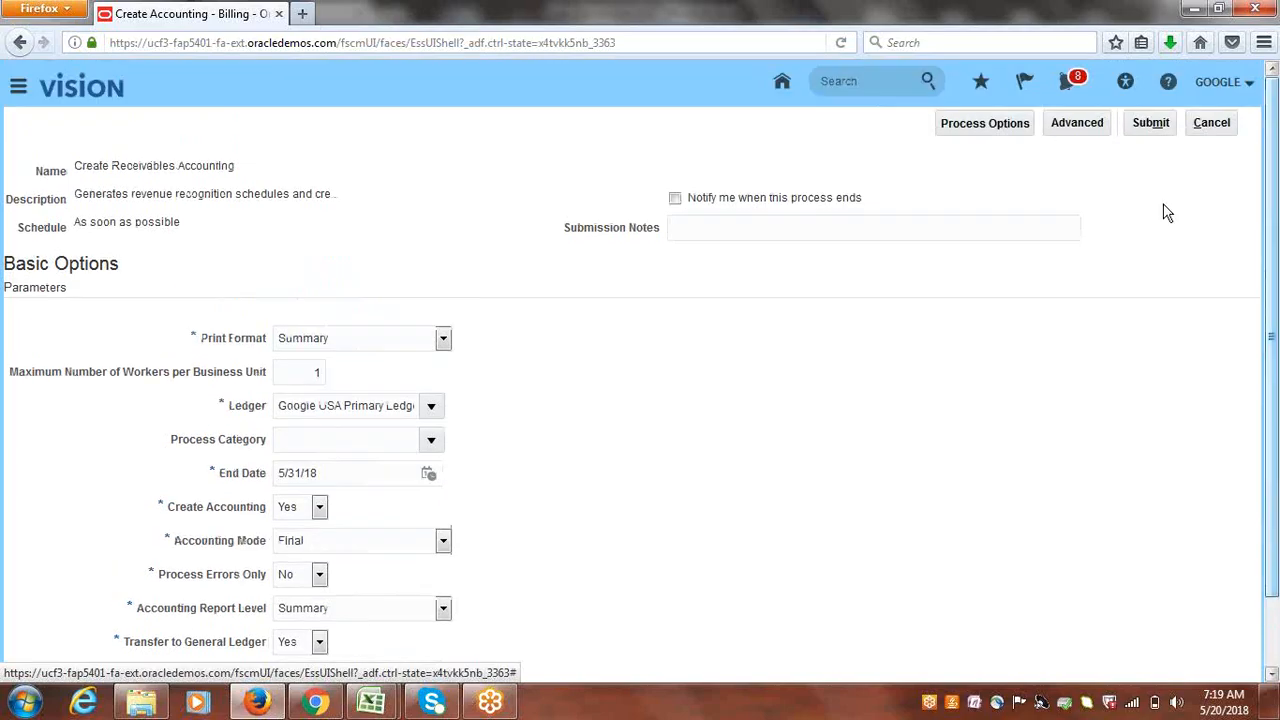
{"action": "left_click", "coordinate": [1150, 121]}
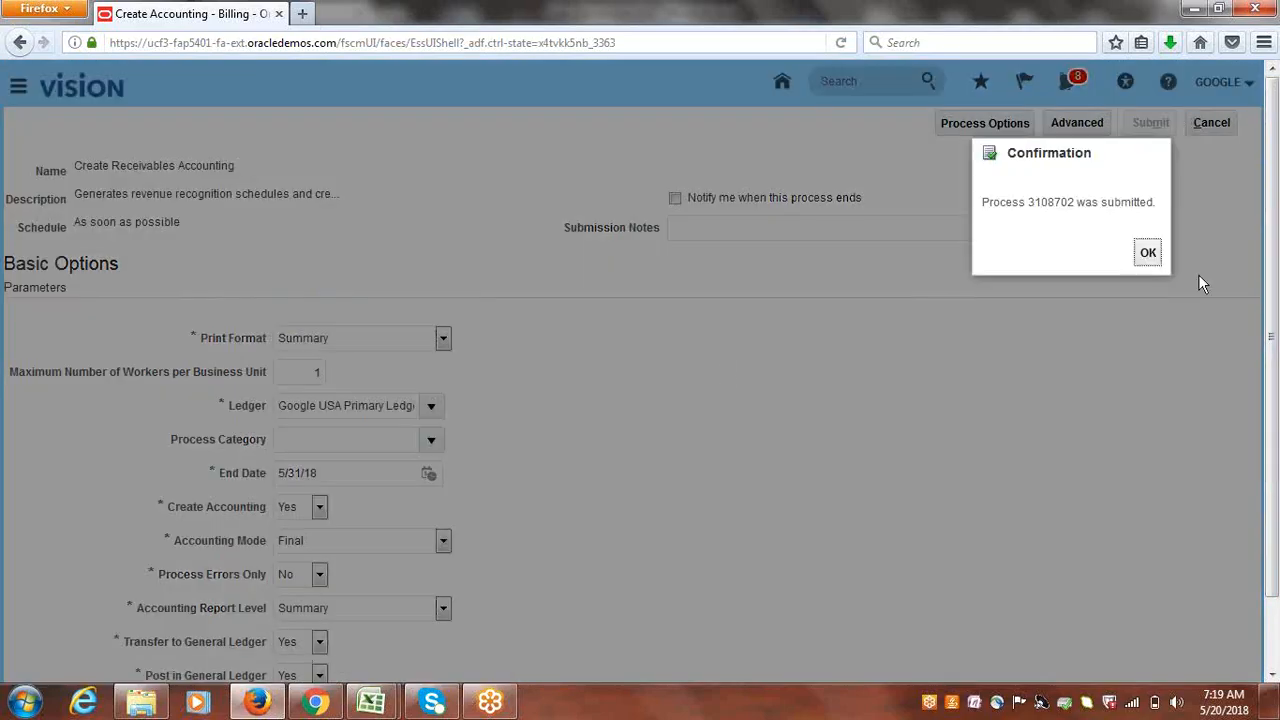
{"action": "left_click", "coordinate": [1148, 254]}
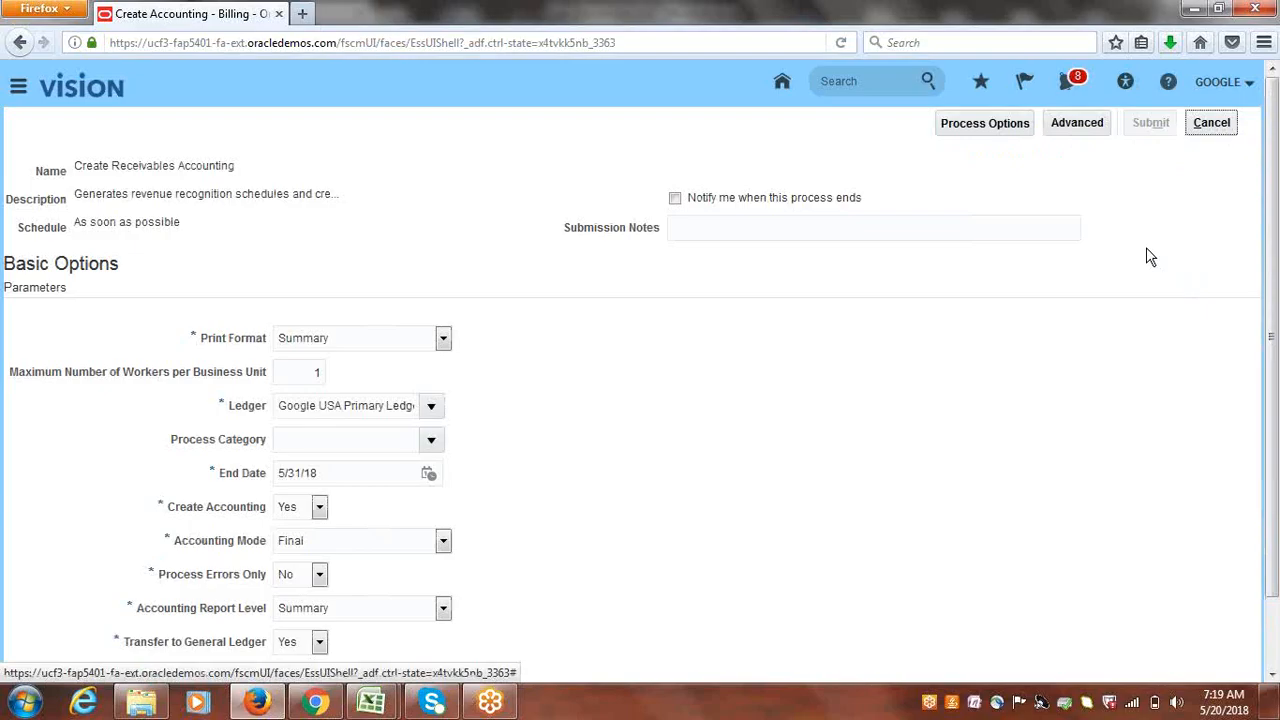
- Reload the still-busy page and confirm resending its data
{"action": "left_click", "coordinate": [1222, 128]}
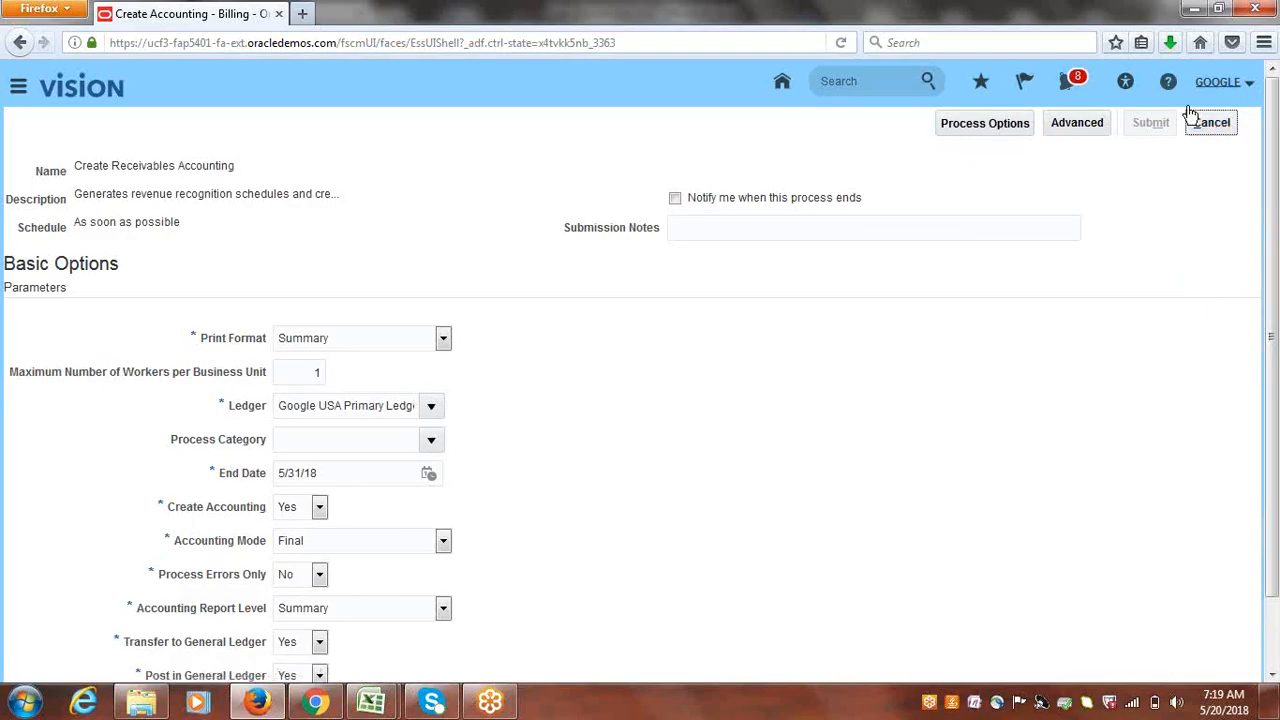
{"action": "left_click", "coordinate": [1193, 118]}
{"action": "left_click", "coordinate": [841, 42]}
{"action": "left_click", "coordinate": [592, 366]}
{"action": "left_click_drag", "start_coordinate": [588, 372], "coordinate": [473, 232]}
{"action": "left_click", "coordinate": [473, 232]}
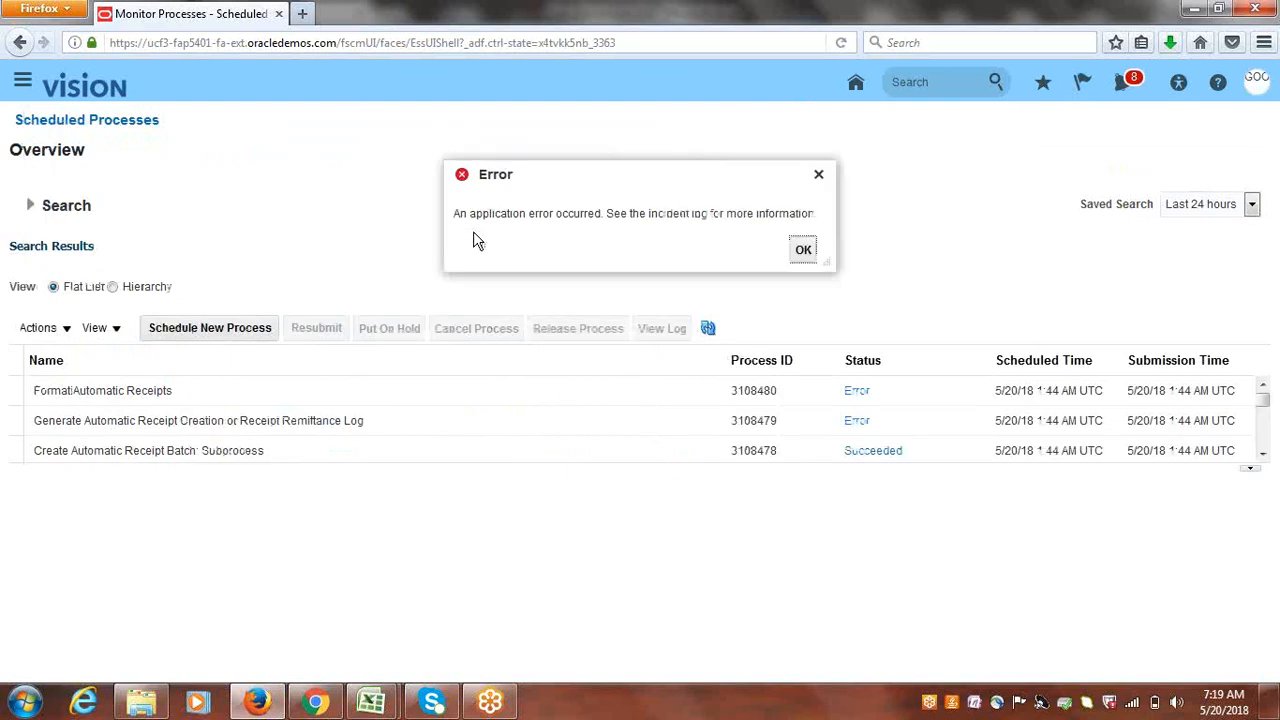
- Dismiss the error and refresh Scheduled Processes until Create Accounting (3108722) shows Running
{"action": "left_click", "coordinate": [806, 250]}
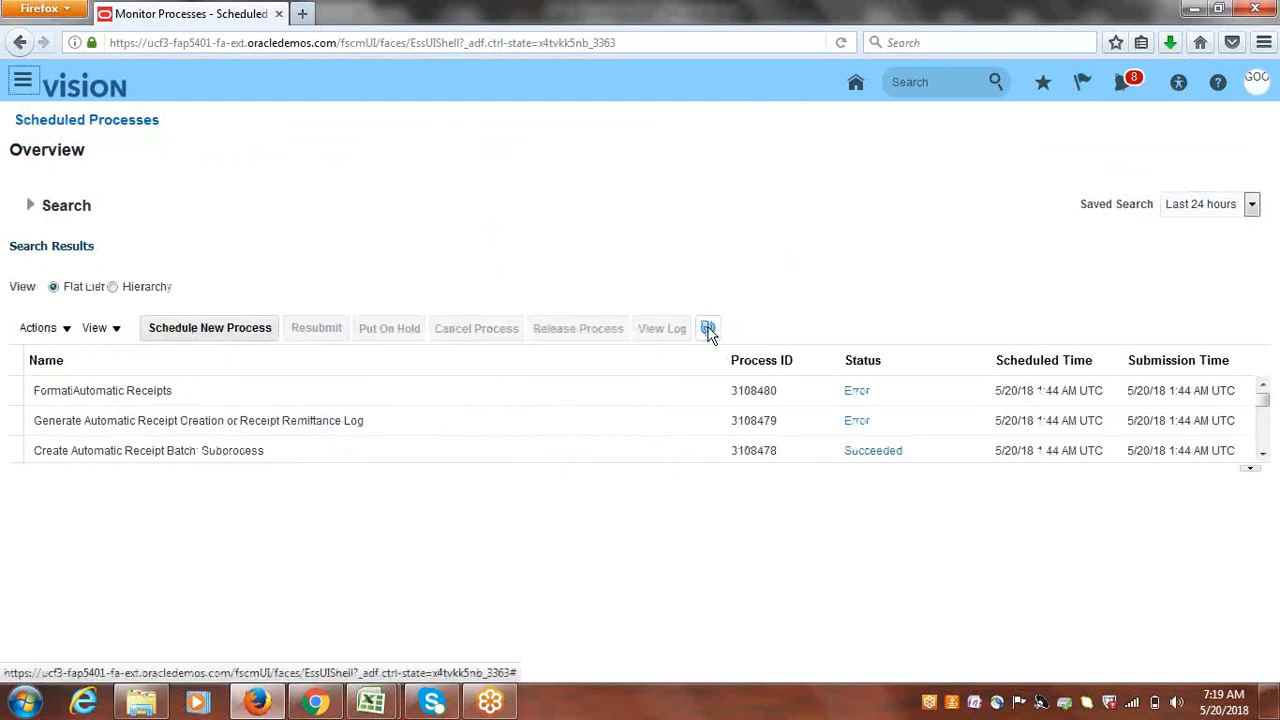
{"action": "left_click", "coordinate": [708, 329]}
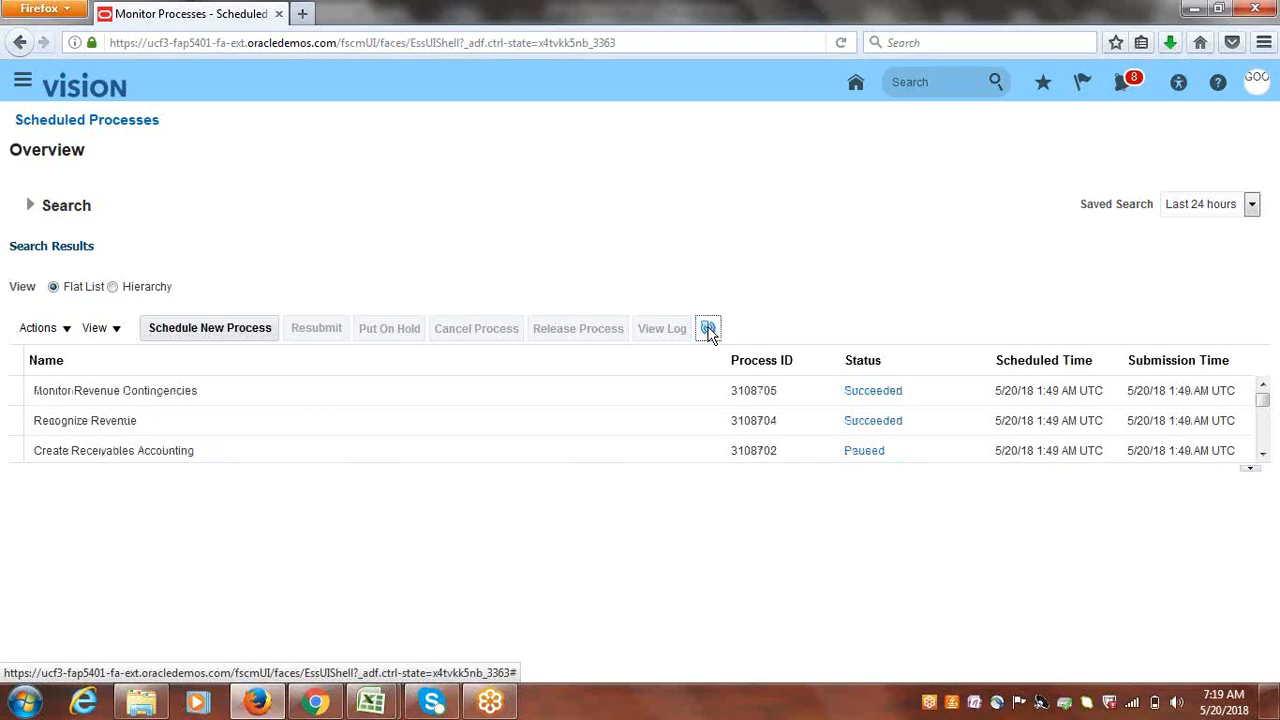
{"action": "left_click", "coordinate": [708, 330]}
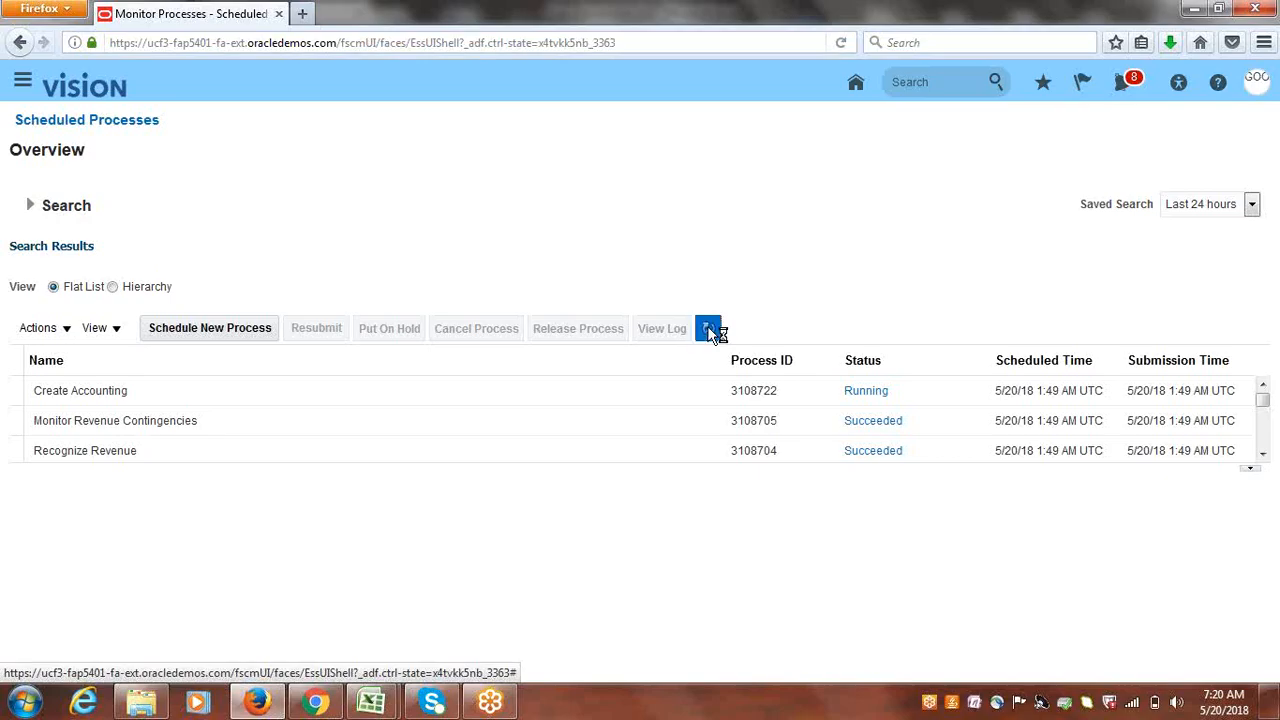
- Refresh Scheduled Processes repeatedly until Import Journals and Post Subledger Journal Entries read Succeeded
{"action": "left_click", "coordinate": [708, 329]}
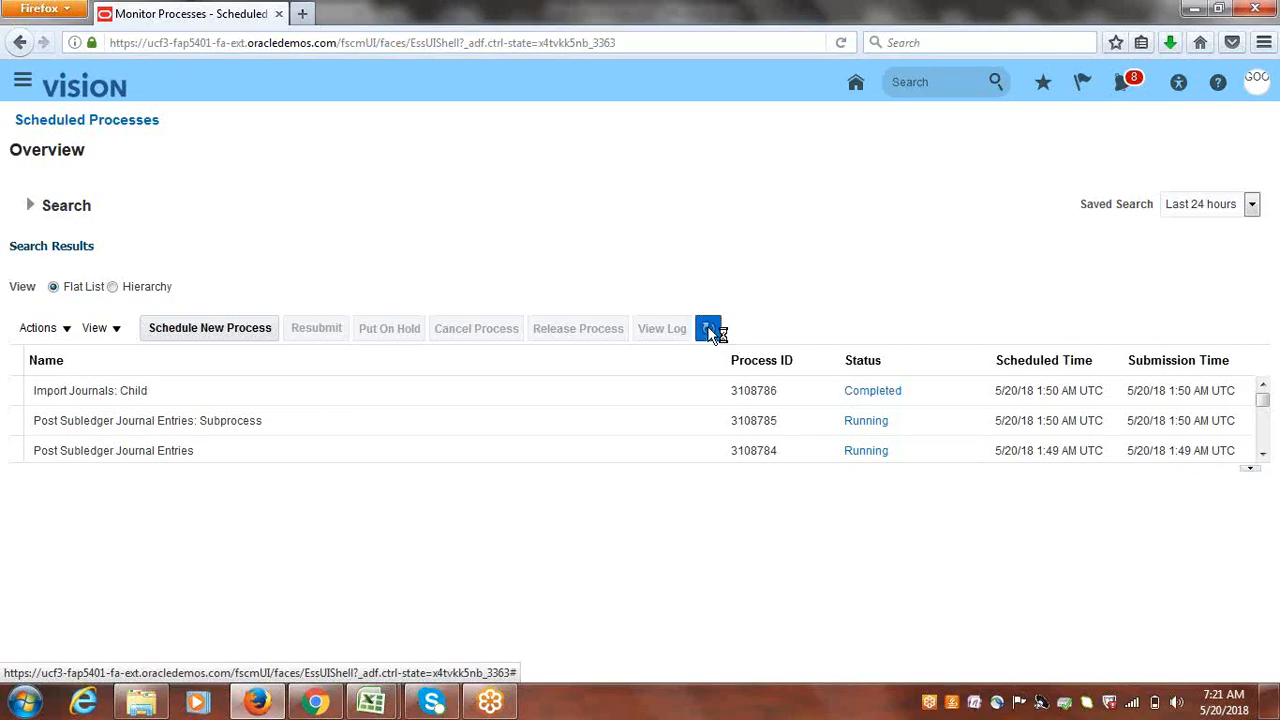
{"action": "left_click", "coordinate": [709, 329]}
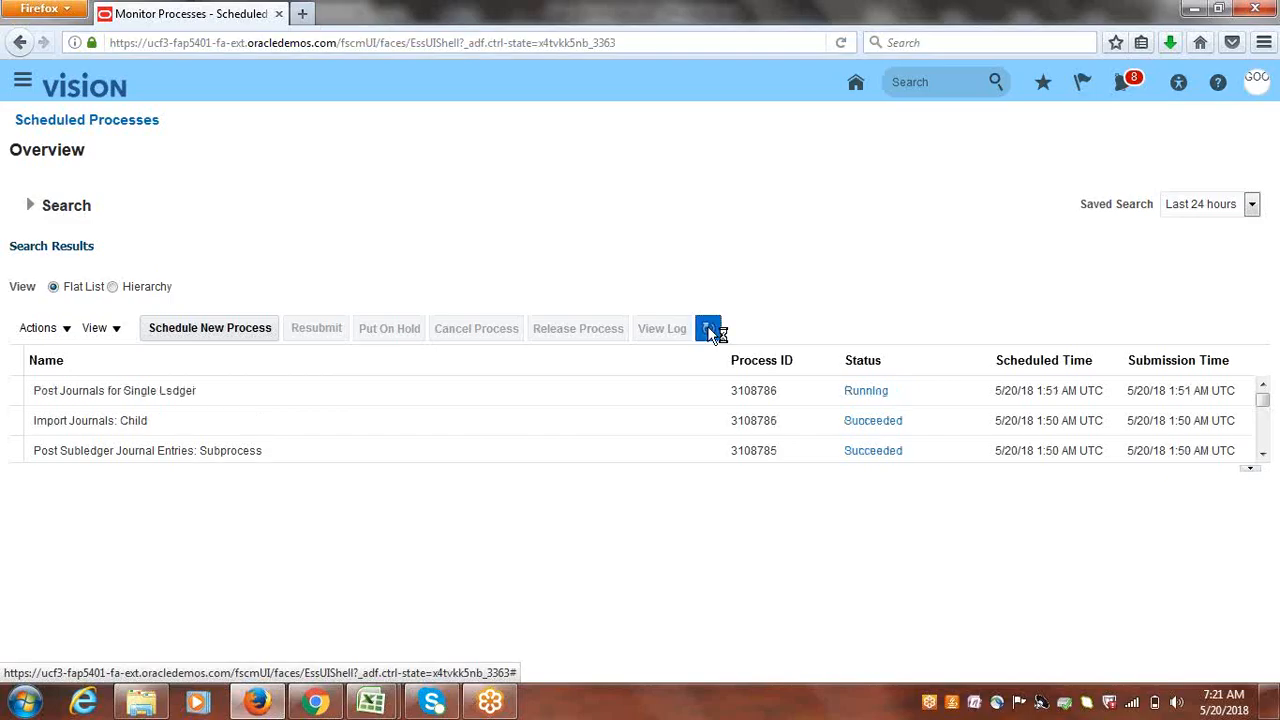
{"action": "left_click", "coordinate": [709, 329]}
{"action": "left_click", "coordinate": [709, 329]}
{"action": "left_click", "coordinate": [709, 329]}
{"action": "left_click", "coordinate": [709, 330]}
{"action": "left_click", "coordinate": [709, 330]}
{"action": "left_click", "coordinate": [709, 330]}
{"action": "left_click", "coordinate": [709, 330]}
{"action": "left_click", "coordinate": [709, 330]}
{"action": "left_click", "coordinate": [709, 330]}
{"action": "left_click", "coordinate": [709, 330]}
{"action": "left_click", "coordinate": [709, 330]}
{"action": "left_click", "coordinate": [22, 88]}
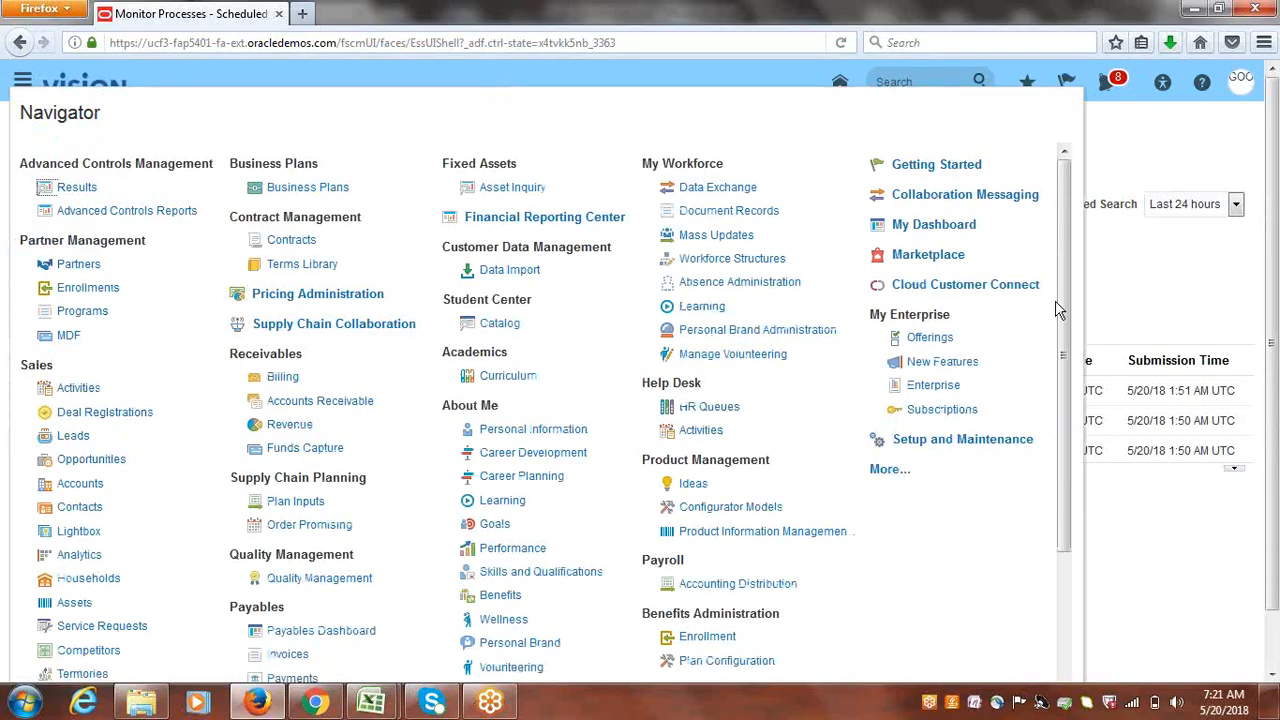
- Go to the General Accounting Journals work area and launch the Manage Journals task
{"action": "scroll", "coordinate": [1065, 320], "scroll_direction": "down", "scroll_amount": 3}
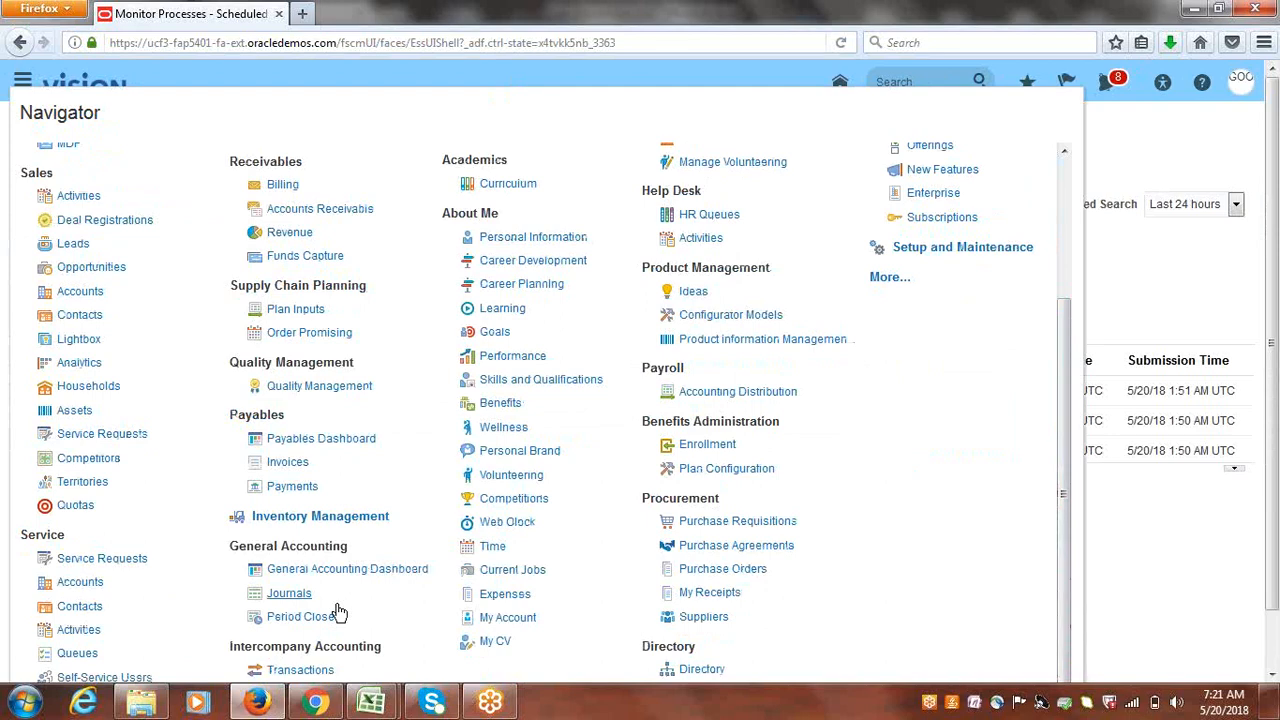
{"action": "left_click", "coordinate": [290, 596]}
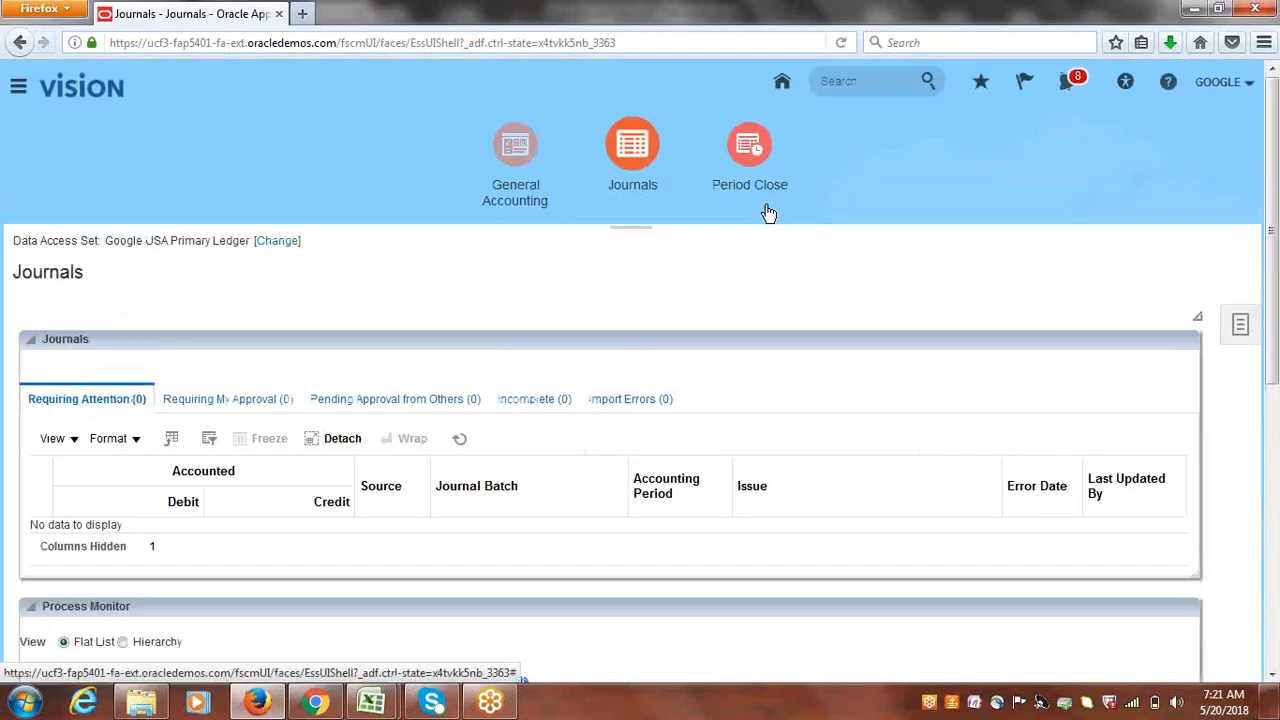
{"action": "left_click", "coordinate": [1258, 323]}
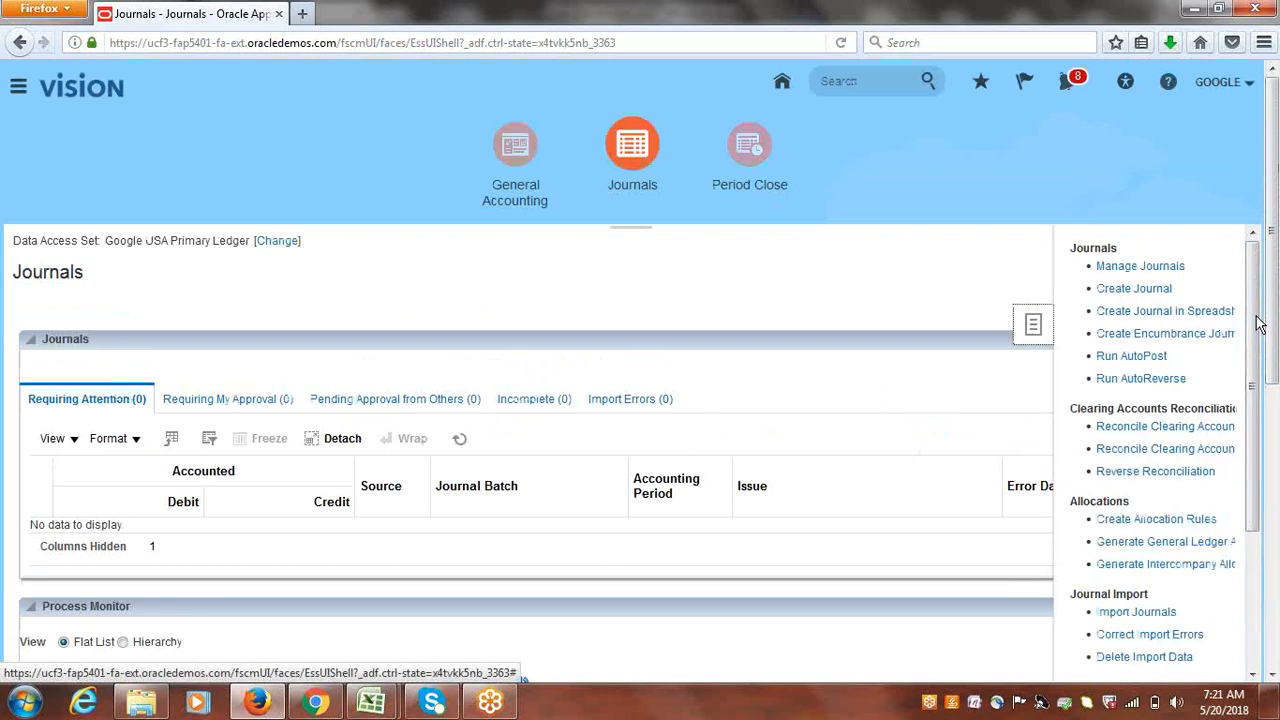
{"action": "left_click", "coordinate": [1131, 270]}
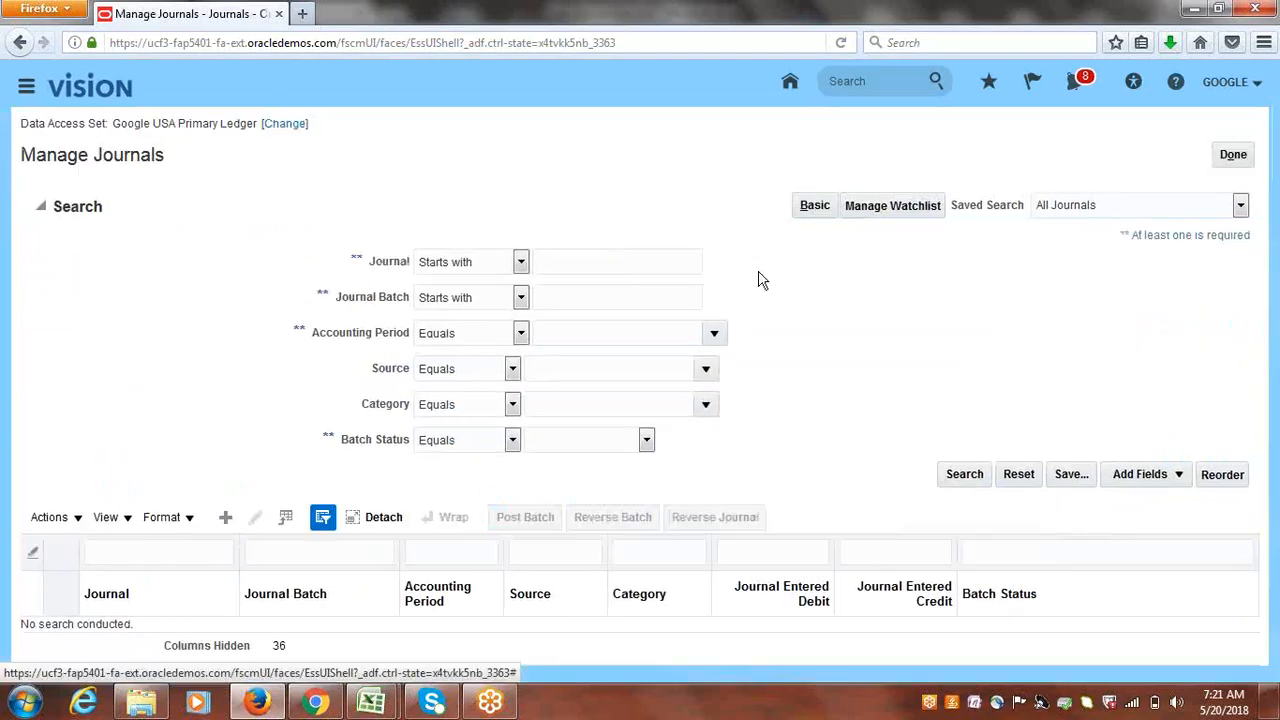
- Set the journal source search criterion to Receivables
{"action": "left_click", "coordinate": [707, 370]}
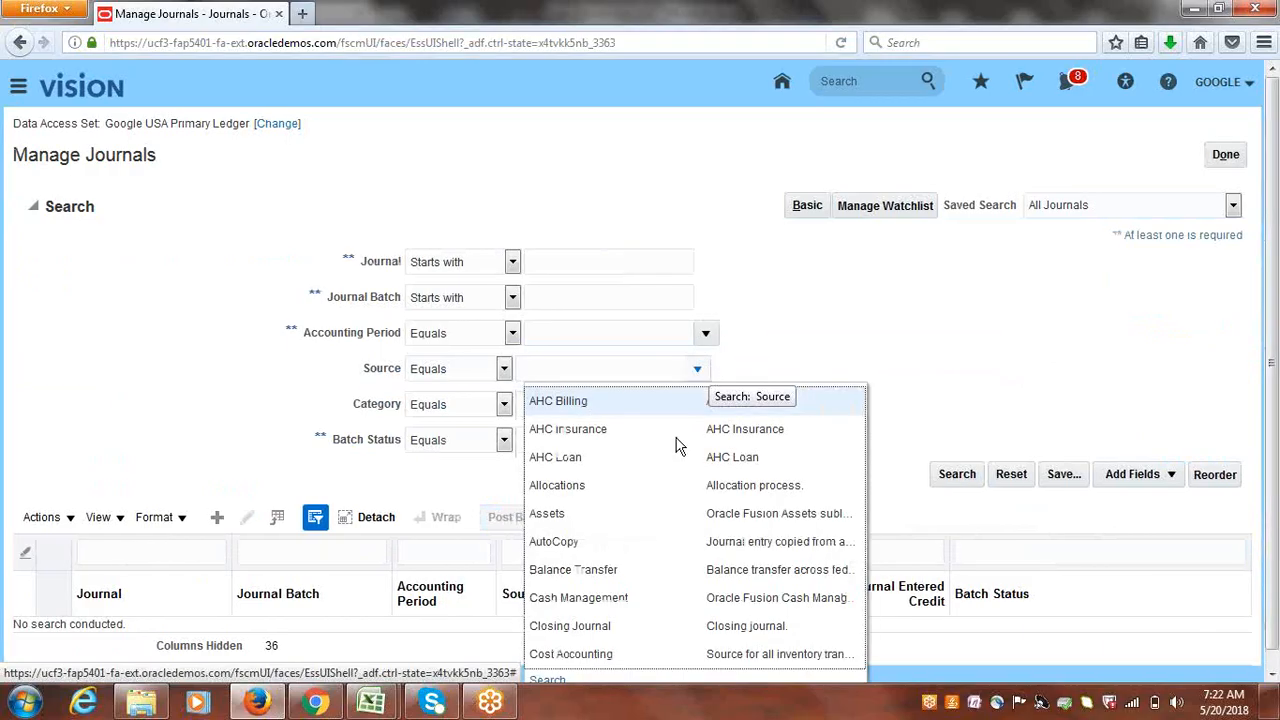
{"action": "left_click", "coordinate": [562, 679]}
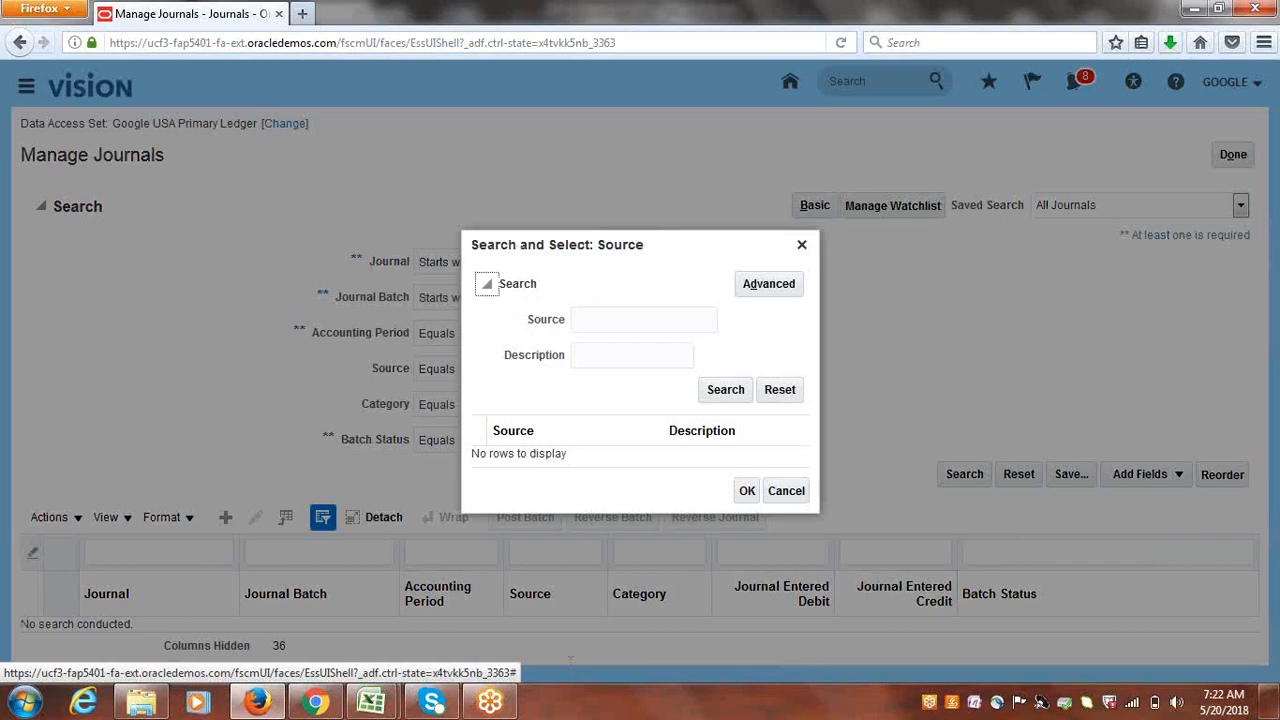
{"action": "type", "text": "Receivables"}
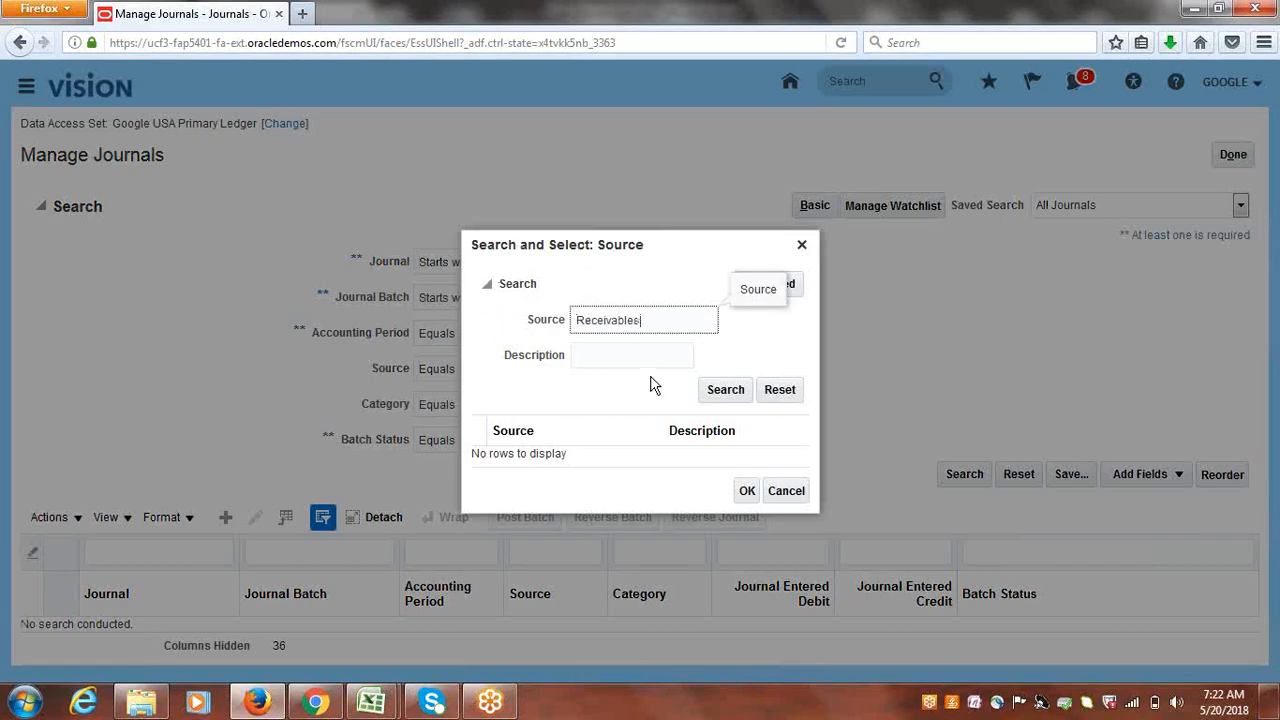
{"action": "key", "text": "Return"}
{"action": "left_click", "coordinate": [550, 466]}
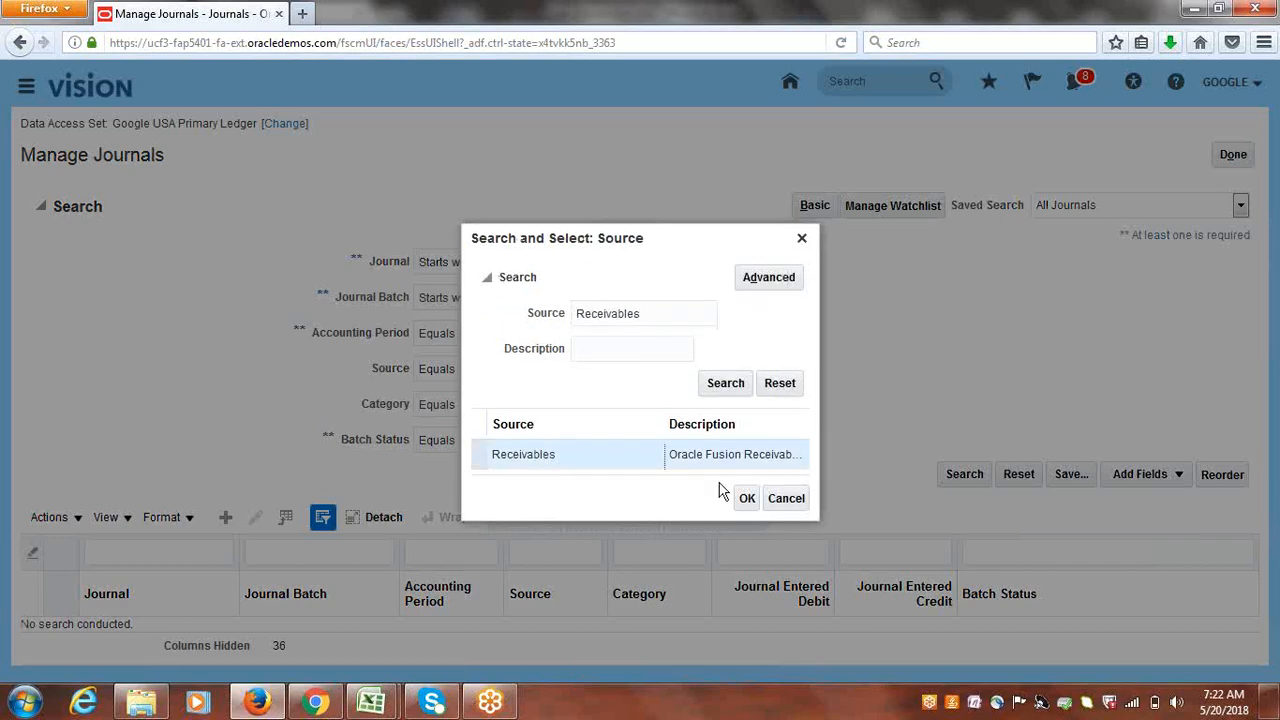
{"action": "left_click", "coordinate": [746, 500]}
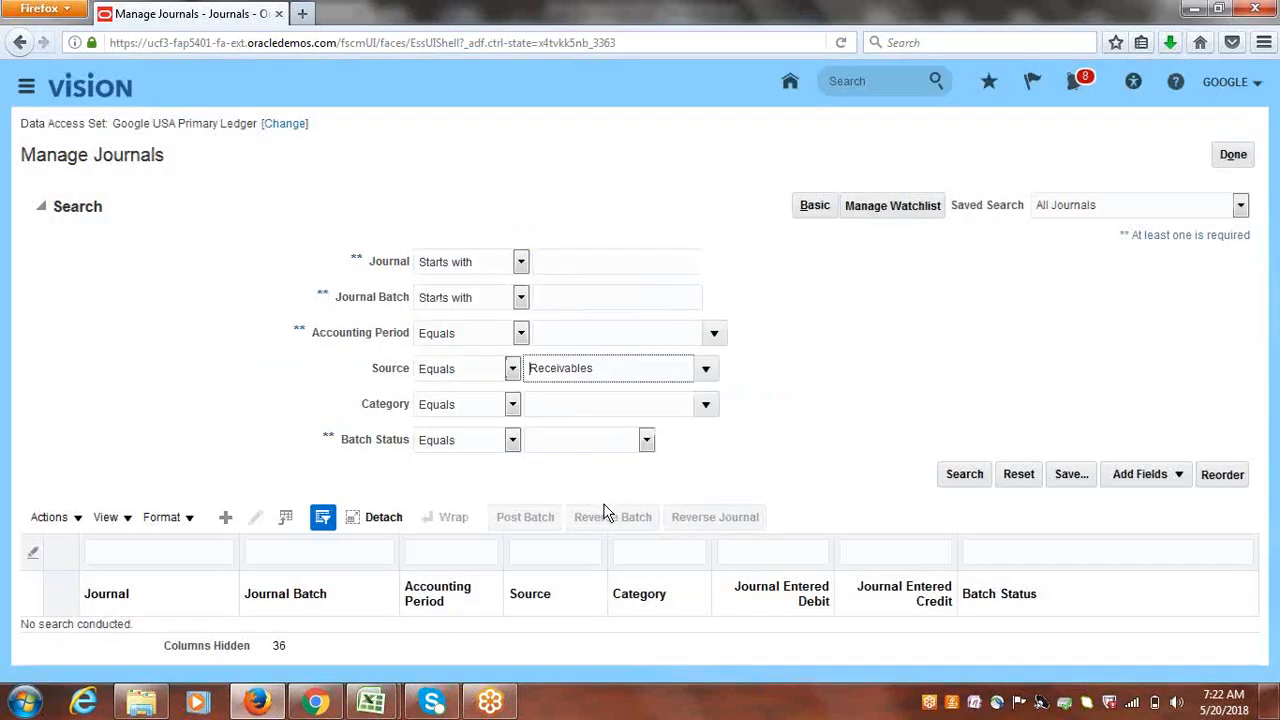
- Set the accounting period to May-18 and search, reviewing which batches are Processing or Posted
{"action": "left_click", "coordinate": [589, 332]}
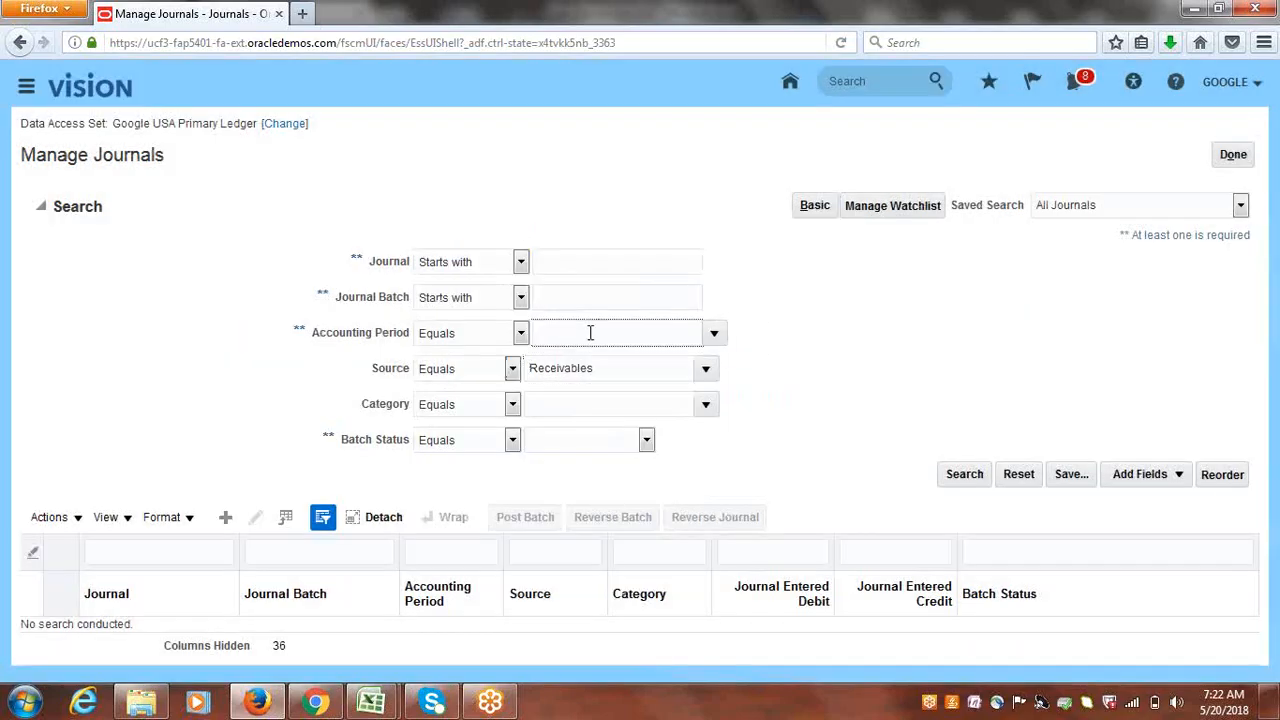
{"action": "left_click", "coordinate": [712, 334]}
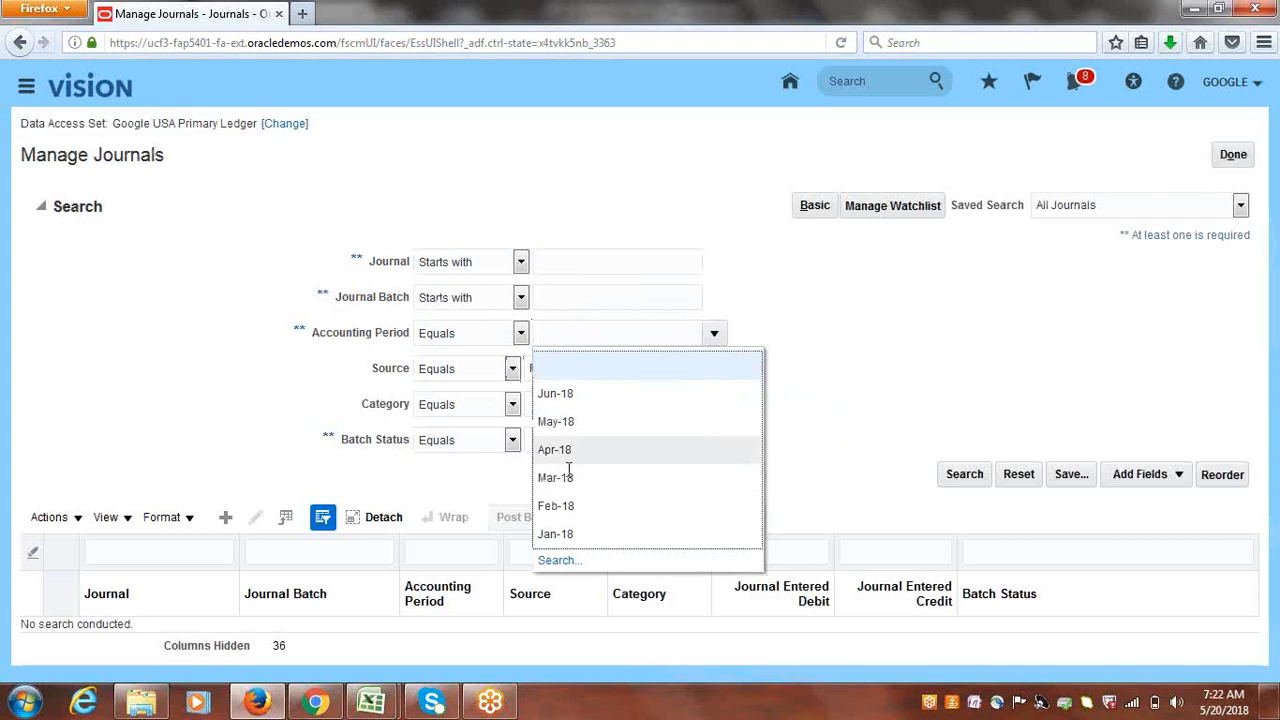
{"action": "left_click", "coordinate": [582, 428]}
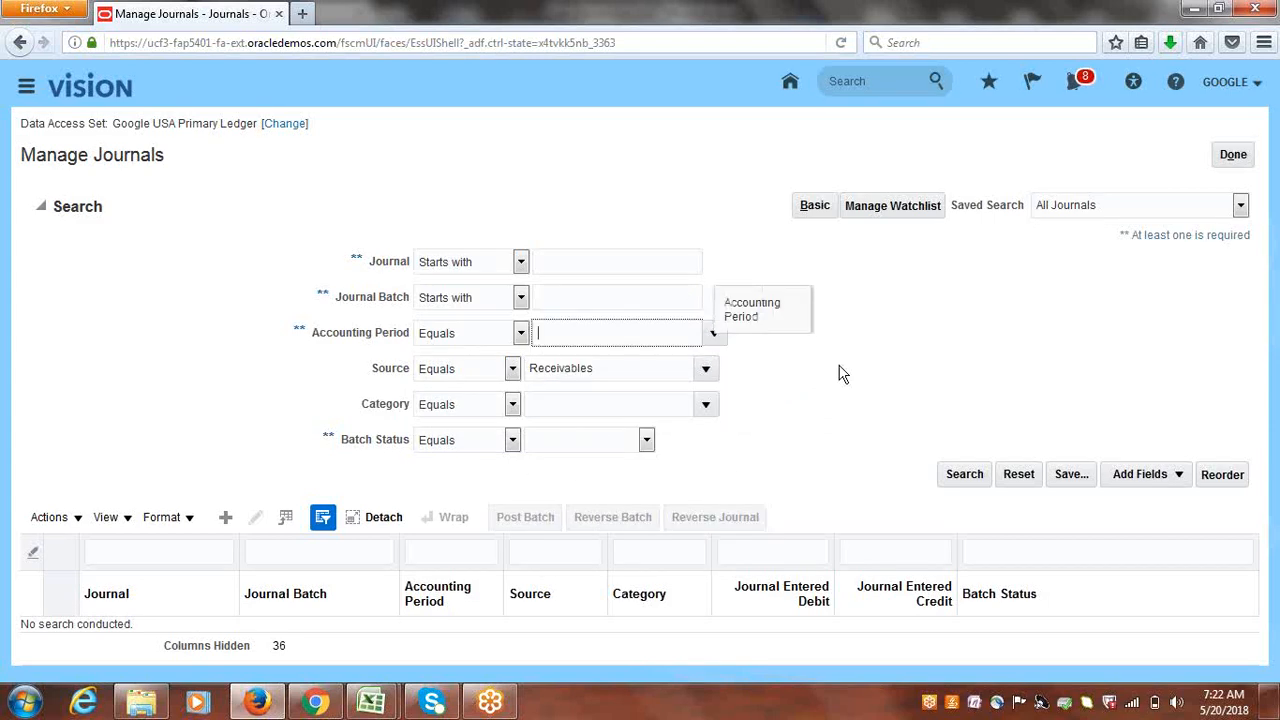
{"action": "left_click", "coordinate": [966, 476]}
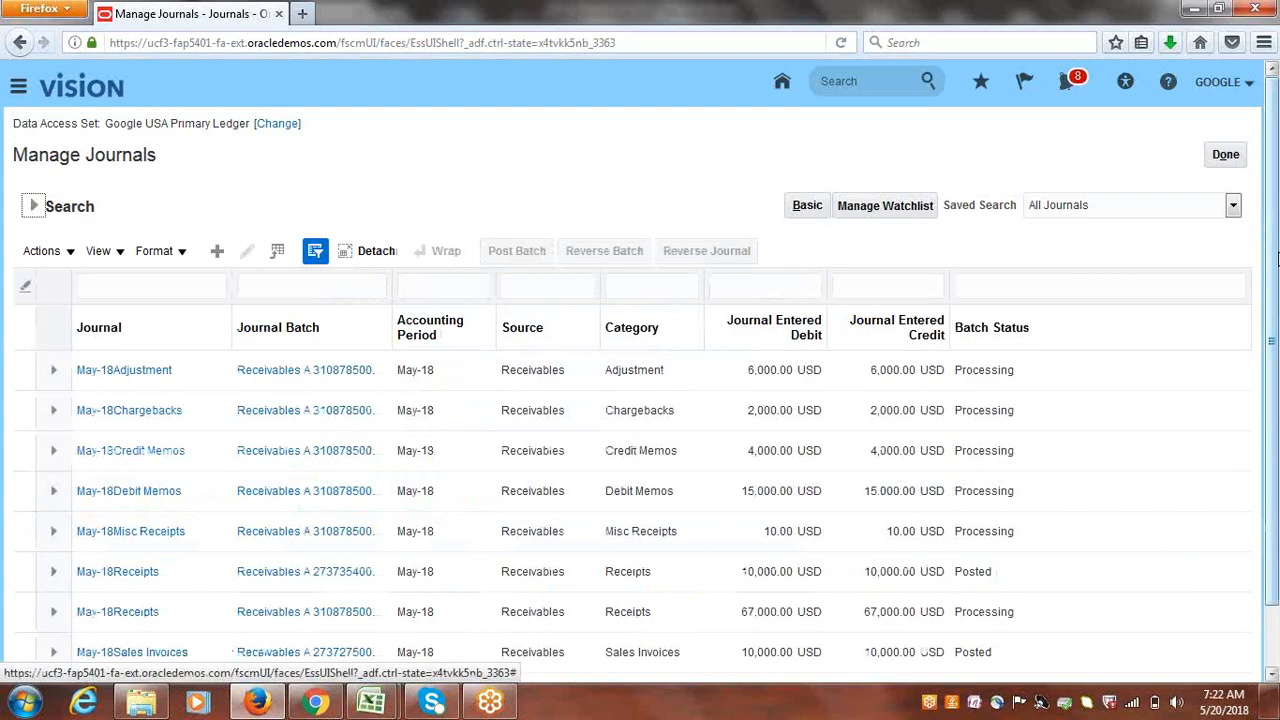
{"action": "scroll", "coordinate": [1277, 258], "scroll_direction": "down", "scroll_amount": 2}
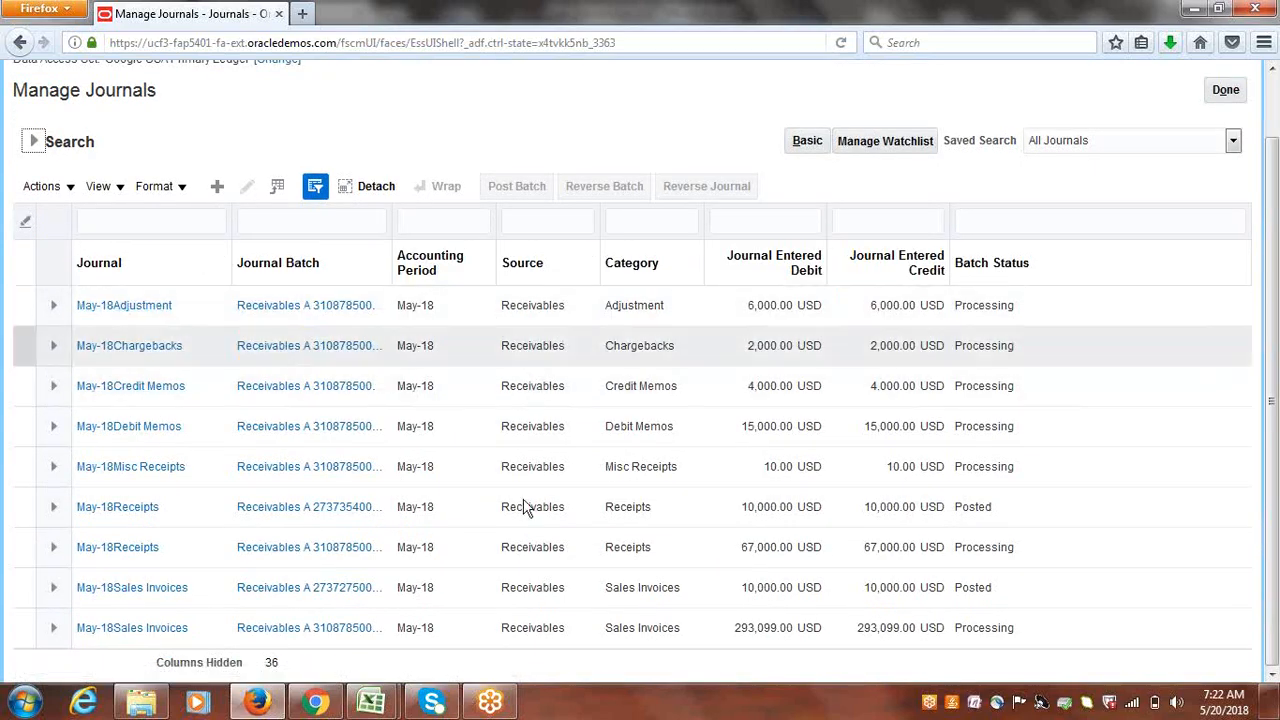
{"action": "scroll", "coordinate": [1277, 255], "scroll_direction": "up", "scroll_amount": 2}
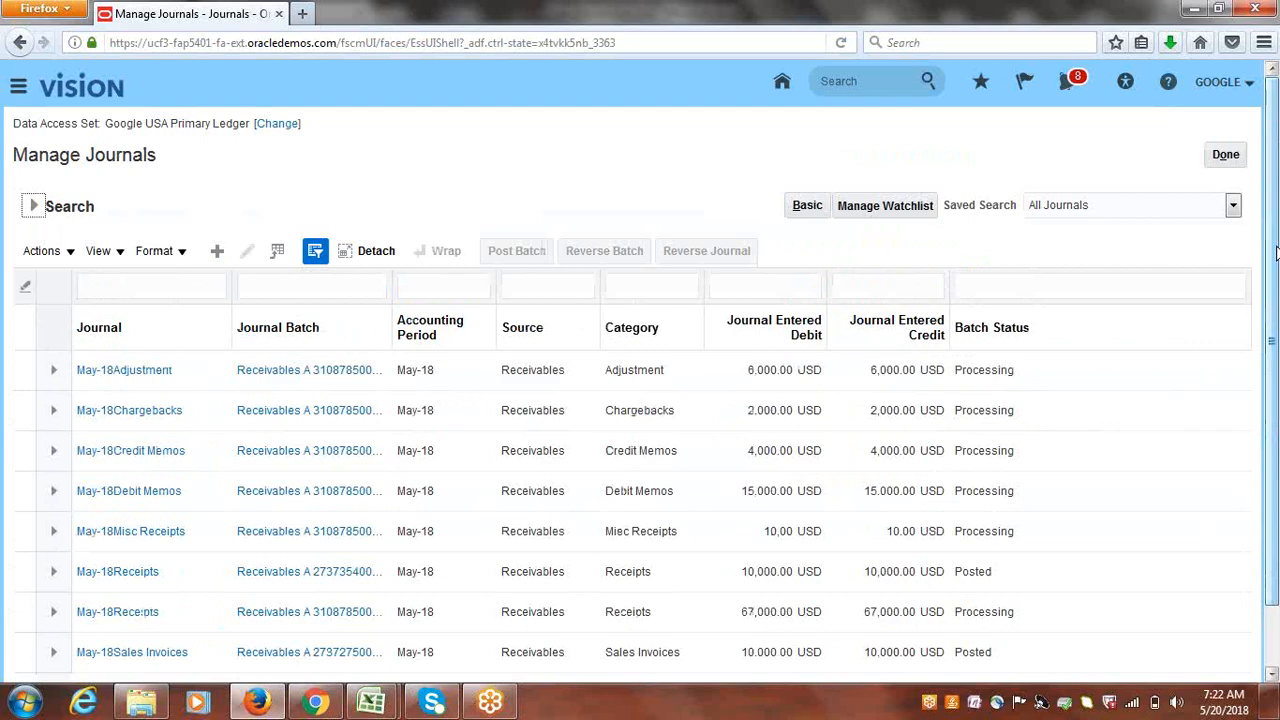
{"action": "left_click", "coordinate": [1226, 155]}
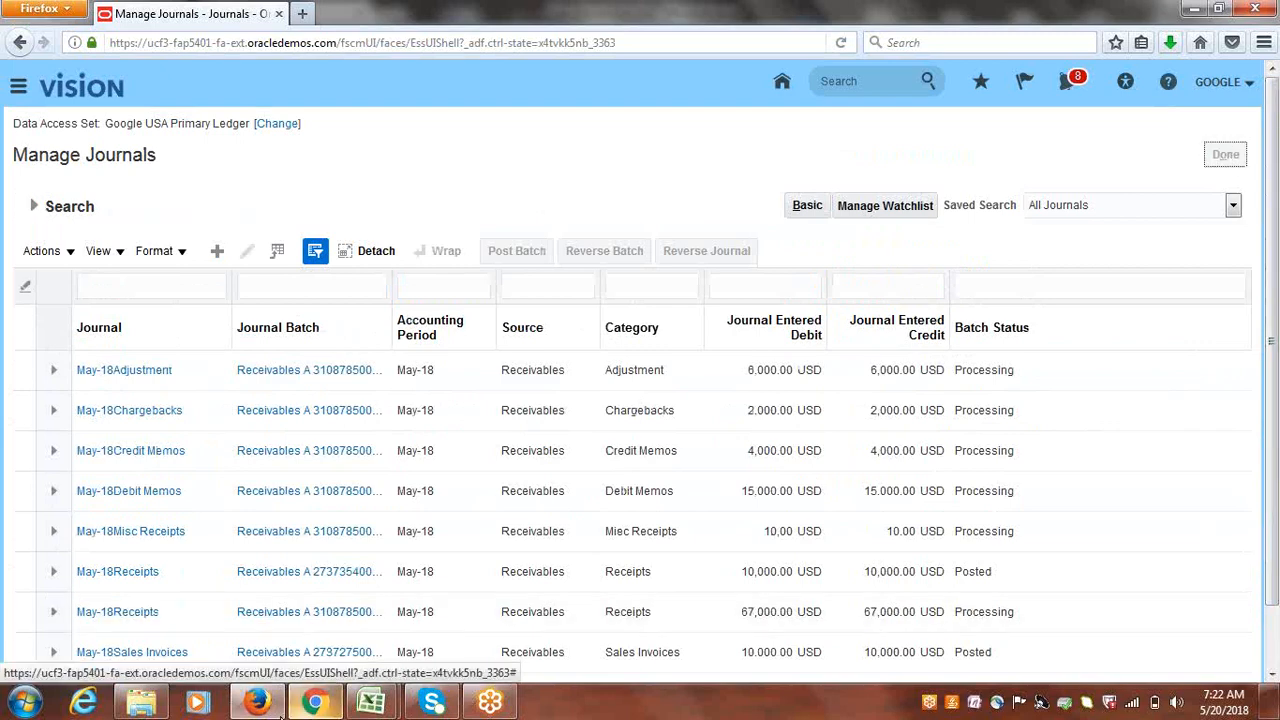
- Enter Done in cell B49 of the Class_Discussions tracker for the Create Accounting topic
{"action": "left_click", "coordinate": [372, 703]}
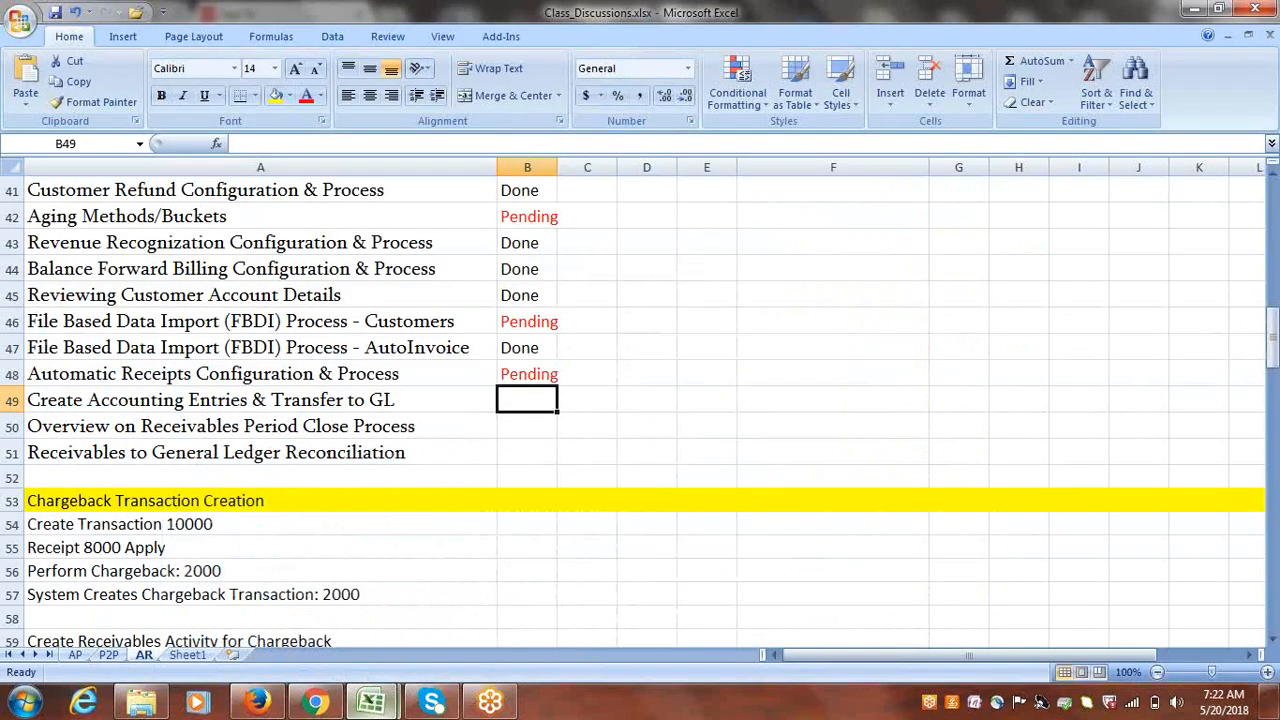
{"action": "type", "text": "done"}
{"action": "key", "text": "Tab"}
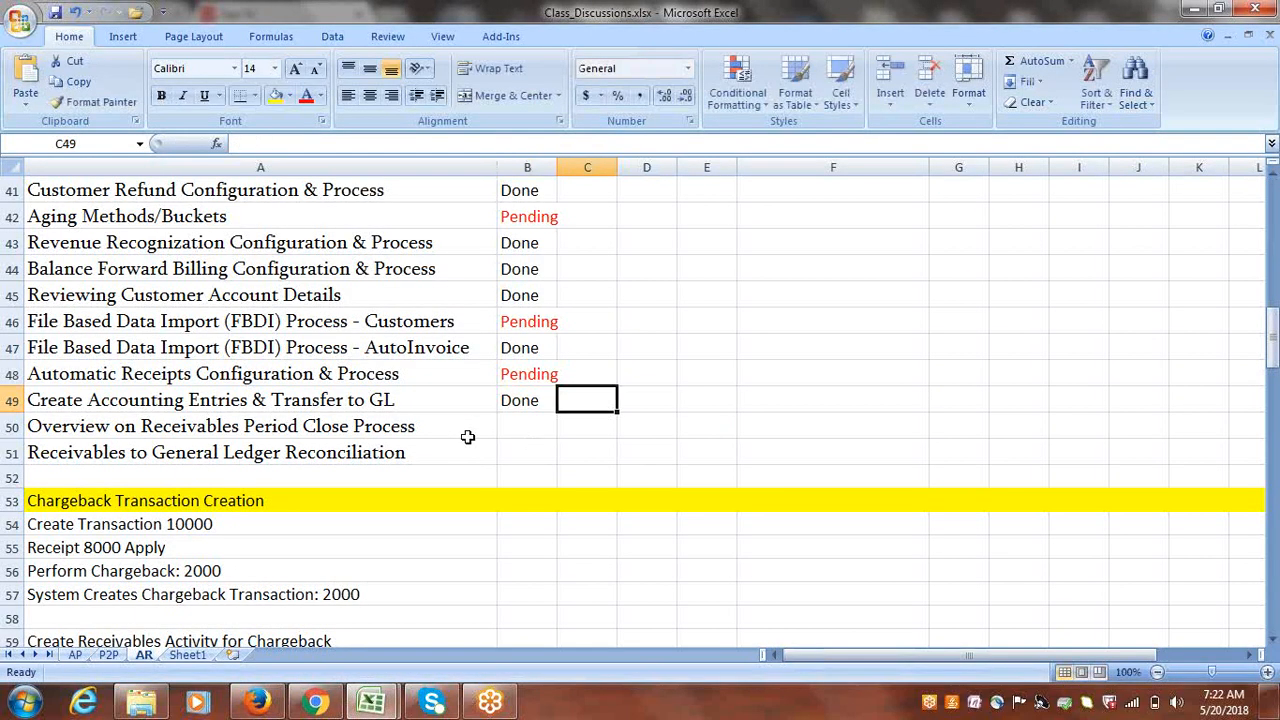
{"action": "left_click", "coordinate": [400, 430]}
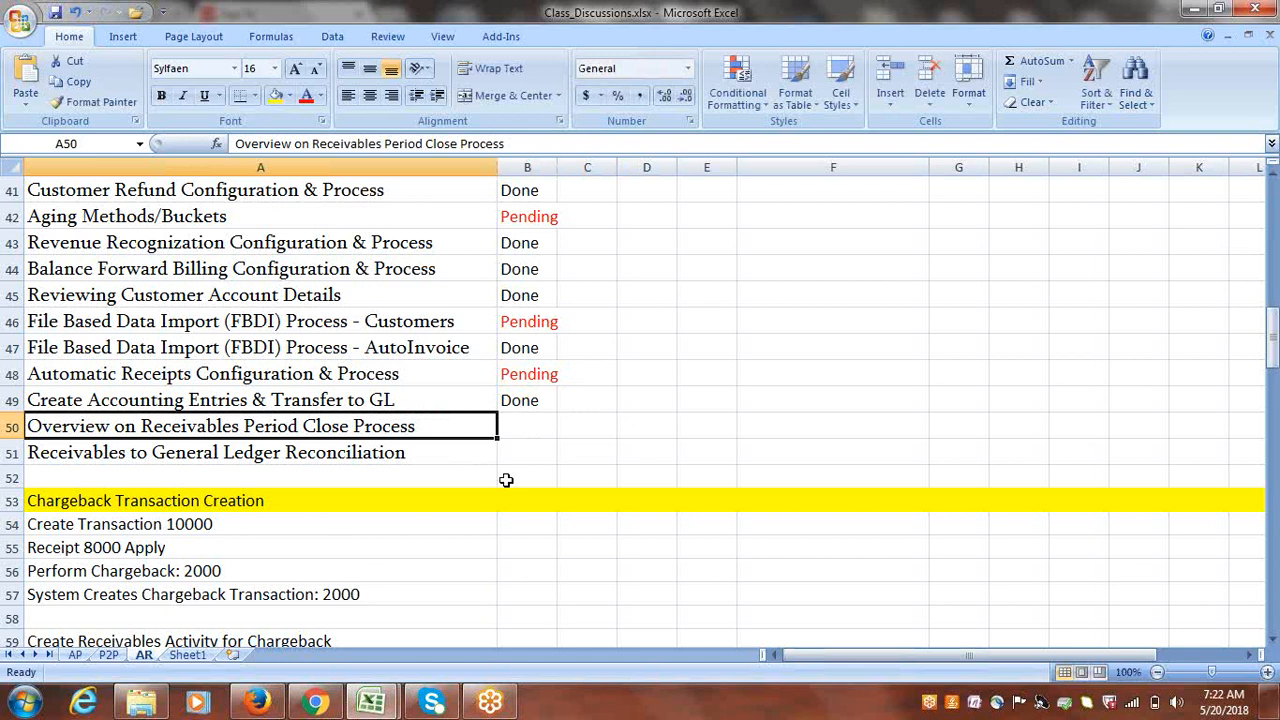
{"action": "left_click", "coordinate": [358, 447]}
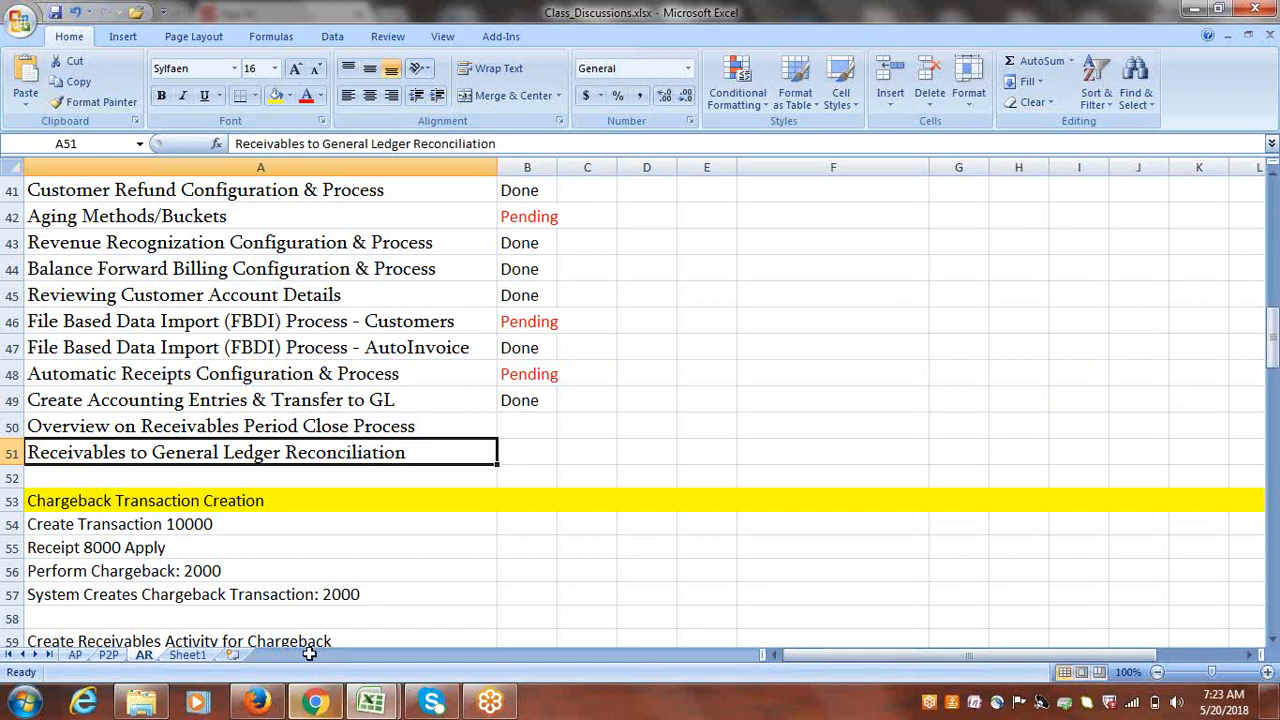
{"action": "left_click", "coordinate": [262, 702]}
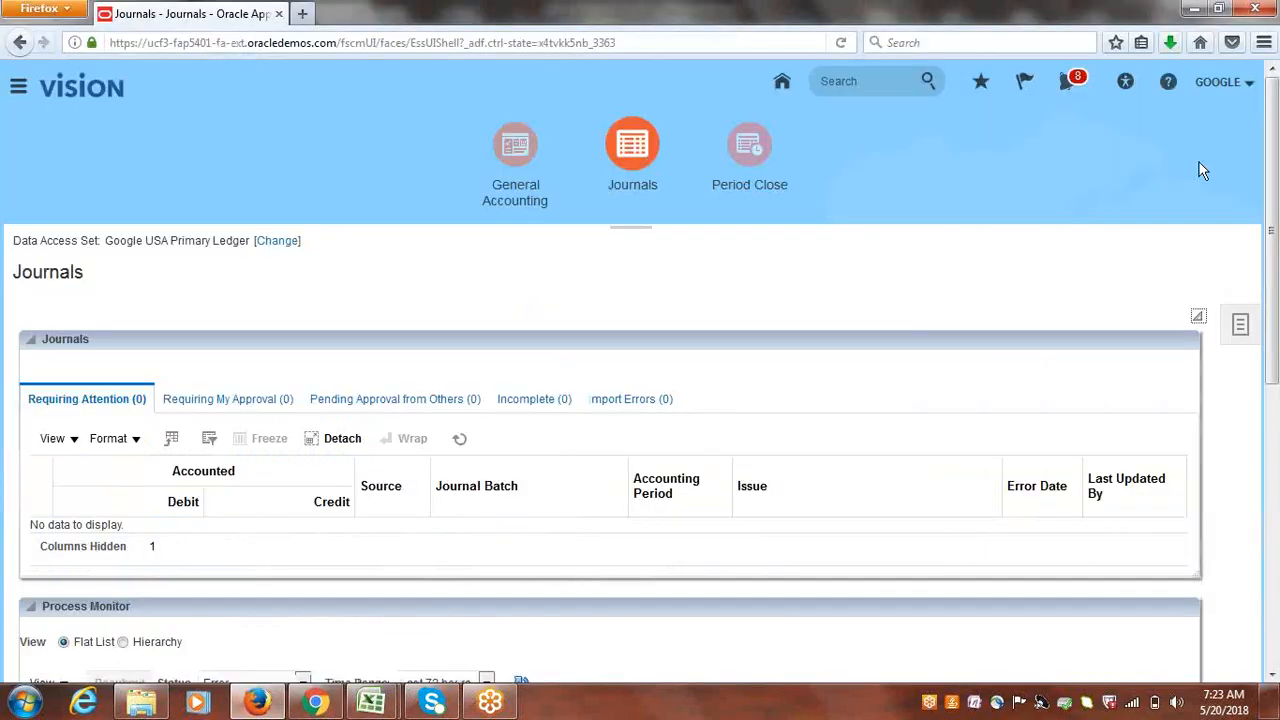
- Open the Google Implementation Project from Setup and Maintenance's Manage Implementation Projects
{"action": "left_click", "coordinate": [1222, 82]}
{"action": "left_click", "coordinate": [1074, 286]}
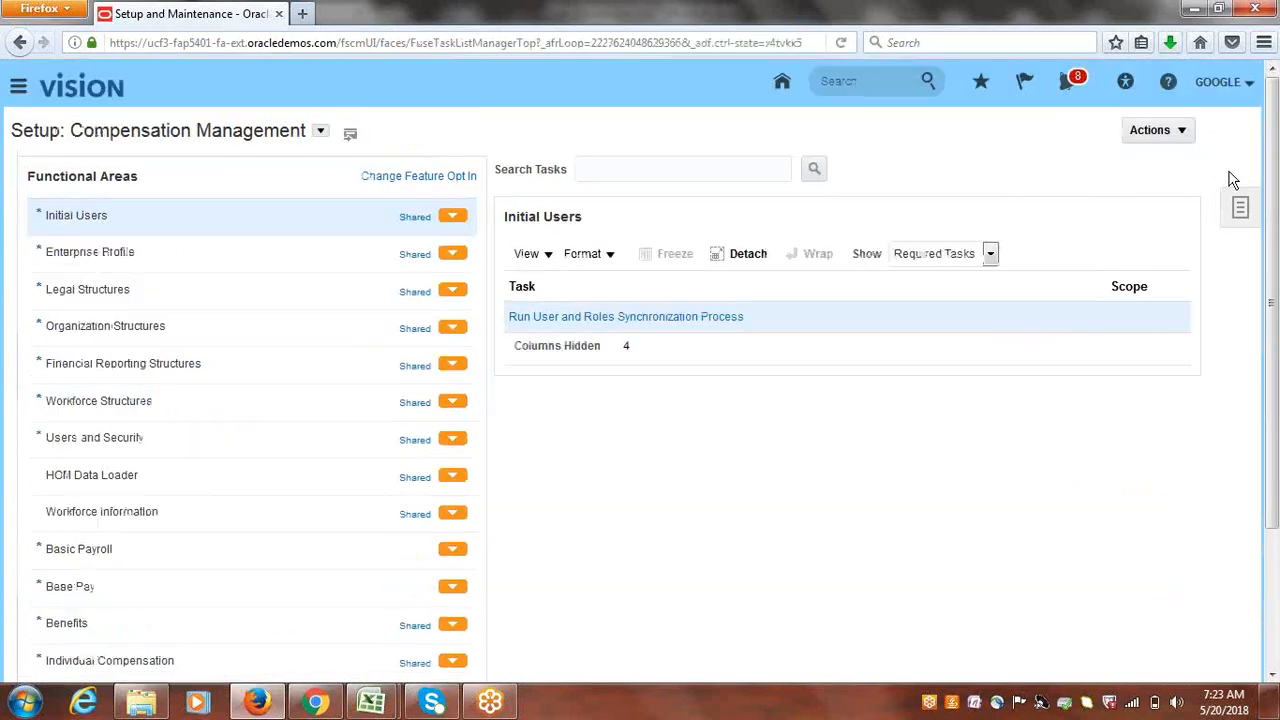
{"action": "left_click", "coordinate": [1236, 203]}
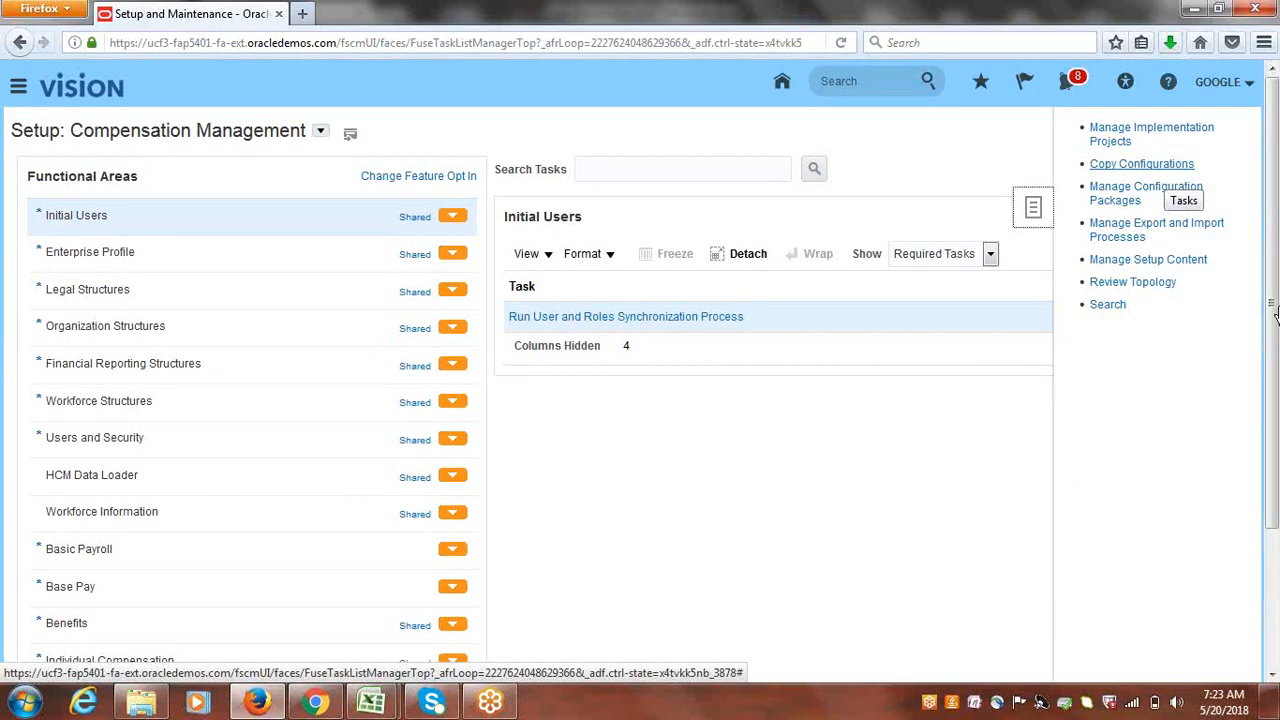
{"action": "left_click", "coordinate": [1152, 137]}
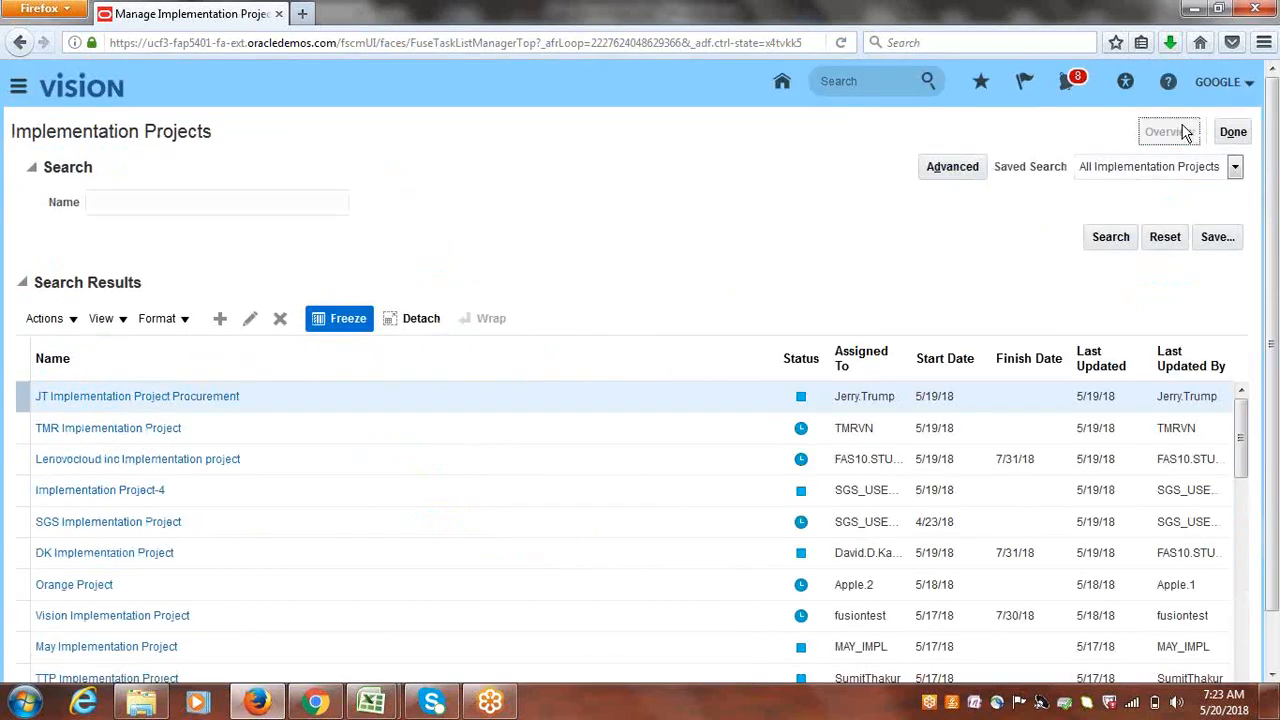
{"action": "left_click", "coordinate": [1183, 133]}
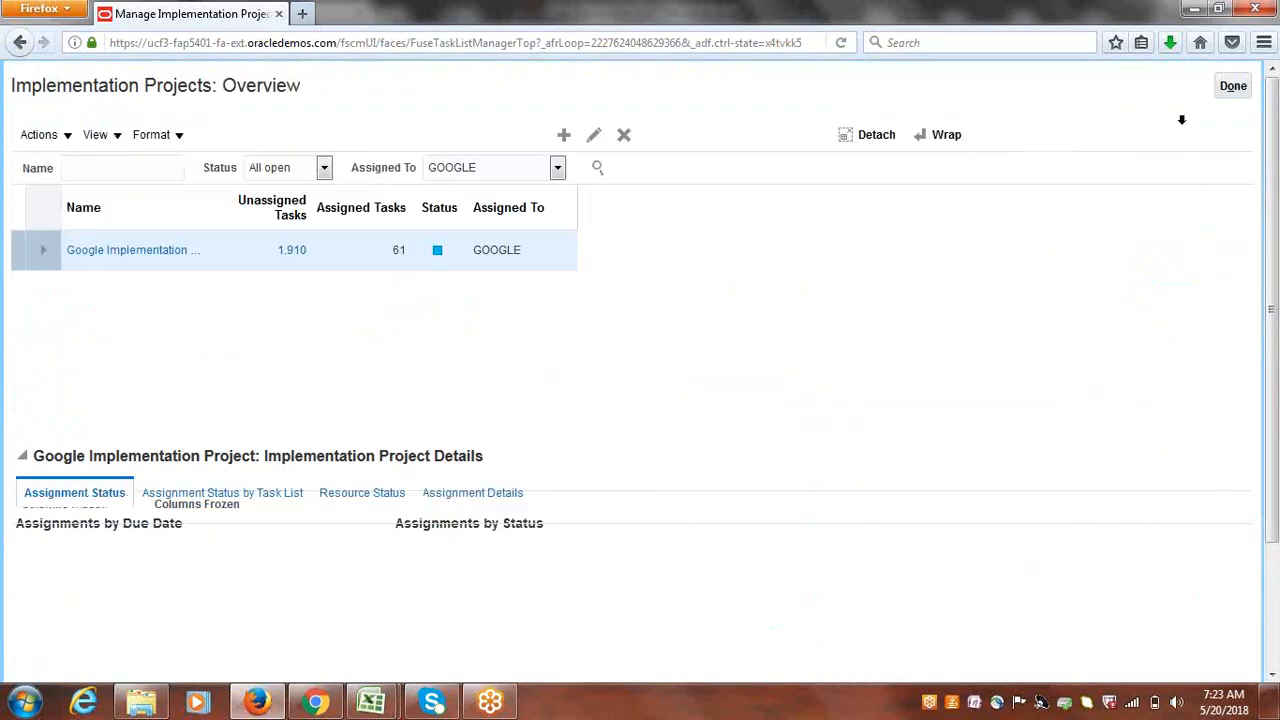
{"action": "left_click", "coordinate": [229, 305]}
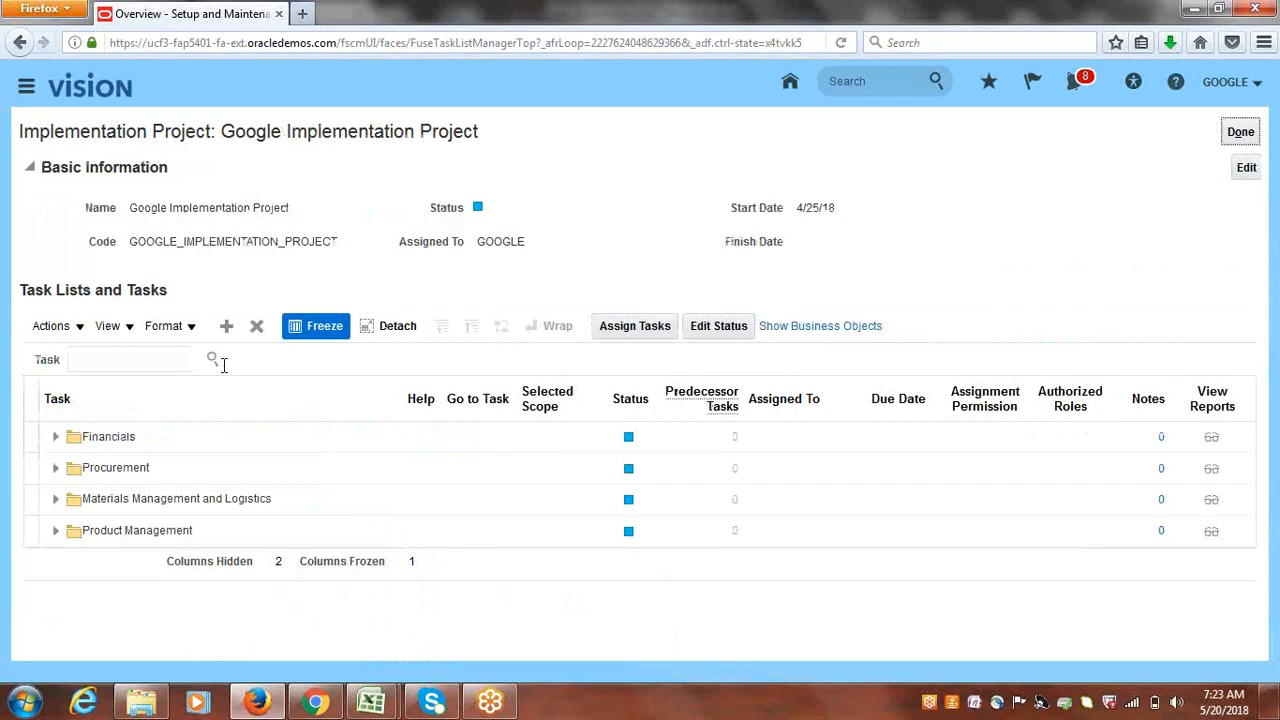
- Search the project for 'chart of accounts value sets' and launch Manage Chart of Accounts Value Sets
{"action": "left_click", "coordinate": [143, 366]}
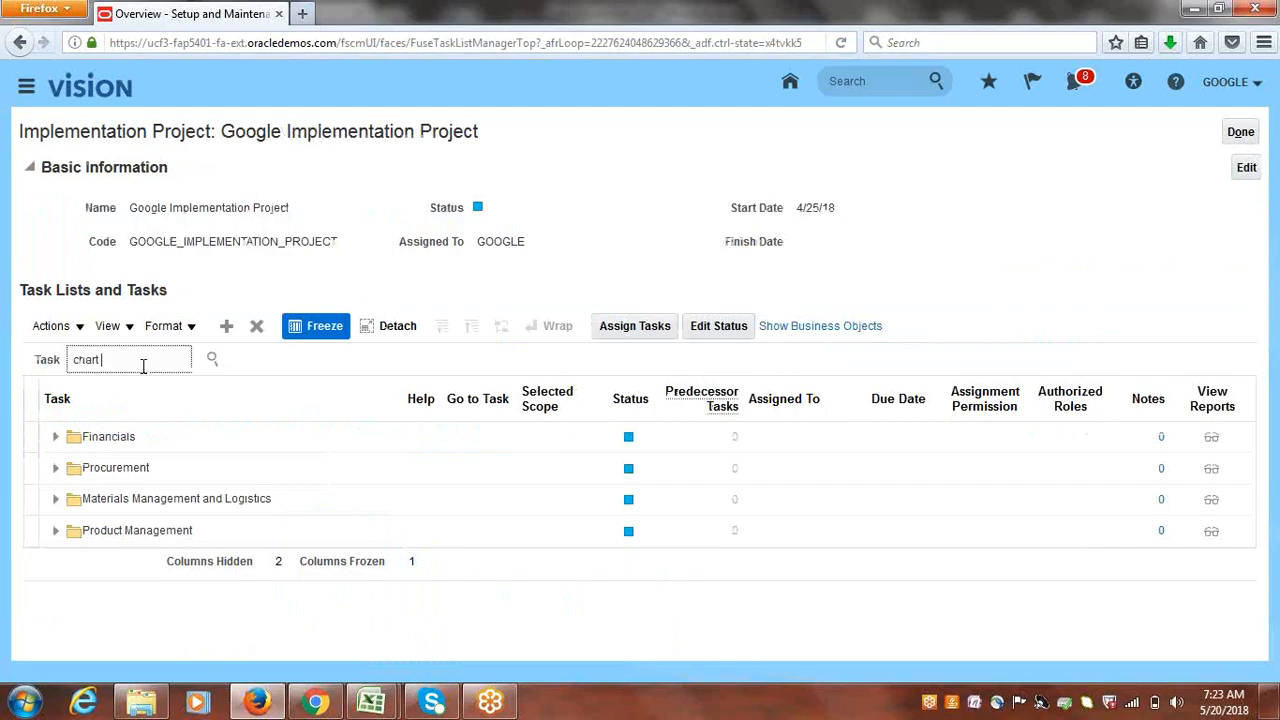
{"action": "type", "text": "chart of accounts value sets"}
{"action": "key", "text": "Return"}
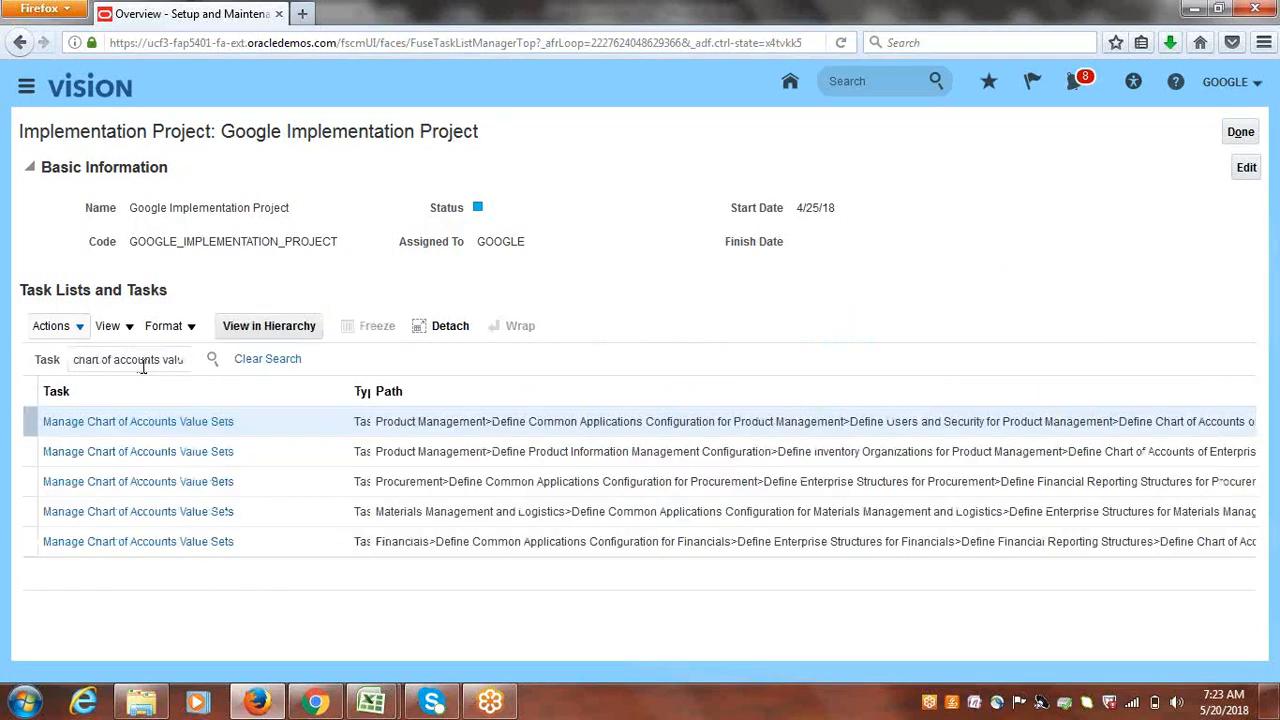
{"action": "left_click", "coordinate": [176, 543]}
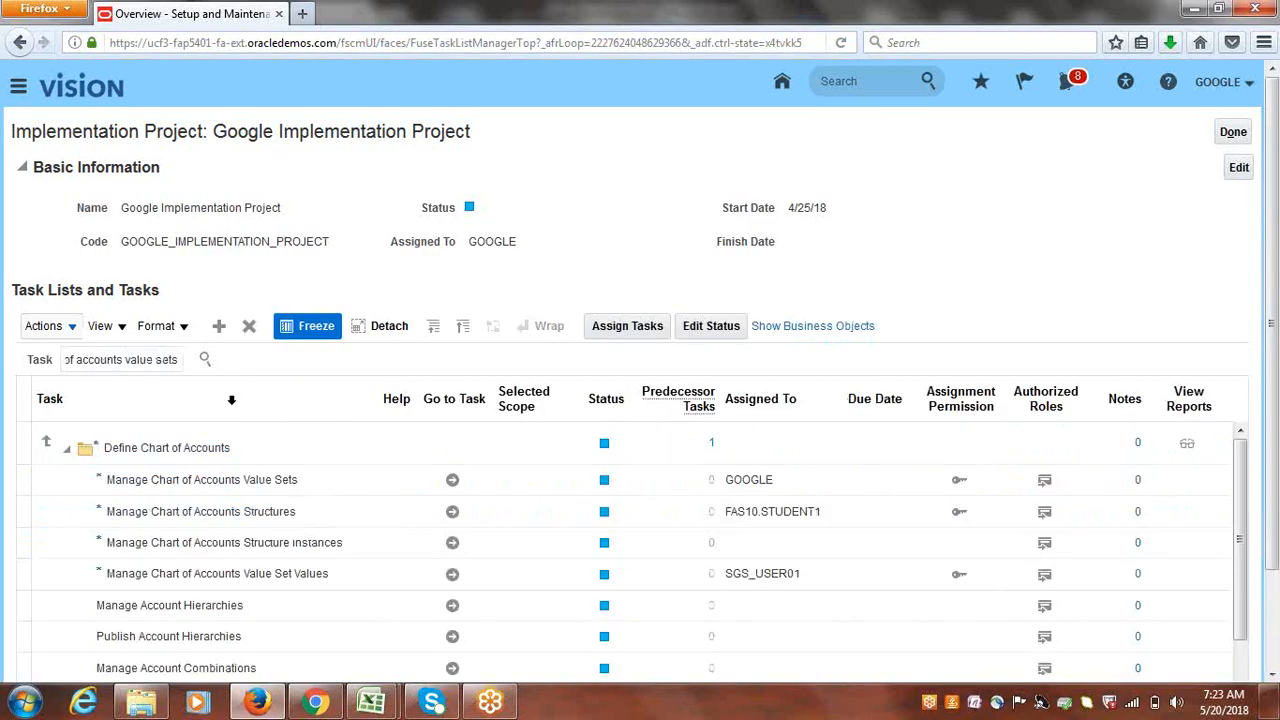
{"action": "left_click", "coordinate": [452, 481]}
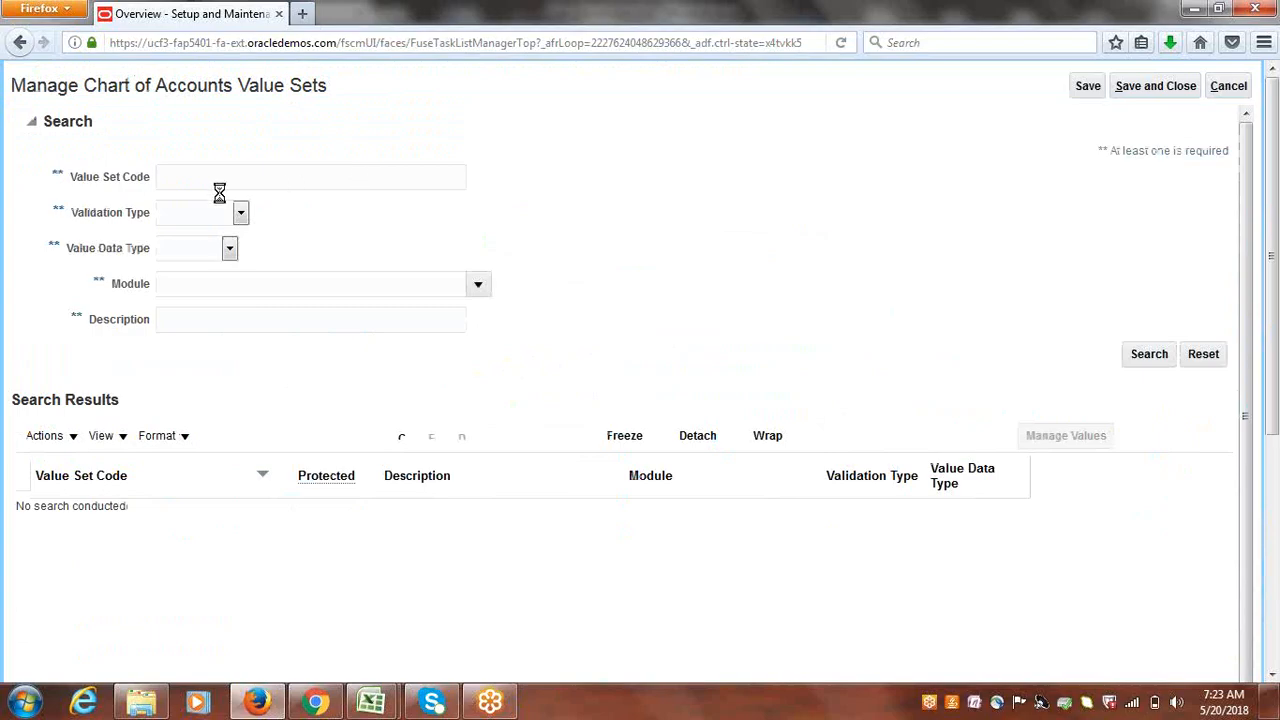
- Find the Corporate Account value set and open its values for editing
{"action": "left_click", "coordinate": [313, 213]}
{"action": "type", "text": "Corporate Acc"}
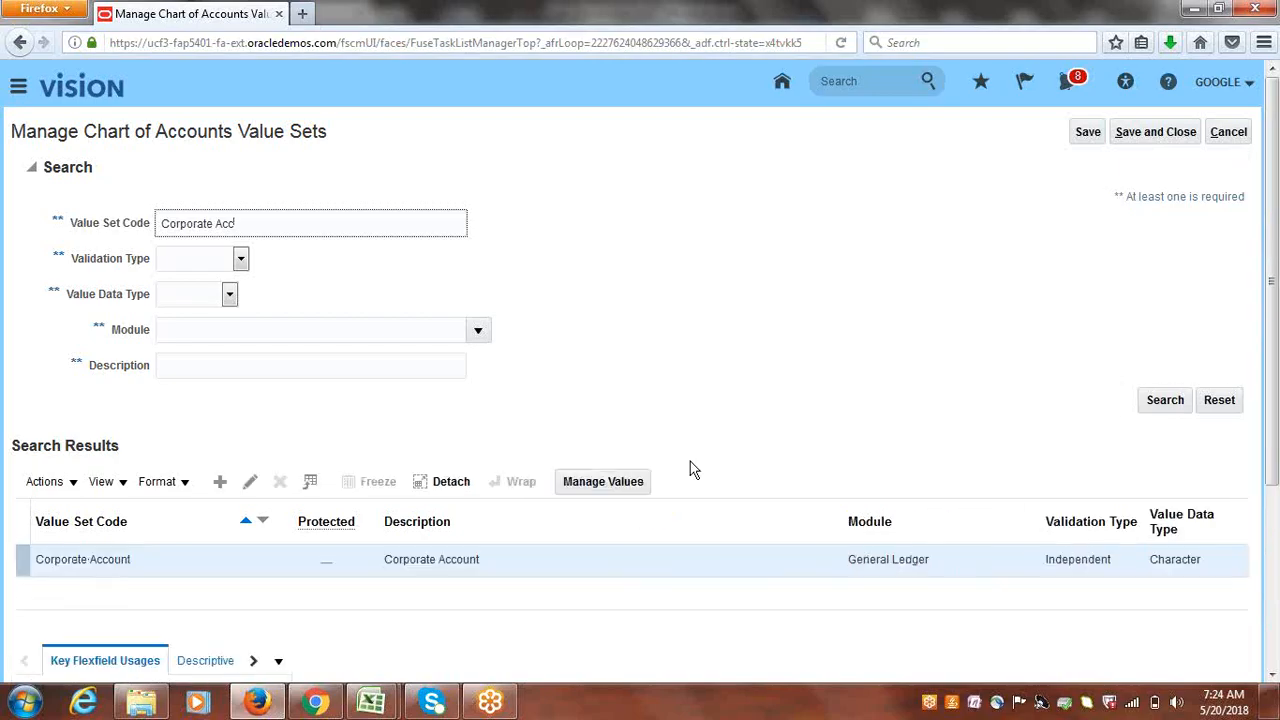
{"action": "left_click_drag", "start_coordinate": [1277, 255], "coordinate": [1266, 286]}
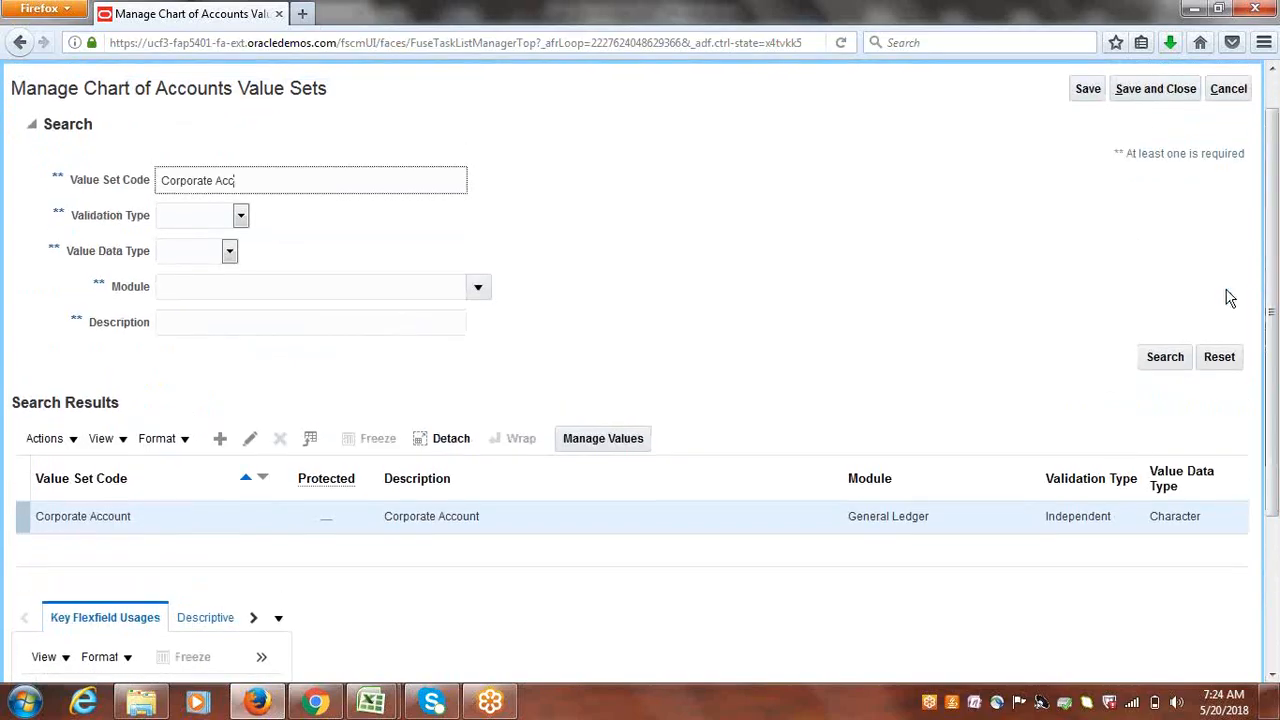
{"action": "left_click", "coordinate": [594, 452]}
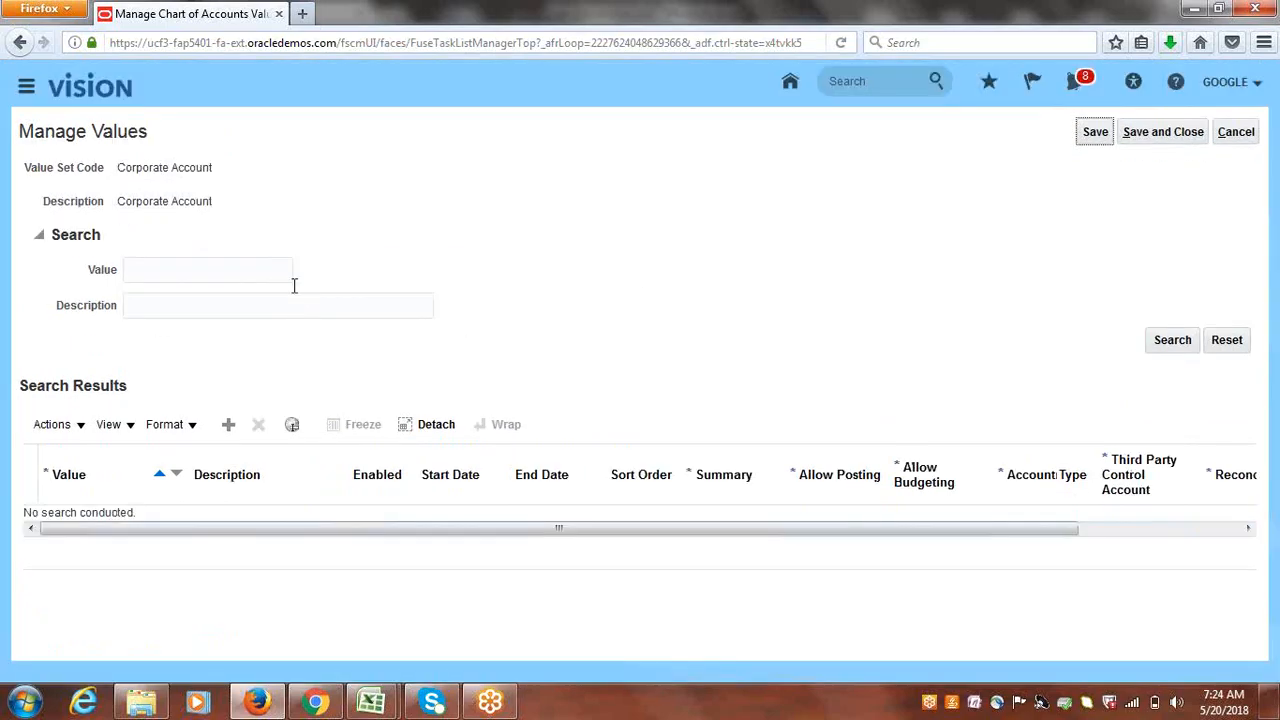
- Filter values by 'Accounts R', set 12101's Financial Category to Accounts receivable, and save
{"action": "left_click", "coordinate": [292, 308]}
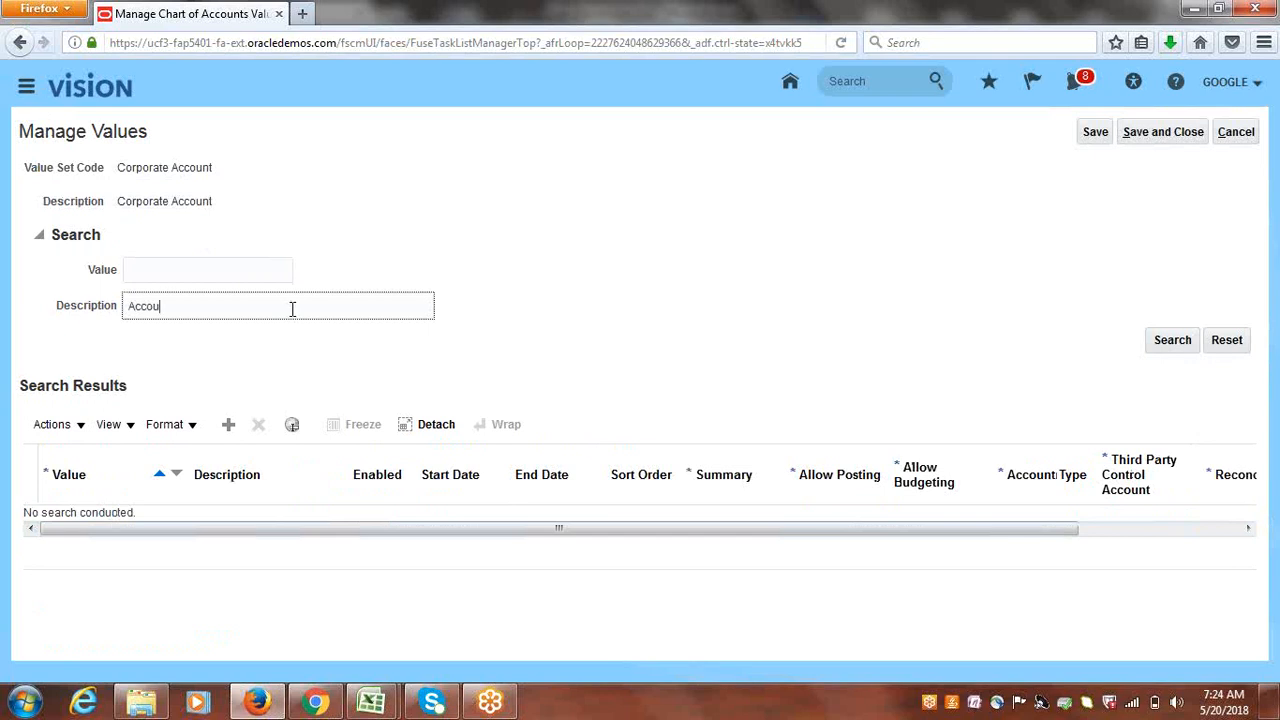
{"action": "type", "text": "Accounts Rece"}
{"action": "key", "text": "Return"}
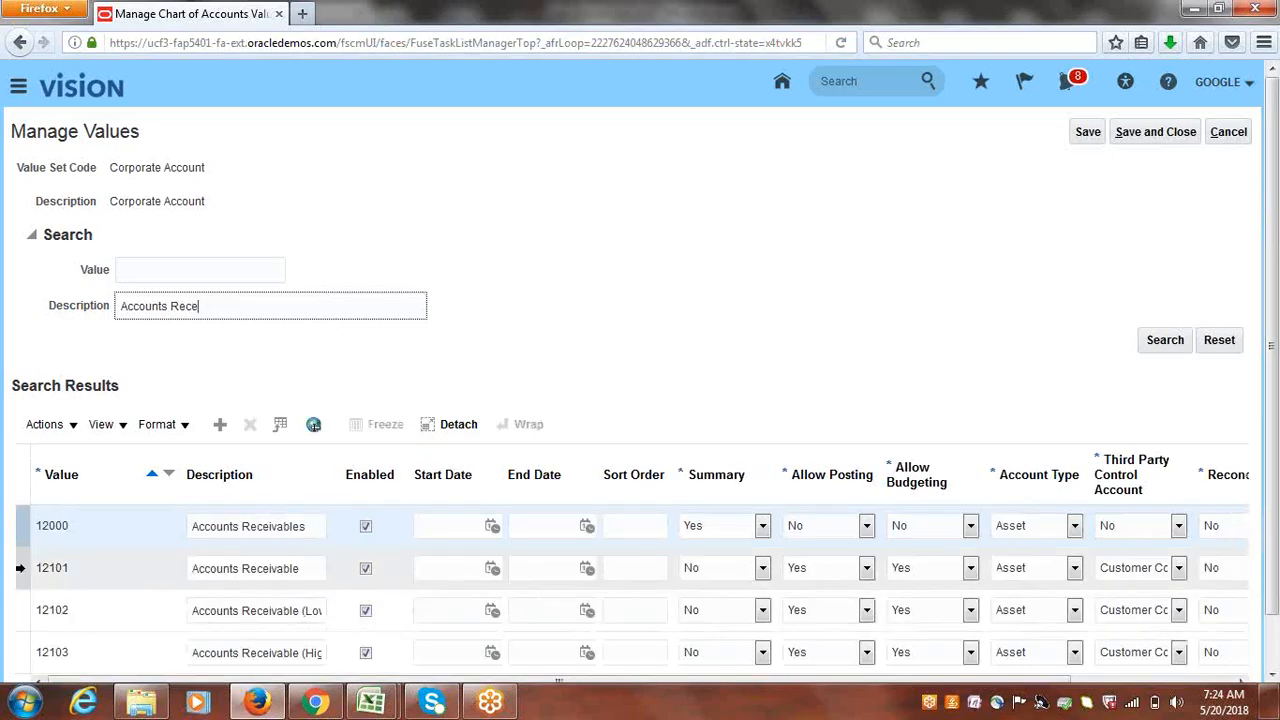
{"action": "left_click", "coordinate": [19, 567]}
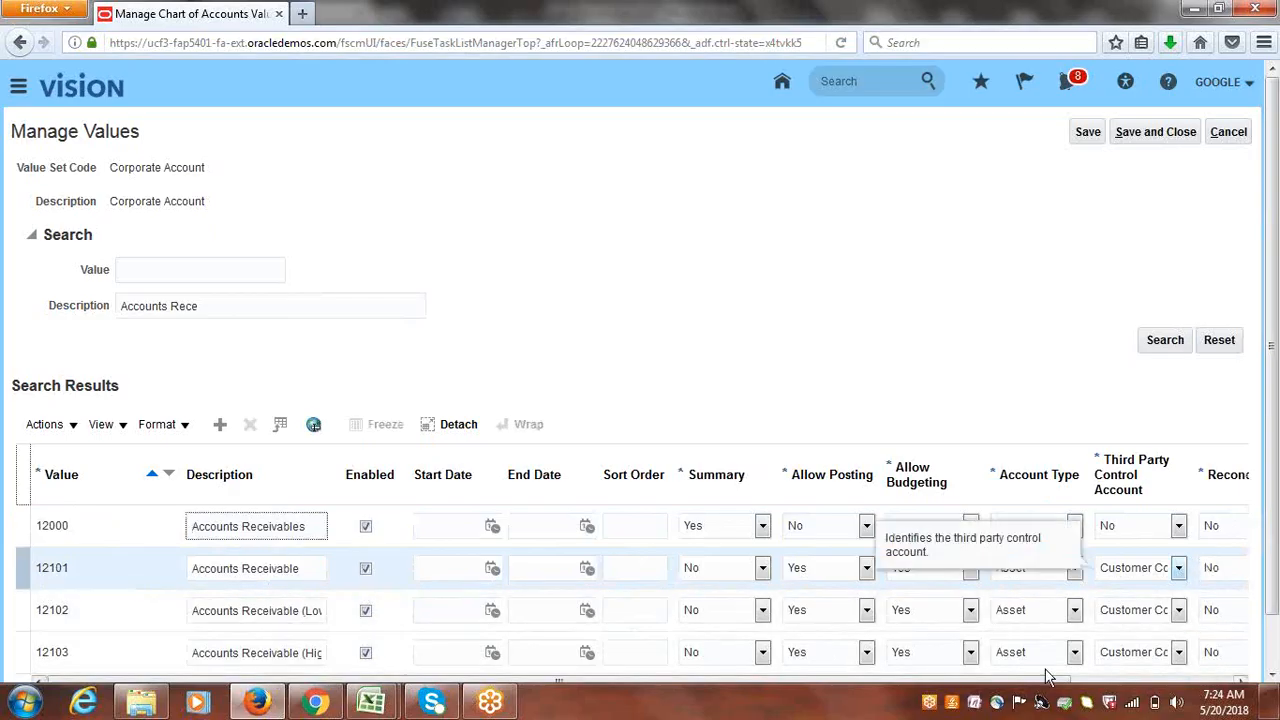
{"action": "left_click", "coordinate": [1017, 681]}
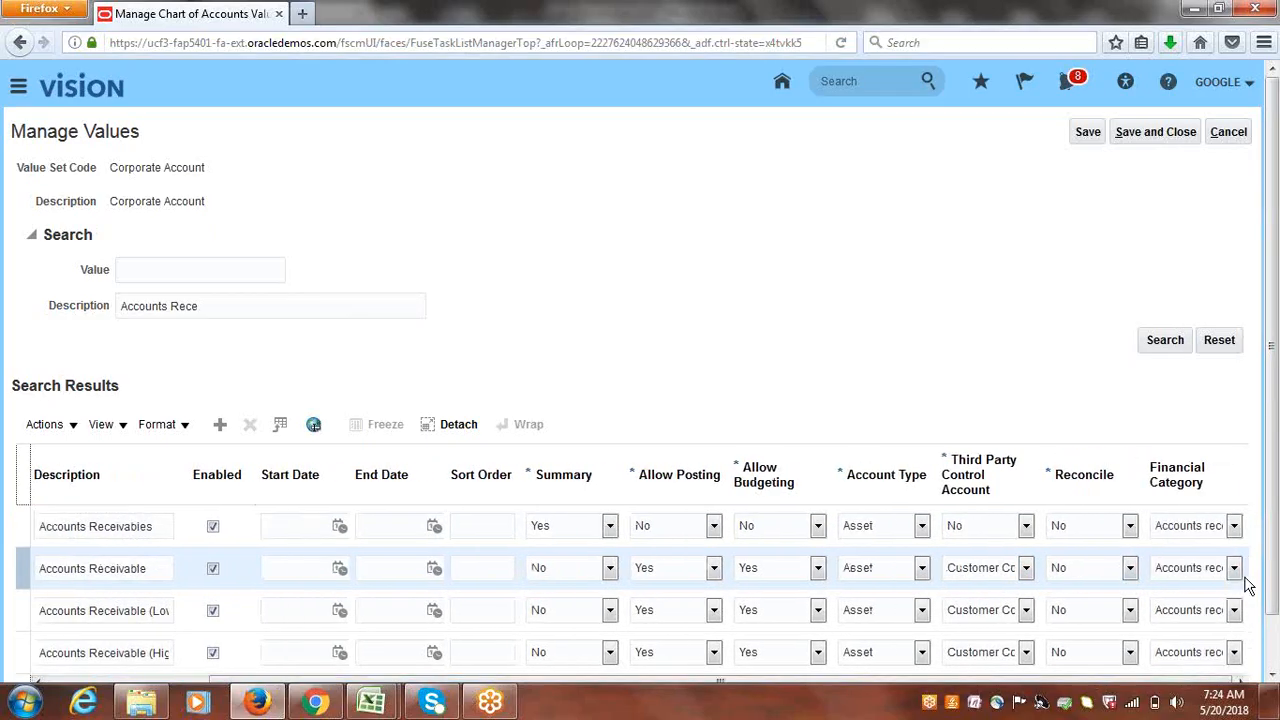
{"action": "left_click", "coordinate": [1236, 568]}
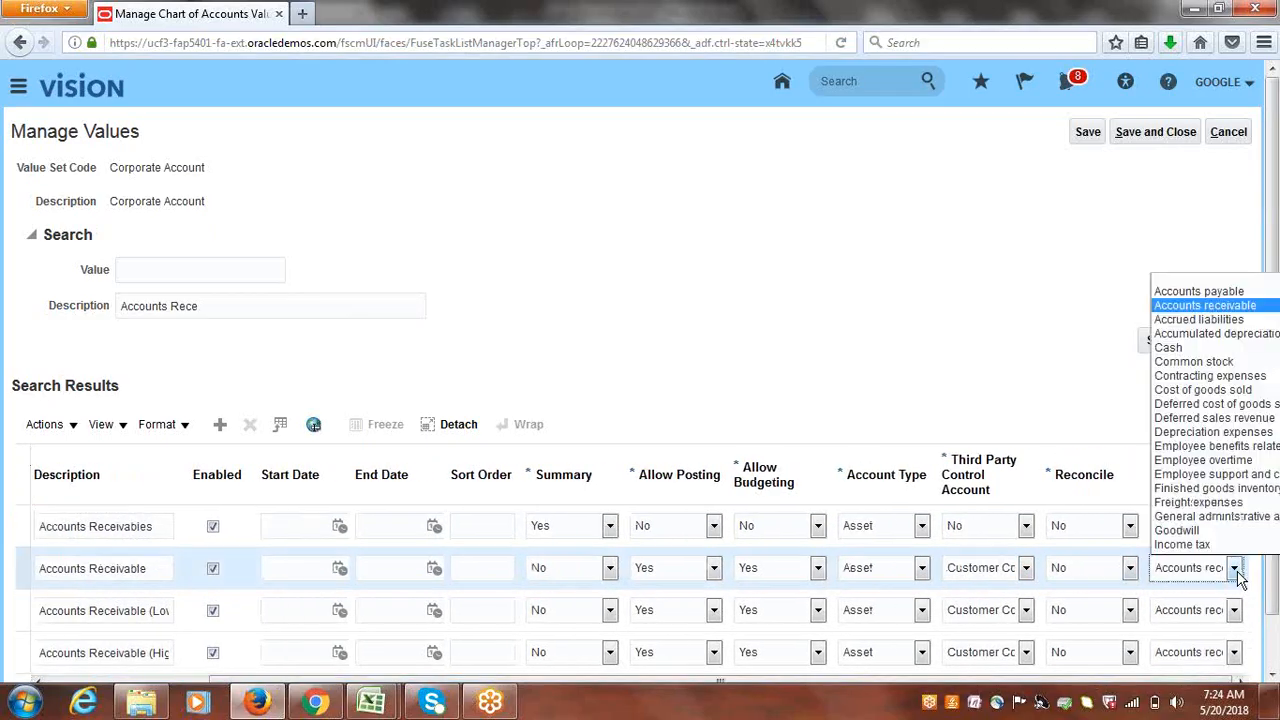
{"action": "left_click", "coordinate": [1190, 312]}
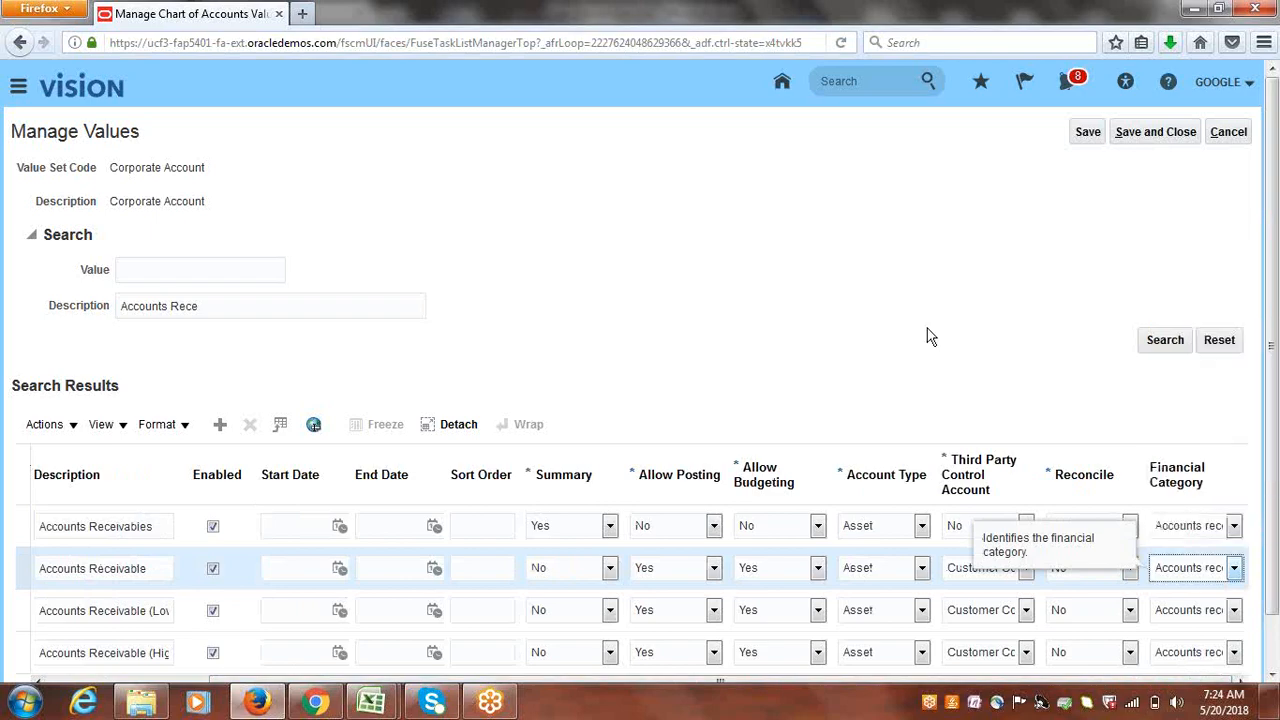
{"action": "left_click", "coordinate": [1178, 131]}
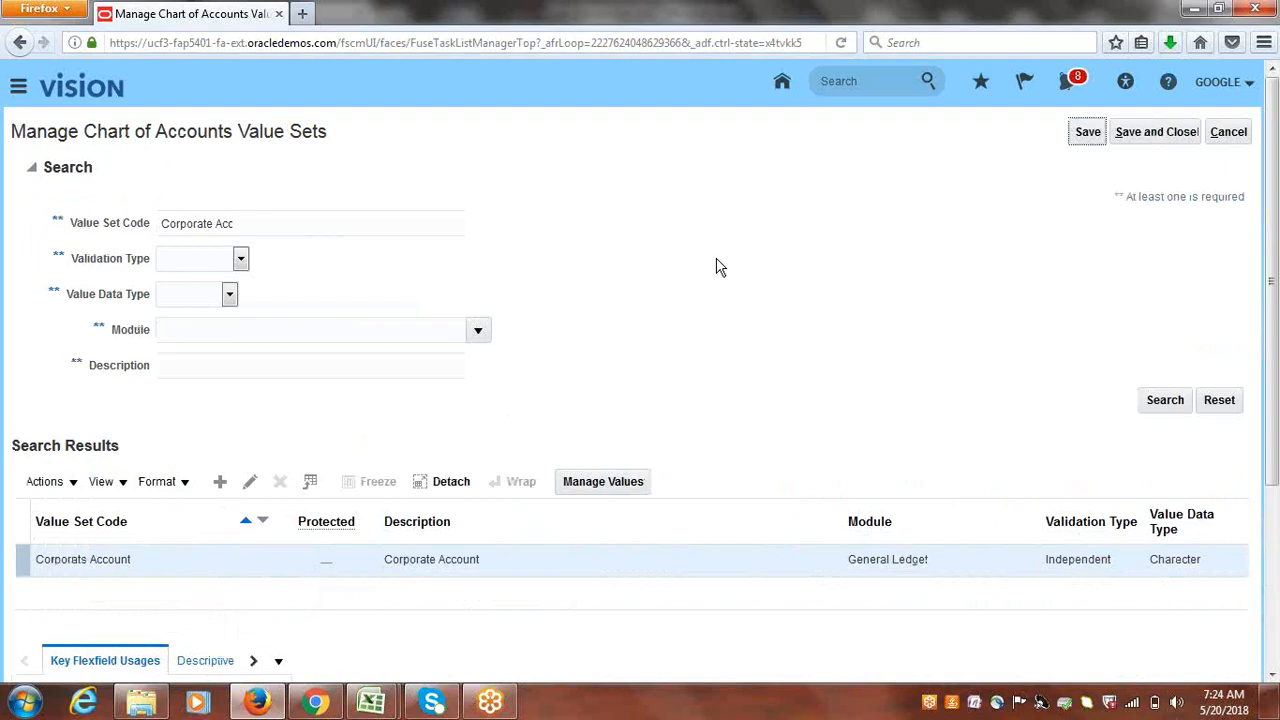
{"action": "left_click", "coordinate": [1170, 140]}
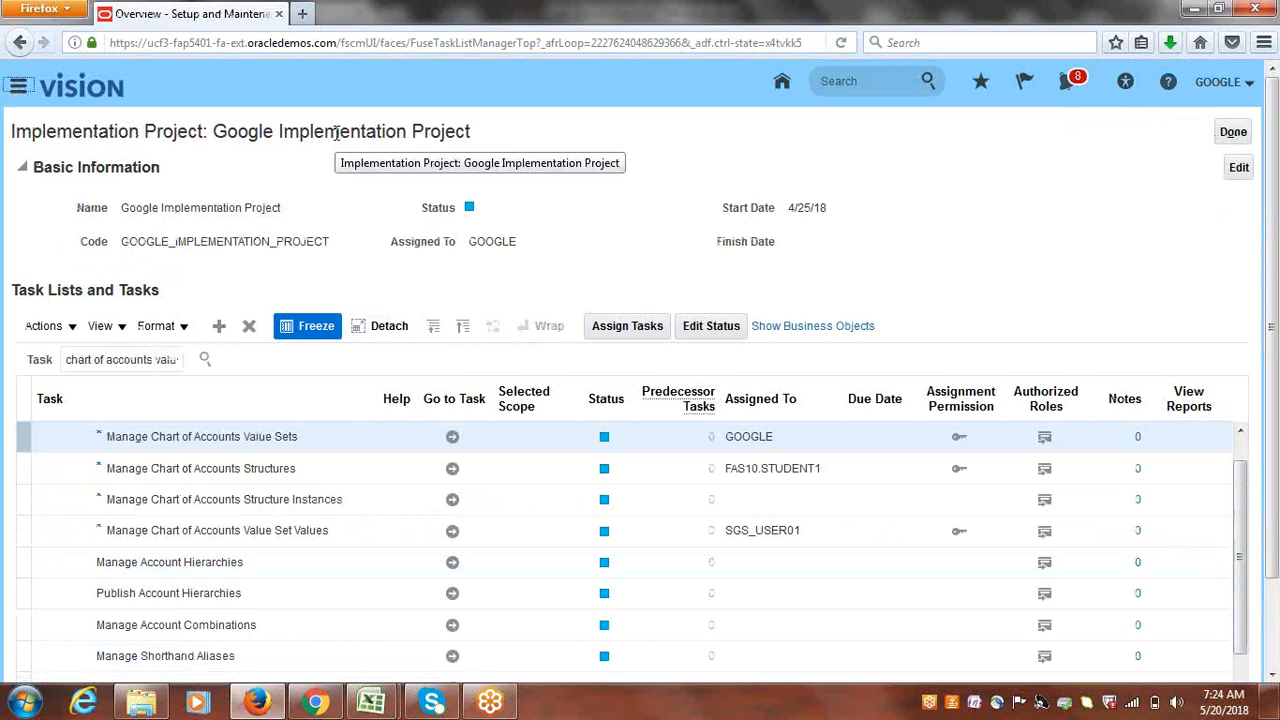
- Go to Scheduled Processes and start scheduling a new process
{"action": "left_click", "coordinate": [883, 480]}
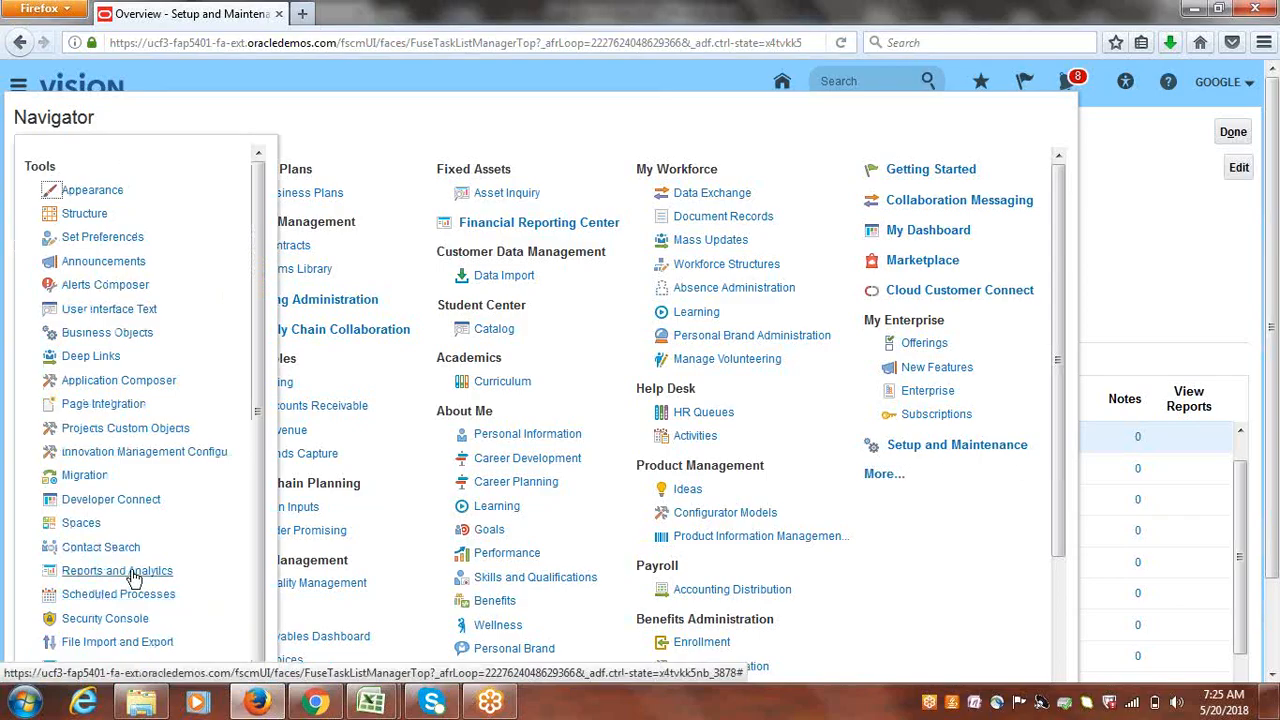
{"action": "left_click", "coordinate": [95, 595]}
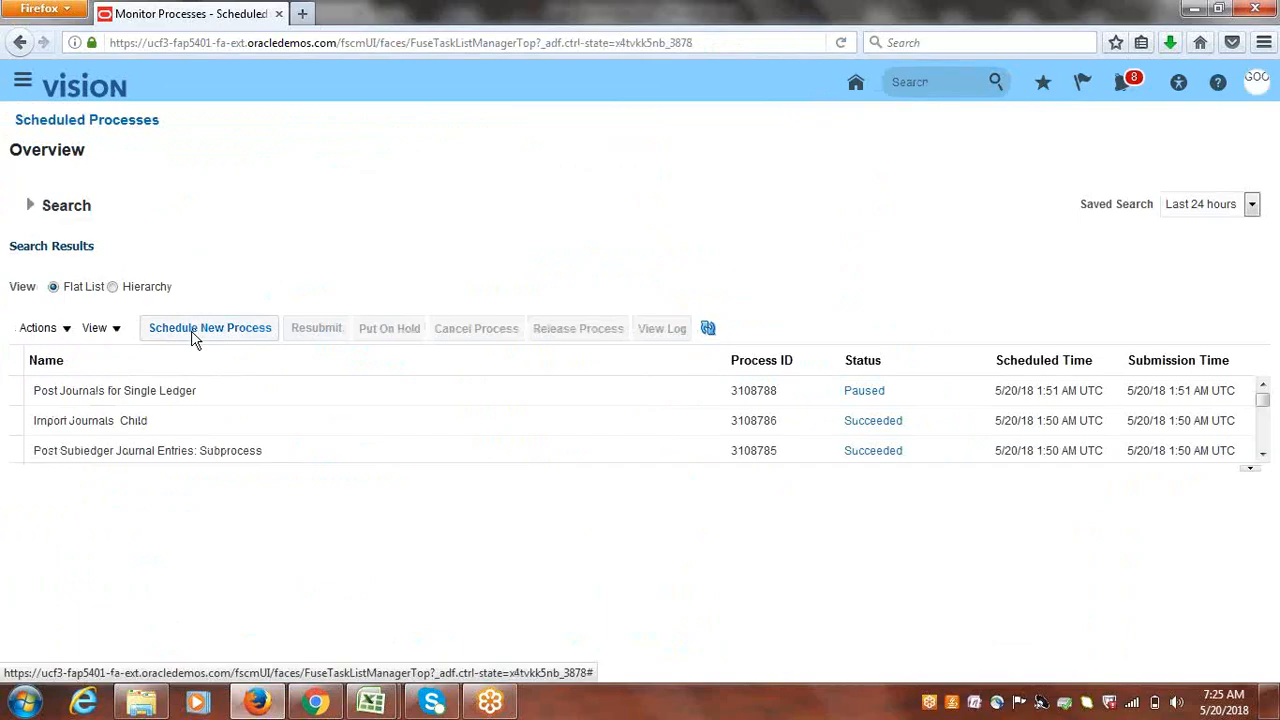
{"action": "left_click", "coordinate": [195, 334]}
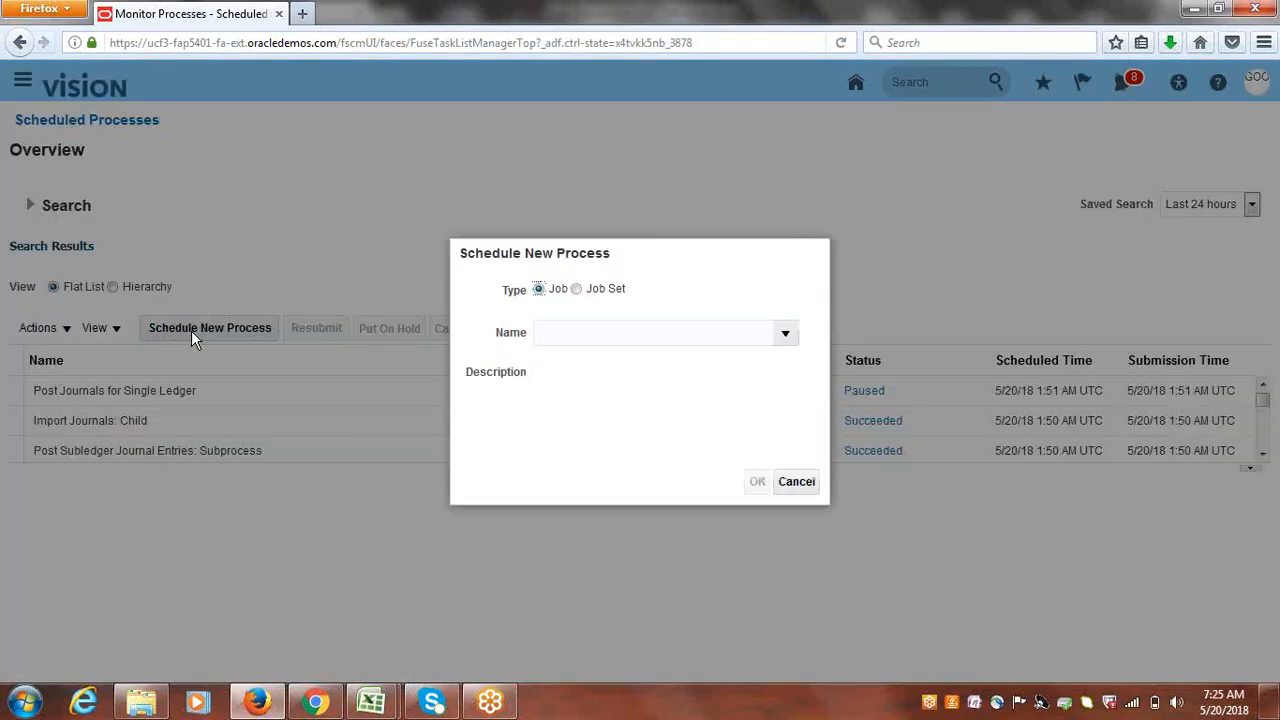
- Search reconciliation processes and select Prepare Receivables to General Ledger Reconciliation
{"action": "left_click", "coordinate": [657, 331]}
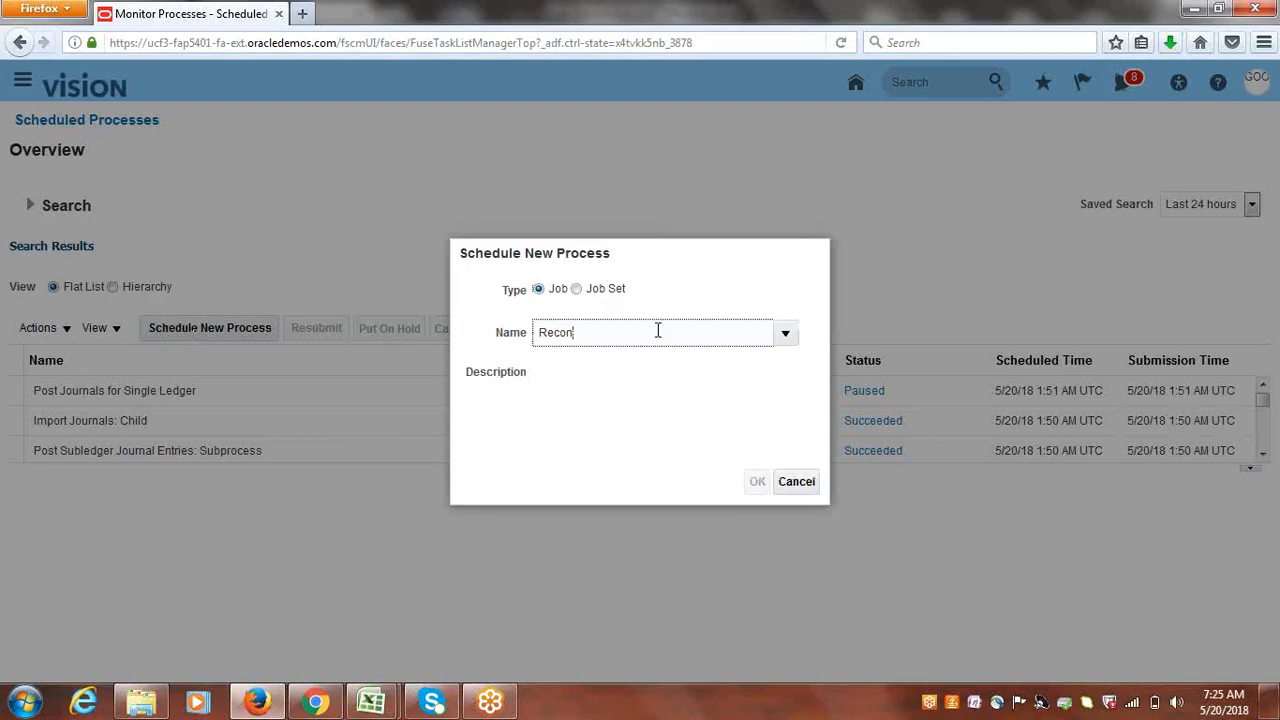
{"action": "key", "text": "Tab"}
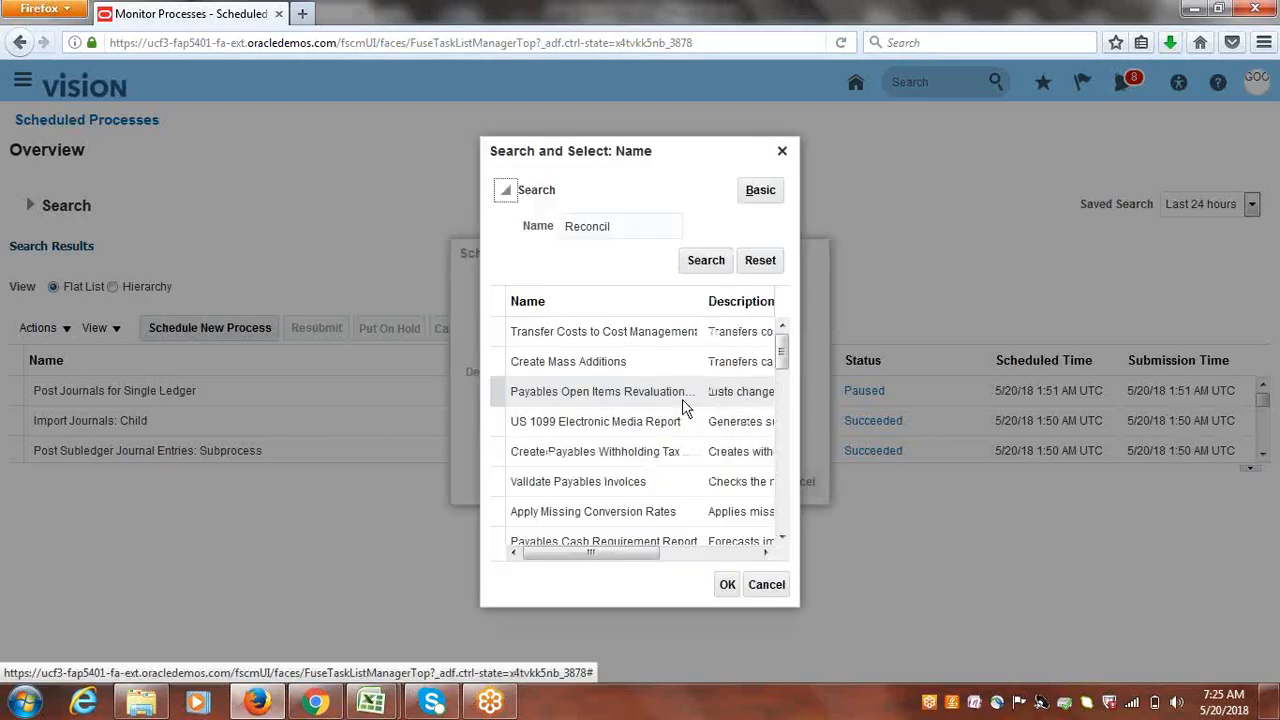
{"action": "left_click", "coordinate": [705, 265]}
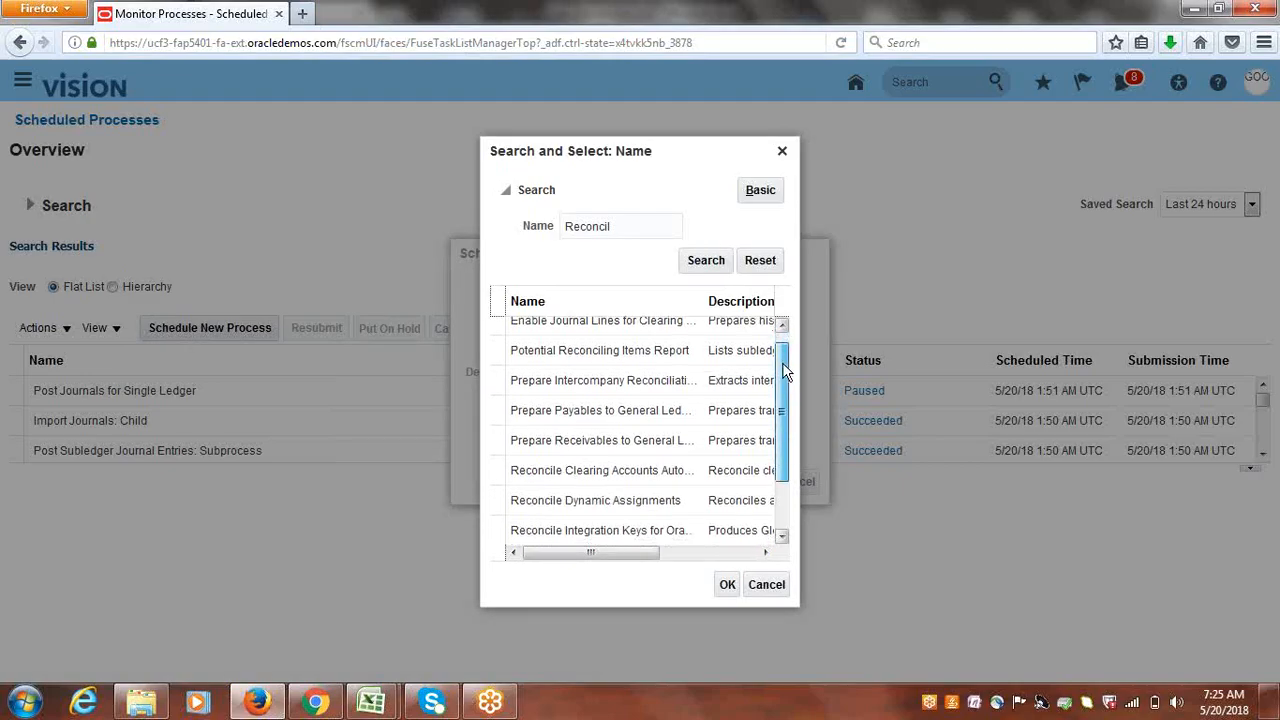
{"action": "scroll", "coordinate": [784, 368], "scroll_direction": "down", "scroll_amount": 1}
{"action": "left_click", "coordinate": [576, 428]}
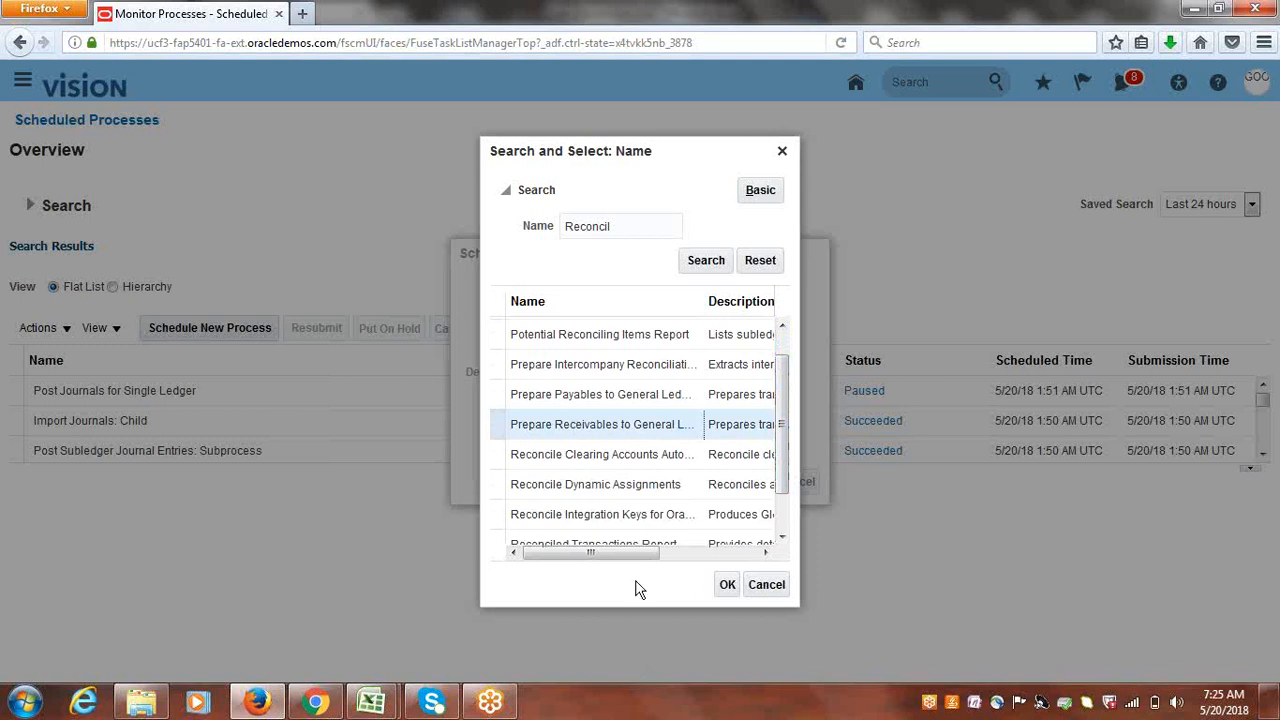
{"action": "left_click", "coordinate": [727, 590]}
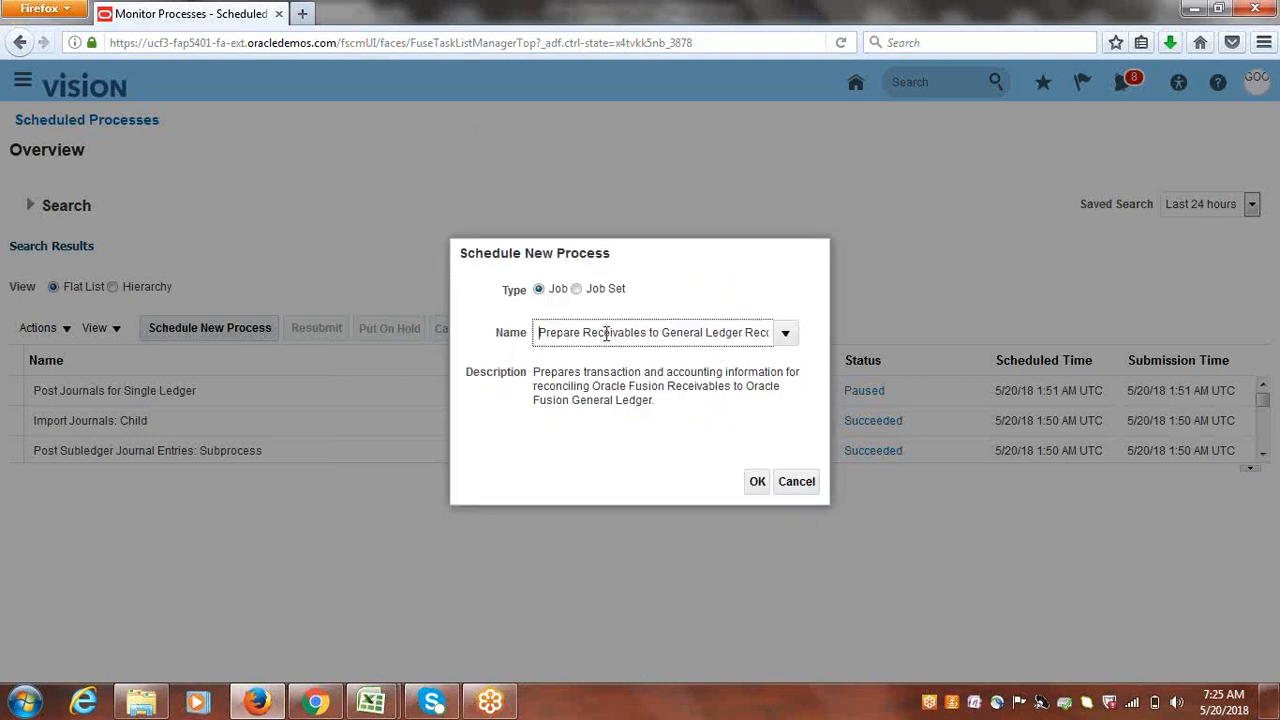
{"action": "left_click", "coordinate": [757, 481]}
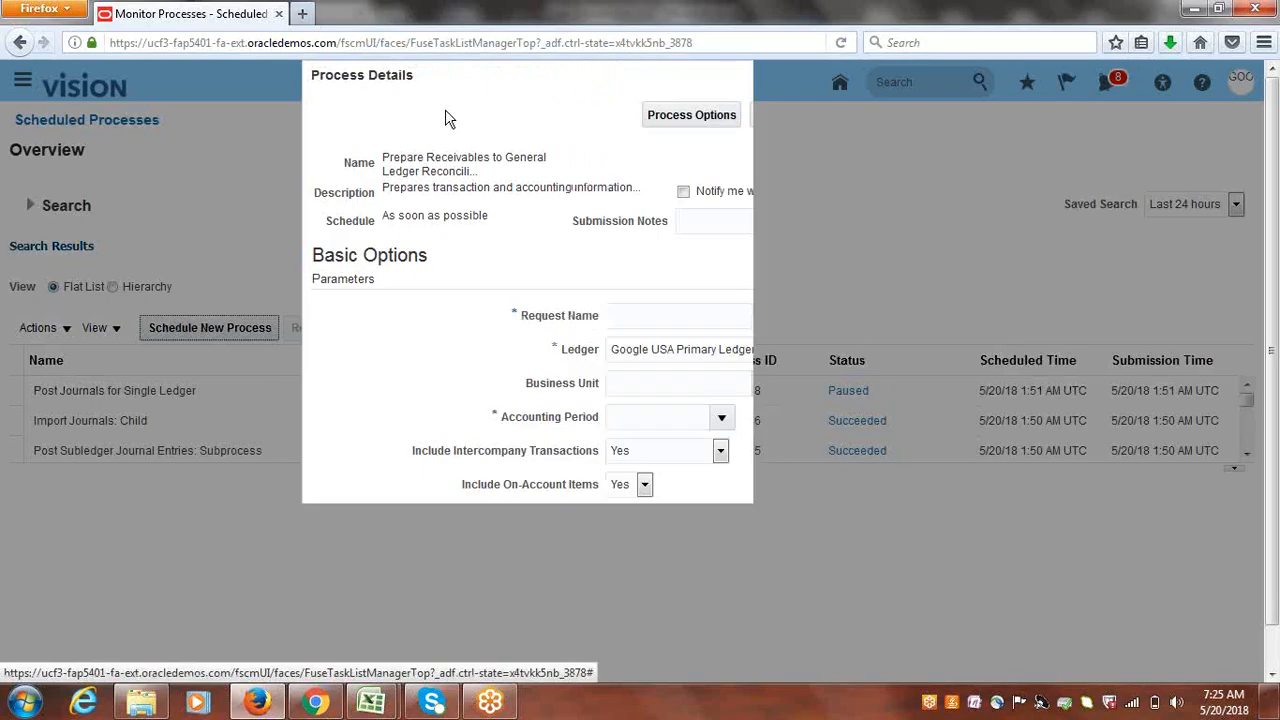
- Enter request name RMAY18 with Google US Business Unit and accounting period May-18
{"action": "left_click", "coordinate": [639, 317]}
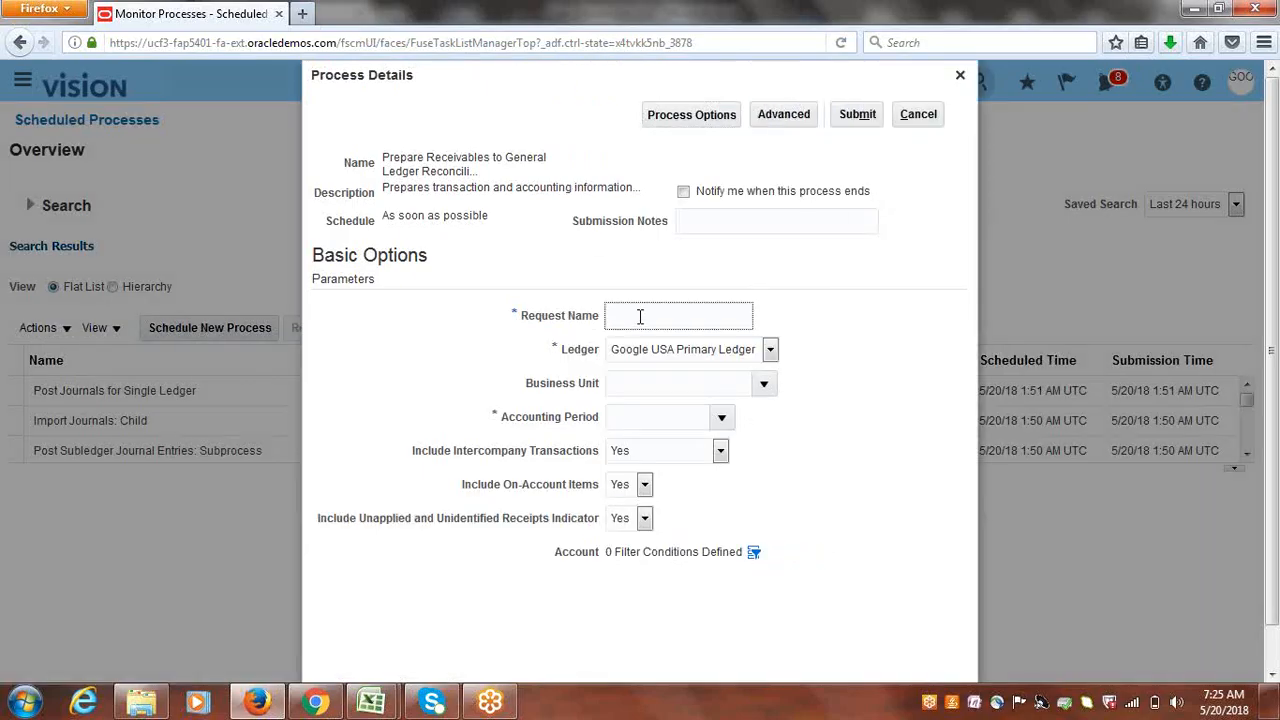
{"action": "type", "text": "A"}
{"action": "key", "text": "BackSpace"}
{"action": "type", "text": "RMAY-18"}
{"action": "key", "text": "Tab"}
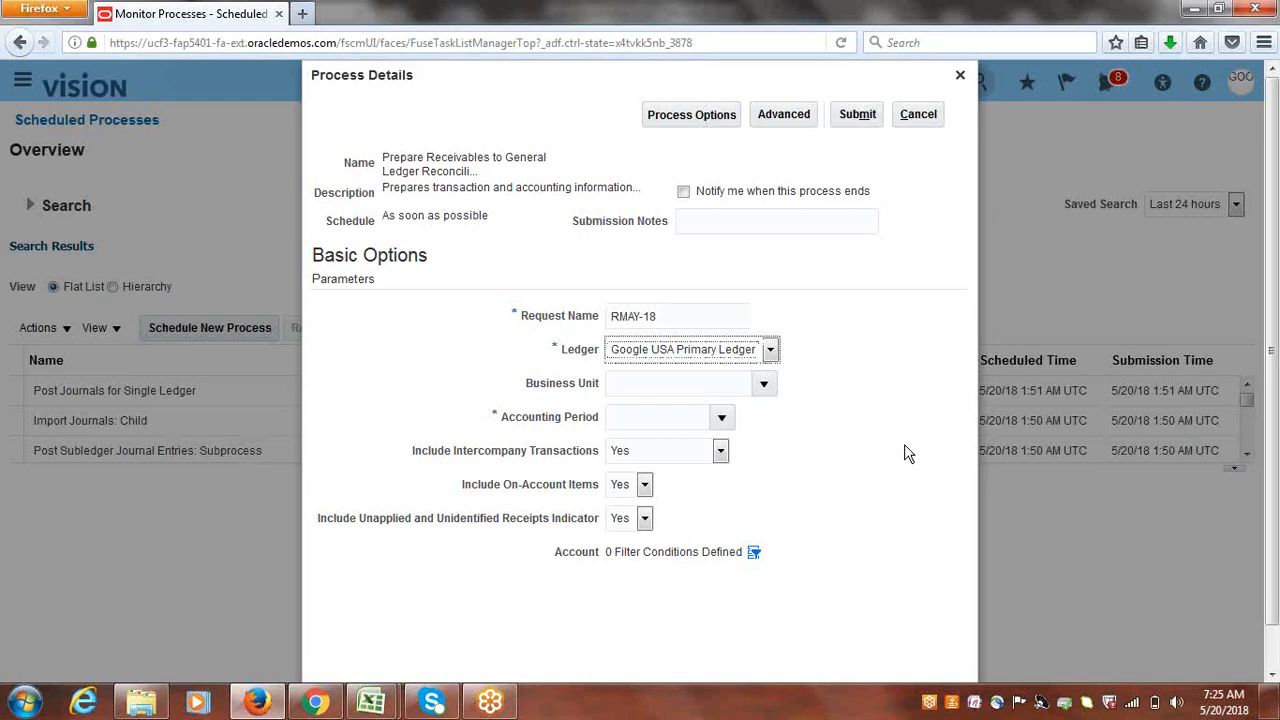
{"action": "left_click", "coordinate": [766, 383]}
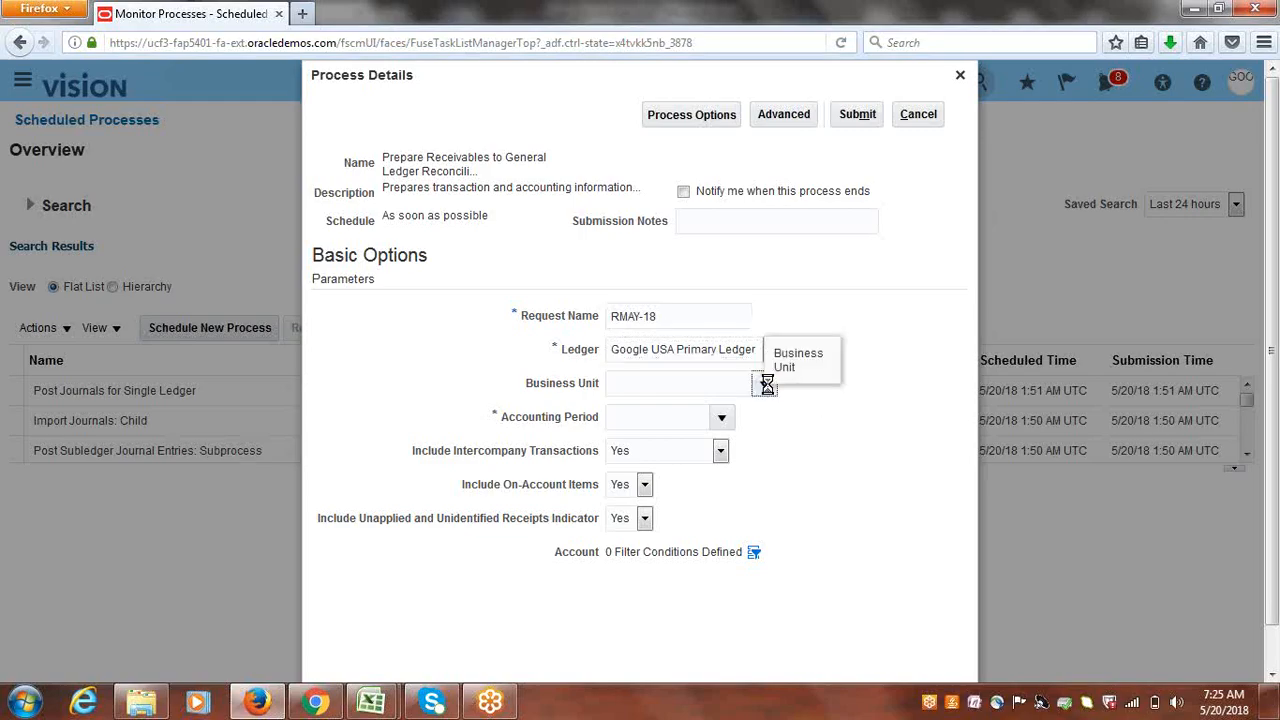
{"action": "left_click", "coordinate": [723, 414]}
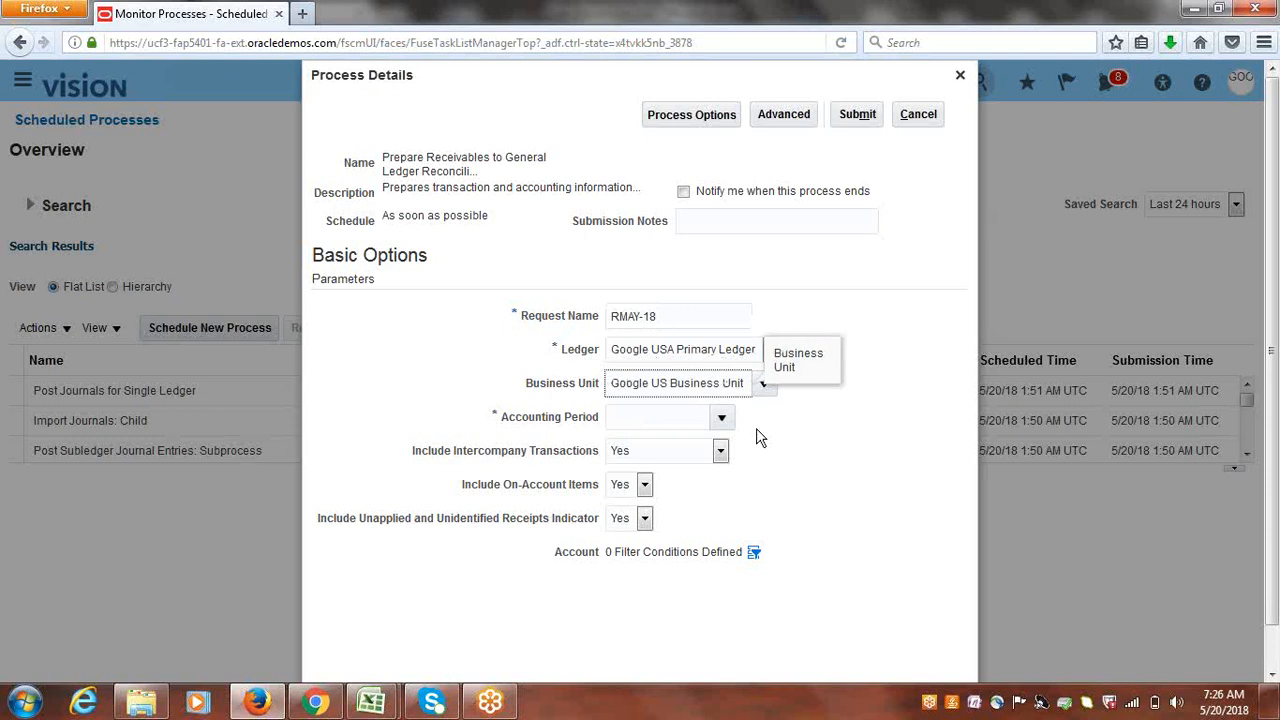
{"action": "left_click", "coordinate": [722, 417]}
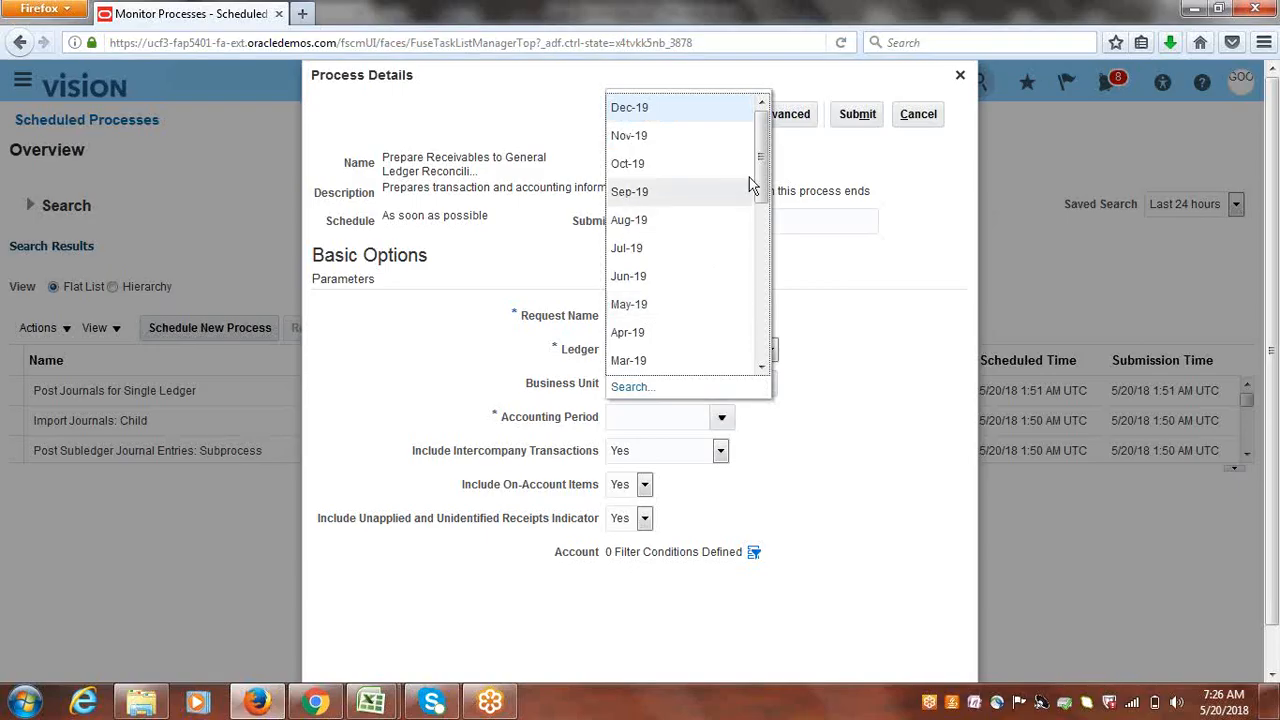
{"action": "left_click_drag", "start_coordinate": [757, 184], "coordinate": [766, 286]}
{"action": "left_click", "coordinate": [648, 360]}
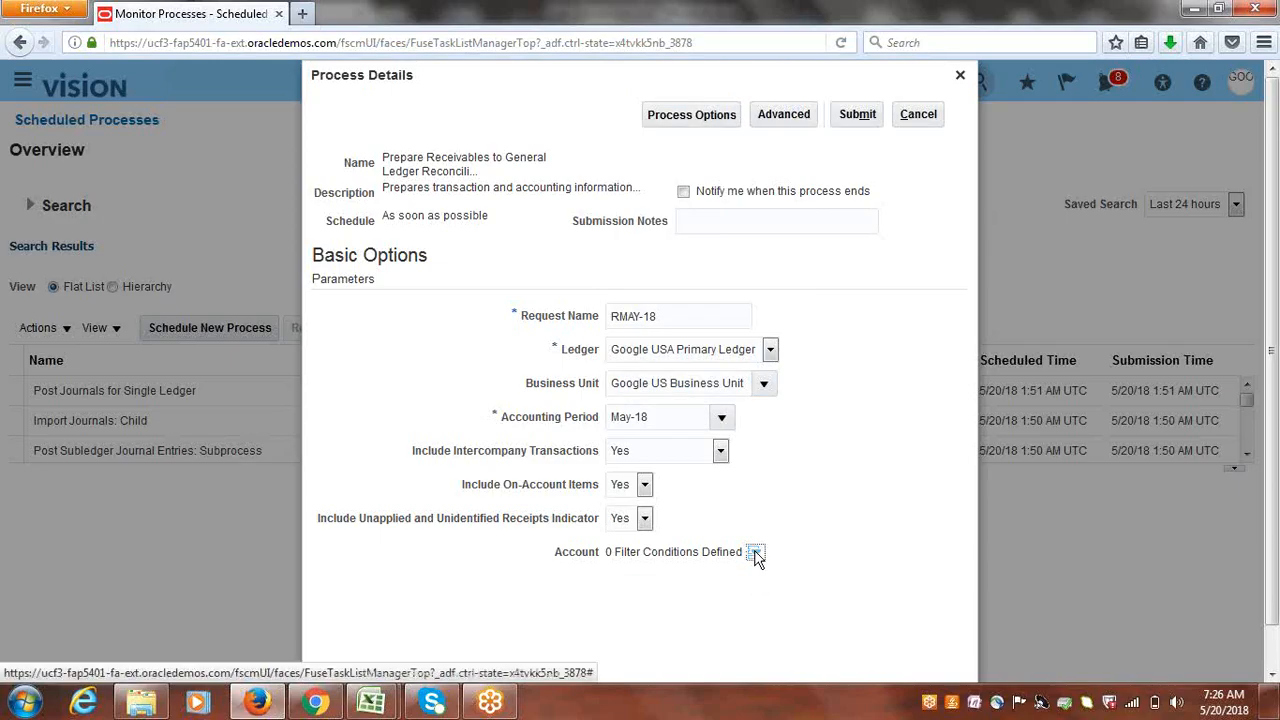
- Add an Account filter for 12101 Accounts Receivable and submit the process
{"action": "left_click", "coordinate": [755, 553]}
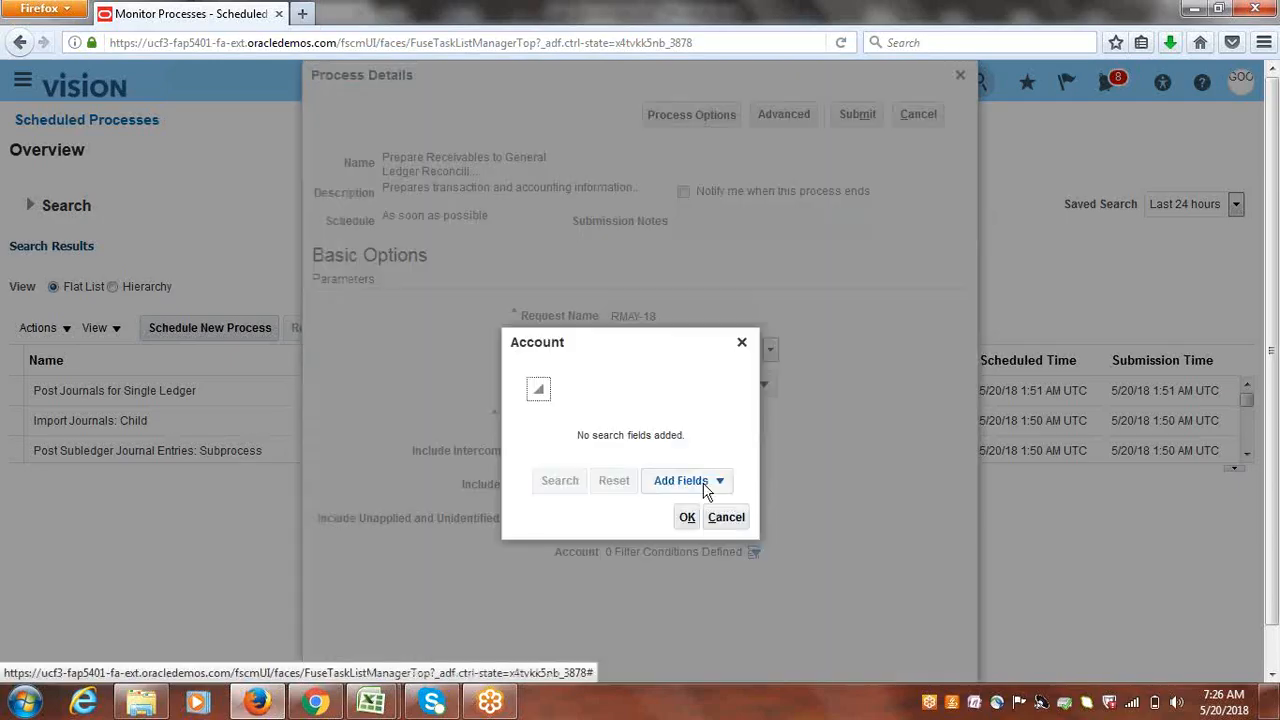
{"action": "left_click", "coordinate": [719, 483]}
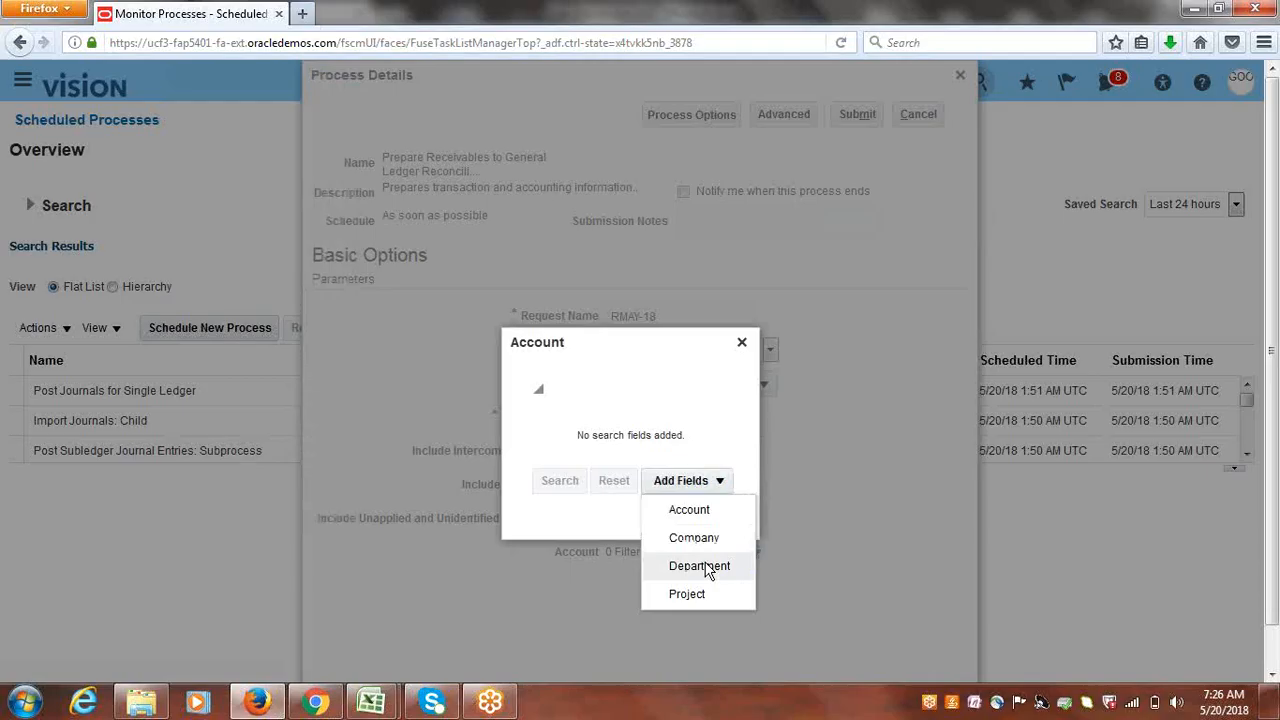
{"action": "left_click", "coordinate": [694, 510]}
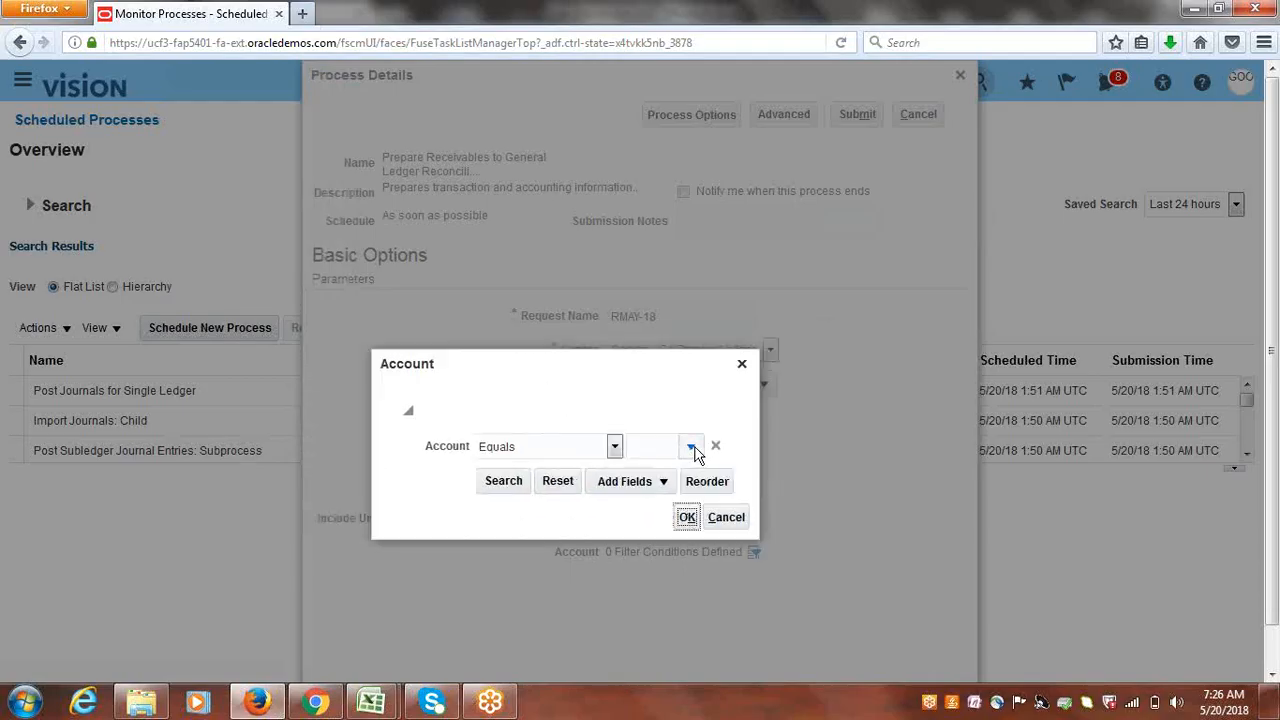
{"action": "left_click", "coordinate": [692, 448]}
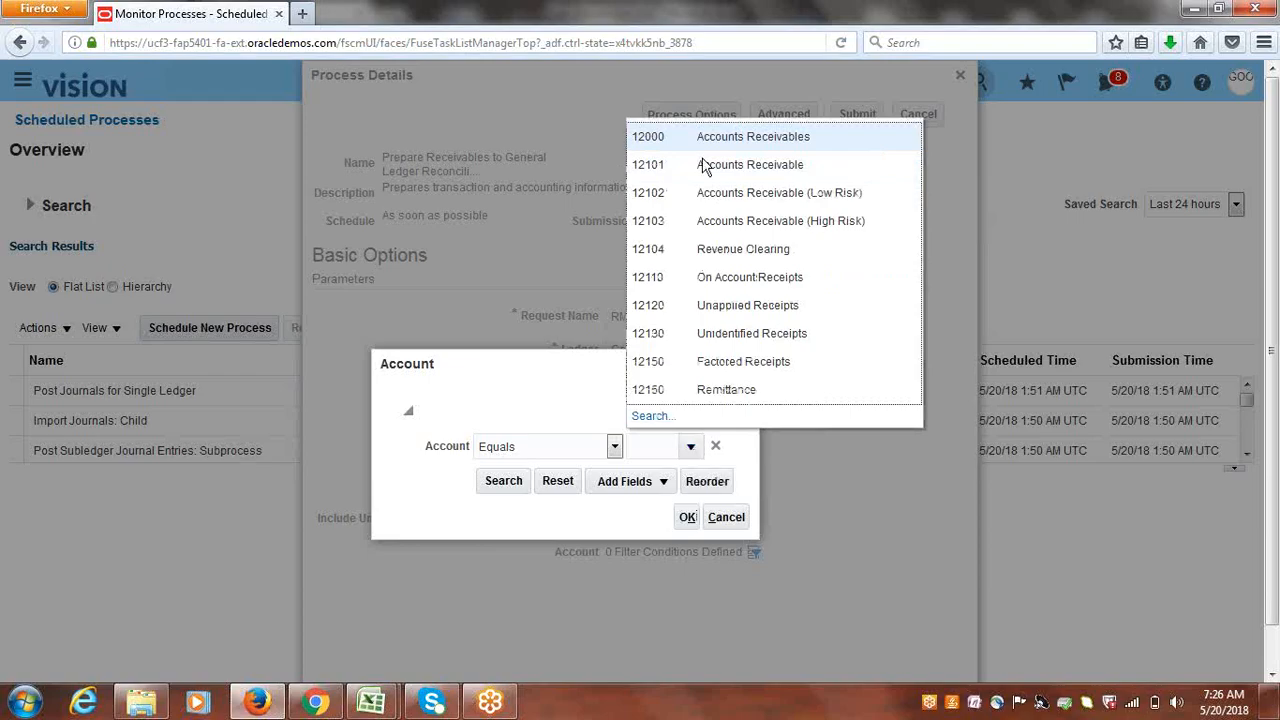
{"action": "left_click", "coordinate": [666, 164]}
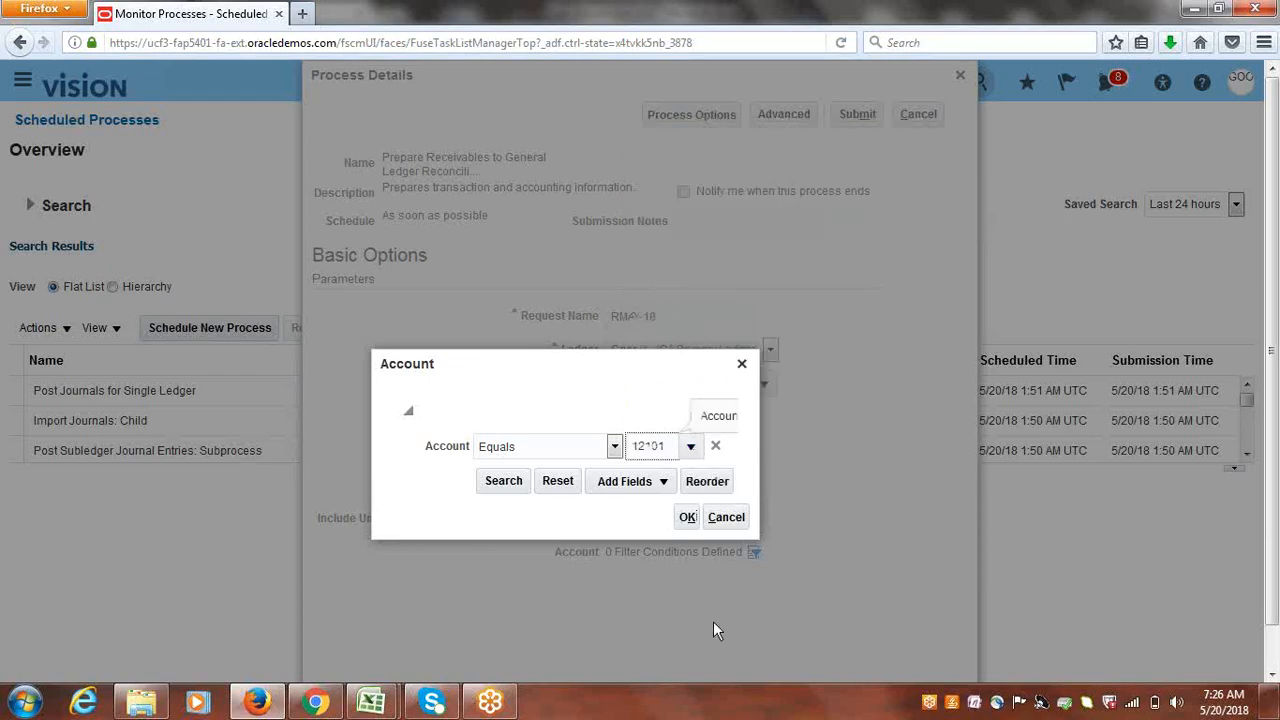
{"action": "left_click", "coordinate": [688, 517]}
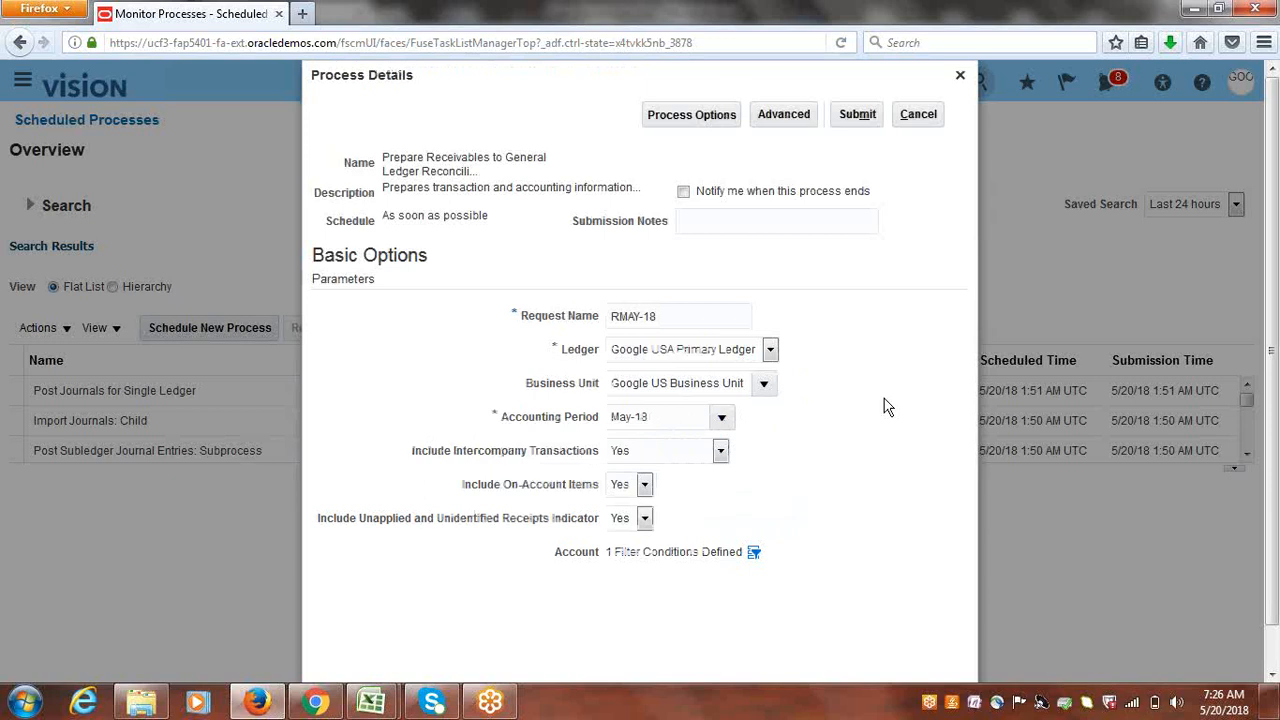
{"action": "left_click", "coordinate": [862, 118]}
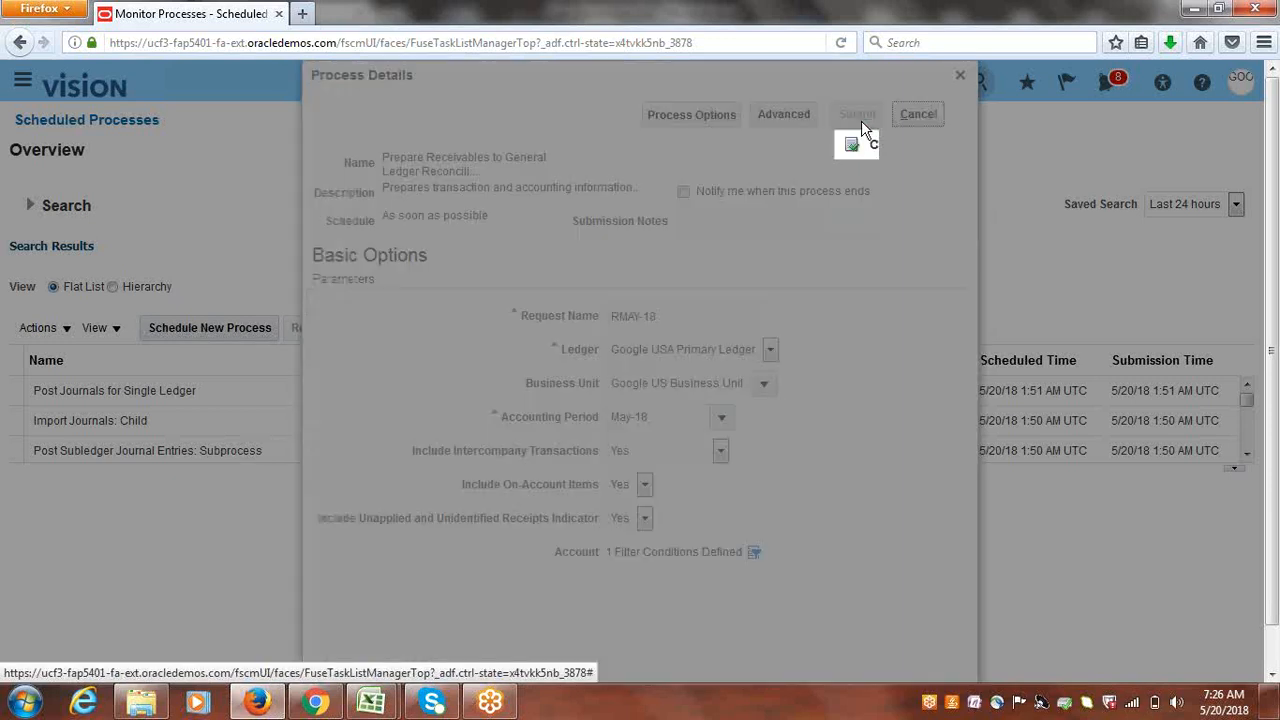
{"action": "left_click", "coordinate": [855, 246]}
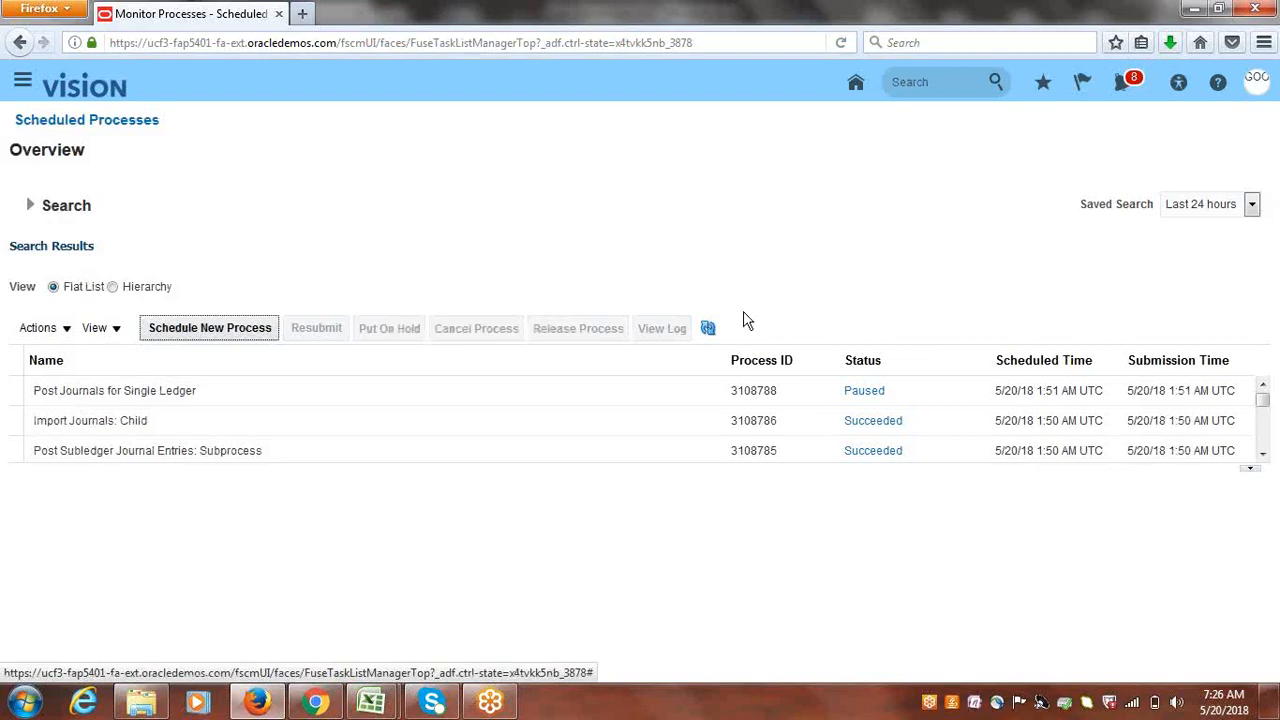
- Refresh the process list until reconciliation subprocesses, including 3109194, read Succeeded
{"action": "left_click", "coordinate": [708, 329]}
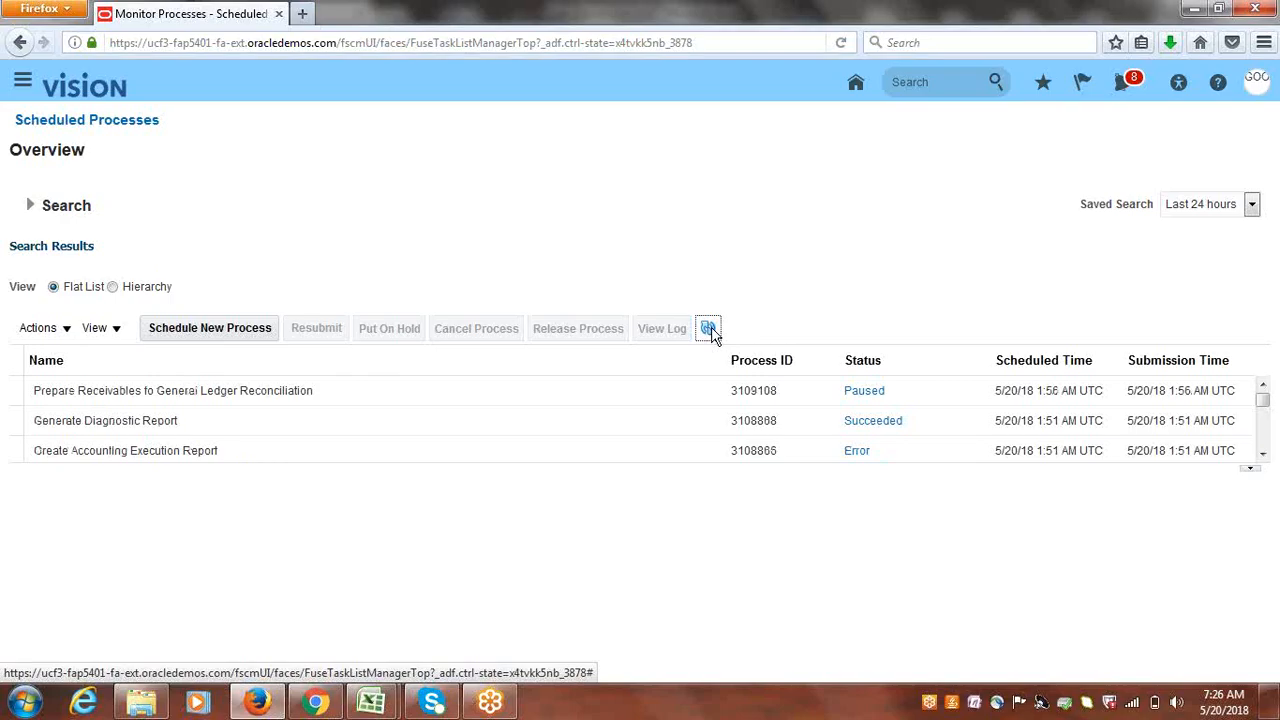
{"action": "left_click", "coordinate": [709, 331]}
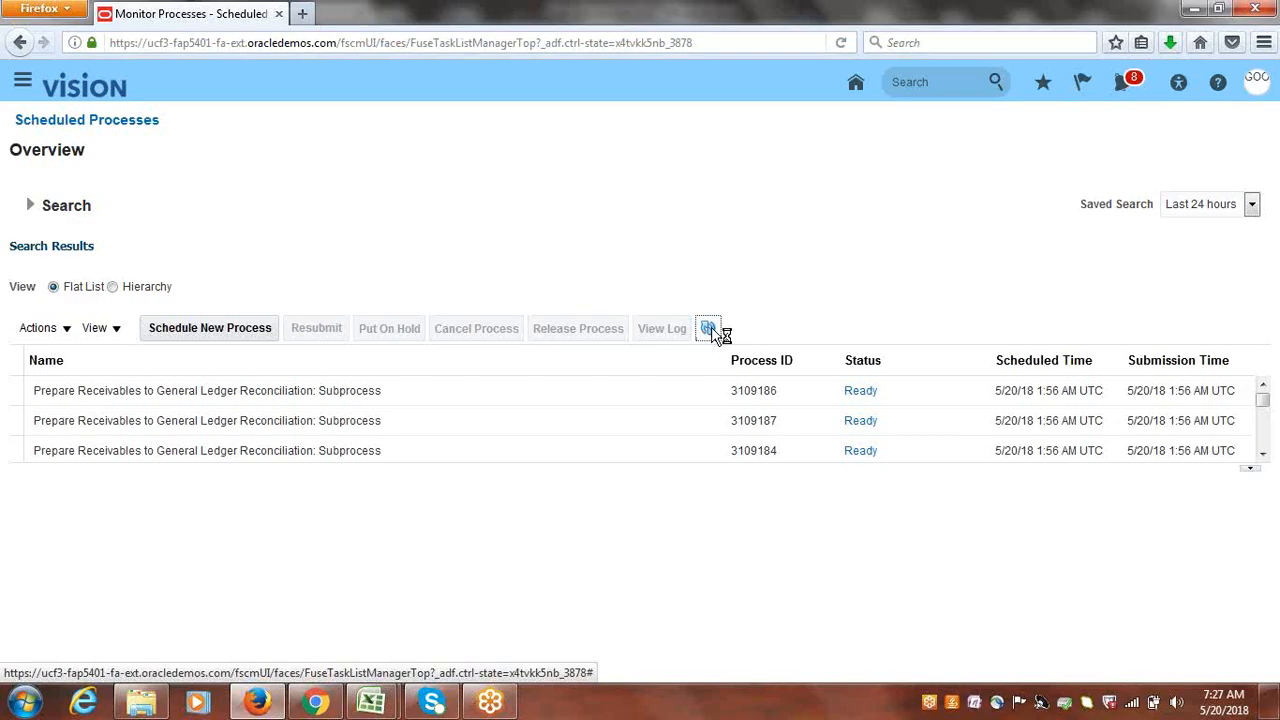
{"action": "left_click", "coordinate": [710, 330]}
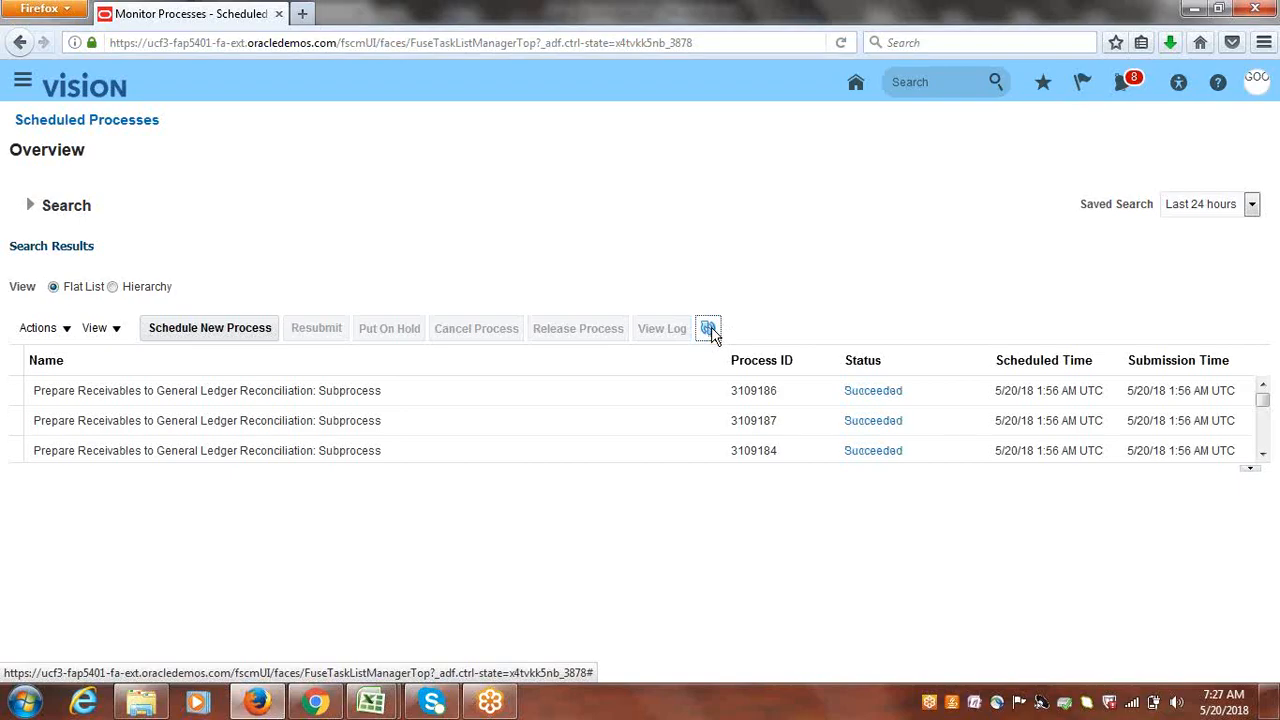
{"action": "left_click", "coordinate": [709, 330]}
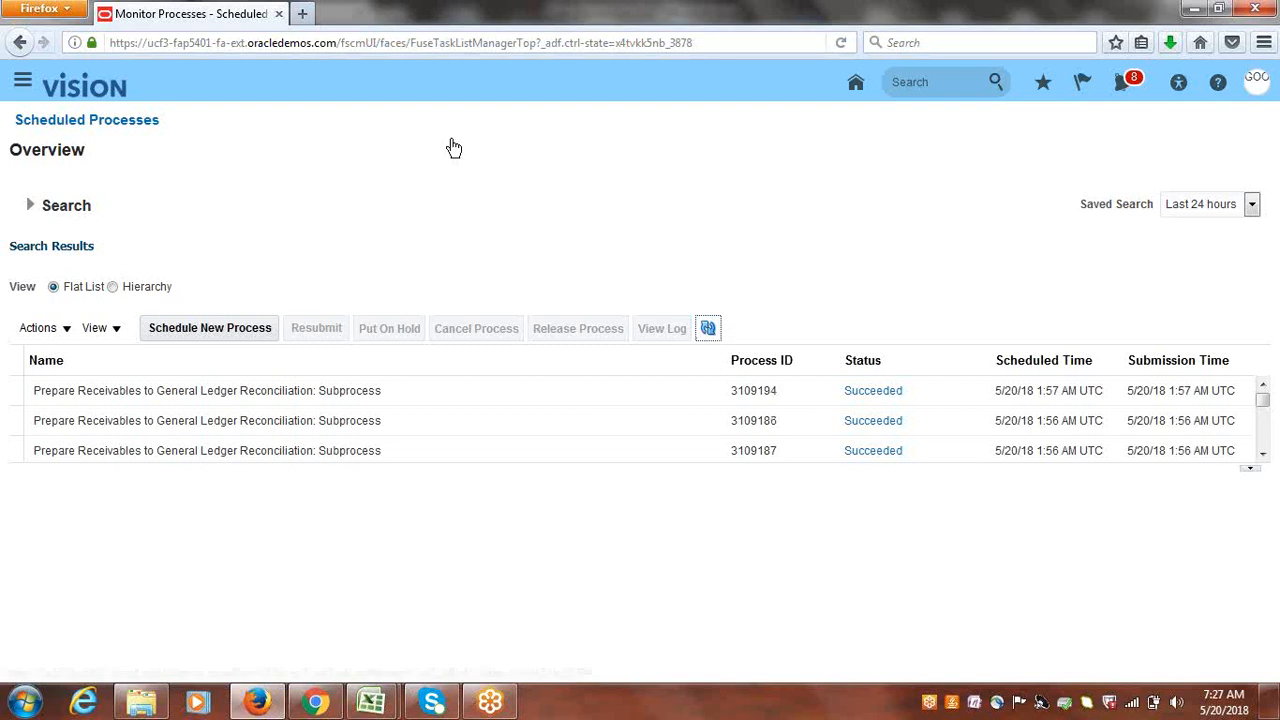
{"action": "left_click", "coordinate": [21, 79]}
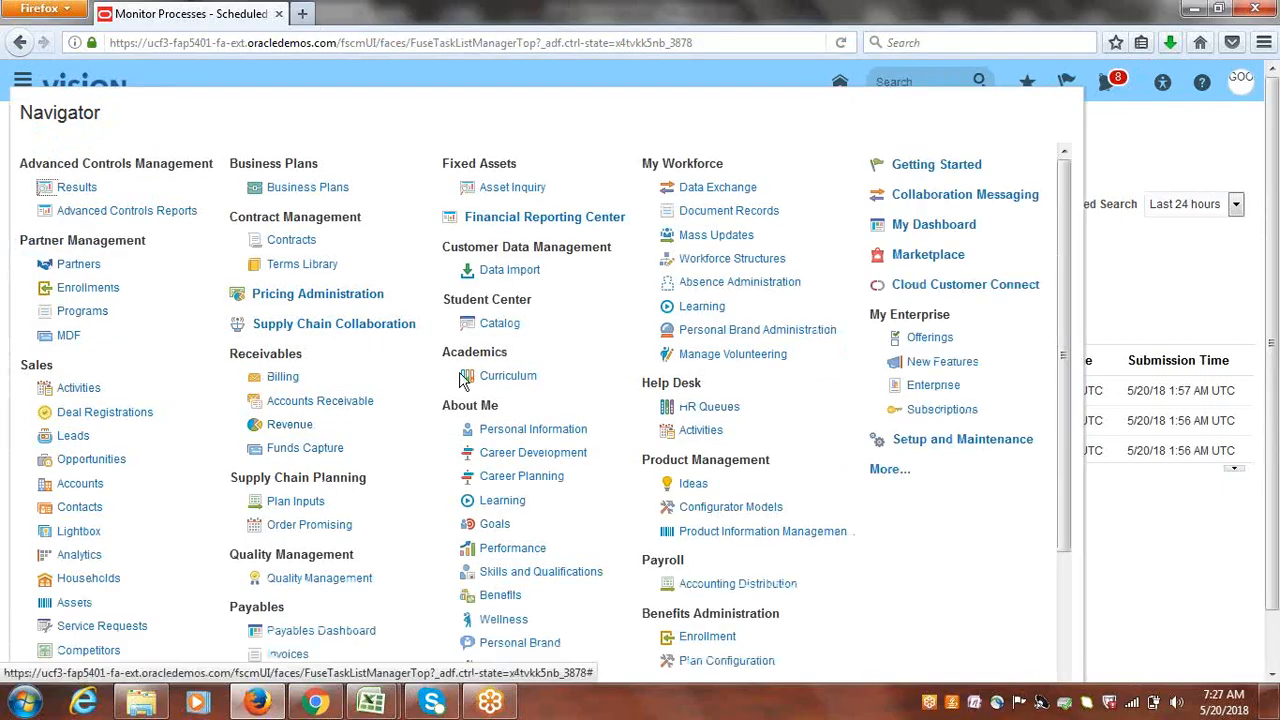
- Open Receivables to Ledger Reconciliation from the Accounts Receivable work area's Accounting tasks
{"action": "left_click", "coordinate": [322, 401]}
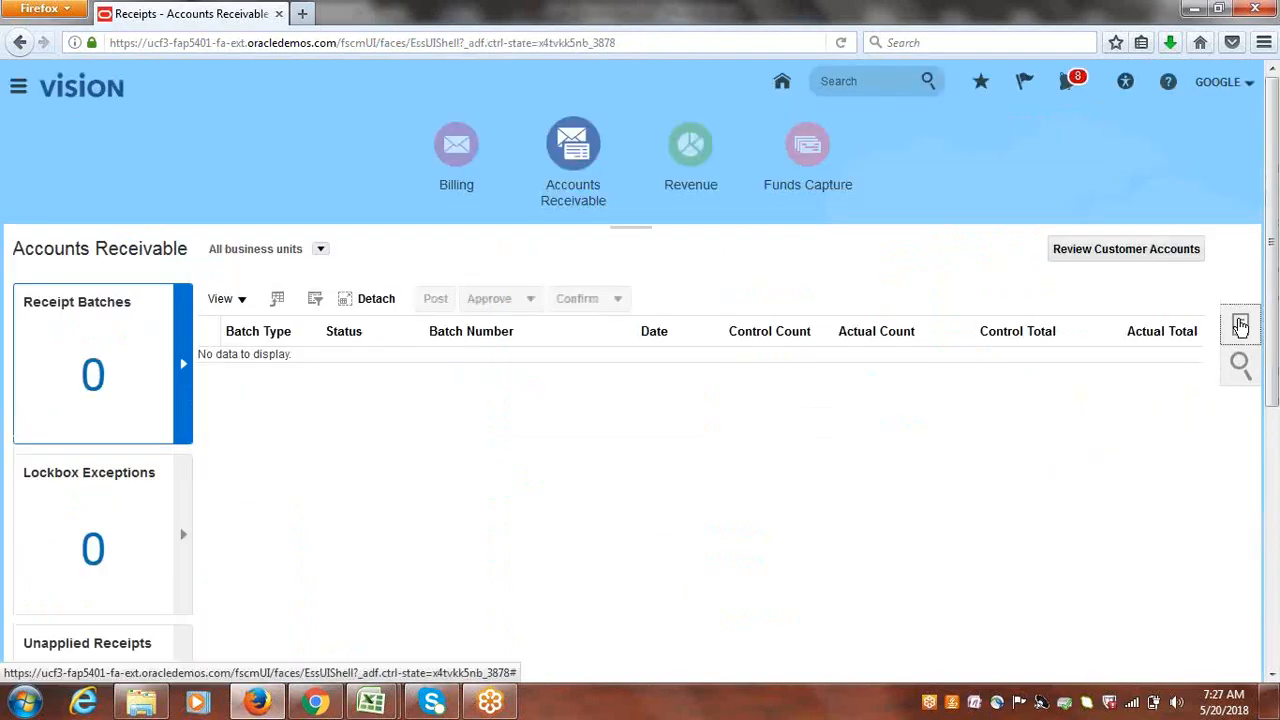
{"action": "left_click", "coordinate": [1240, 326]}
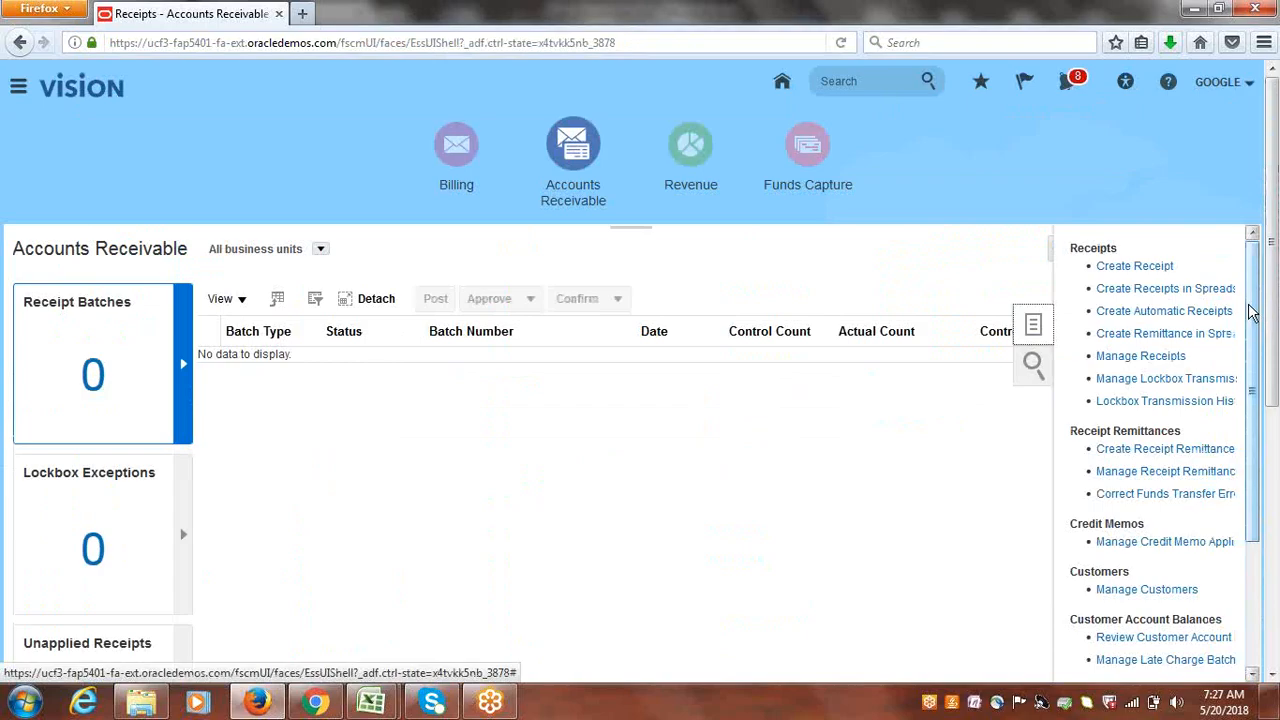
{"action": "left_click_drag", "start_coordinate": [1250, 312], "coordinate": [1265, 495]}
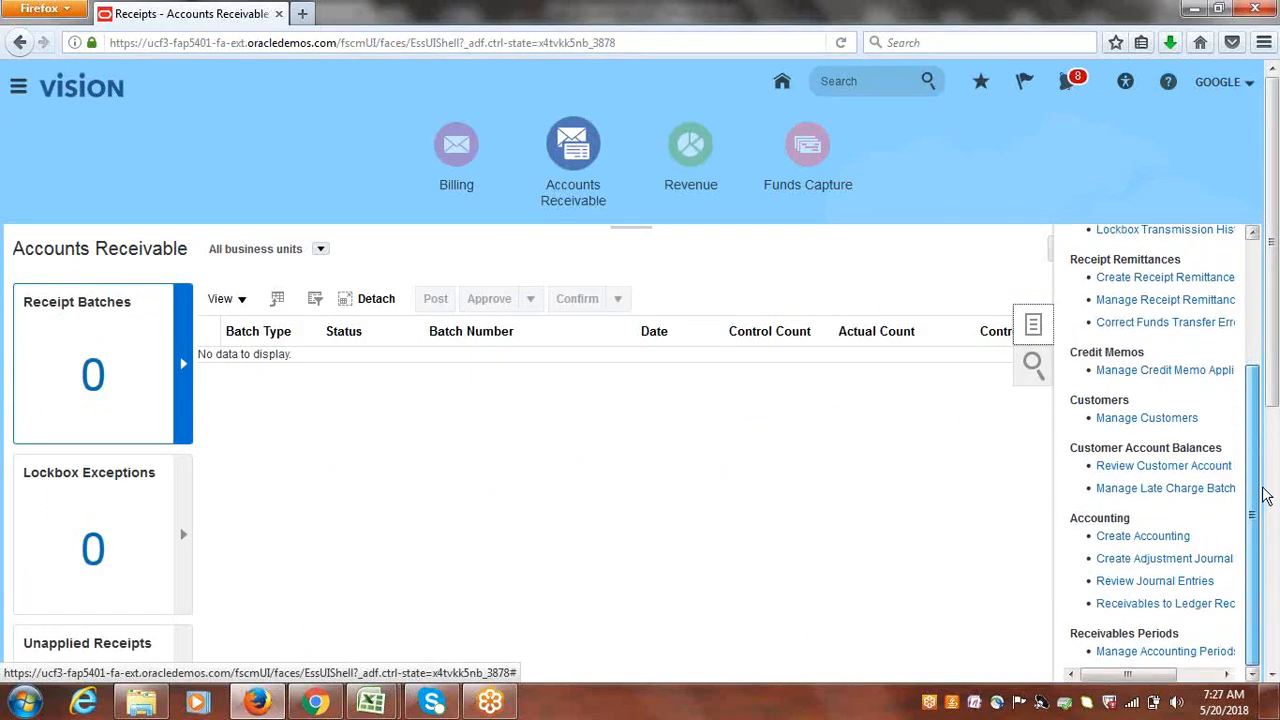
{"action": "left_click", "coordinate": [1148, 610]}
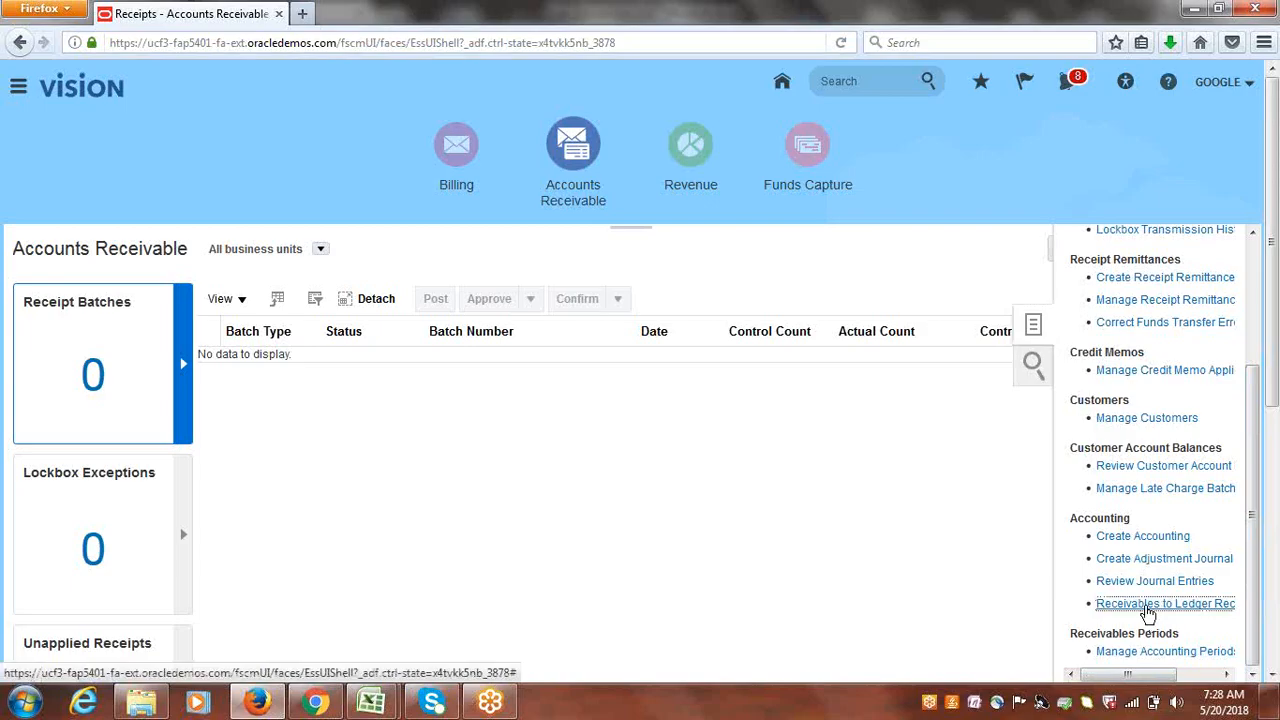
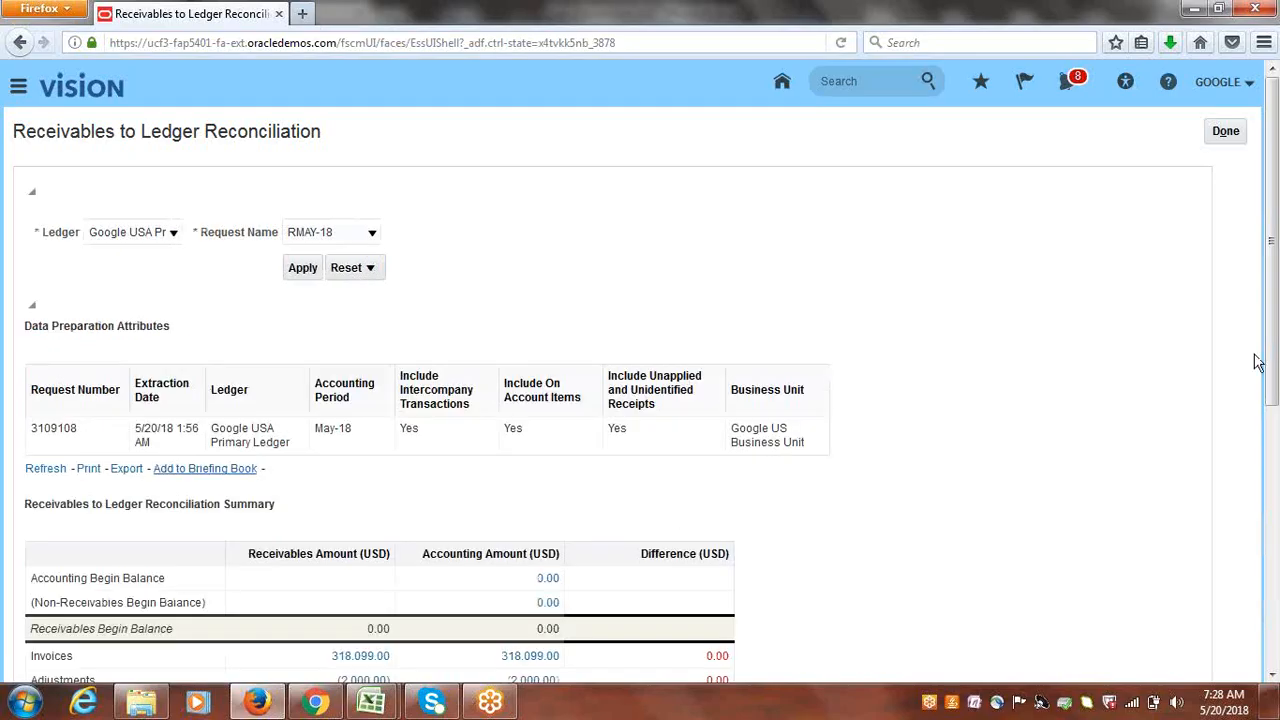
- Scroll down the reconciliation summary and drill into the (30,000.00) Unapplied and Unidentified Receipts difference
{"action": "scroll", "coordinate": [1270, 300], "scroll_direction": "down", "scroll_amount": 3}
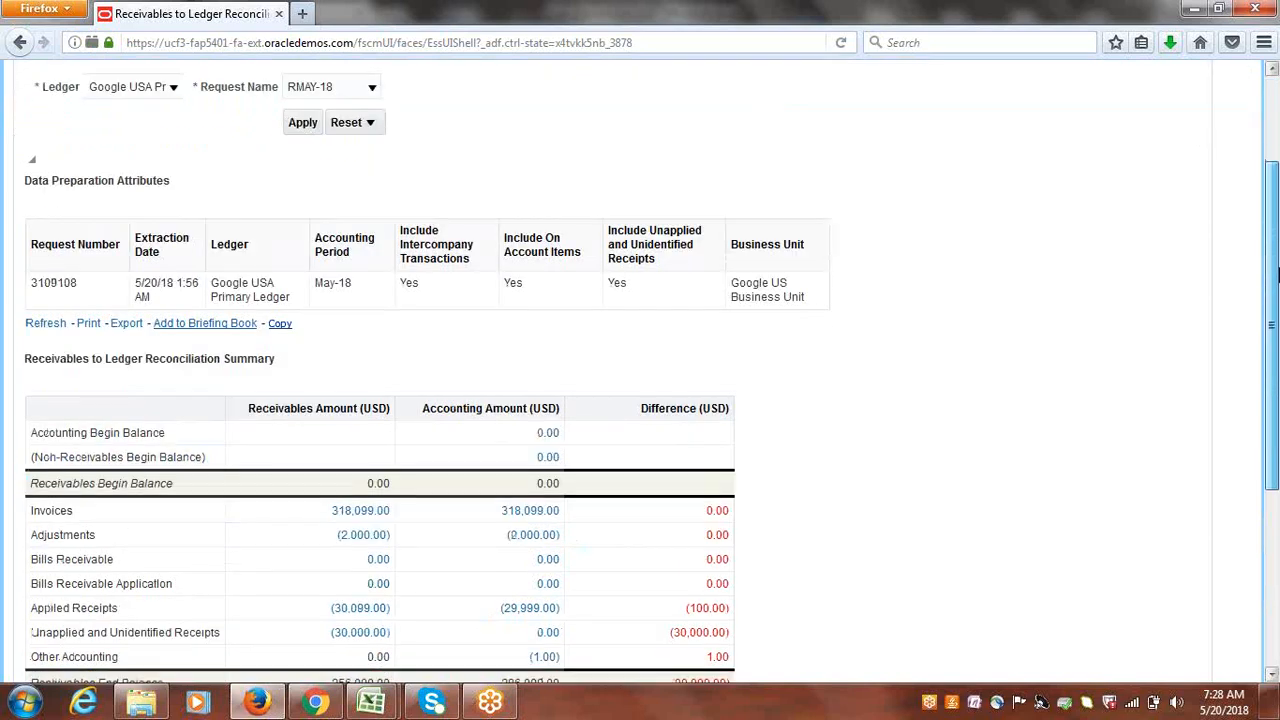
{"action": "scroll", "coordinate": [1278, 275], "scroll_direction": "down", "scroll_amount": 4}
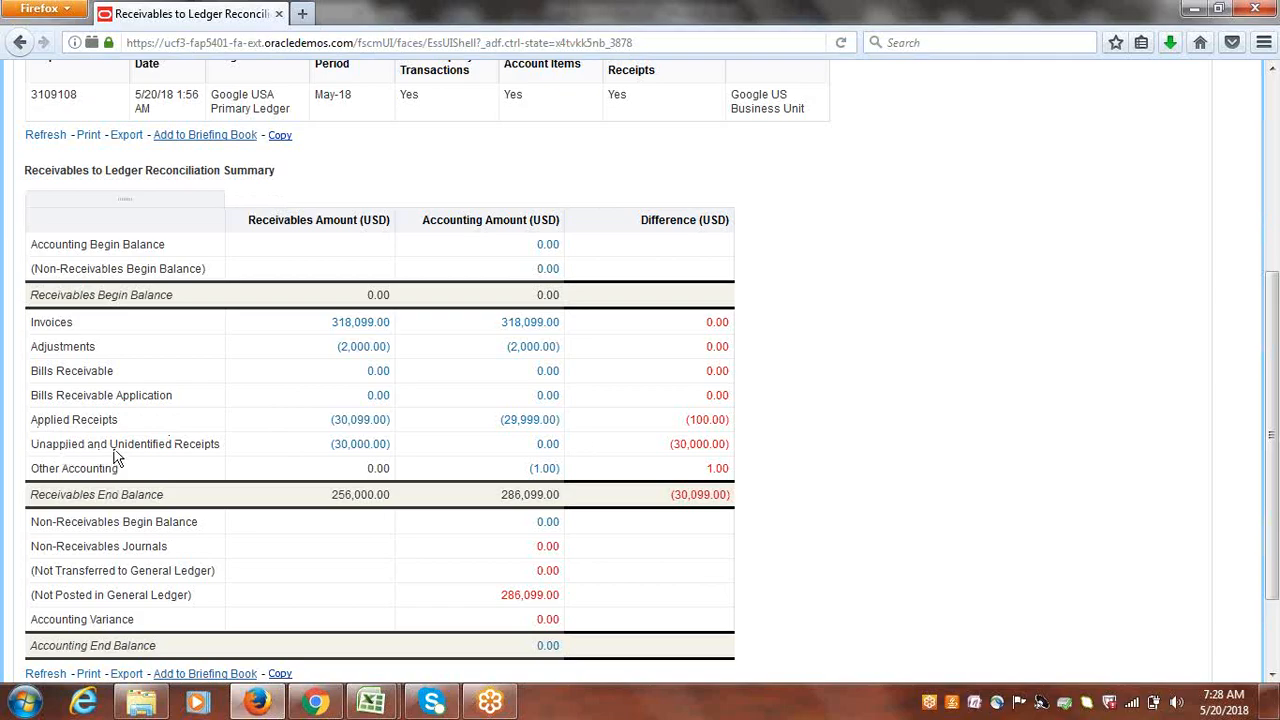
{"action": "left_click", "coordinate": [700, 452]}
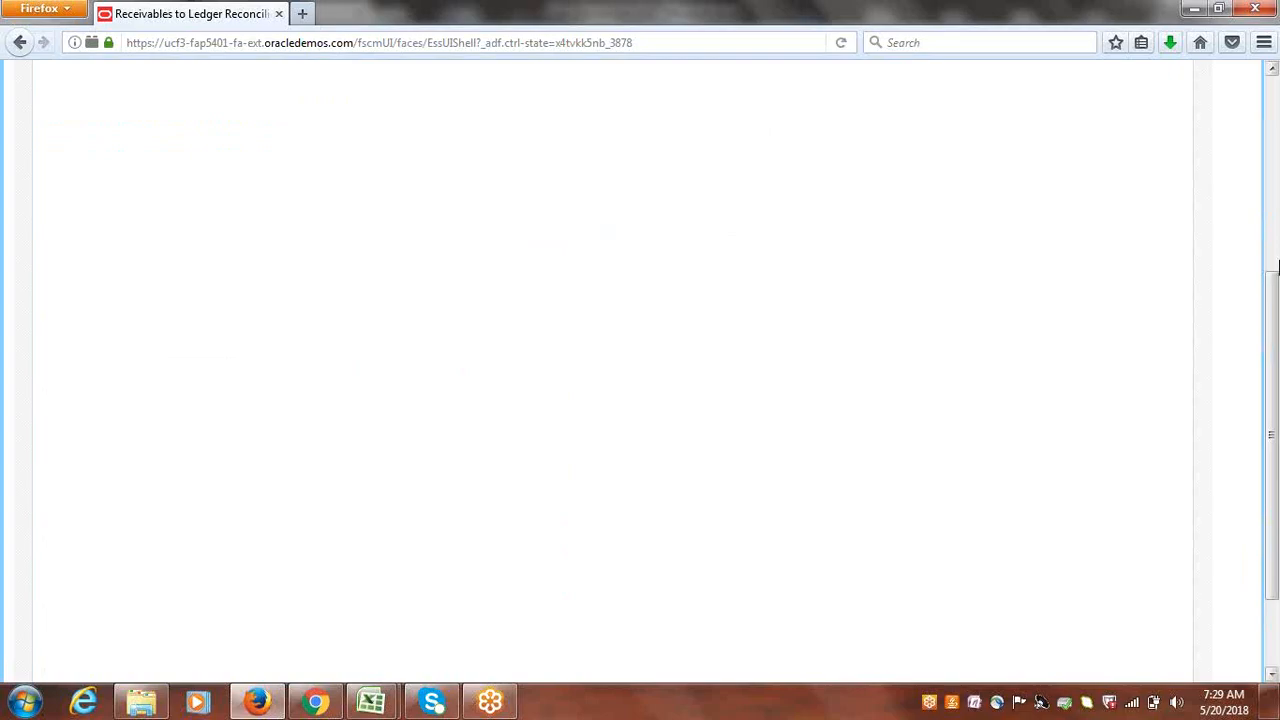
- Inspect unapplied receipt ADFDI-1 and its 20,000.00 amount in the differences detail table
{"action": "left_click_drag", "start_coordinate": [1274, 313], "coordinate": [1274, 153]}
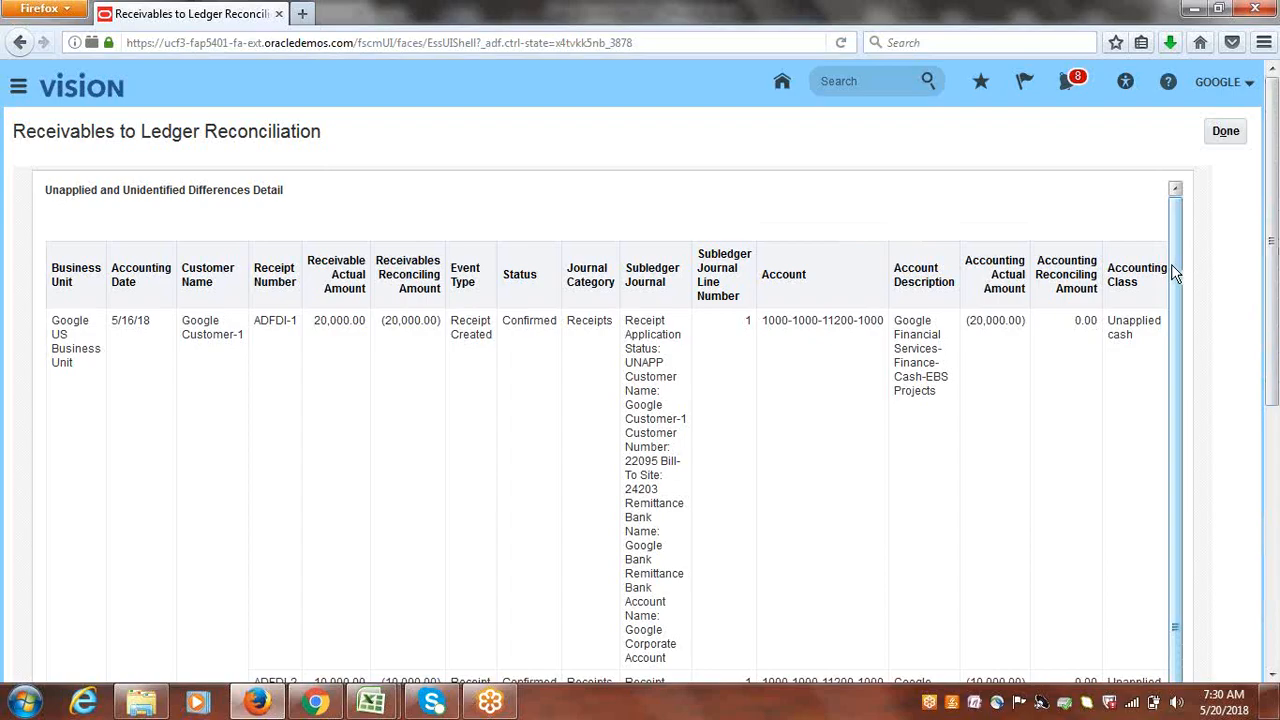
{"action": "left_click", "coordinate": [258, 323]}
{"action": "left_click", "coordinate": [314, 325]}
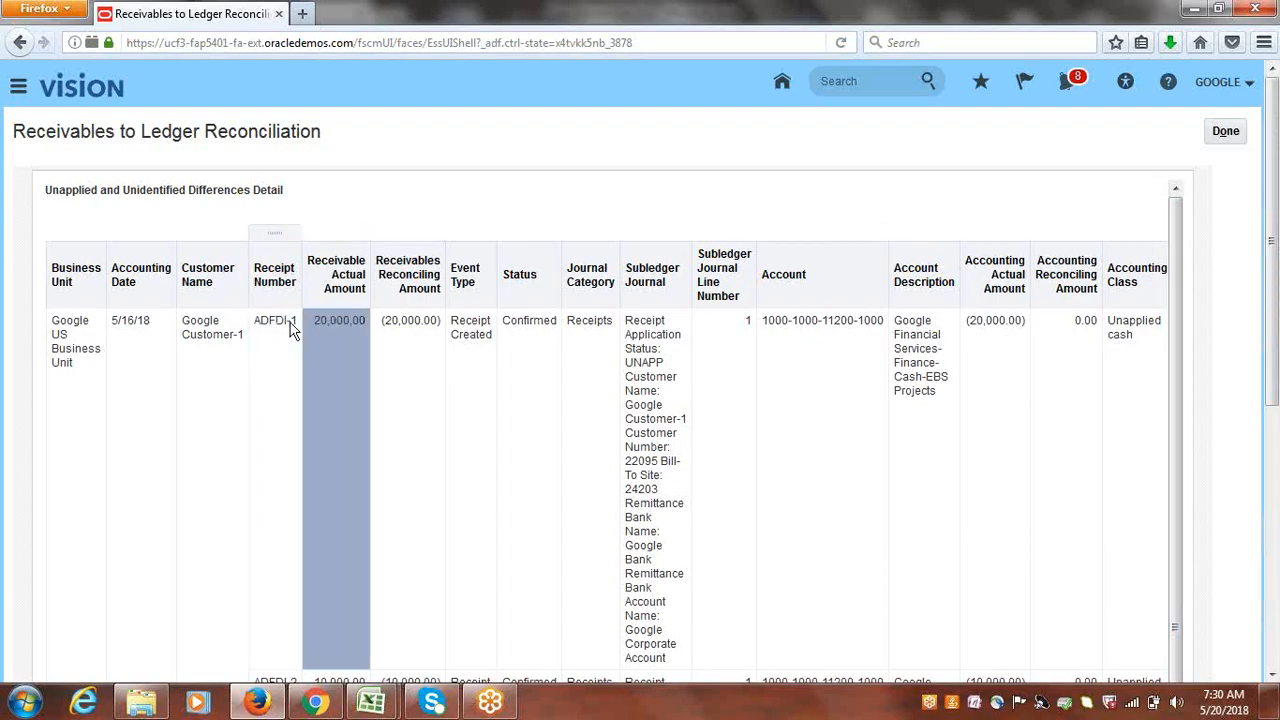
{"action": "left_click", "coordinate": [290, 330]}
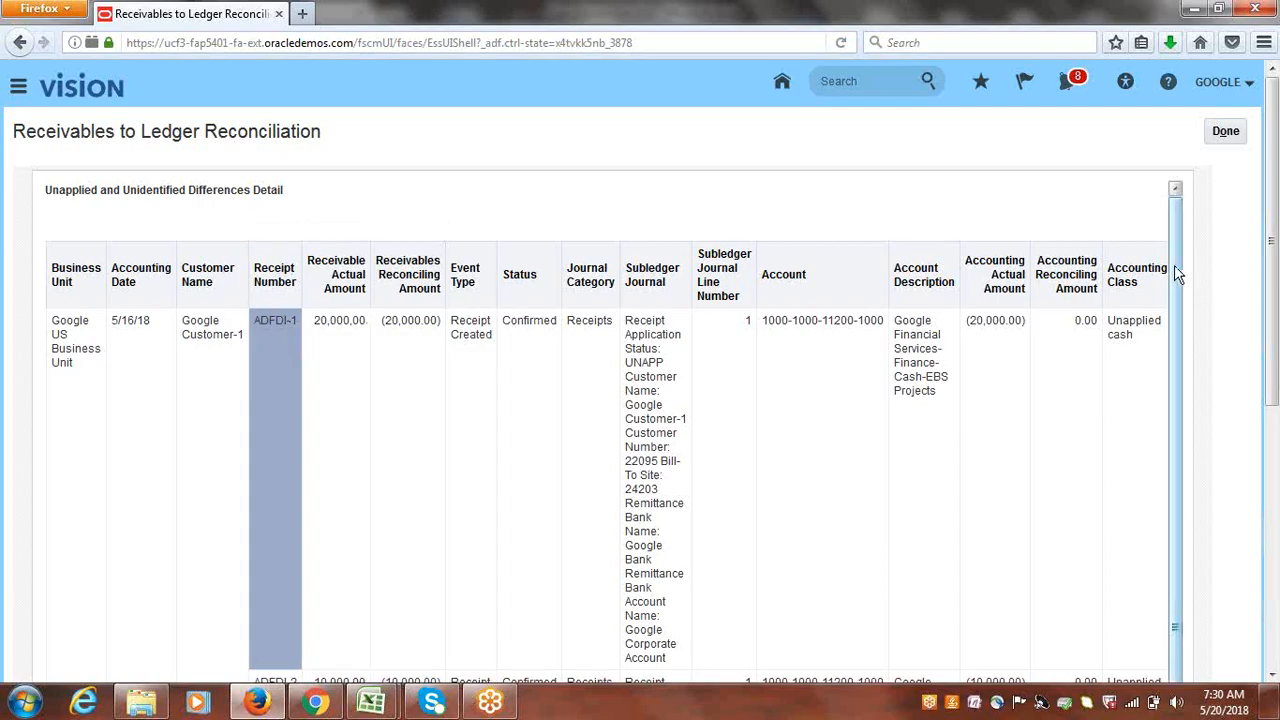
- Scroll through the remaining receipt rows, including ADFDI-2, and close the report with Done
{"action": "left_click_drag", "start_coordinate": [1176, 268], "coordinate": [1185, 443]}
{"action": "left_click_drag", "start_coordinate": [1275, 352], "coordinate": [1277, 424]}
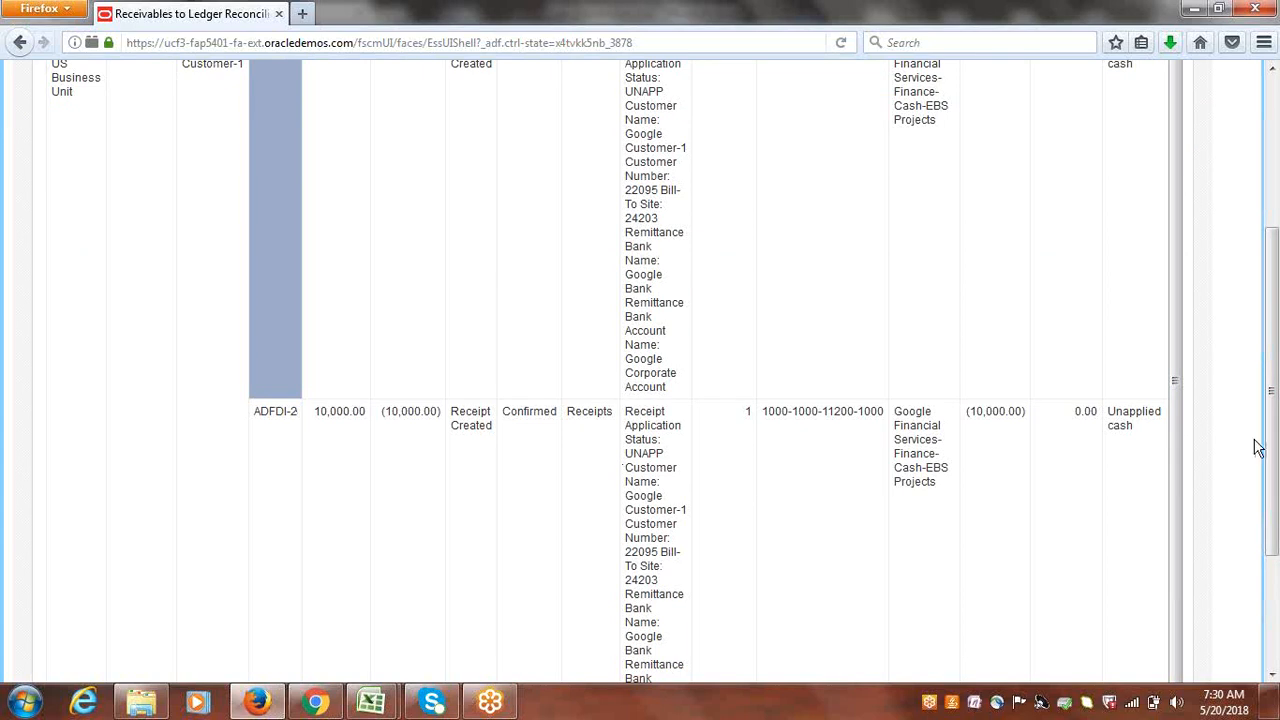
{"action": "left_click_drag", "start_coordinate": [1276, 391], "coordinate": [1270, 224]}
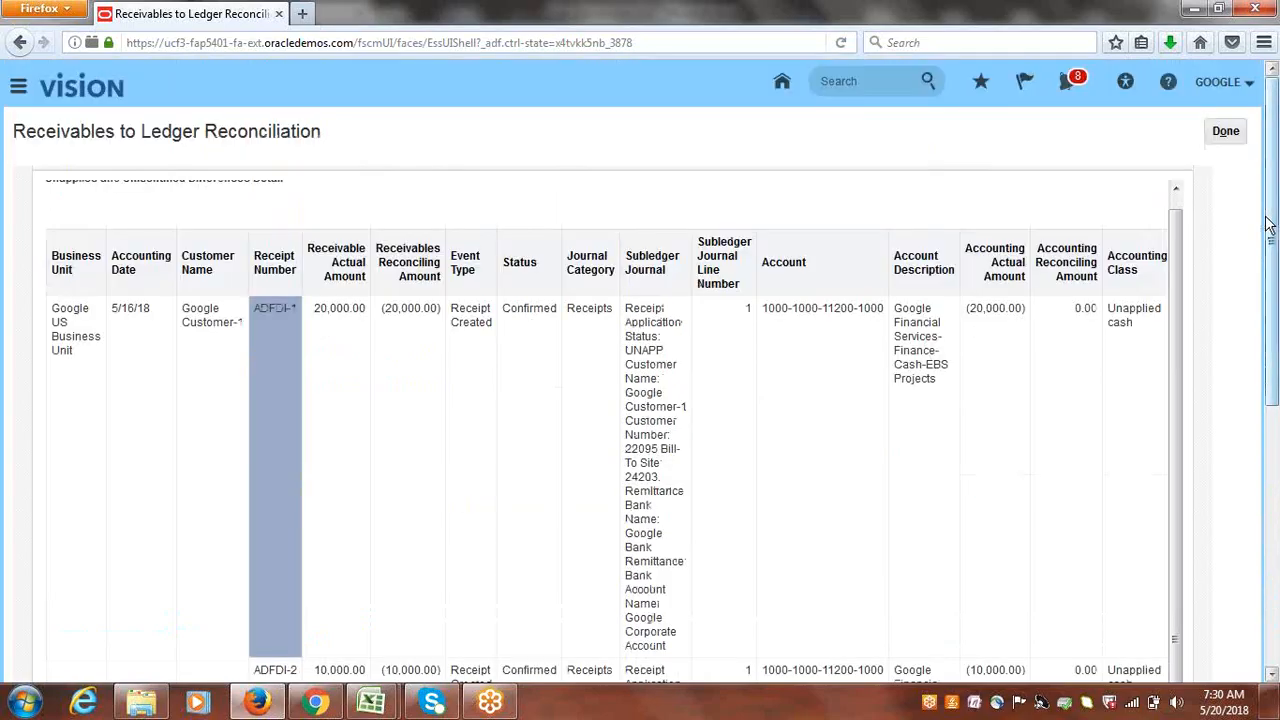
{"action": "left_click", "coordinate": [1224, 131]}
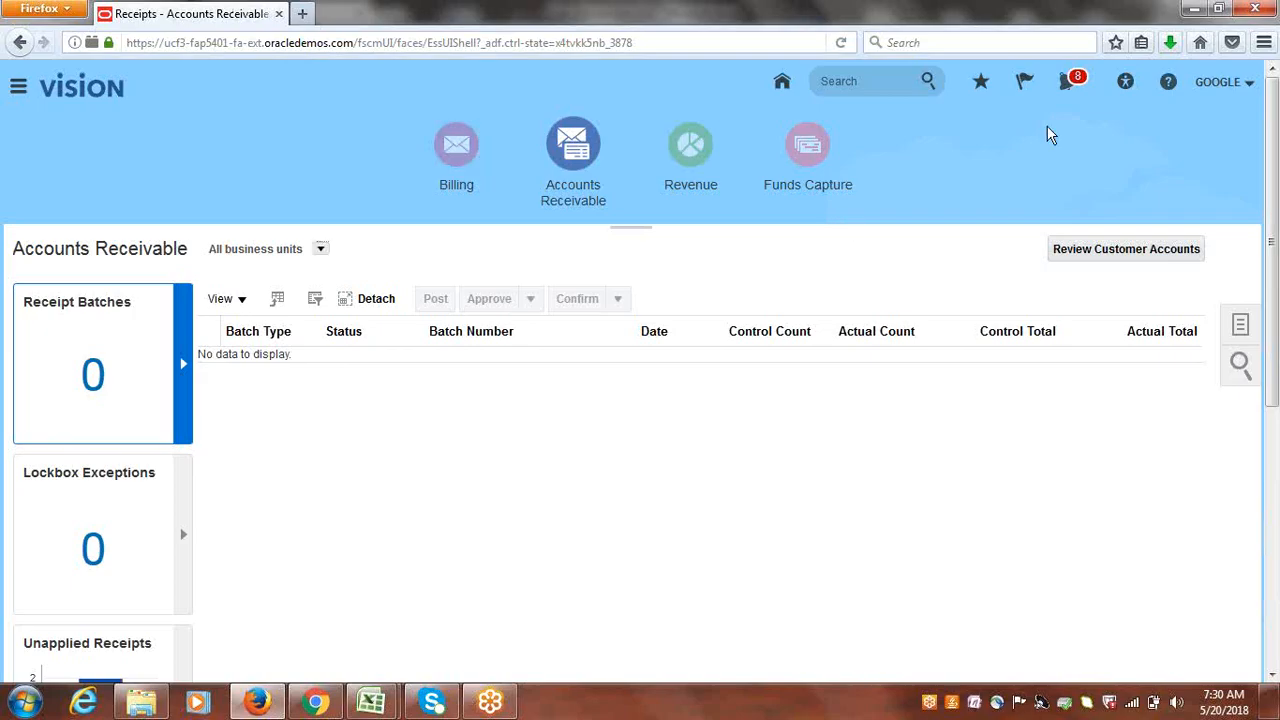
{"action": "mouse_move", "coordinate": [372, 703]}
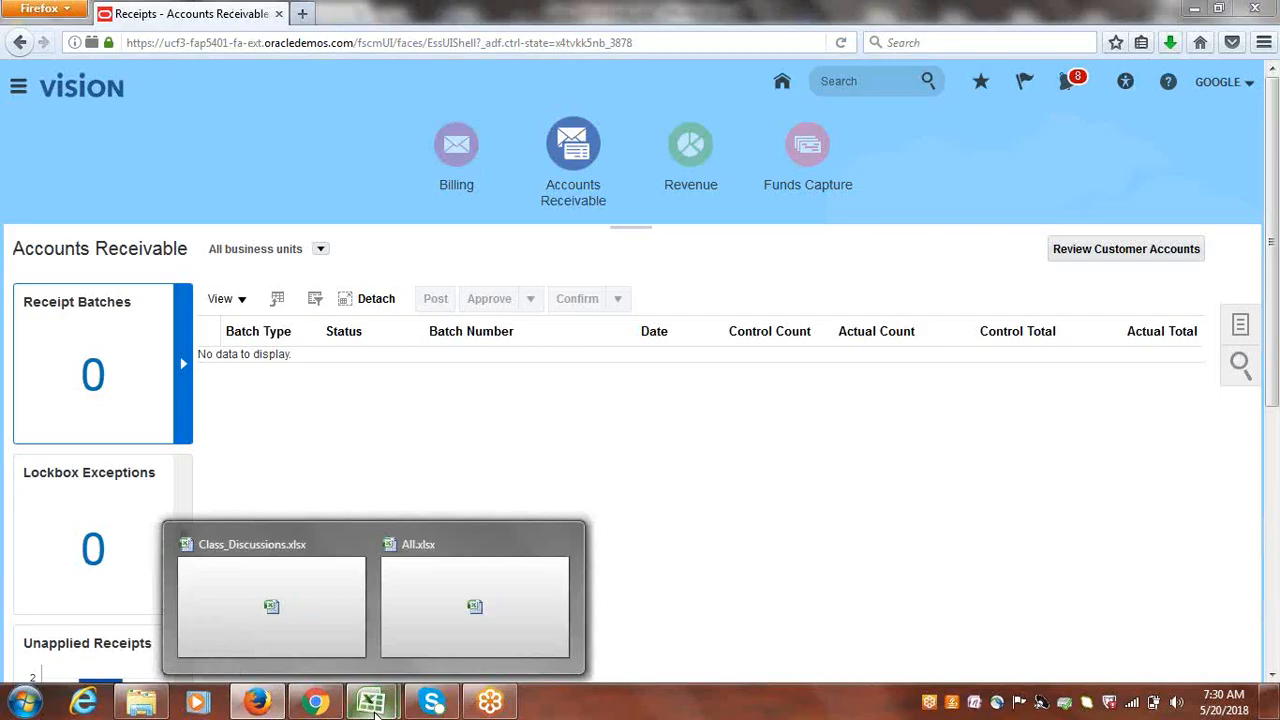
- In Class_Discussions.xlsx, enter Done in status cells B51 and B50 on the AR sheet
{"action": "left_click", "coordinate": [312, 597]}
{"action": "left_click", "coordinate": [827, 373]}
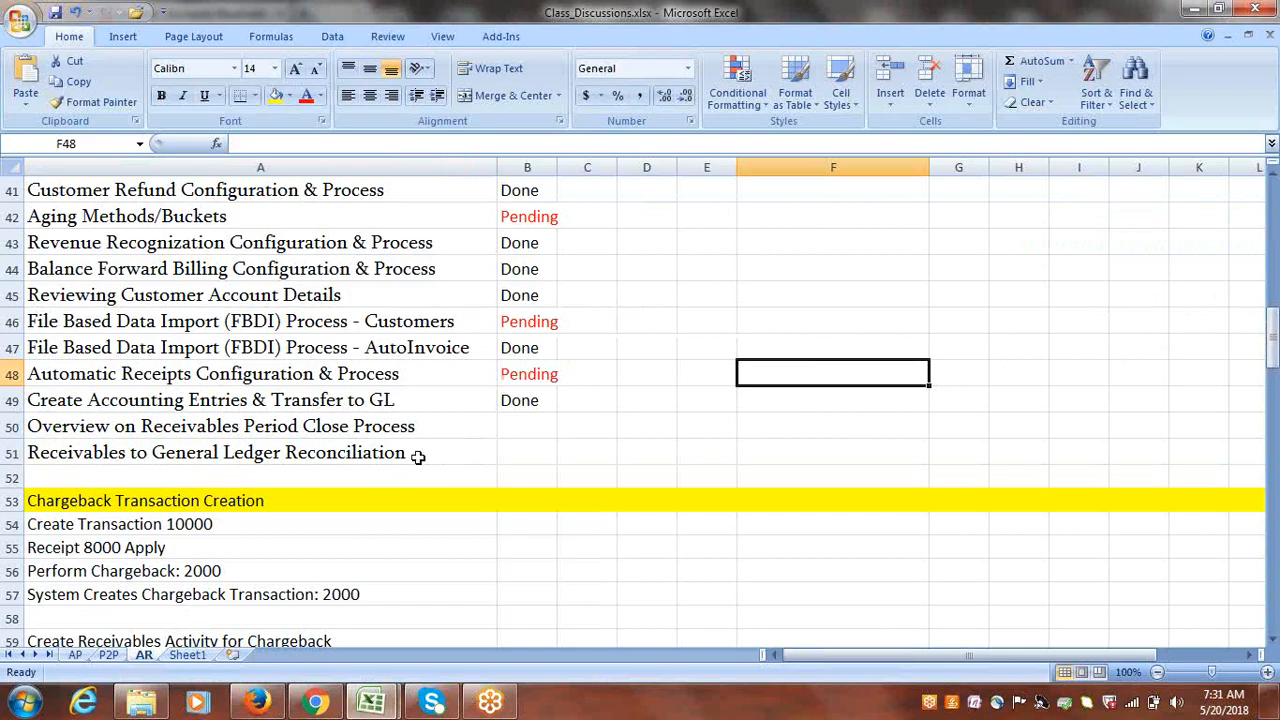
{"action": "left_click", "coordinate": [527, 455]}
{"action": "type", "text": "Done"}
{"action": "key", "text": "Tab"}
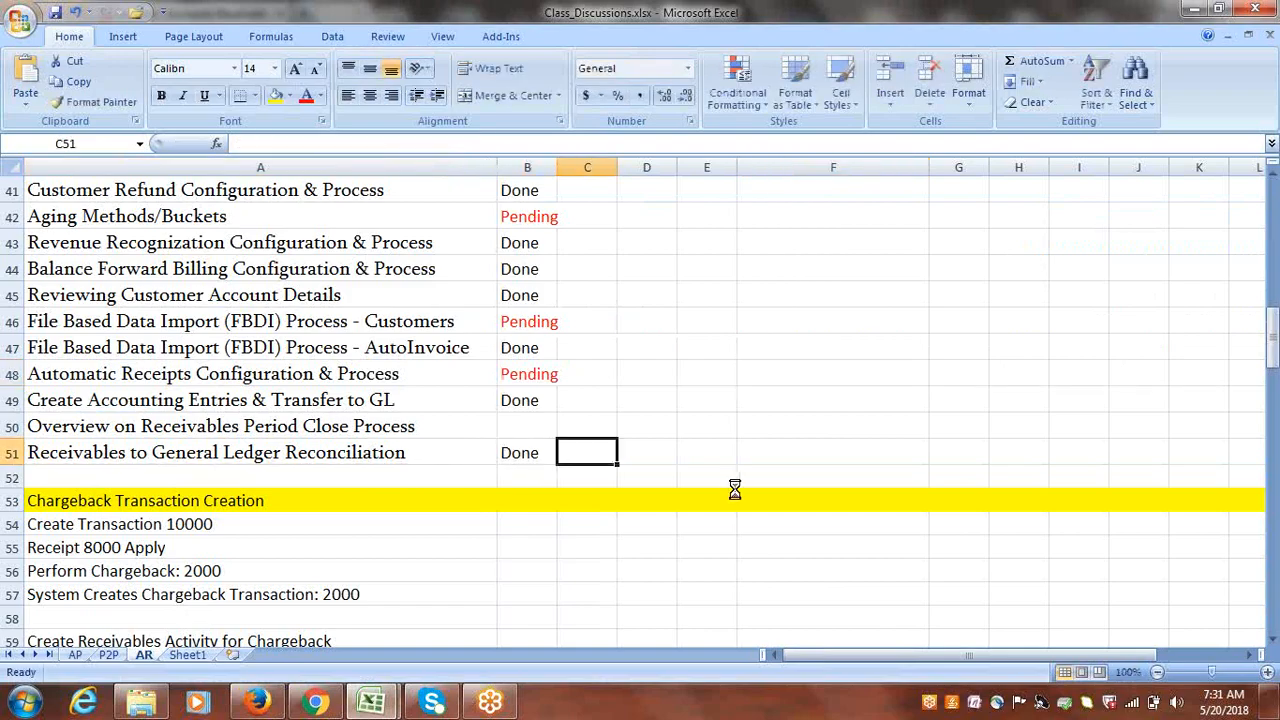
{"action": "left_click", "coordinate": [438, 423]}
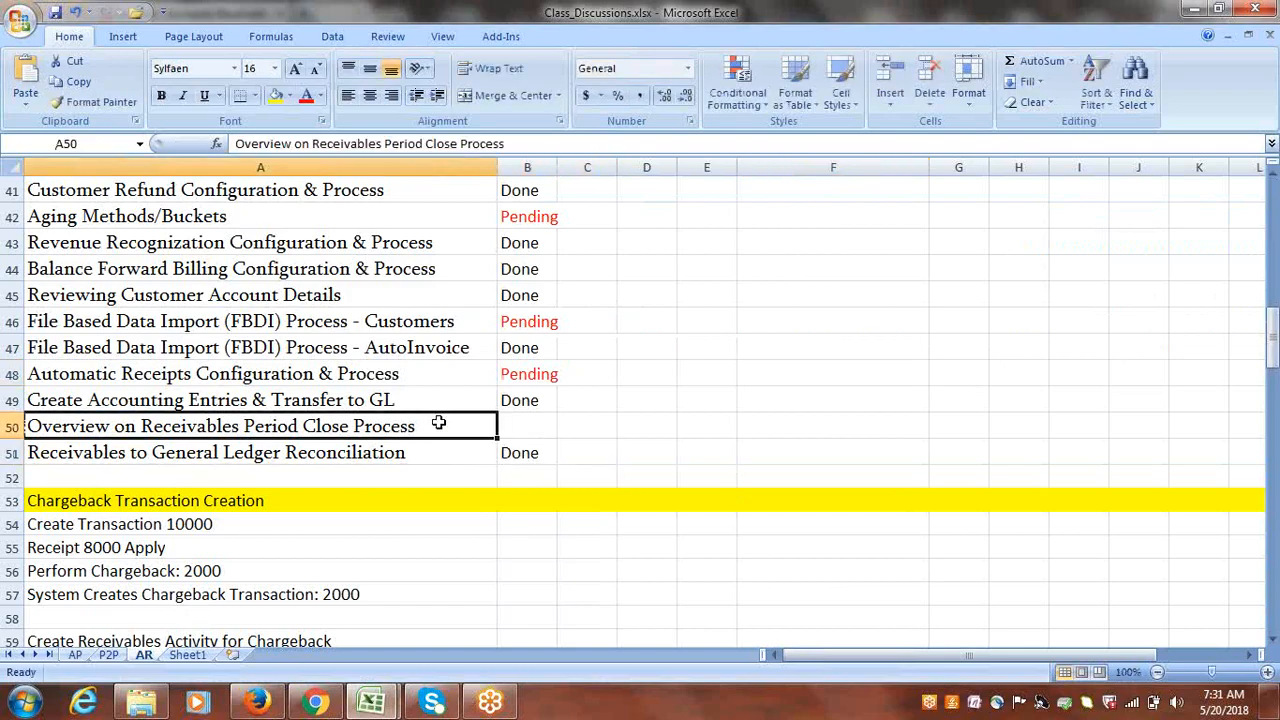
{"action": "key", "text": "Tab"}
{"action": "type", "text": "Done"}
{"action": "key", "text": "Tab"}
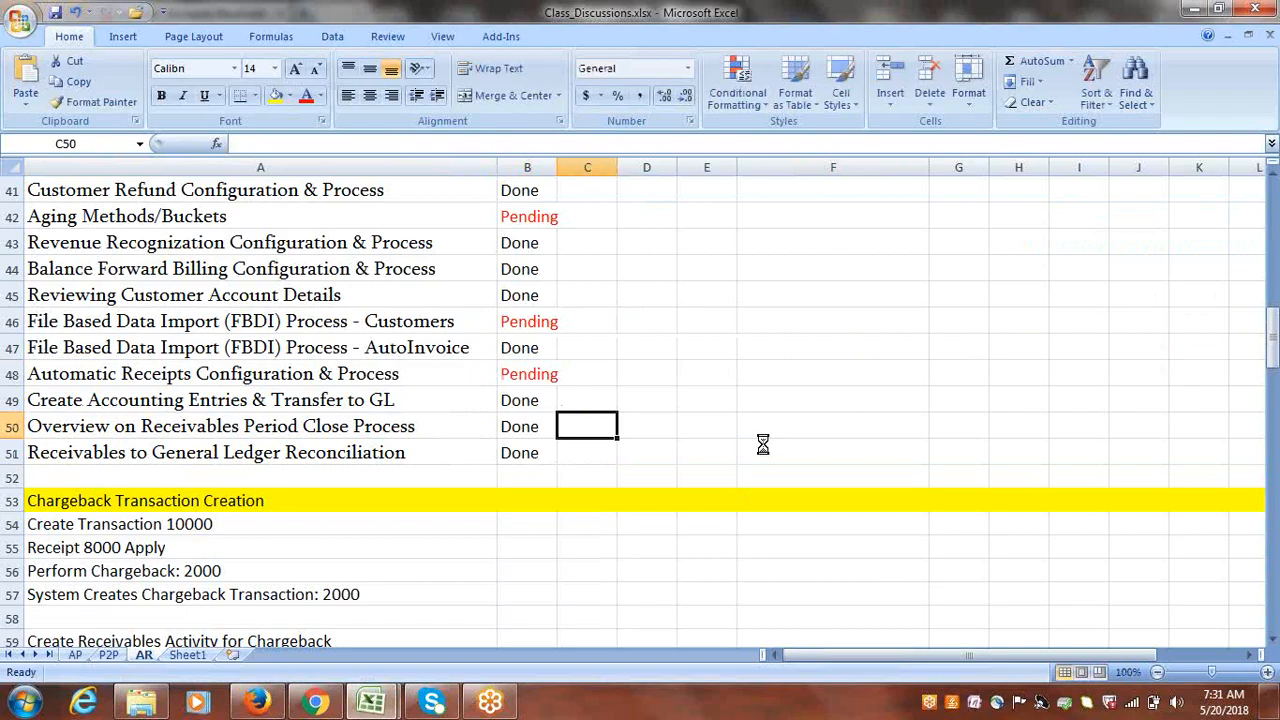
{"action": "mouse_move", "coordinate": [1273, 362]}
{"action": "left_mouse_down"}
{"action": "mouse_move", "coordinate": [1273, 340]}
{"action": "mouse_move", "coordinate": [1273, 356]}
{"action": "left_mouse_up"}
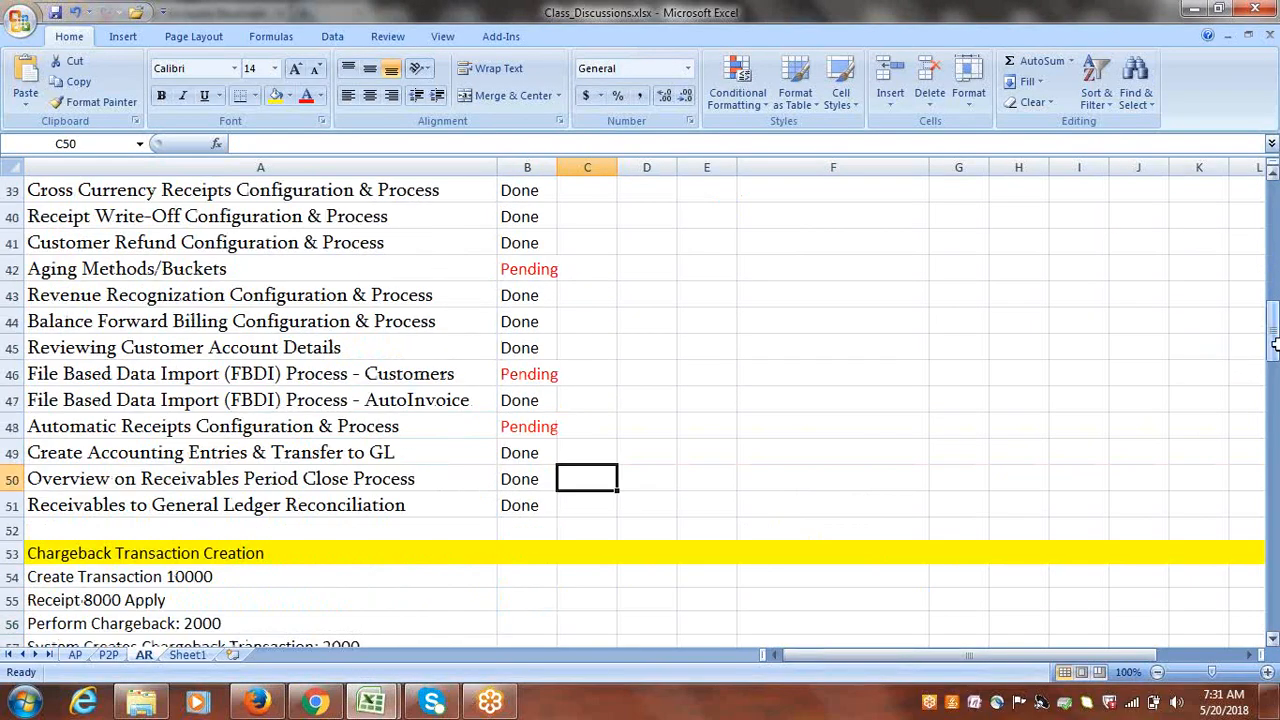
- Insert a new worksheet after Sheet1 and rename it 'Pending'
{"action": "left_click", "coordinate": [234, 655]}
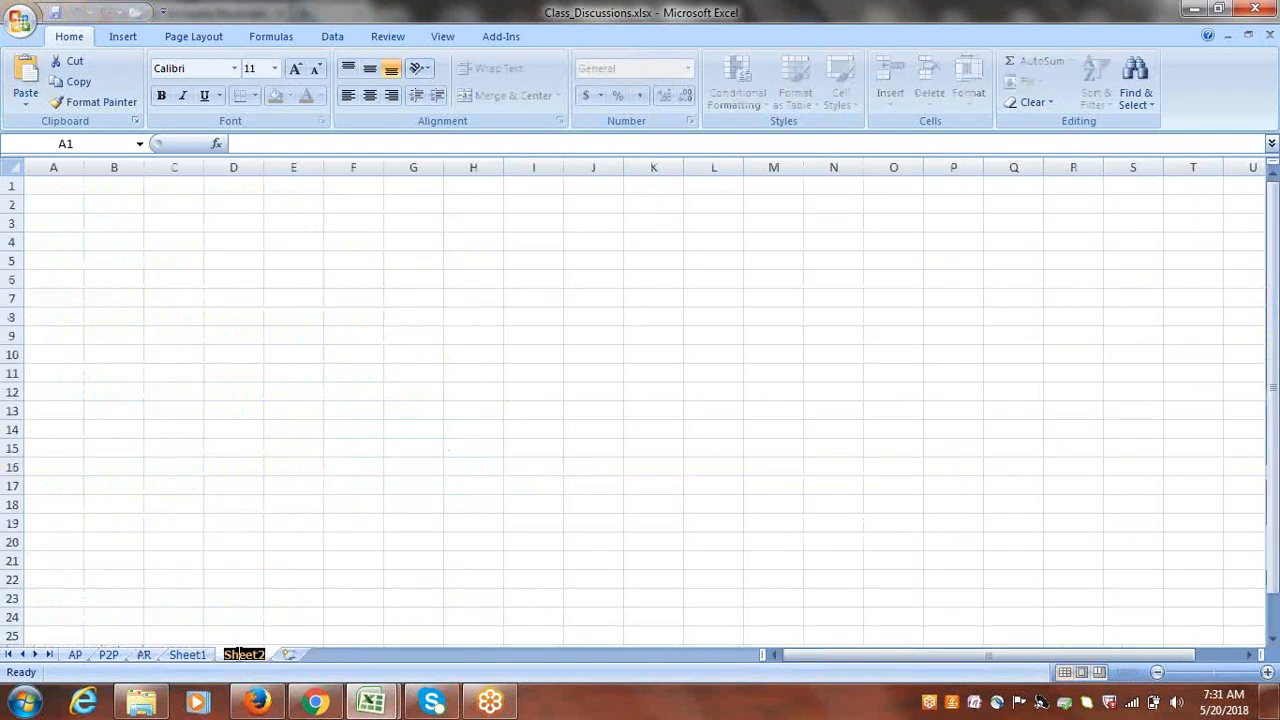
{"action": "double_click", "coordinate": [243, 654]}
{"action": "type", "text": "p"}
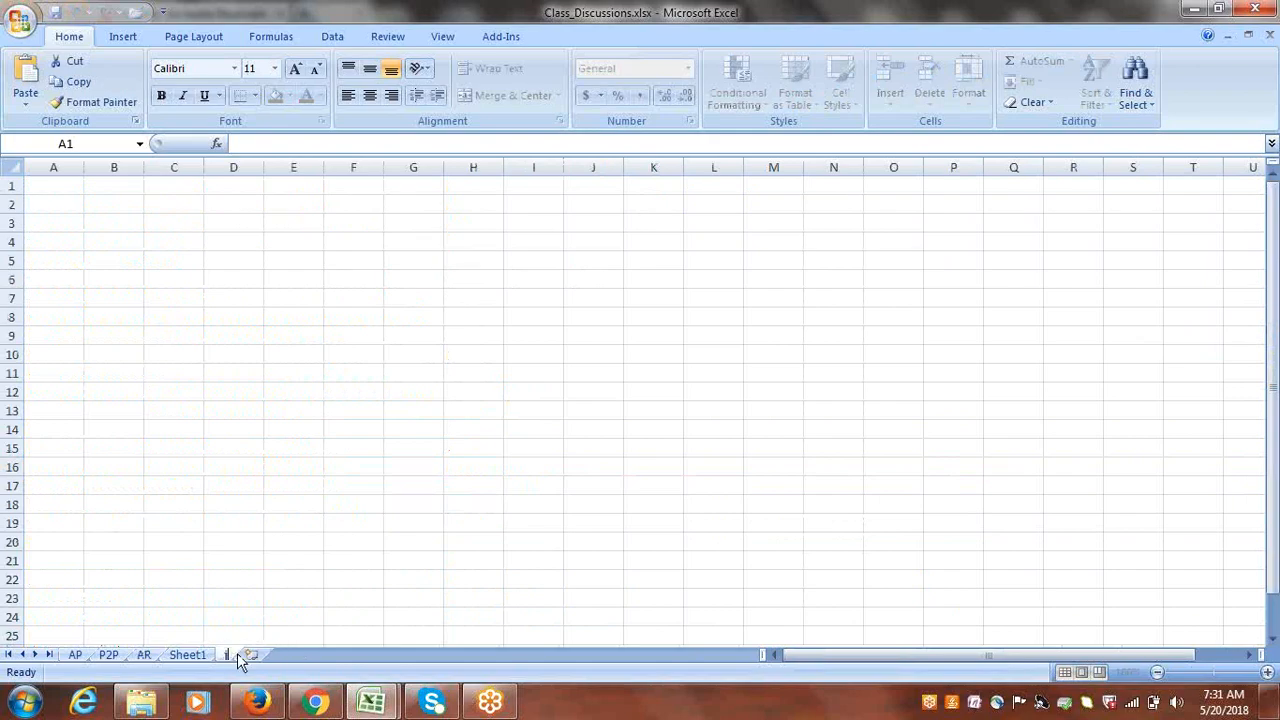
{"action": "type", "text": "ending"}
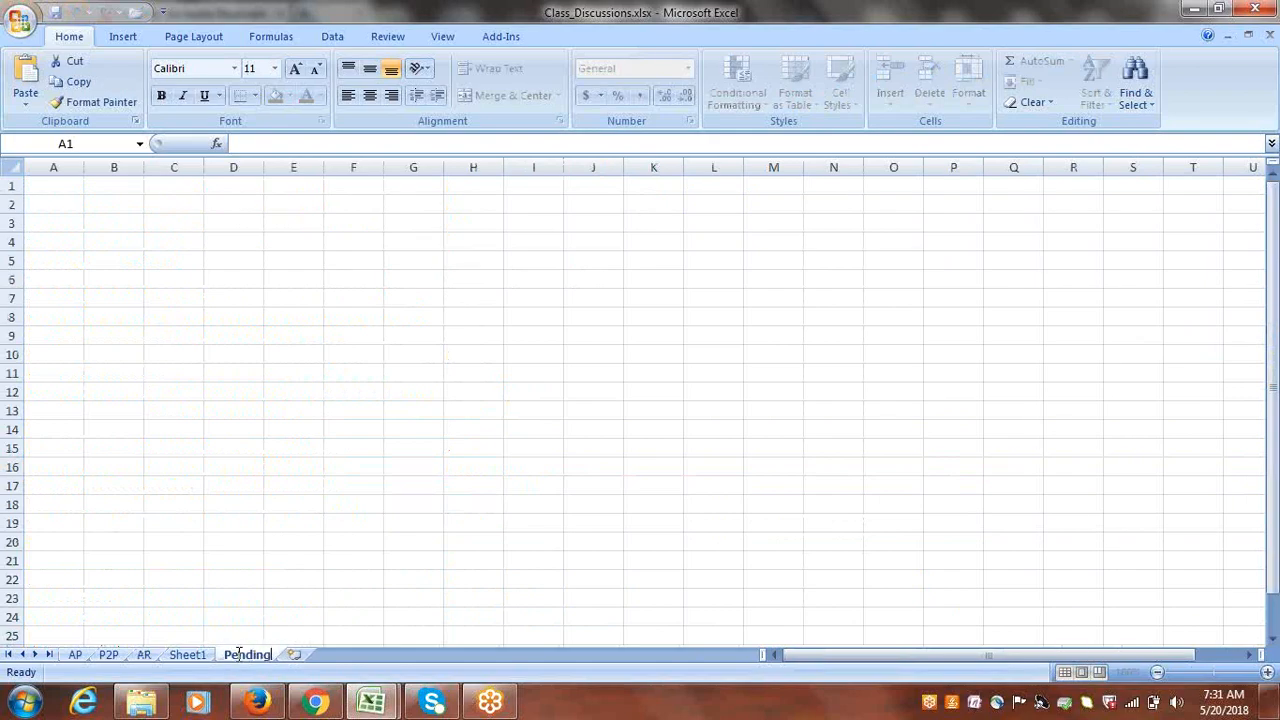
{"action": "left_click", "coordinate": [353, 485]}
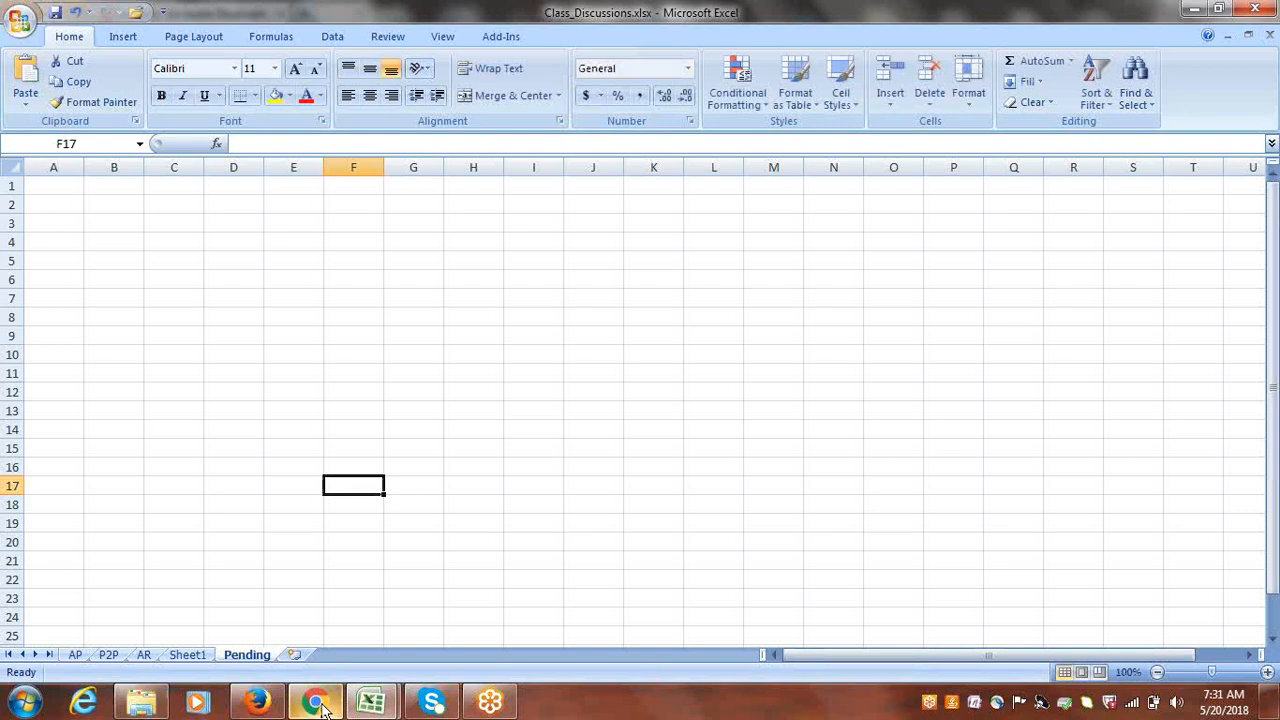
{"action": "mouse_move", "coordinate": [325, 710]}
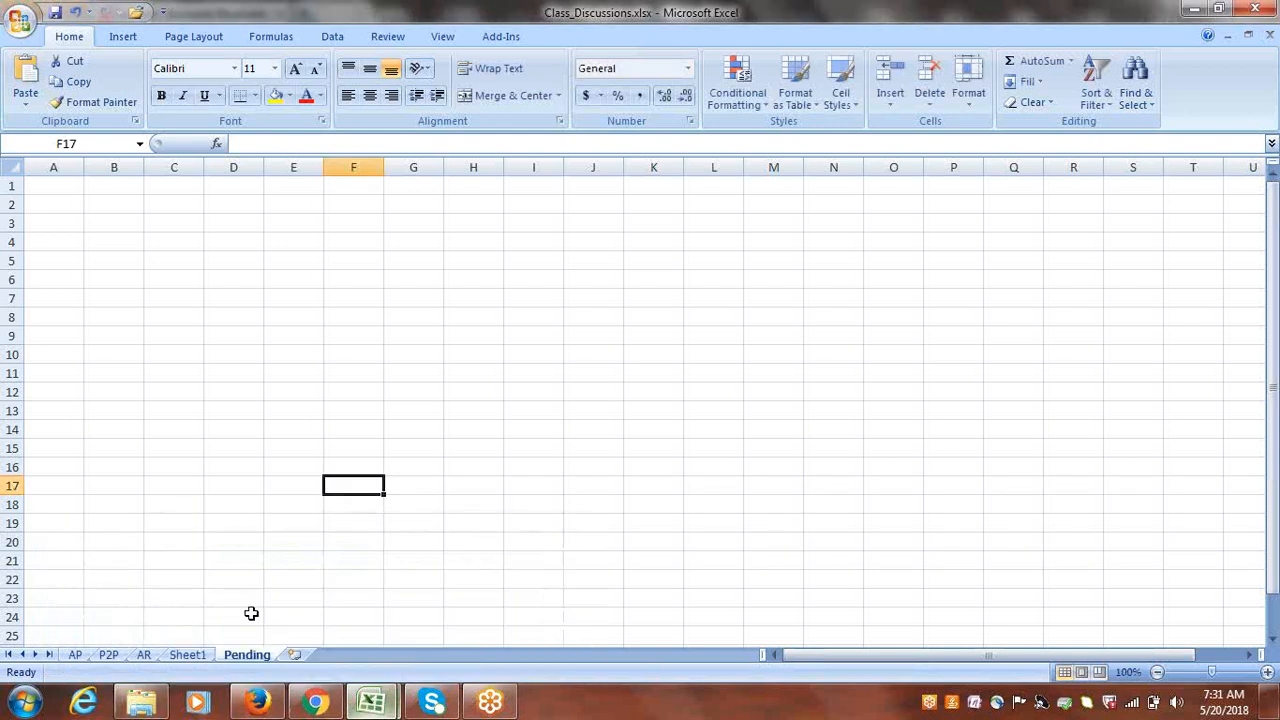
- On the AP sheet, mark PO Based Invoice Creation in B316 as Done
{"action": "left_click", "coordinate": [75, 654]}
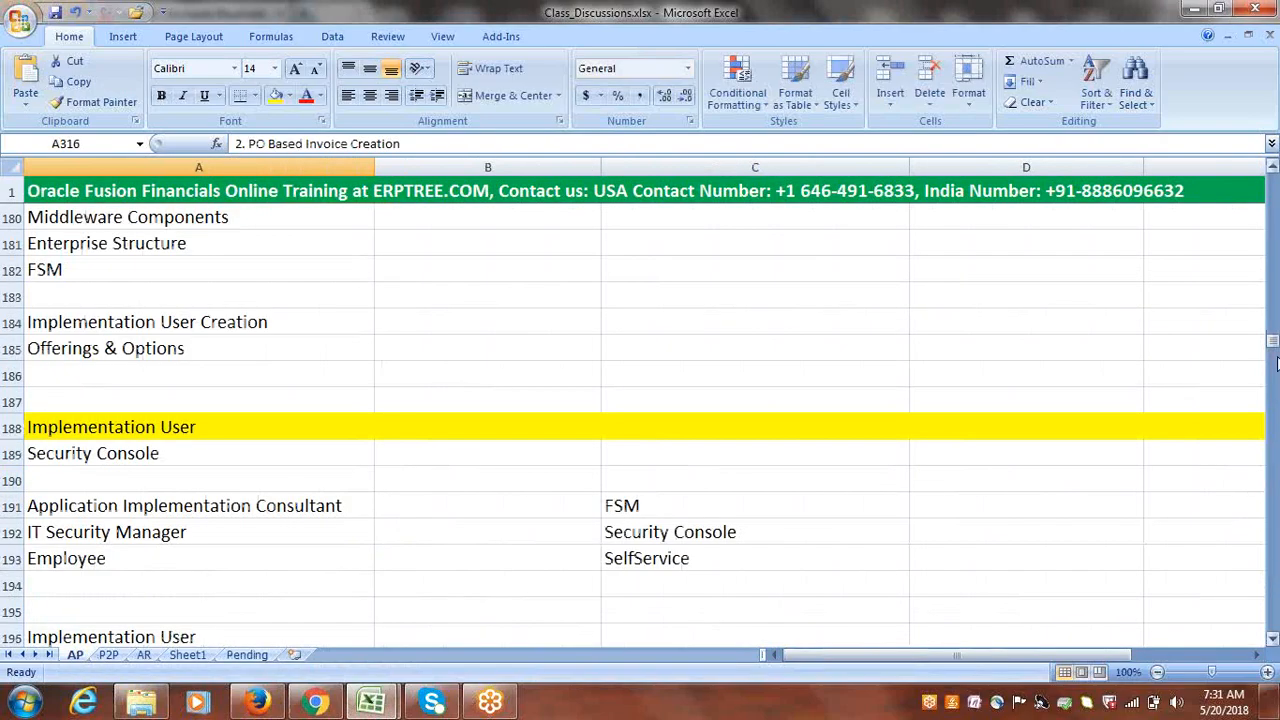
{"action": "left_click_drag", "start_coordinate": [1272, 345], "coordinate": [1272, 460]}
{"action": "key", "text": "Right"}
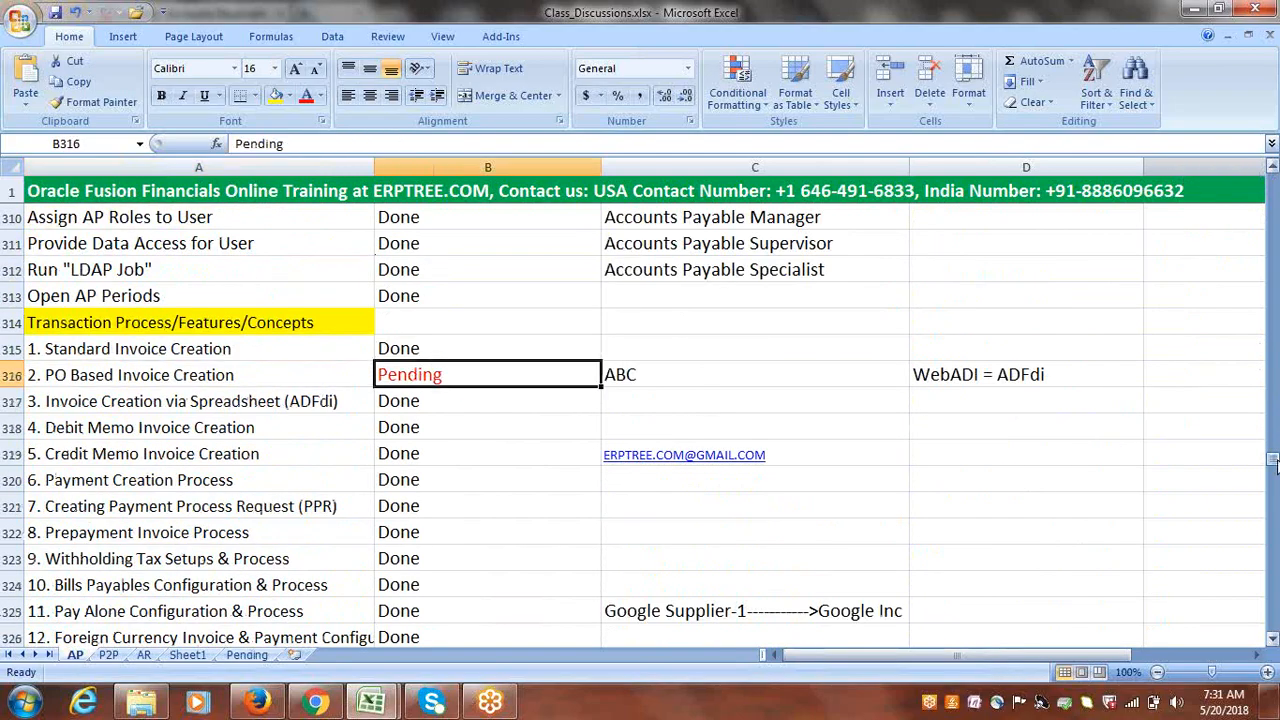
{"action": "type", "text": "d"}
{"action": "key", "text": "Right"}
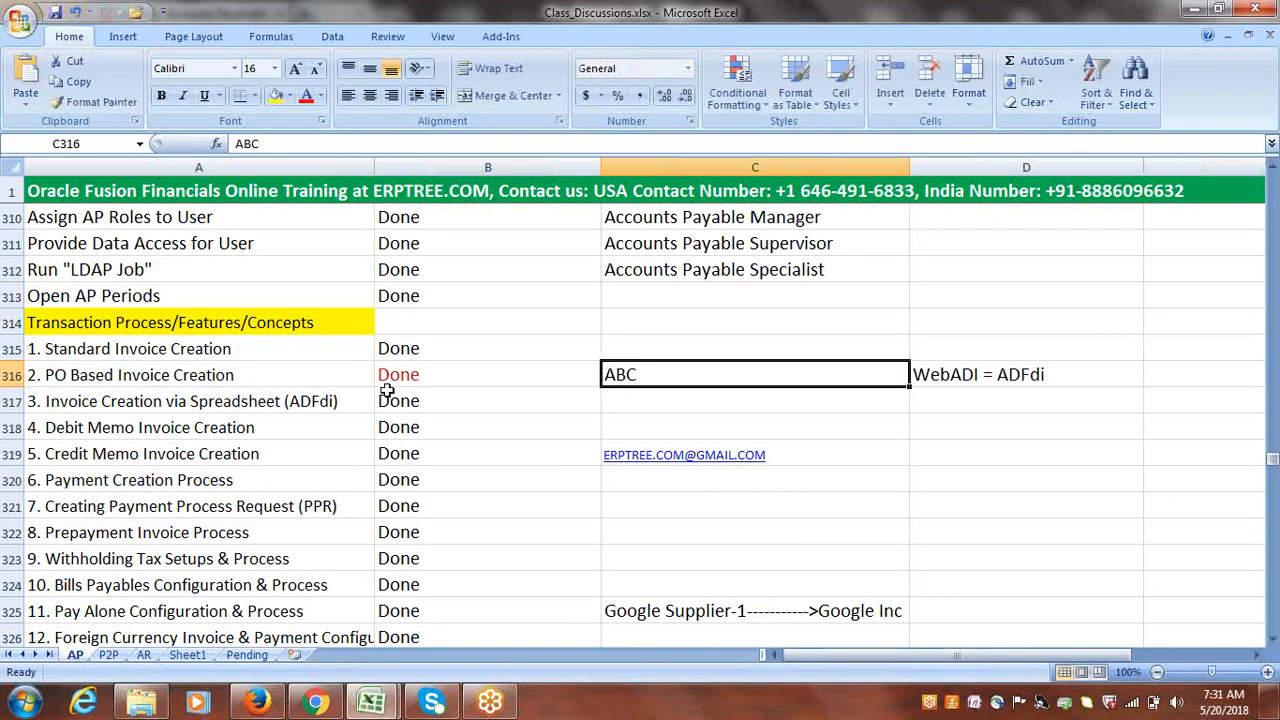
{"action": "left_click", "coordinate": [400, 340]}
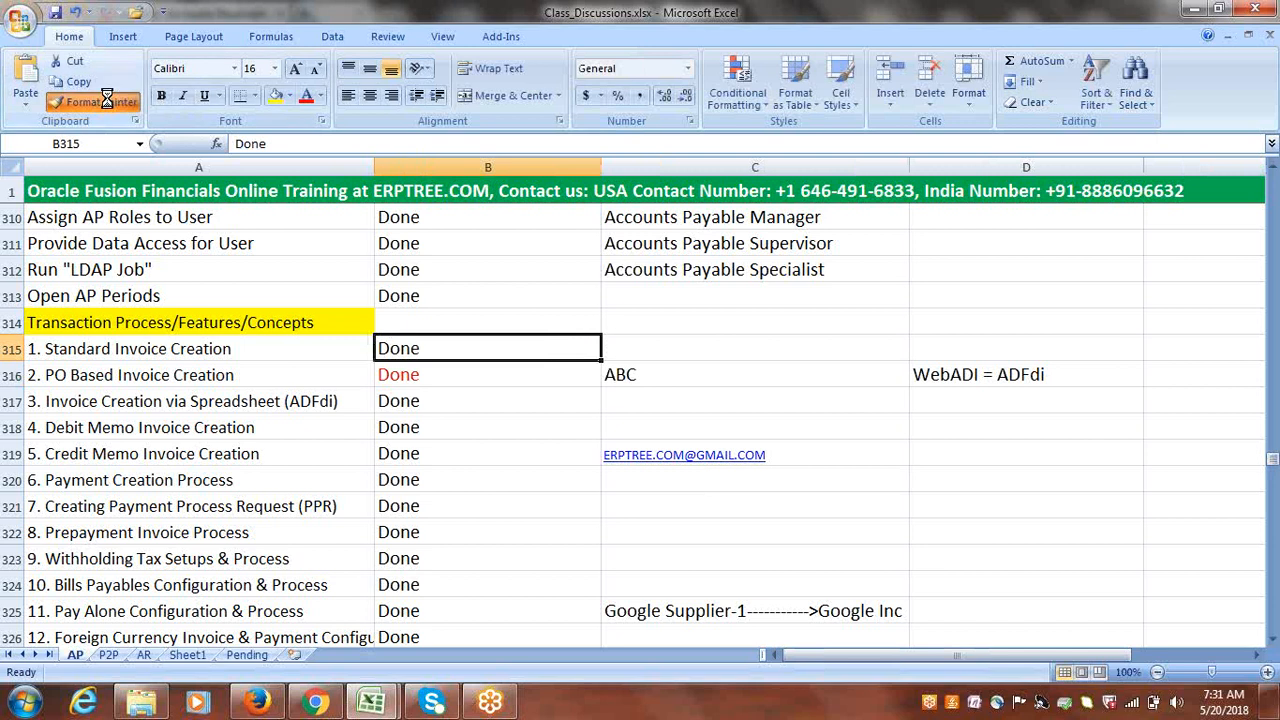
{"action": "left_click", "coordinate": [421, 372]}
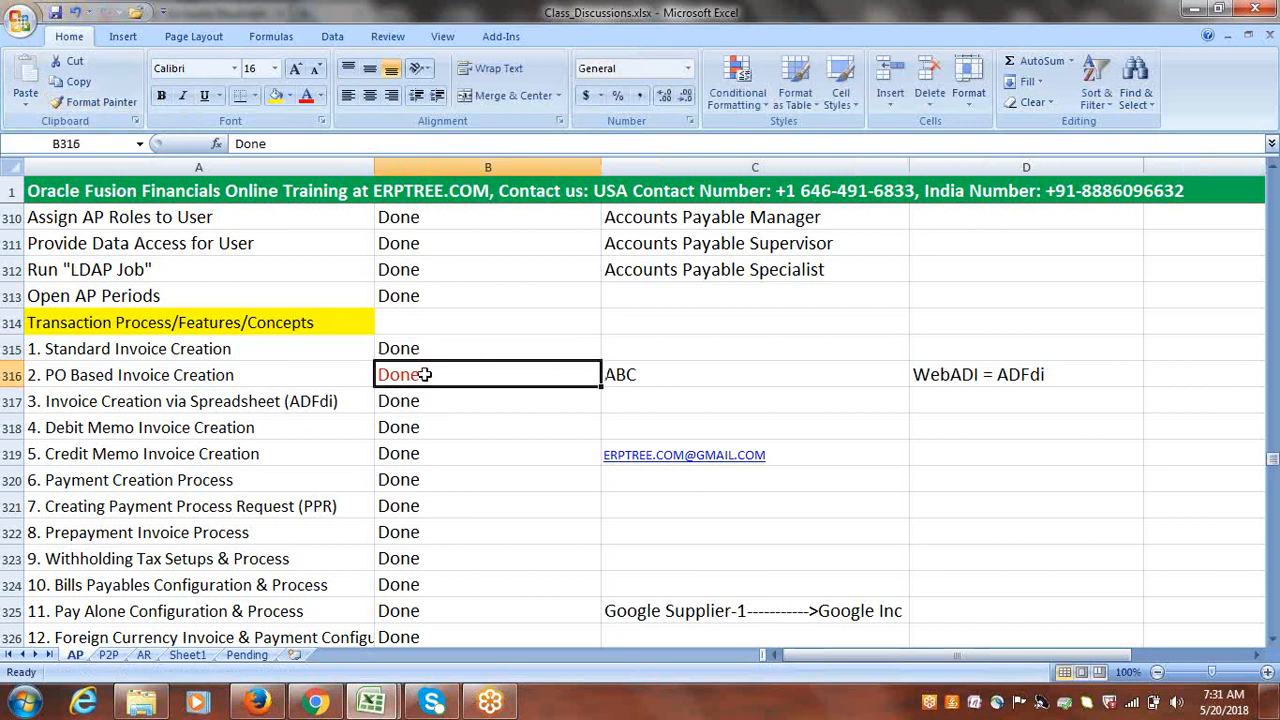
- Copy the words 'Invoice Approval' from the pending task in row 337, then go to the Pending sheet
{"action": "left_click_drag", "start_coordinate": [1272, 458], "coordinate": [1274, 480]}
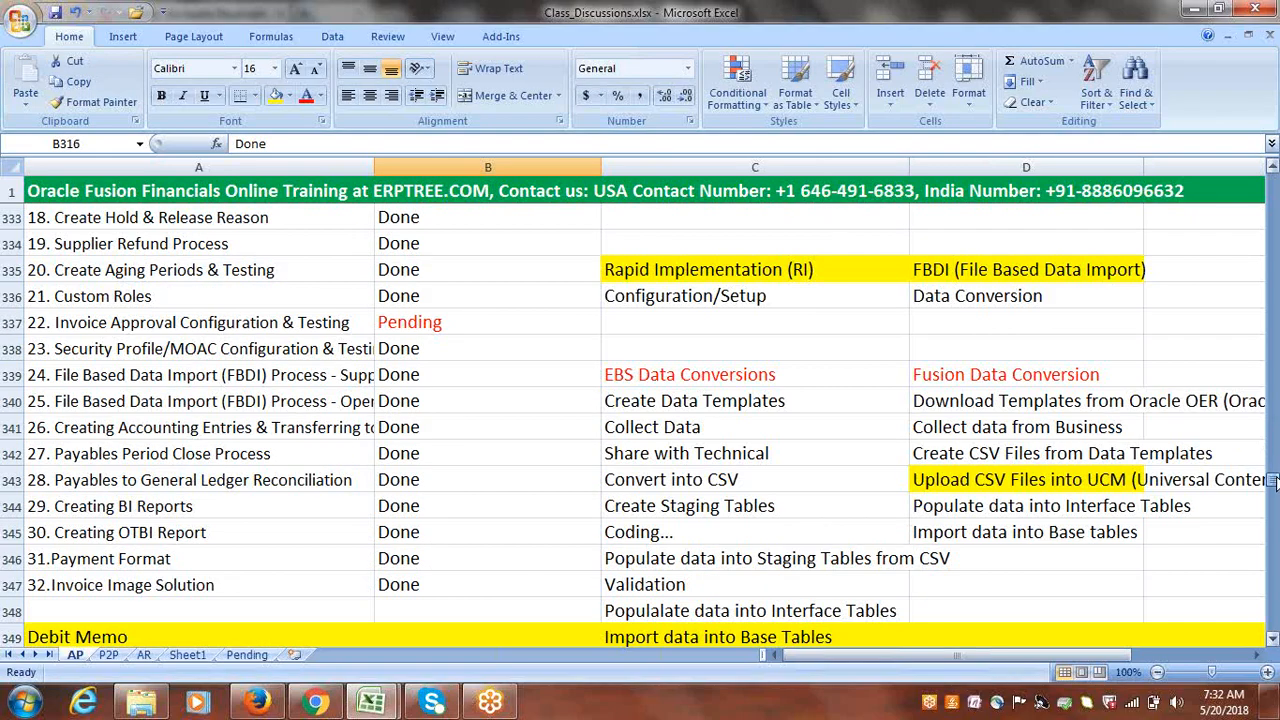
{"action": "left_click", "coordinate": [297, 336]}
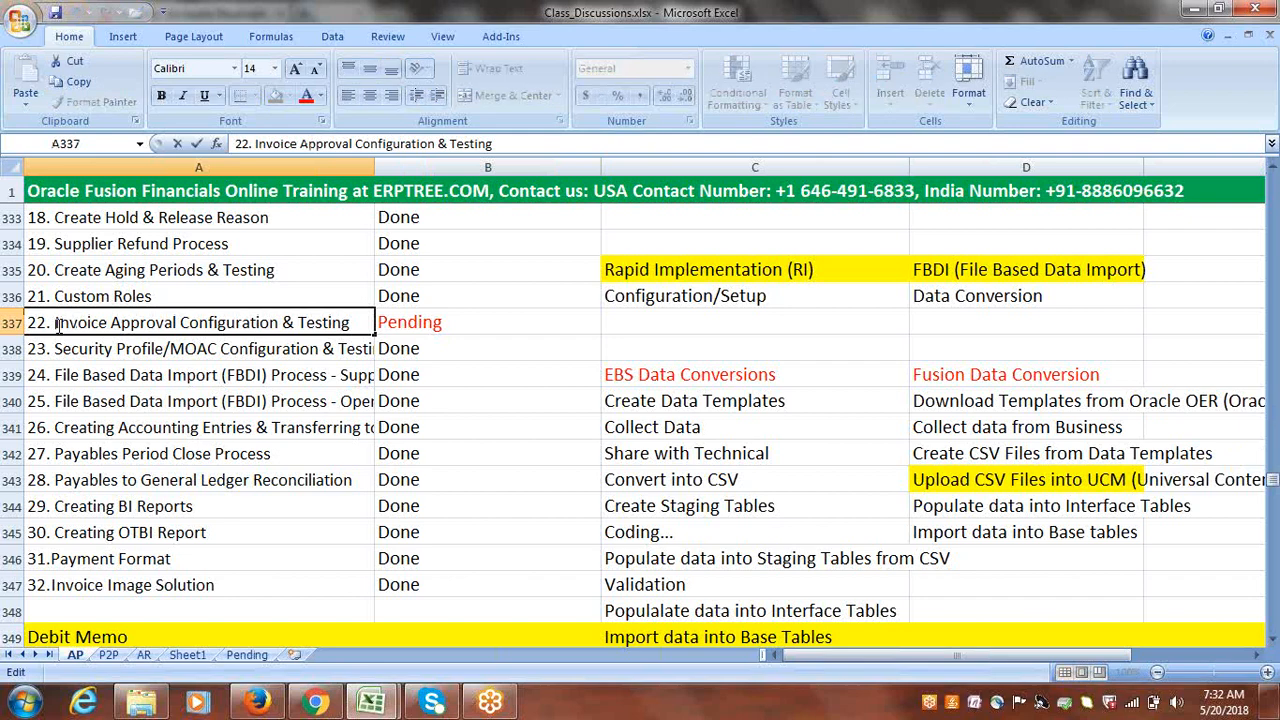
{"action": "left_click_drag", "start_coordinate": [56, 322], "coordinate": [179, 322]}
{"action": "key", "text": "ctrl+c"}
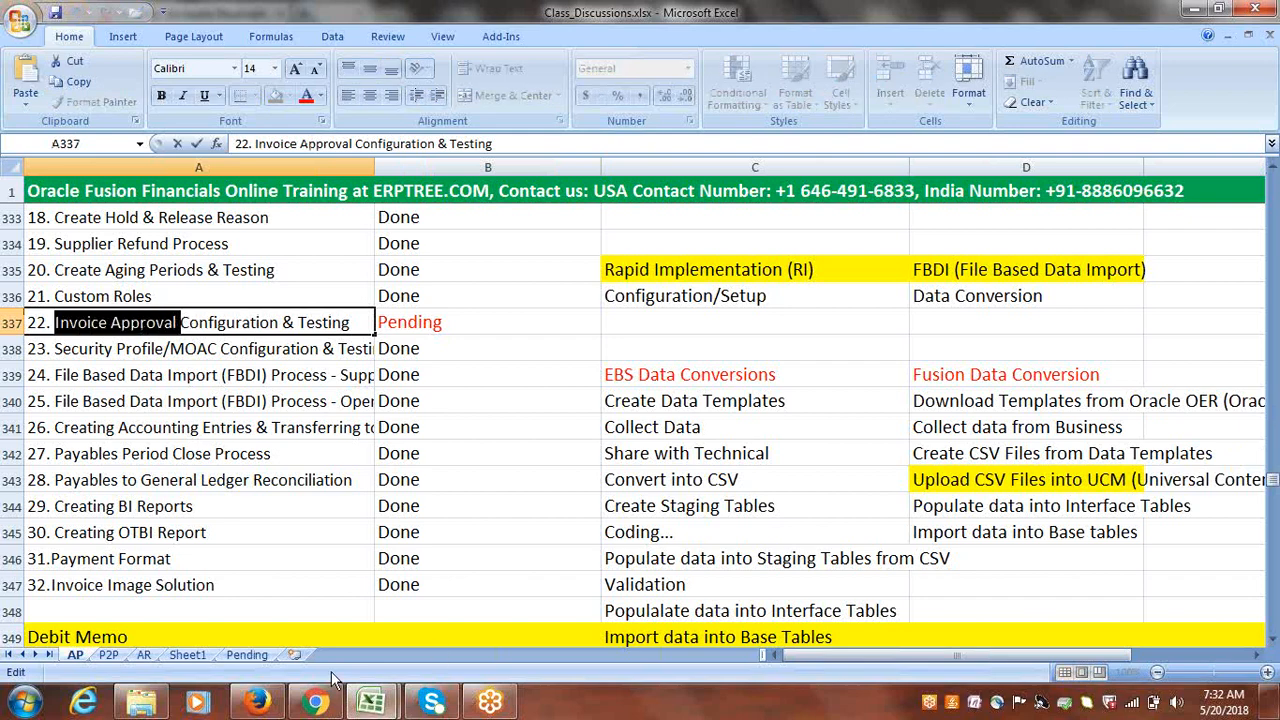
{"action": "left_click", "coordinate": [255, 655]}
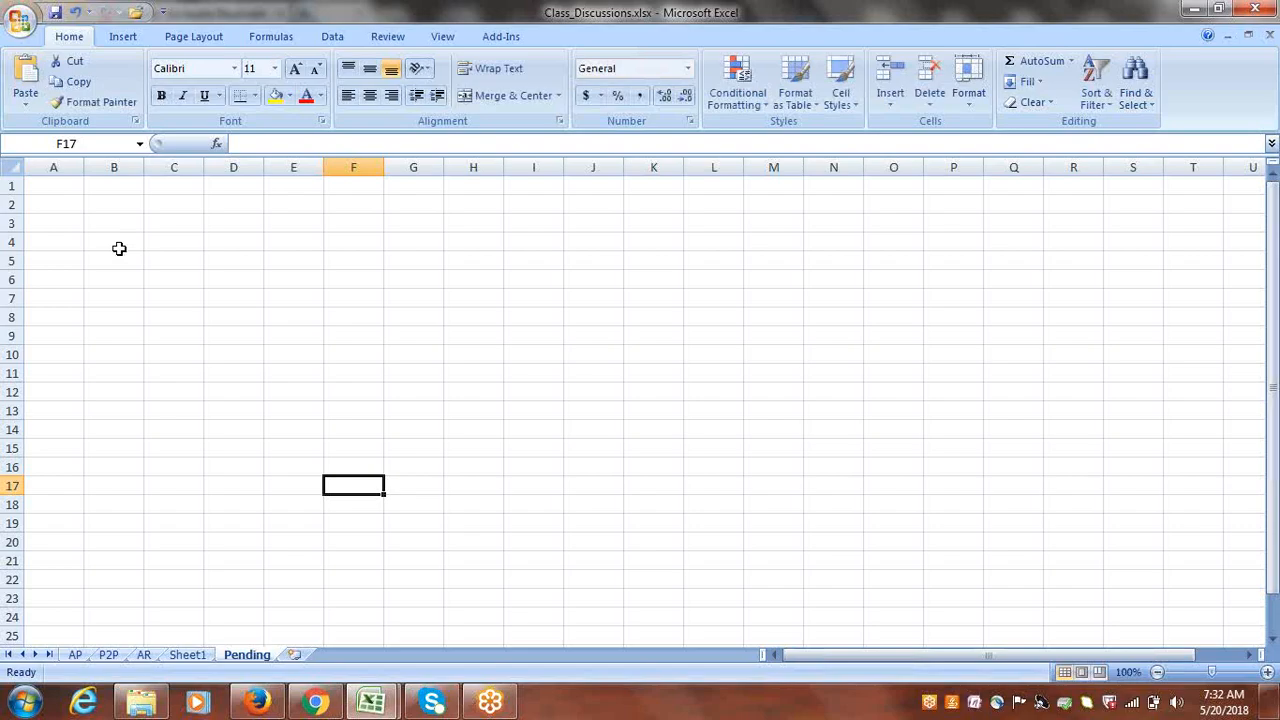
- Widen column A on the Pending sheet and paste 'Invoice Approval' into A1
{"action": "left_click_drag", "start_coordinate": [88, 166], "coordinate": [147, 166]}
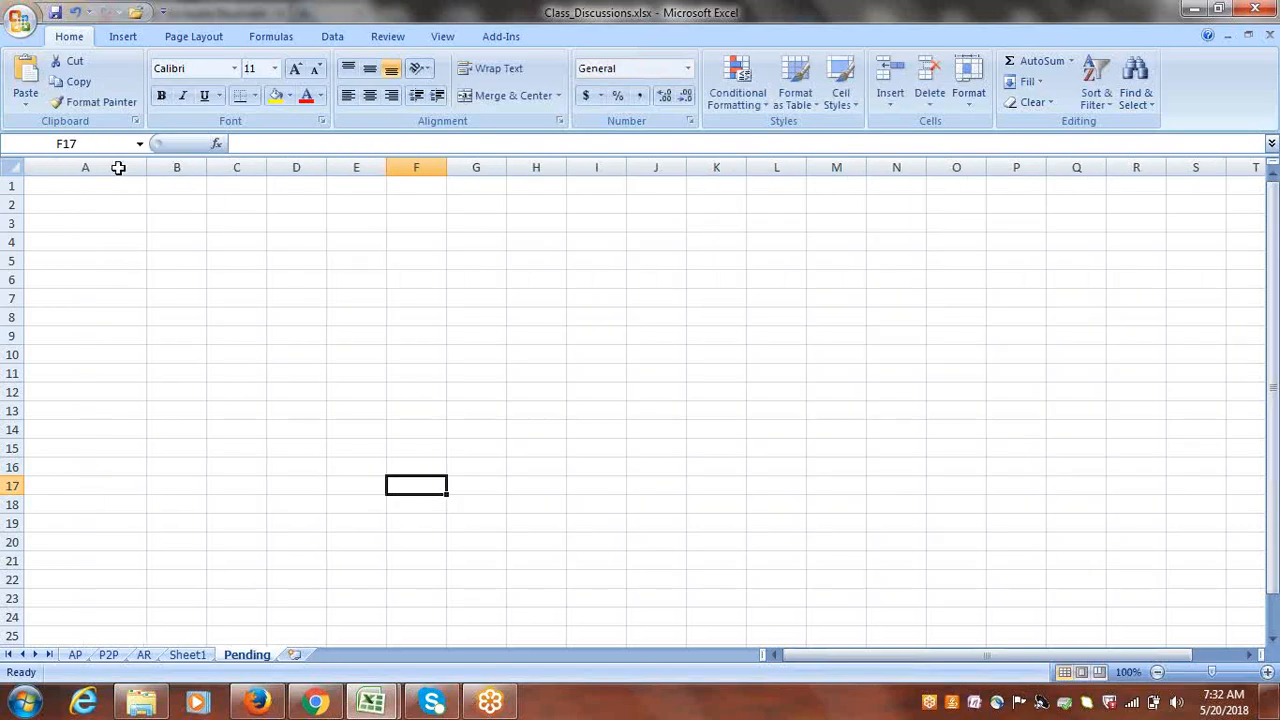
{"action": "left_click", "coordinate": [106, 183]}
{"action": "key", "text": "ctrl+v"}
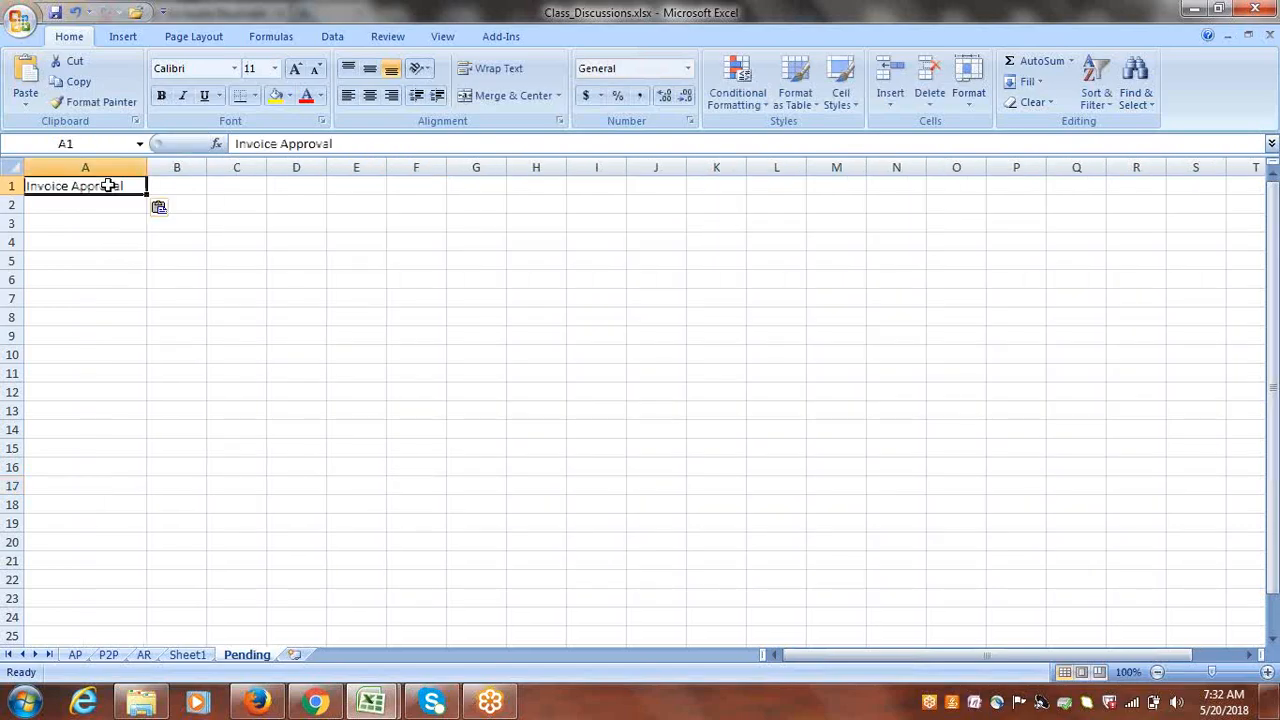
{"action": "key", "text": "ctrl+s"}
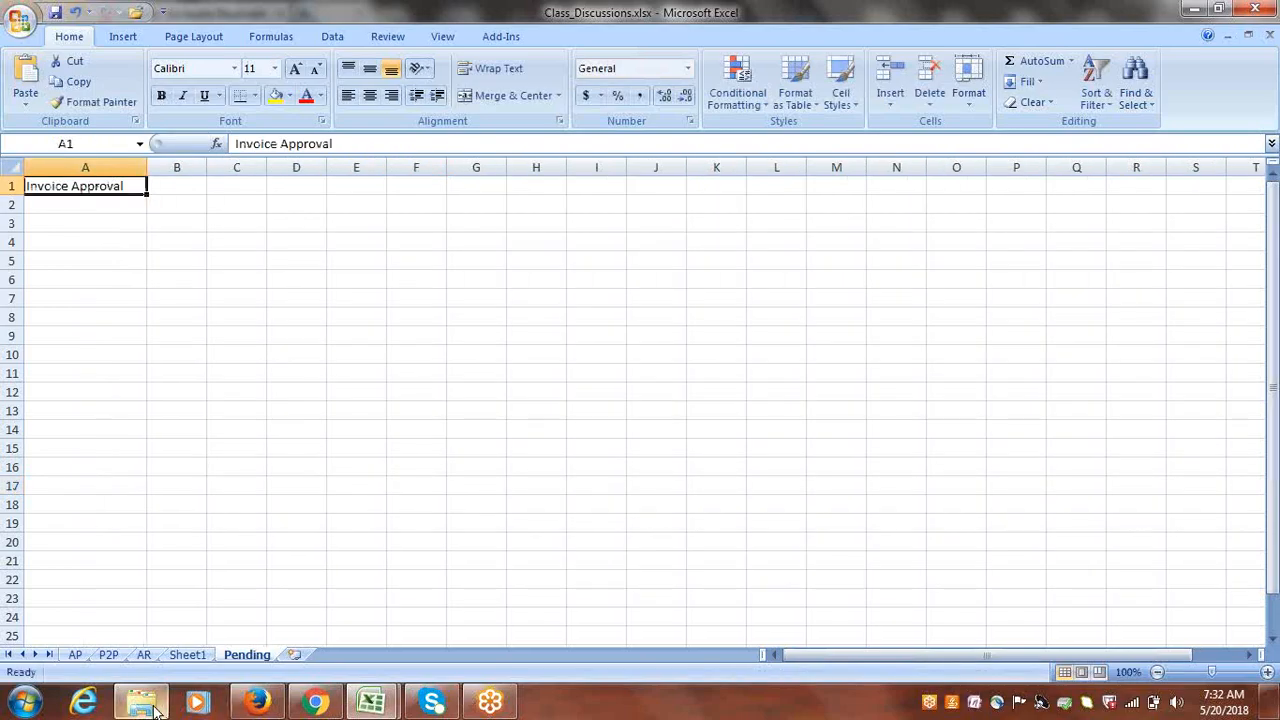
- Copy Aging Methods/Buckets and FBDI Process - Customers from the AR sheet into Pending A2 and A3
{"action": "left_click", "coordinate": [144, 654]}
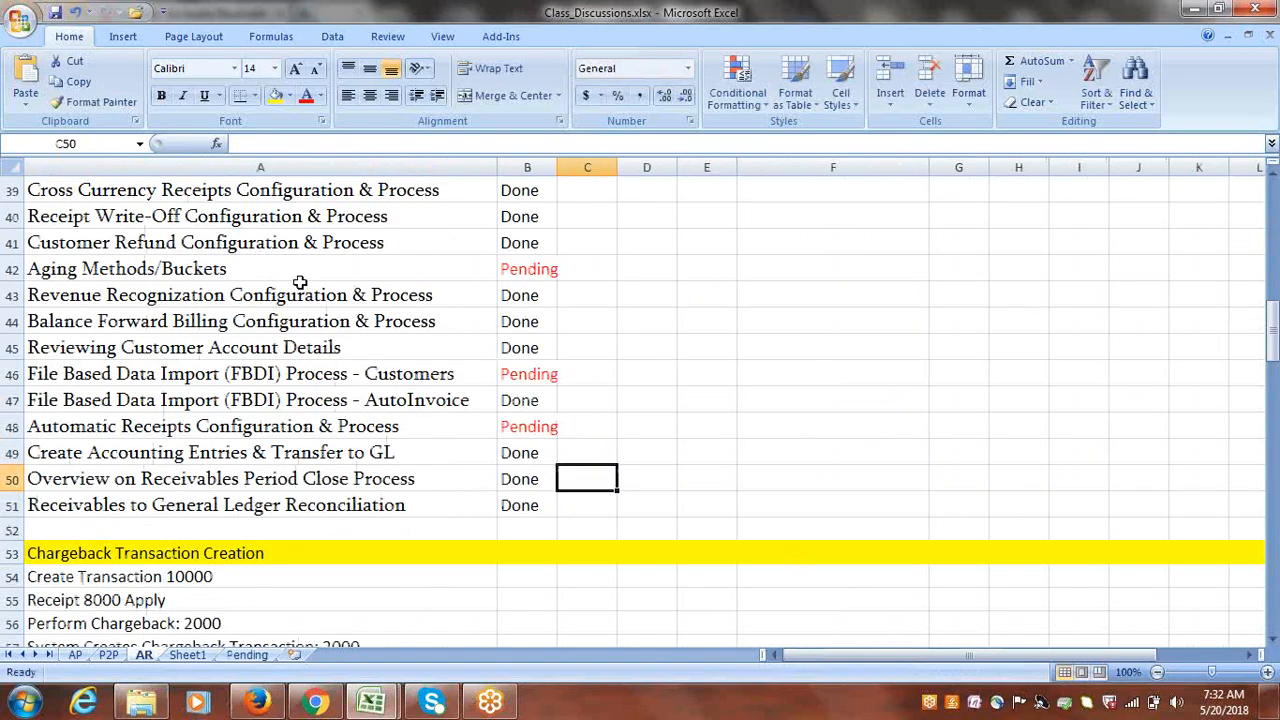
{"action": "left_click", "coordinate": [252, 268]}
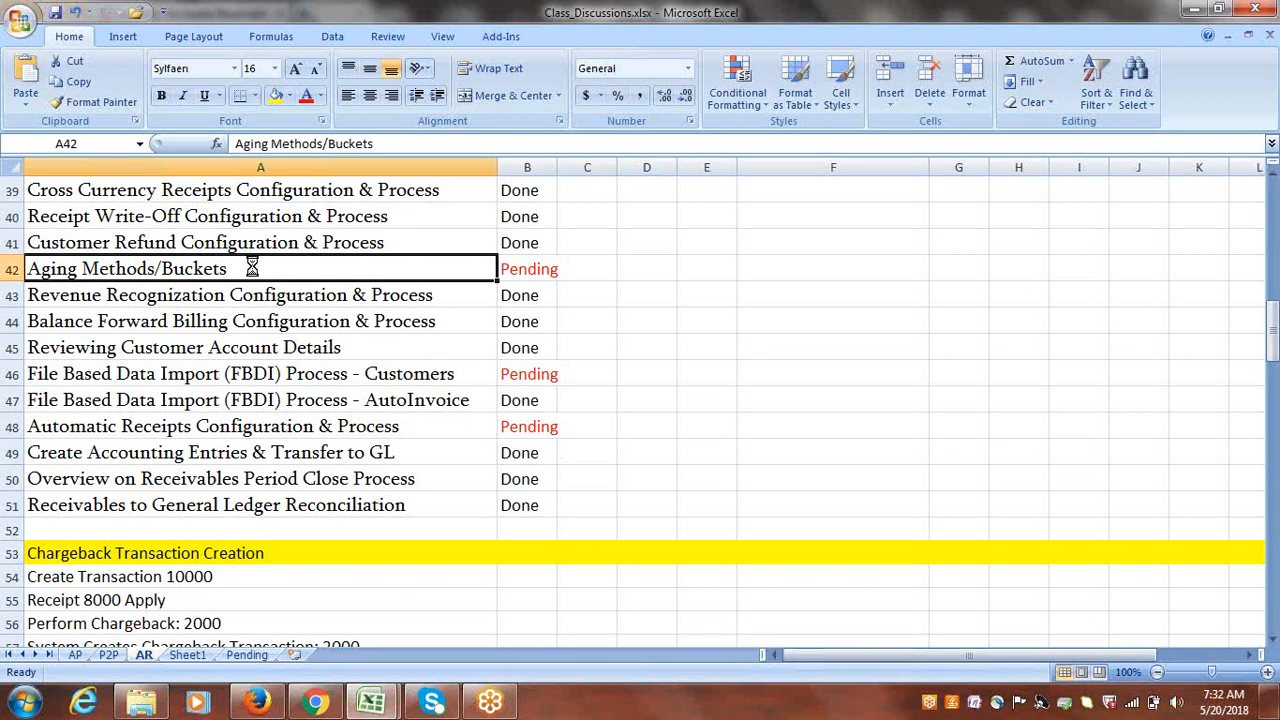
{"action": "key", "text": "ctrl+c"}
{"action": "left_click", "coordinate": [264, 654]}
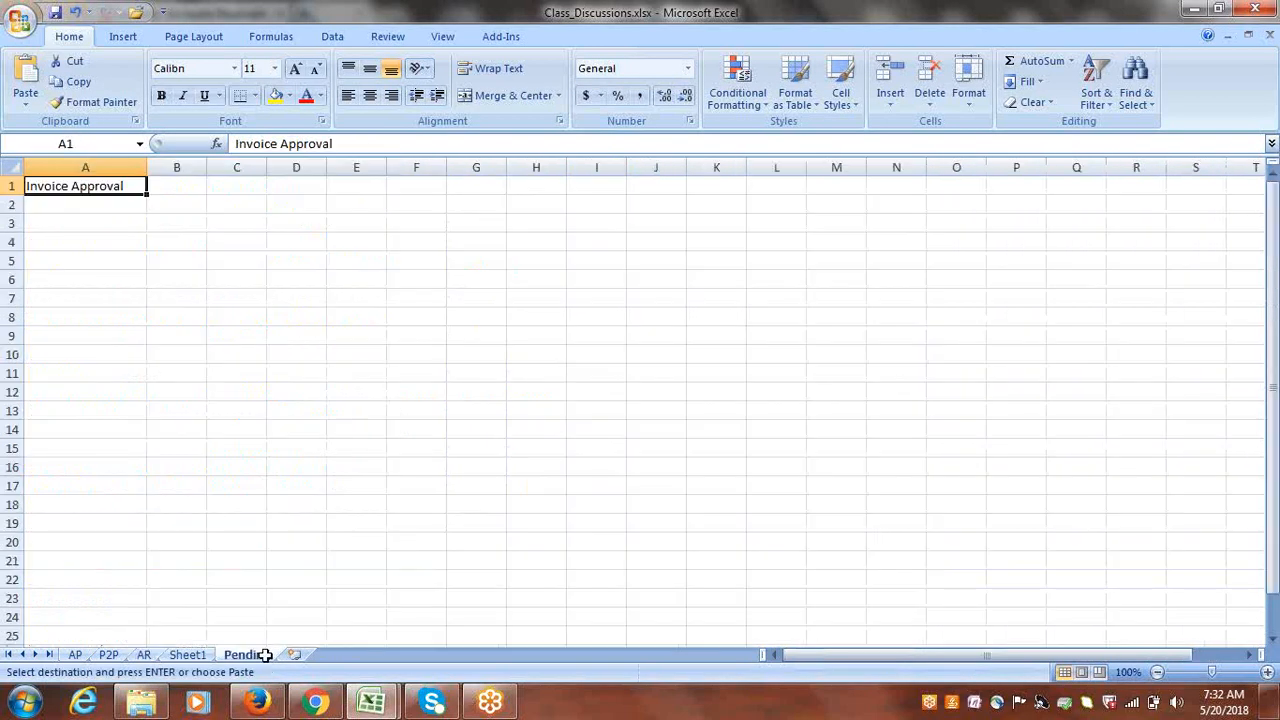
{"action": "left_click", "coordinate": [94, 205]}
{"action": "key", "text": "ctrl+v"}
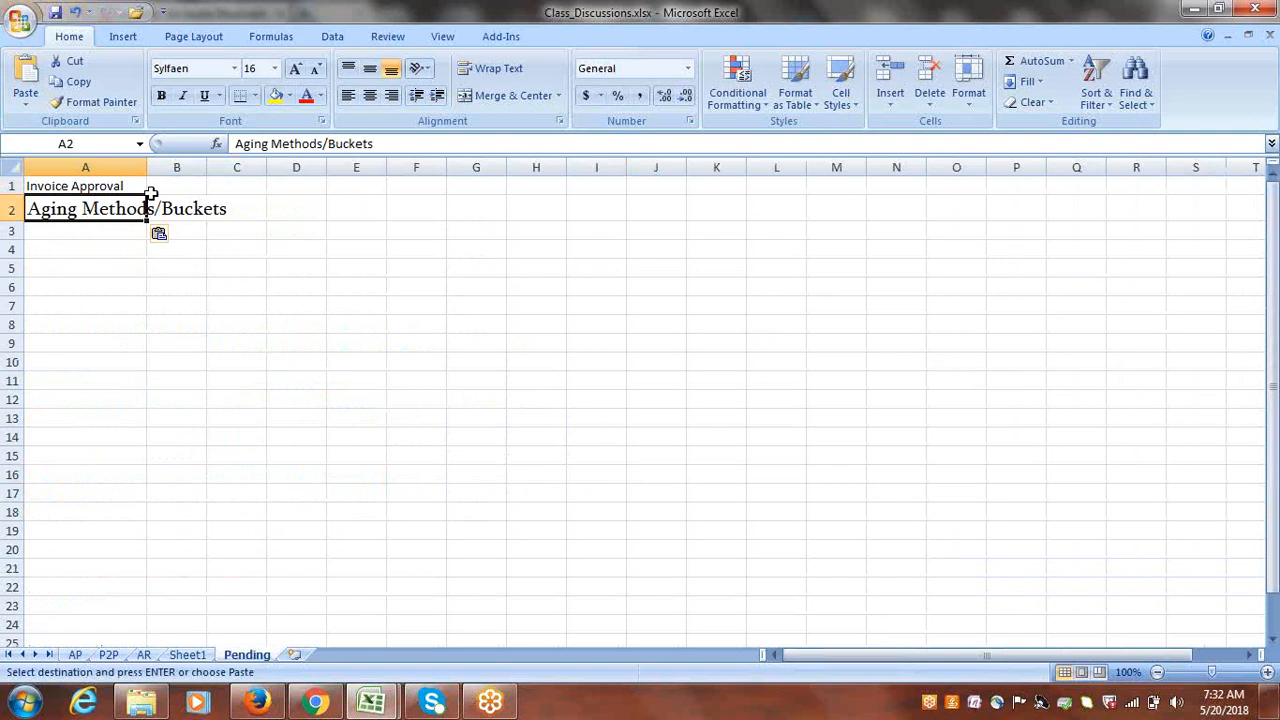
{"action": "left_click_drag", "start_coordinate": [147, 167], "coordinate": [244, 167]}
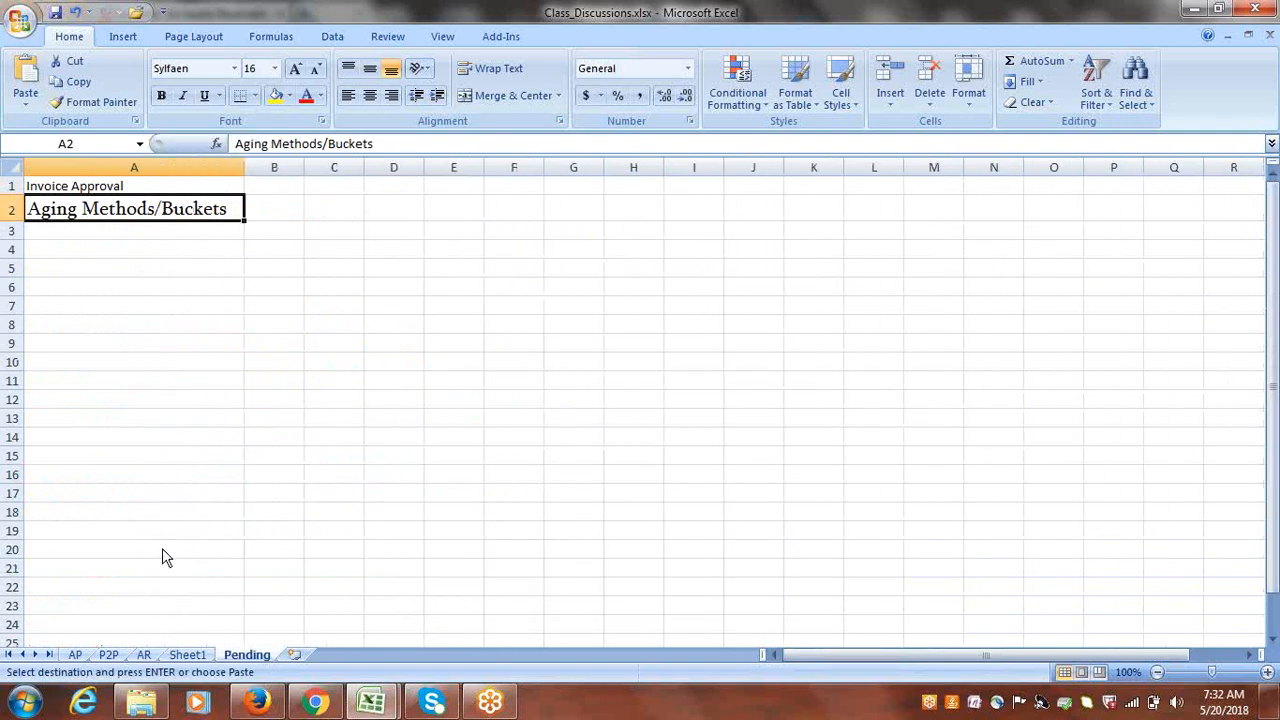
{"action": "left_click", "coordinate": [145, 655]}
{"action": "left_click", "coordinate": [312, 376]}
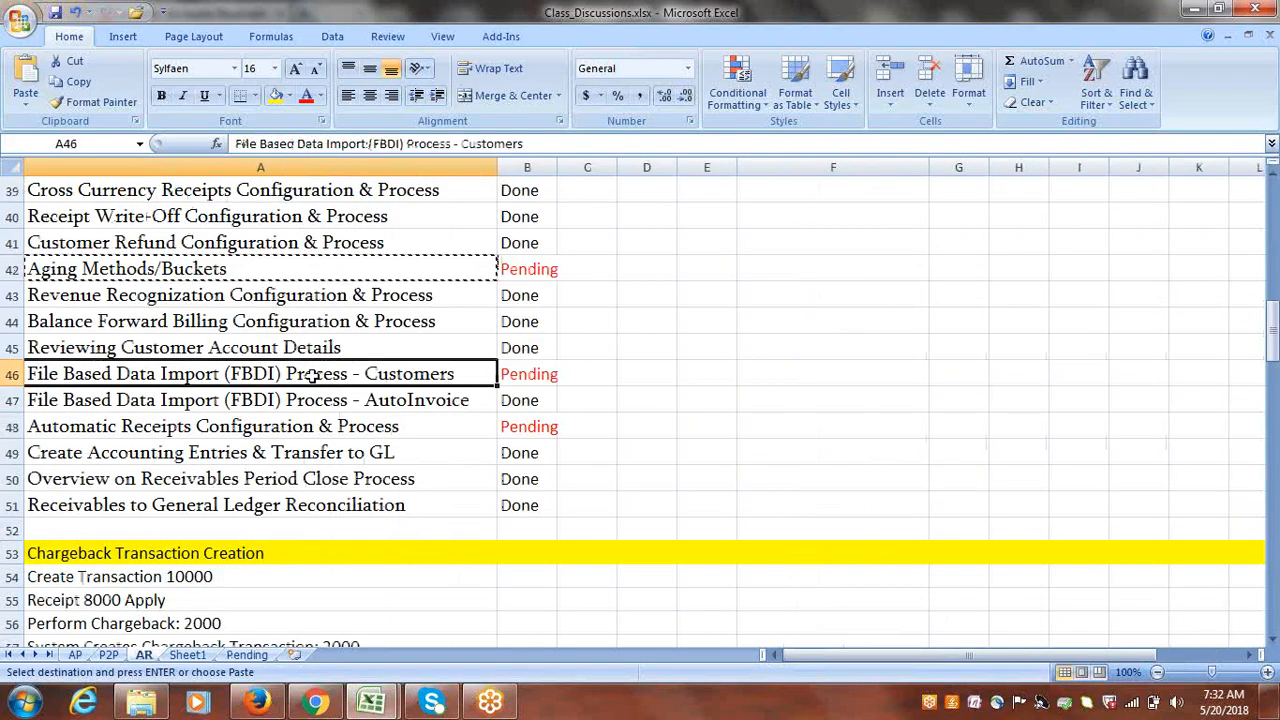
{"action": "left_click", "coordinate": [247, 655]}
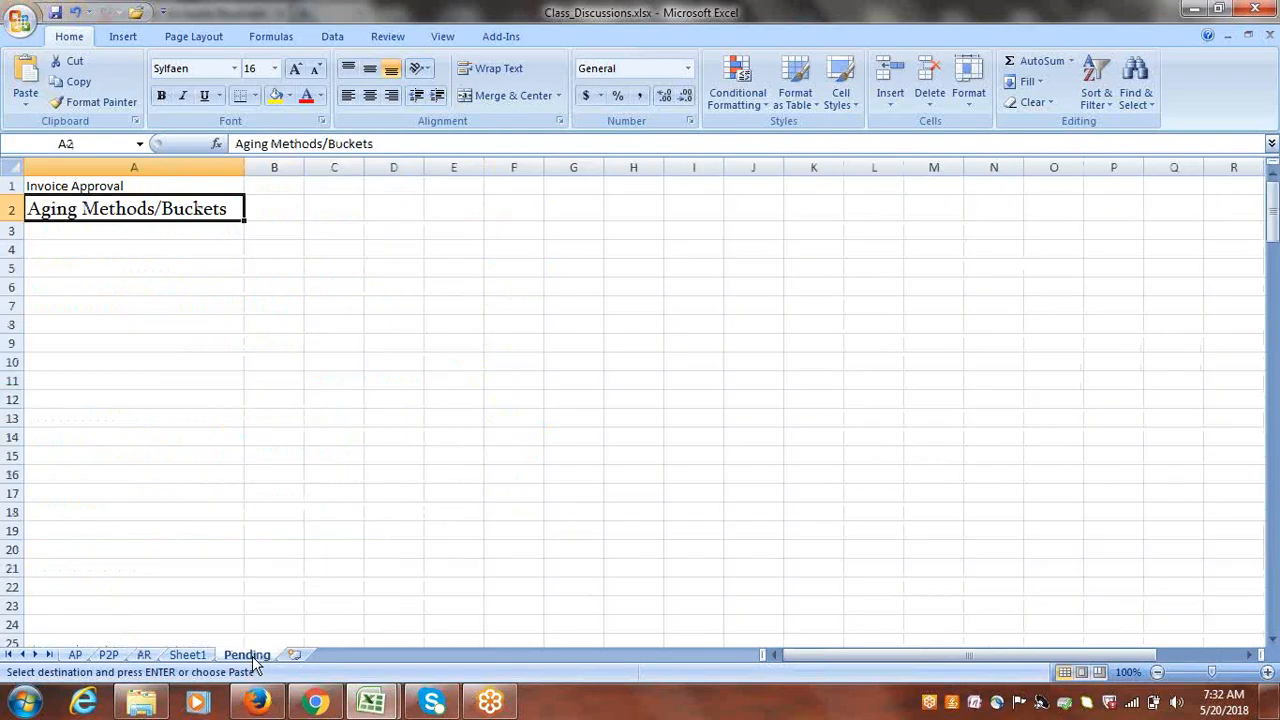
{"action": "left_click", "coordinate": [149, 231]}
{"action": "key", "text": "ctrl+v"}
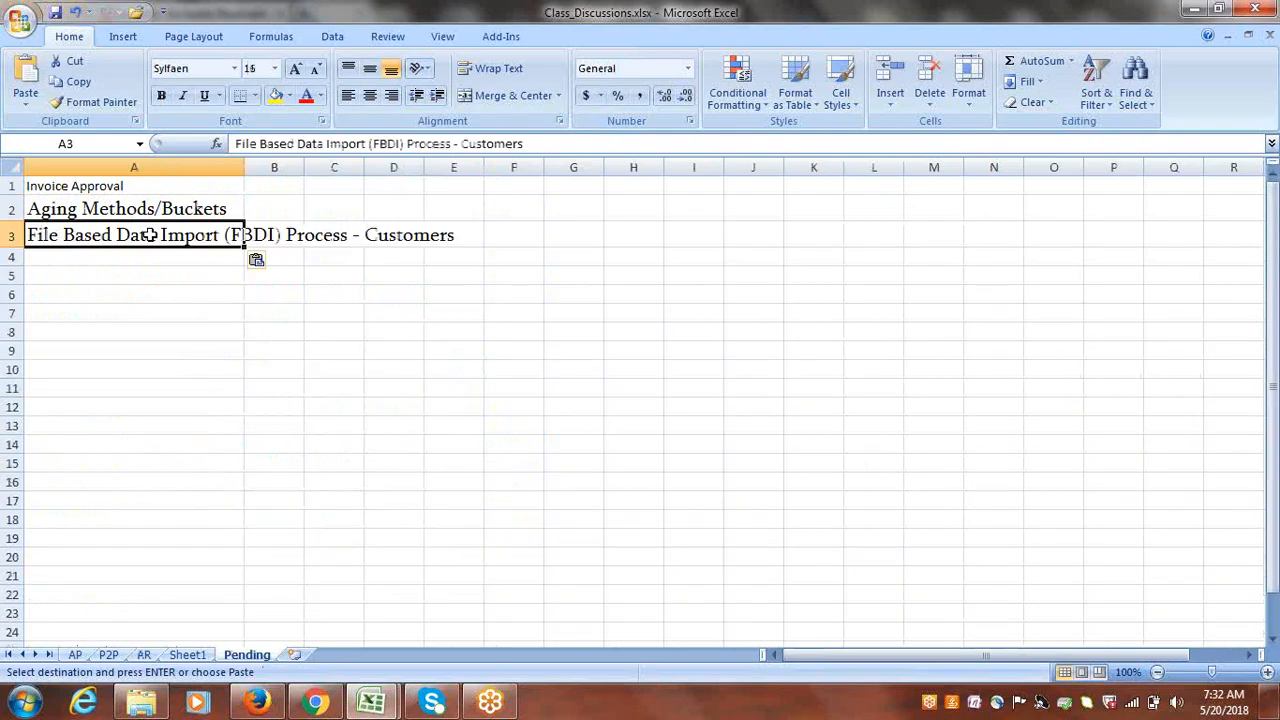
- Add Automatic Receipts Configuration & Process in A4 and widen column A to fit it
{"action": "left_click", "coordinate": [144, 656]}
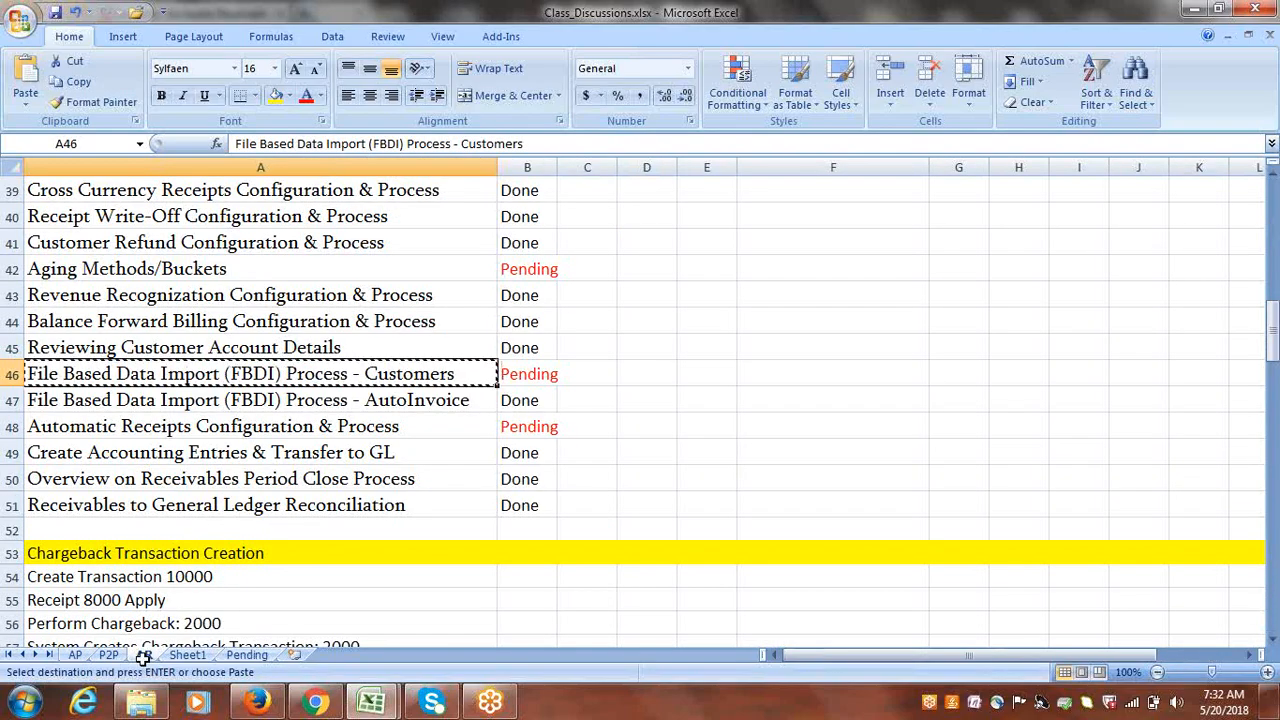
{"action": "left_click", "coordinate": [287, 427]}
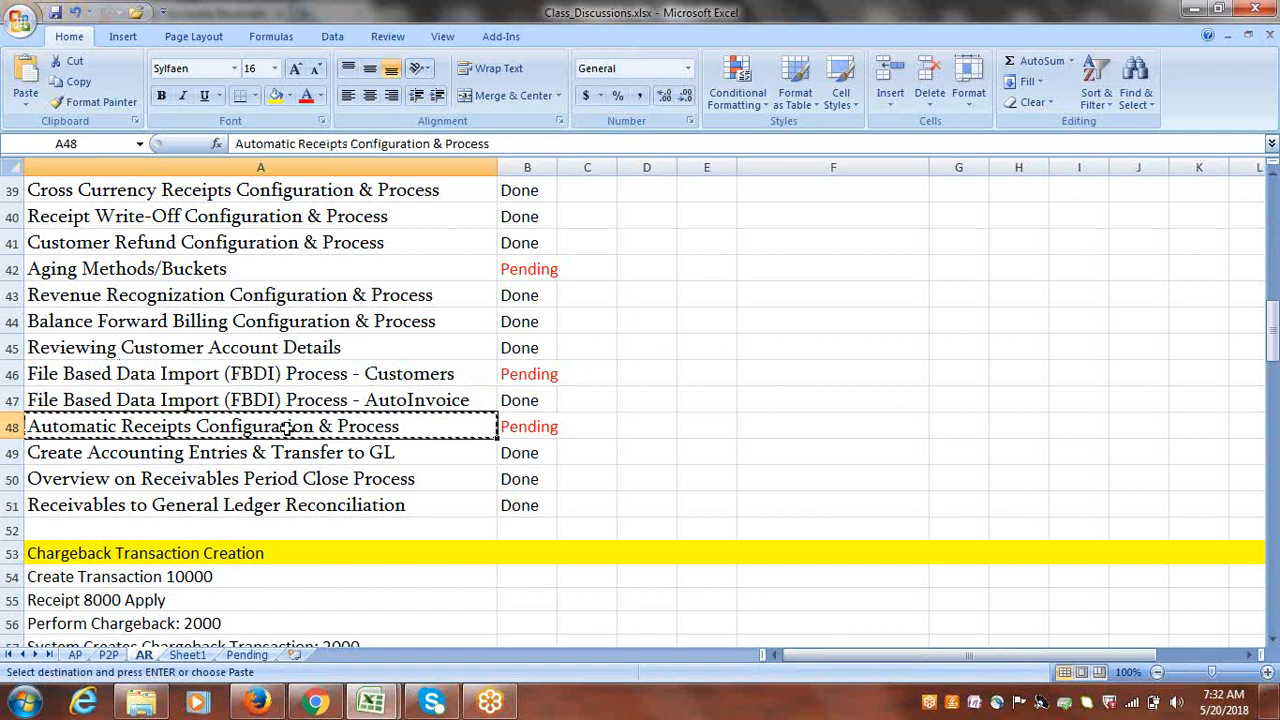
{"action": "key", "text": "ctrl+c"}
{"action": "left_click", "coordinate": [250, 656]}
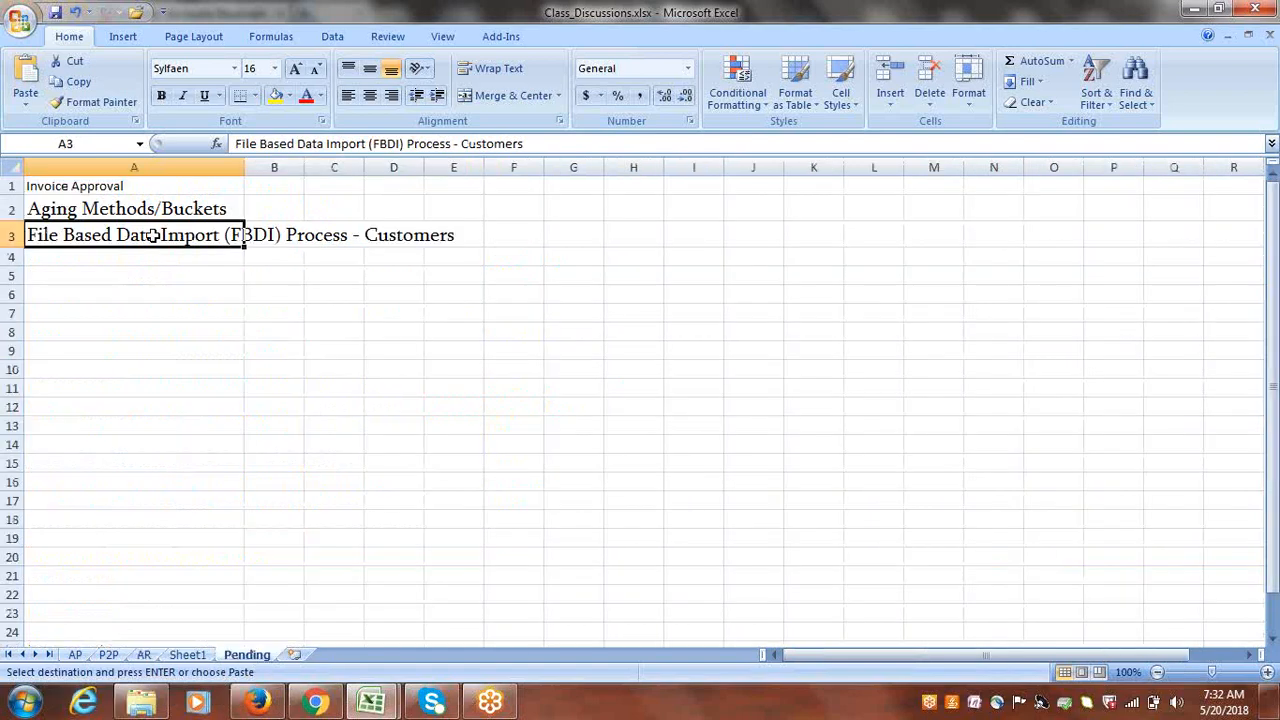
{"action": "left_click", "coordinate": [156, 258]}
{"action": "key", "text": "ctrl+v"}
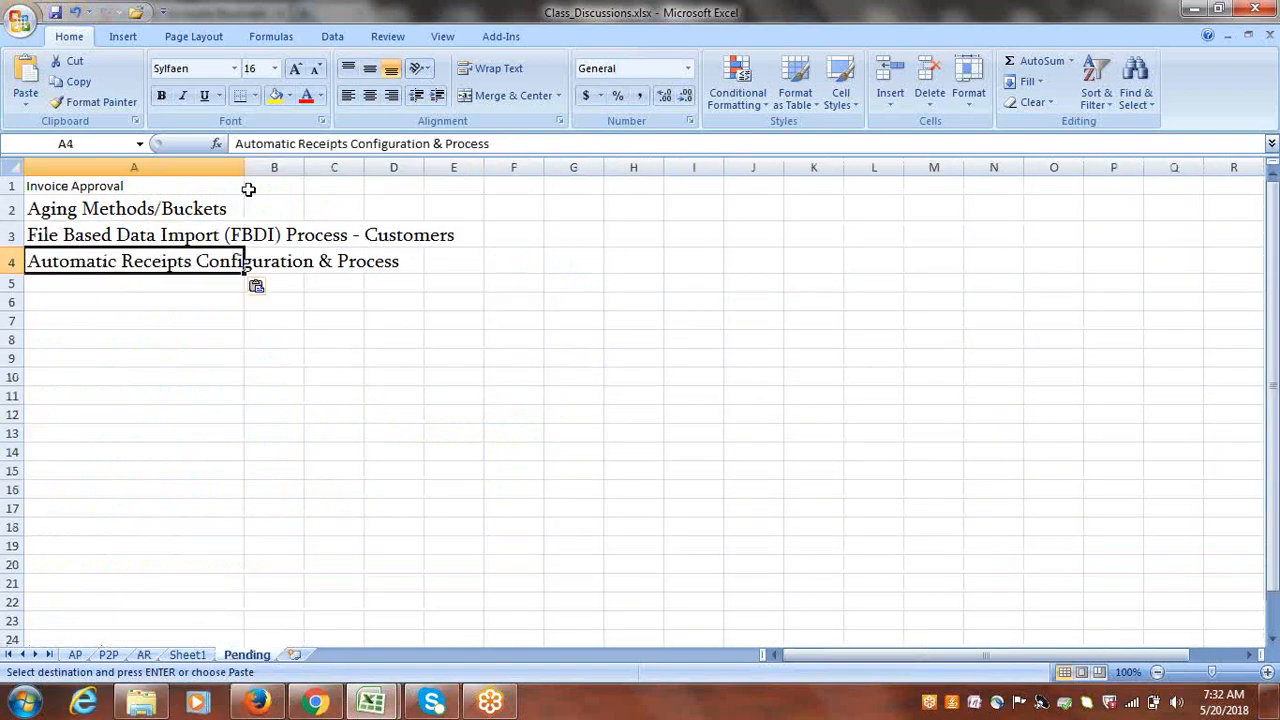
{"action": "left_click_drag", "start_coordinate": [244, 167], "coordinate": [452, 200]}
{"action": "left_click", "coordinate": [416, 307]}
{"action": "key", "text": "Escape"}
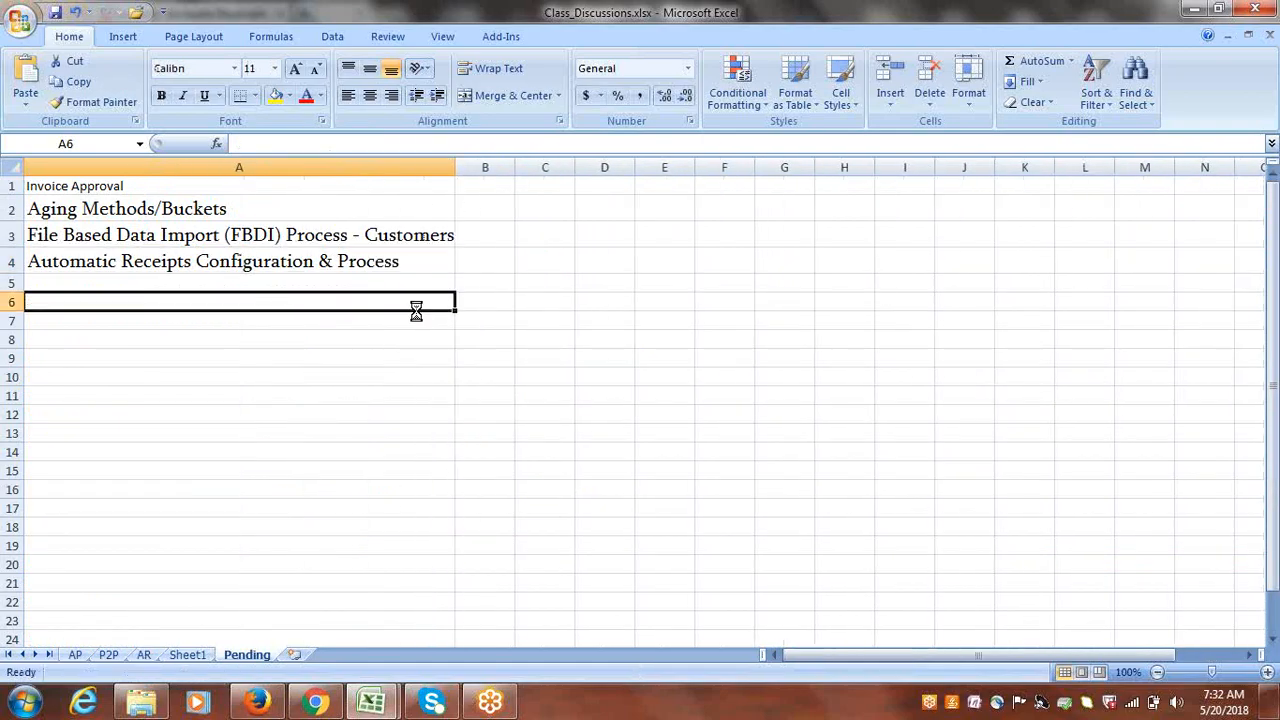
{"action": "key", "text": "ctrl+Home"}
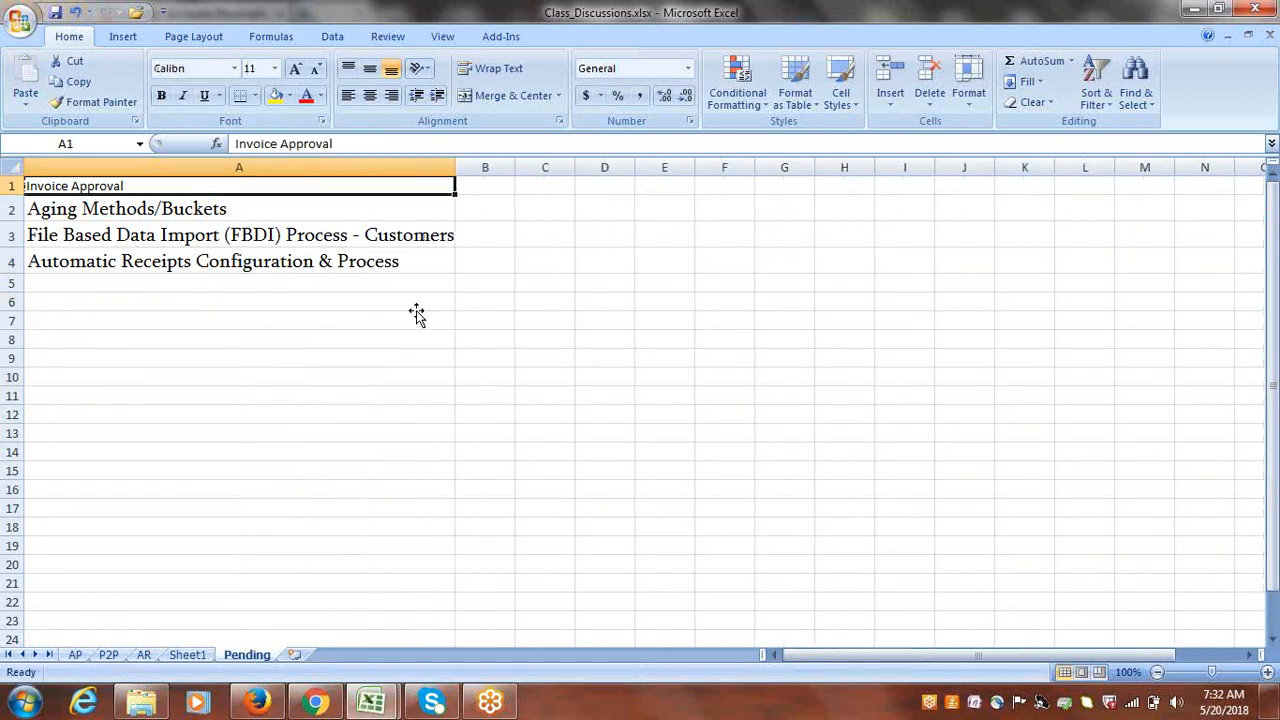
- Set the four pending tasks in A1:A4 to font size 14 and refit column A
{"action": "left_click_drag", "start_coordinate": [98, 184], "coordinate": [112, 252]}
{"action": "left_click", "coordinate": [274, 68]}
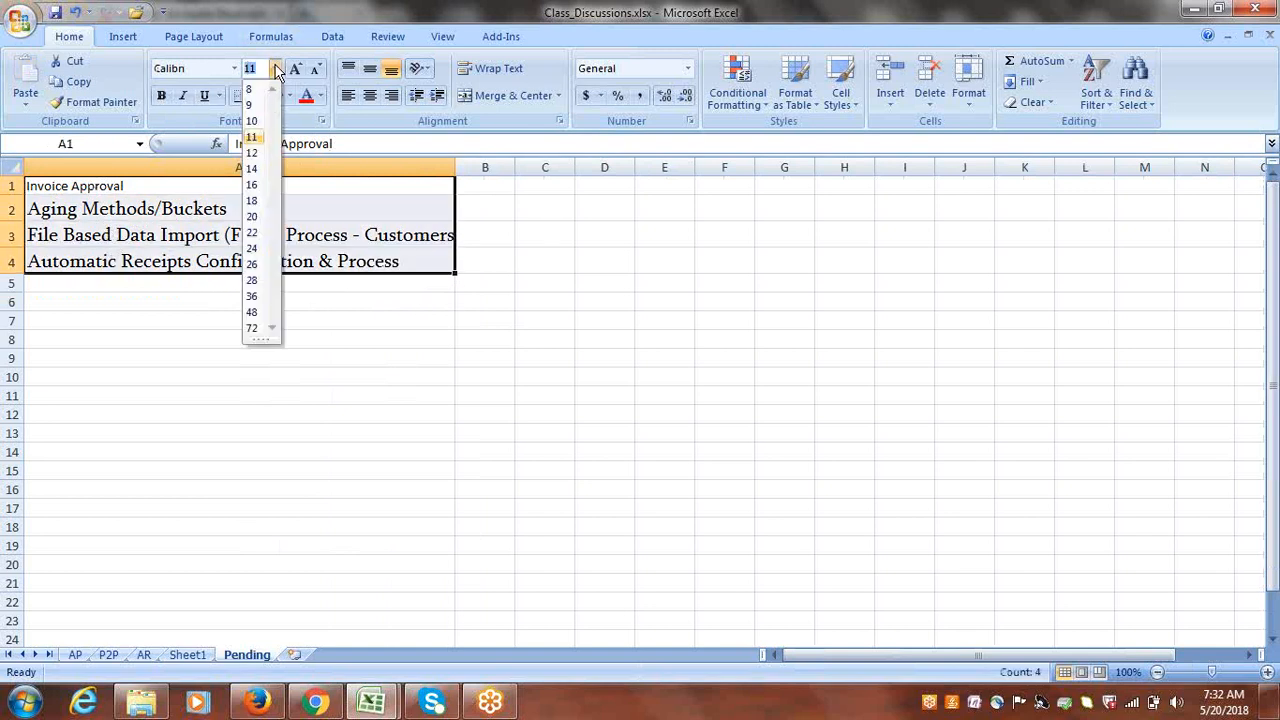
{"action": "left_click", "coordinate": [252, 153]}
{"action": "left_click", "coordinate": [275, 70]}
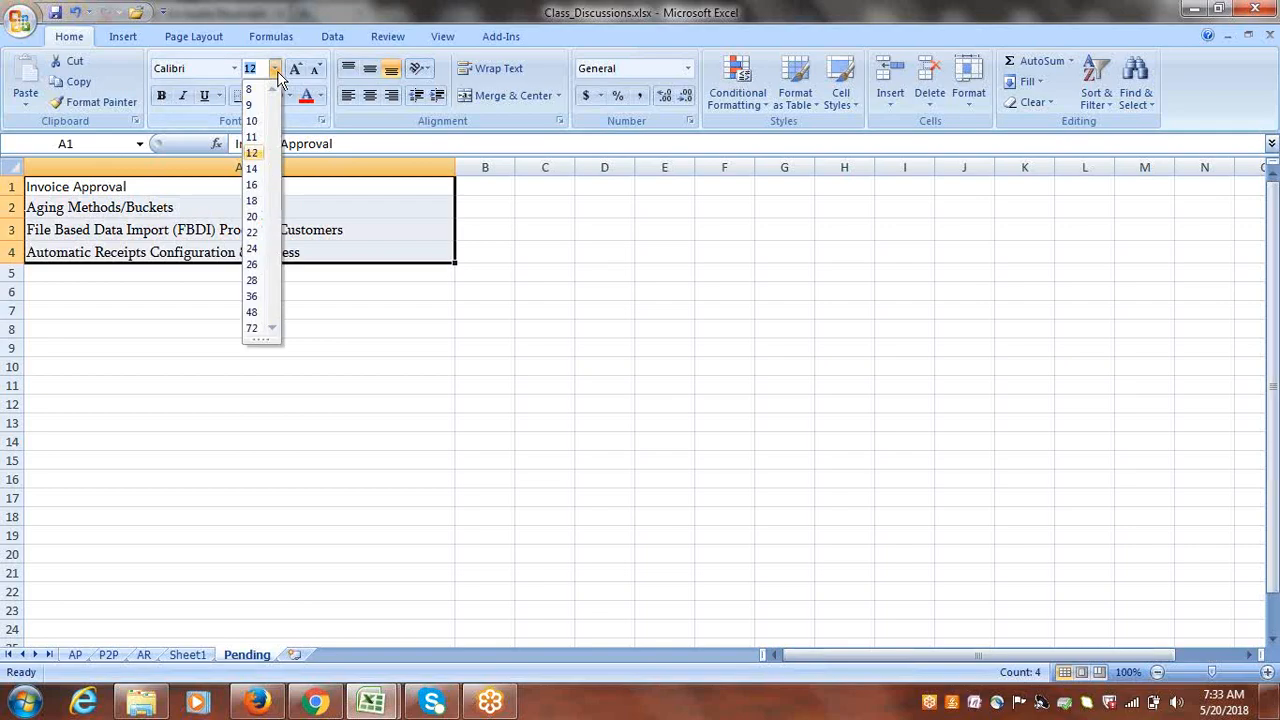
{"action": "left_click", "coordinate": [252, 168]}
{"action": "left_click", "coordinate": [261, 298]}
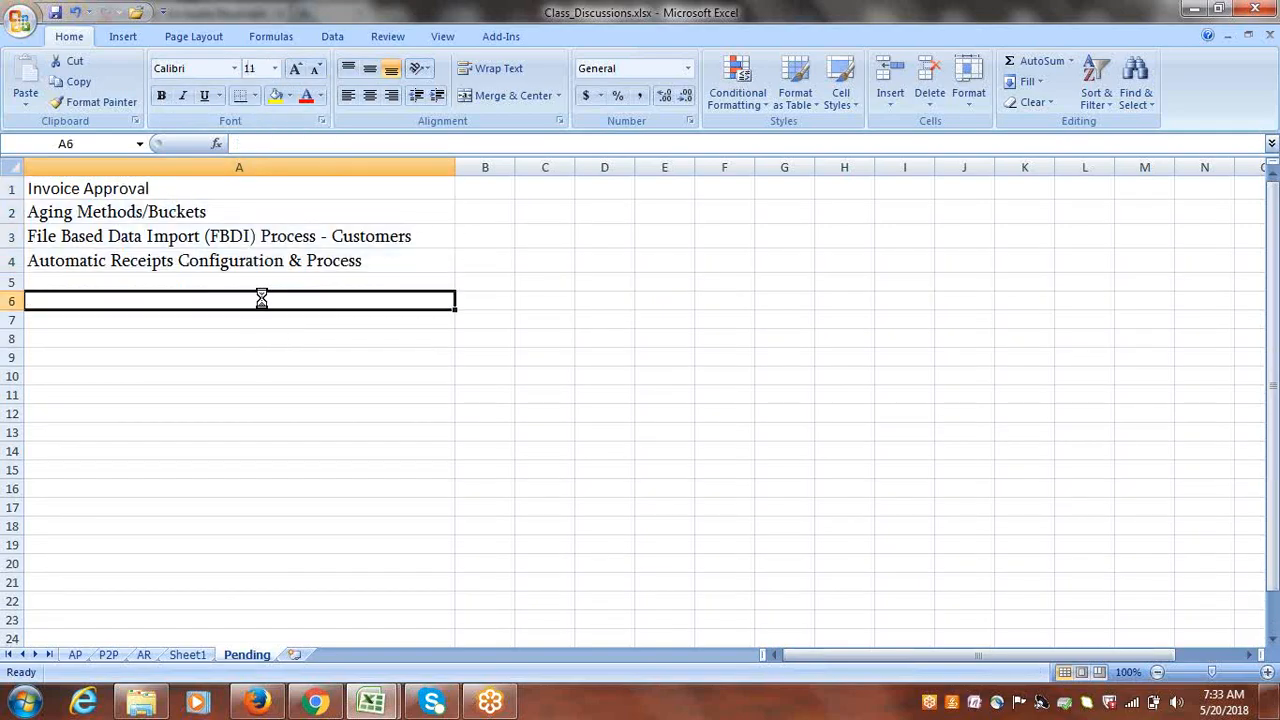
{"action": "left_click_drag", "start_coordinate": [454, 167], "coordinate": [424, 172]}
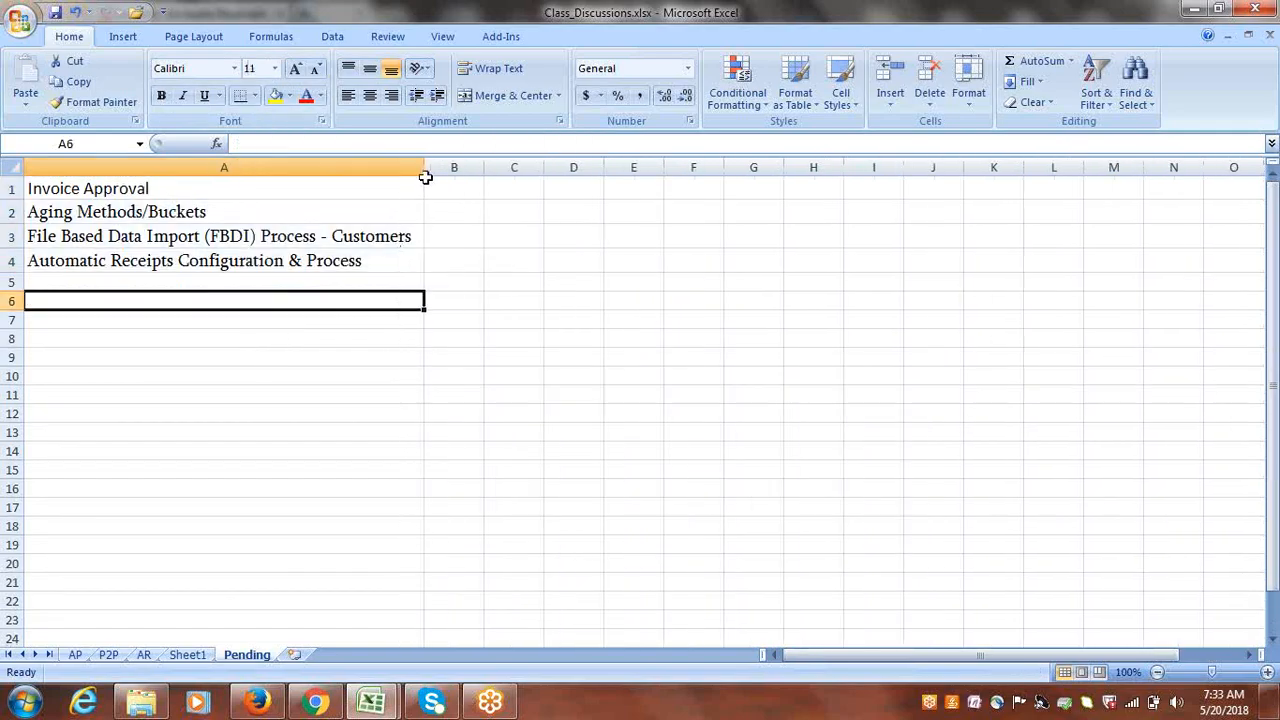
- Review the four pending topics in A1:A4, then return to the AR sheet
{"action": "left_click", "coordinate": [413, 390]}
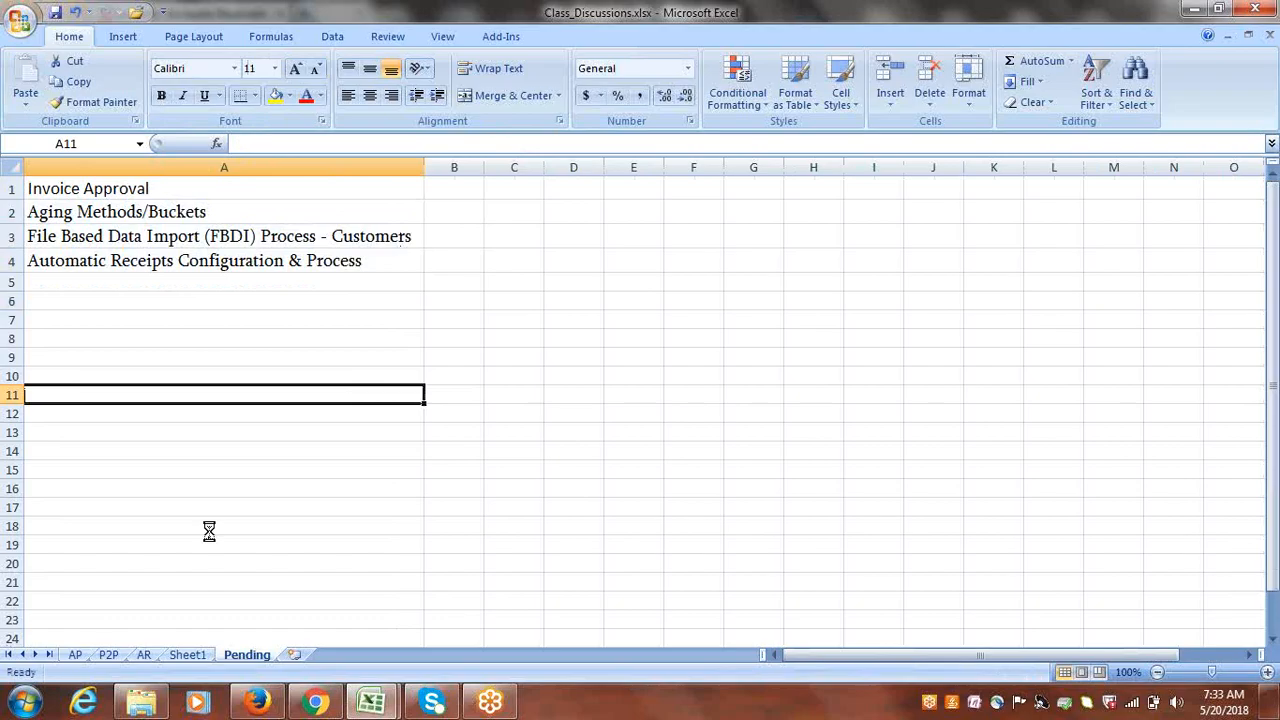
{"action": "left_click", "coordinate": [634, 260]}
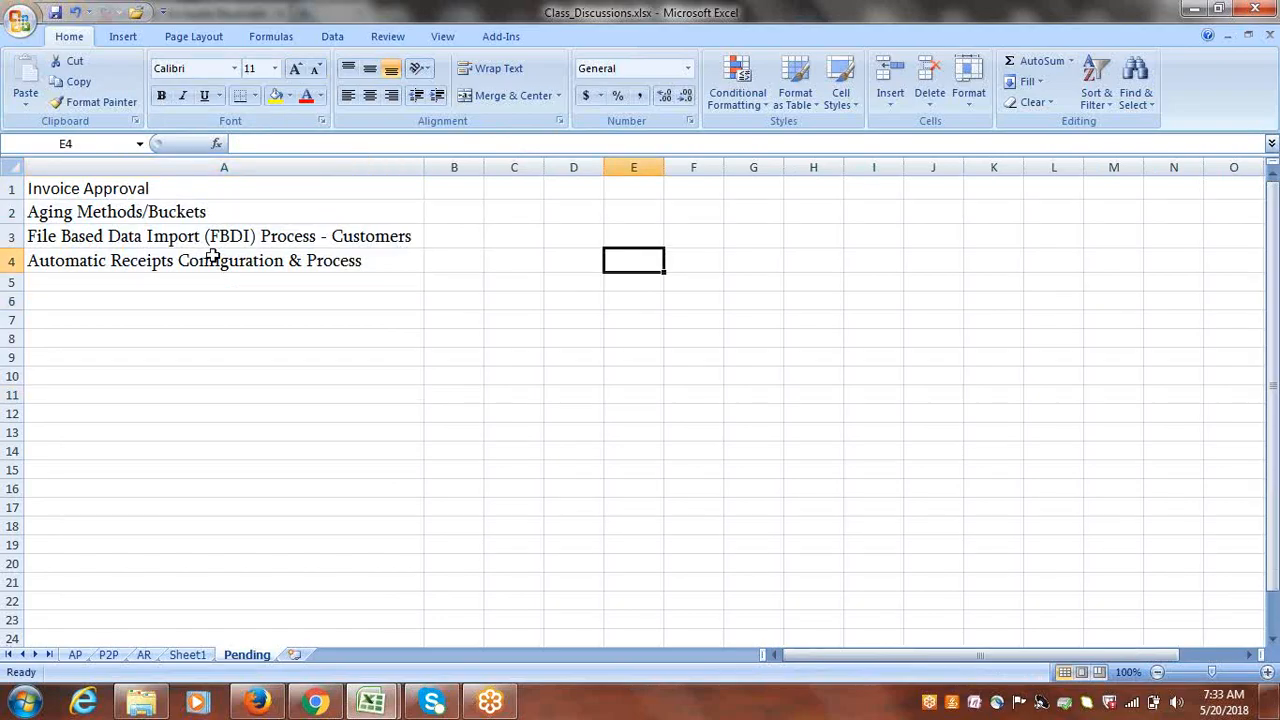
{"action": "left_click_drag", "start_coordinate": [157, 191], "coordinate": [170, 262]}
{"action": "left_click", "coordinate": [169, 263]}
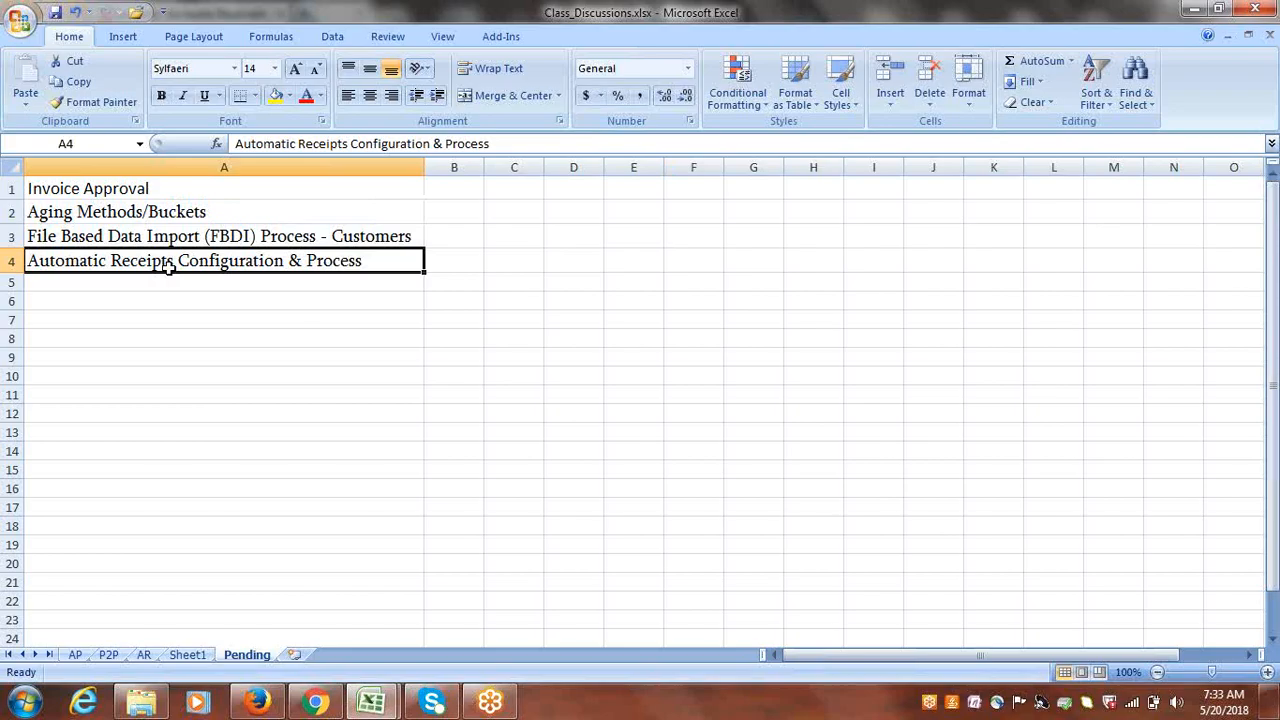
{"action": "left_click", "coordinate": [214, 303]}
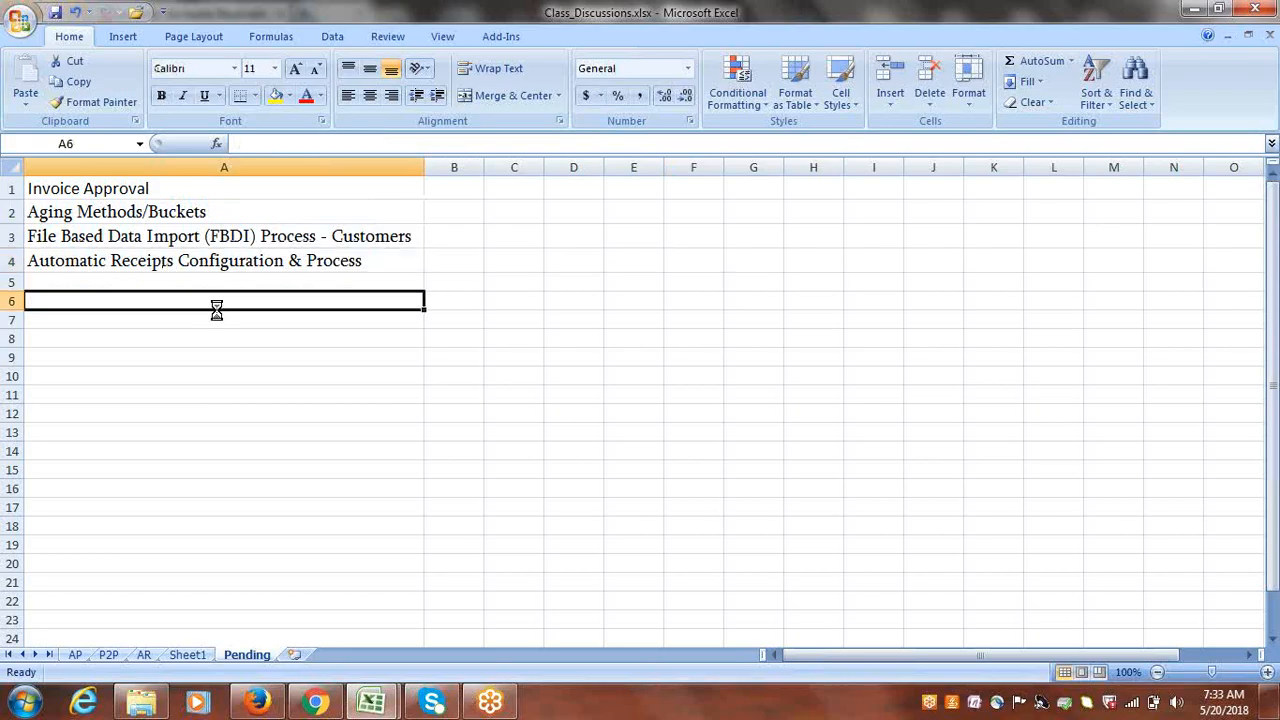
{"action": "left_click", "coordinate": [144, 654]}
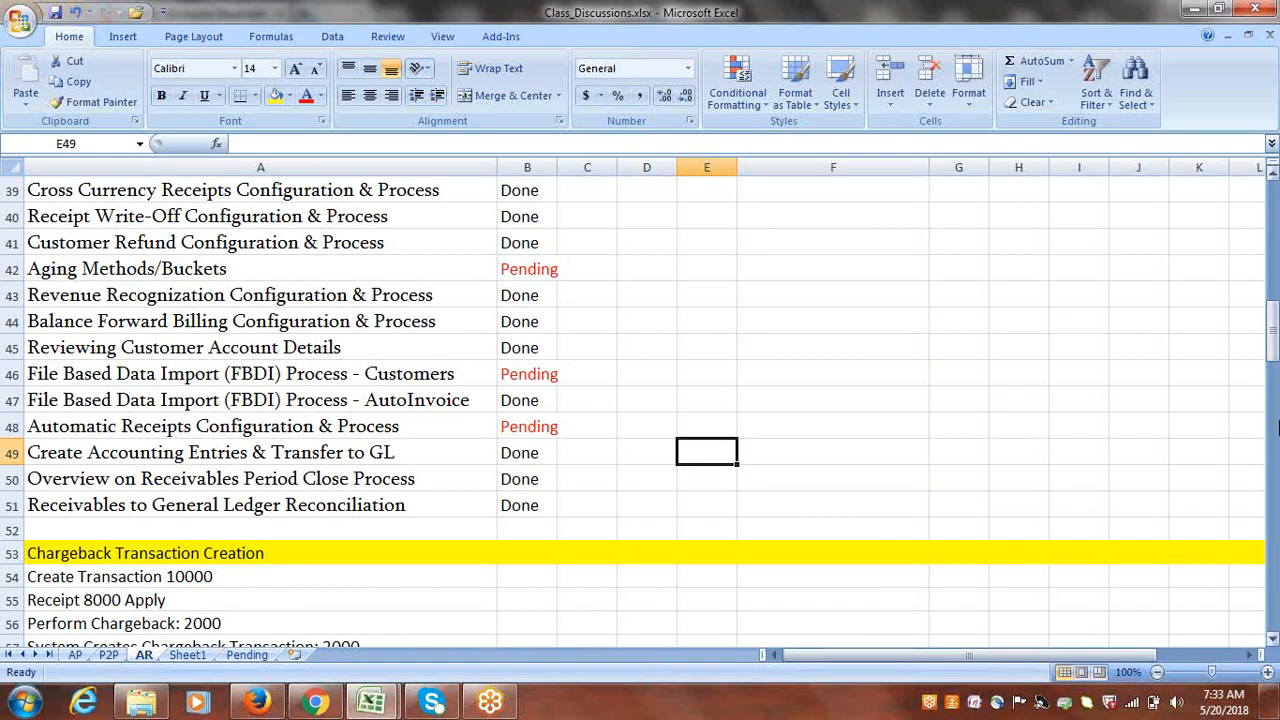
- Save the workbook and review the four size-14 topics in A1:A4 on the Pending sheet
{"action": "left_click", "coordinate": [851, 400]}
{"action": "key", "text": "ctrl+s"}
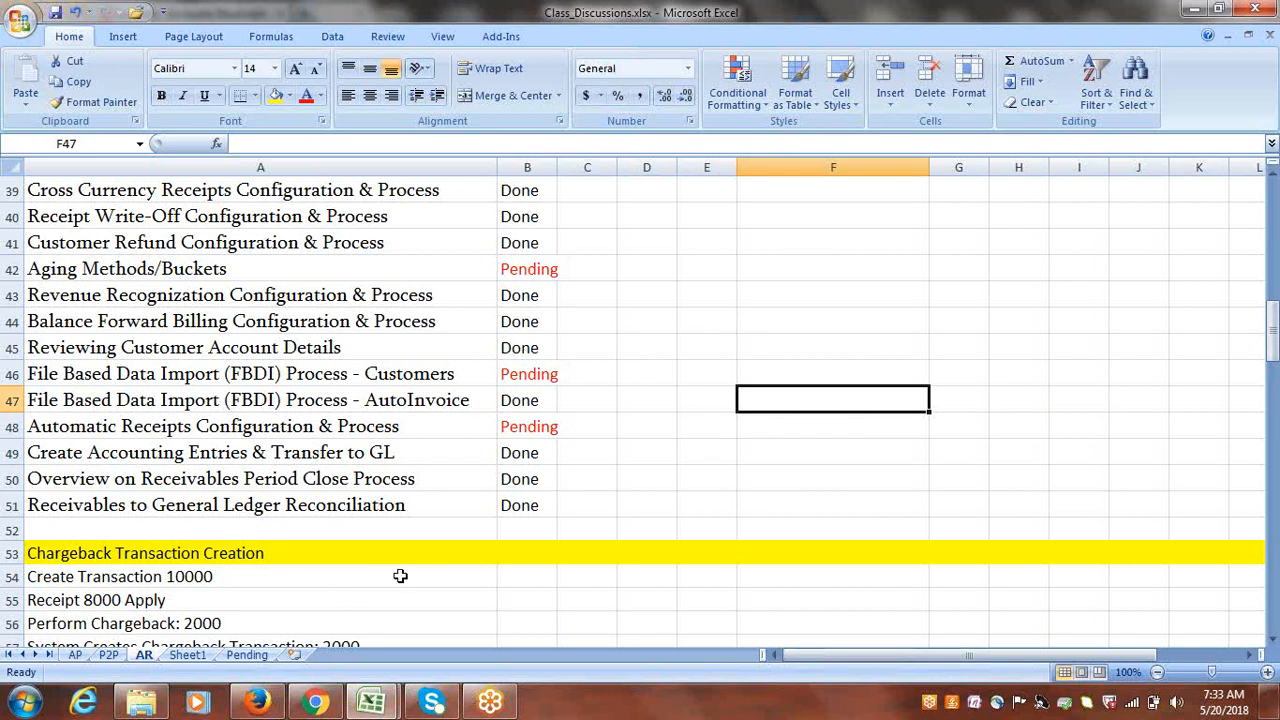
{"action": "left_click", "coordinate": [260, 655]}
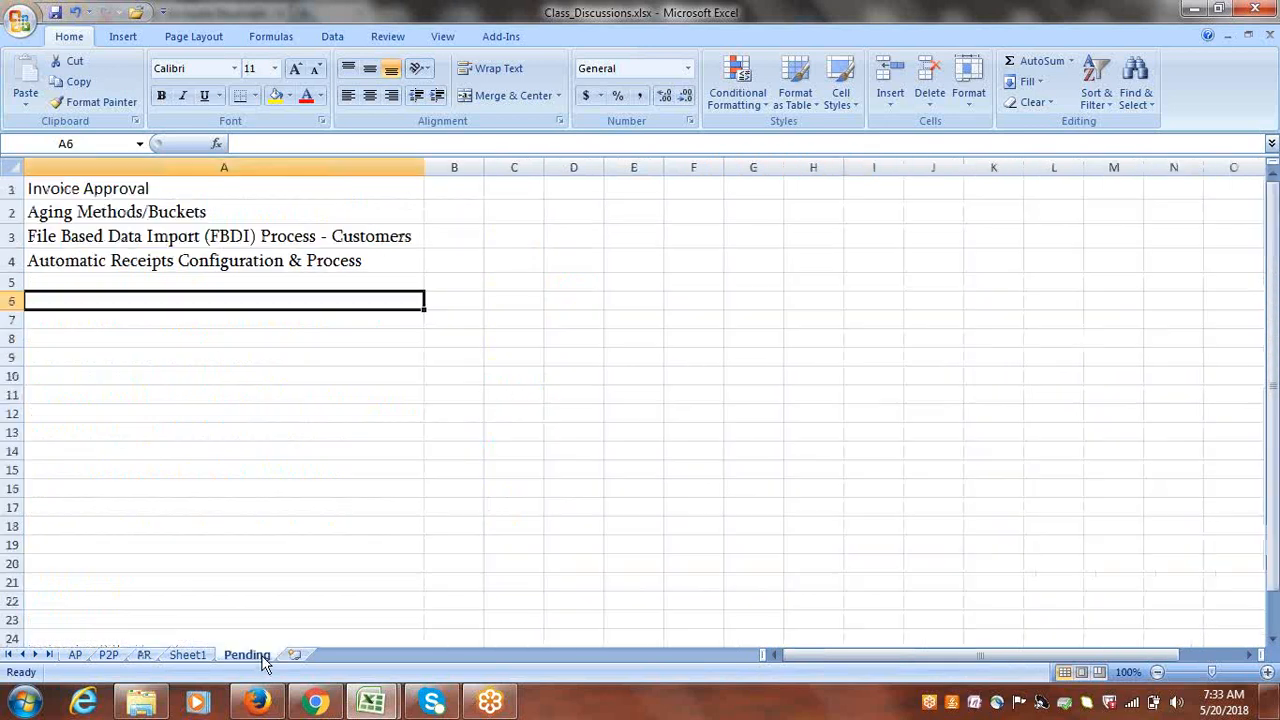
{"action": "left_click", "coordinate": [137, 188]}
{"action": "left_click_drag", "start_coordinate": [206, 263], "coordinate": [178, 195]}
{"action": "left_click", "coordinate": [172, 300]}
{"action": "left_click", "coordinate": [732, 458]}
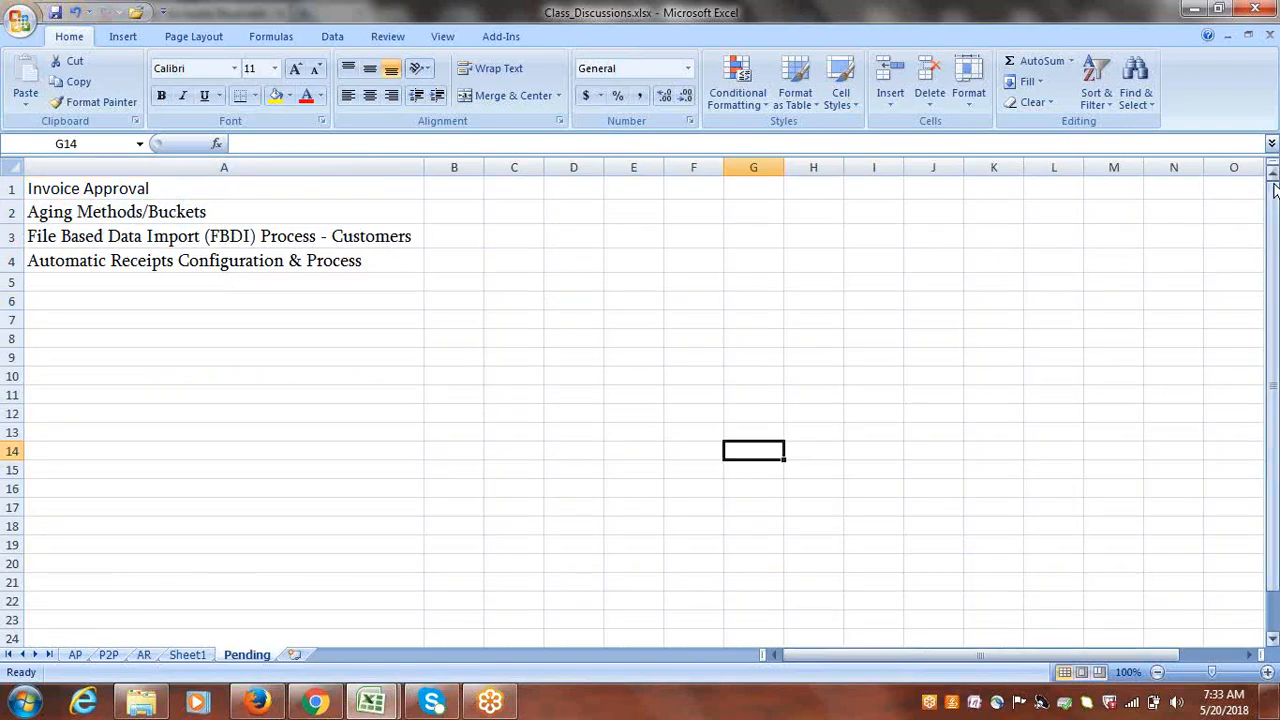
{"action": "left_click", "coordinate": [608, 396]}
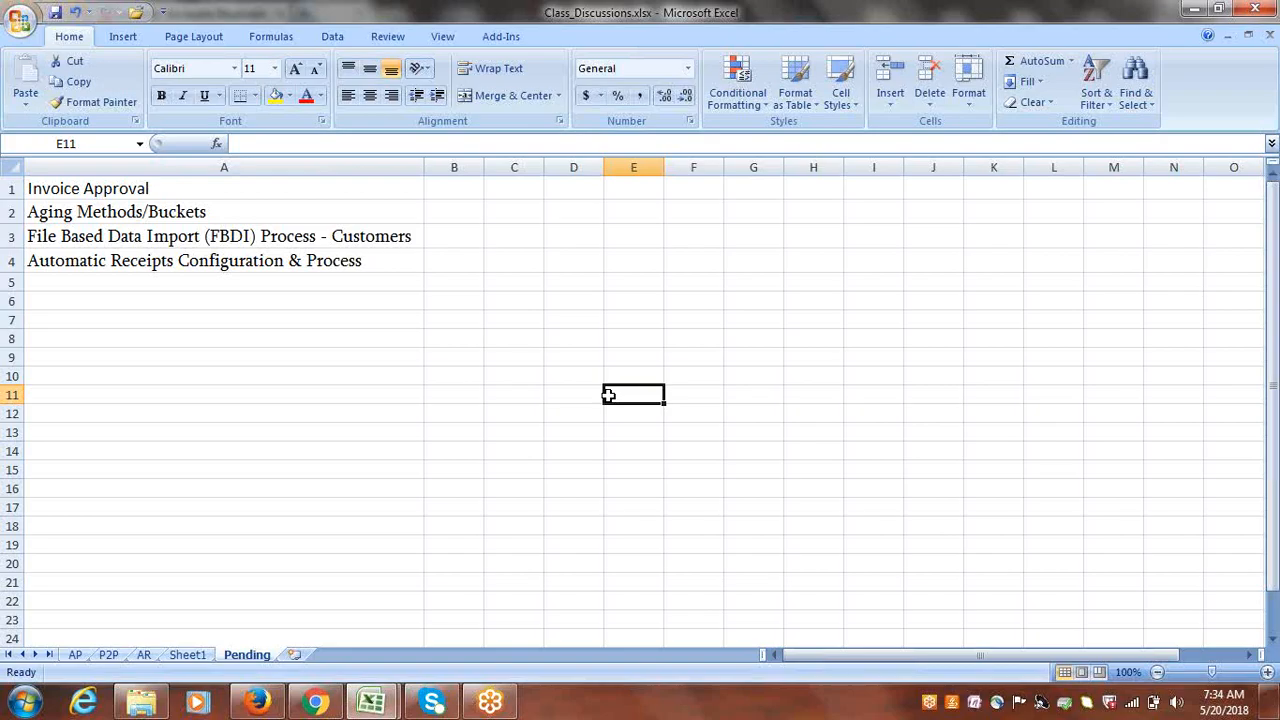
{"action": "left_click", "coordinate": [408, 370]}
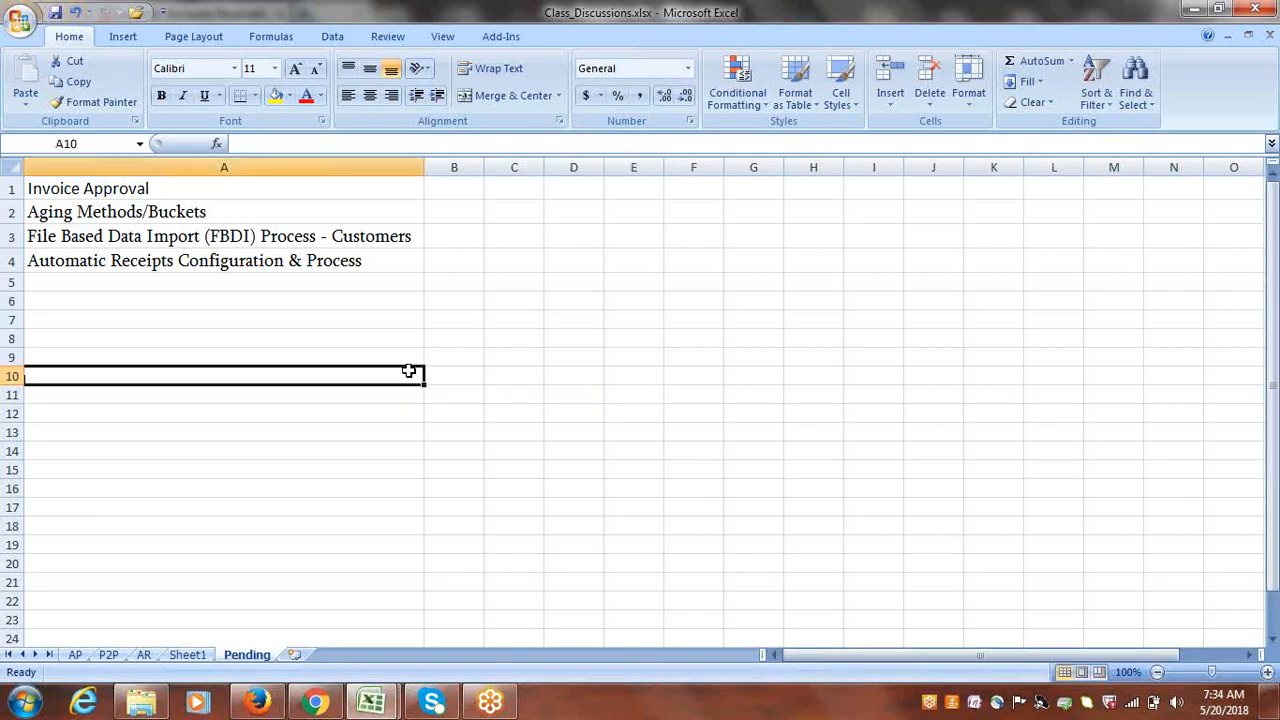
- On the AR sheet, check the AutoInvoice and Automatic Receipts topics in rows 47 and 48
{"action": "left_click", "coordinate": [144, 655]}
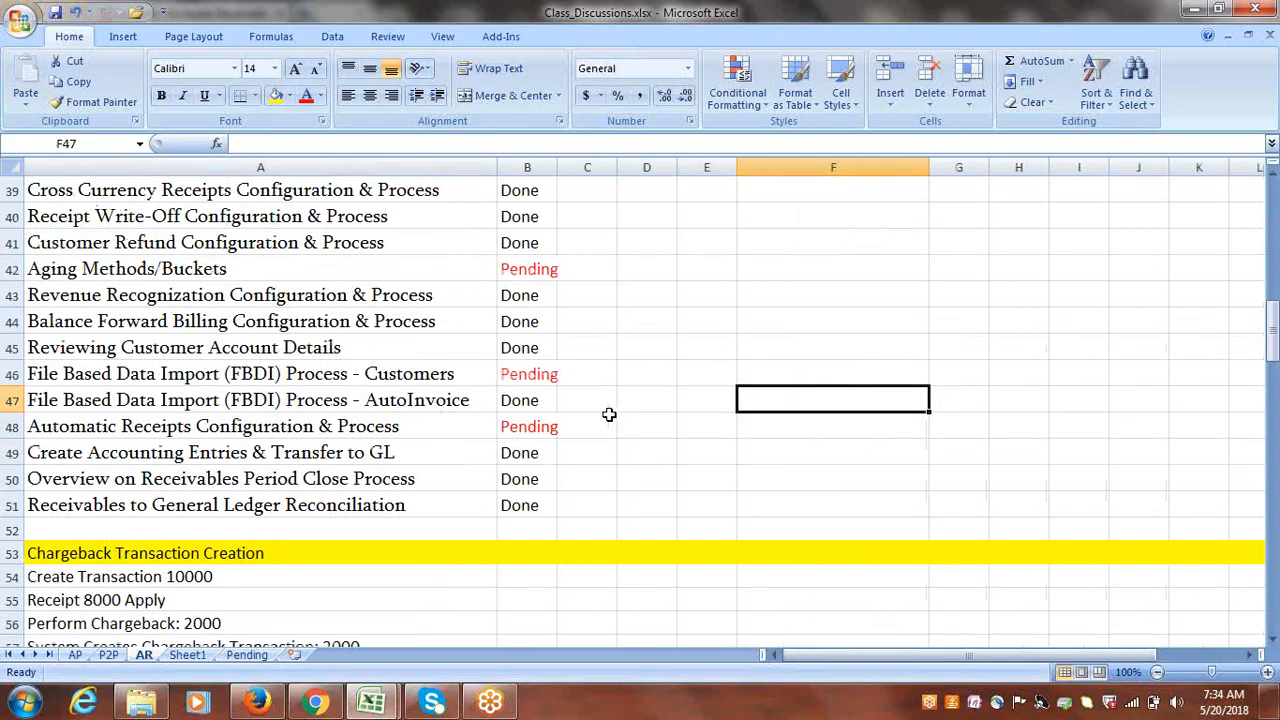
{"action": "left_click", "coordinate": [385, 400]}
{"action": "left_click", "coordinate": [380, 427]}
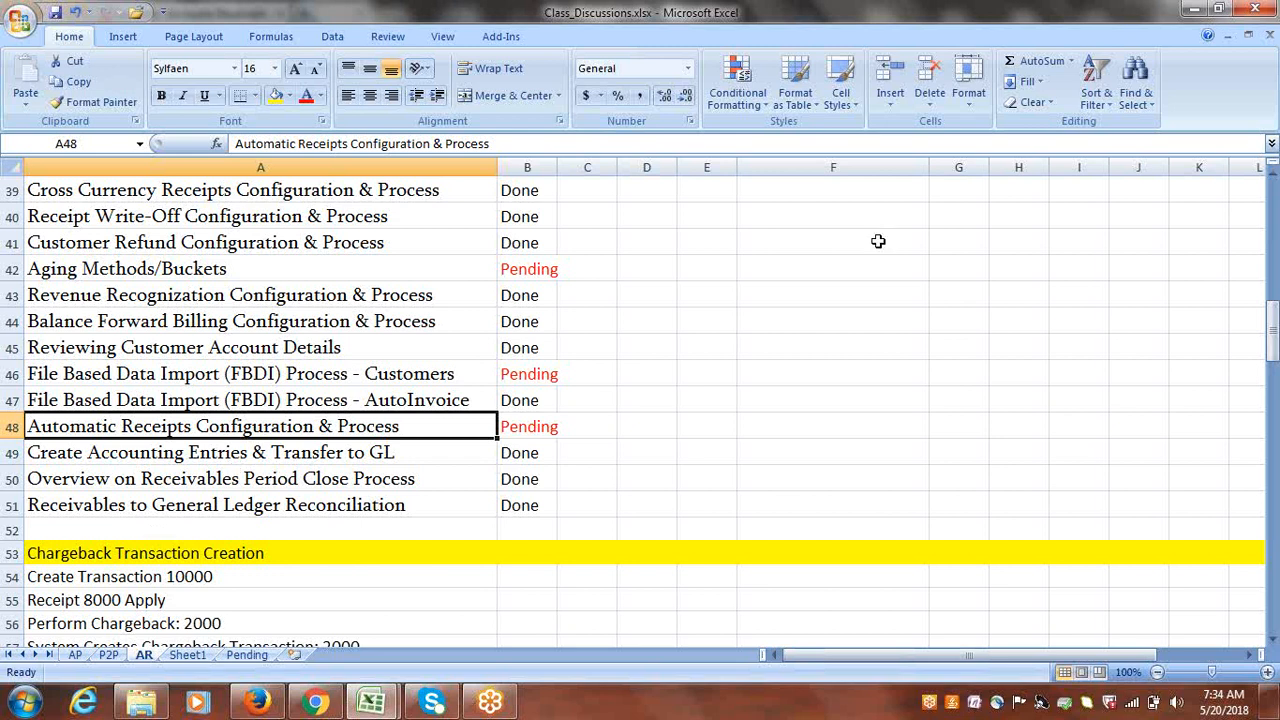
{"action": "left_click", "coordinate": [1146, 24]}
{"action": "left_click", "coordinate": [1146, 22]}
{"action": "left_click", "coordinate": [991, 244]}
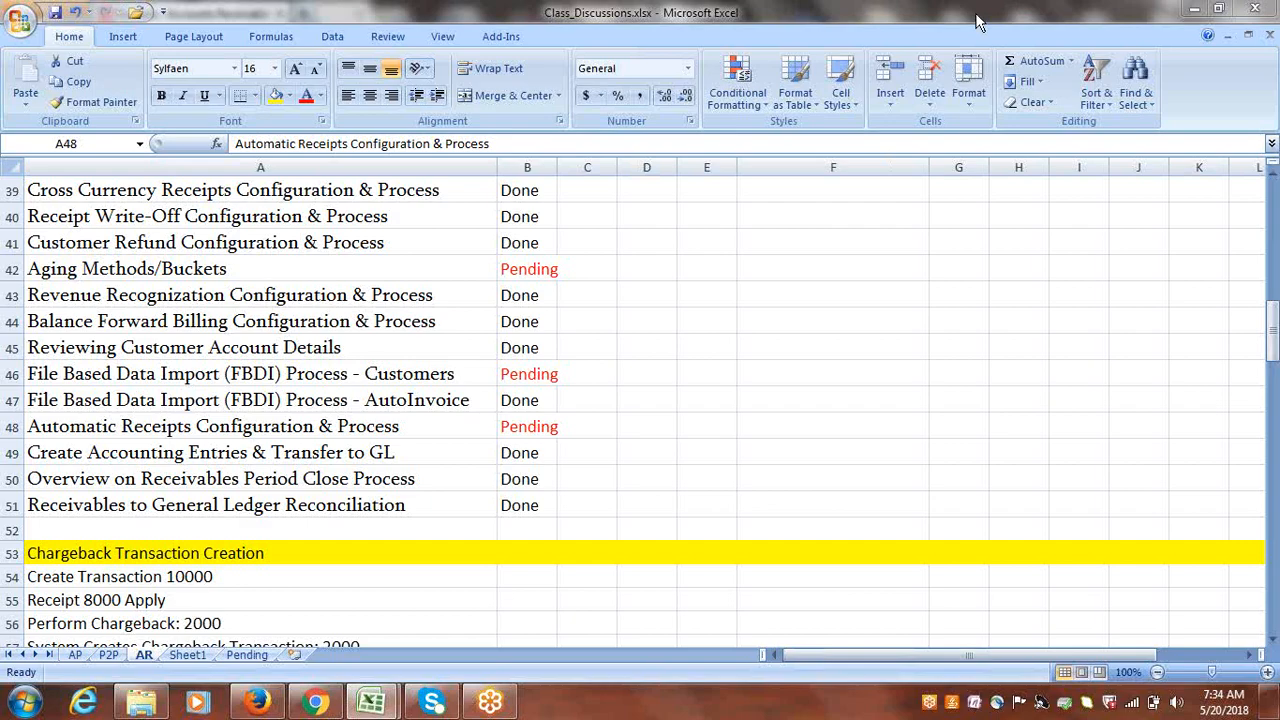
{"action": "left_click", "coordinate": [1144, 23]}
{"action": "left_click", "coordinate": [634, 325]}
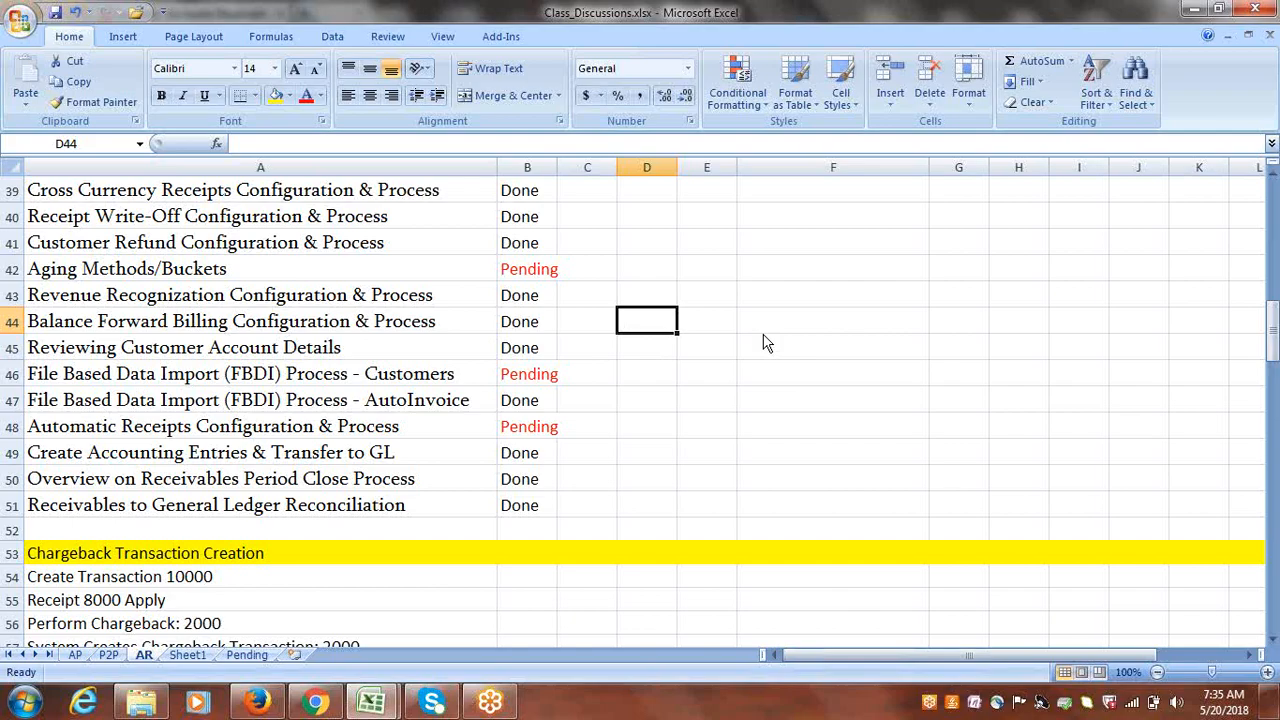
- Type the contact e-mail address into D46 beside FBDI Customers so it becomes a hyperlink
{"action": "left_click", "coordinate": [648, 372]}
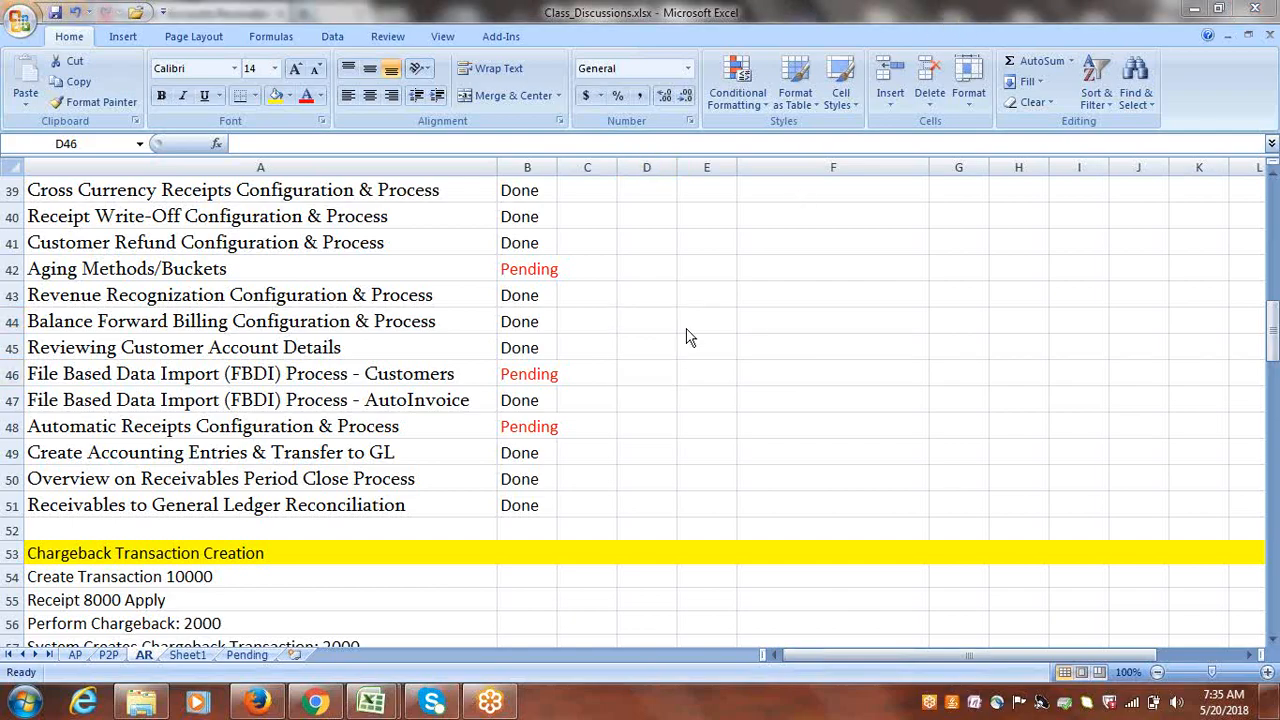
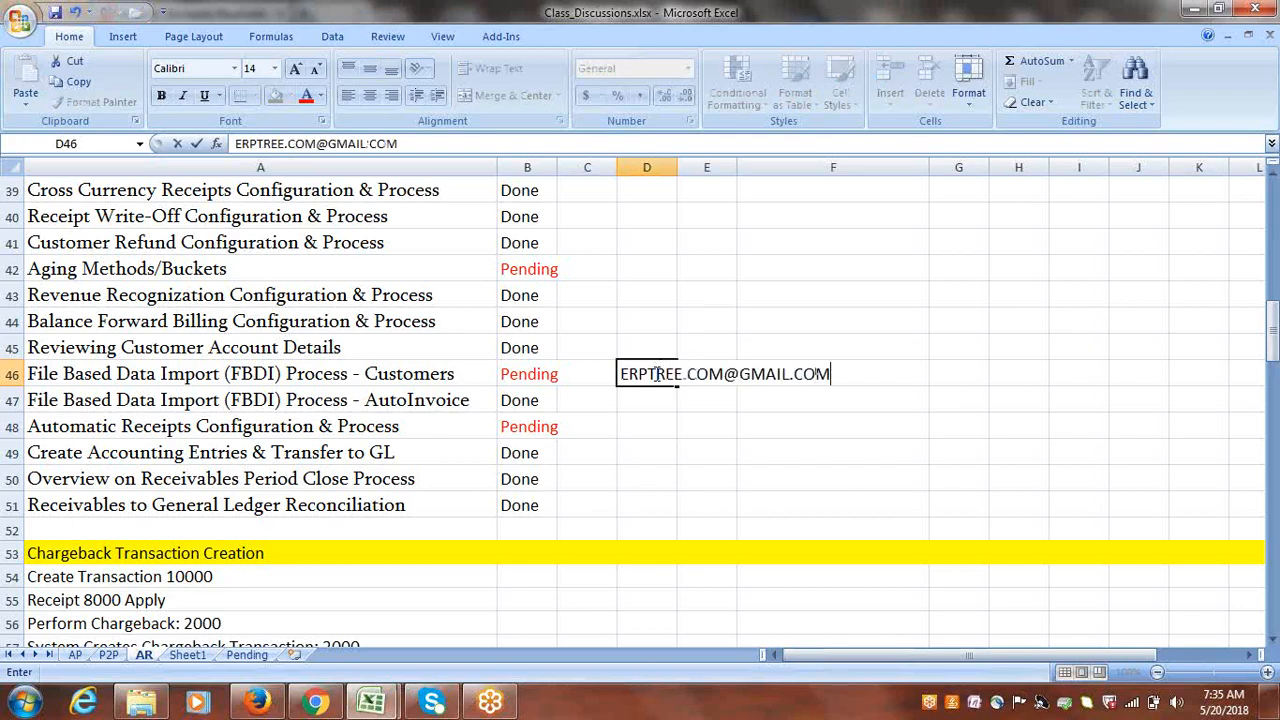
{"action": "left_click", "coordinate": [701, 437]}
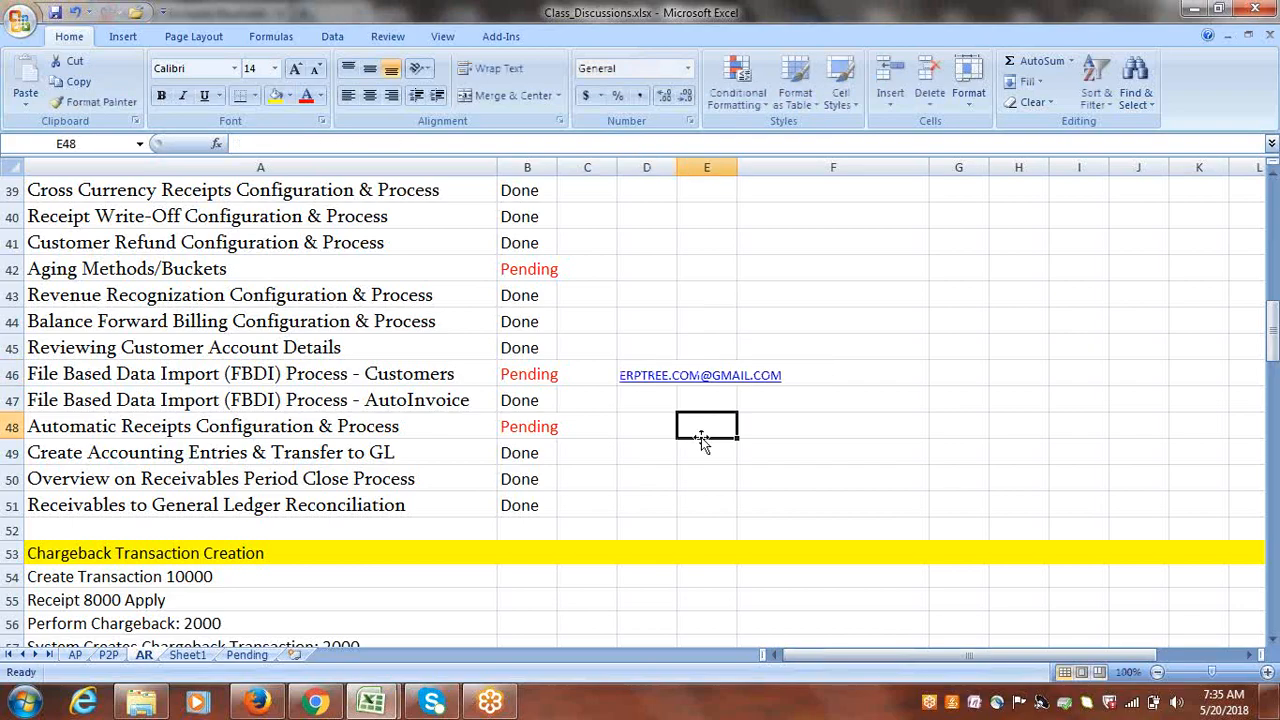
{"action": "left_click", "coordinate": [648, 346]}
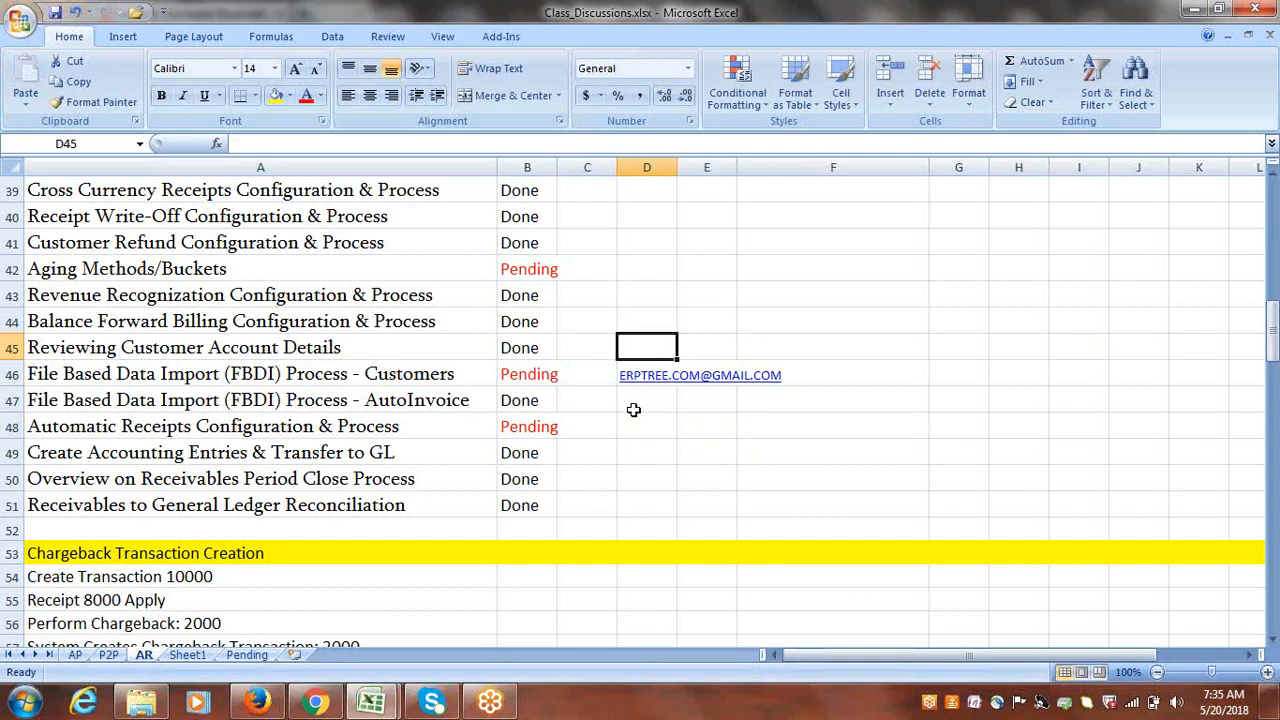
{"action": "left_click", "coordinate": [590, 378]}
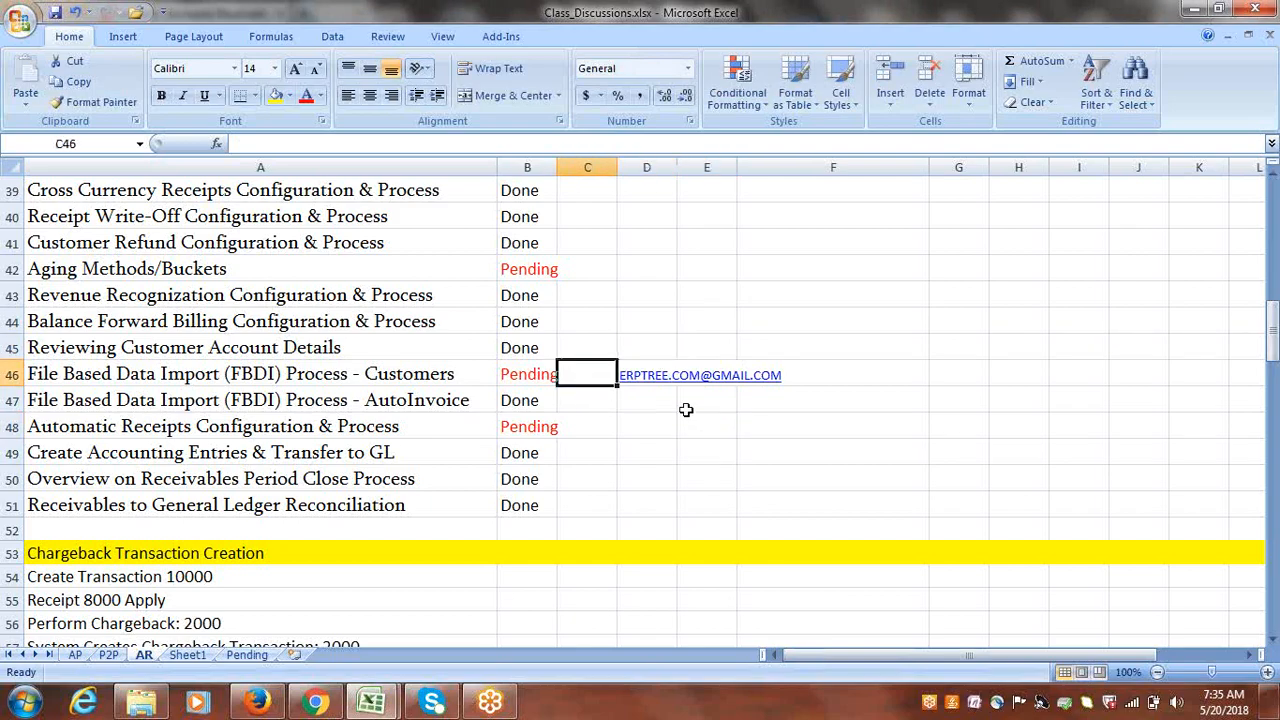
{"action": "left_click", "coordinate": [645, 399]}
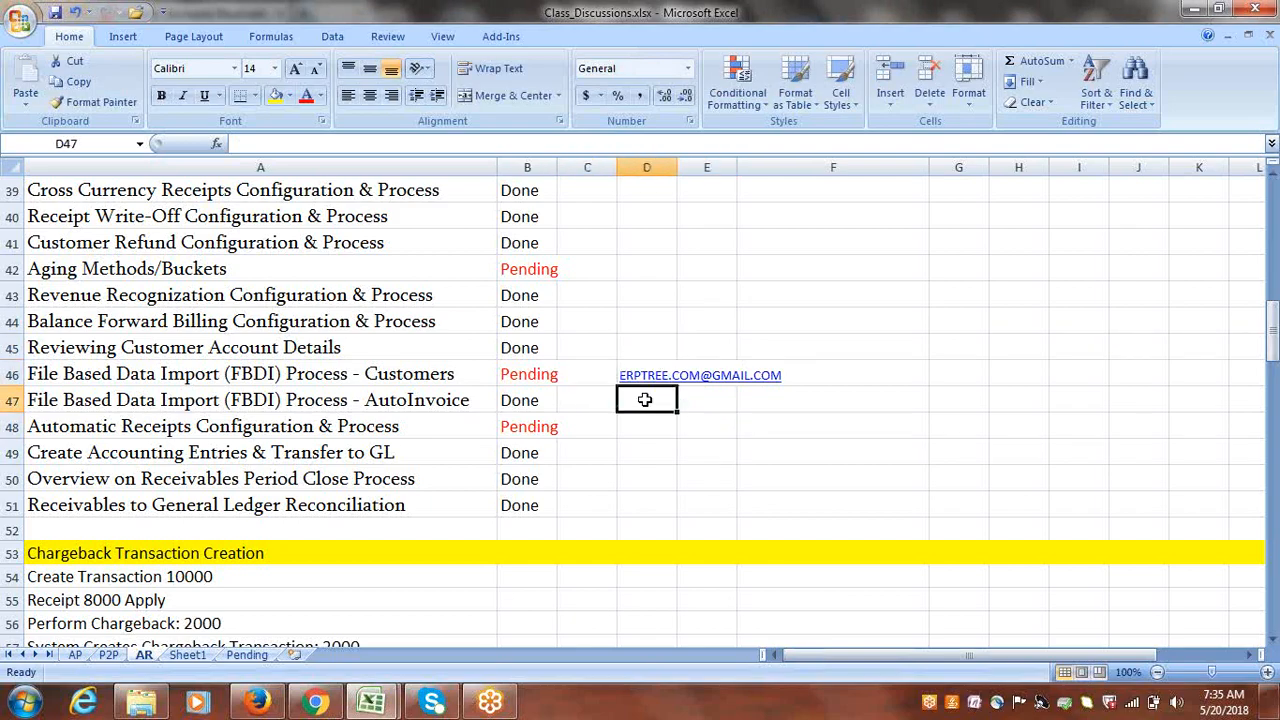
{"action": "left_click", "coordinate": [594, 371]}
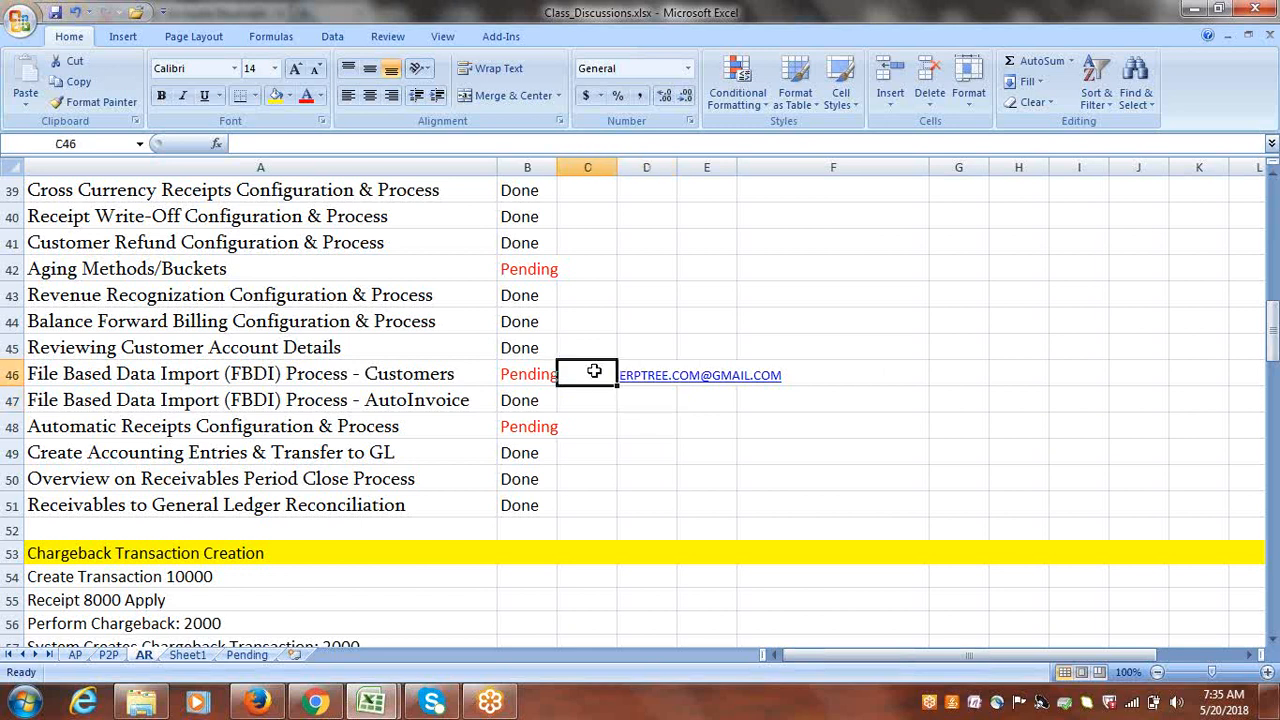
{"action": "key", "text": "Right"}
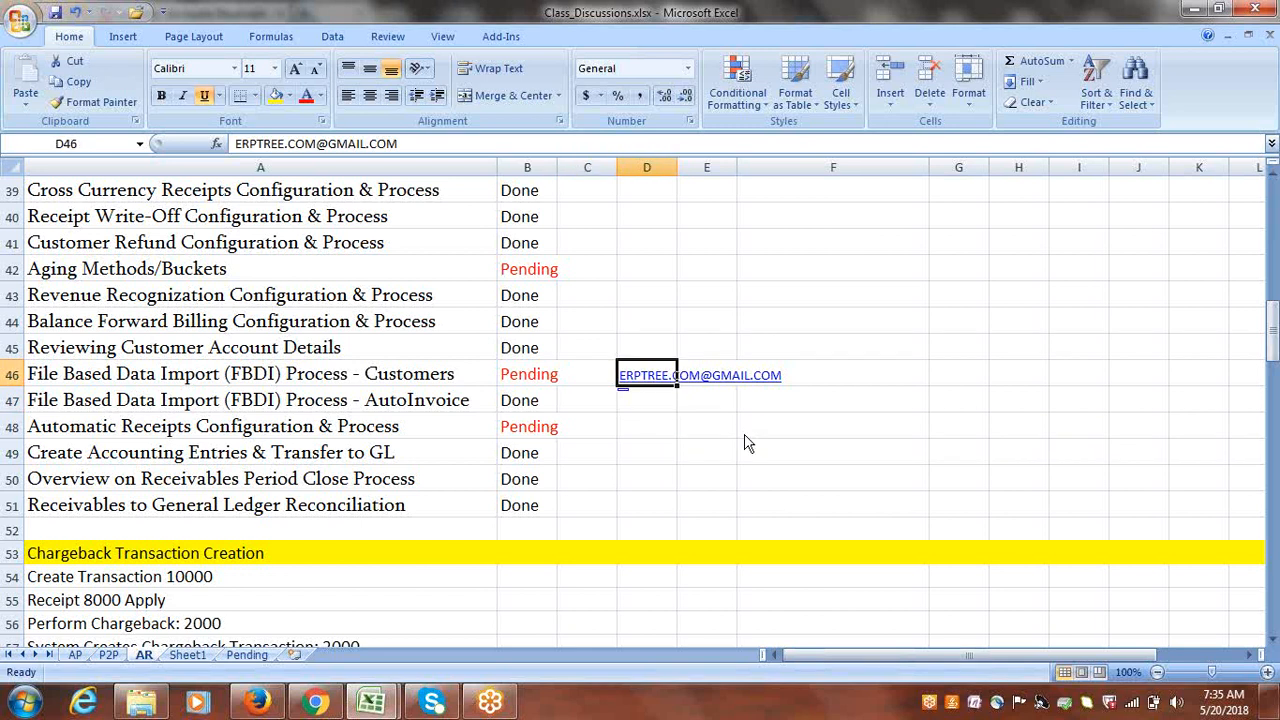
{"action": "left_click", "coordinate": [1173, 21]}
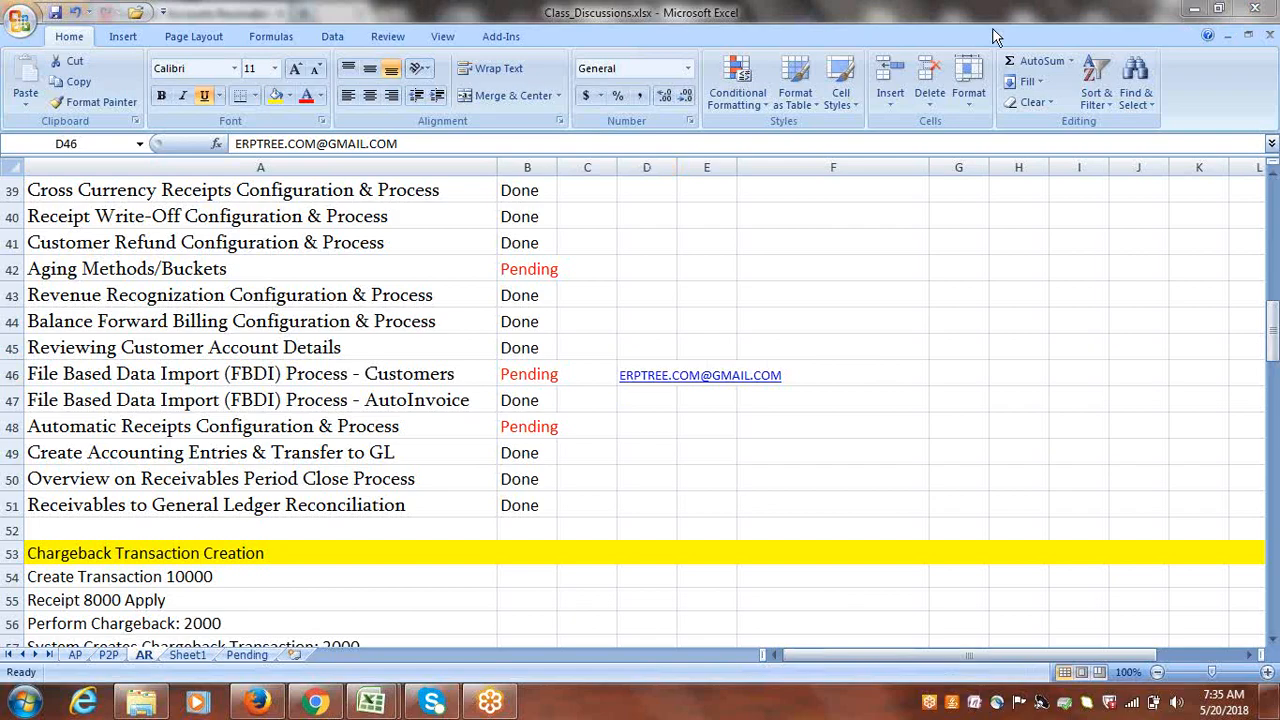